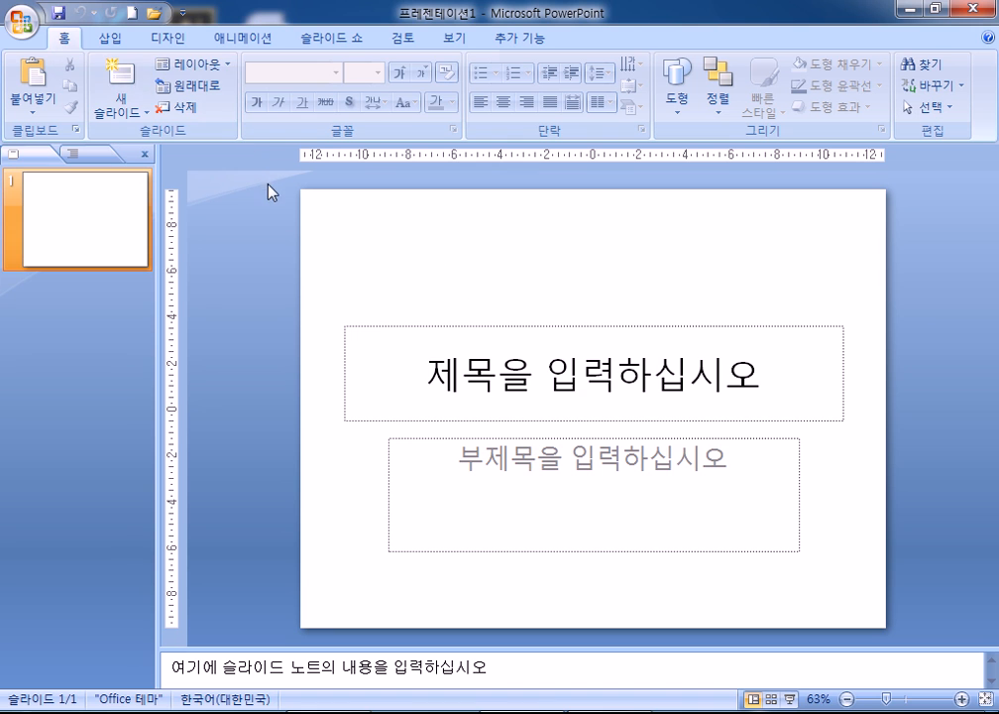
Step: Add five new title-and-content slides after the title slide
left_click(127, 79)
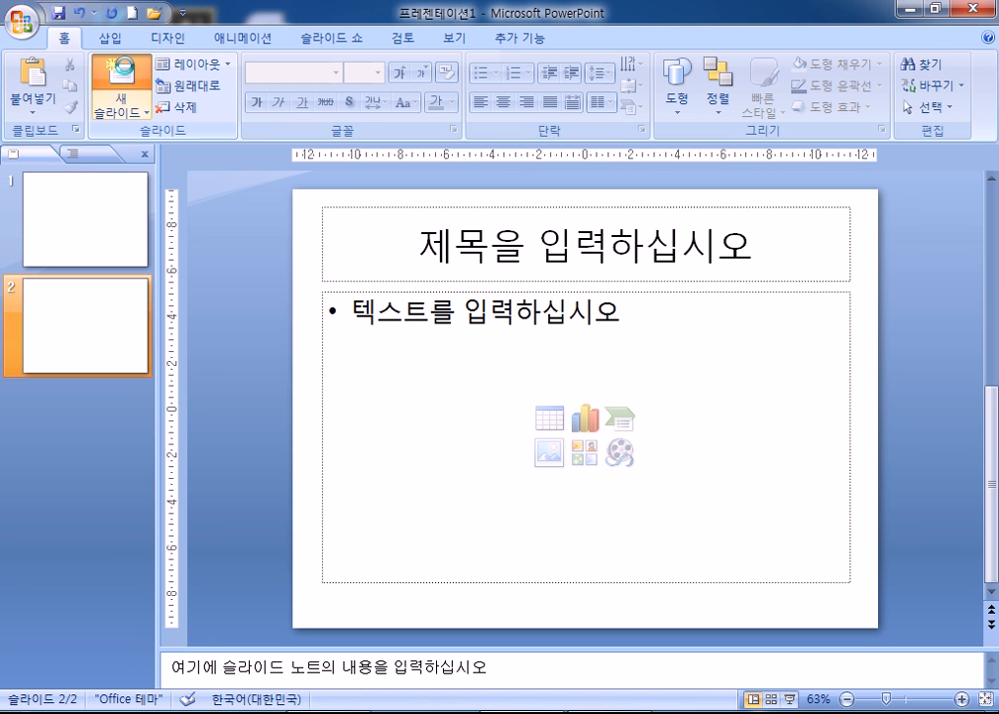
left_click(127, 76)
left_click(128, 73)
left_click(127, 76)
left_click(126, 75)
scroll(109, 198, "up", 3)
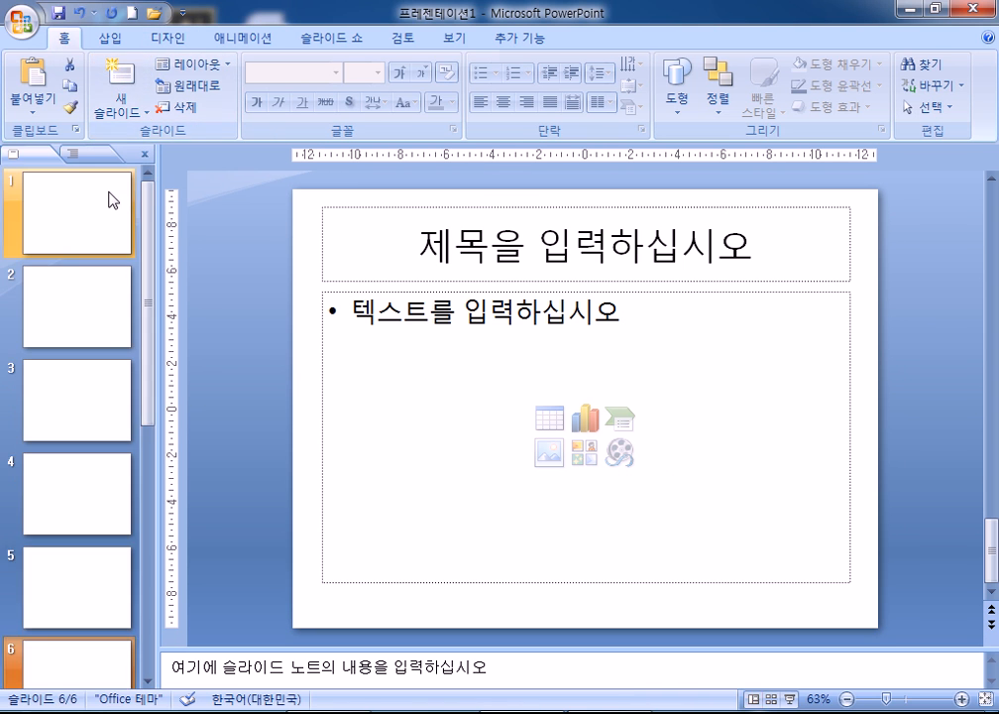
Step: Set the slide size to A4 paper (210x297mm) in the page setup, keeping landscape orientation
left_click(164, 38)
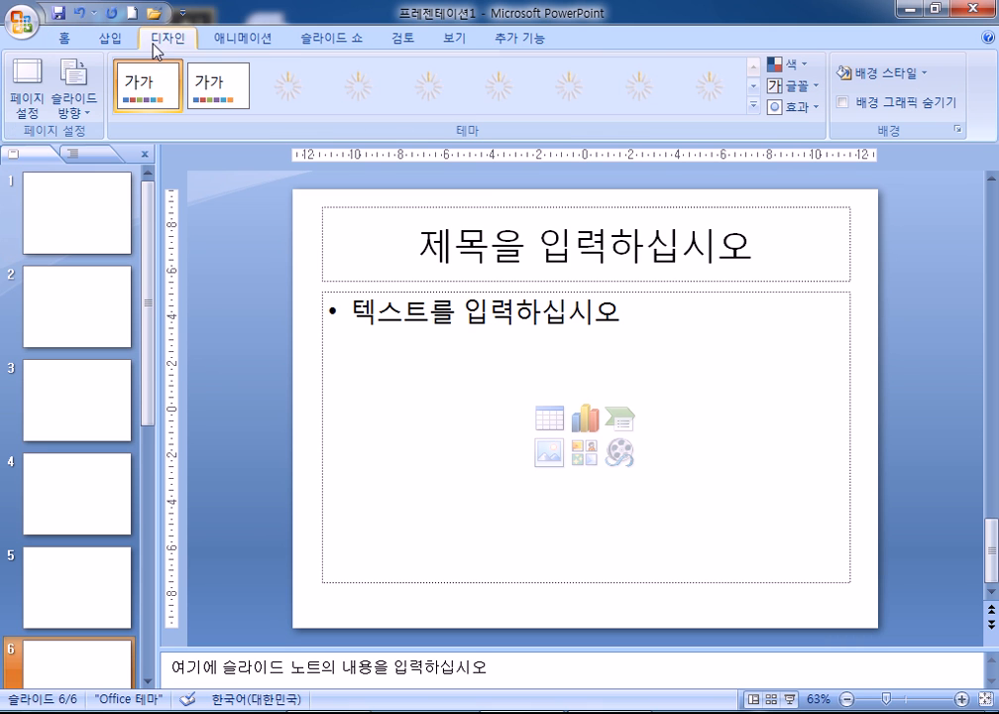
left_click(37, 78)
left_click(346, 320)
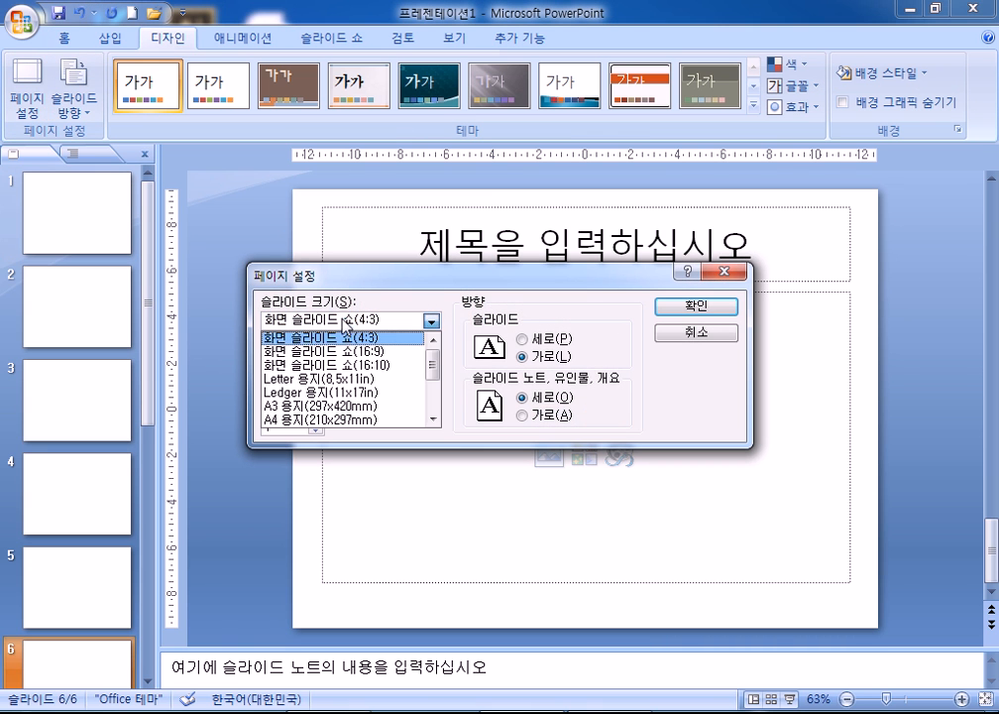
left_click(326, 420)
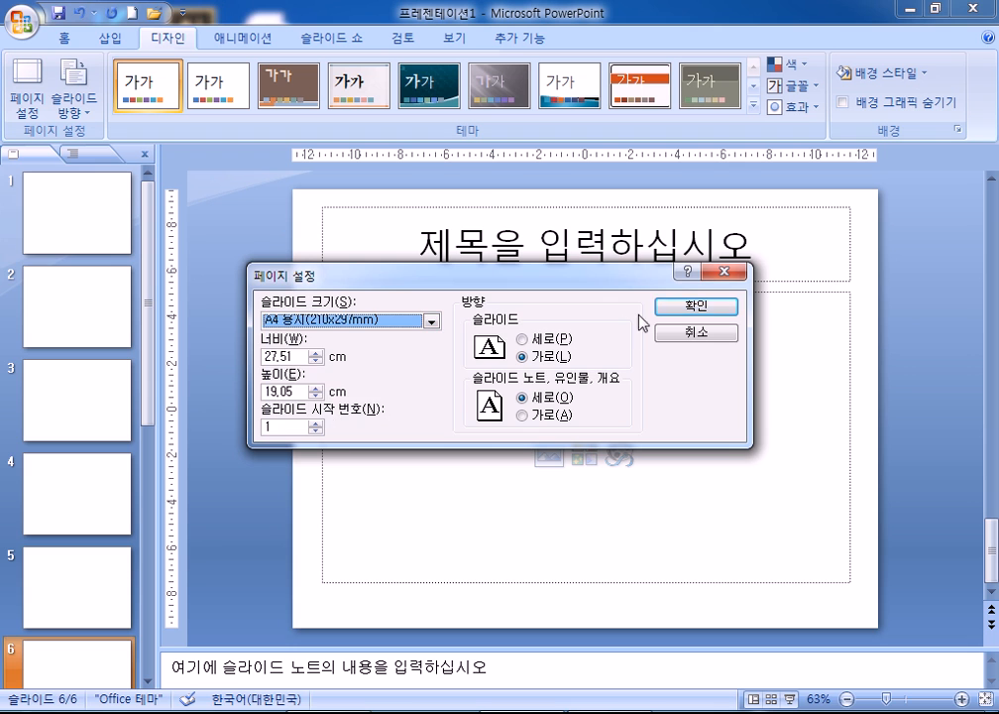
left_click(659, 308)
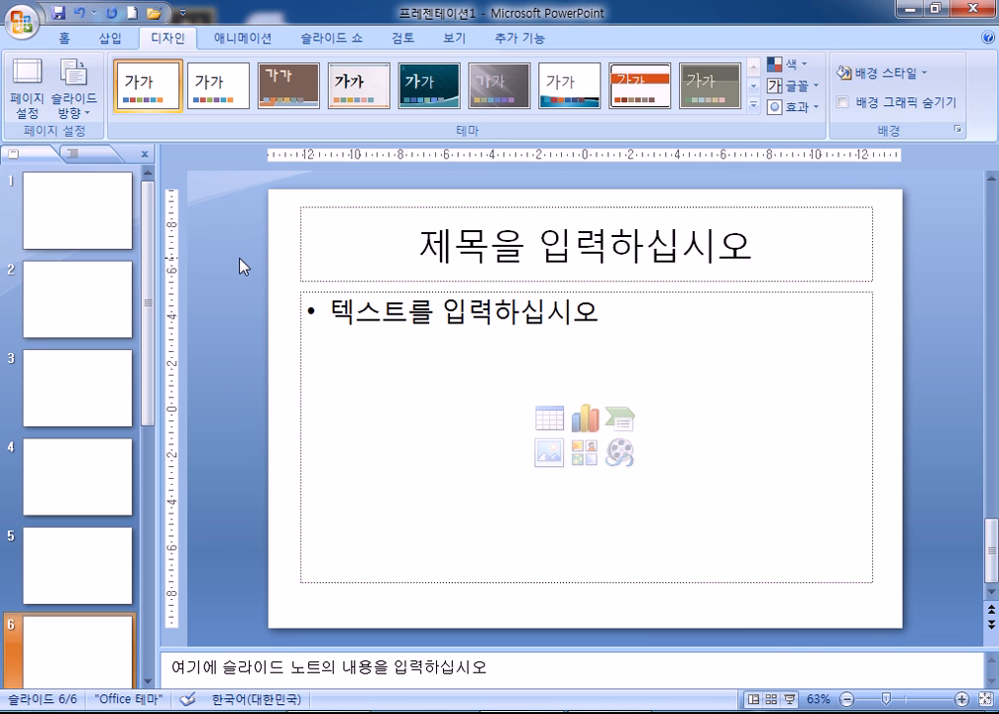
left_click(83, 244)
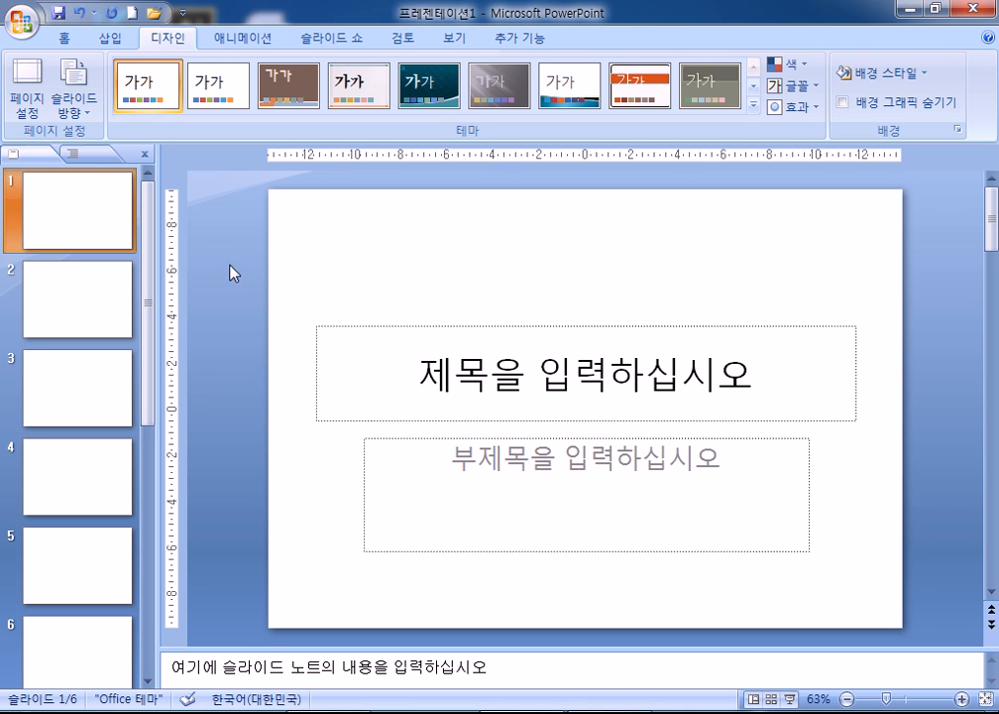
scroll(227, 287, "down", 1)
left_click(401, 207)
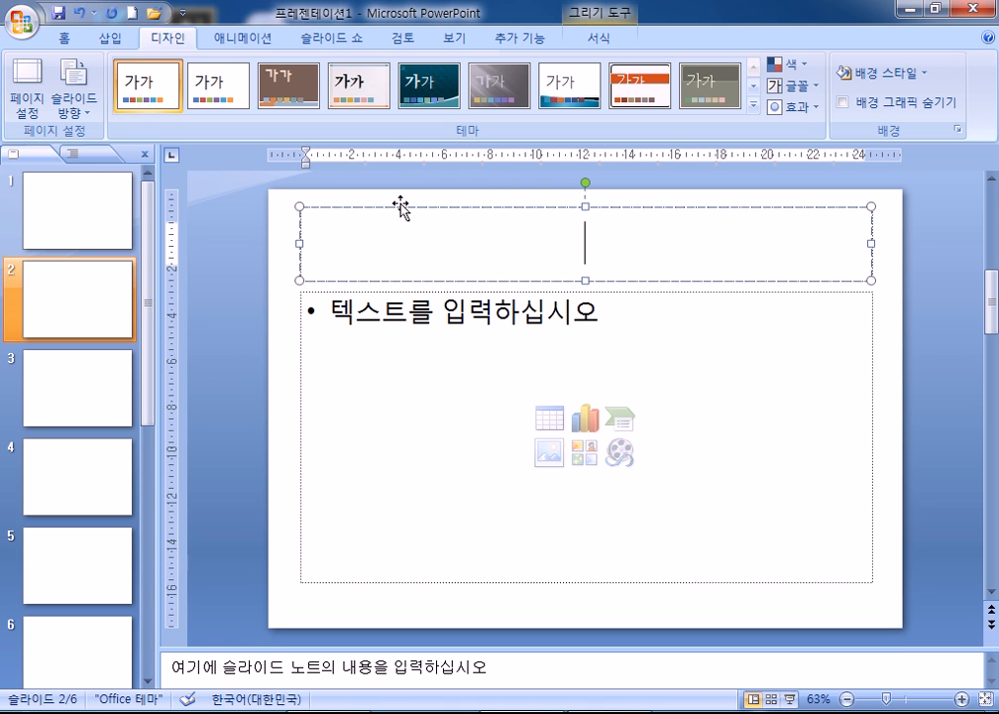
left_click(401, 207)
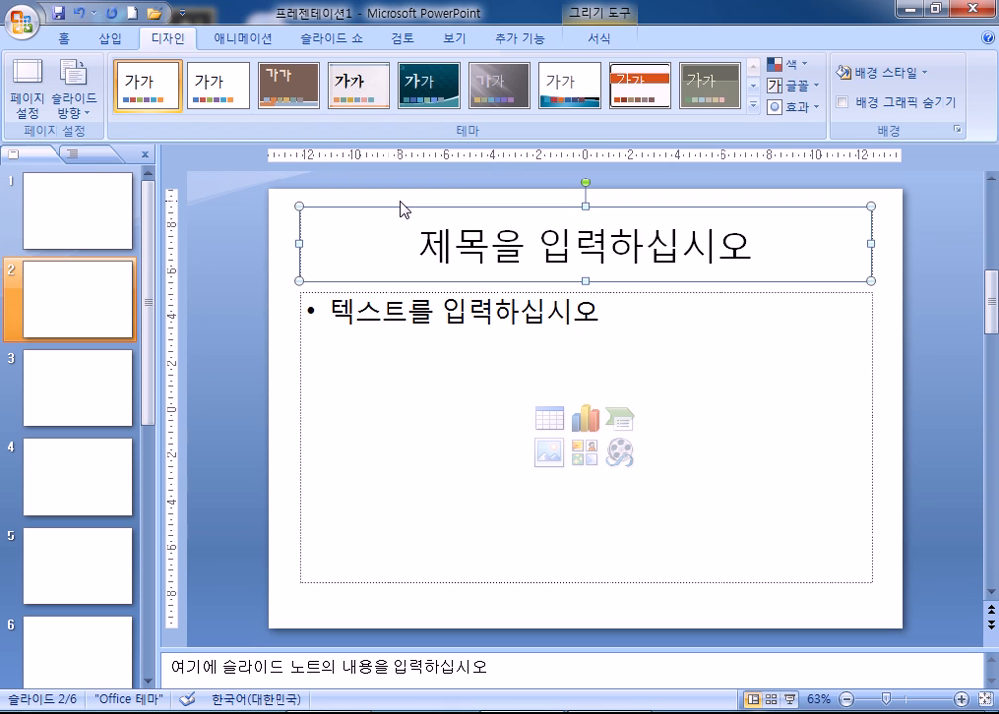
scroll(387, 214, "up", 1)
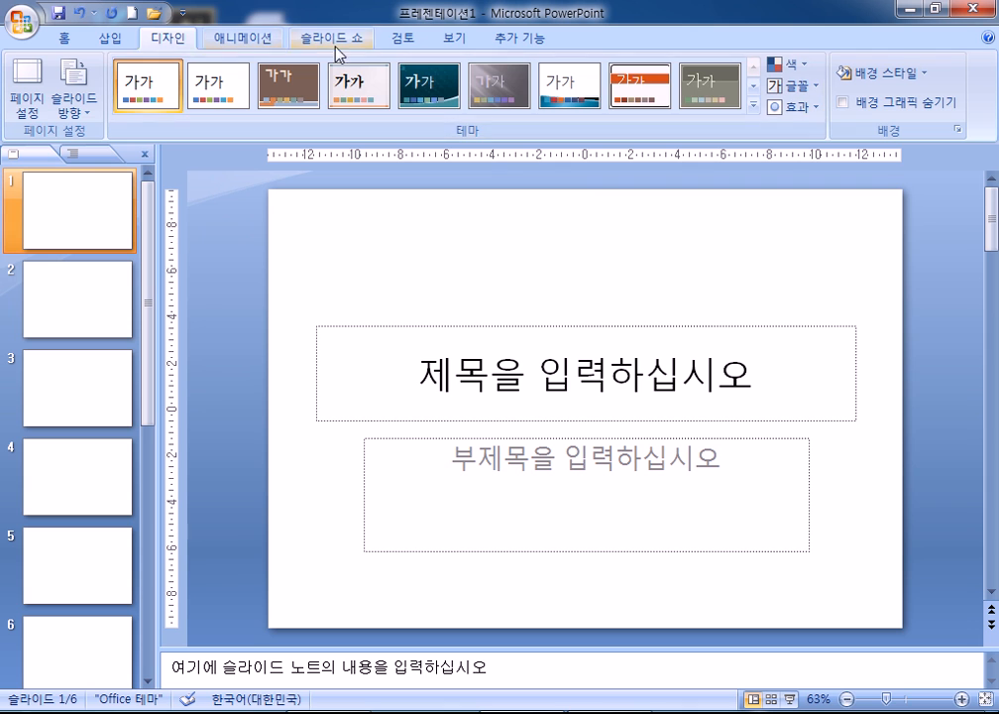
Step: Open the slide master view and select the topmost master slide above the layouts
left_click(454, 41)
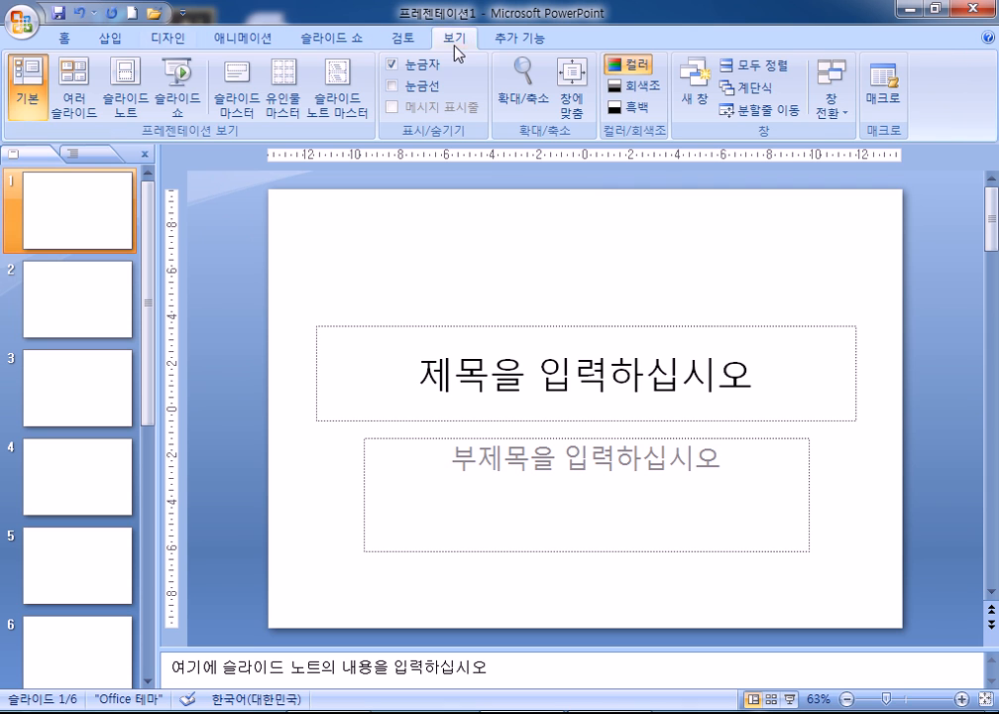
left_click(251, 80)
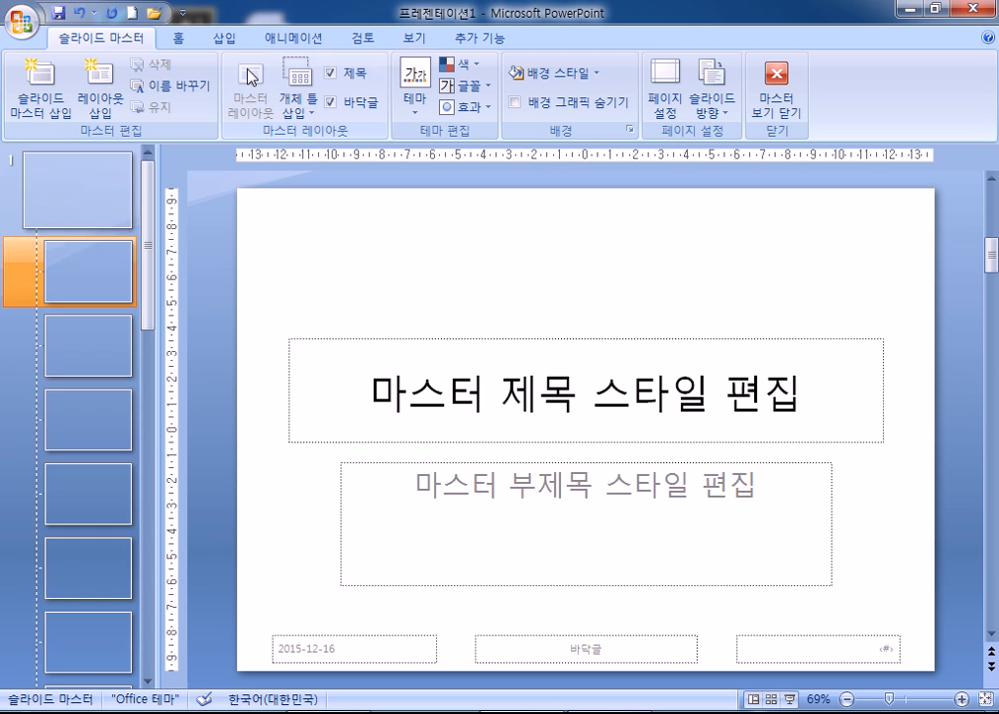
left_click(54, 191)
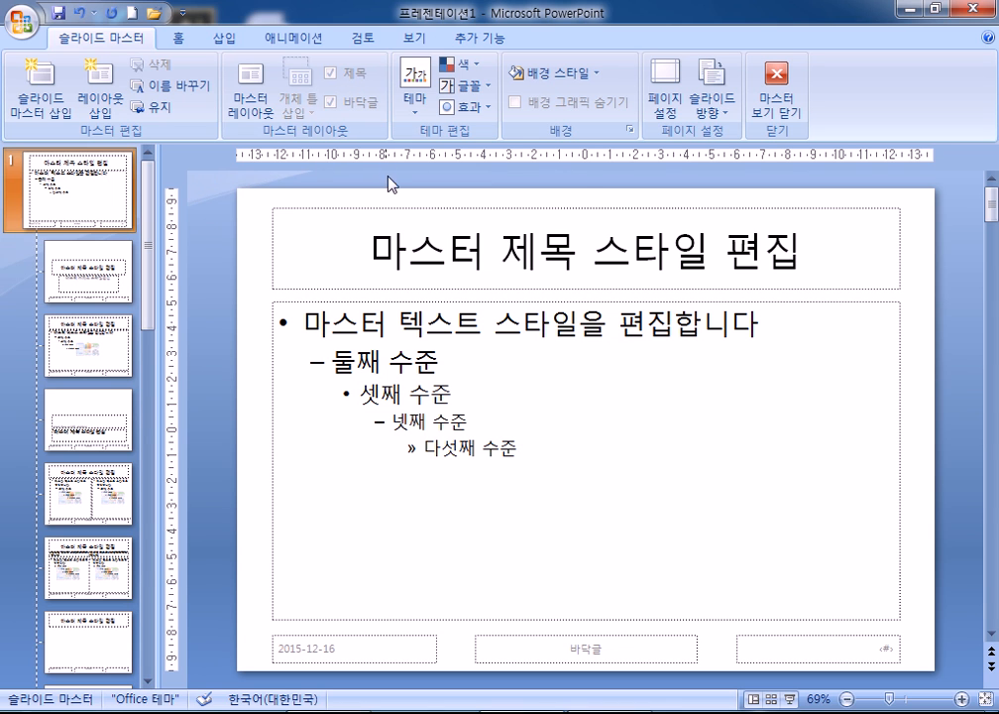
Step: Move the master title placeholder to the slide's top edge and widen it to the full slide width
left_click(389, 207)
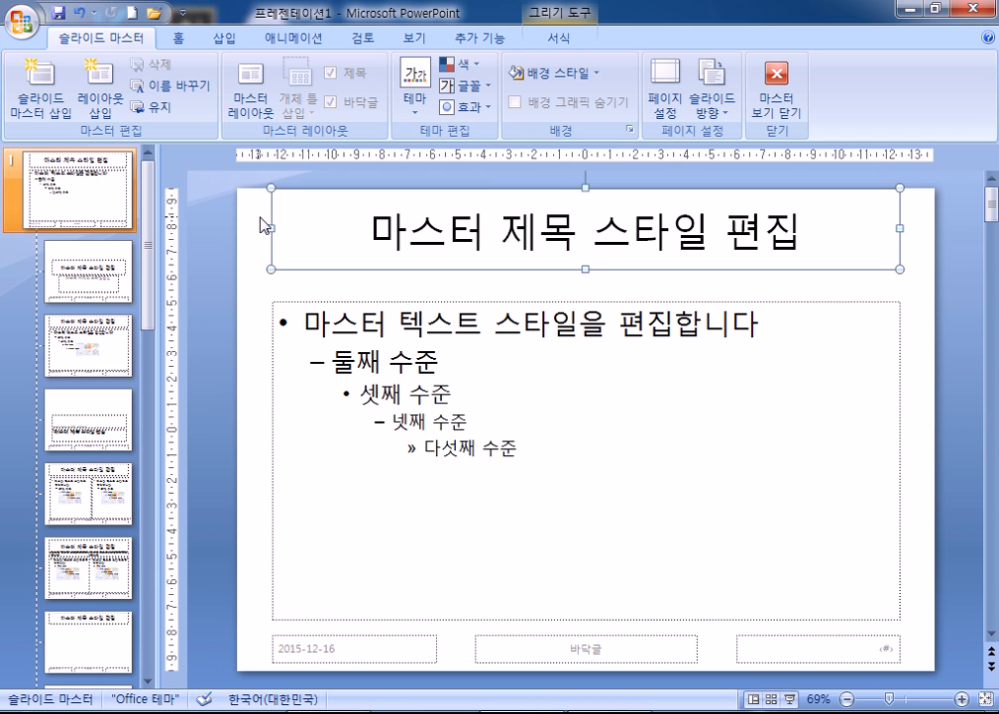
left_click_drag(269, 228, 237, 228)
left_click_drag(899, 228, 935, 228)
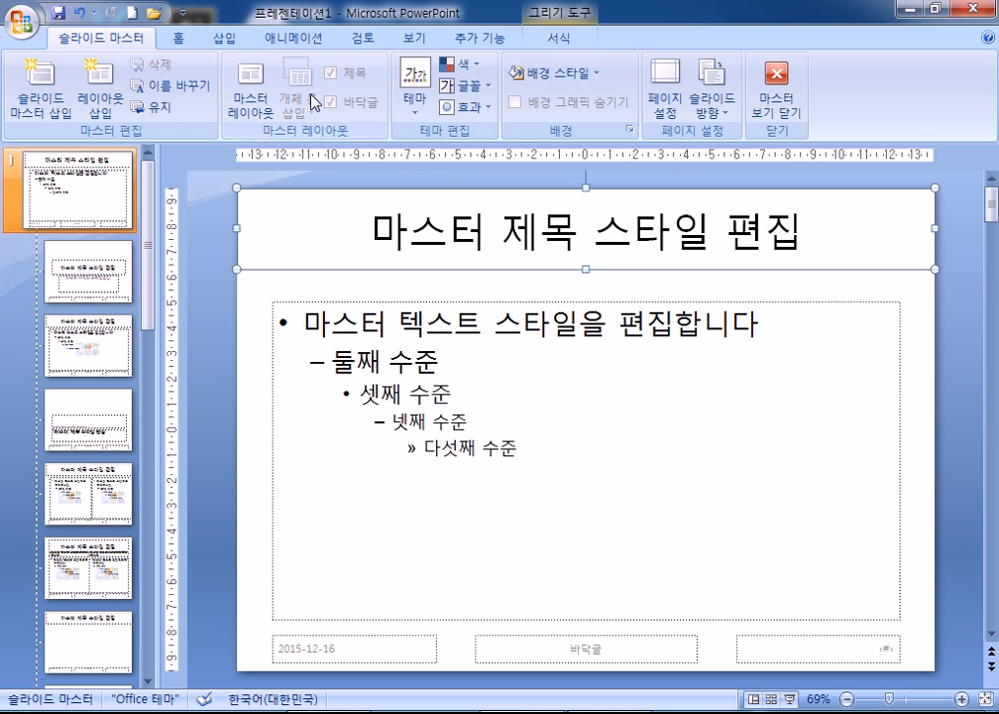
Step: Format the master title text in 맑은 고딕, size 40, with red font colour
left_click(178, 37)
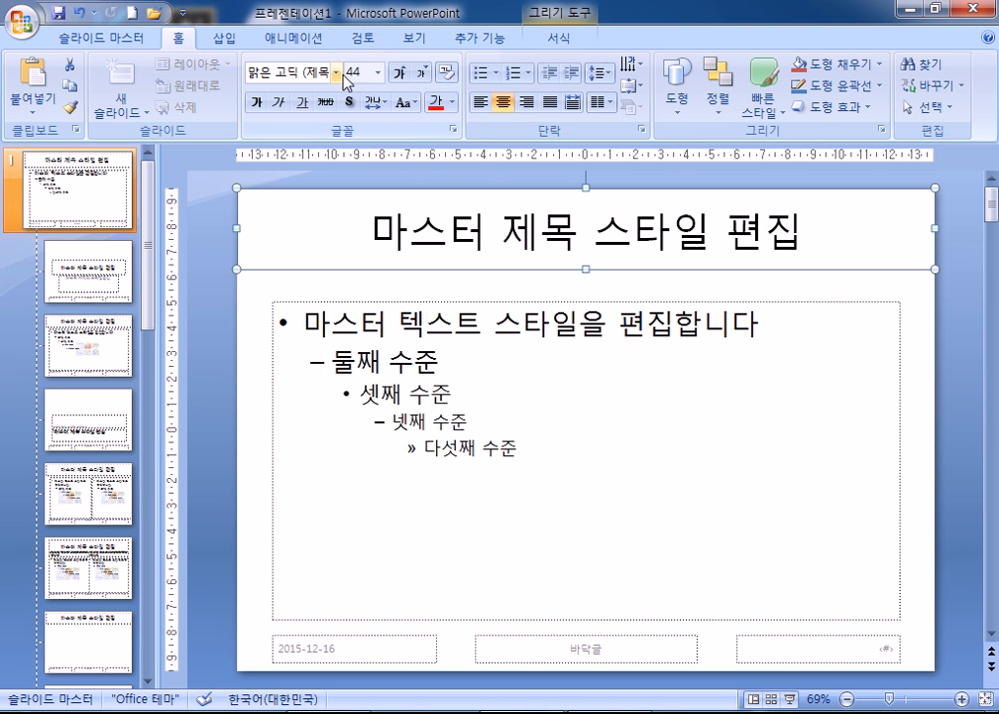
left_click(328, 76)
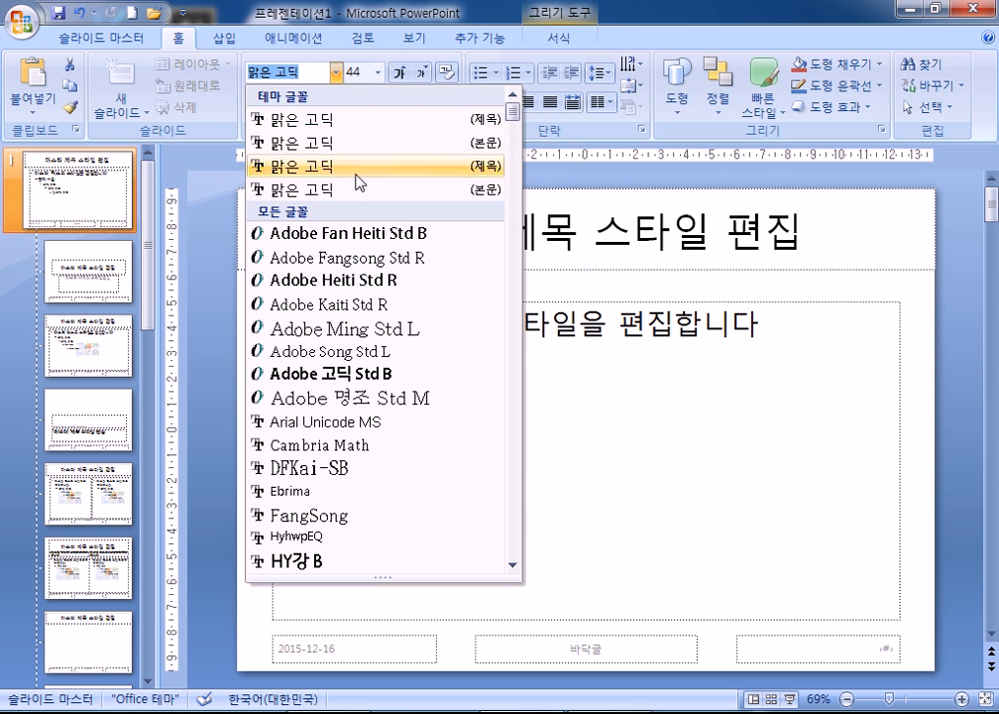
scroll(412, 257, "down", 10)
scroll(433, 340, "down", 20)
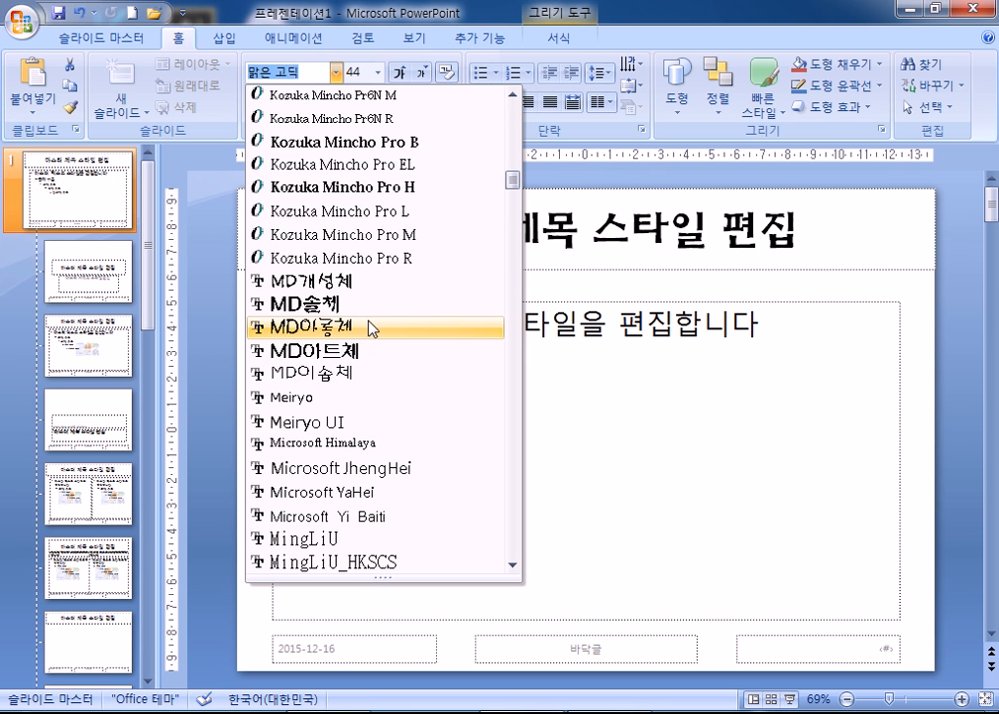
scroll(332, 328, "down", 3)
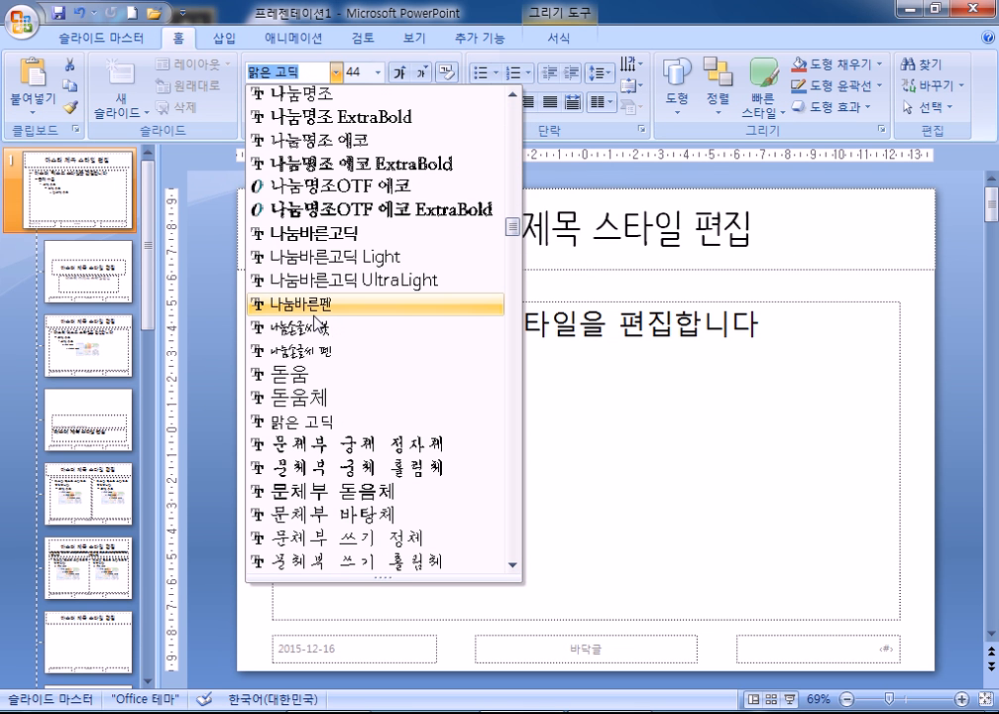
left_click(317, 422)
left_click(421, 74)
left_click(435, 103)
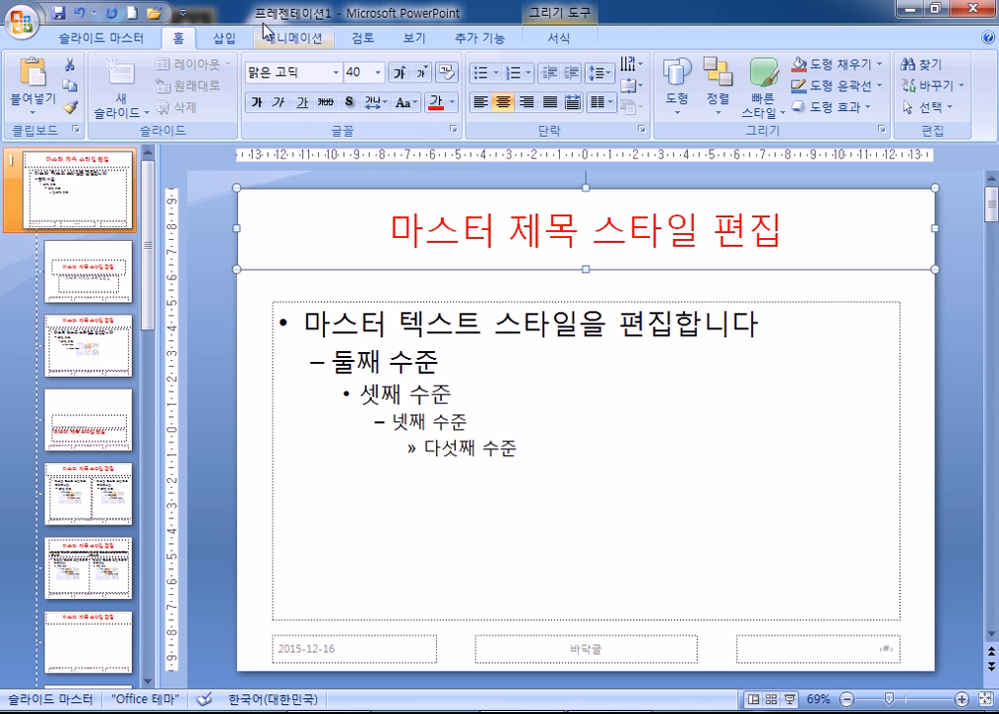
Step: Draw a horizontal scroll shape on the master and fit it over the entire title area
left_click(220, 39)
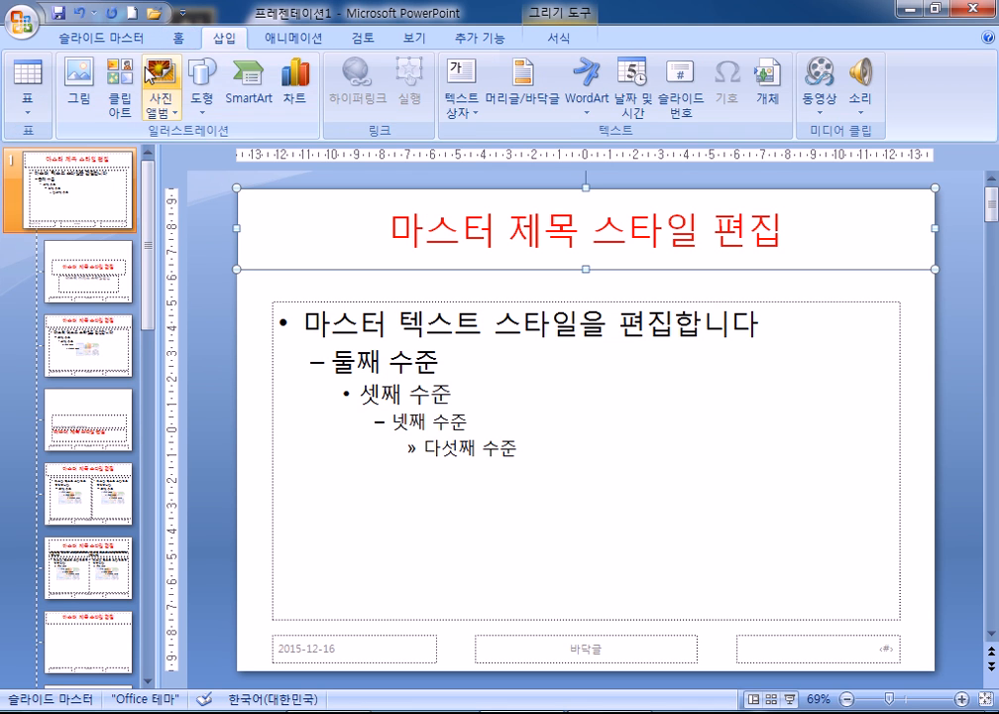
left_click(202, 81)
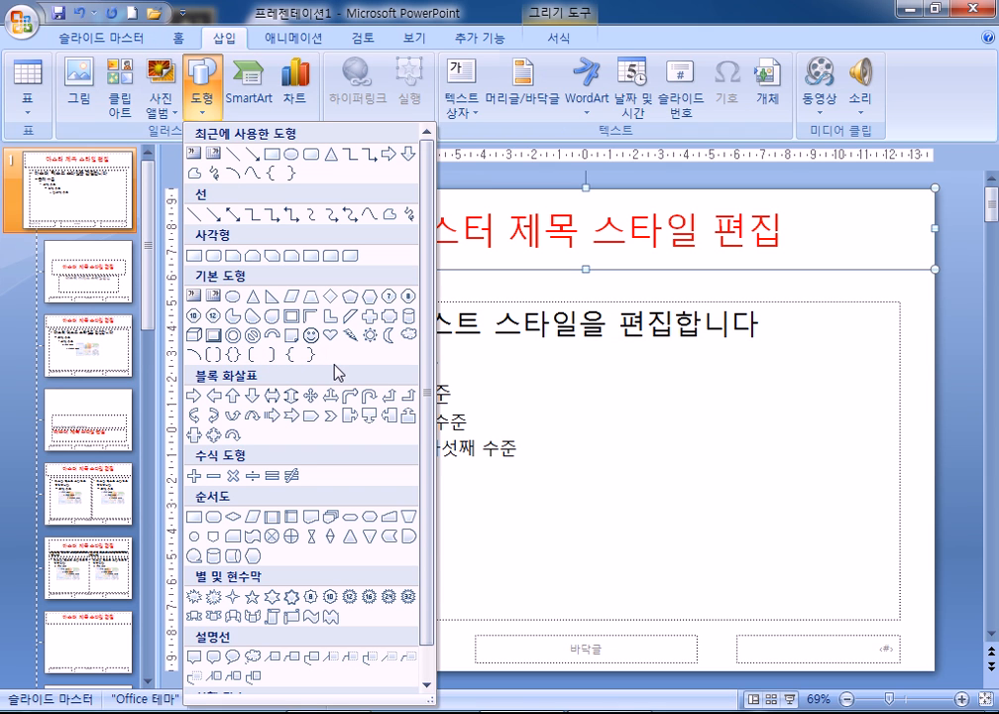
left_click(291, 617)
left_click_drag(307, 239, 456, 290)
left_click_drag(386, 252, 331, 206)
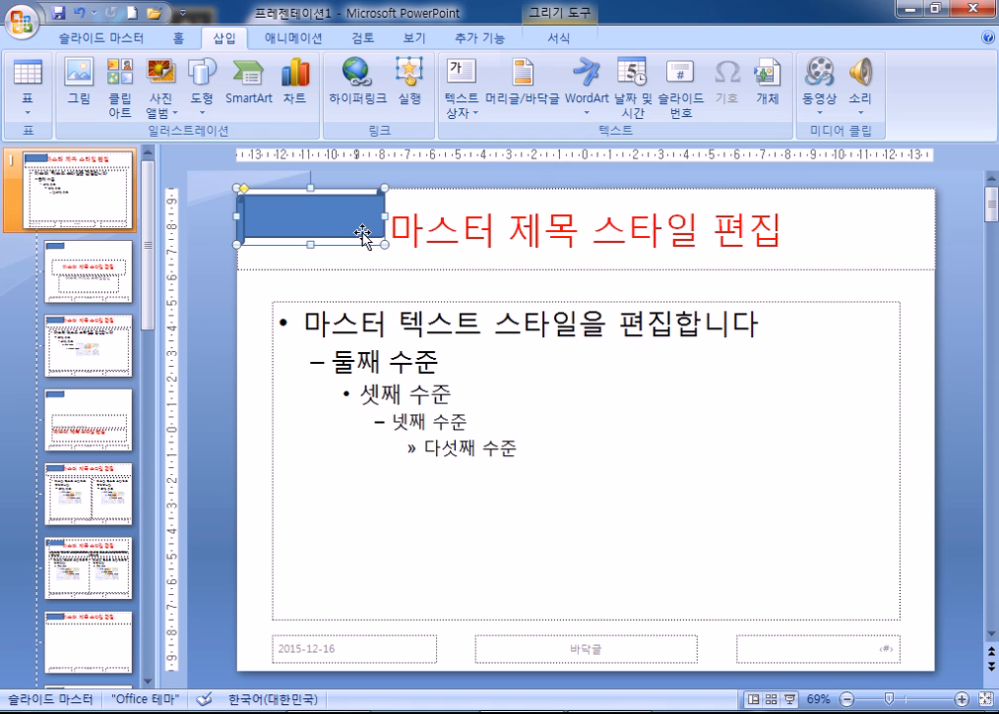
left_click_drag(384, 244, 930, 267)
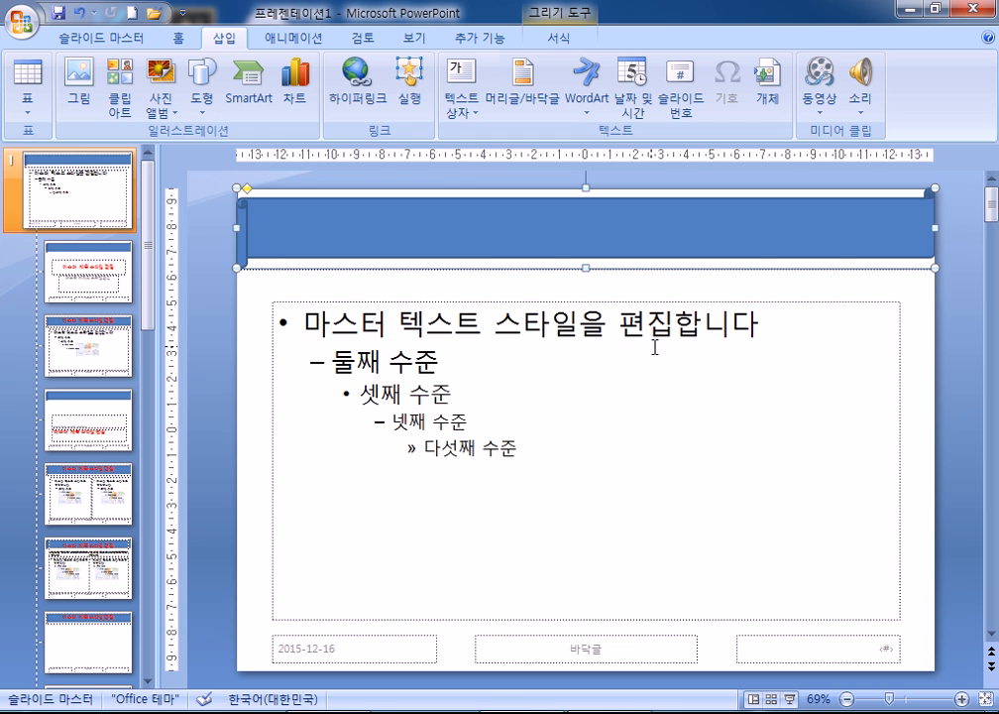
Step: Duplicate the scroll shape, narrow the copy at both ends and align it on top of the original
left_click_drag(635, 243, 635, 269)
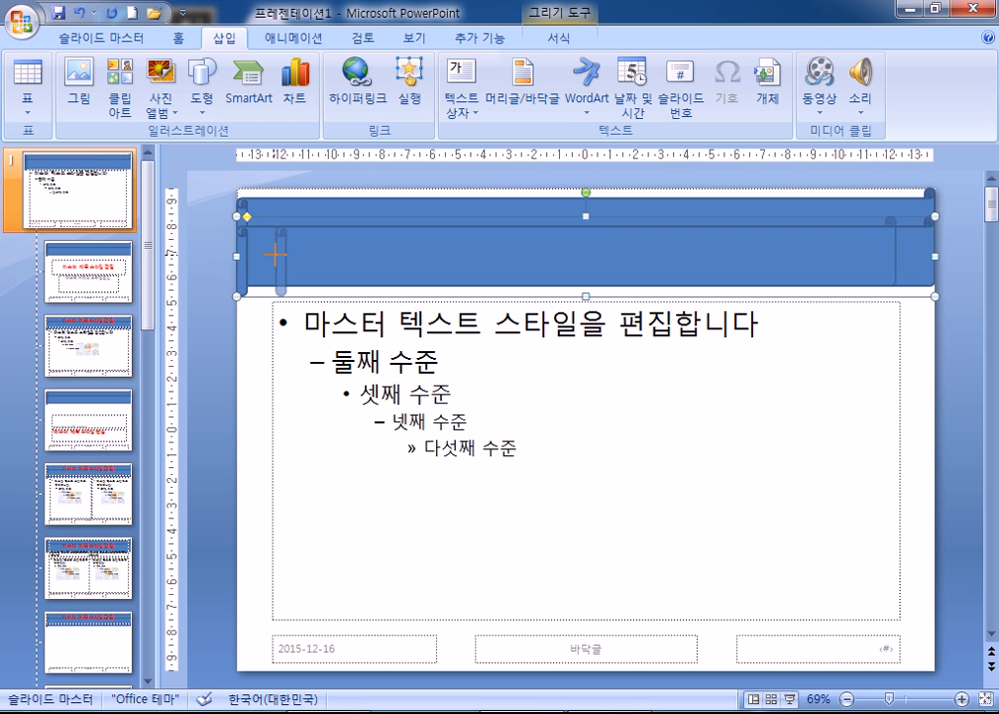
left_click_drag(384, 259, 379, 216)
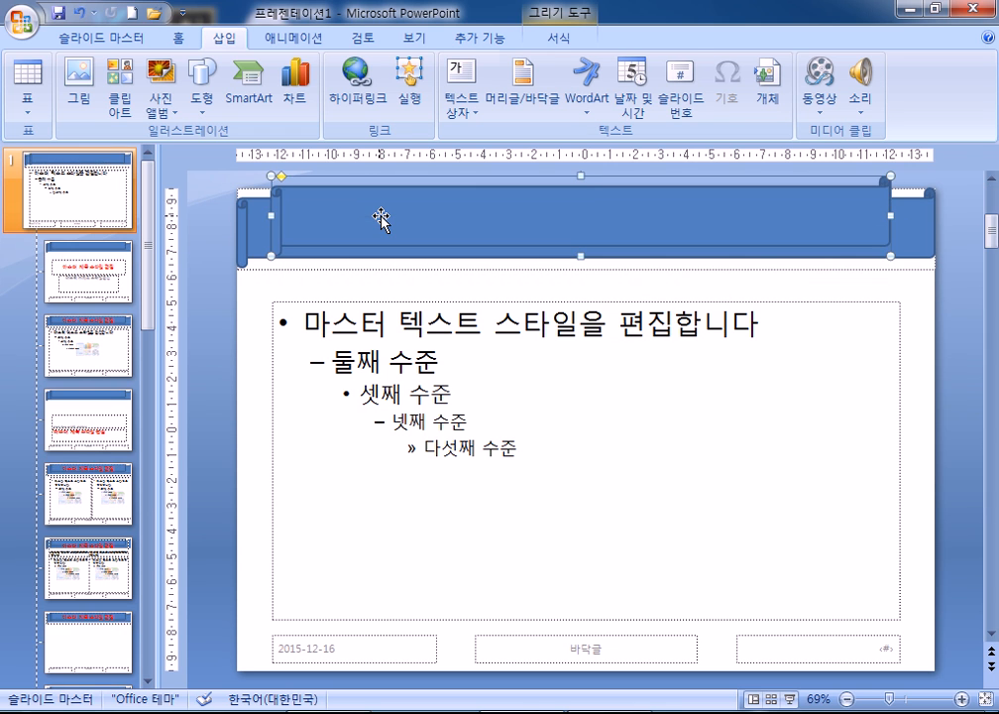
left_click(234, 373)
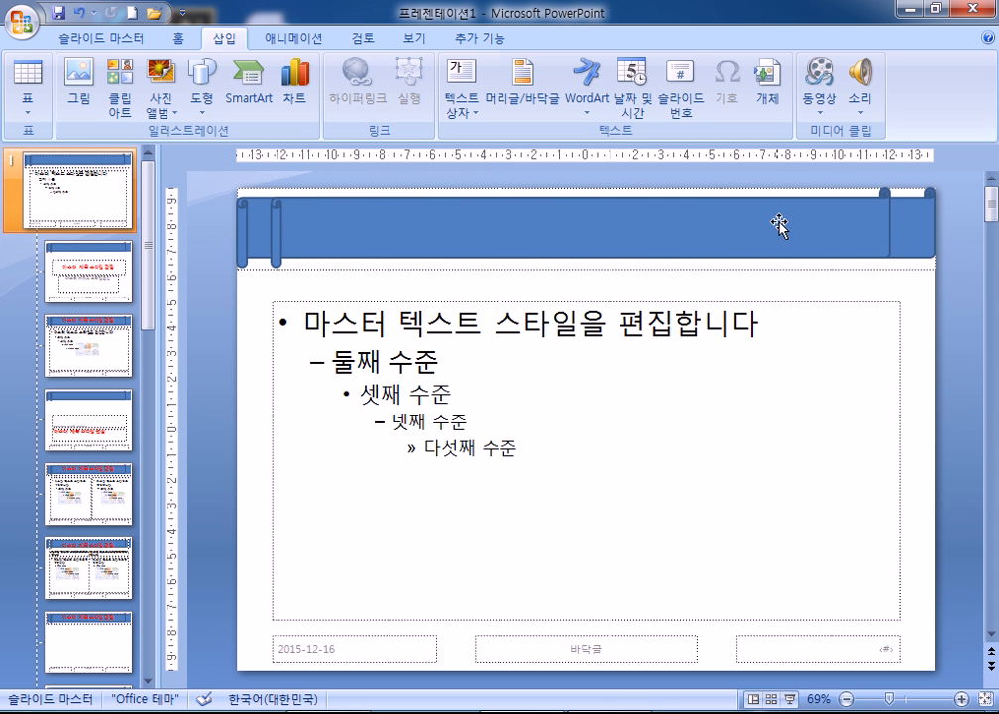
left_click(615, 224)
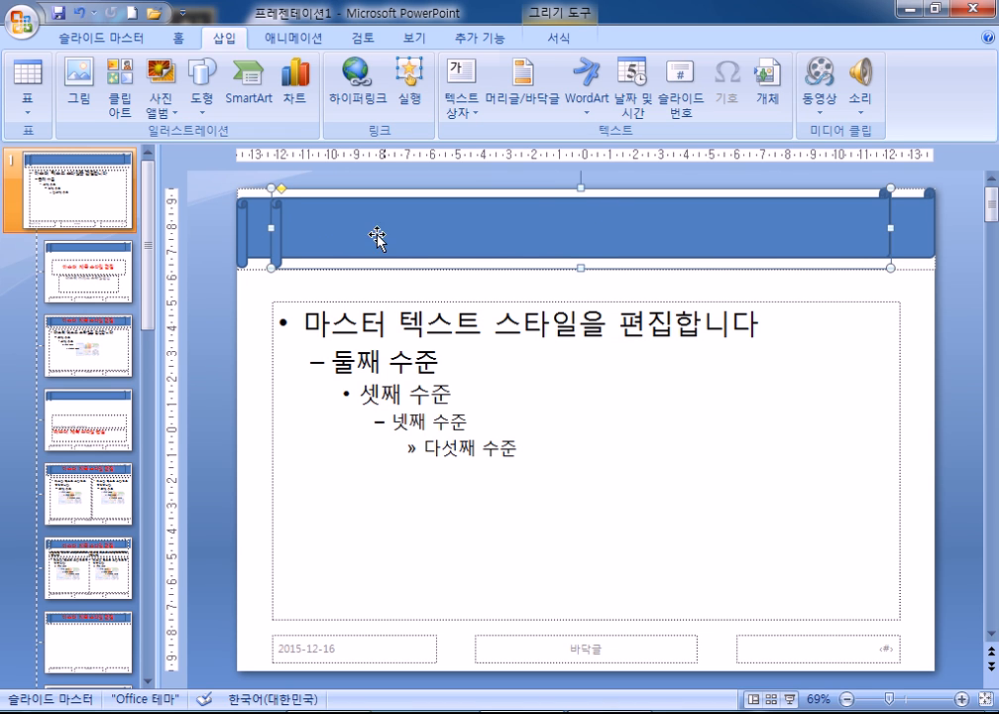
left_click(220, 300)
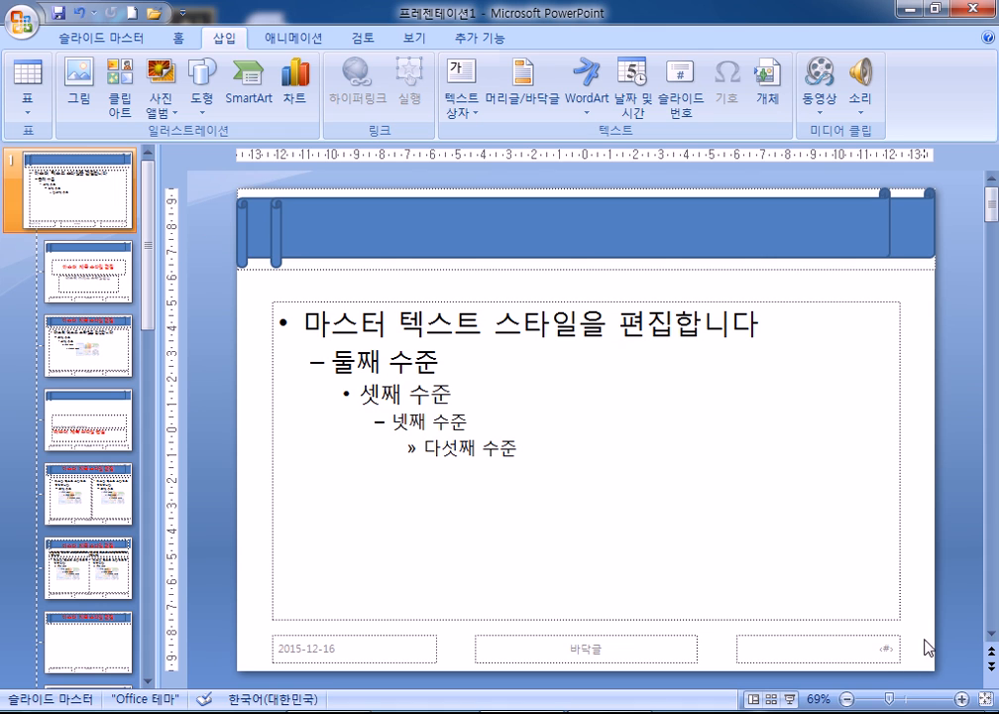
Step: Format the master's slide number placeholder with font size 16 and black text
left_click(893, 643)
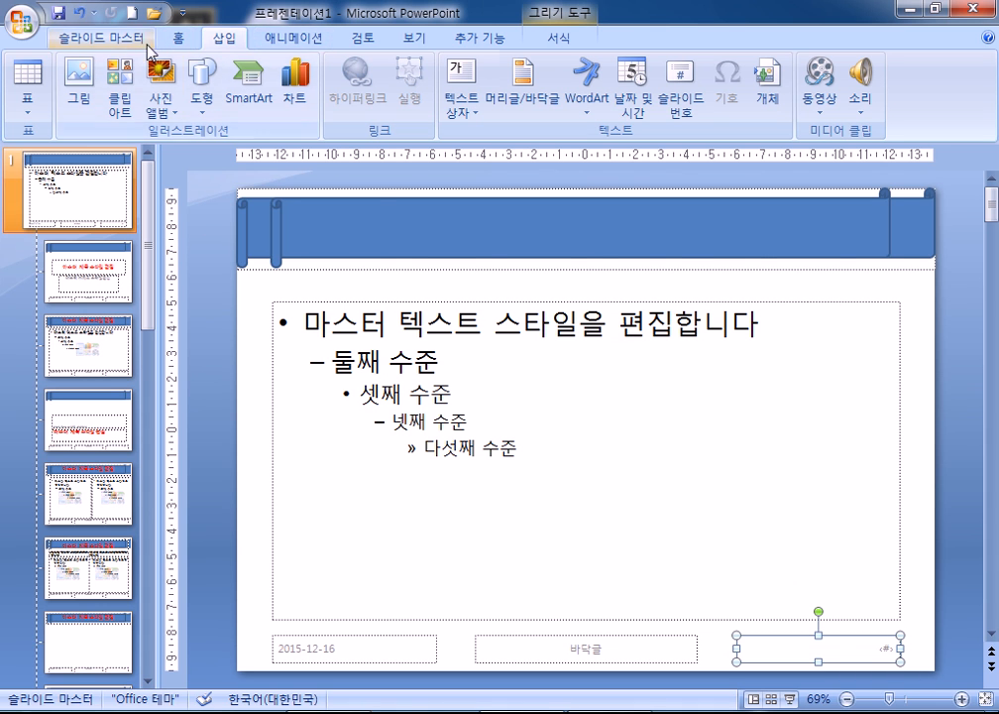
left_click(179, 38)
left_click(400, 73)
left_click(399, 73)
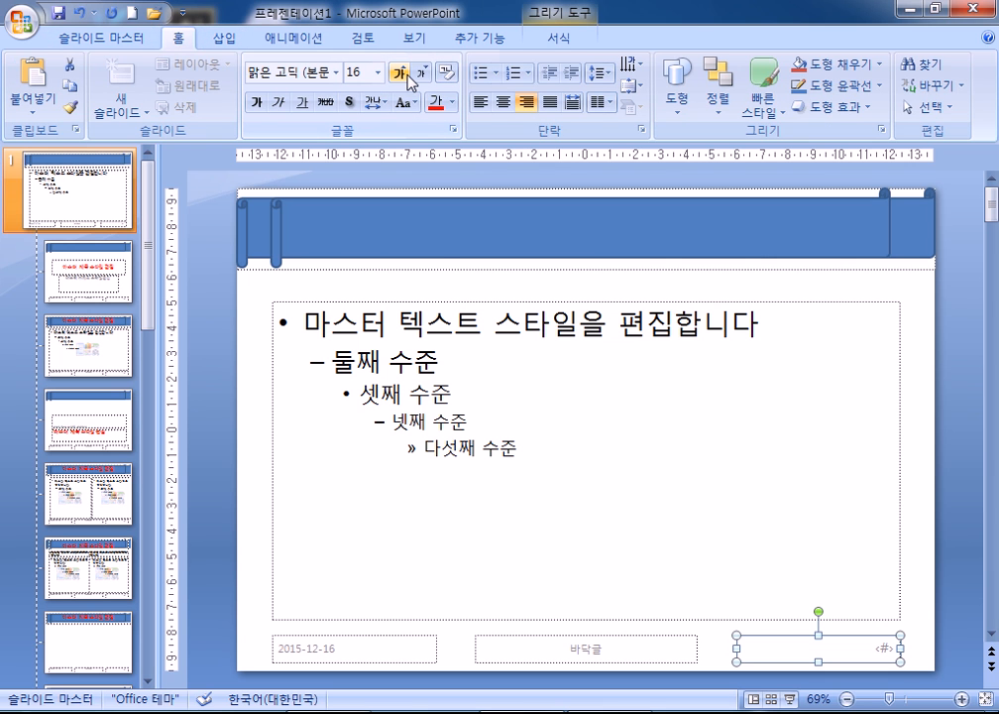
left_click(453, 102)
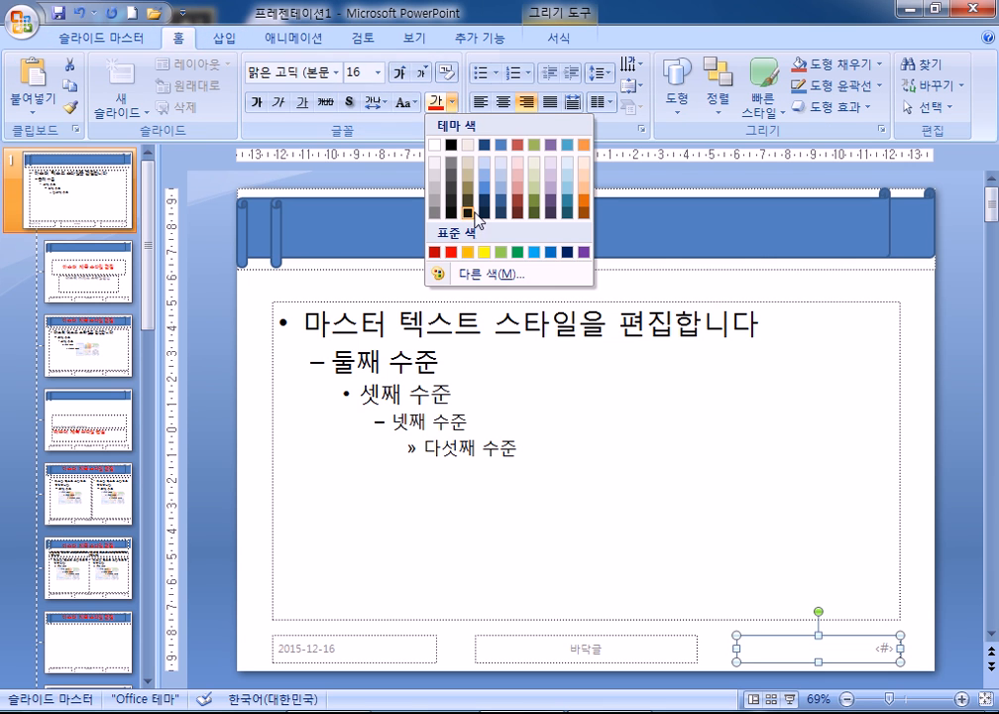
left_click(452, 146)
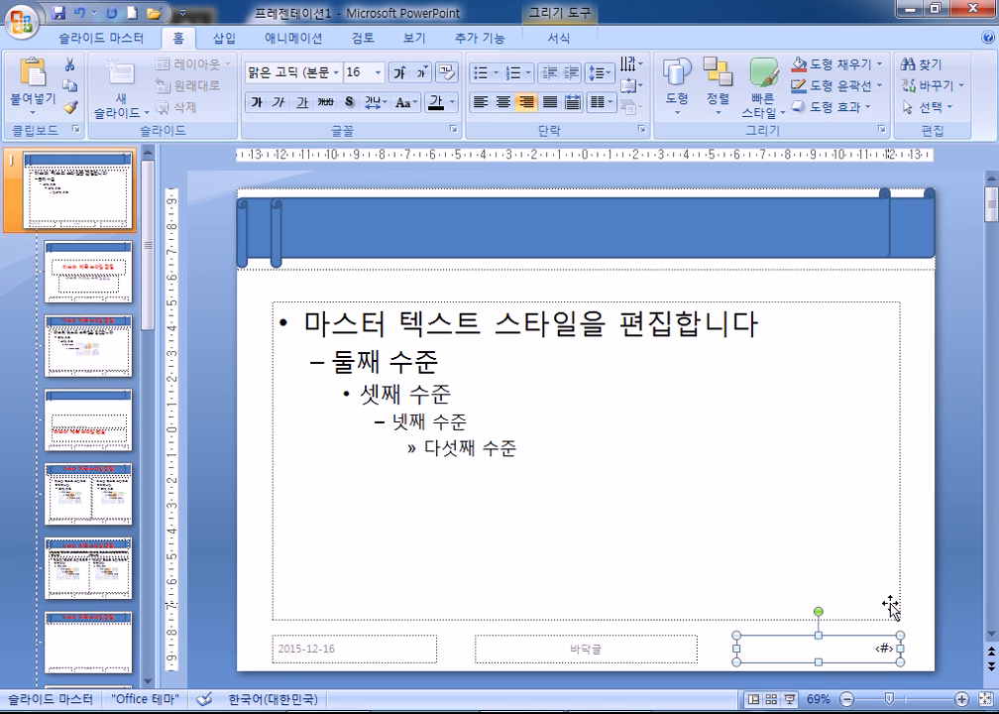
Step: Insert the picture 로고1.jpg from the ITQ Picture folder into the slide master
left_click(220, 42)
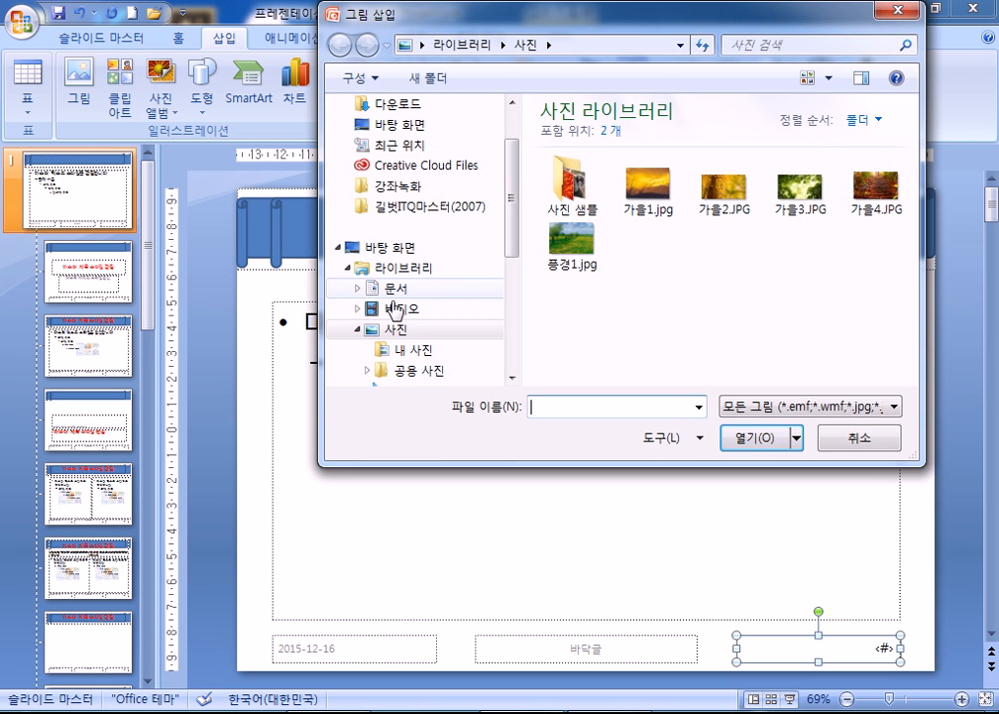
left_click(388, 295)
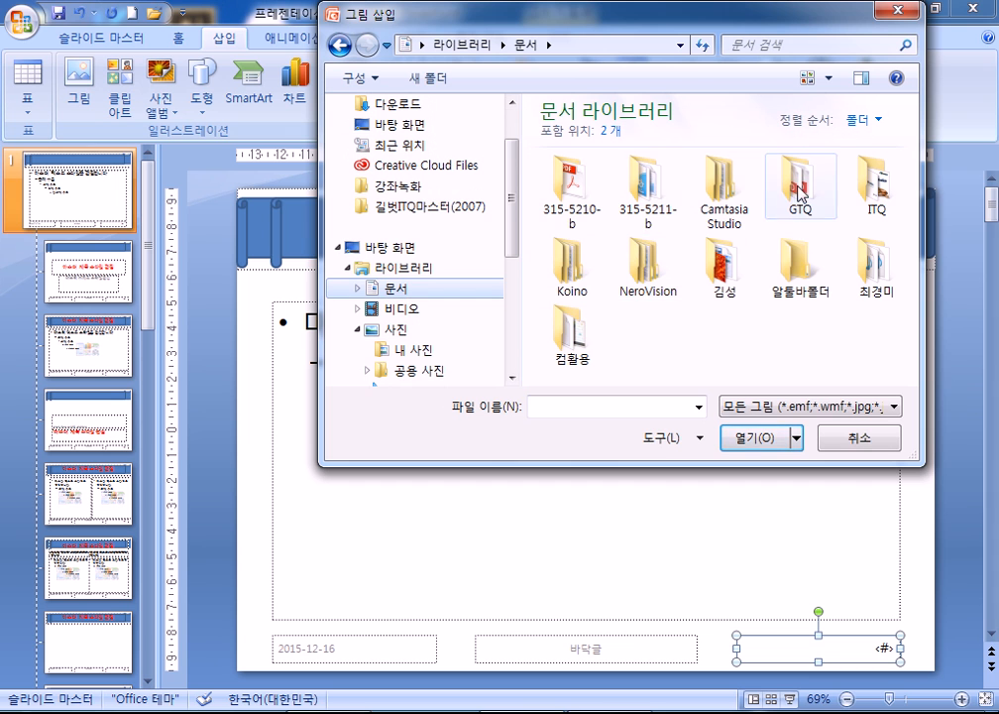
double_click(891, 191)
double_click(573, 178)
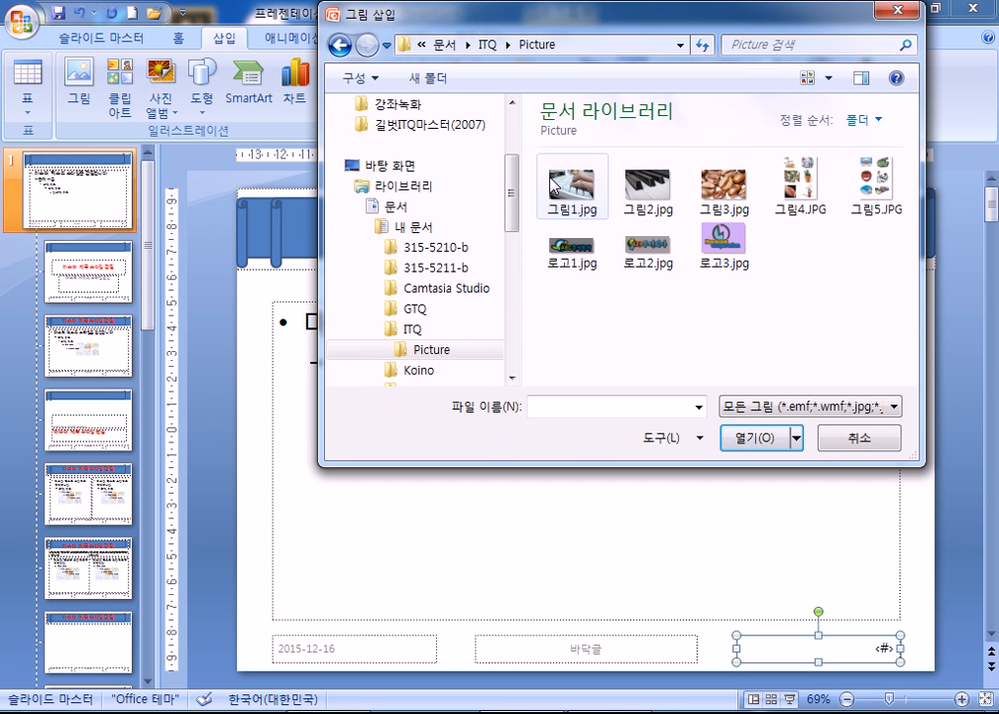
double_click(558, 243)
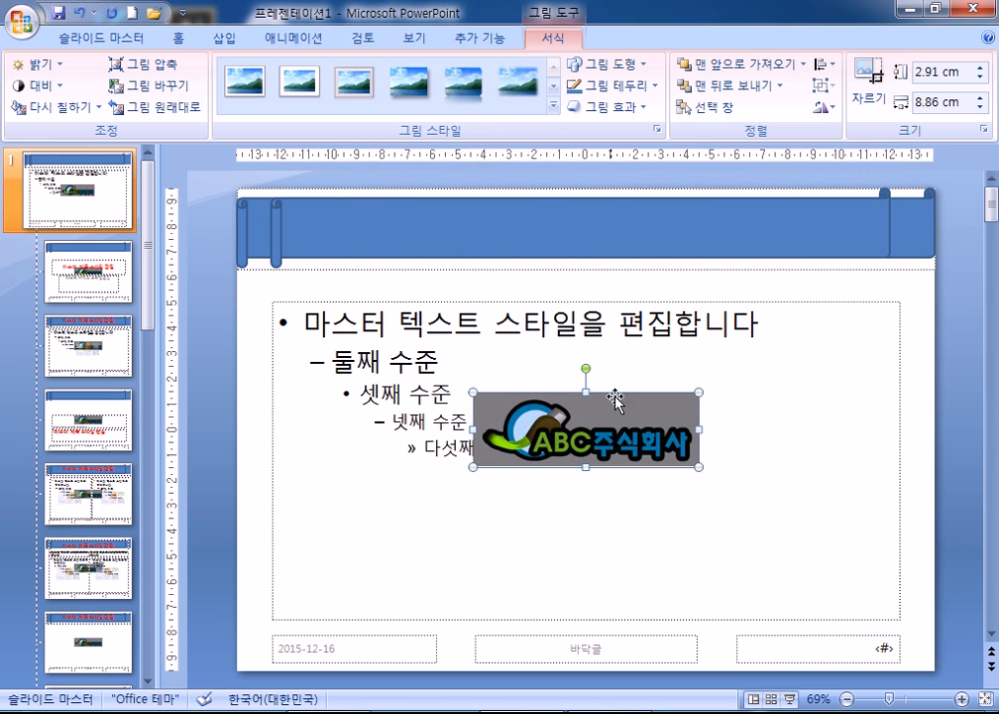
Step: Move the logo clear of the master's body text and make its gray background colour transparent
left_click_drag(615, 397, 706, 375)
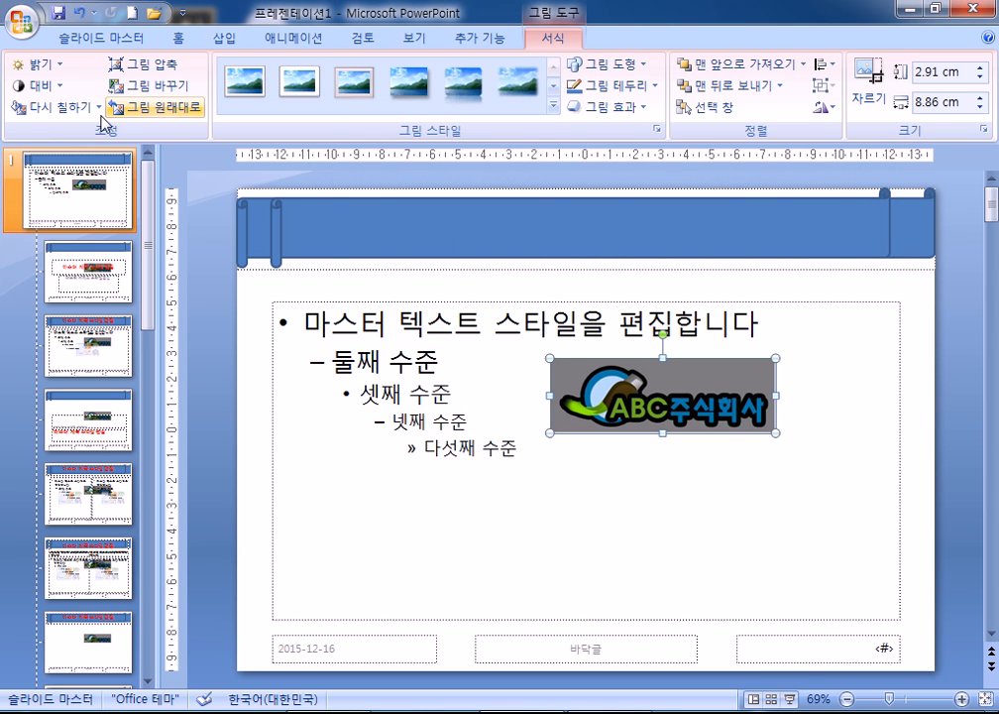
left_click(48, 114)
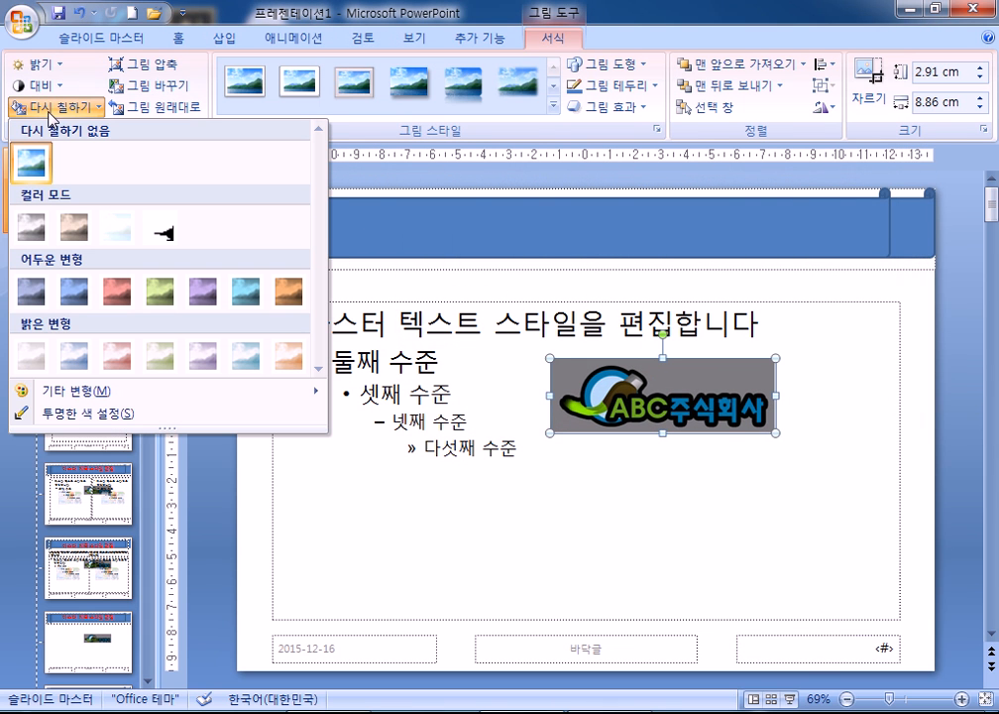
left_click(49, 415)
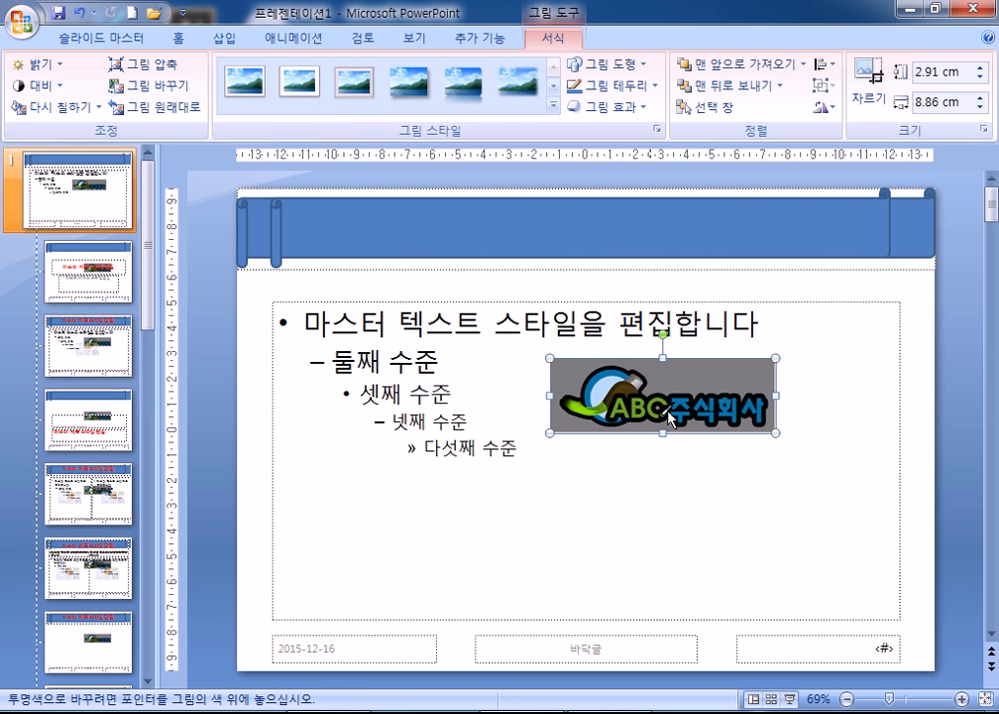
left_click(713, 373)
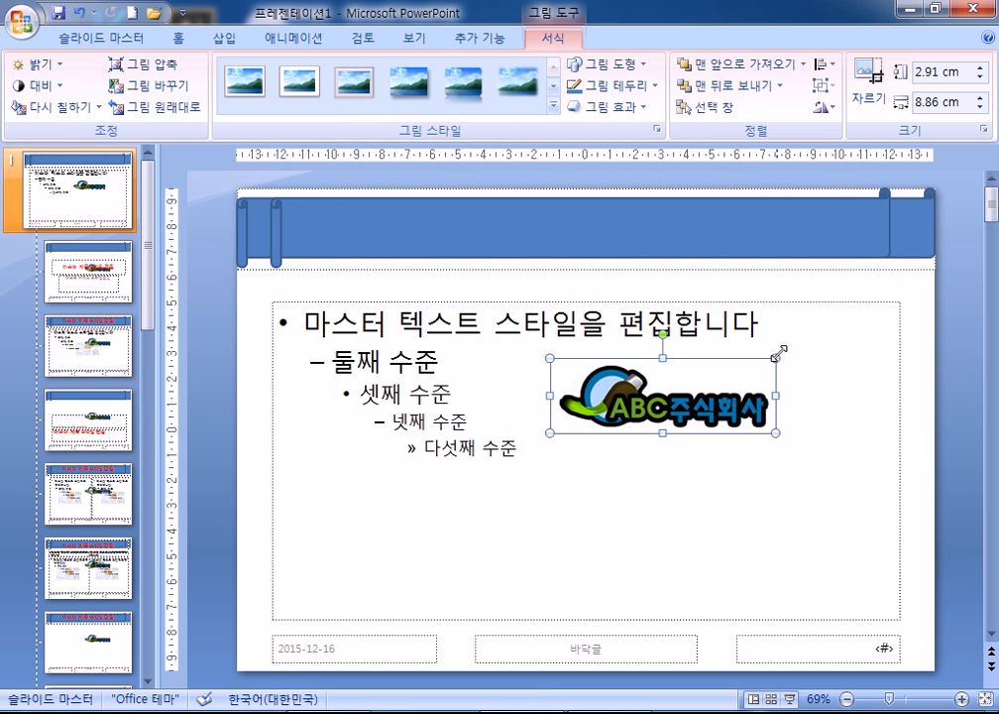
Step: Shrink the logo to about 1.31 cm high and 4 cm wide and place it in the master's lower-left corner
left_click_drag(776, 358, 654, 397)
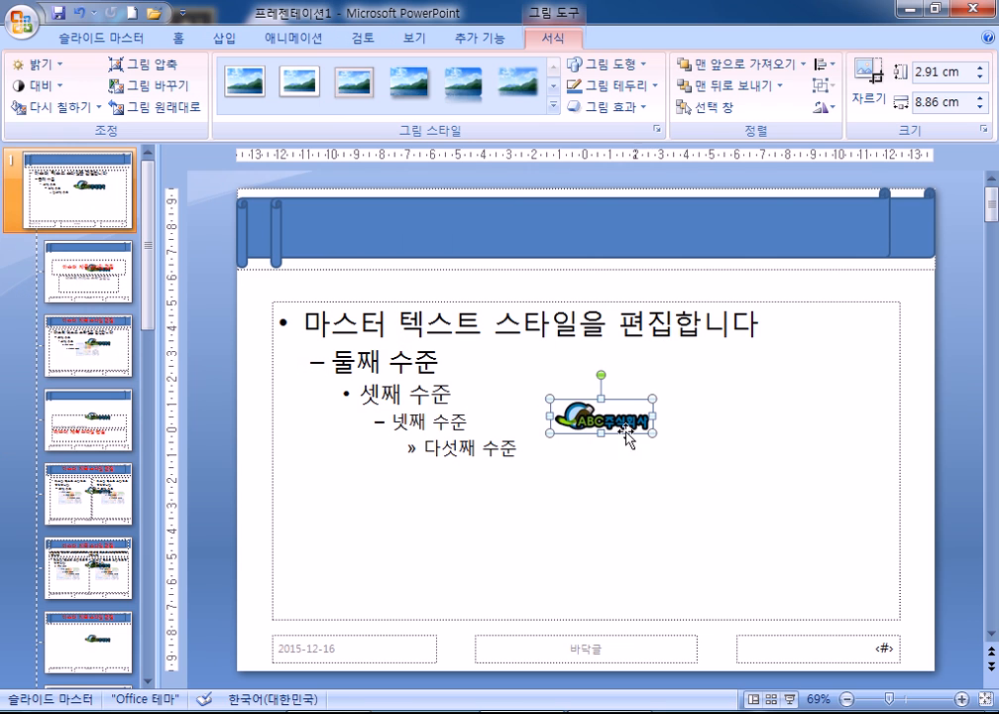
left_click_drag(570, 429, 286, 637)
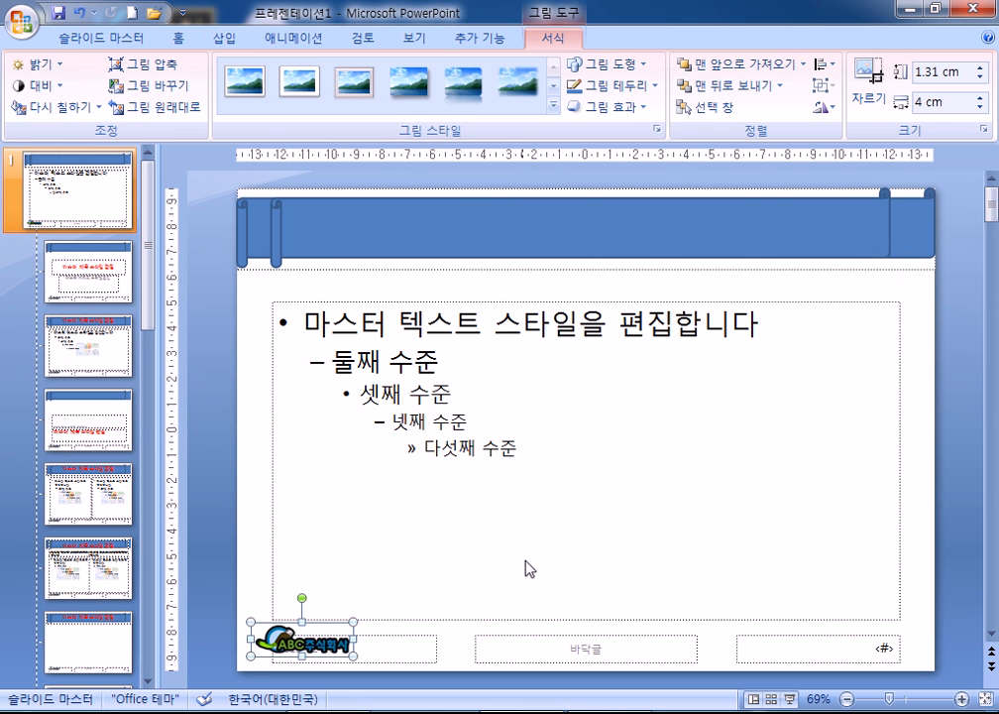
key("Down")
key("Down")
key("Down")
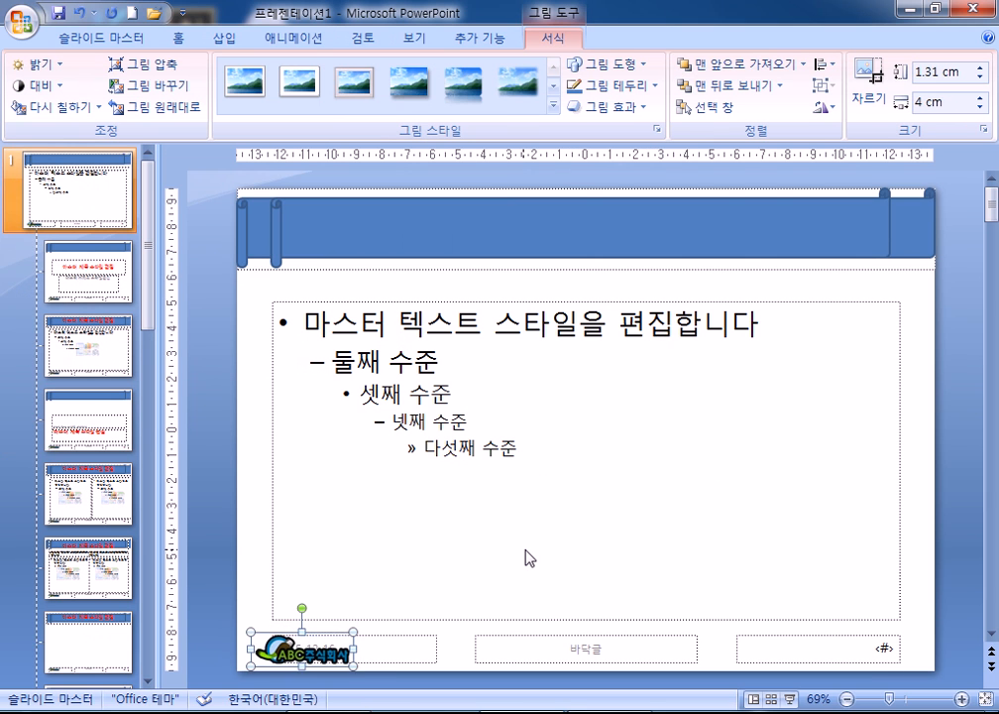
key("Up")
key("Down")
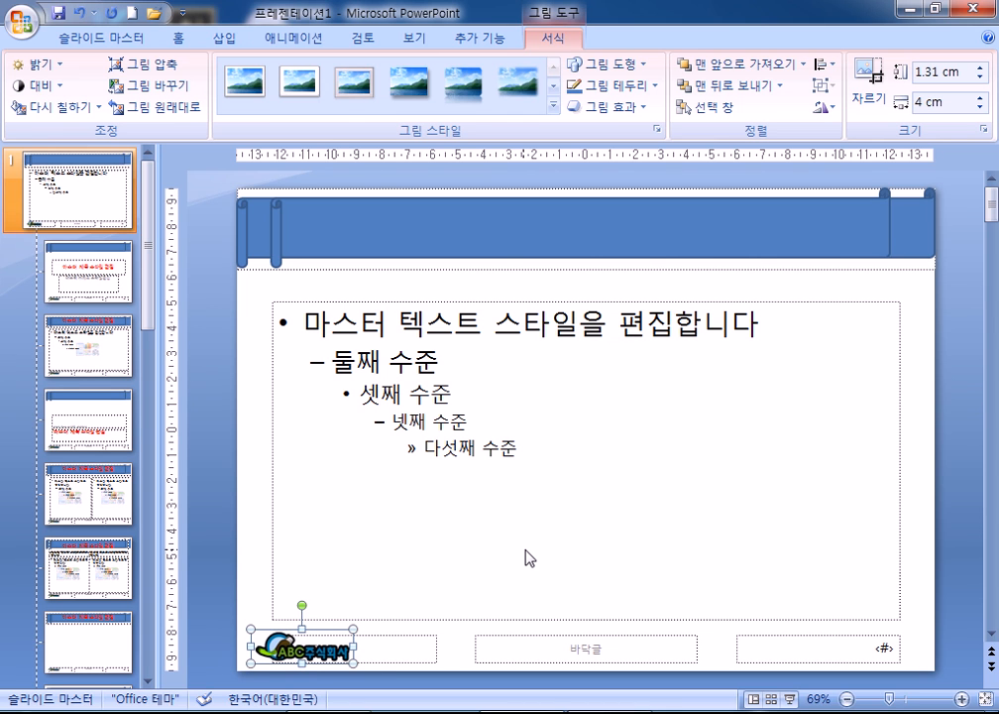
key("Left")
key("Left")
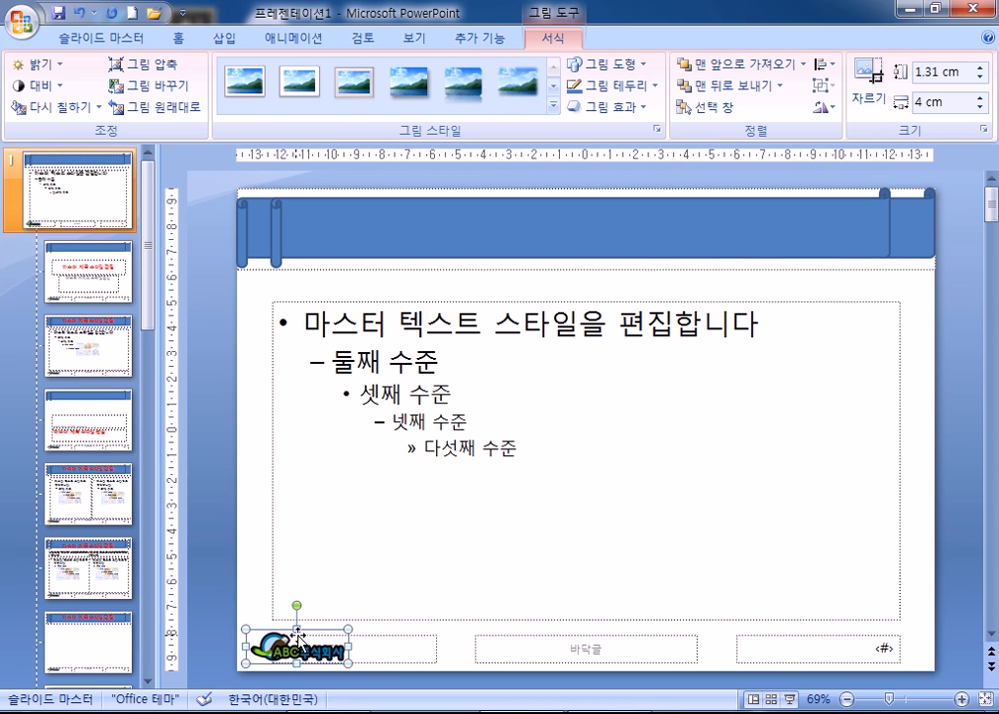
left_click_drag(298, 631, 297, 640)
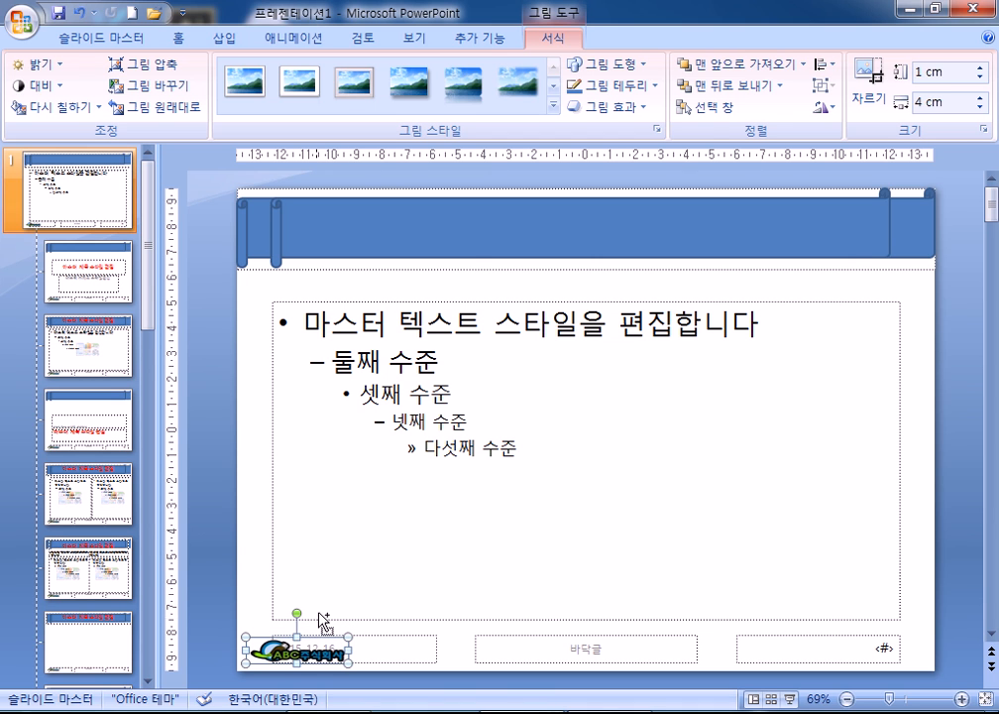
key("ctrl+z")
left_click(209, 447)
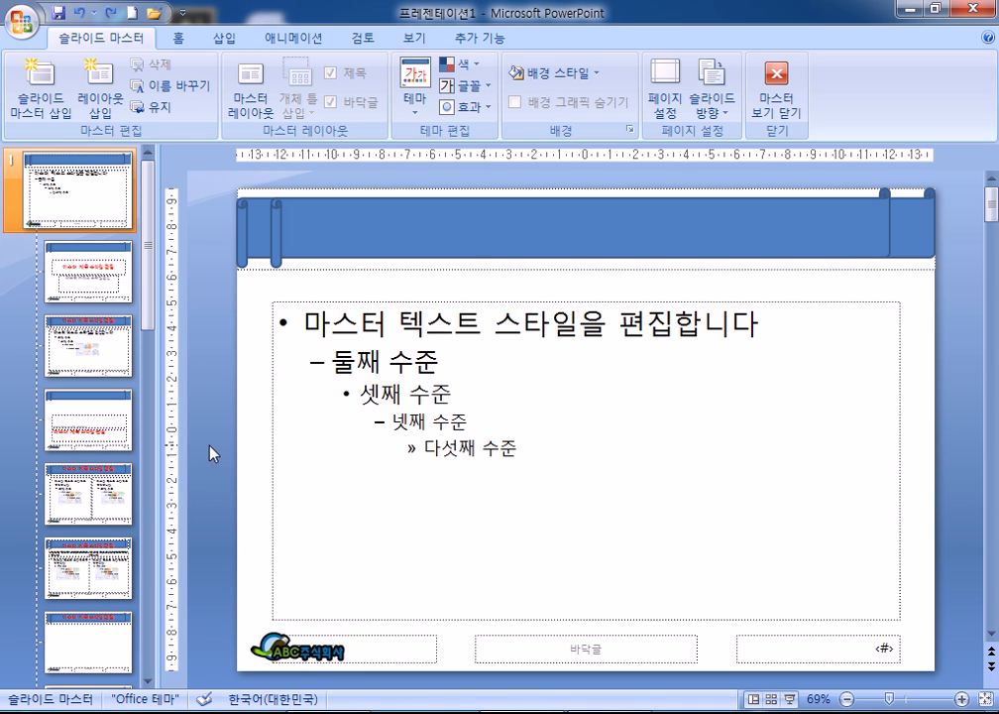
Step: Close the master view and apply slide numbers to all slides except the title slide
left_click(777, 102)
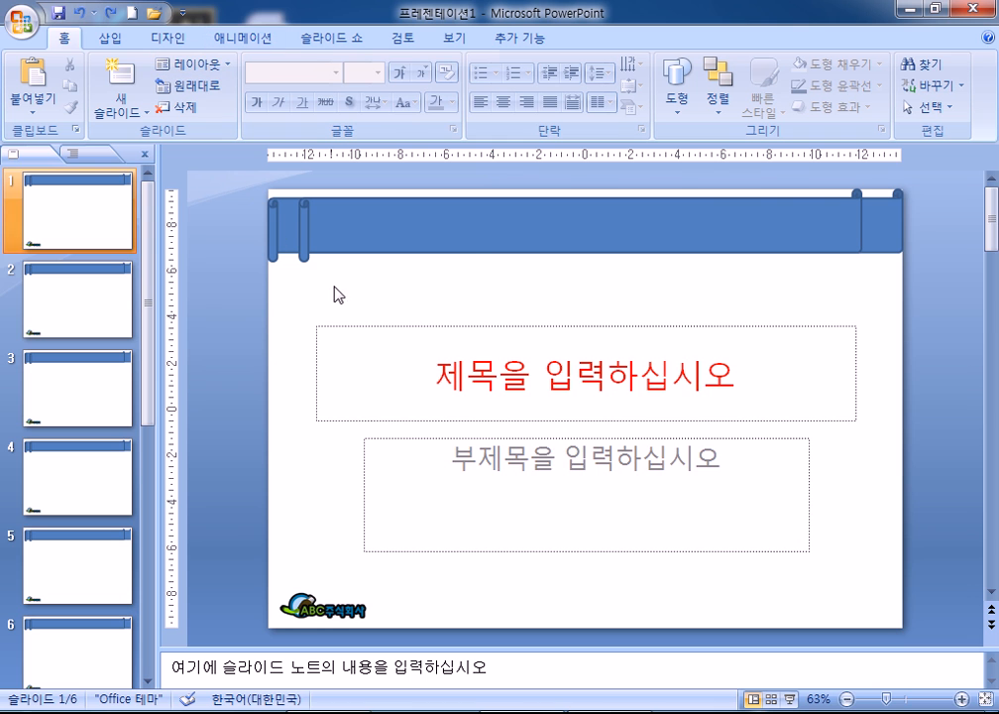
scroll(335, 293, "down", 1)
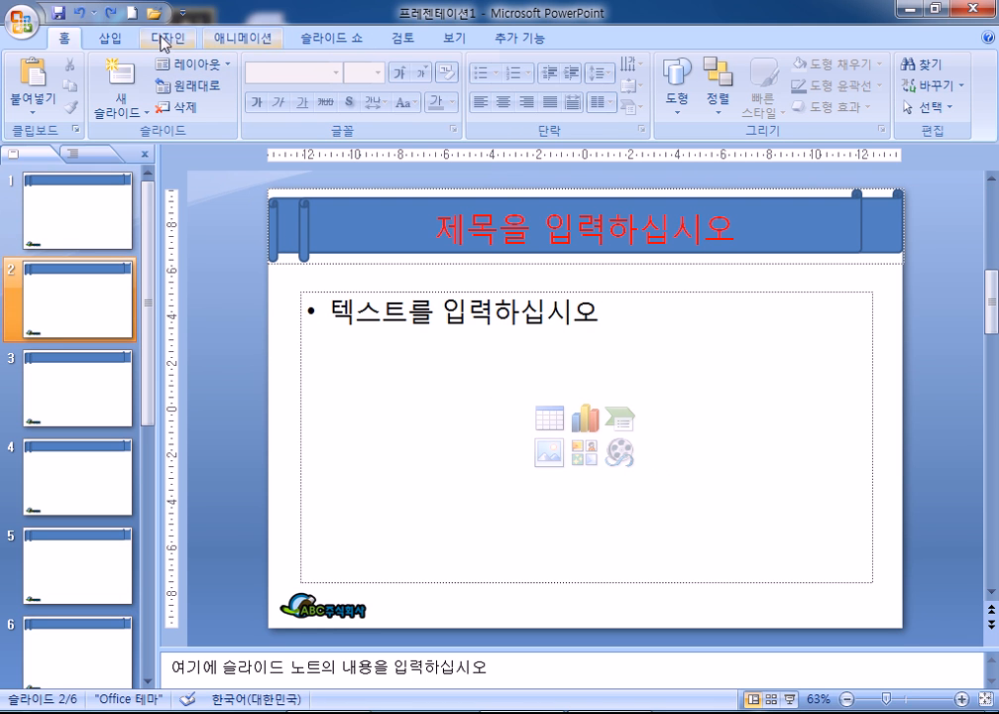
left_click(114, 39)
left_click(519, 92)
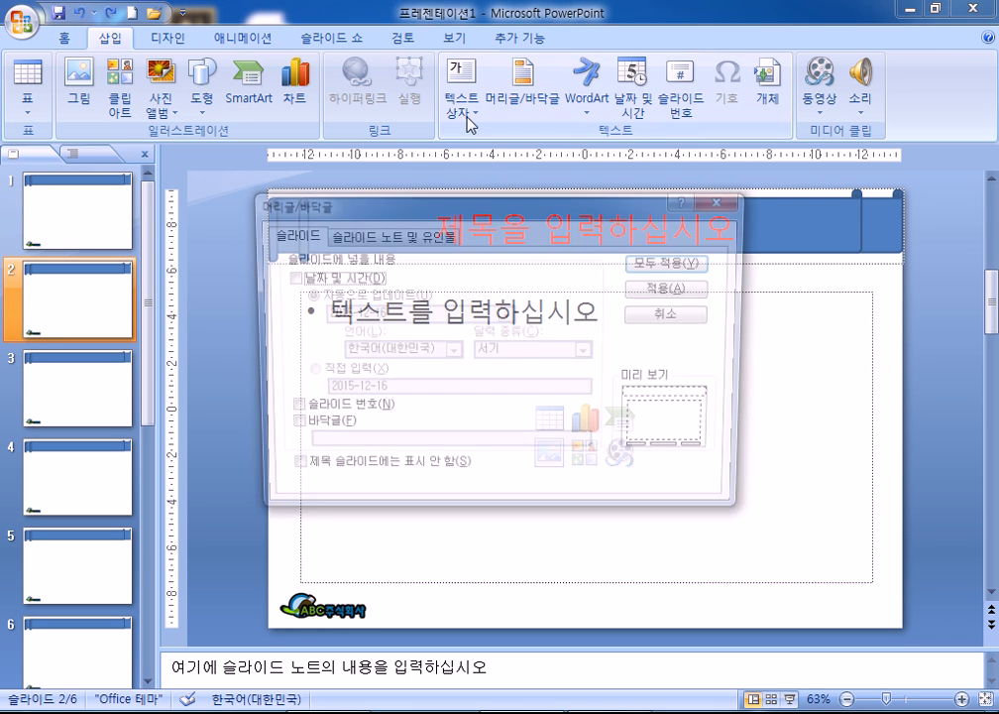
left_click(311, 416)
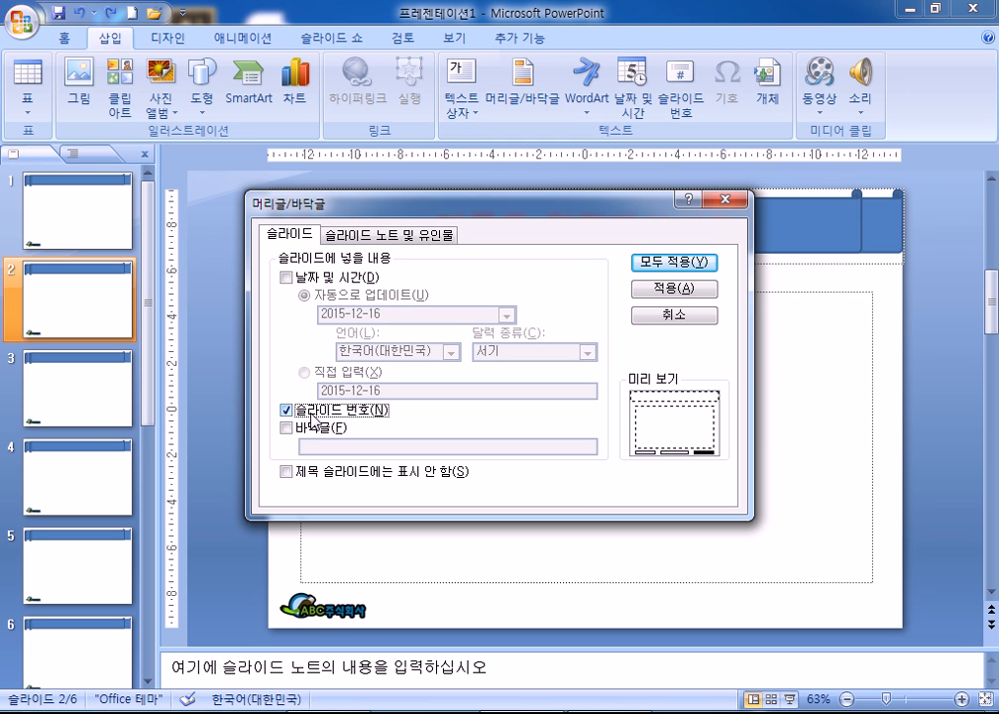
left_click(312, 474)
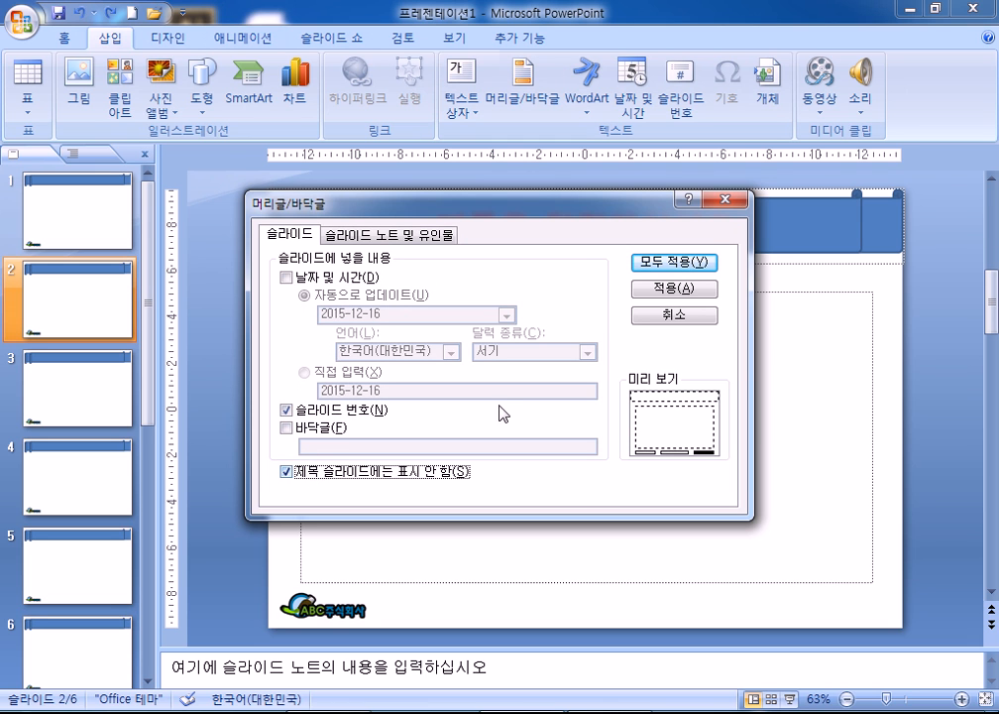
left_click(696, 266)
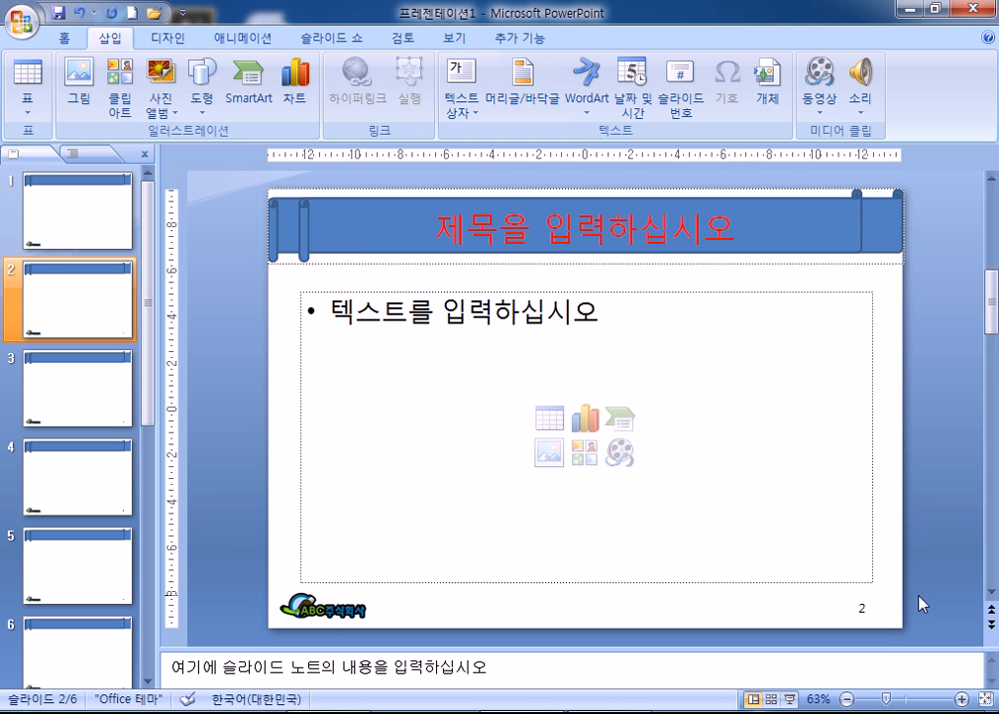
Step: Hide the background graphics on the title slide only
scroll(922, 603, "down", 4)
scroll(876, 624, "up", 5)
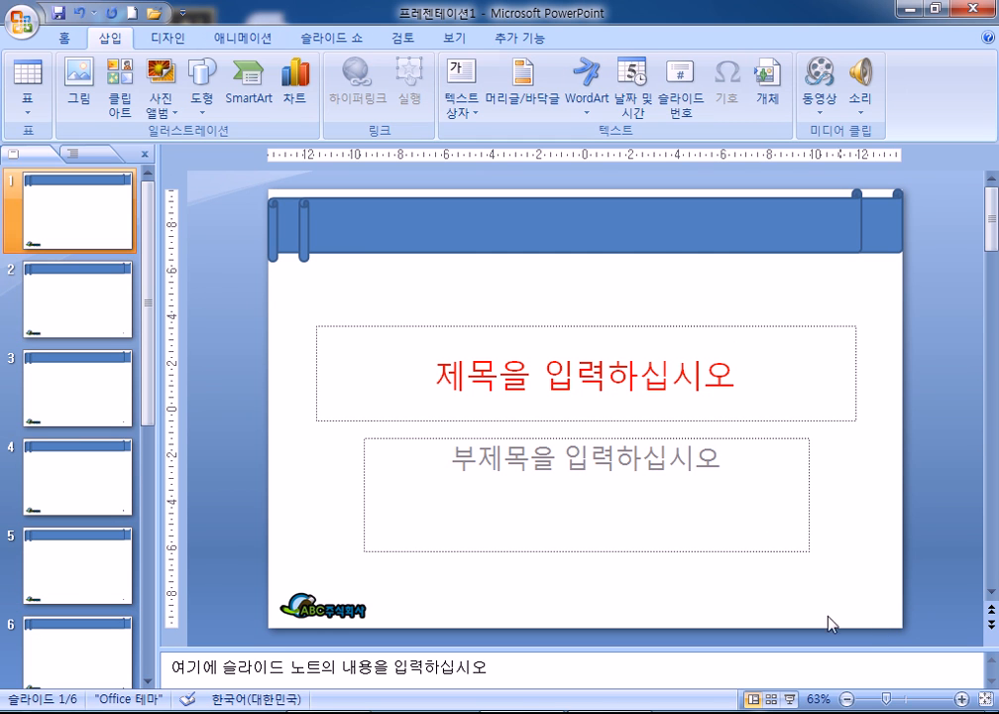
scroll(695, 417, "down", 1)
scroll(691, 421, "up", 1)
right_click(476, 280)
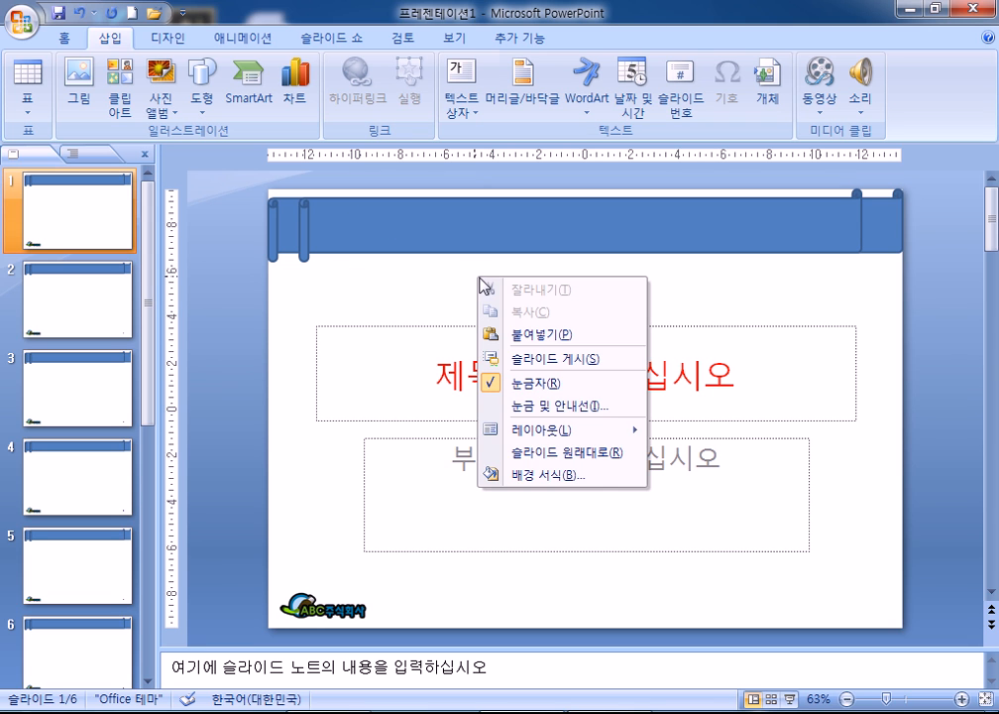
left_click(519, 476)
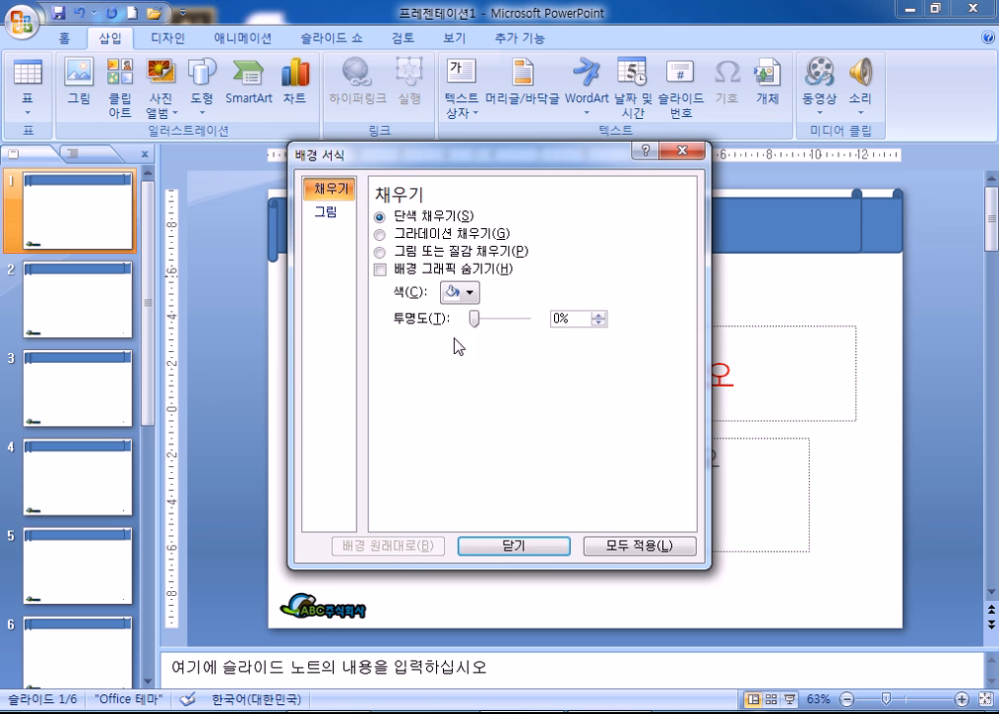
left_click(395, 270)
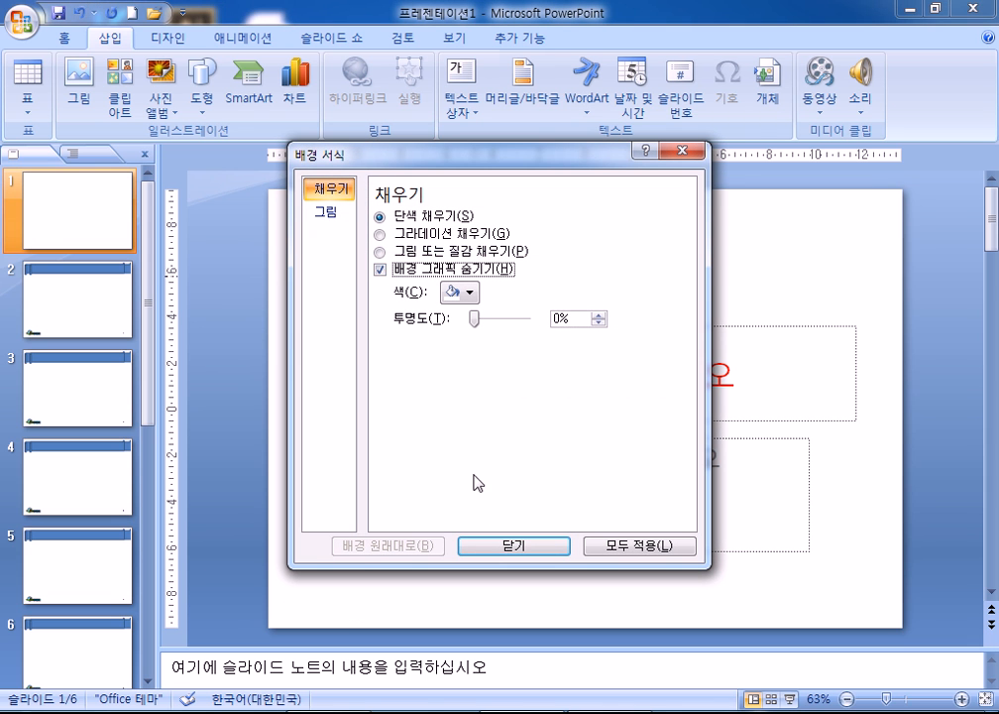
left_click(490, 544)
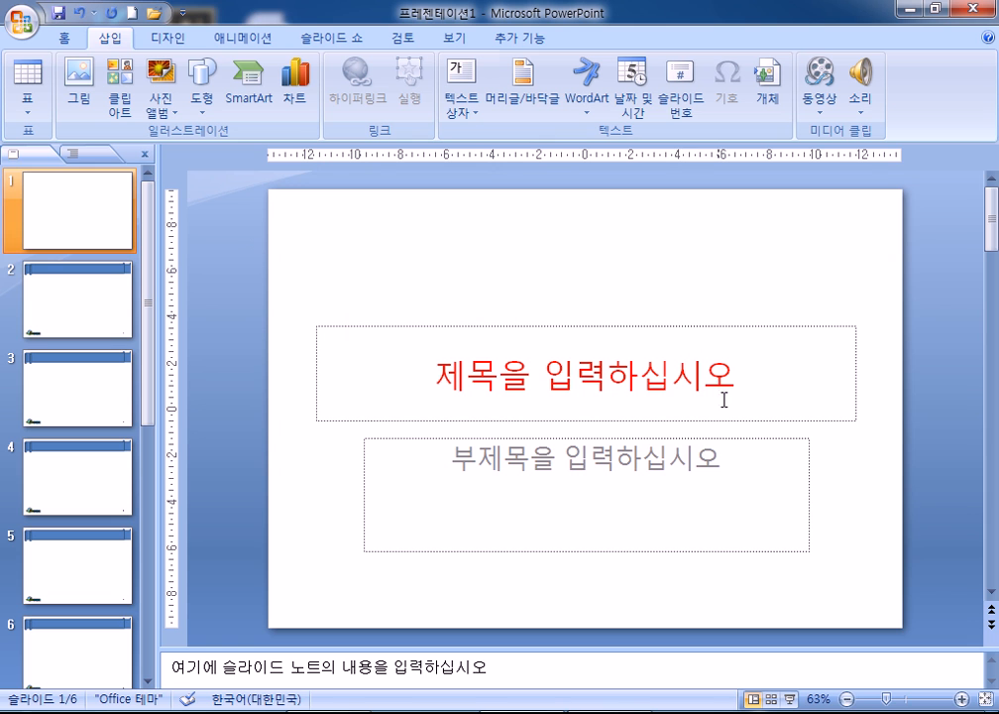
Step: Delete the title and subtitle placeholders from slide 1
scroll(382, 394, "down", 1)
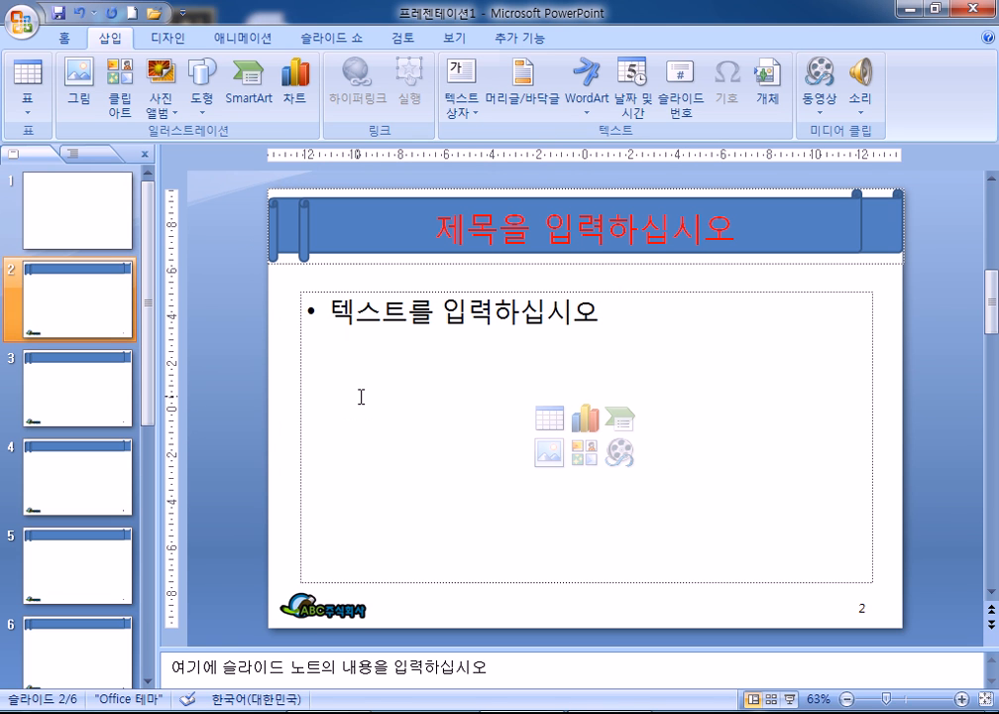
scroll(361, 396, "down", 4)
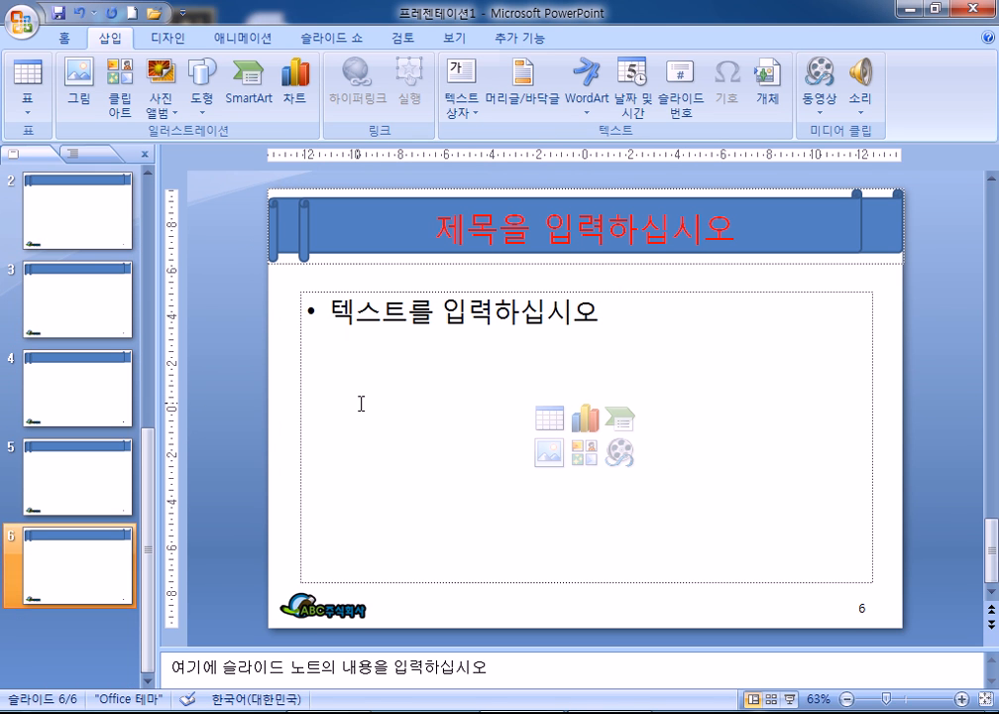
scroll(361, 403, "up", 5)
left_click_drag(272, 281, 895, 589)
key("Delete")
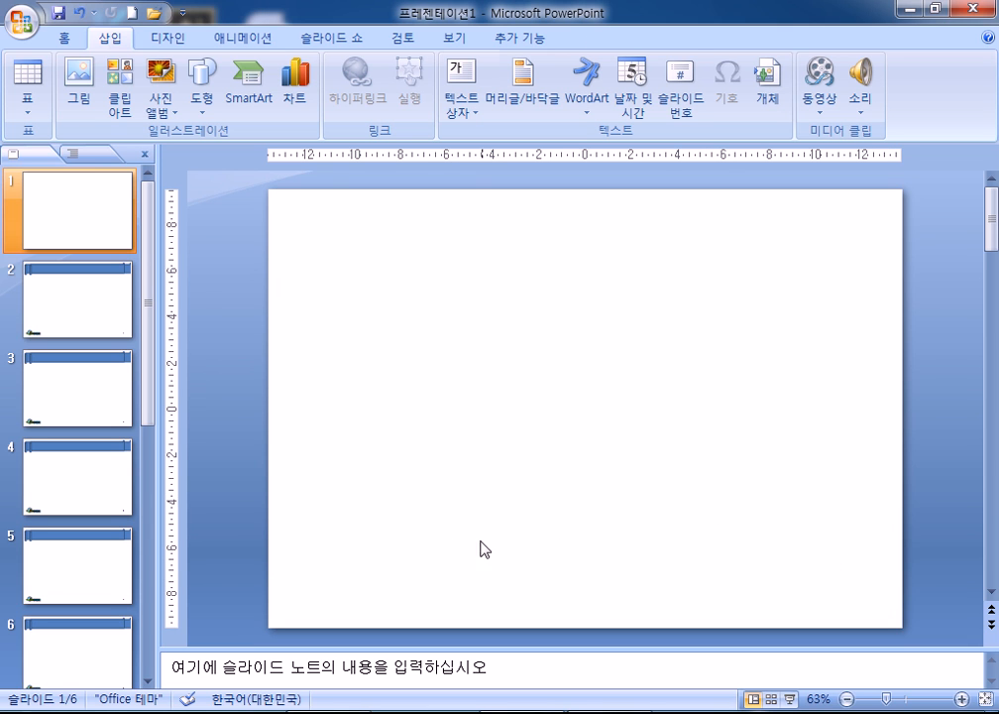
left_click_drag(326, 482, 810, 609)
left_click_drag(376, 293, 789, 436)
left_click_drag(747, 213, 860, 266)
Step: Draw a rectangle about 7.53 cm high and 27.52 cm wide across the full lower part of slide 1
left_click(203, 87)
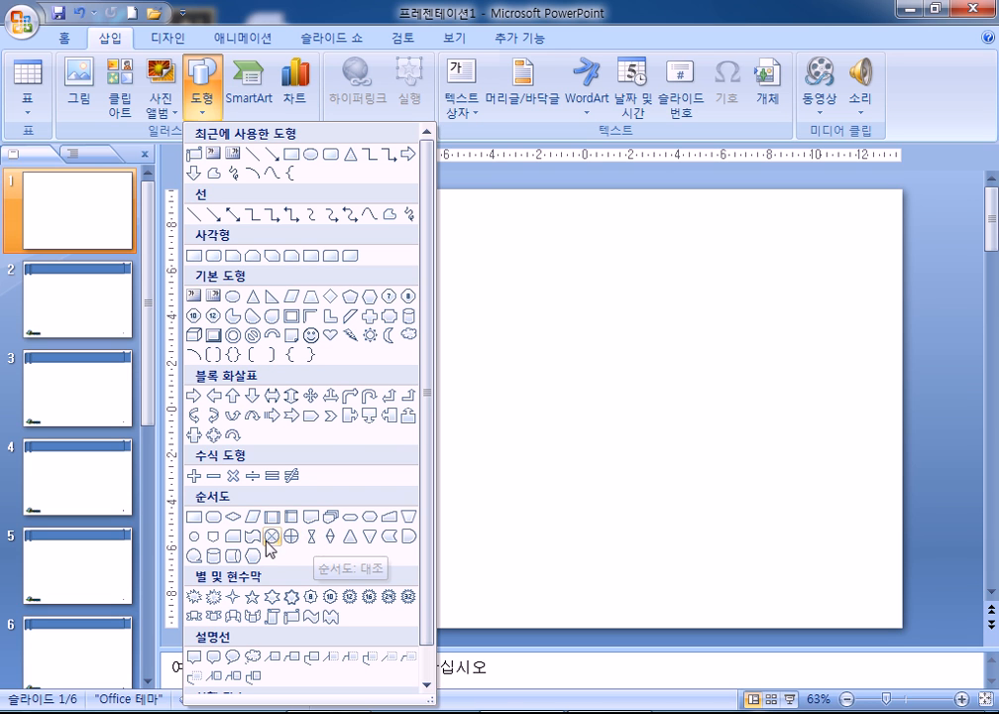
left_click(194, 256)
left_click_drag(310, 440, 903, 629)
left_click_drag(312, 536, 269, 537)
left_click_drag(584, 440, 585, 455)
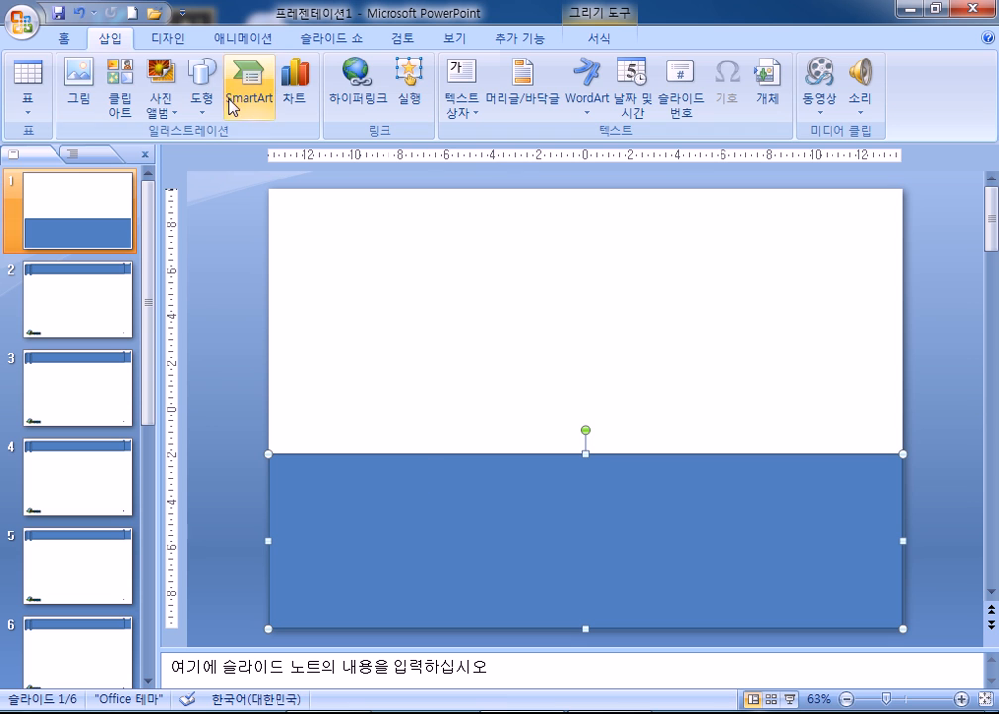
Step: Edit the rectangle's points to bend its upper edge into a wave, rising near the left end and dipping toward the right
left_click(599, 40)
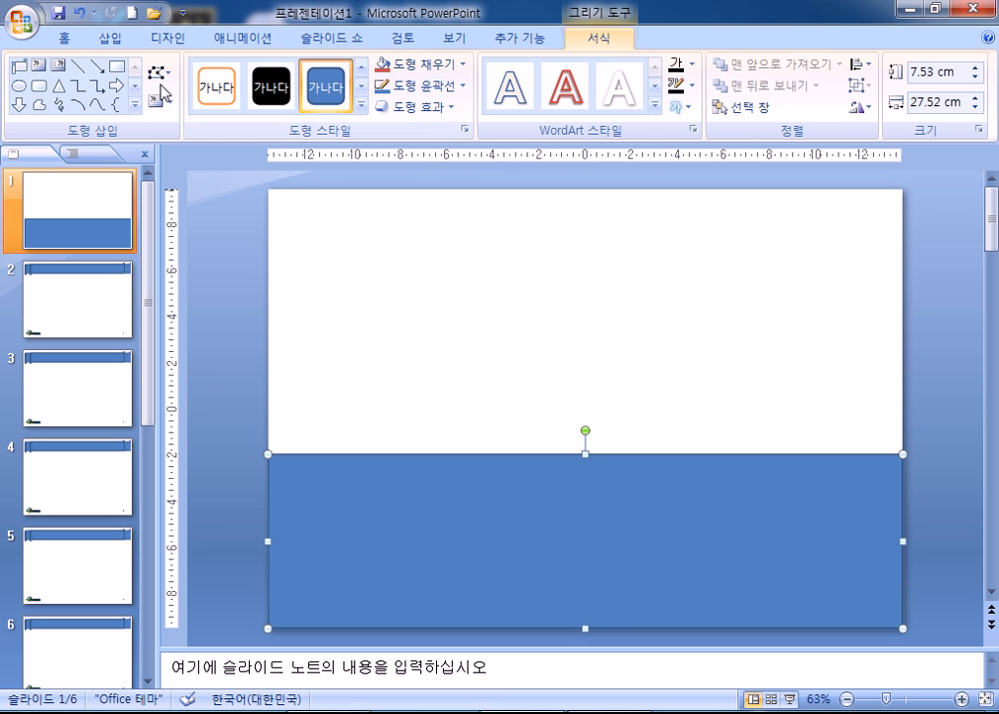
left_click(159, 74)
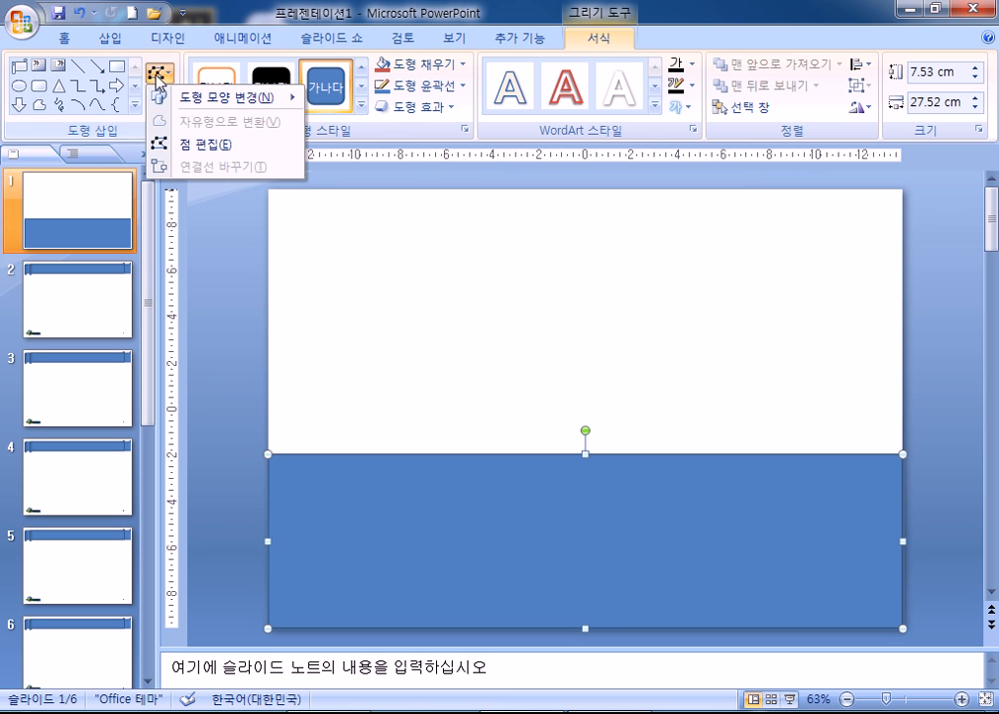
left_click(161, 143)
left_click(268, 454)
mouse_move(269, 453)
left_mouse_down()
mouse_move(344, 451)
mouse_move(269, 451)
left_mouse_up()
left_click_drag(478, 451, 301, 364)
left_click(901, 453)
left_click_drag(690, 453, 668, 570)
left_click(268, 449)
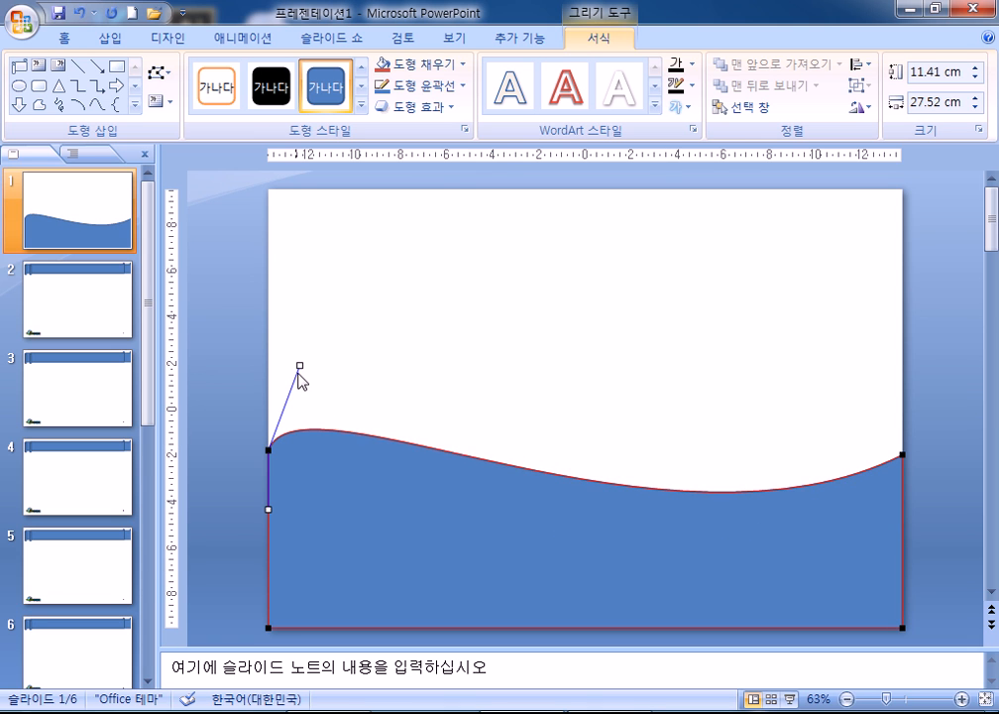
left_click_drag(300, 365, 370, 299)
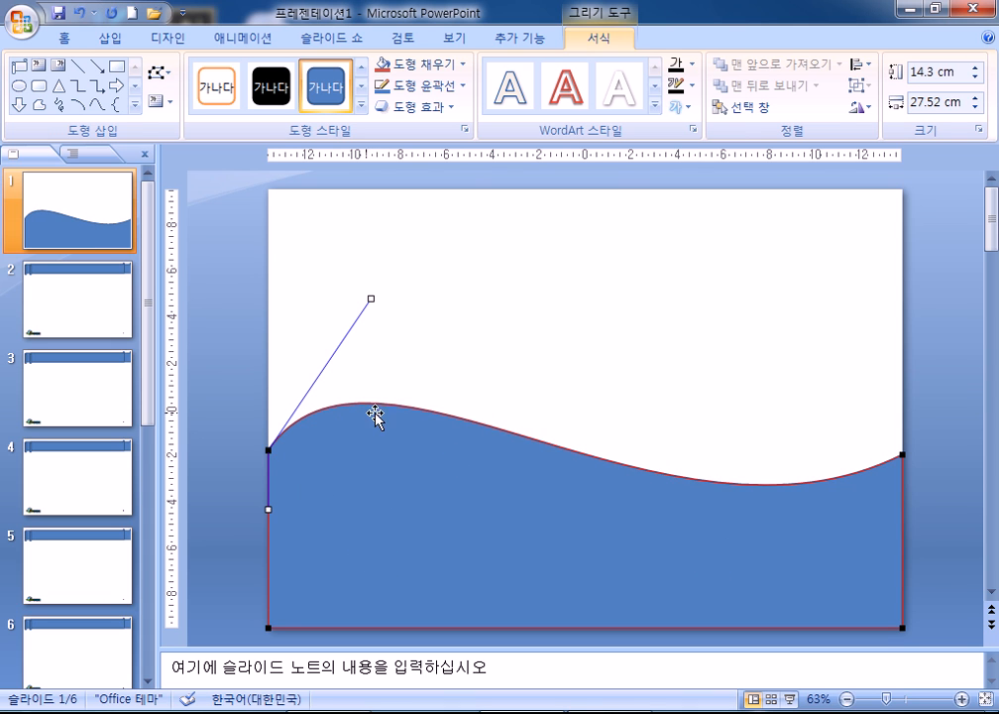
Step: Finish editing the points and reduce the wave shape's height to about 12.53 cm, keeping its base on the slide's lower edge
left_click(571, 500)
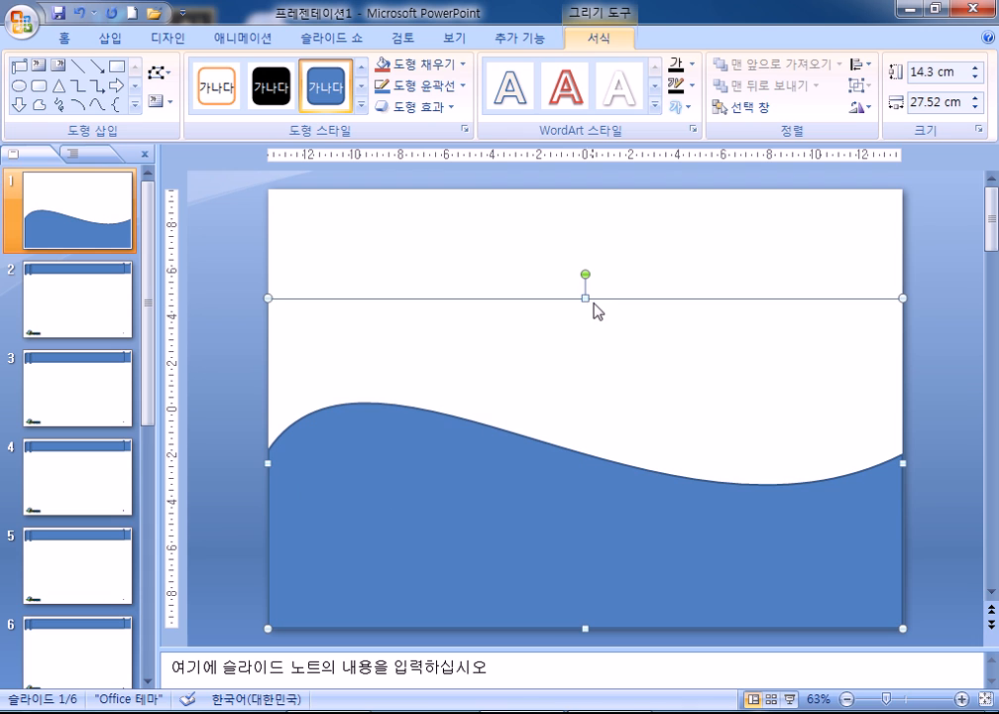
left_click_drag(585, 297, 579, 362)
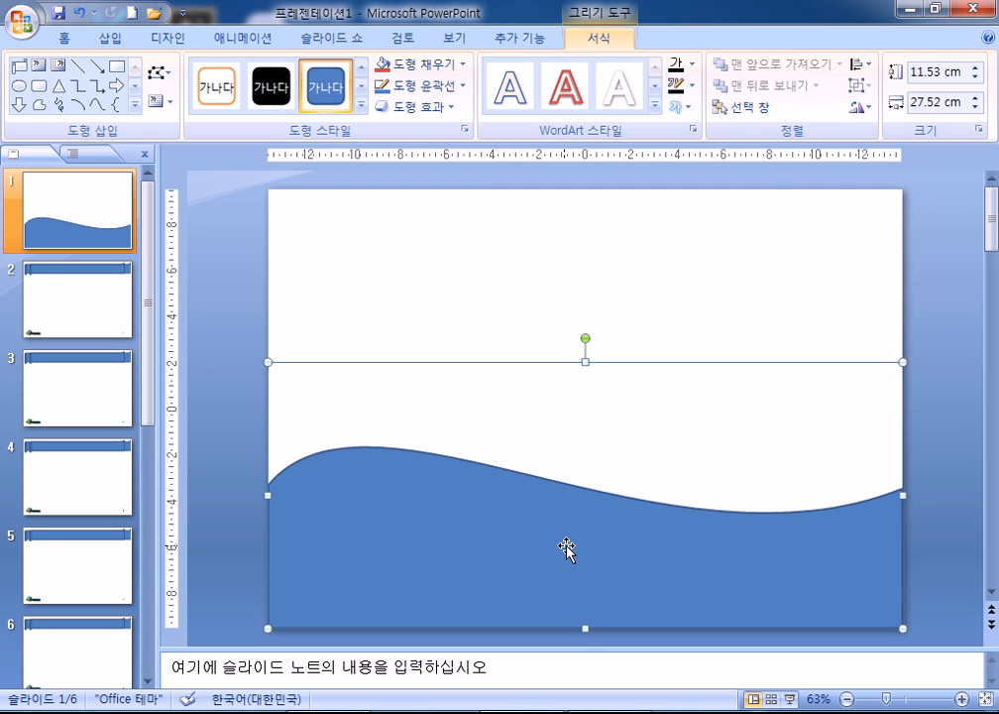
mouse_move(585, 362)
left_mouse_down()
mouse_move(588, 307)
mouse_move(587, 340)
left_mouse_up()
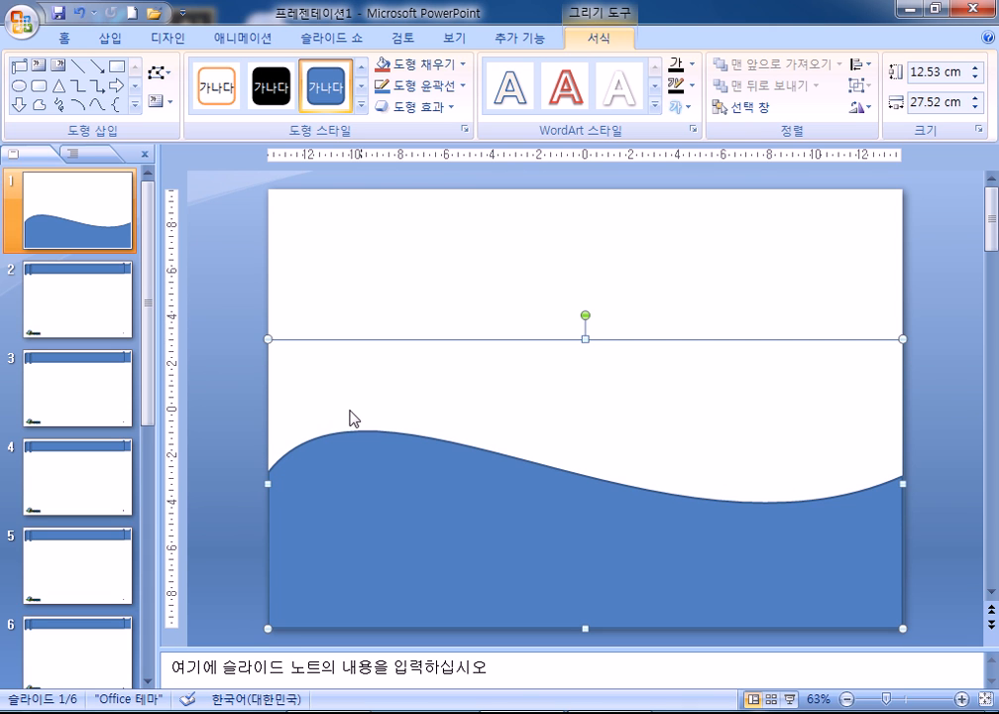
Step: Fill the wave shape with the piano picture 그림2.jpg
left_click(436, 74)
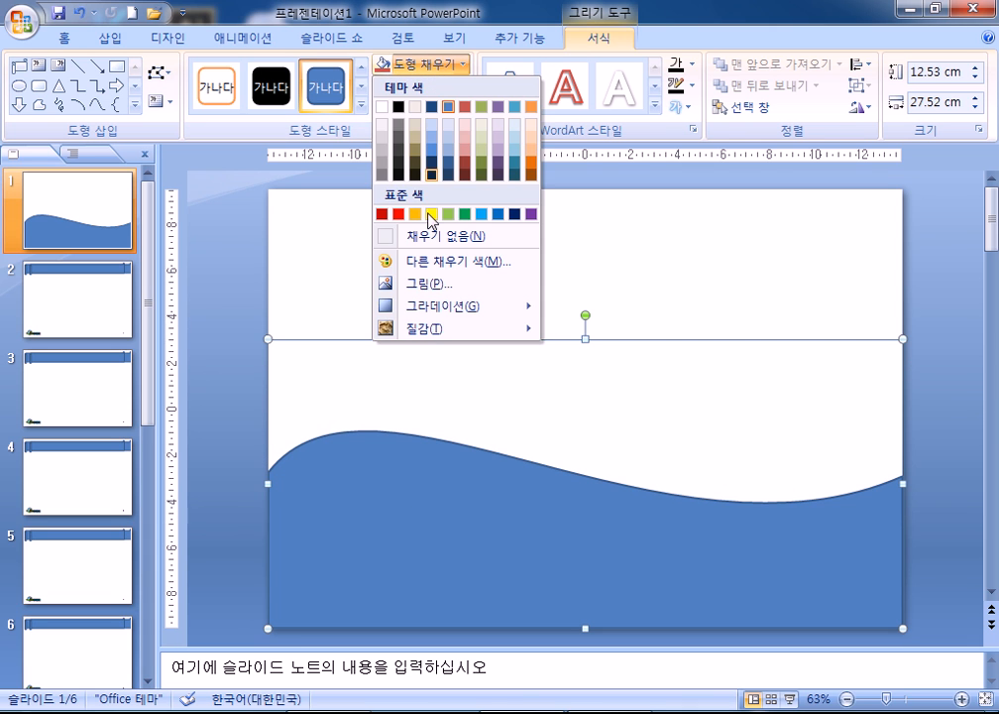
left_click(438, 285)
double_click(667, 206)
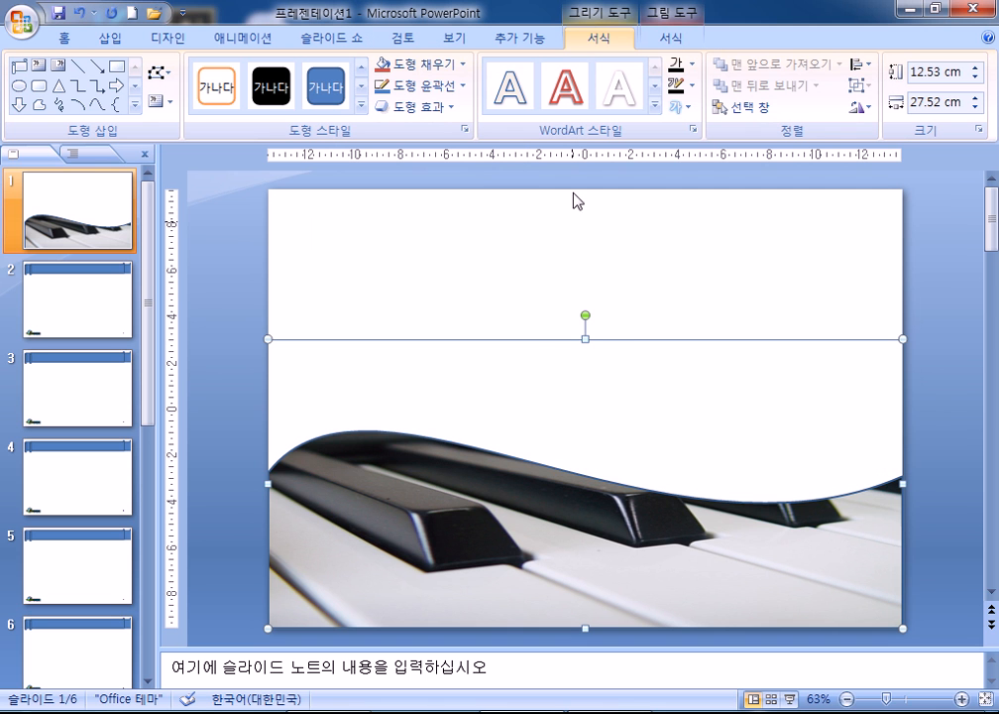
Step: Fill the wave shape with the keyboard picture 그림1.jpg from the ITQ Picture folder
left_click(462, 64)
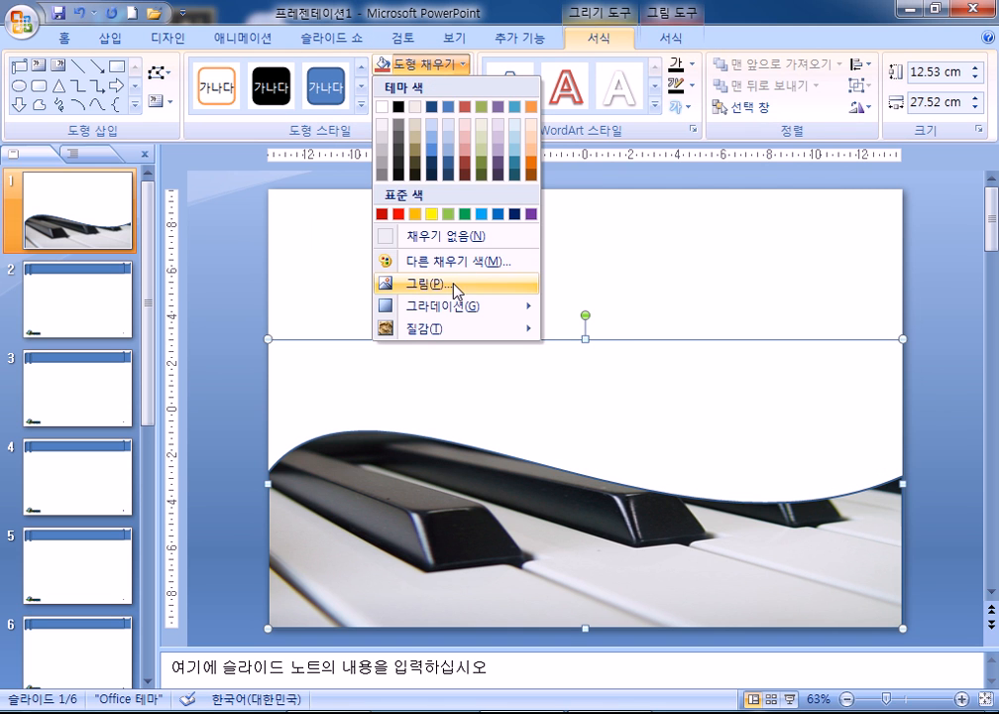
left_click(453, 285)
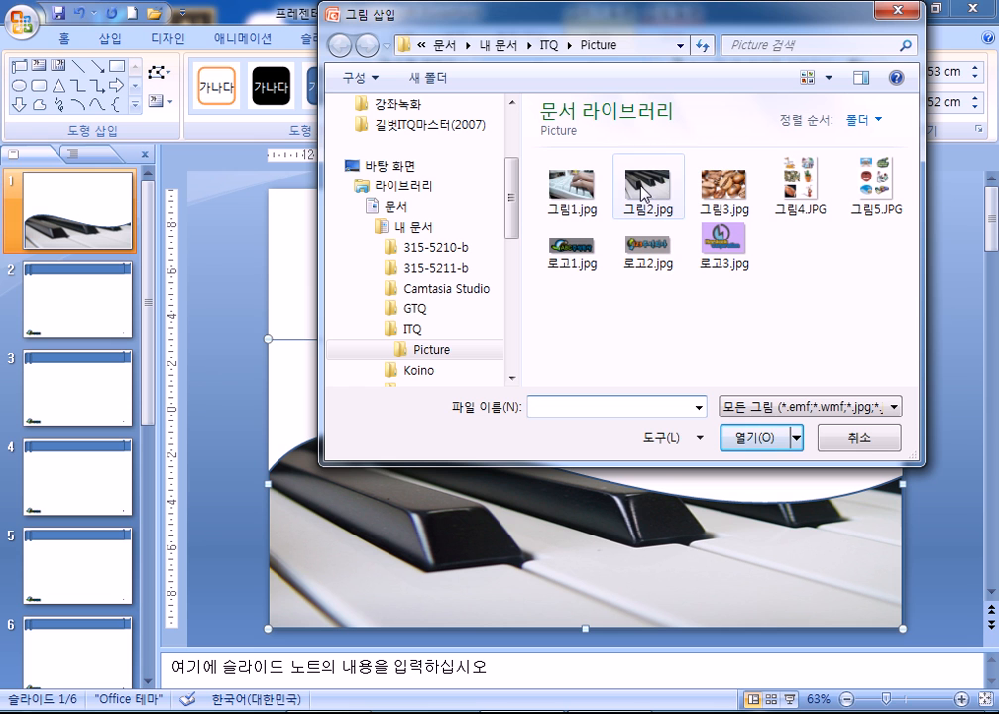
left_click(567, 188)
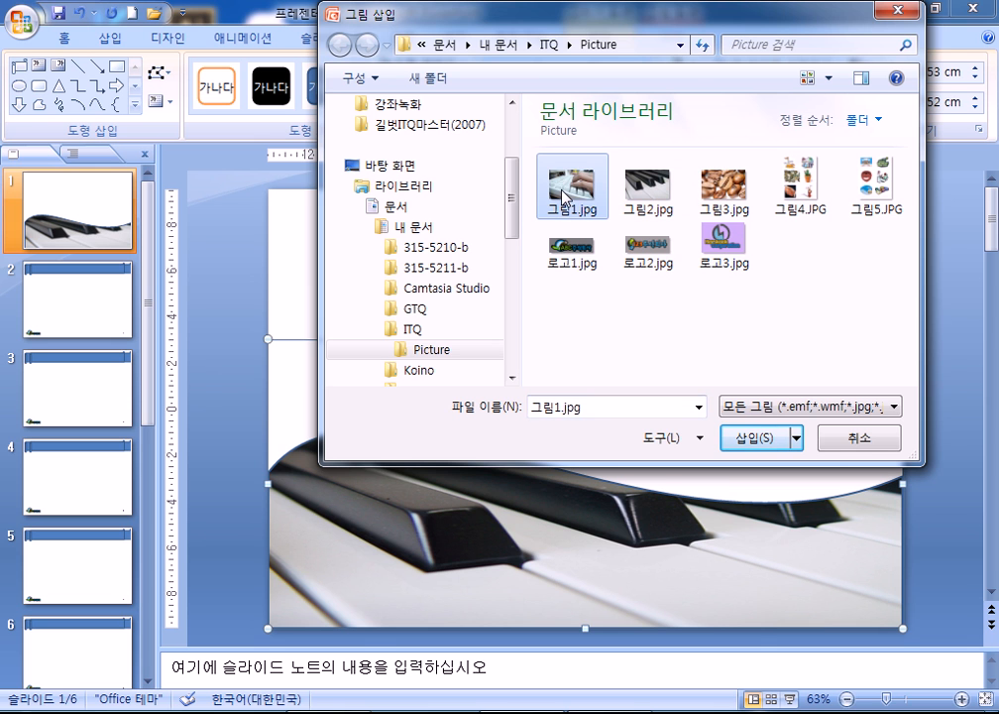
double_click(565, 193)
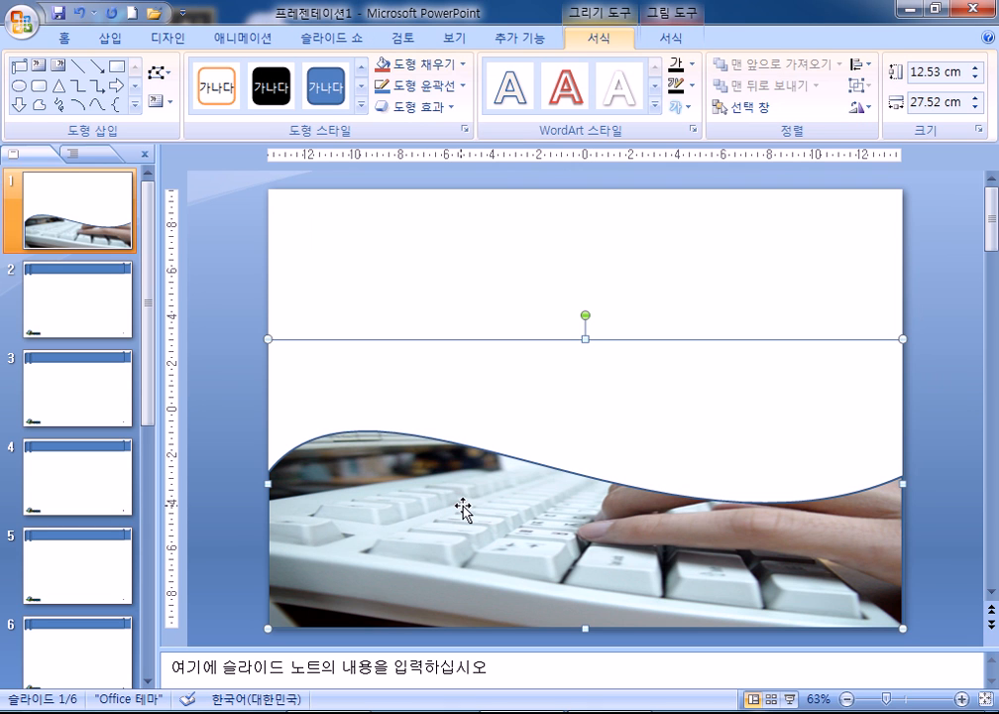
Step: Apply a 10-point soft edge effect to the picture-filled wave shape and deselect it
left_click(411, 106)
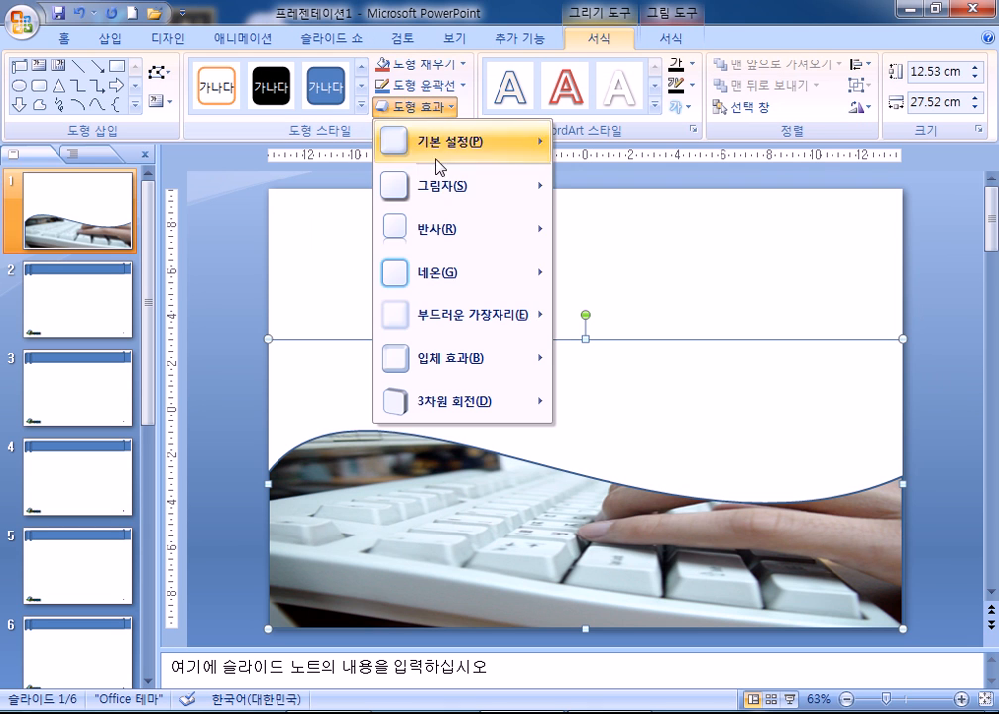
mouse_move(445, 319)
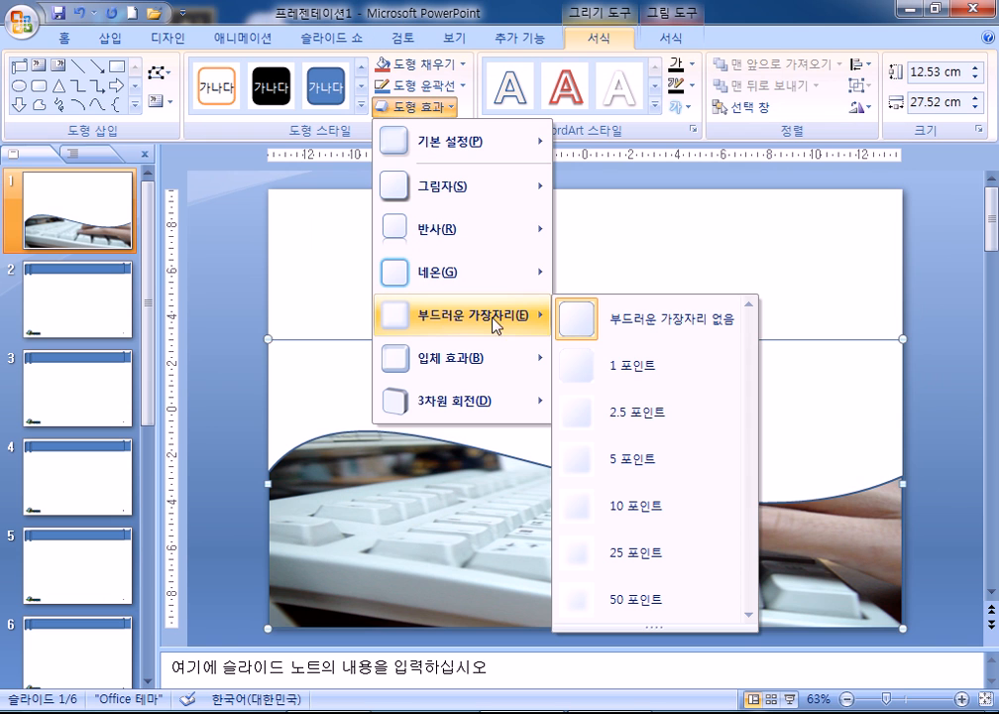
left_click(631, 510)
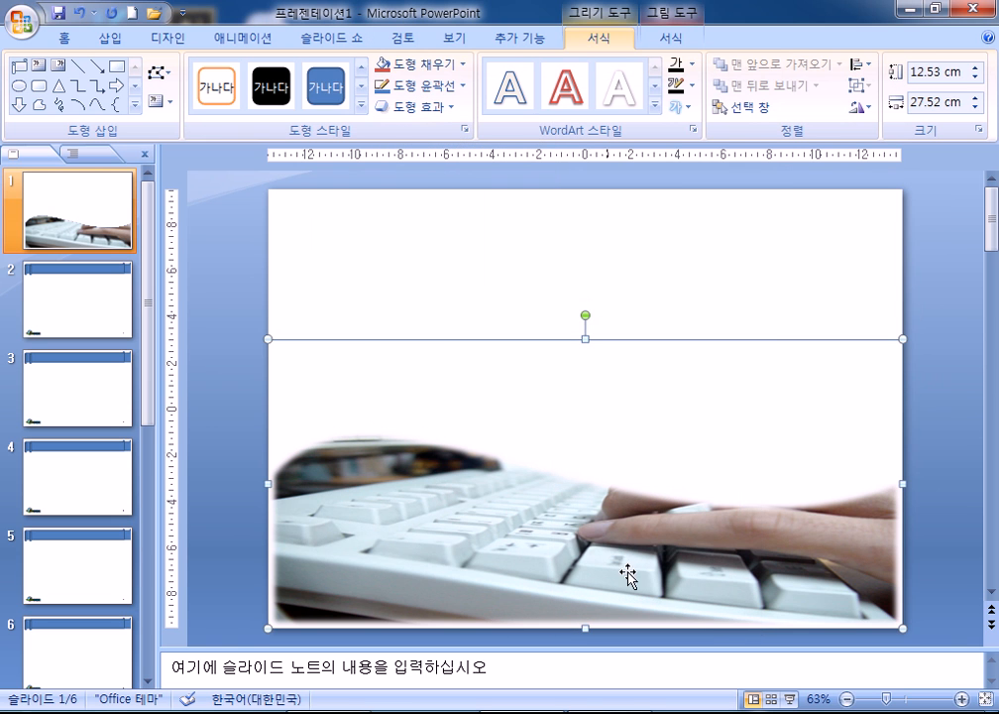
left_click(453, 262)
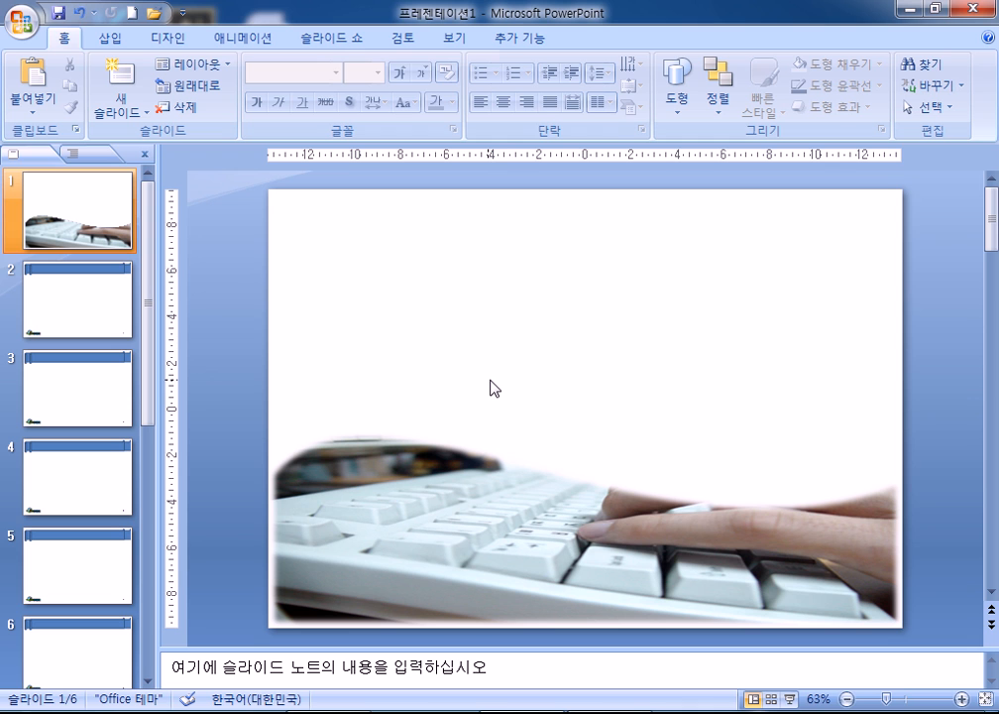
left_click(311, 554)
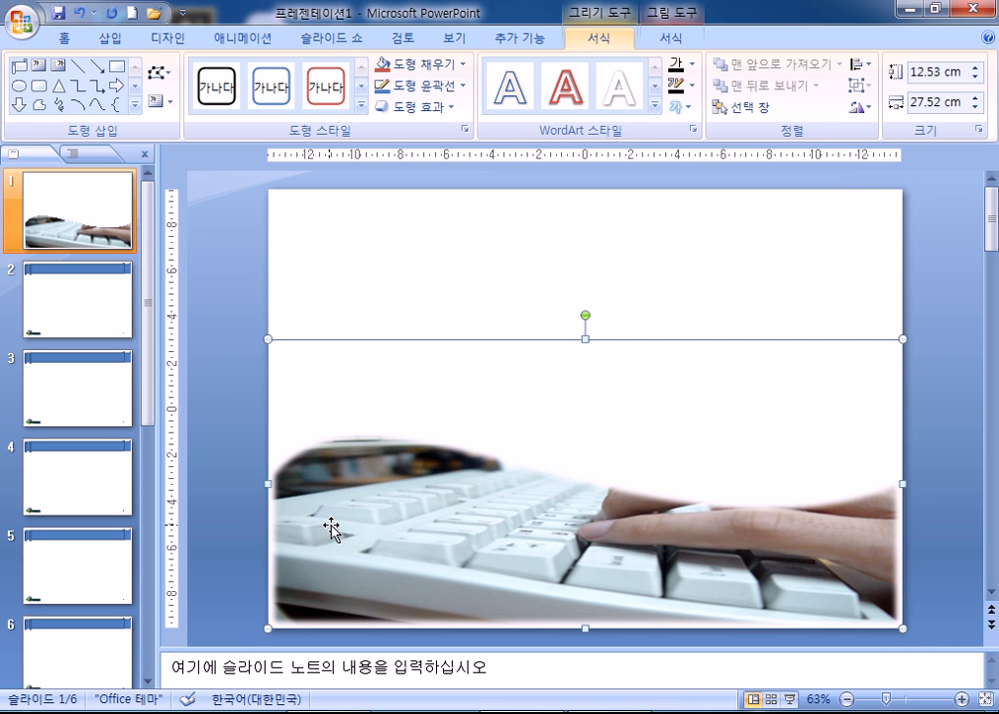
left_click(324, 267)
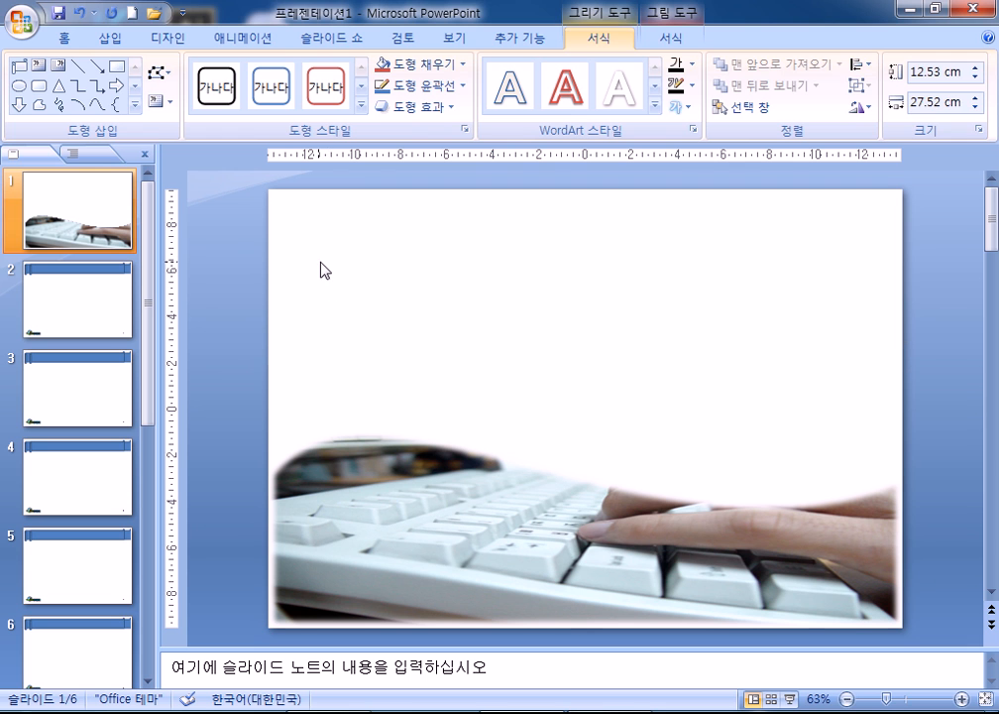
Step: Insert WordArt in the first, blue-outlined style on slide 1 with the text "Electronix Tax Invoice"
left_click(110, 38)
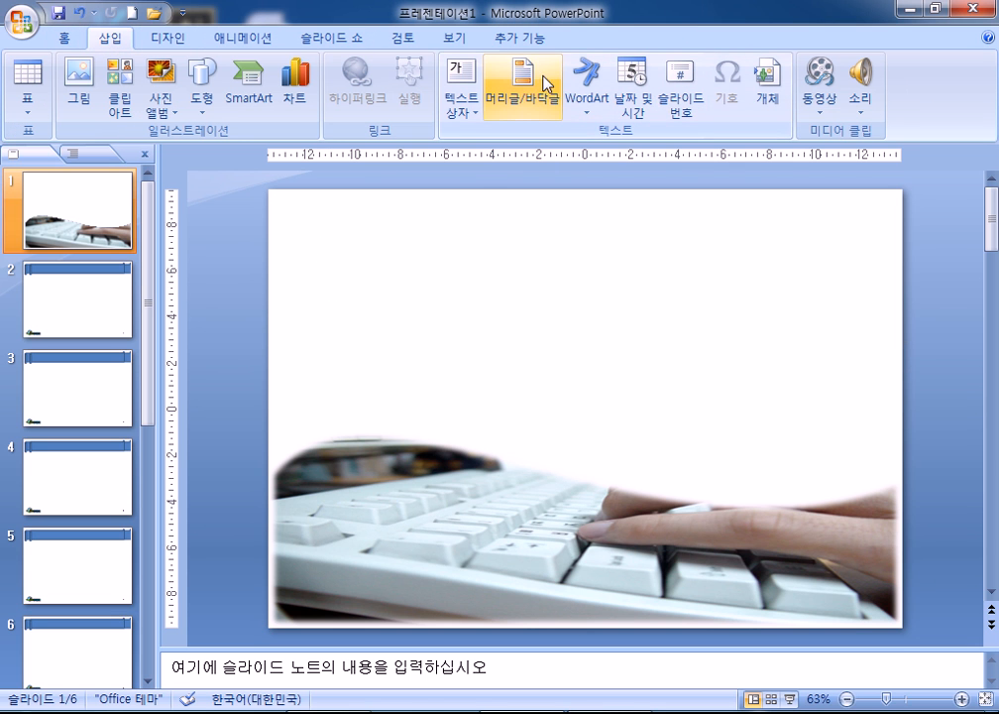
left_click(583, 82)
left_click(590, 152)
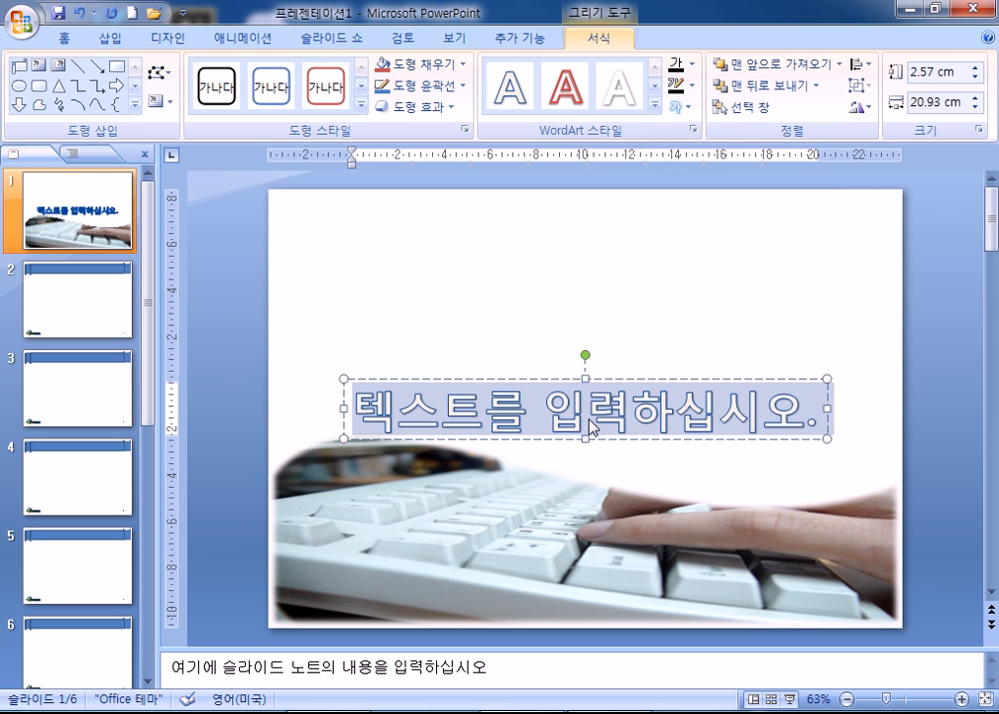
type("티ecty")
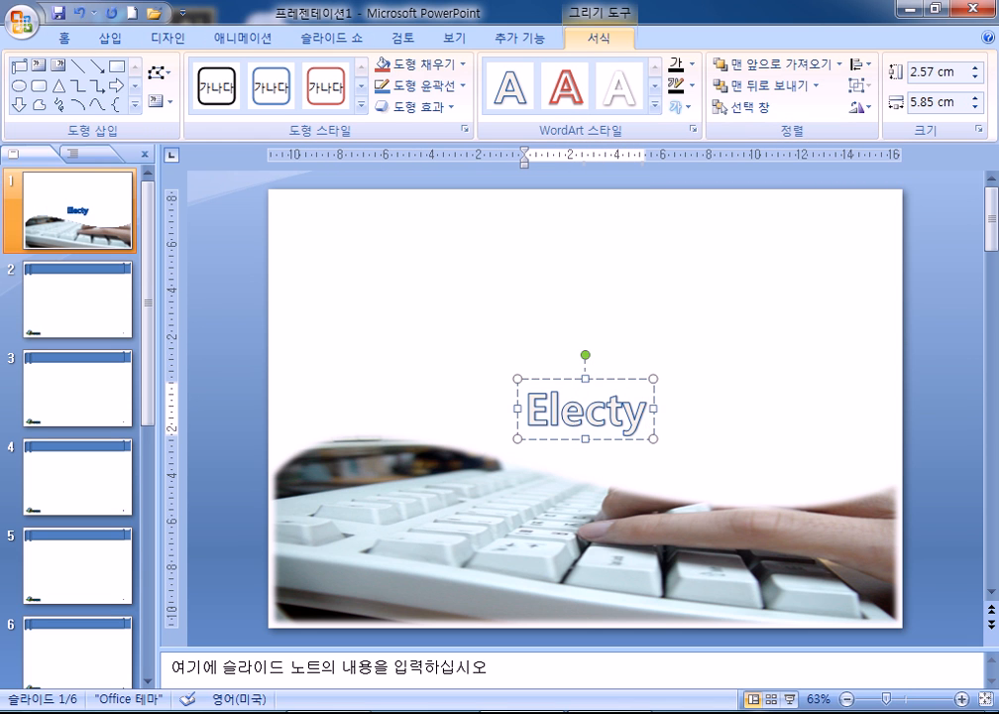
key("BackSpace")
type("tr")
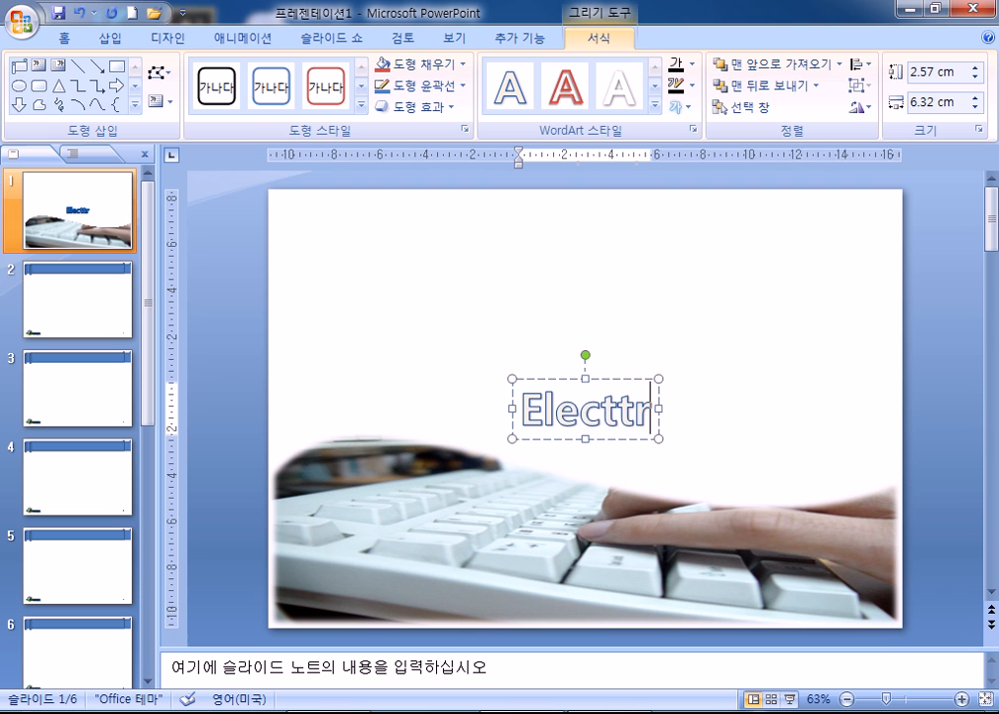
key("BackSpace")
key("BackSpace")
type("roci")
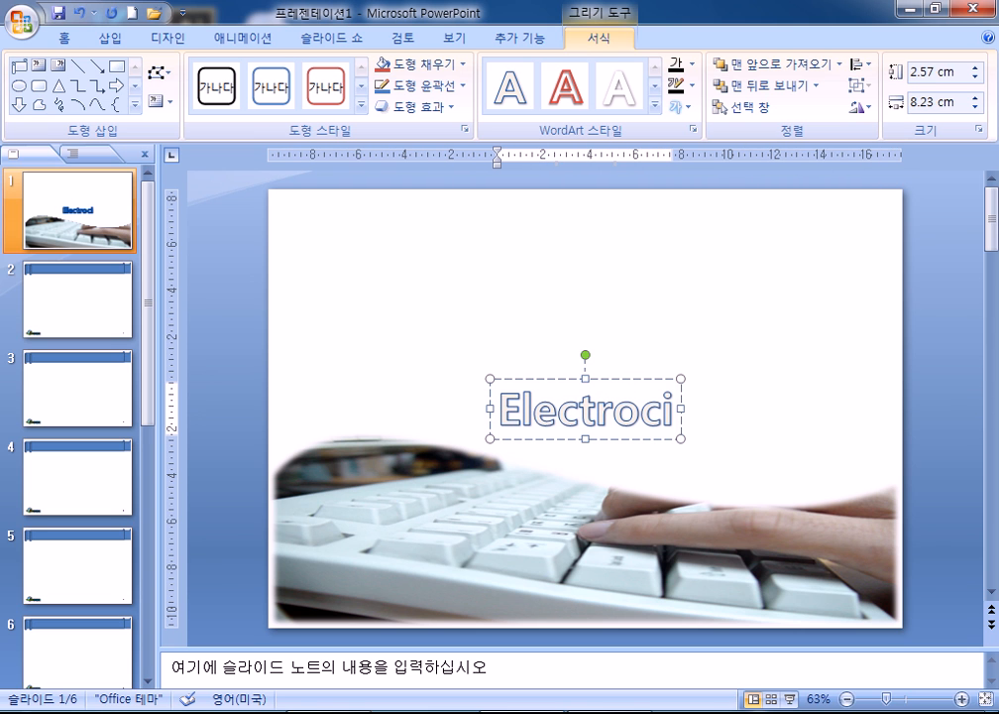
key("BackSpace")
key("BackSpace")
type("nix ")
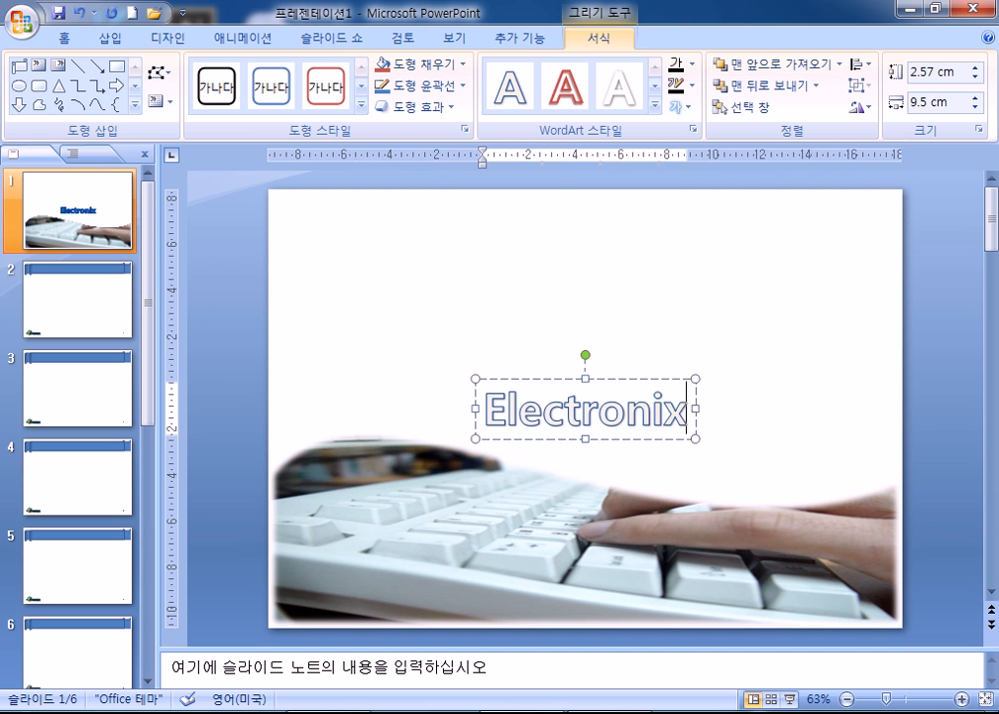
type("T")
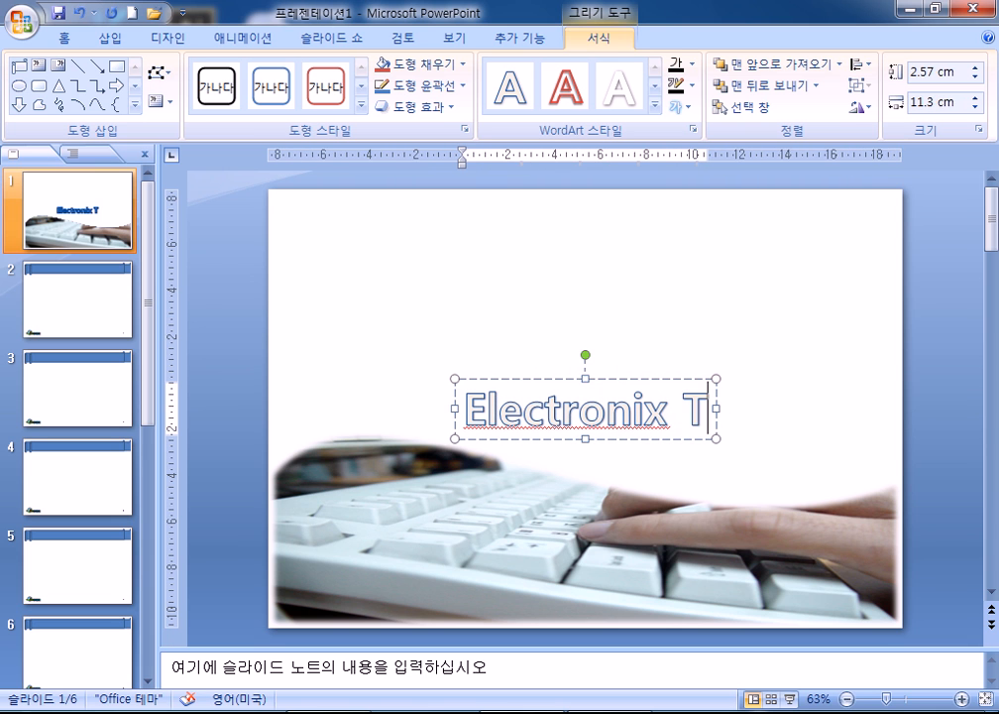
type("ax In")
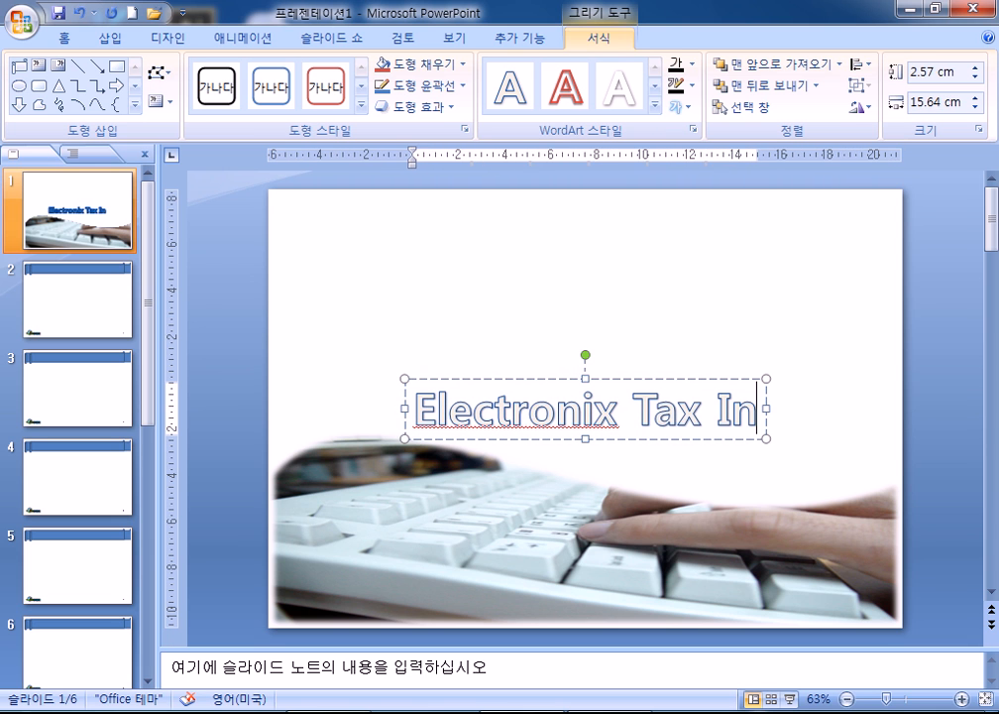
type("voi")
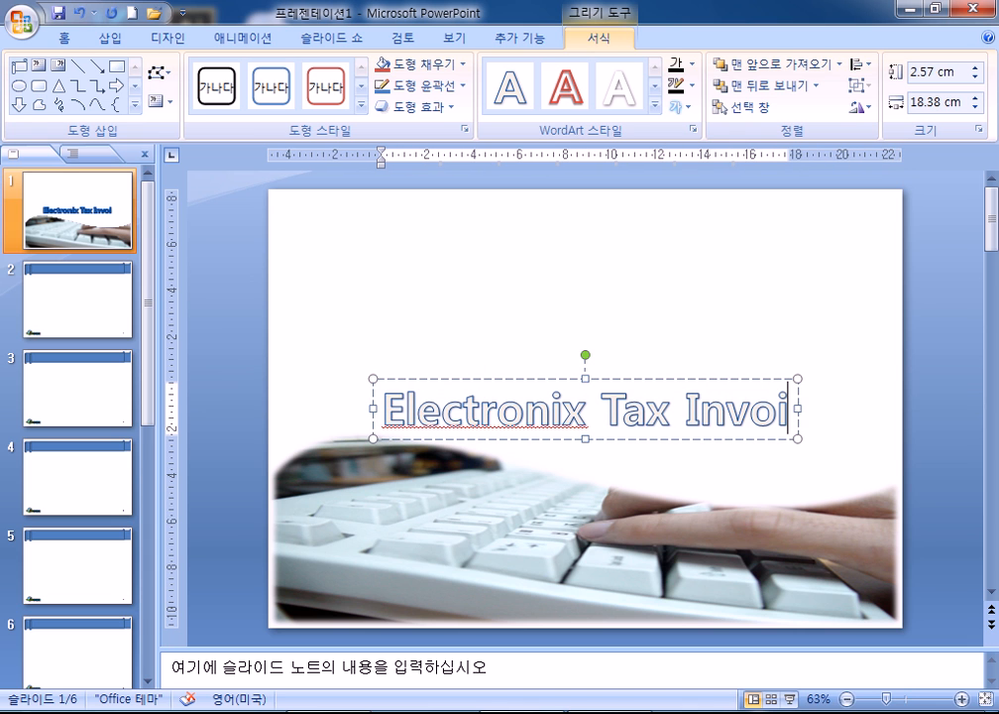
type("ce")
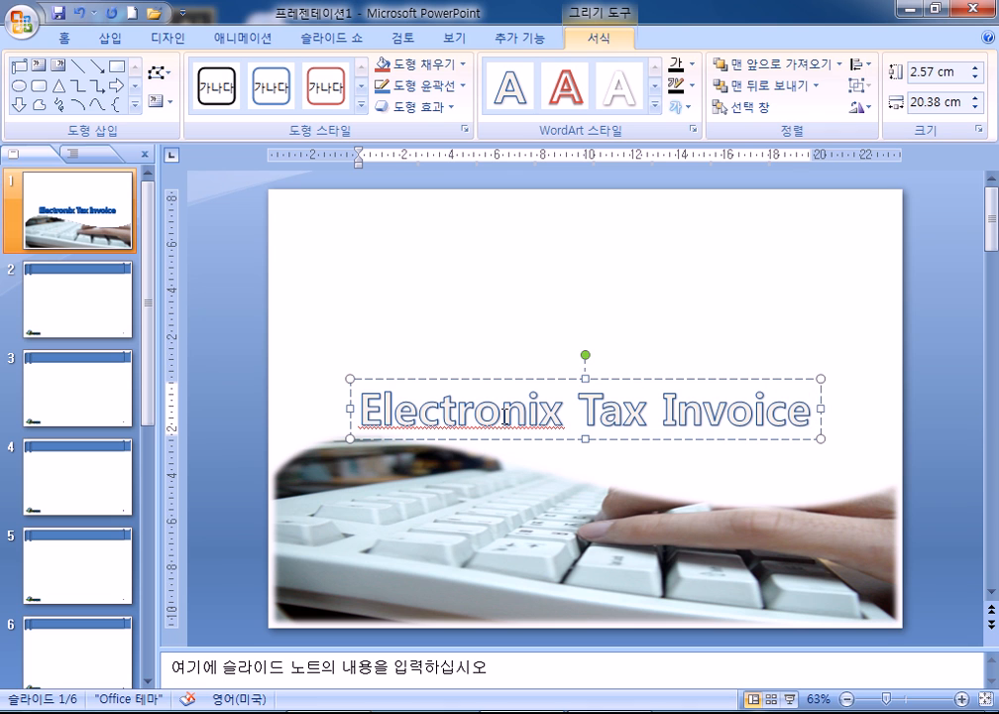
Step: Correct the first word of the WordArt so the text reads "Electronic Tax Invoice"
left_click(528, 414)
type("c")
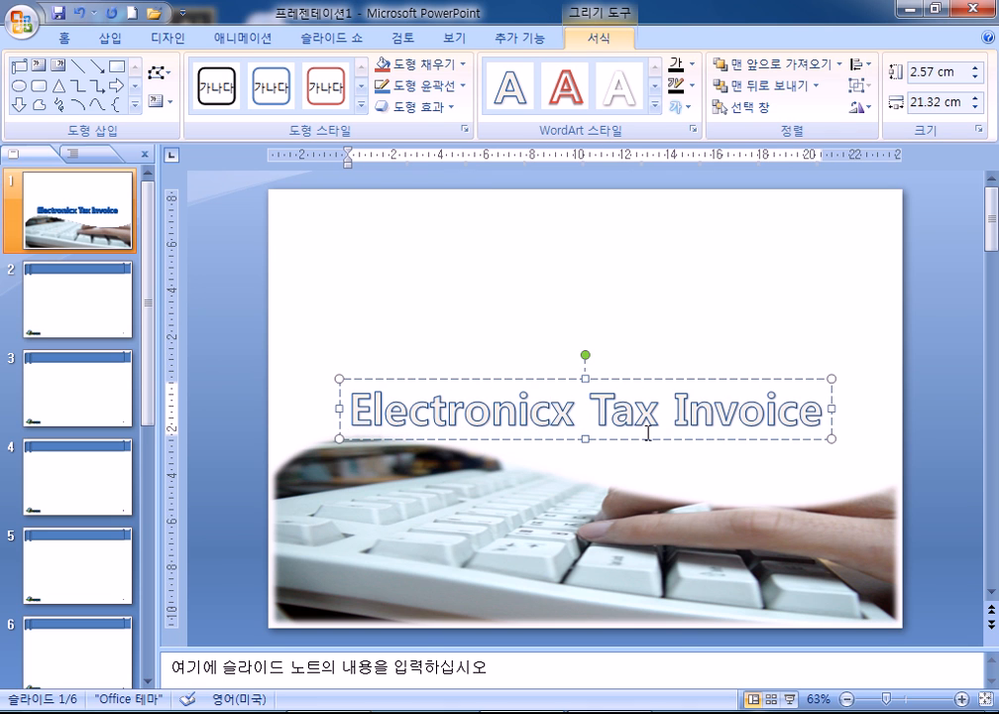
key("Delete")
Step: Fill the WordArt text with black and apply the first reflection variation to it
left_click(686, 382)
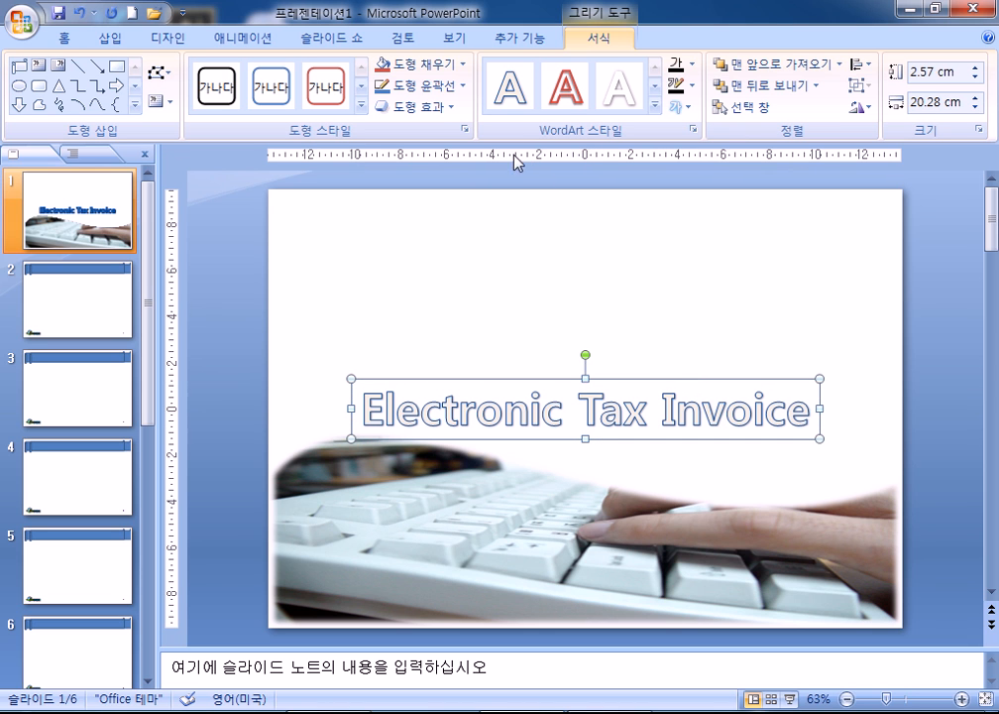
left_click(678, 64)
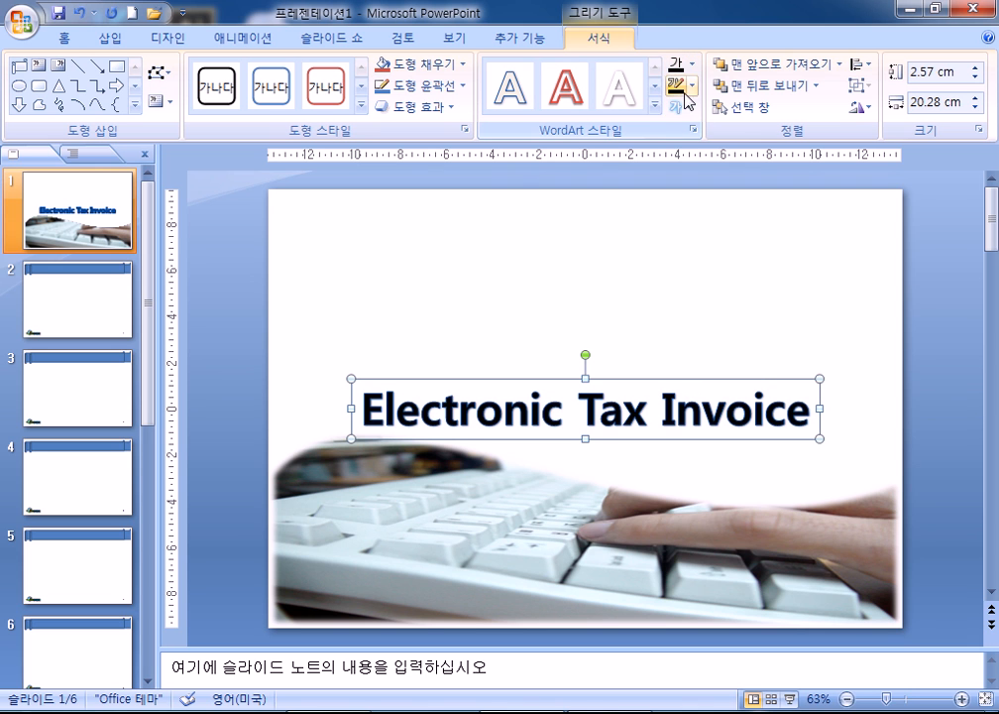
left_click(680, 106)
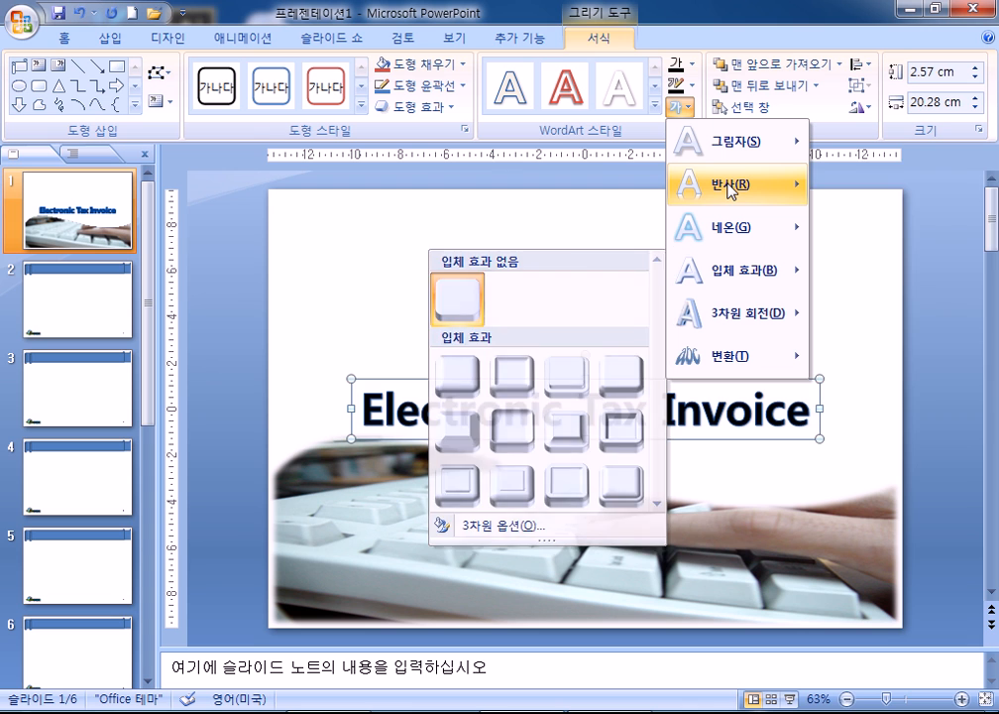
mouse_move(730, 188)
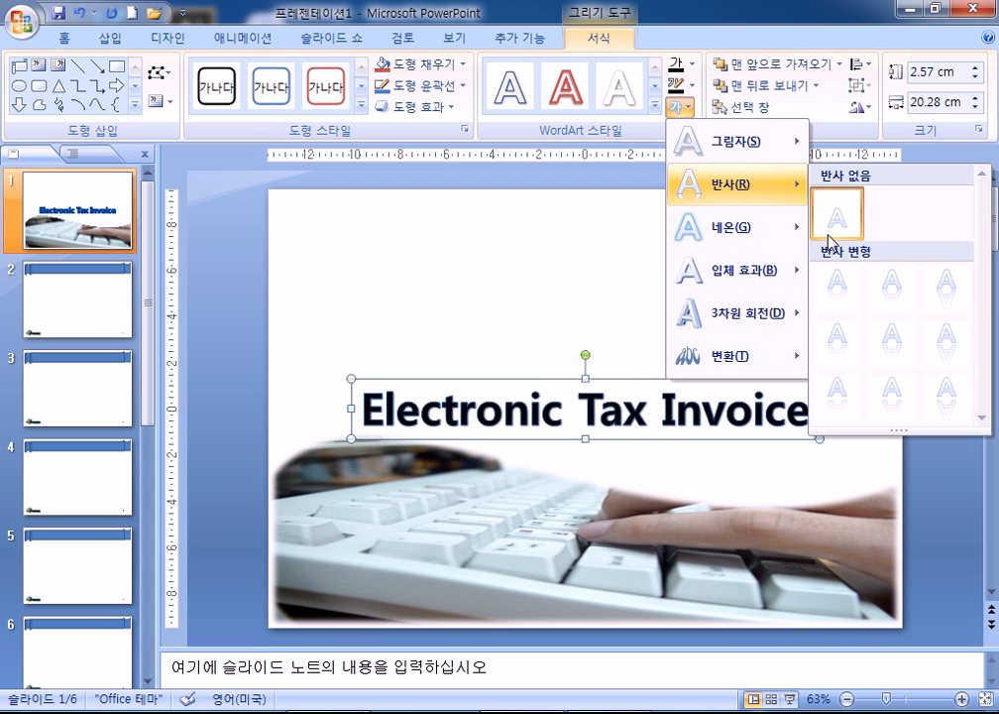
left_click(846, 300)
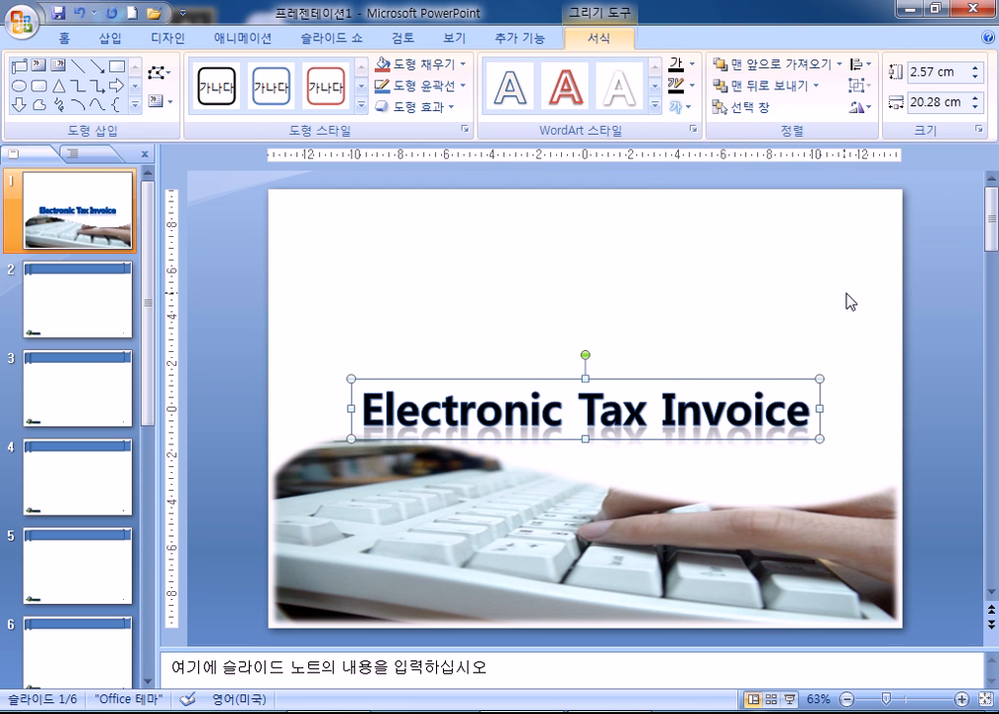
Step: Apply the transform warp with a flat base and a top edge dipping in the middle, and move the WordArt up clear of the picture
left_click(681, 107)
mouse_move(731, 361)
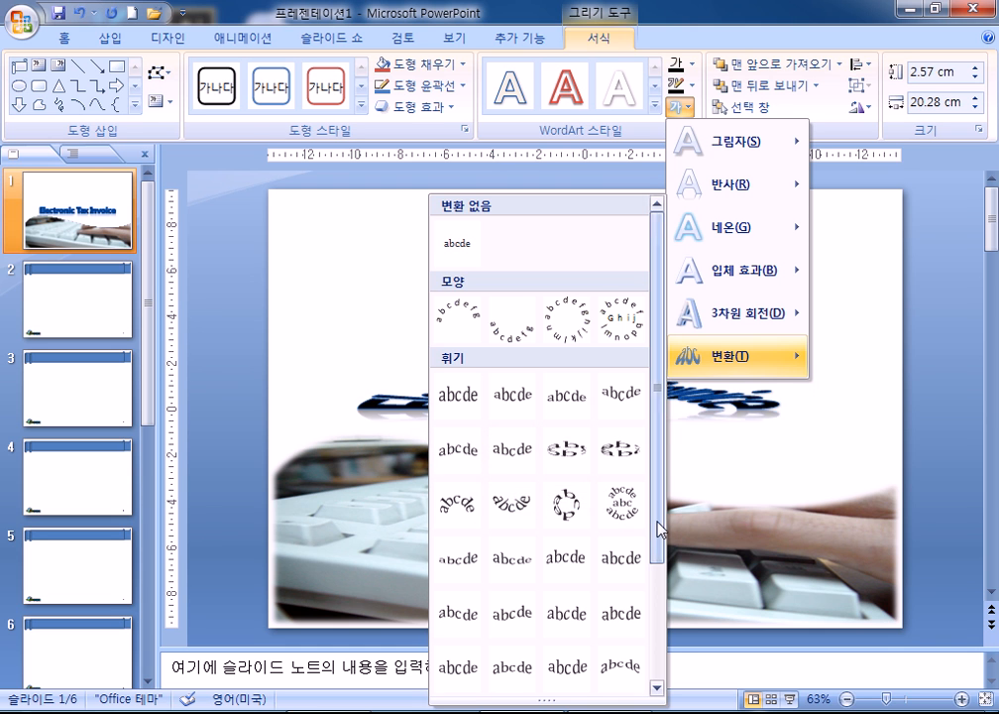
left_click_drag(660, 529, 674, 651)
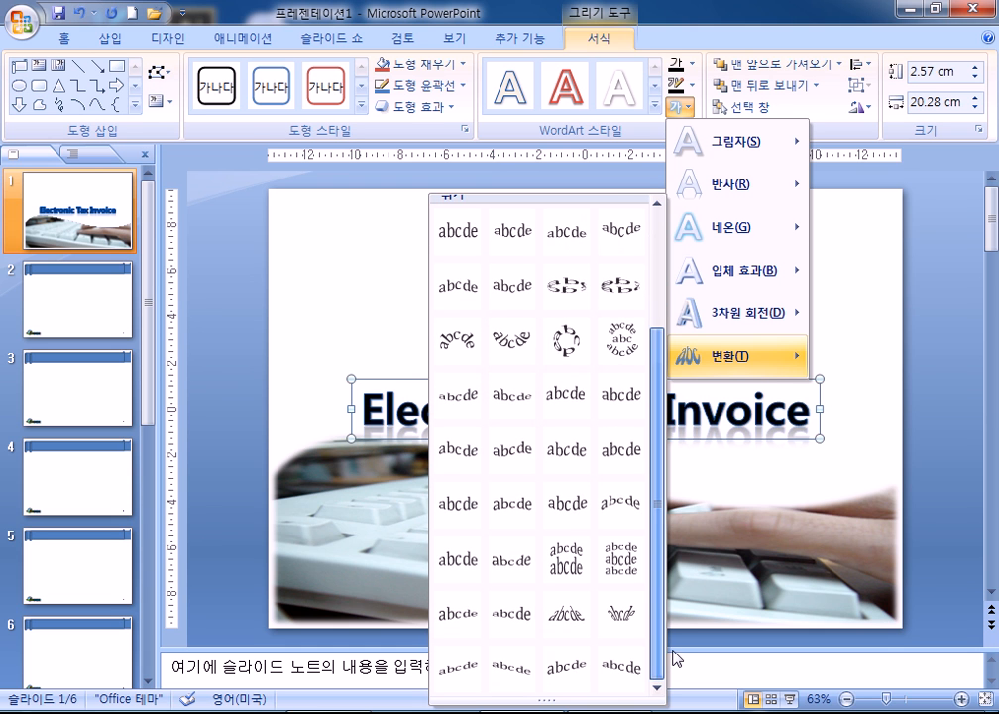
left_click(509, 560)
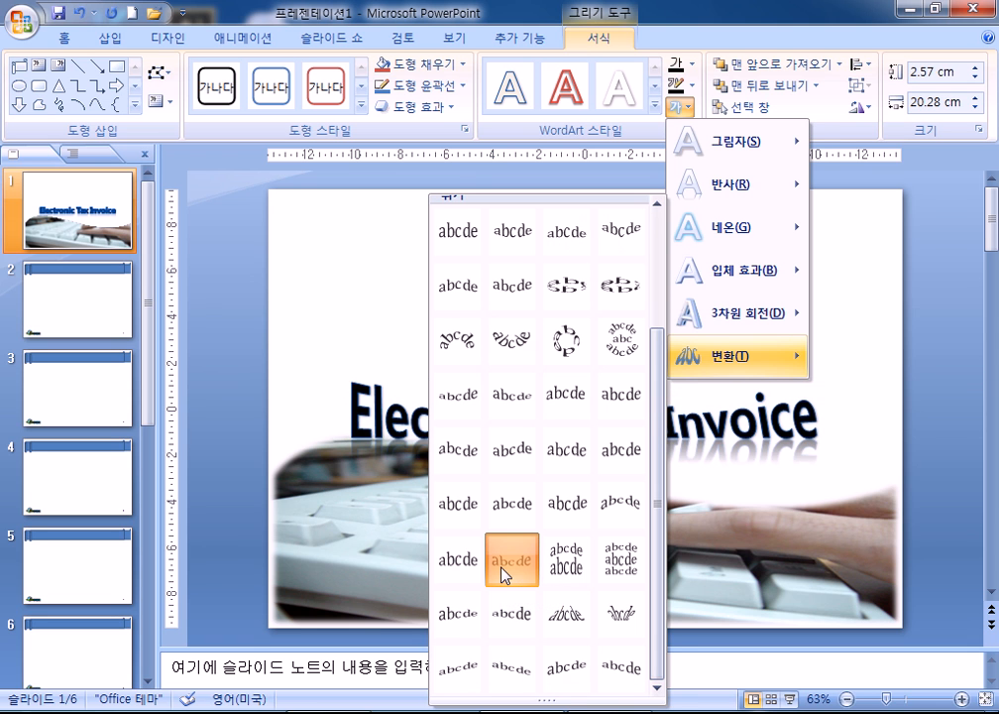
left_click_drag(555, 379, 560, 342)
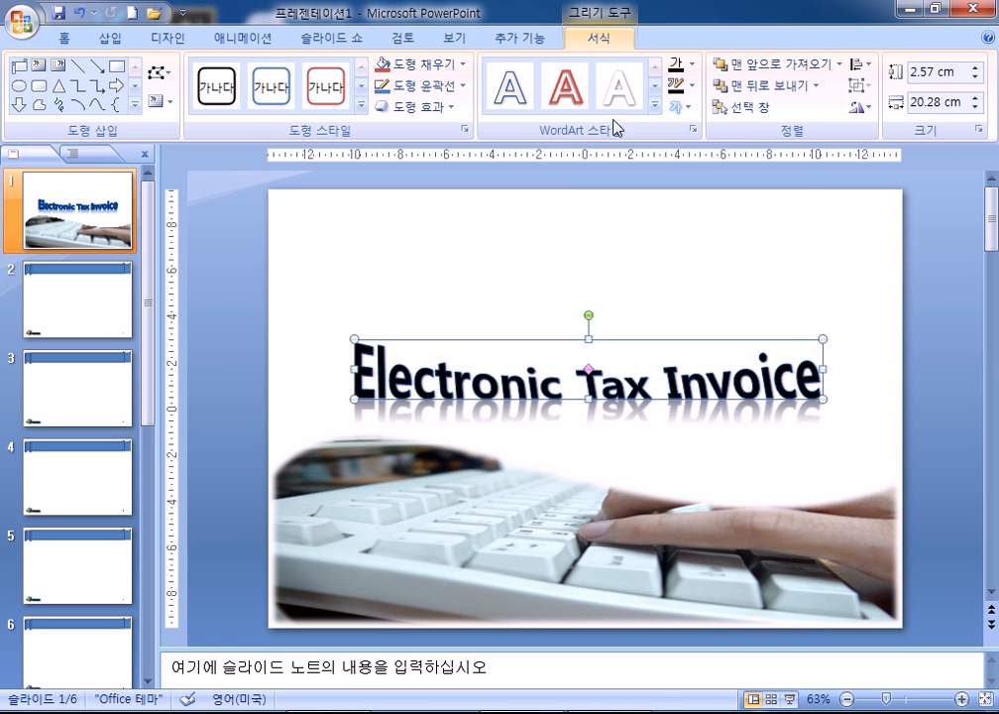
Step: Reapply the flat-based, dipping-top transform warp to the title WordArt and make its central dip slightly shallower
left_click(682, 106)
mouse_move(693, 353)
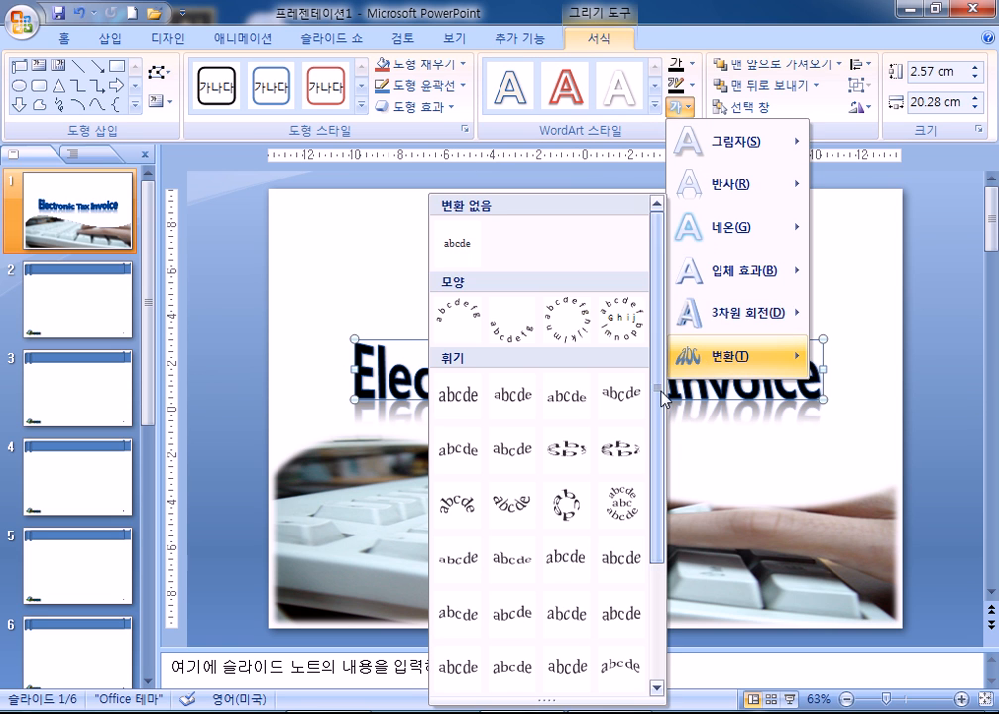
scroll(662, 396, "down", 3)
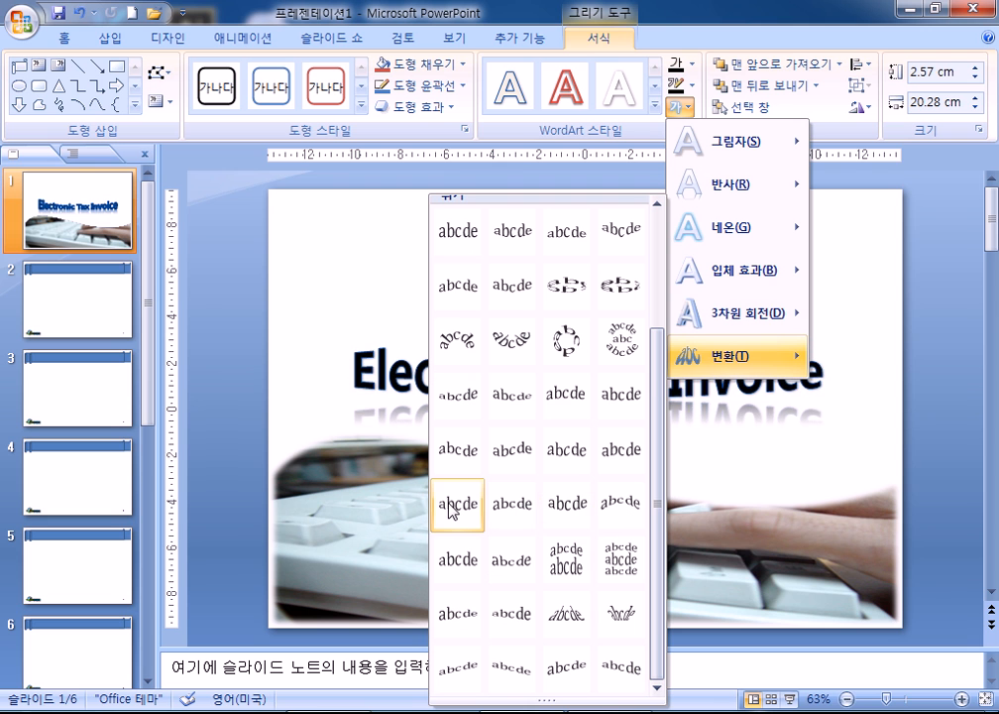
left_click(515, 558)
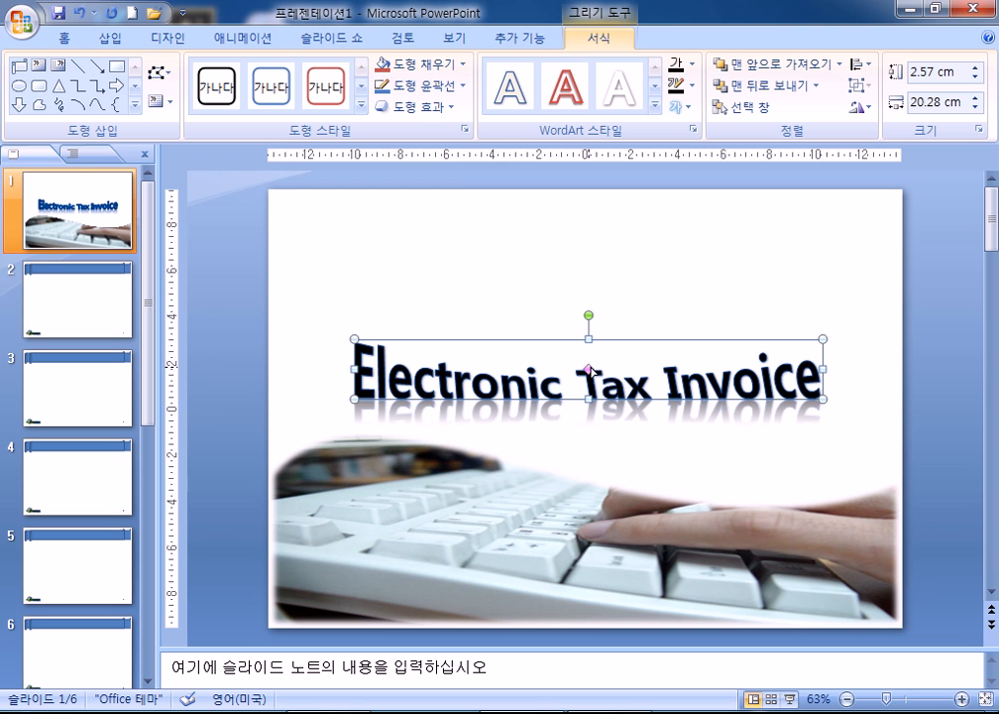
mouse_move(593, 369)
left_mouse_down()
mouse_move(588, 357)
mouse_move(591, 374)
mouse_move(561, 362)
mouse_move(588, 372)
mouse_move(592, 362)
left_mouse_up()
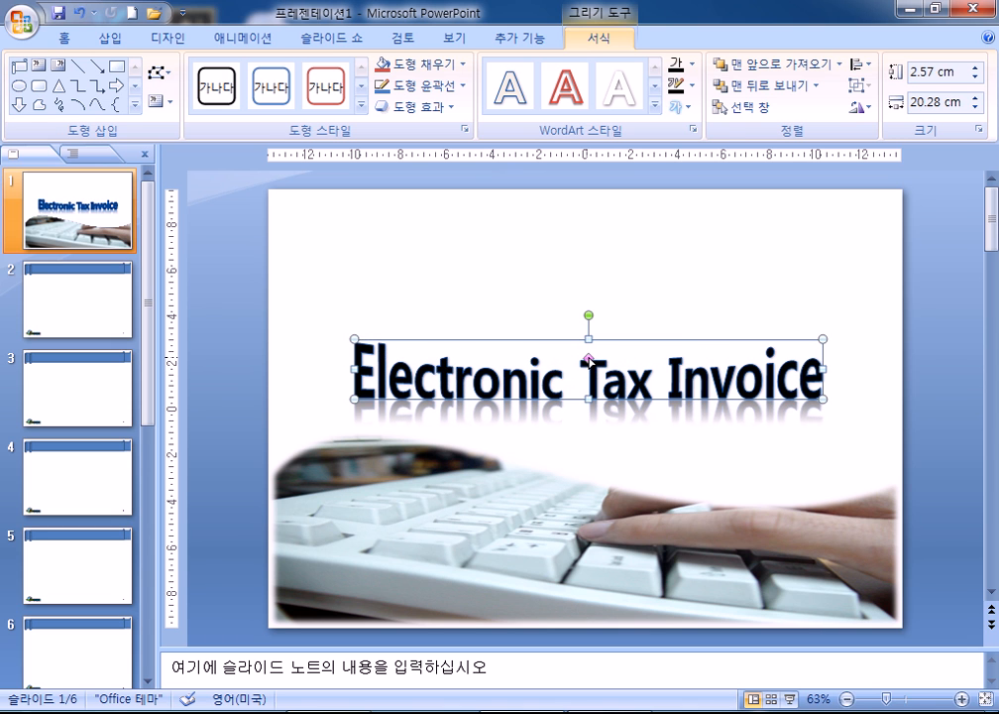
left_click_drag(589, 359, 589, 364)
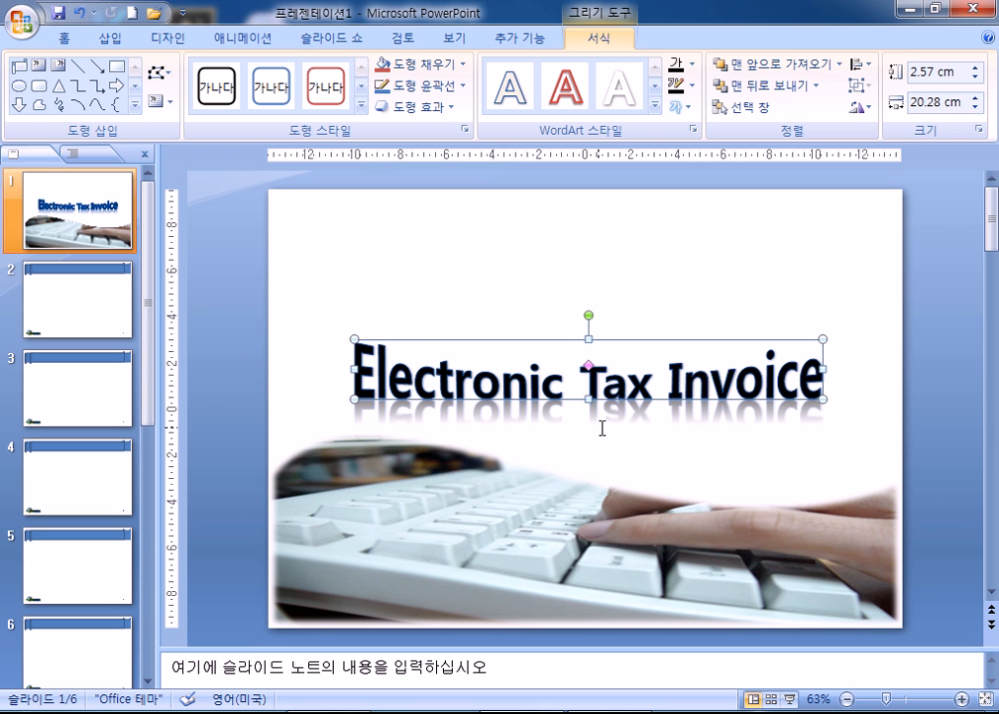
mouse_move(589, 364)
left_mouse_down()
mouse_move(590, 354)
mouse_move(592, 369)
left_mouse_up()
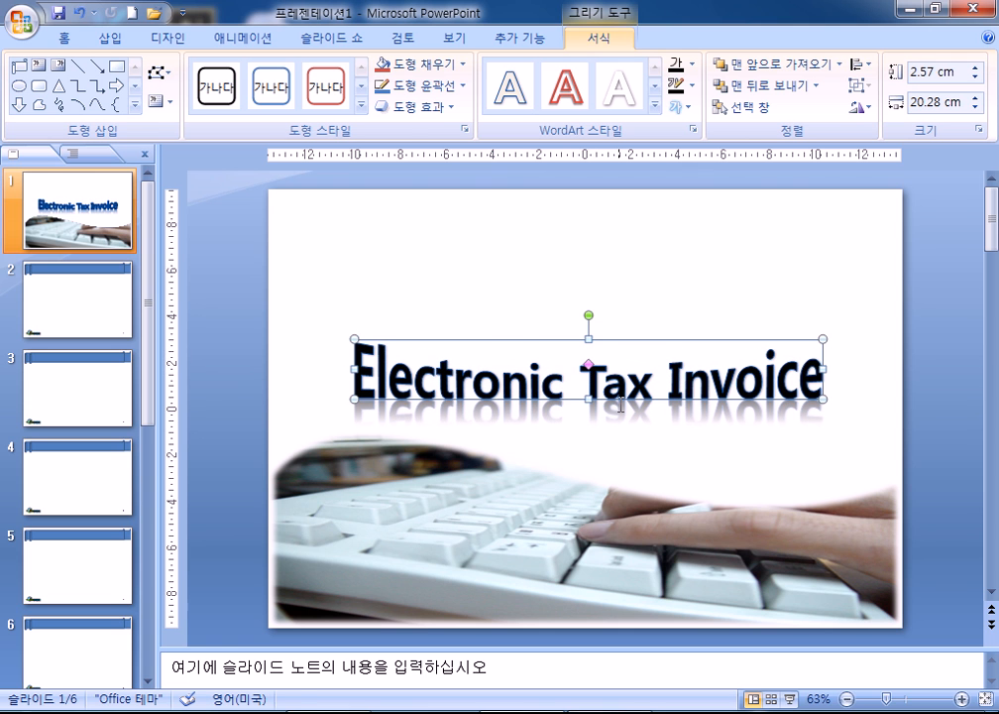
left_click(696, 303)
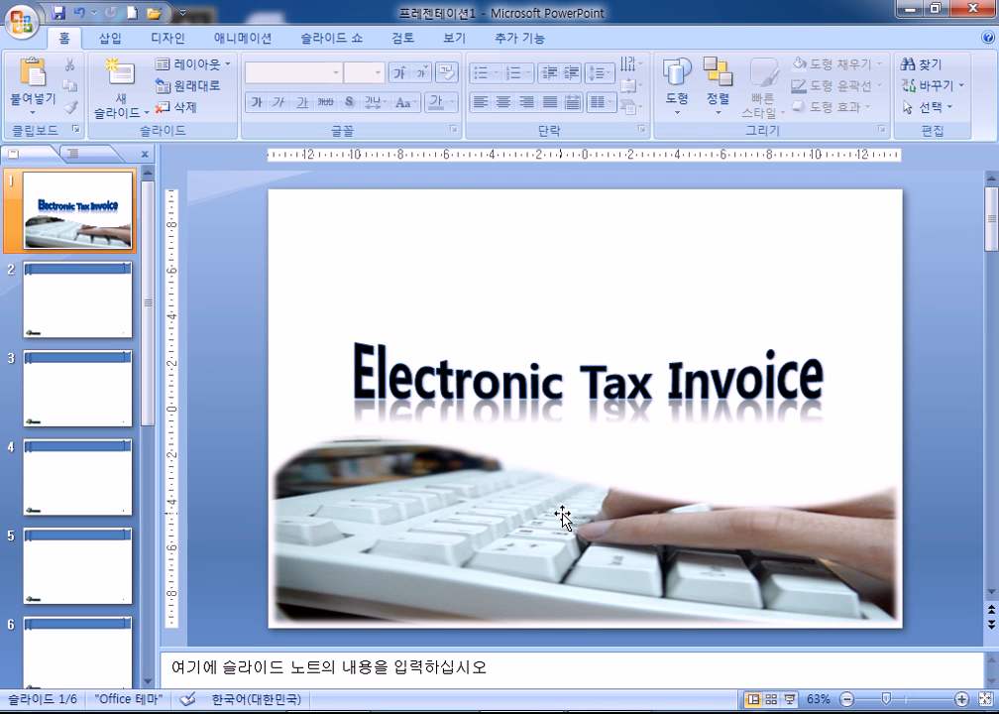
Step: Set the font of the "Electronic Tax Invoice" WordArt to 돋움
left_click(674, 384)
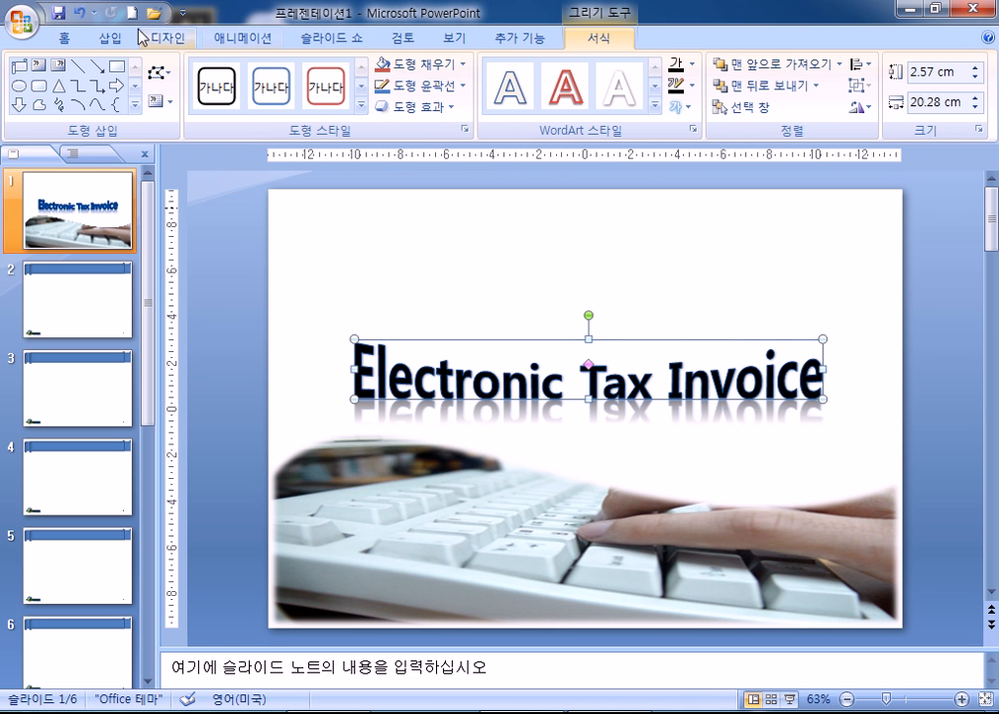
left_click(63, 38)
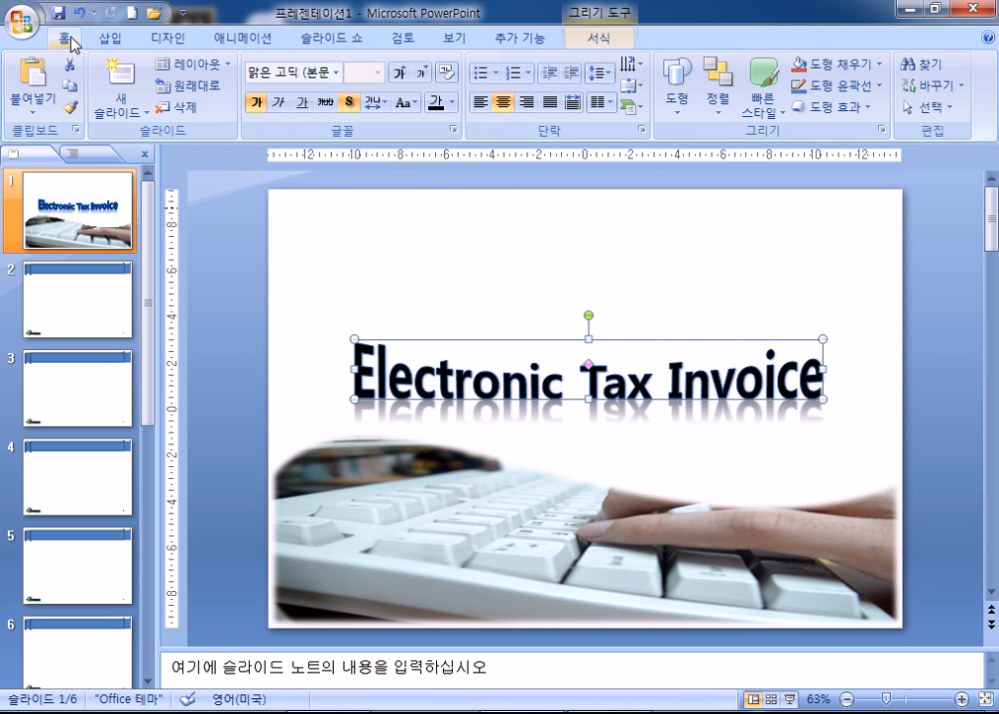
left_click(339, 74)
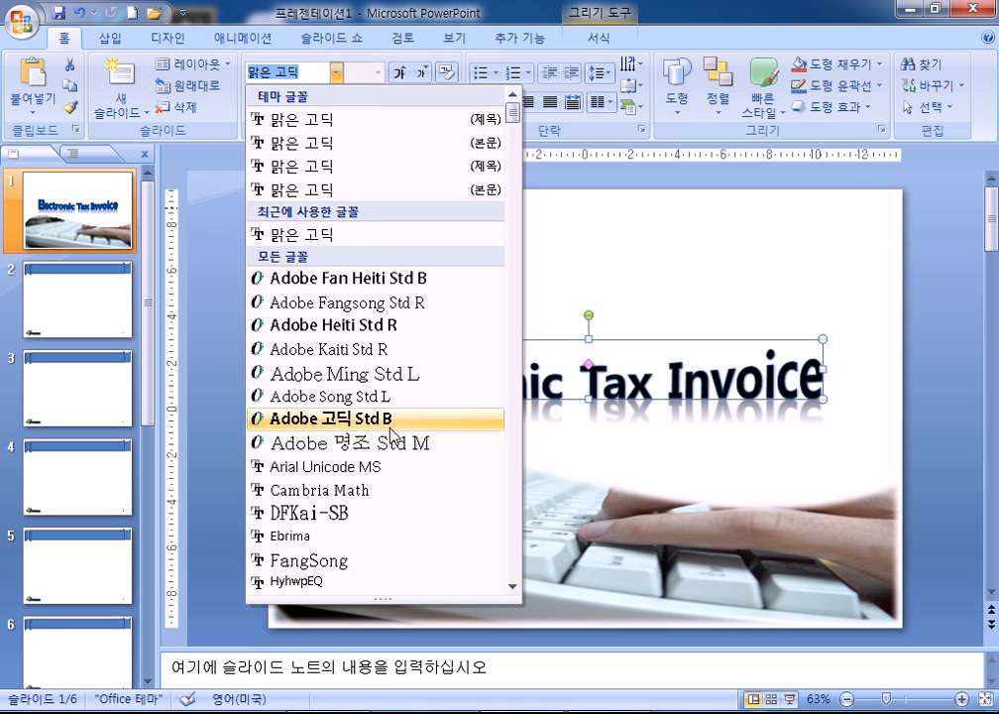
scroll(413, 439, "down", 11)
scroll(420, 436, "down", 13)
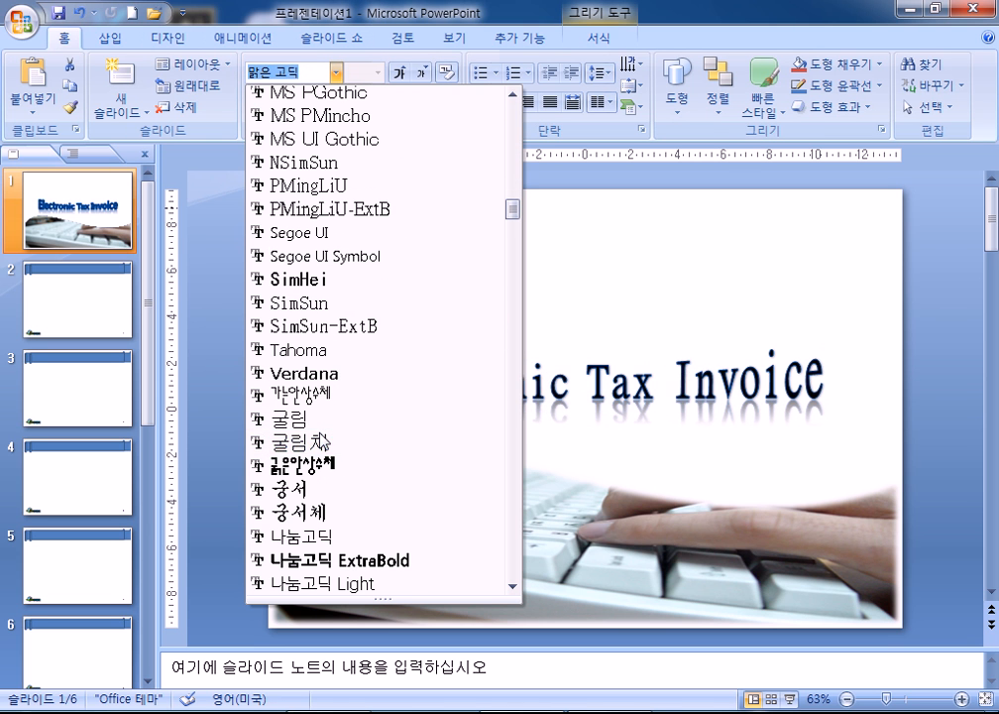
scroll(291, 536, "down", 7)
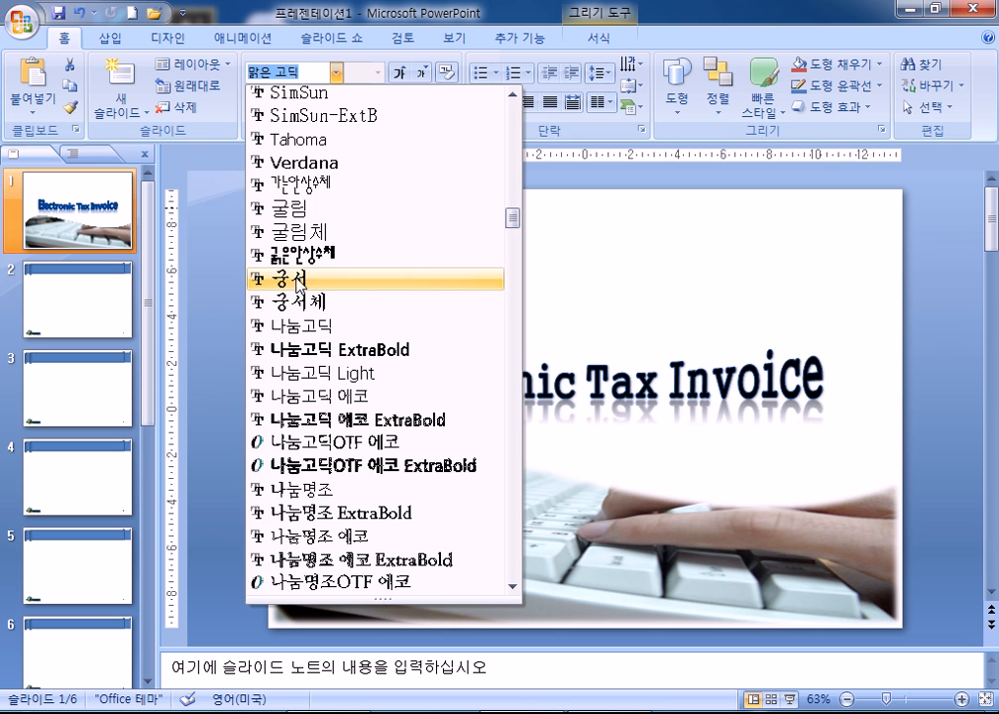
left_click(301, 490)
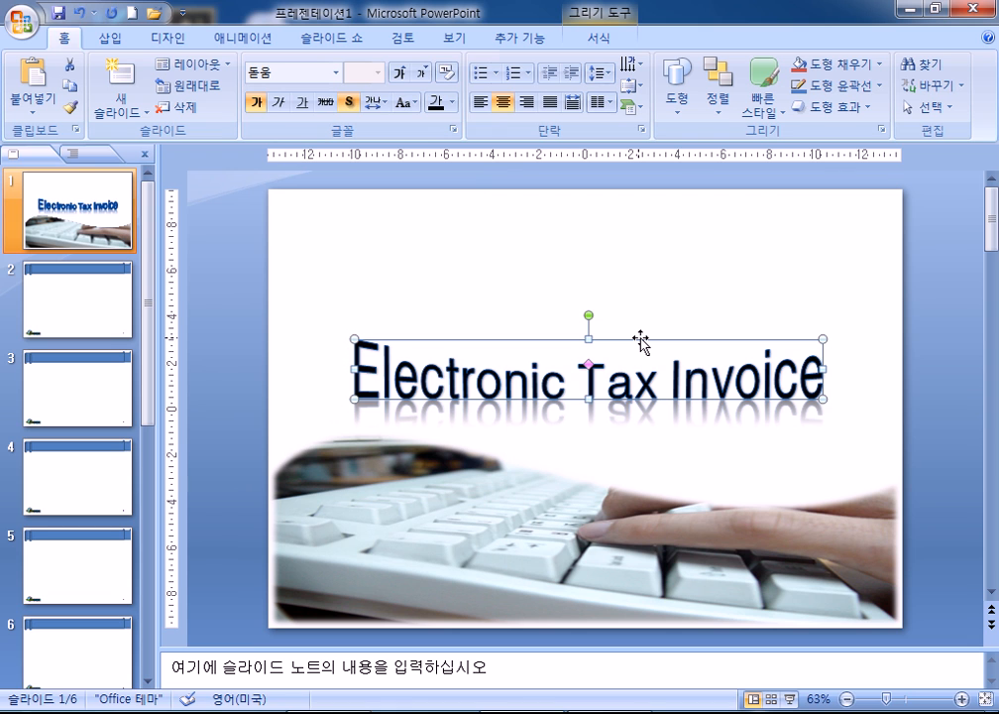
left_click(608, 246)
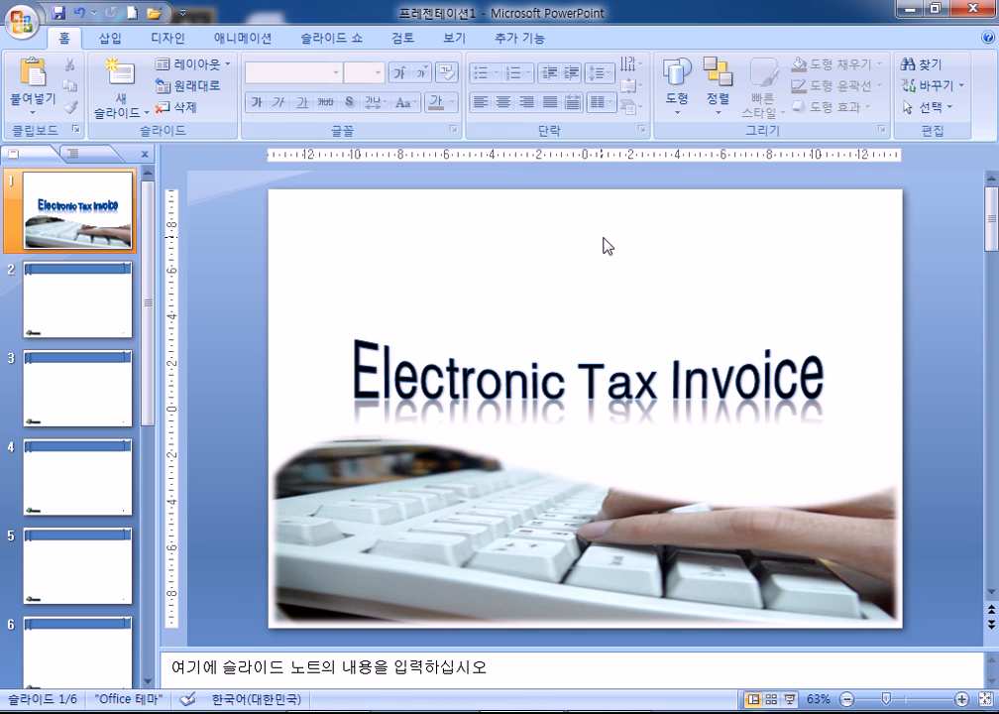
left_click(109, 38)
left_click(78, 84)
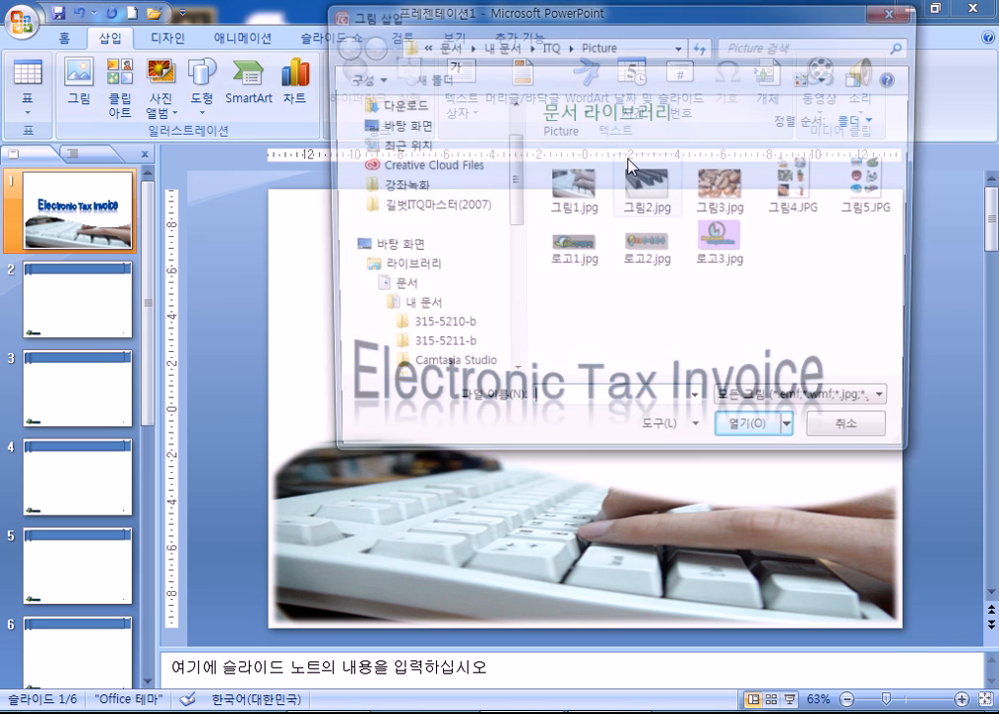
double_click(650, 266)
left_click_drag(598, 439, 811, 275)
left_click(20, 107)
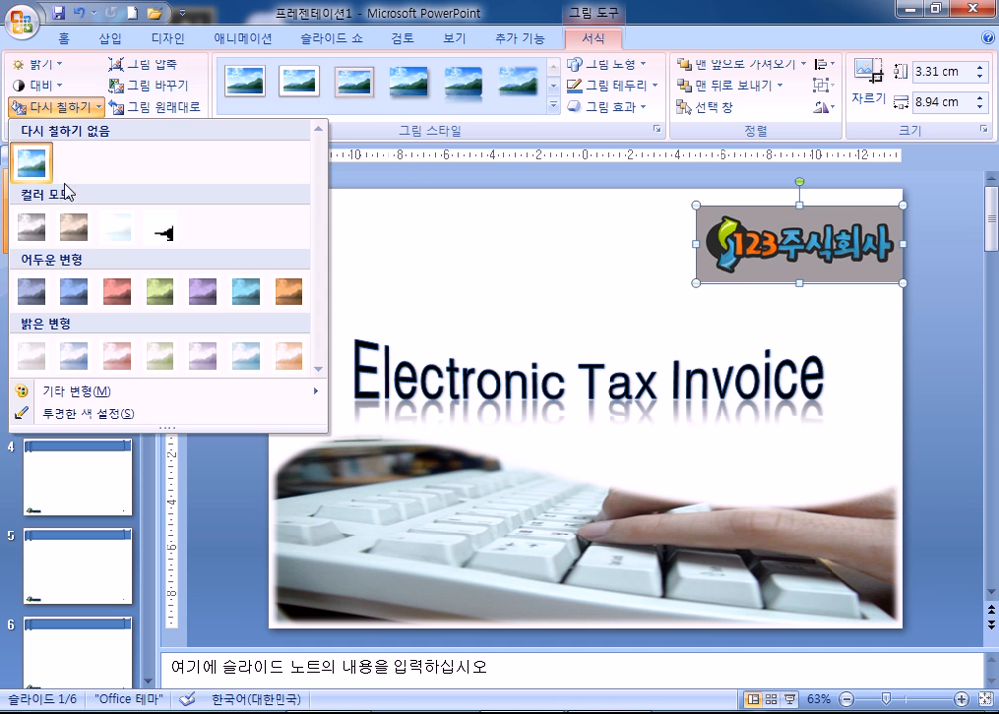
left_click(75, 413)
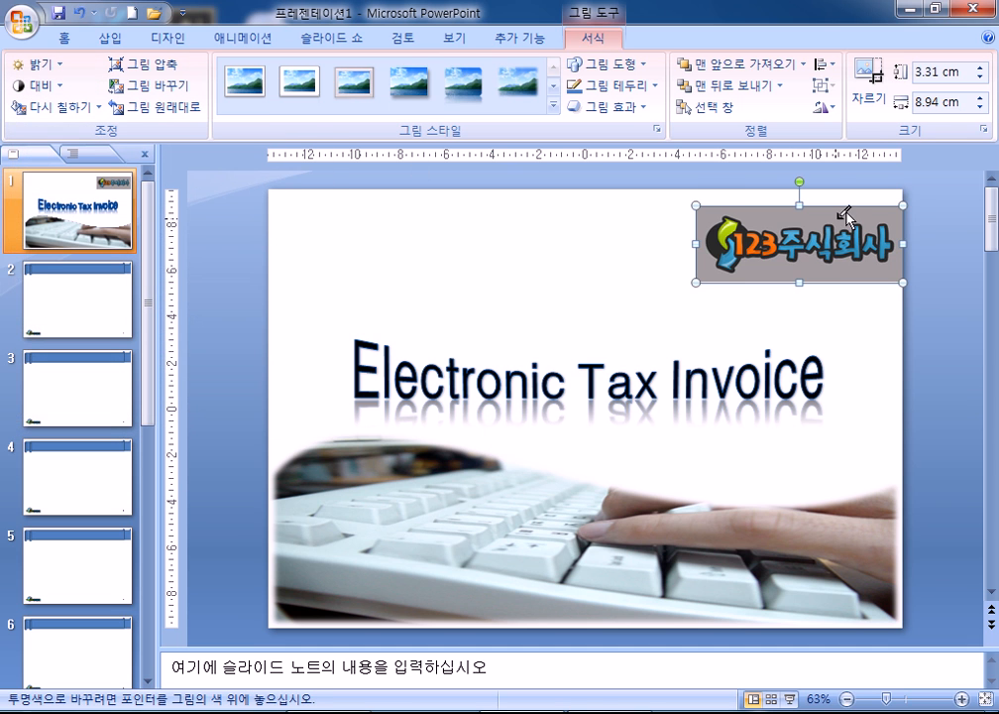
left_click(843, 214)
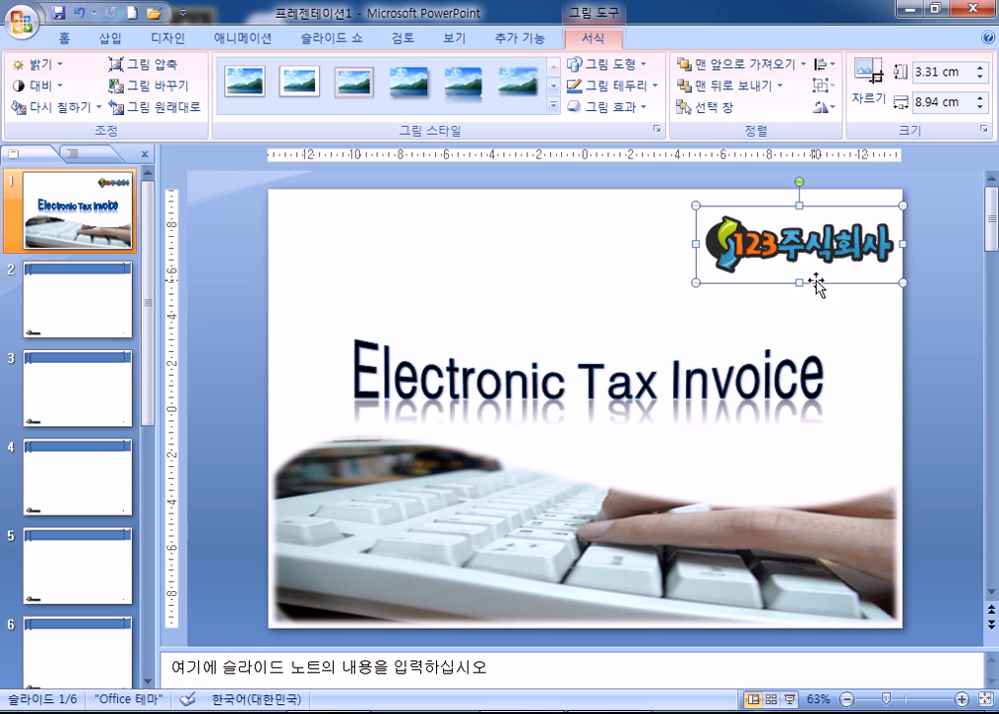
left_click(790, 304)
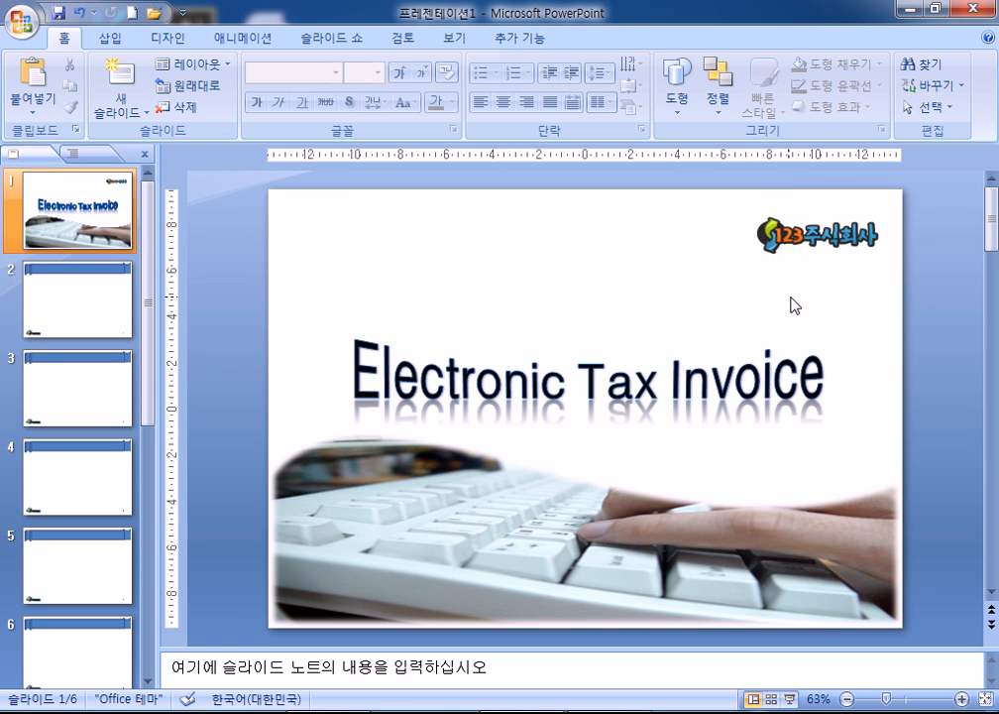
left_click(792, 245)
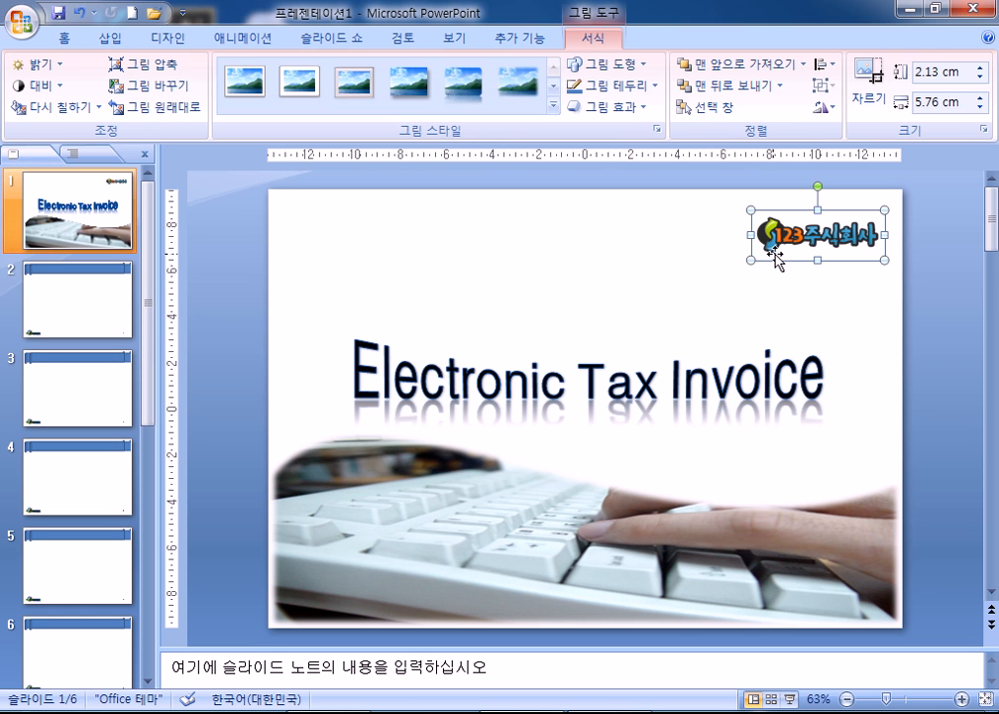
key("Delete")
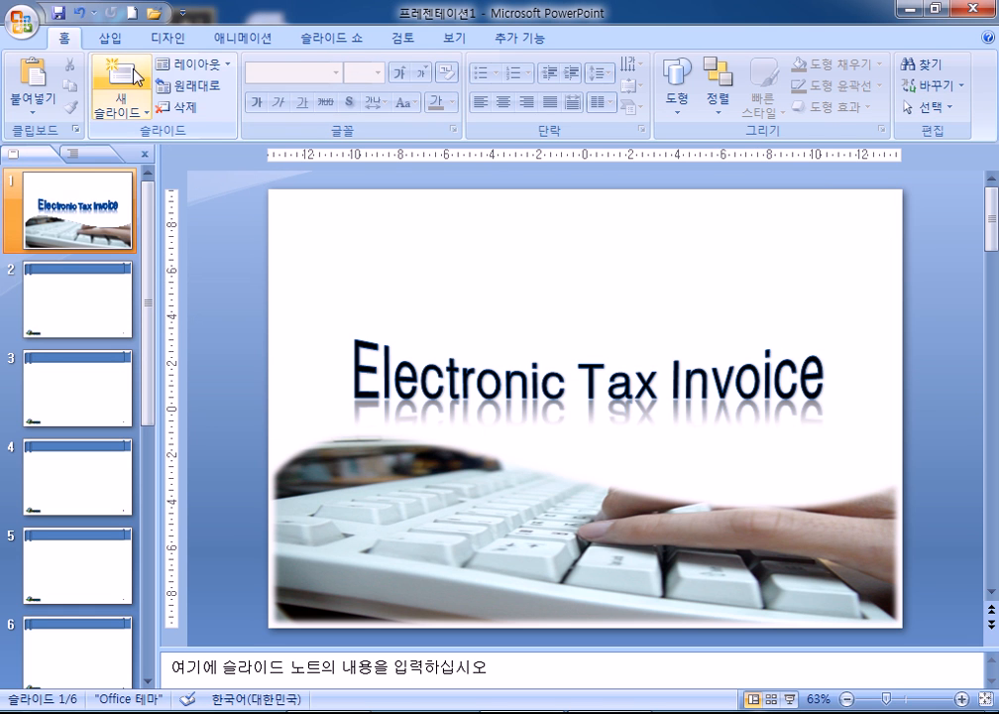
Step: Insert the picture 로고2.jpg on slide 1 and move it into the empty area above the WordArt title
left_click(110, 38)
left_click(94, 79)
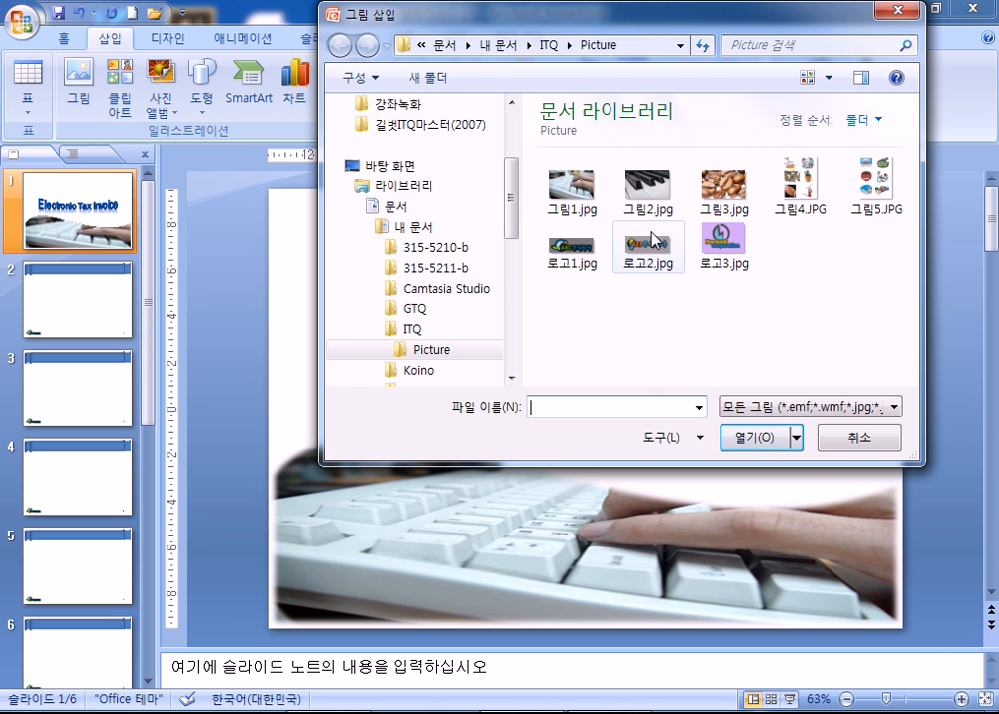
double_click(652, 239)
left_click_drag(635, 394, 770, 247)
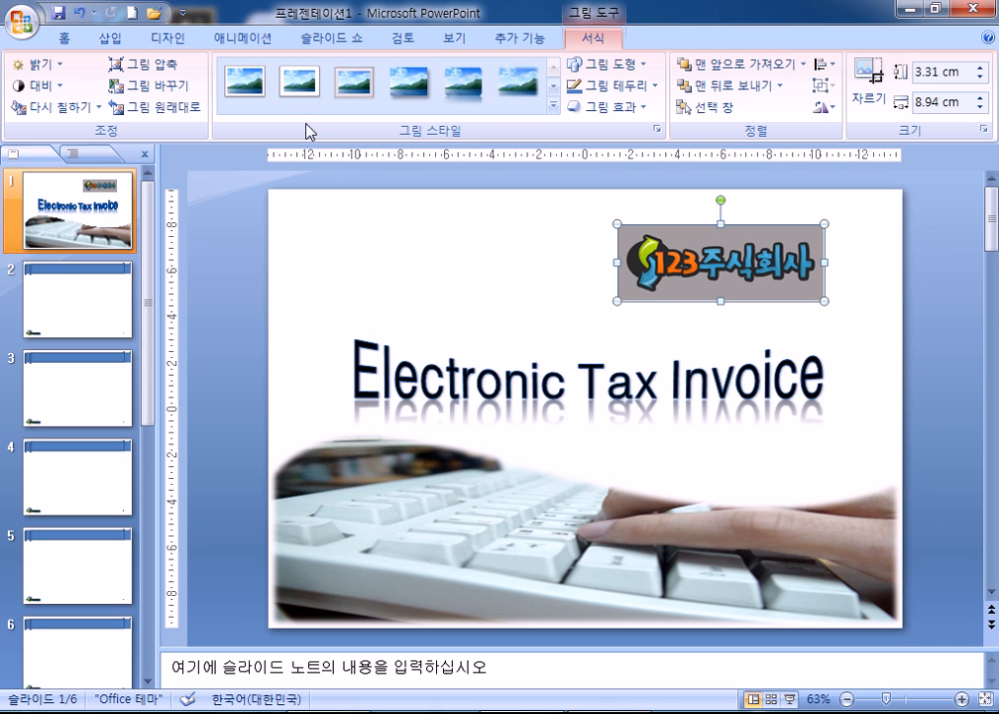
Step: Make the logo's grey background transparent, and shrink the logo into the upper-right corner of slide 1
left_click(54, 107)
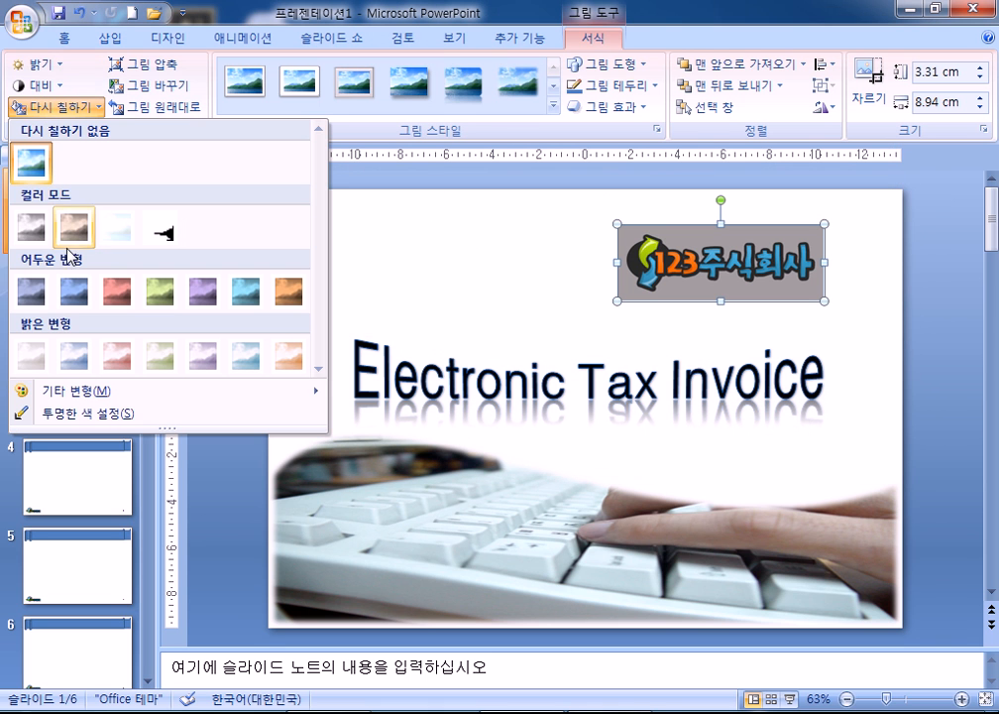
left_click(78, 415)
left_click(784, 290)
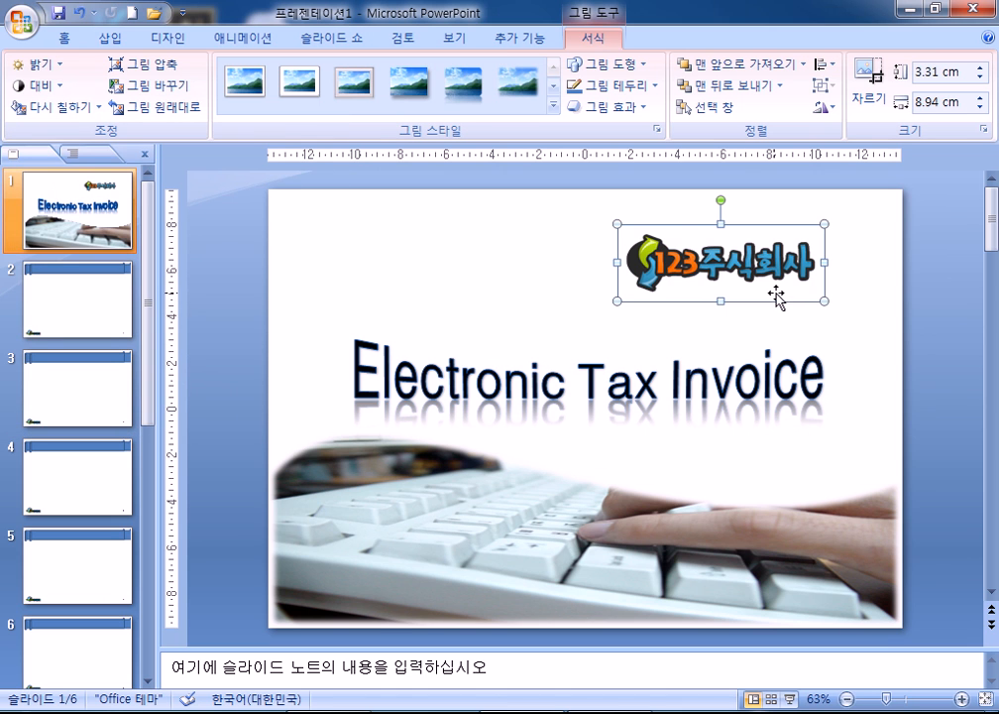
left_click_drag(621, 293, 791, 235)
left_click(589, 246)
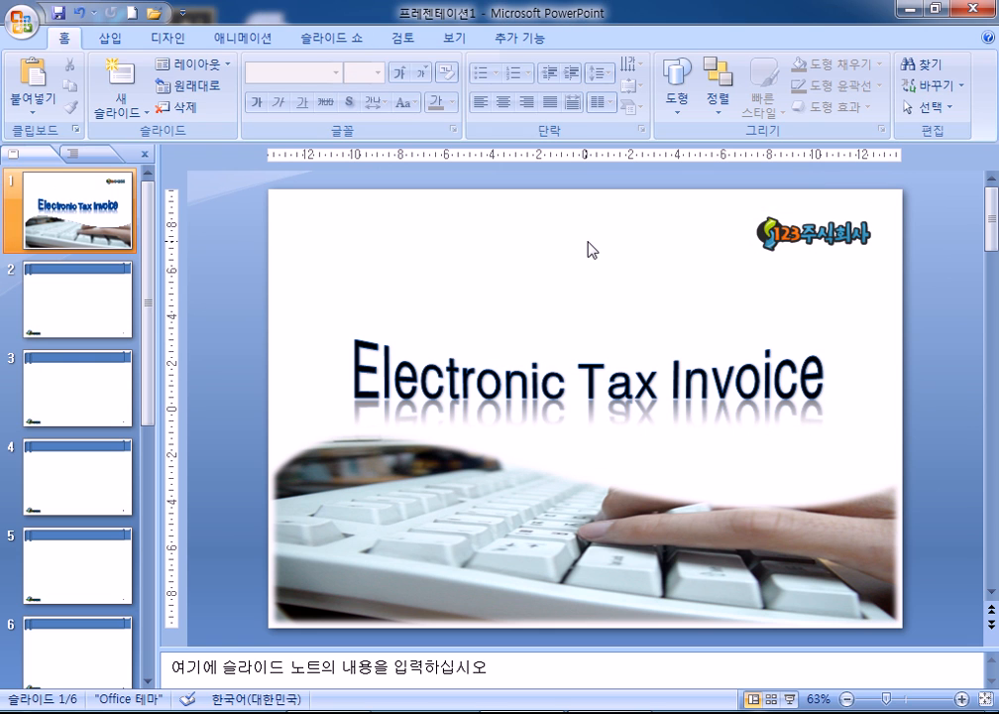
Step: Move the WordArt title slightly higher on slide 1, farther from the keyboard picture
left_click(587, 354)
left_click_drag(638, 341, 643, 312)
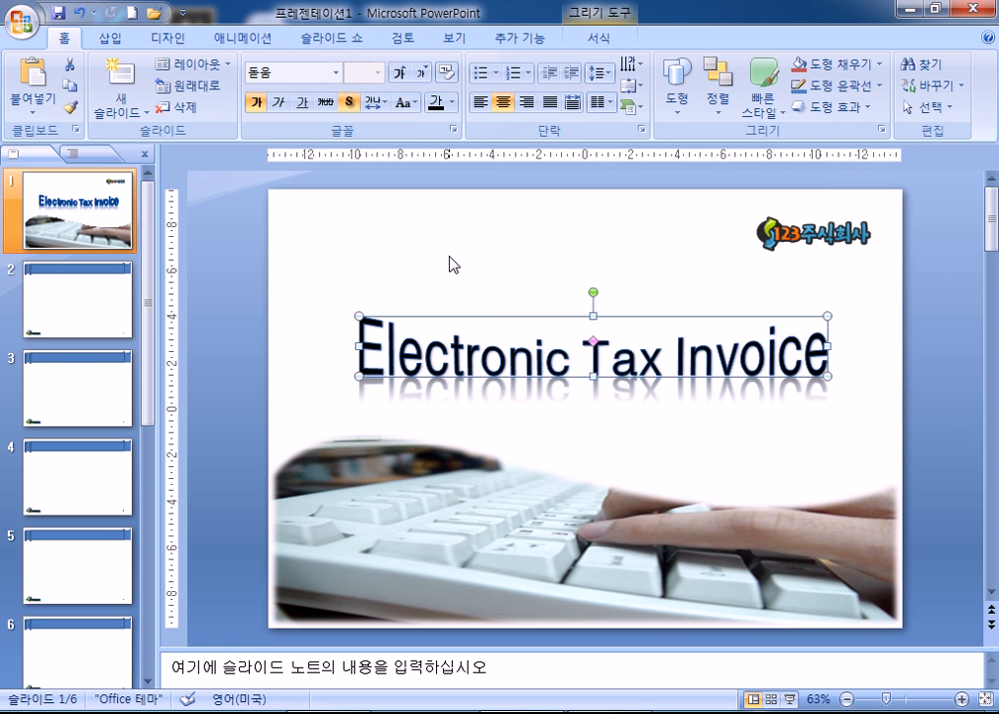
left_click(452, 264)
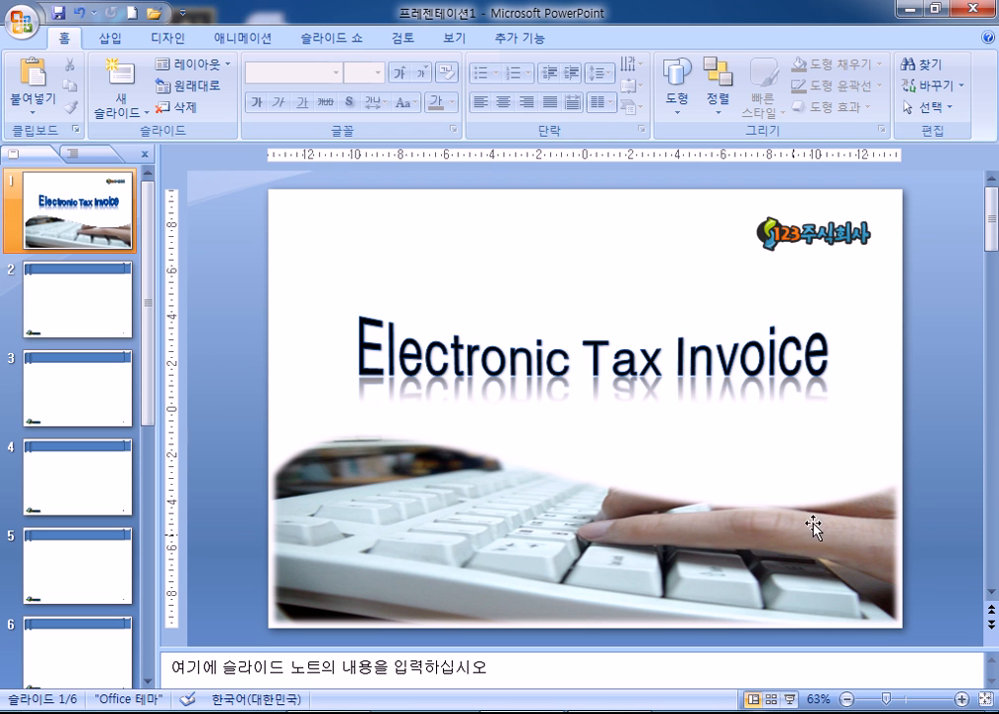
Step: Edit the picture-filled wave shape's points, raising its upper-right corner and pulling that corner's curve handle down for a deeper dip
left_click(885, 532)
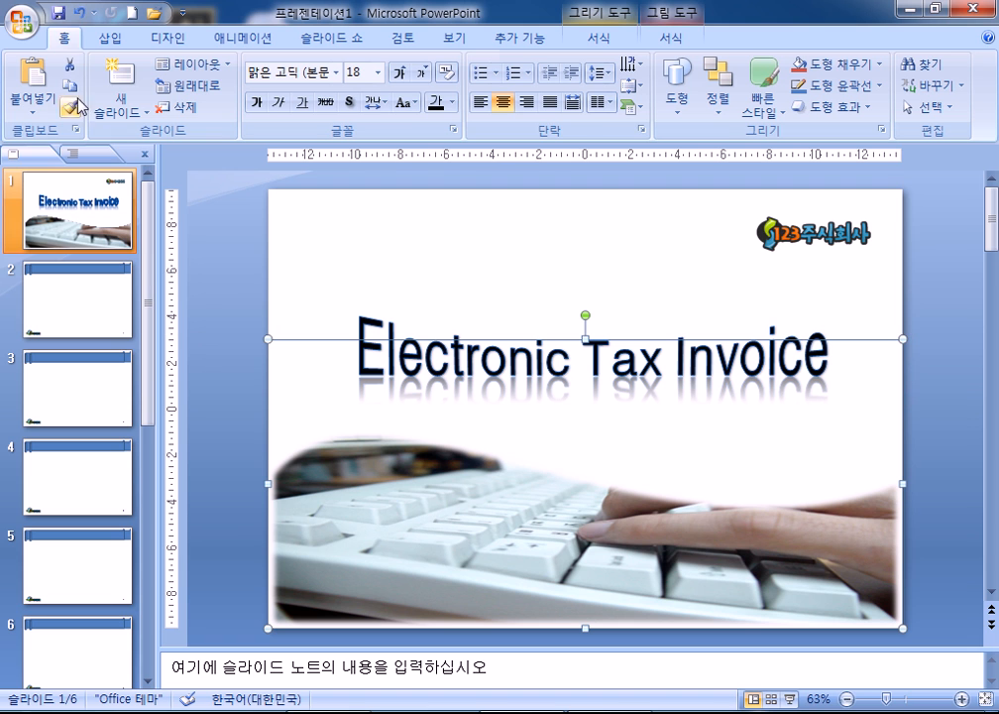
left_click(607, 40)
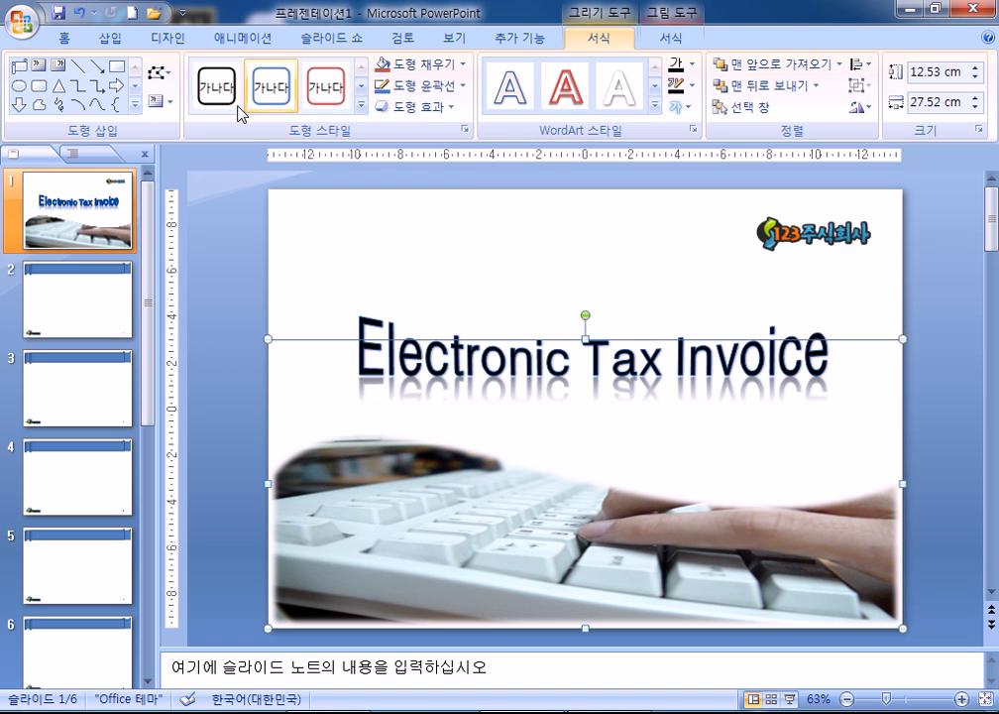
left_click(159, 73)
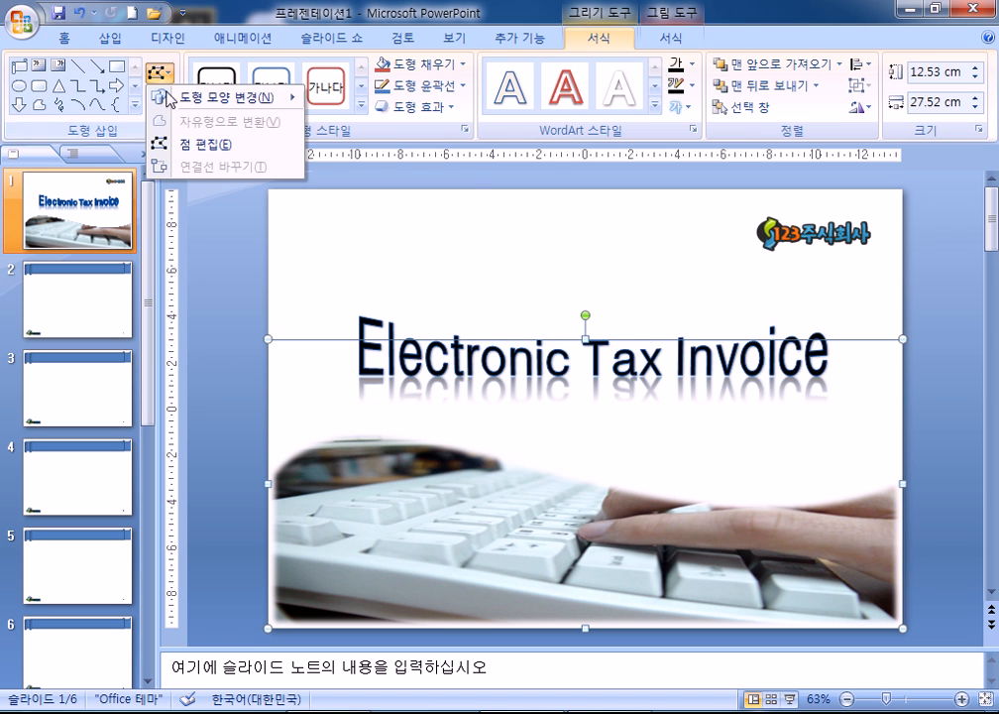
left_click(160, 145)
left_click_drag(903, 478, 901, 427)
left_click_drag(668, 531, 676, 604)
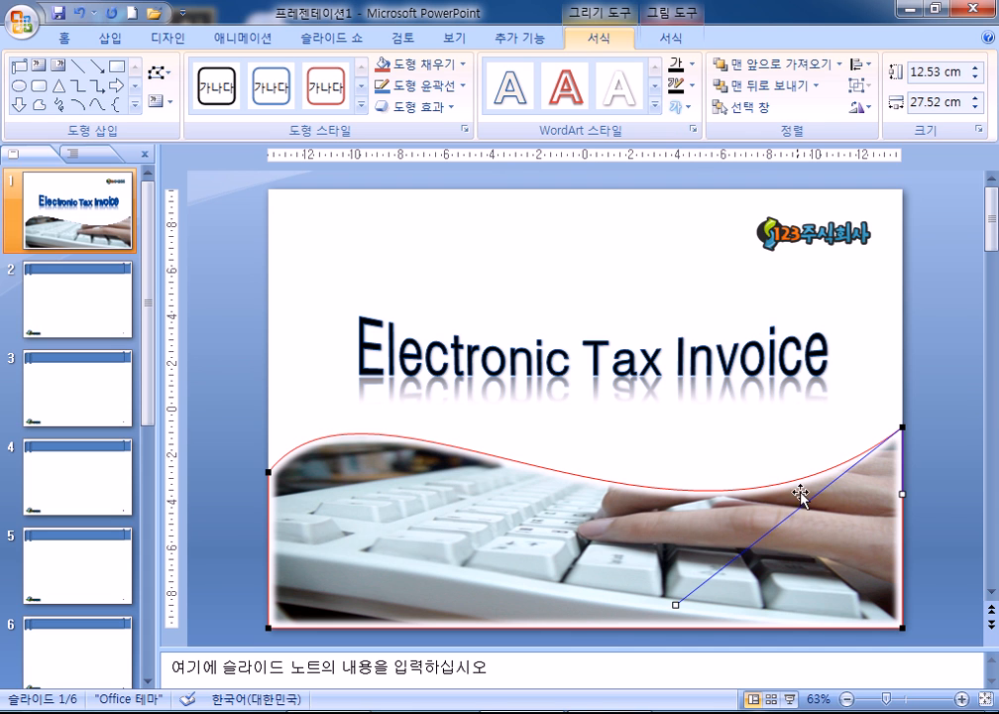
left_click(800, 442)
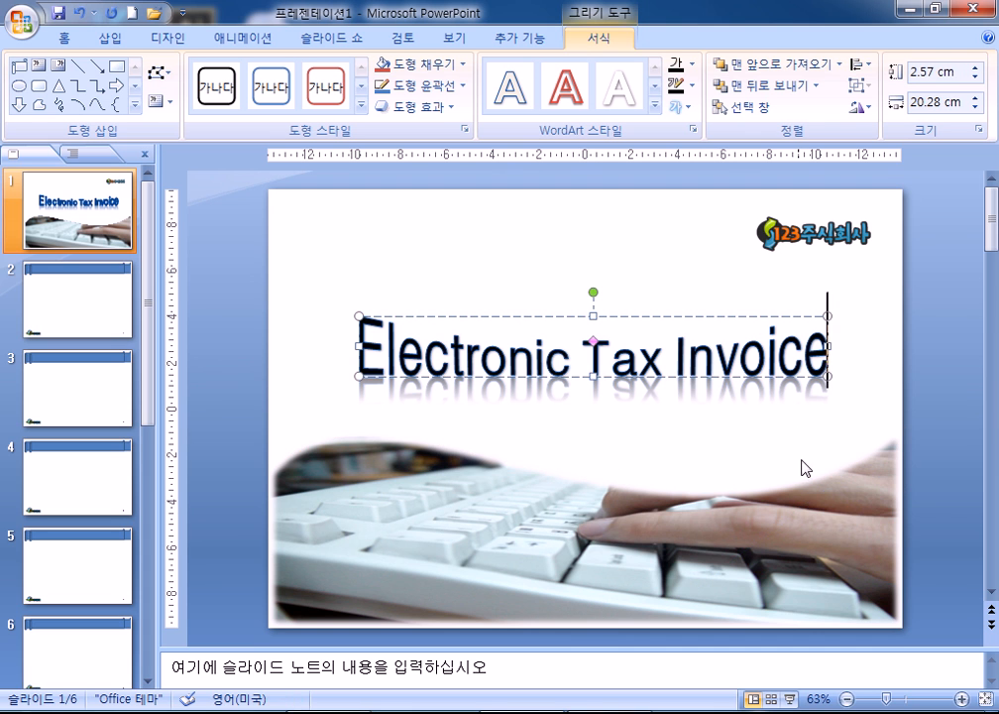
left_click(913, 498)
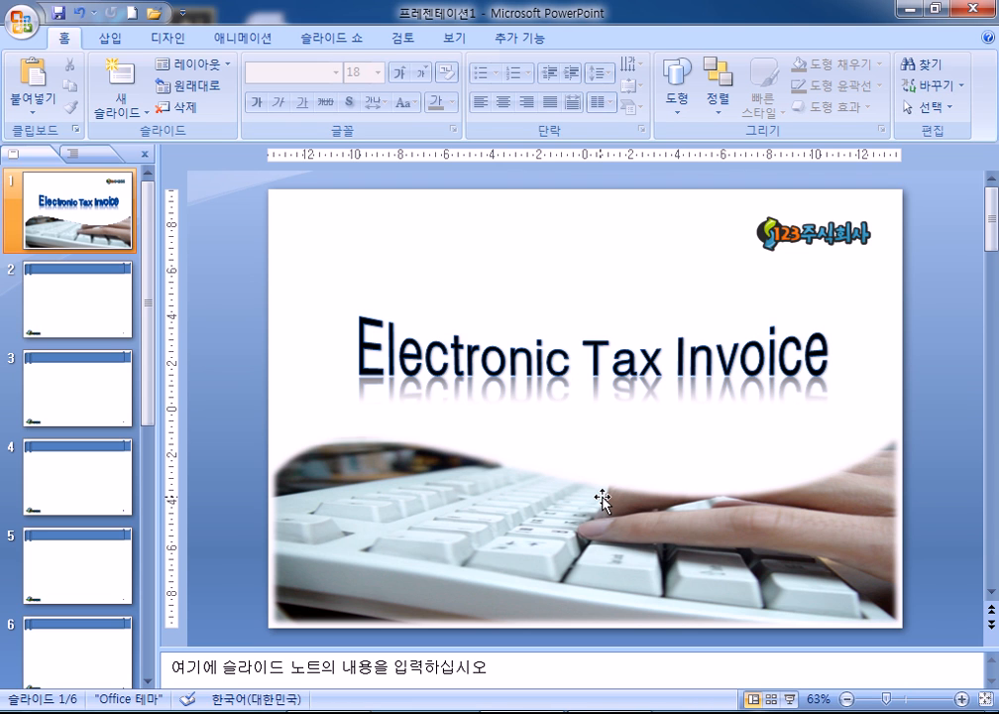
Step: Enter the title 목차 in the title placeholder of slide 2
left_click(423, 252)
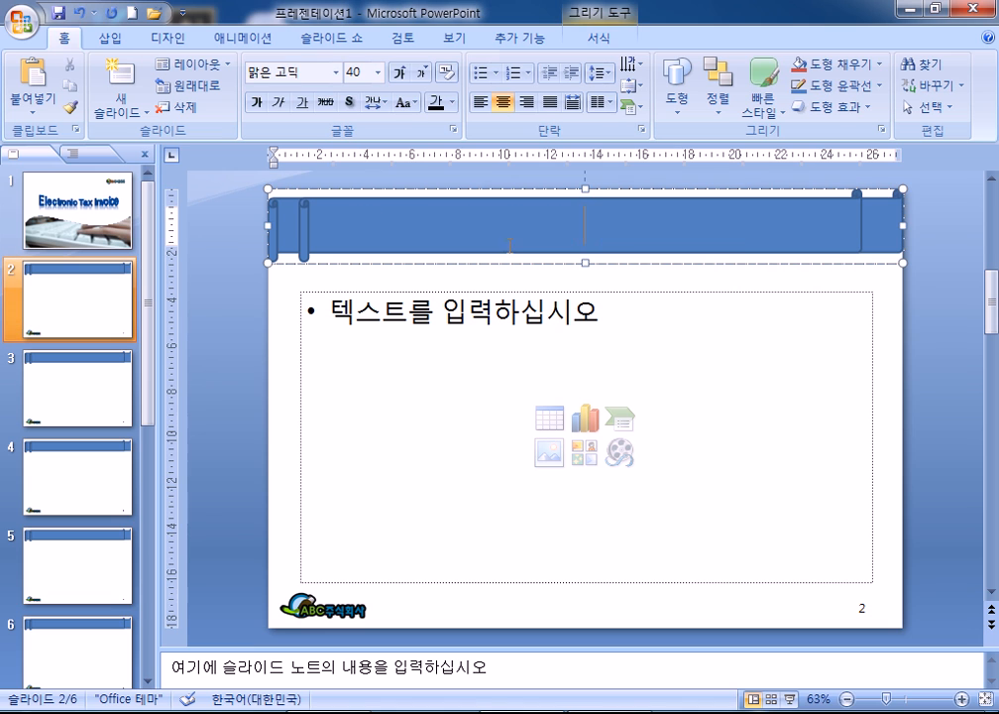
type("ahrck")
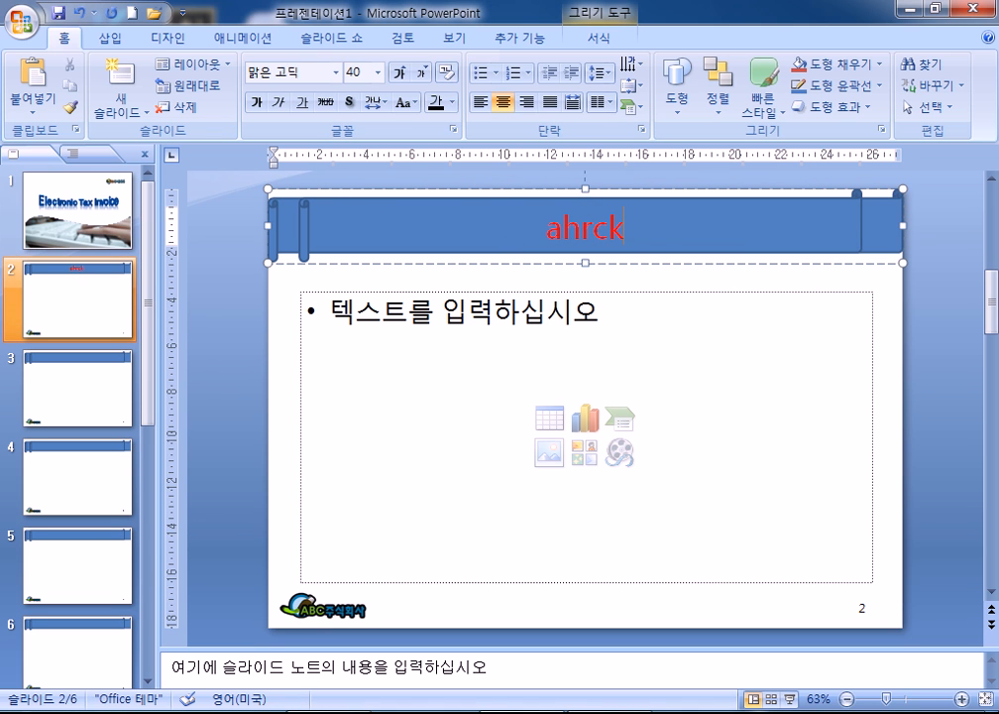
key("BackSpace")
key("BackSpace")
key("BackSpace")
key("BackSpace")
key("BackSpace")
key("Hangul")
type("목차")
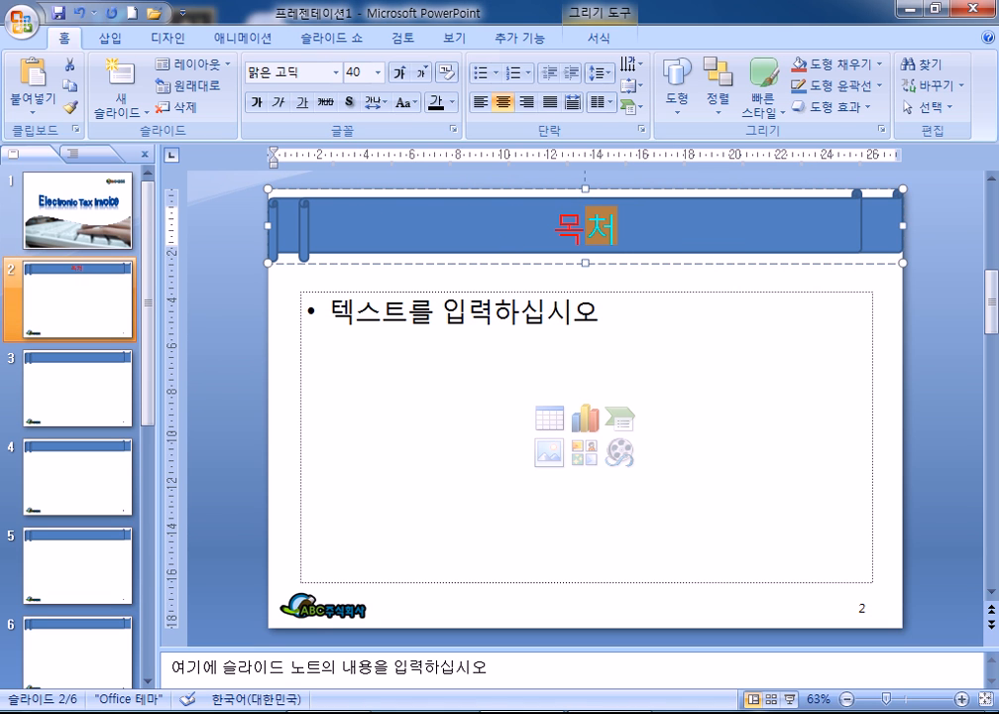
key("BackSpace")
Step: Enter the title 전자세금계산서 in the title placeholder of slide 3
key("Page_Down")
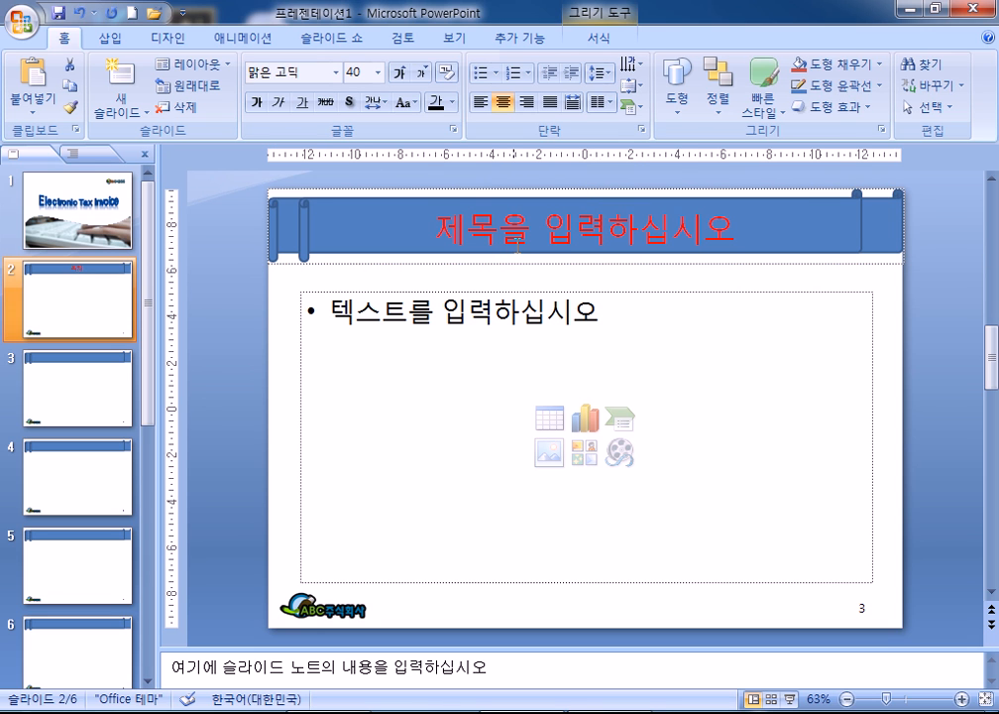
left_click(584, 228)
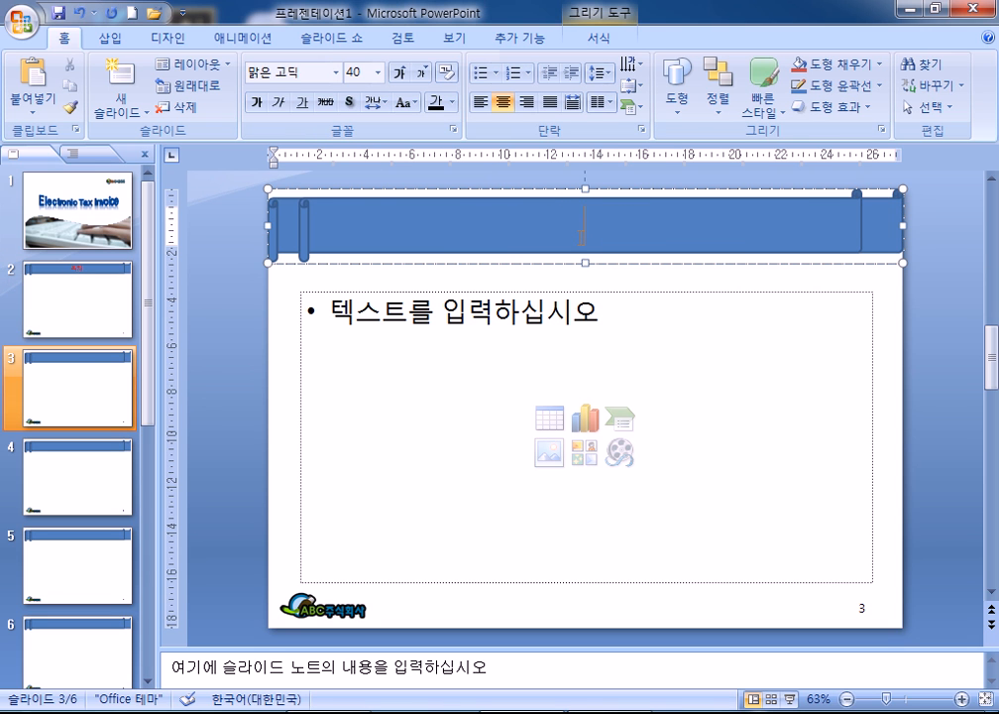
type("문제")
key("BackSpace")
key("BackSpace")
key("BackSpace")
type("ㅈ전자")
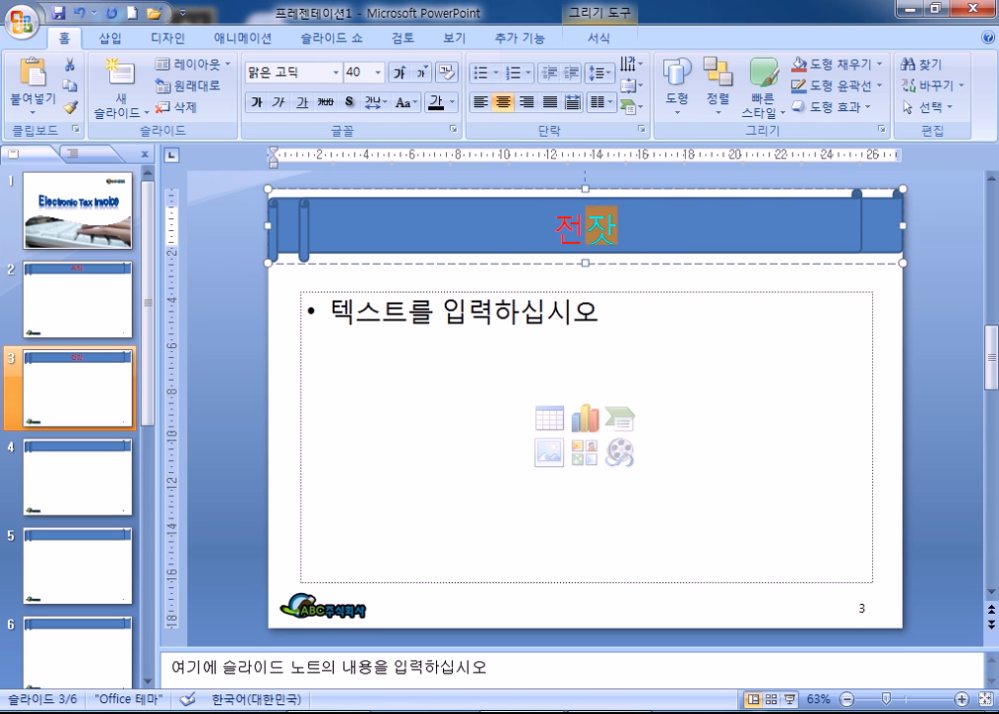
type("세금계산서")
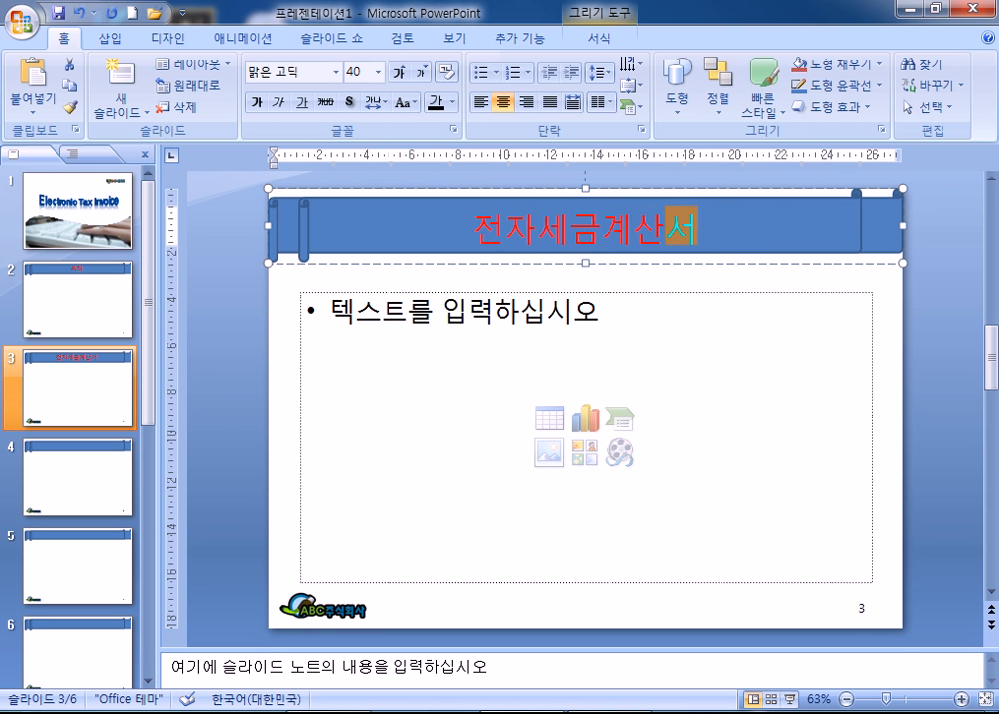
Step: Enter the title 전자세금계산서 제도 in the title placeholder of slide 4
left_click(77, 476)
left_click(583, 226)
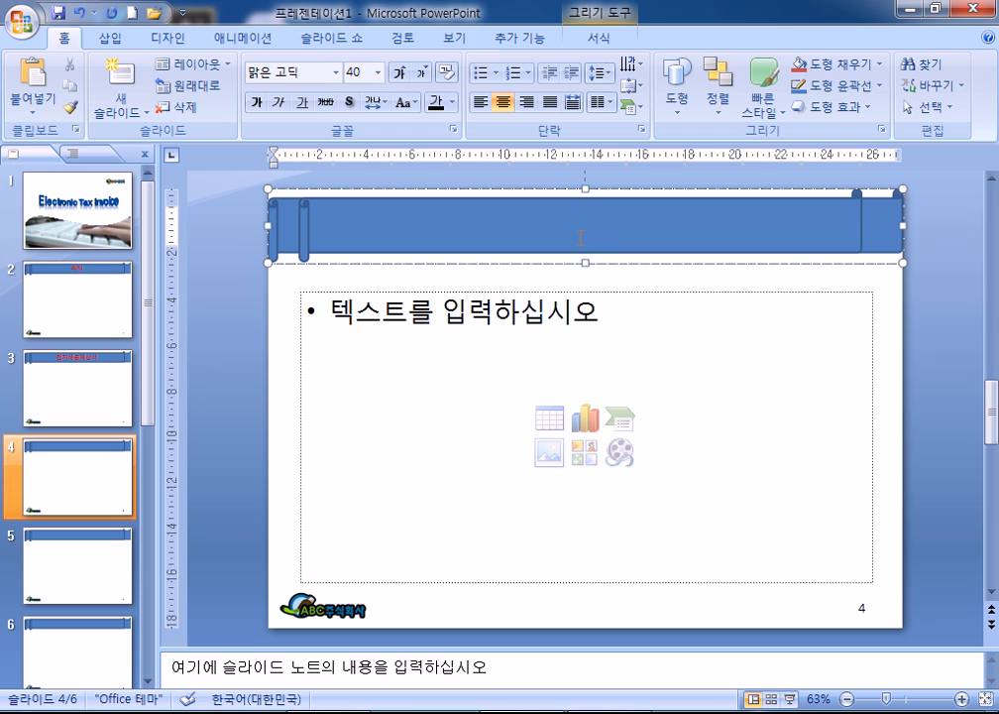
type("전작")
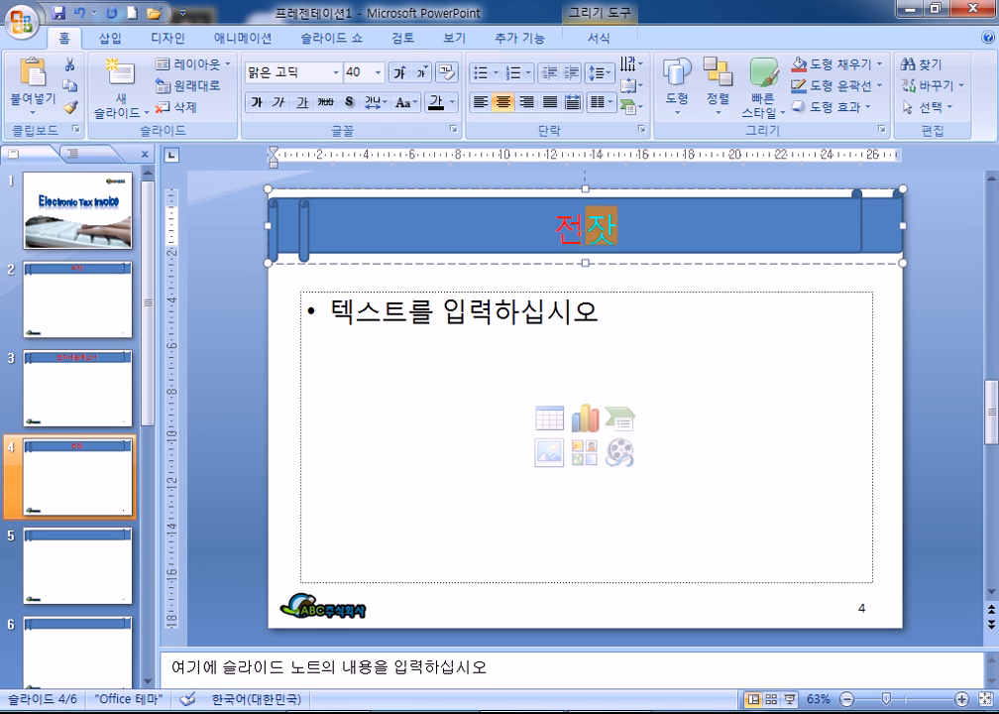
type("세금계산")
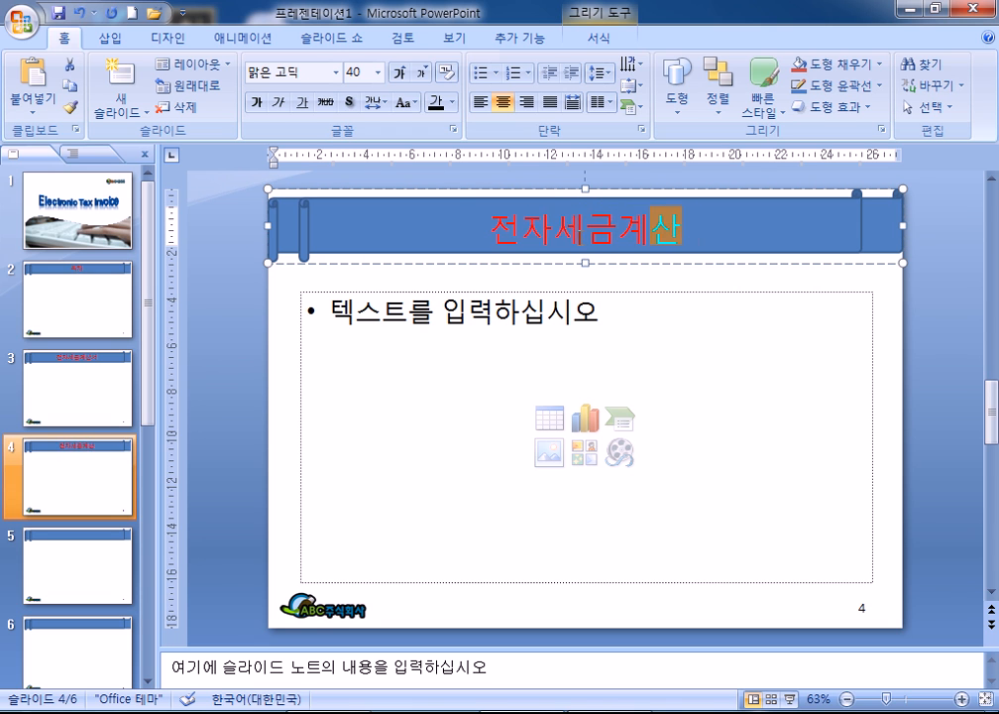
type("서 제도")
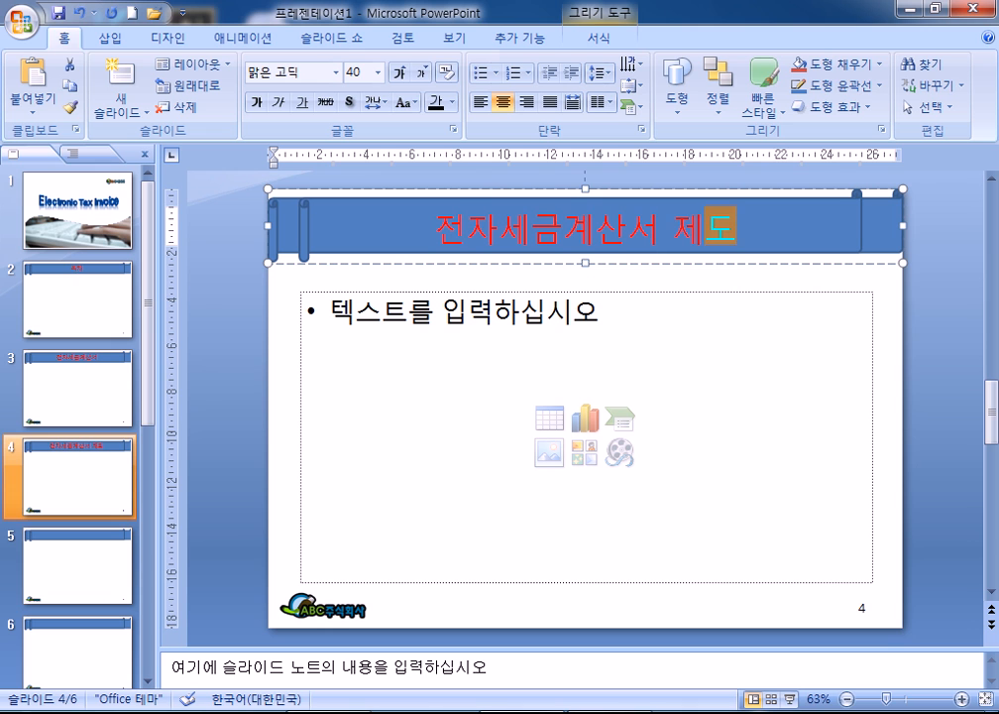
Step: Enter the title 전자세금계산서 이용 현황 in the title placeholder of slide 5
left_click(77, 565)
left_click(585, 224)
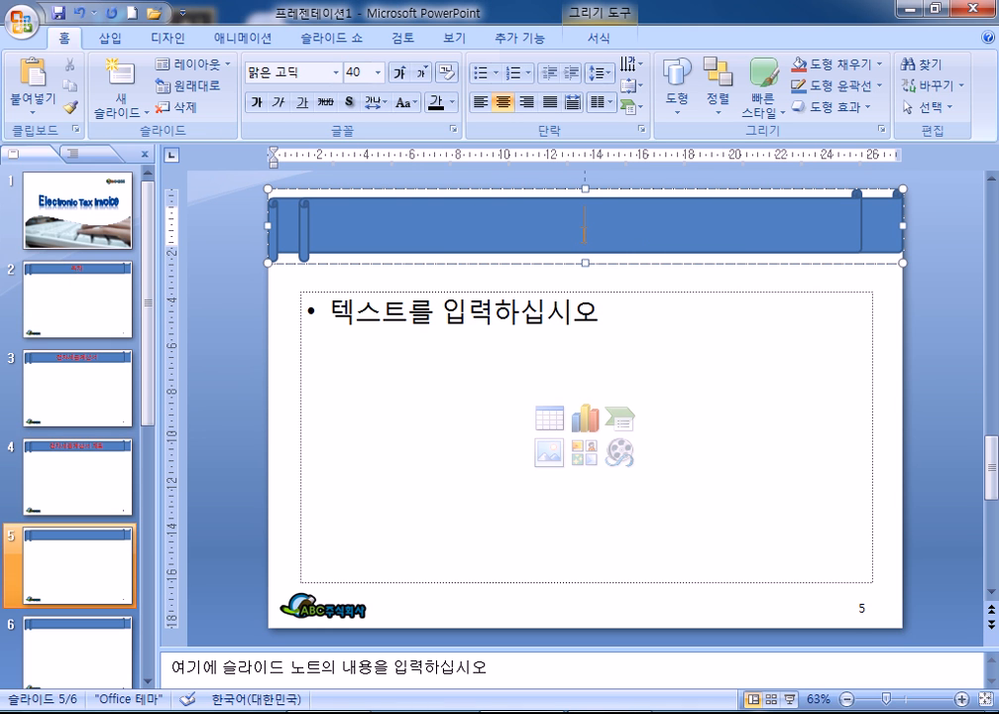
type("전자세")
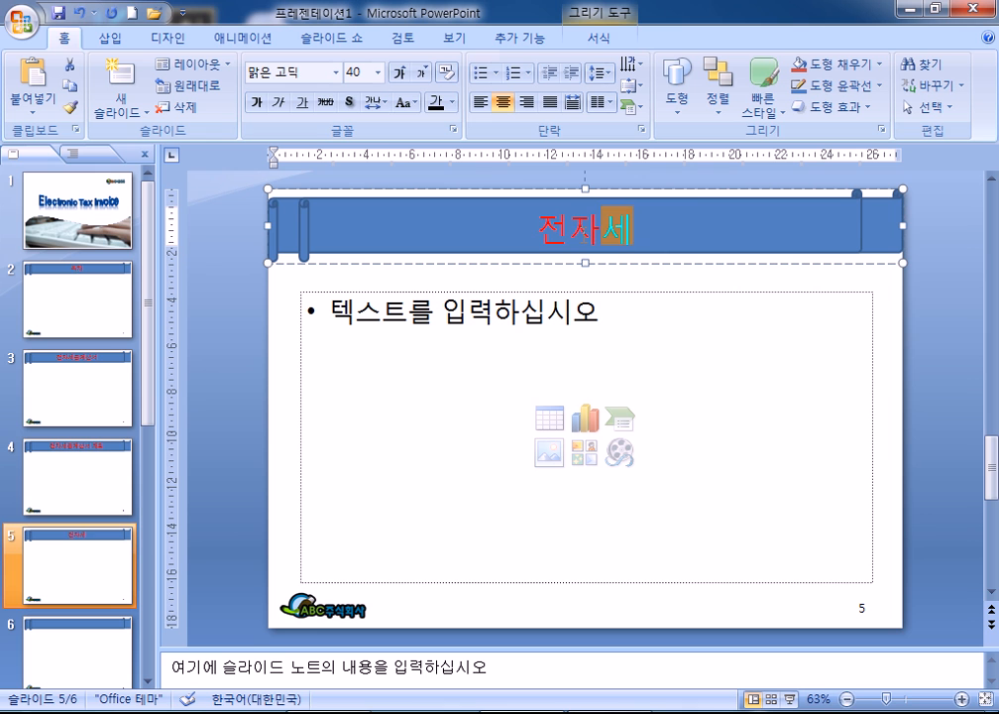
type("금곗산서 이용 현호")
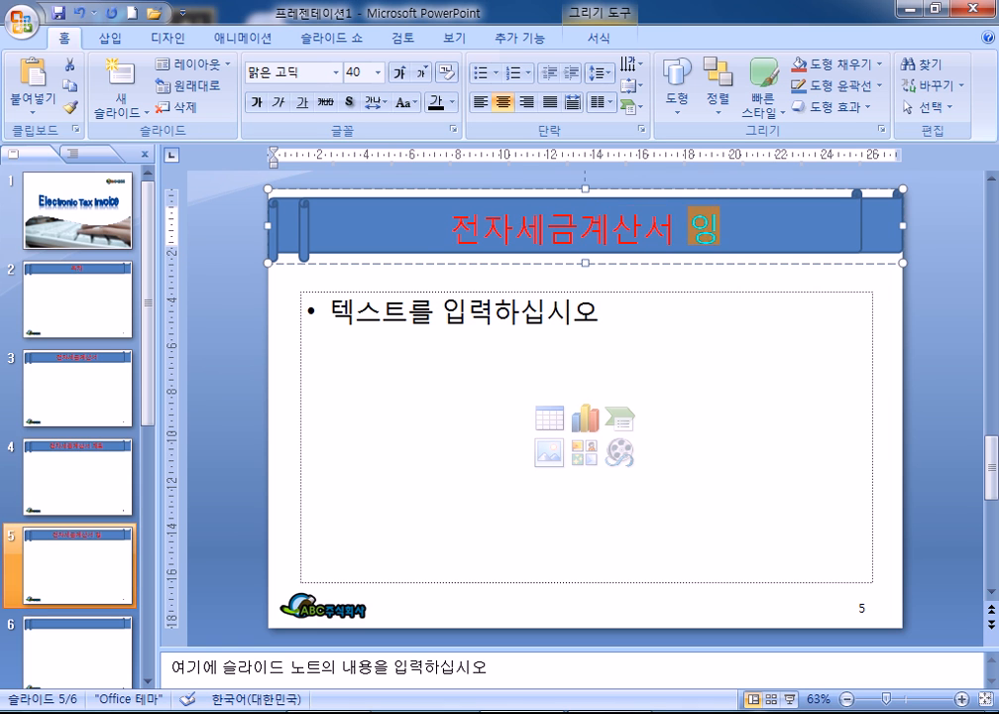
type("황")
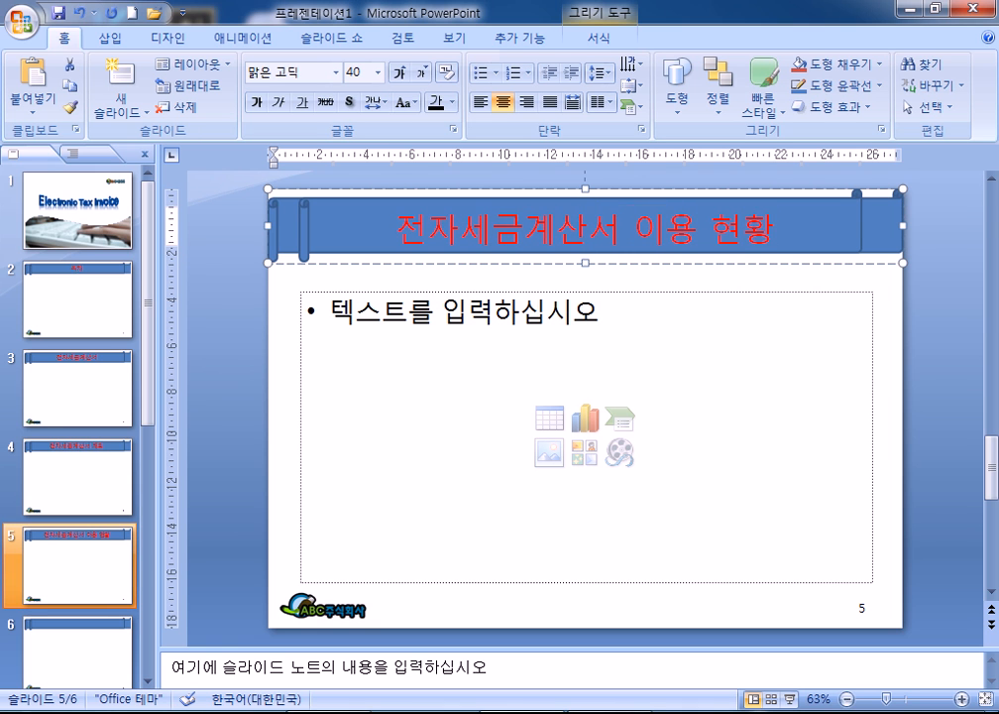
Step: Enter the title 시스템 사업자 자료 전송법 in the title placeholder of slide 6
key("Page_Down")
left_click(585, 225)
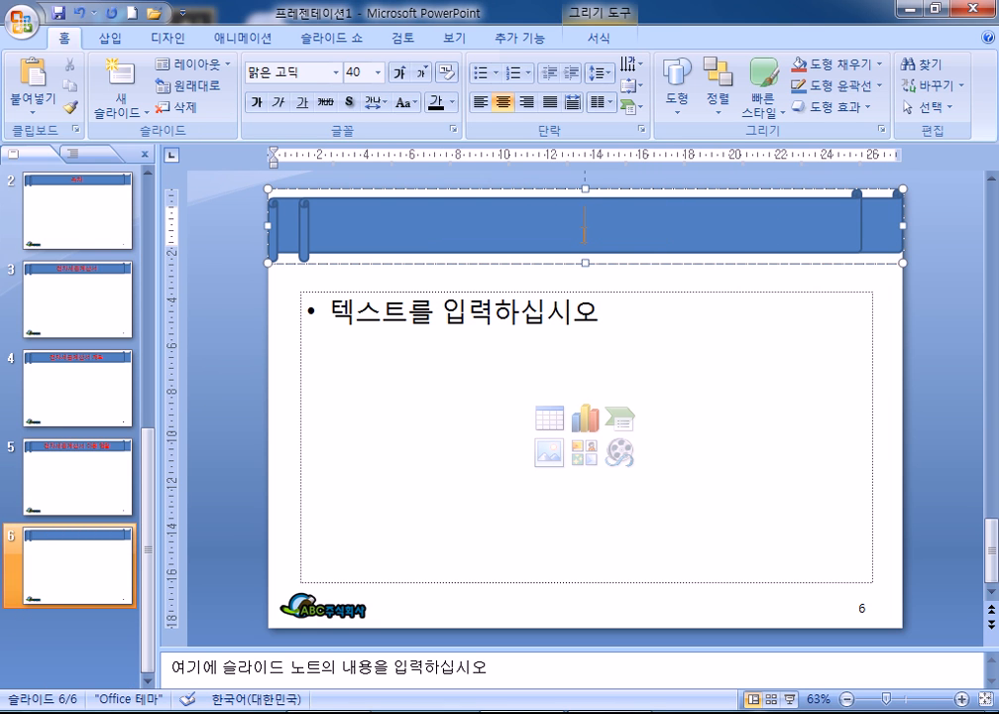
type("시스템 사업")
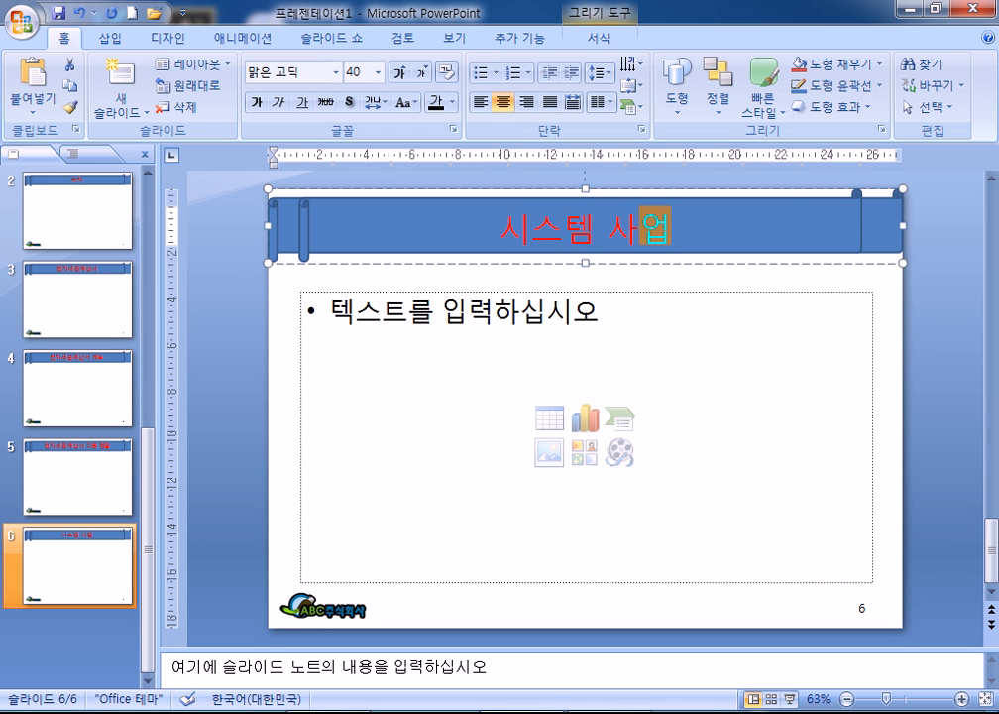
type("자 ㅈㅏ료 전송법")
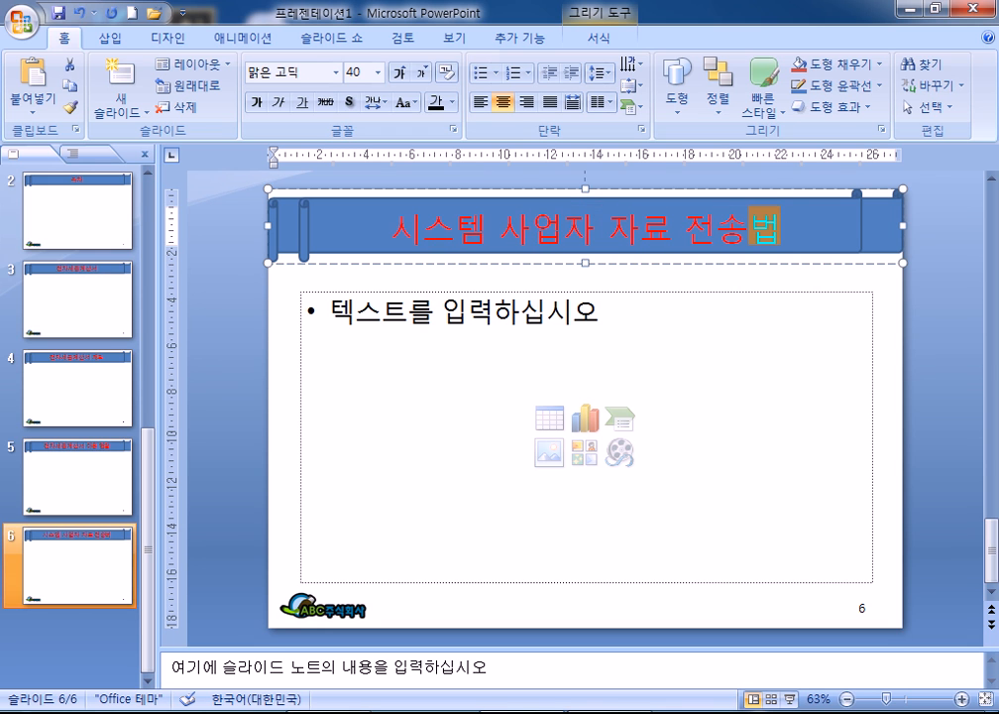
Step: Review the titles entered on the slides, going through the presentation from the cover to slide 6 and back
key("Page_Up")
key("Page_Up")
key("Page_Up")
key("Page_Up")
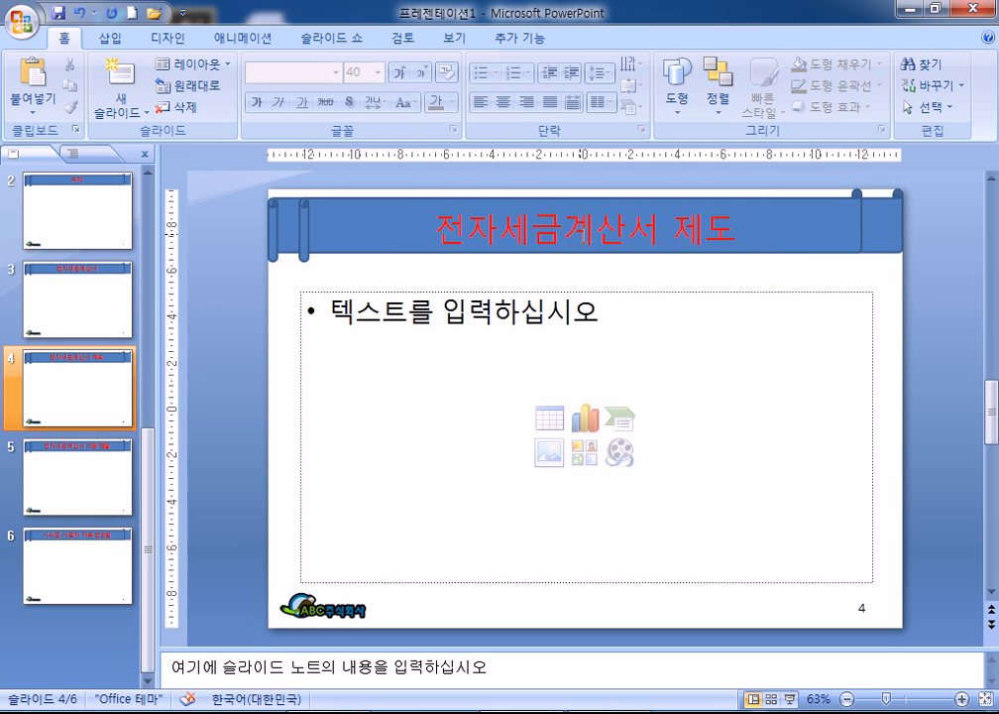
key("Page_Up")
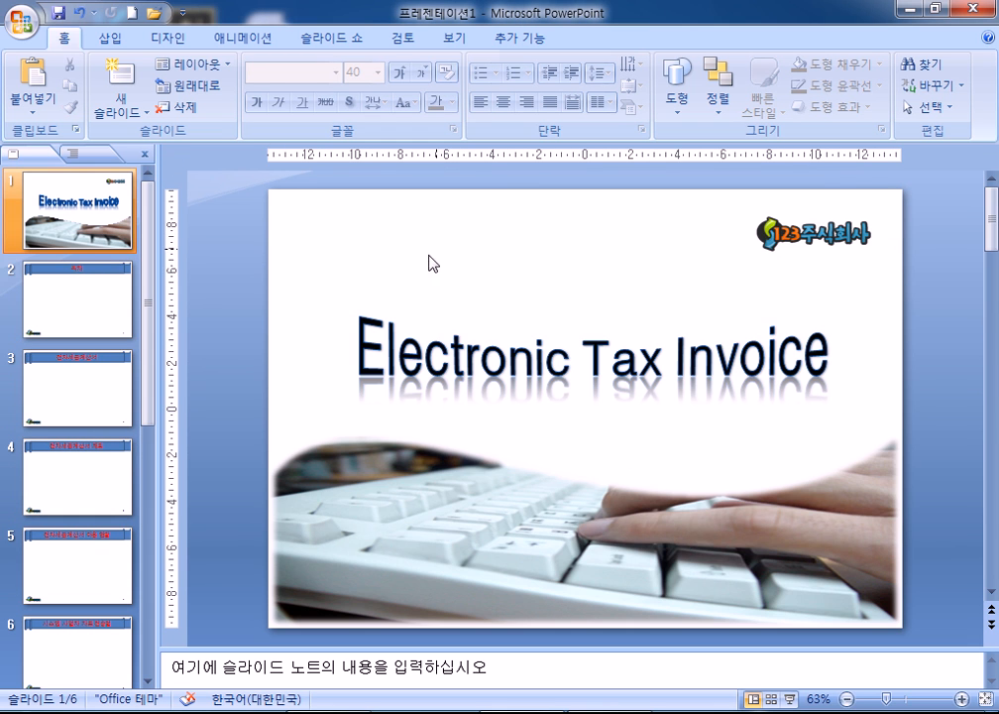
left_click(79, 319)
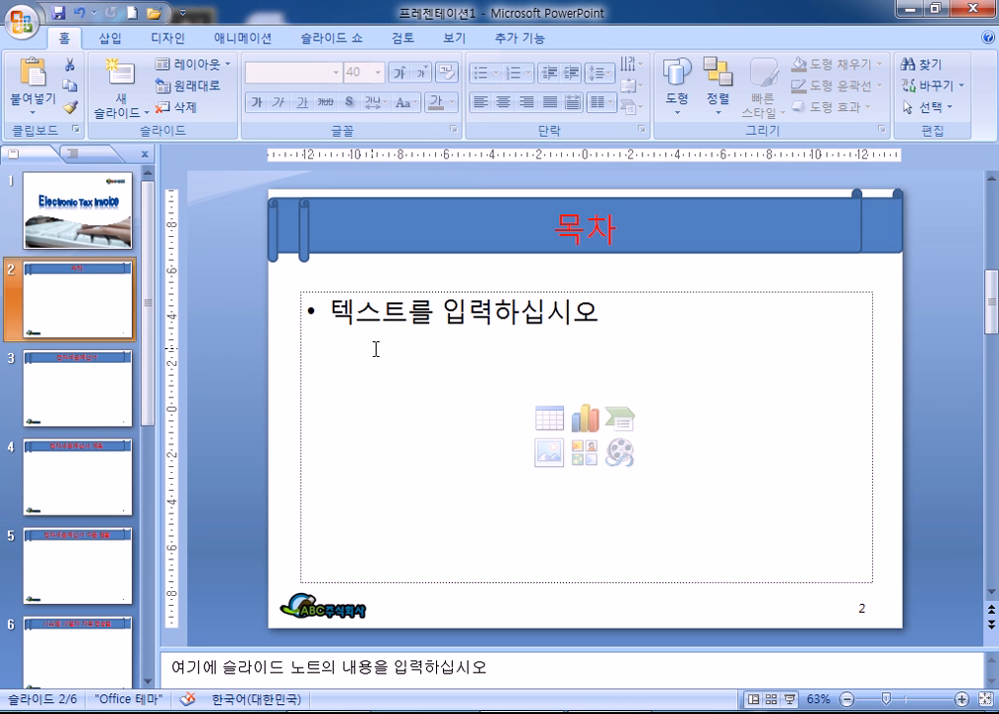
key("Page_Down")
left_click(508, 241)
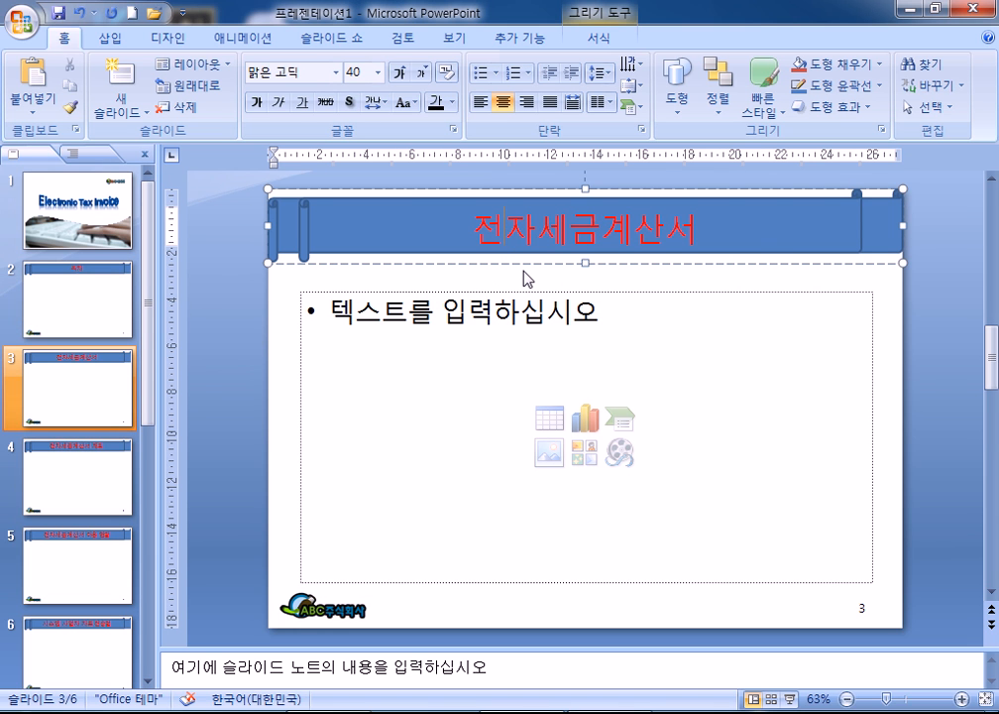
key("Page_Down")
key("Page_Down")
key("Page_Down")
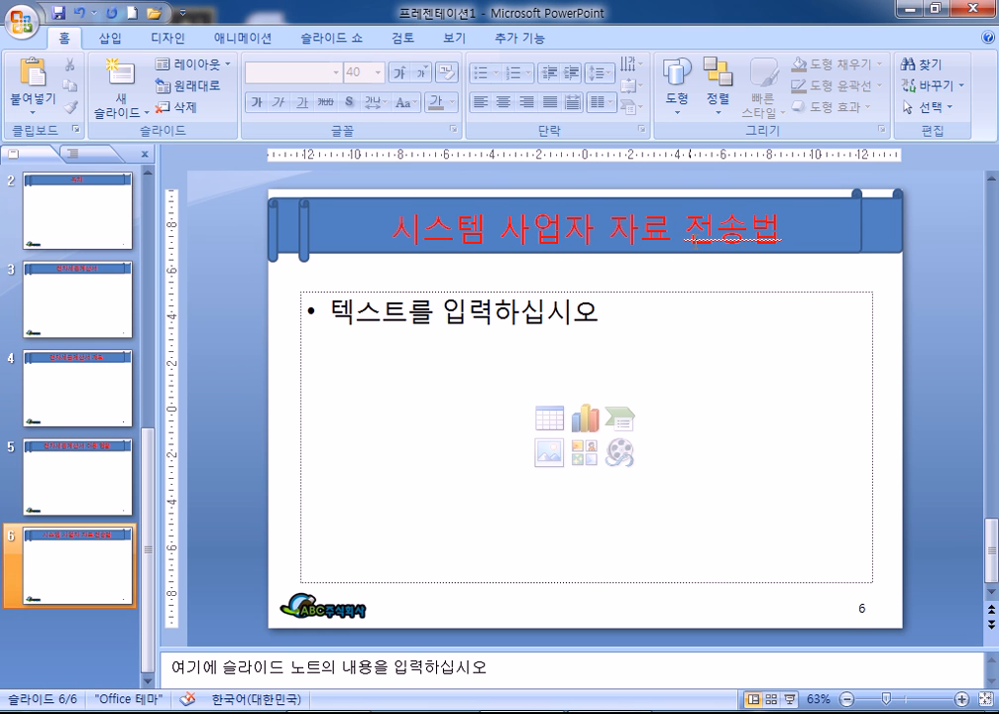
left_click(753, 258)
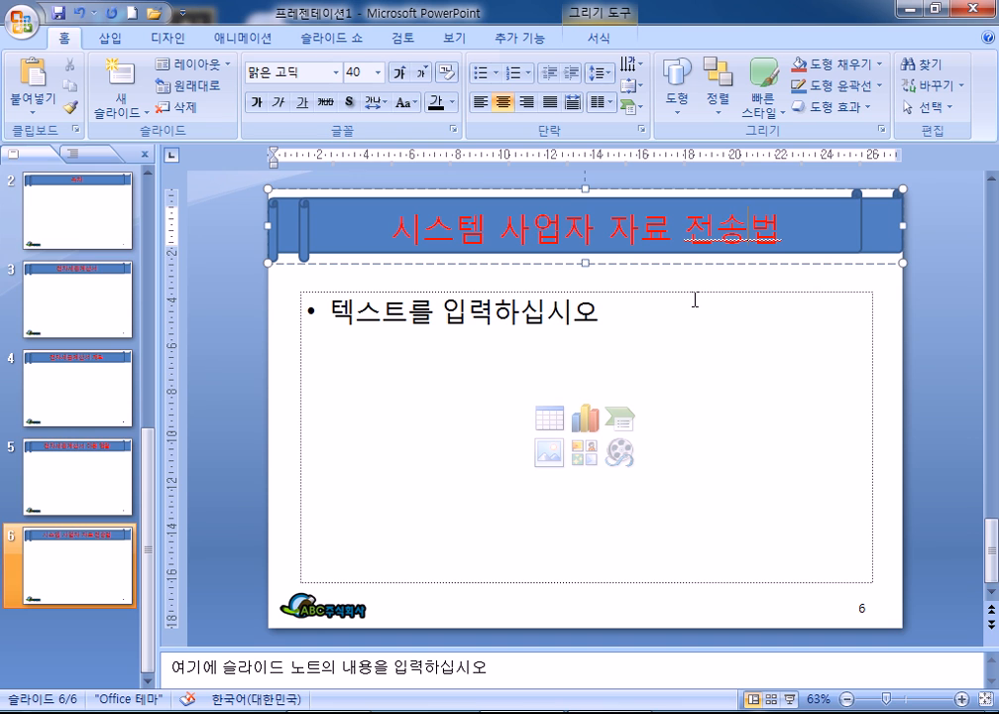
key("Page_Up")
key("Page_Up")
key("Page_Up")
key("Page_Up")
key("Page_Up")
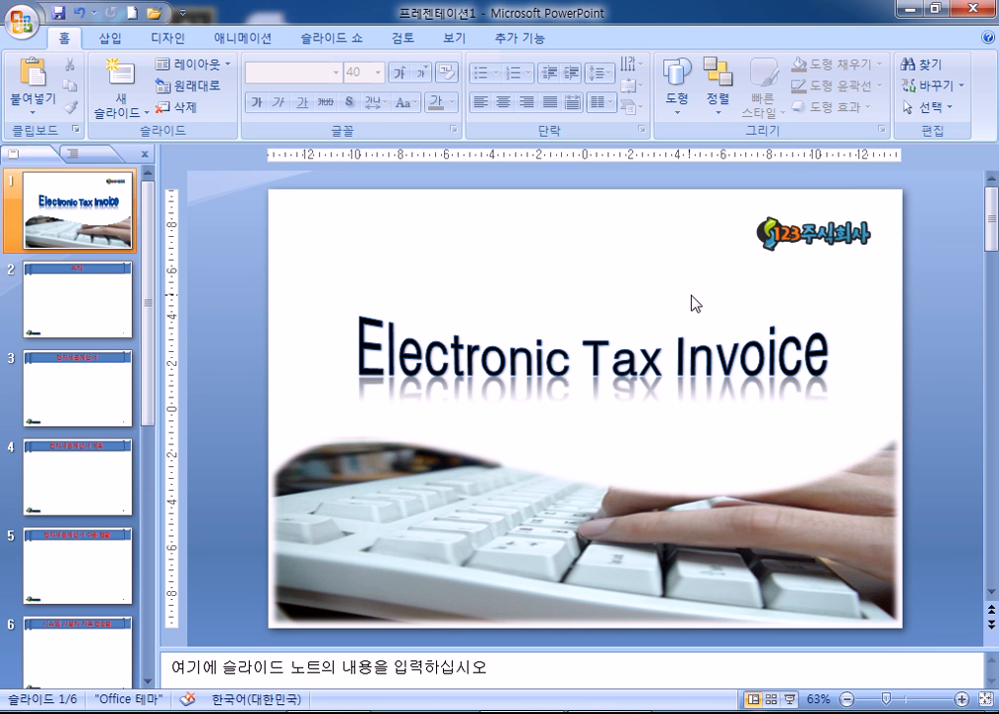
Step: Delete the empty content placeholder below the 목차 title on slide 2
key("Page_Down")
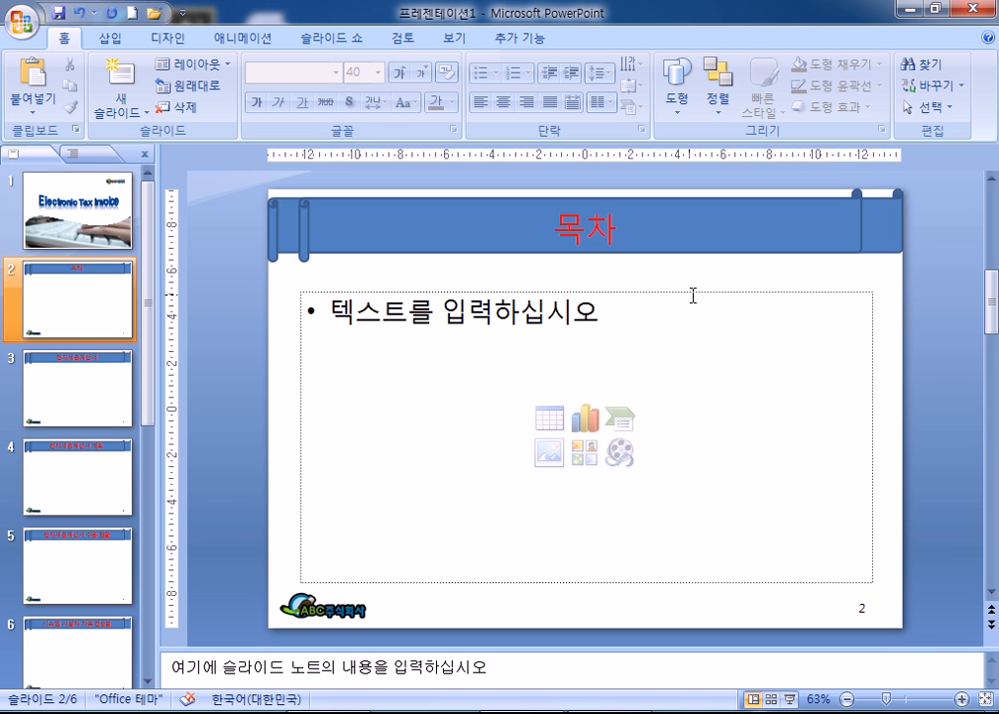
left_click(640, 293)
left_click(640, 293)
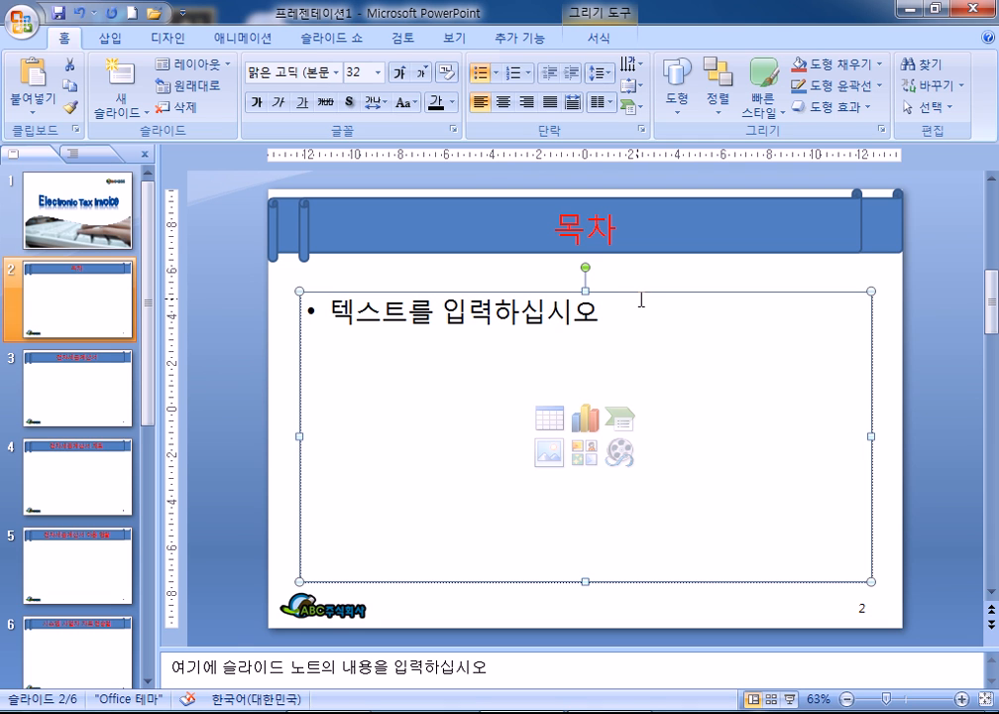
key("Delete")
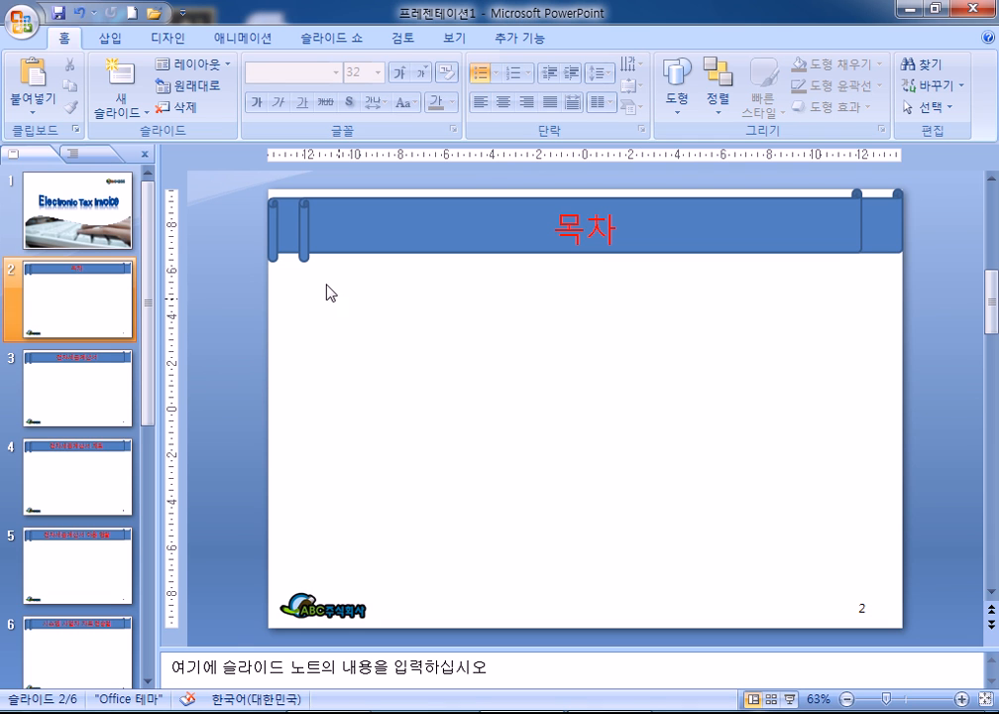
Step: Draw a wide, flat cross shape below the title in the right part of slide 2, and shorten it slightly from its left edge
left_click(110, 38)
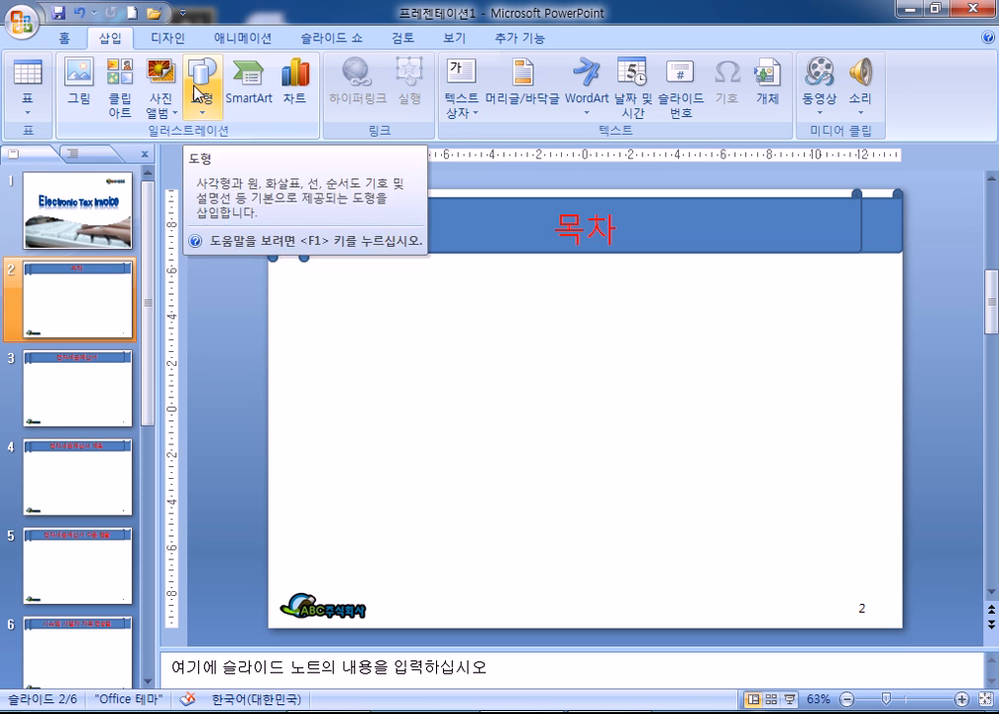
left_click(199, 93)
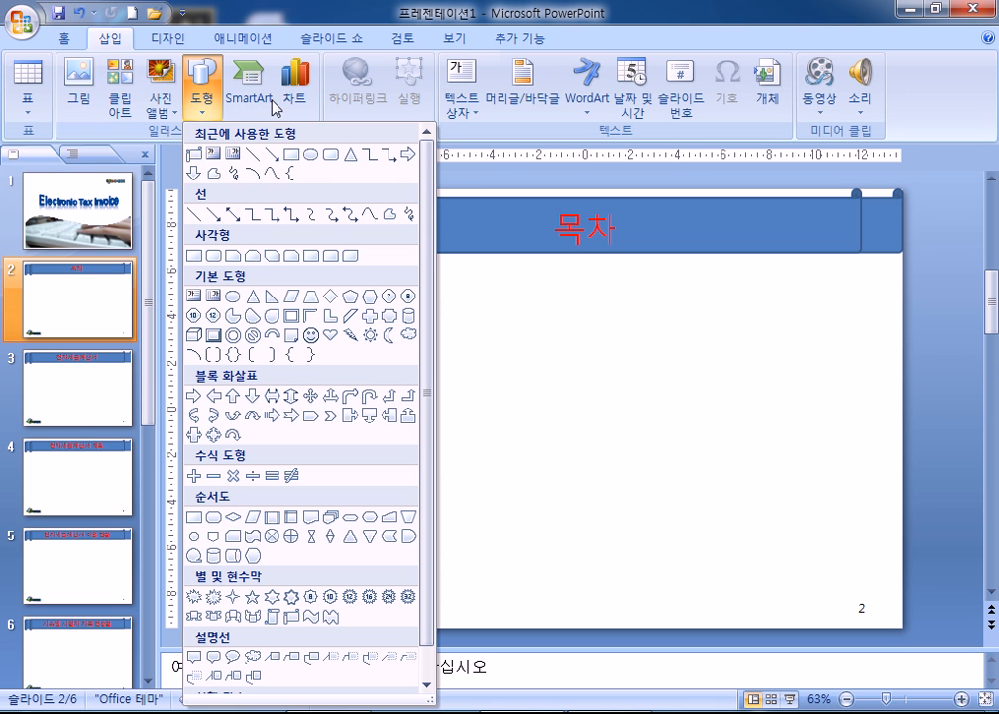
left_click(370, 316)
left_click_drag(465, 293, 801, 328)
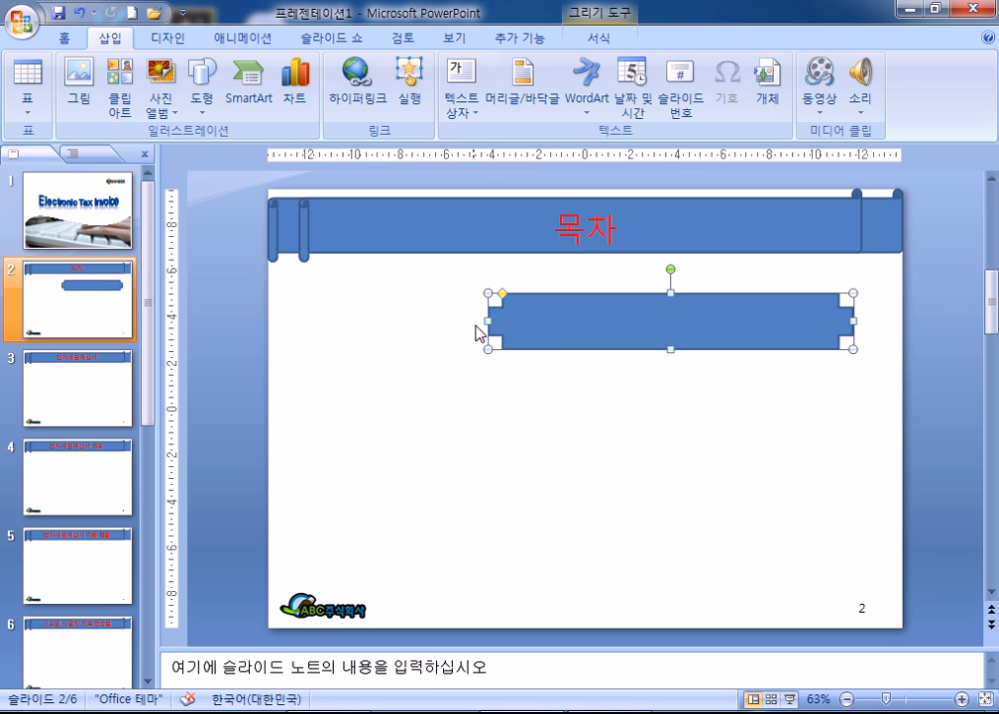
left_click_drag(487, 321, 502, 321)
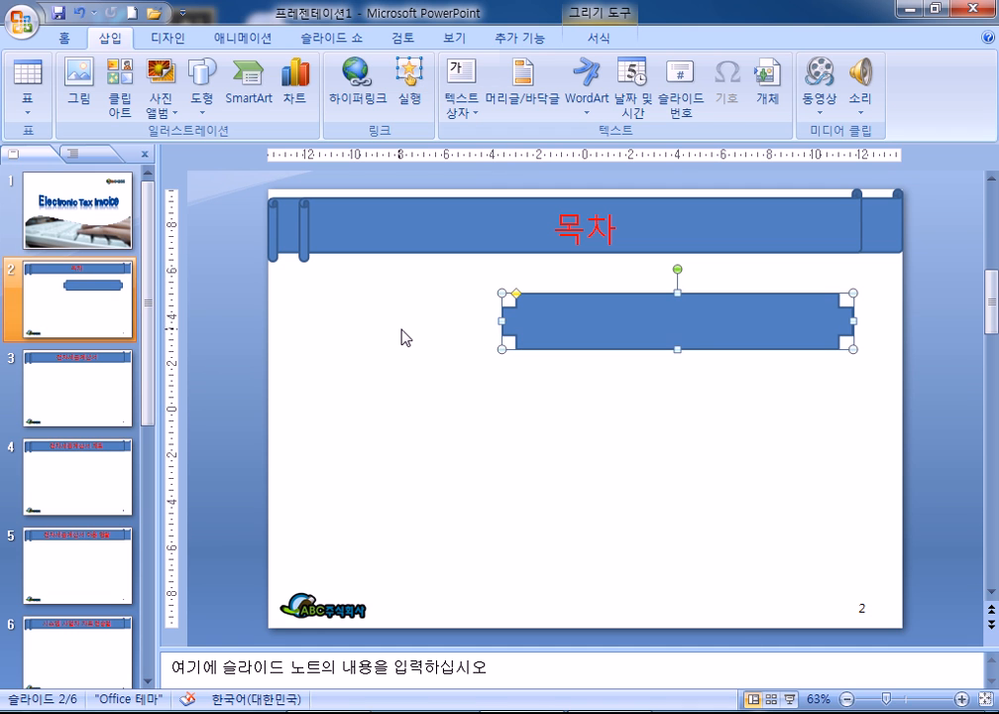
left_click(403, 337)
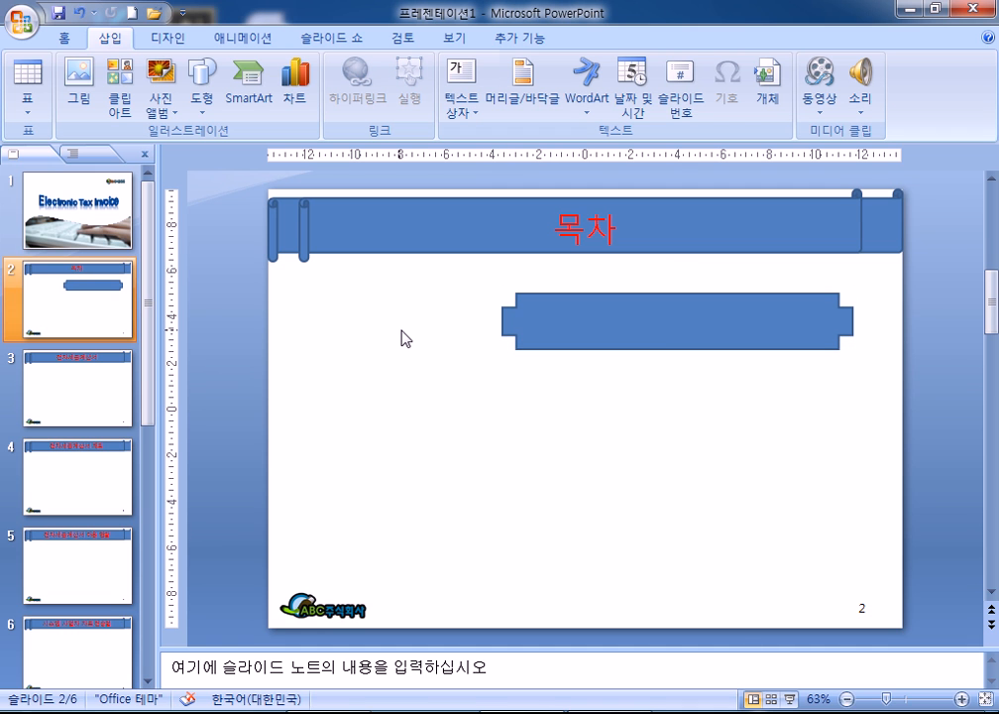
Step: Draw a small square plaque shape with concave corners over the left end of the cross bar, matching the bar's height
left_click(202, 87)
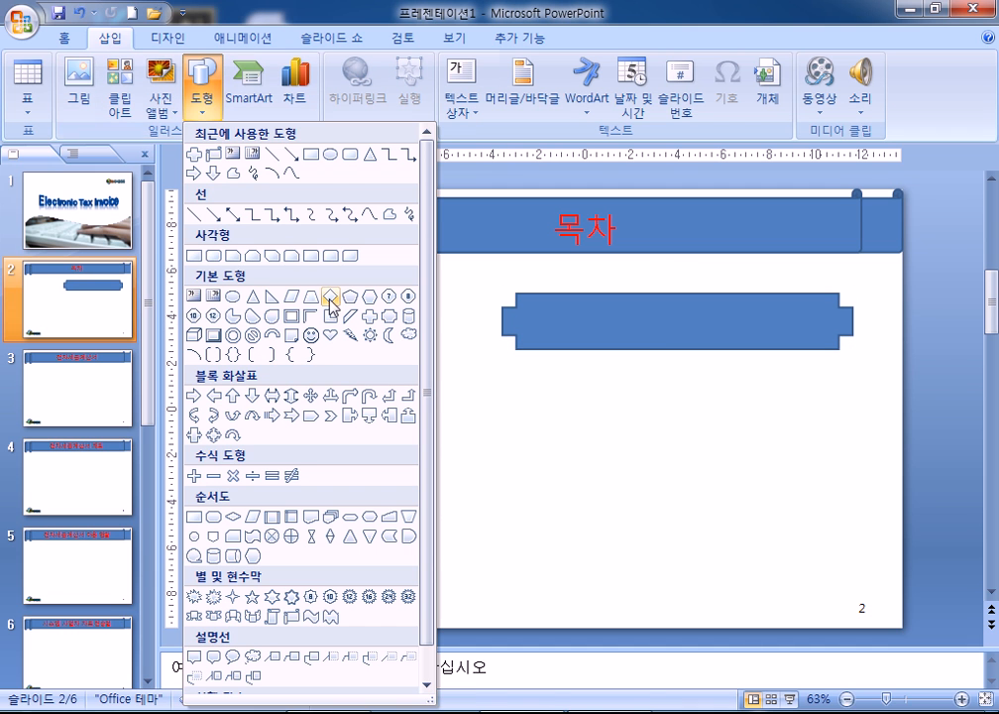
left_click(391, 318)
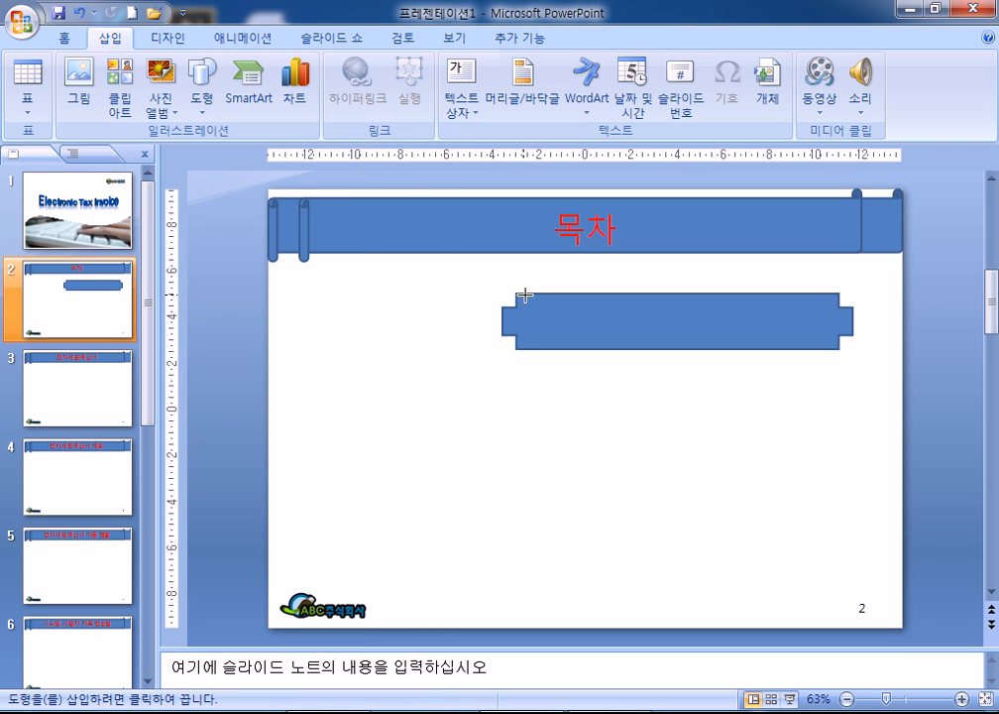
mouse_move(541, 306)
left_mouse_down()
mouse_move(581, 349)
mouse_move(525, 330)
left_mouse_up()
left_click(532, 392)
Step: Format the text of both the plaque and the cross bar as 굴림, 24 pt, in black
left_click(503, 320)
left_click(614, 334, "shift")
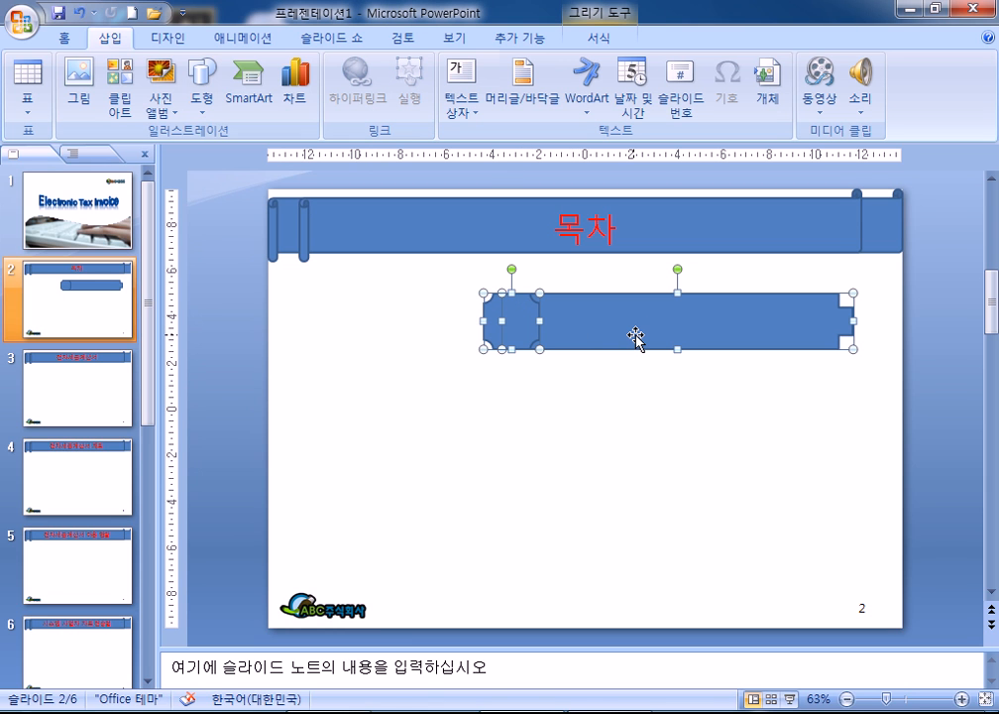
left_click(62, 38)
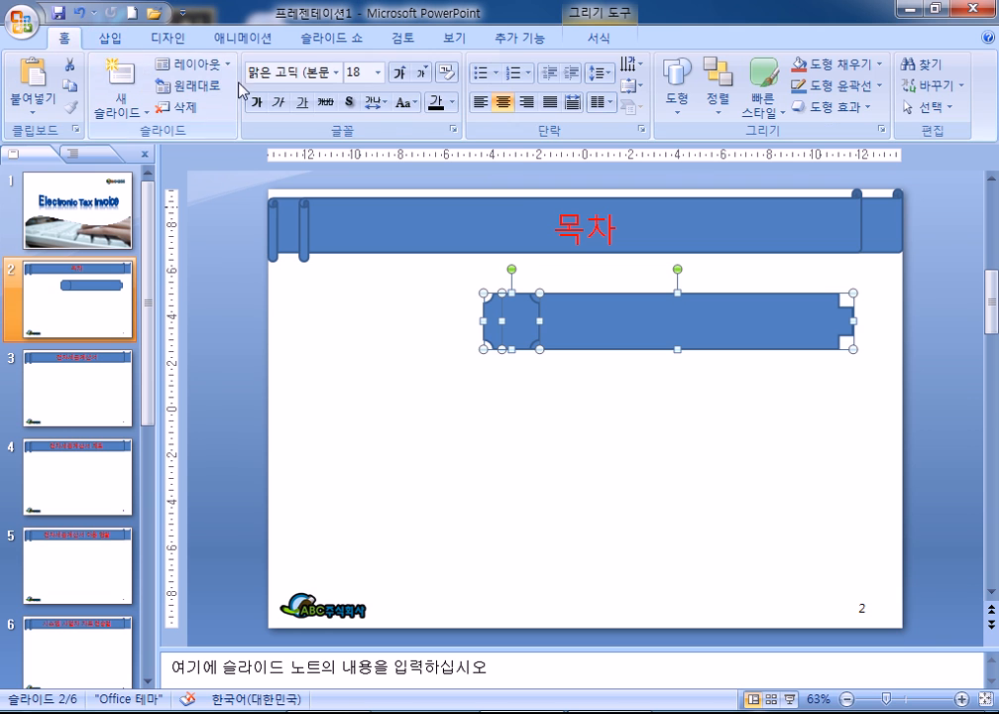
left_click(336, 73)
scroll(377, 397, "down", 5)
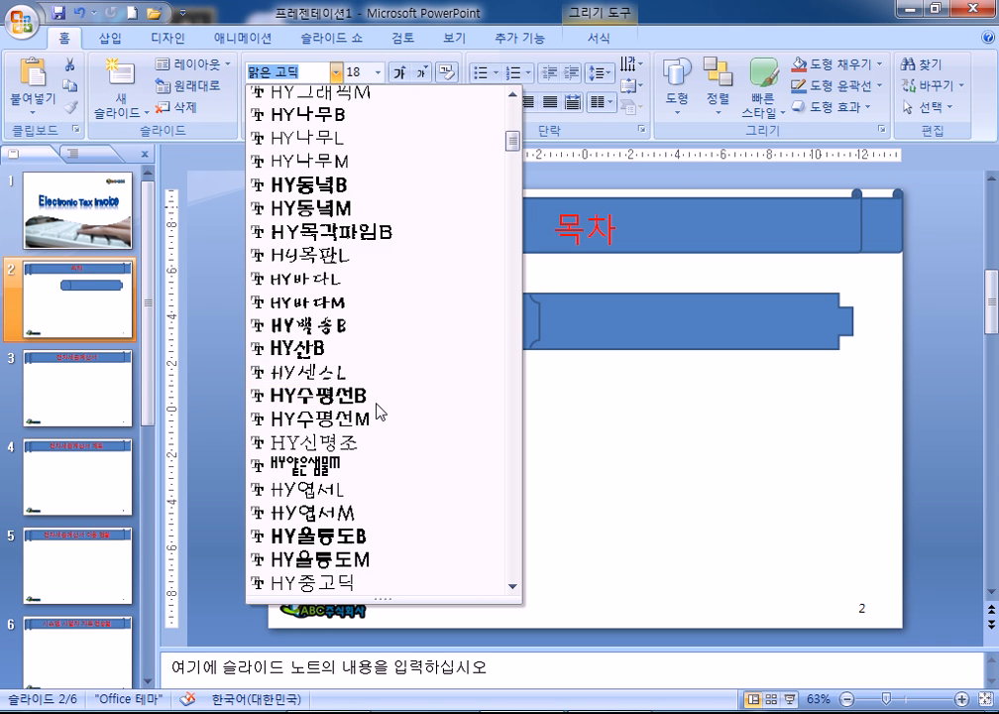
scroll(377, 412, "down", 20)
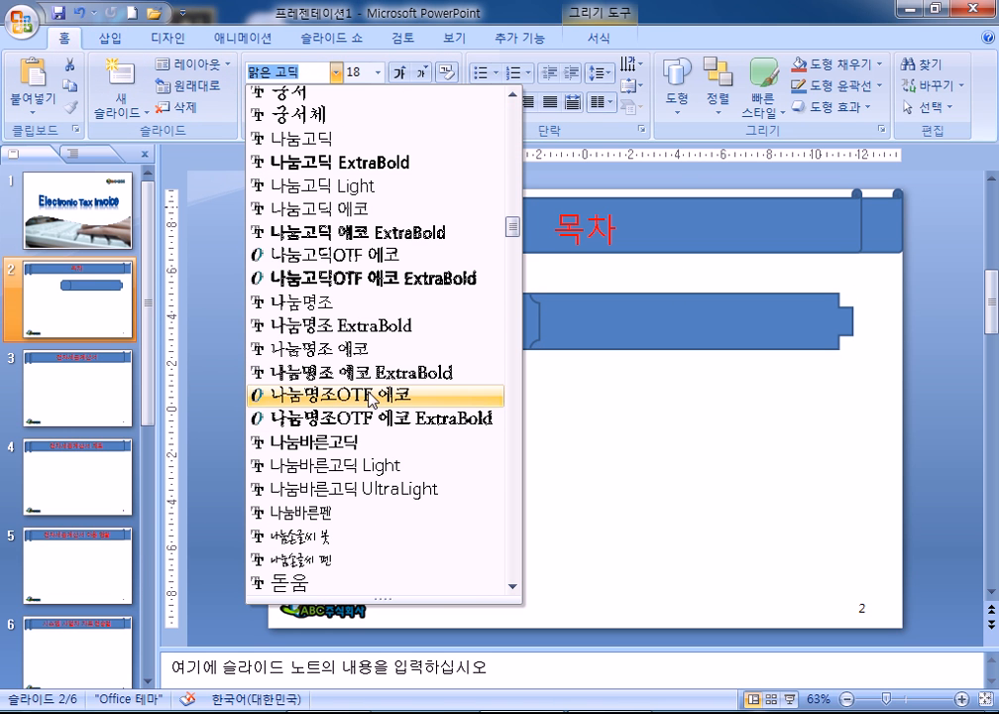
scroll(327, 238, "up", 1)
scroll(315, 155, "up", 1)
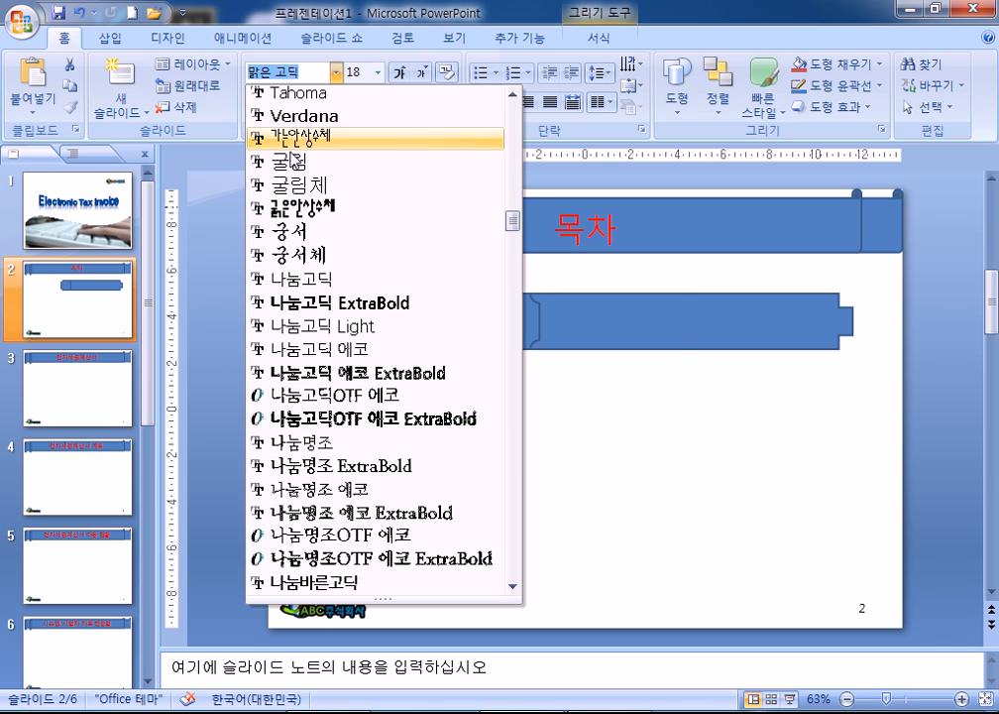
left_click(315, 156)
left_click(401, 74)
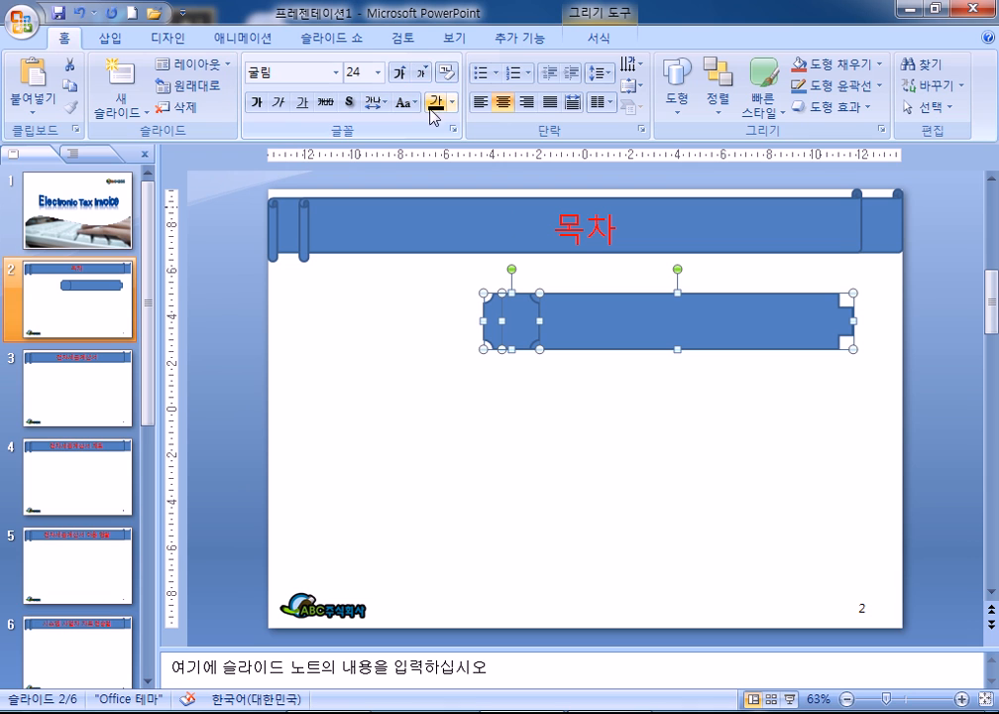
left_click(491, 396)
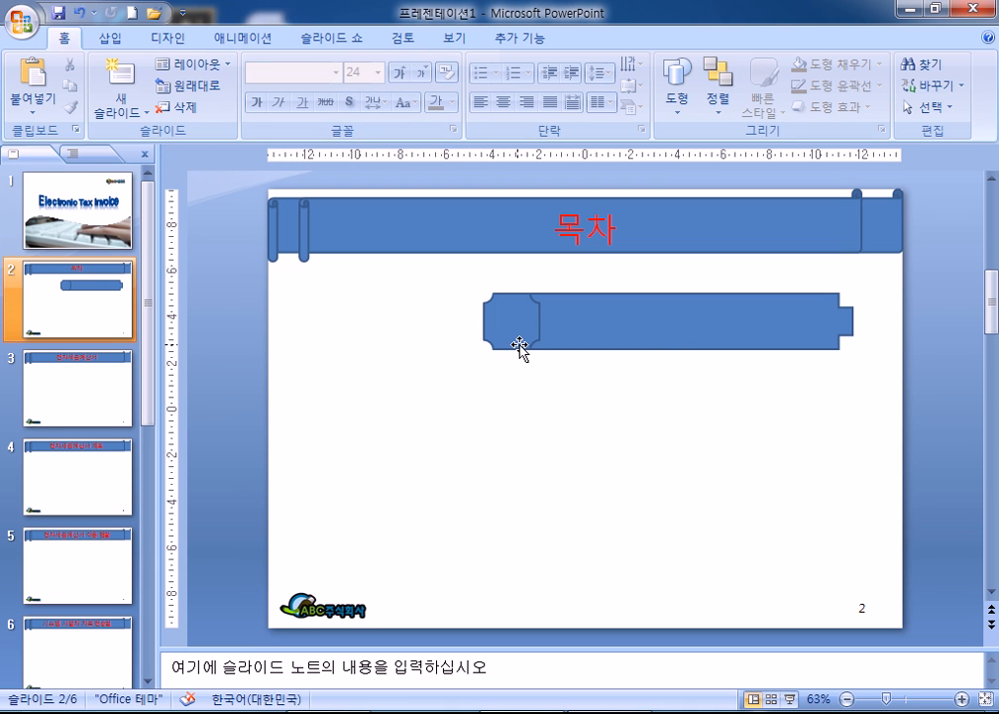
Step: Copy the plaque and cross bar pair straight down with a small gap, repeating until four evenly spaced rows fill the slide
left_click_drag(437, 271, 866, 404)
left_click_drag(721, 346, 696, 395)
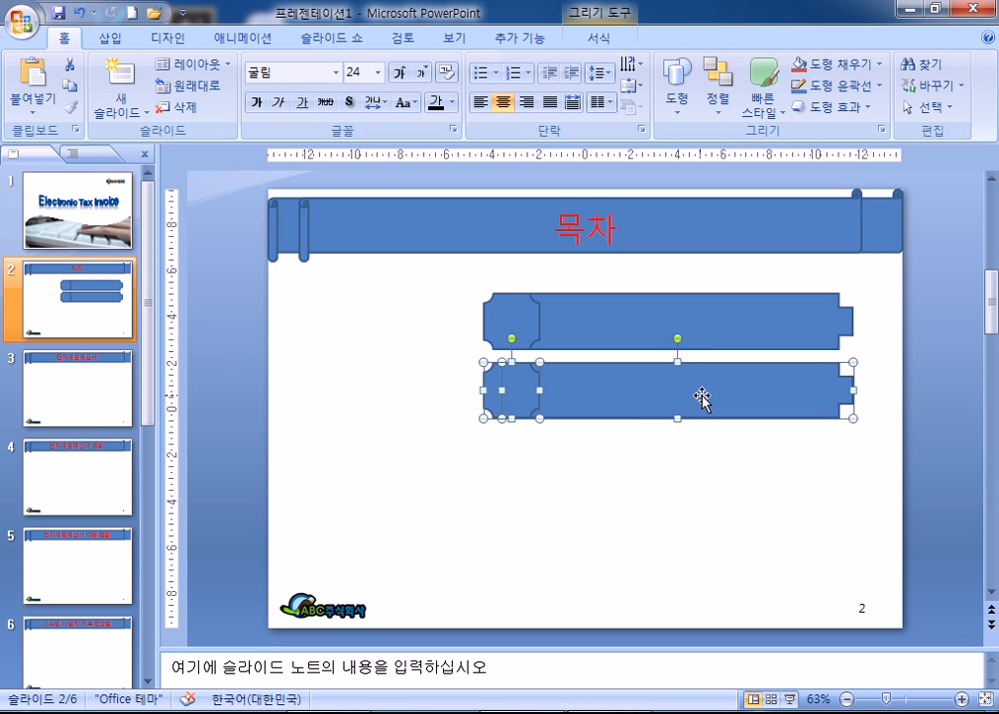
key("Down")
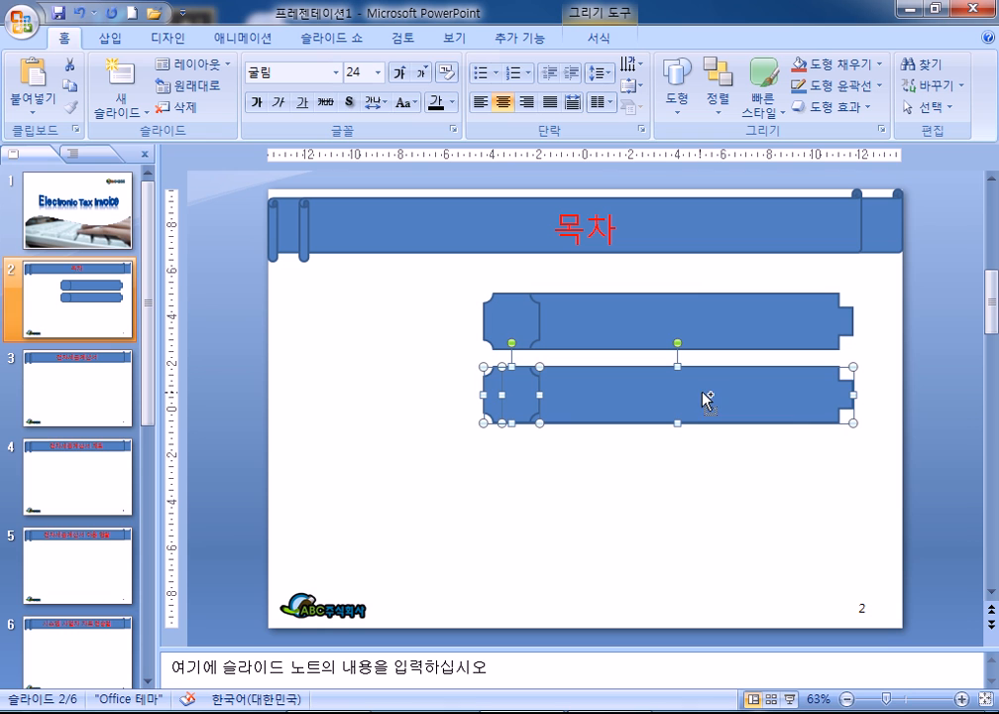
key("ctrl+d")
key("ctrl+d")
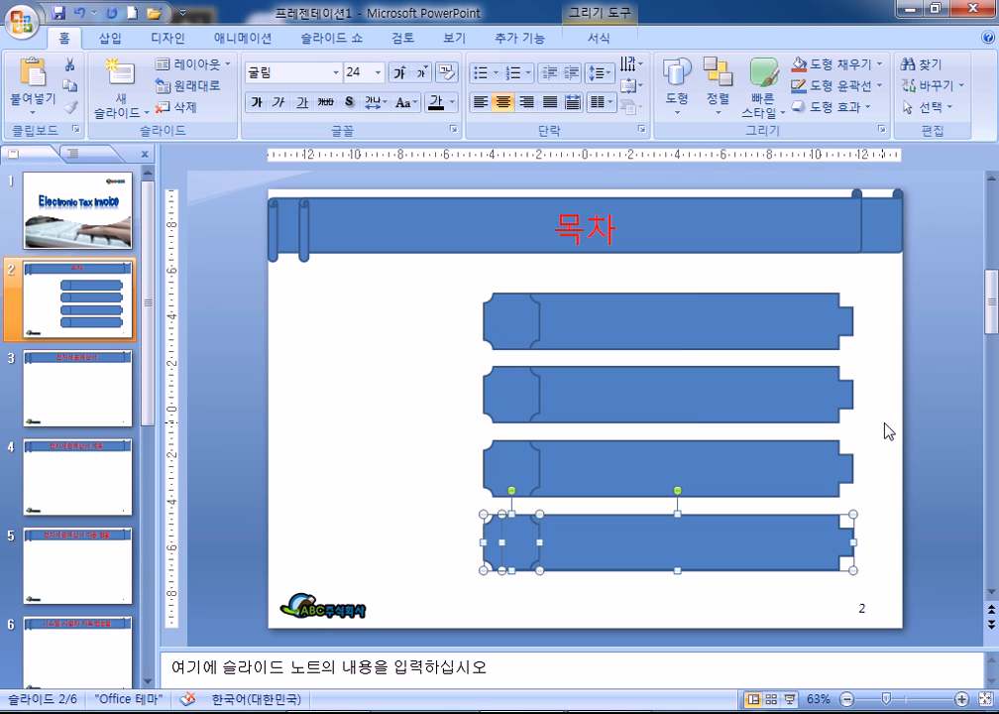
Step: Number the four plaque shapes 1, 2, 3 and 4 from top to bottom
left_click(504, 342)
type("1")
left_click(506, 414)
type("2")
left_click(512, 471)
type("3")
left_click(517, 527)
type("4")
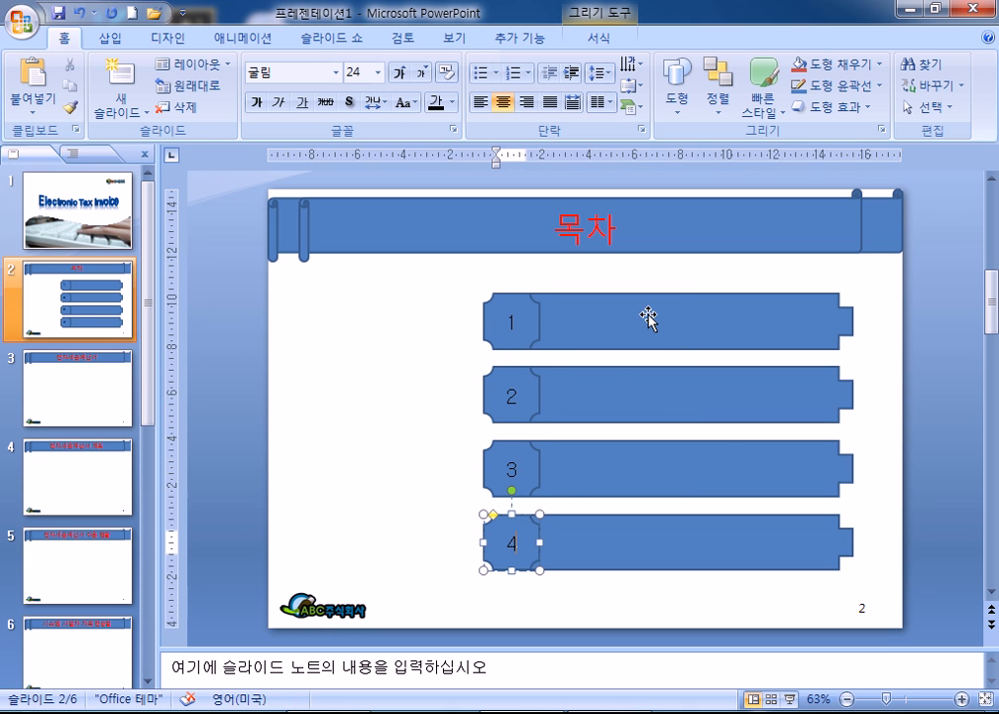
Step: Enter 전자세금계산서 in the first bar and 전자세금계산서 제도 in the second bar
left_click(699, 330)
type("전자")
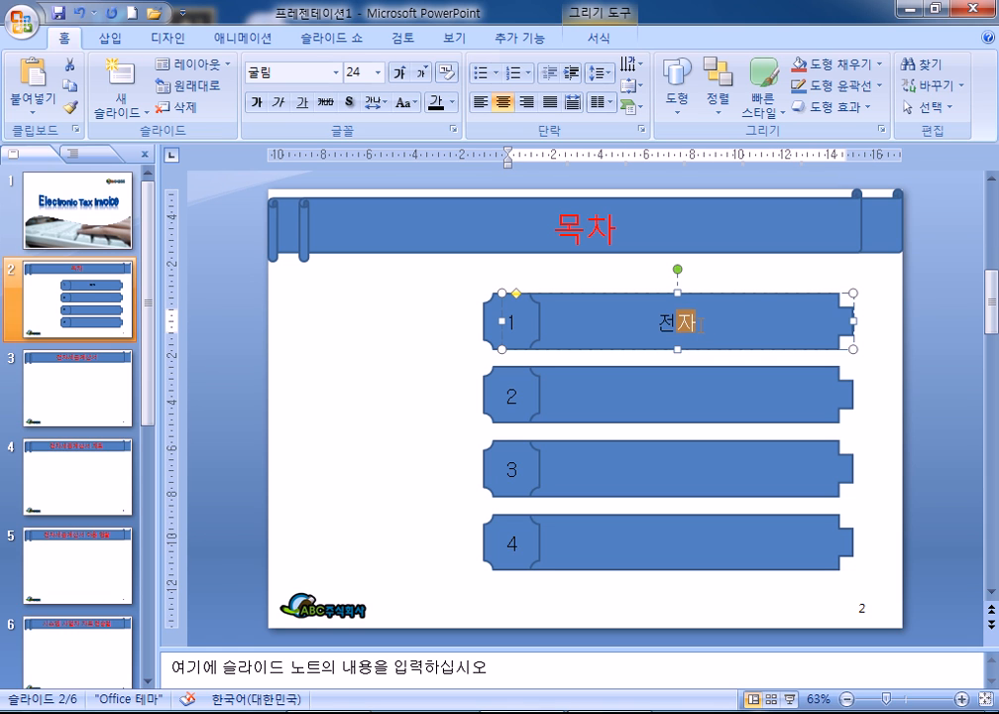
type("세금계산서")
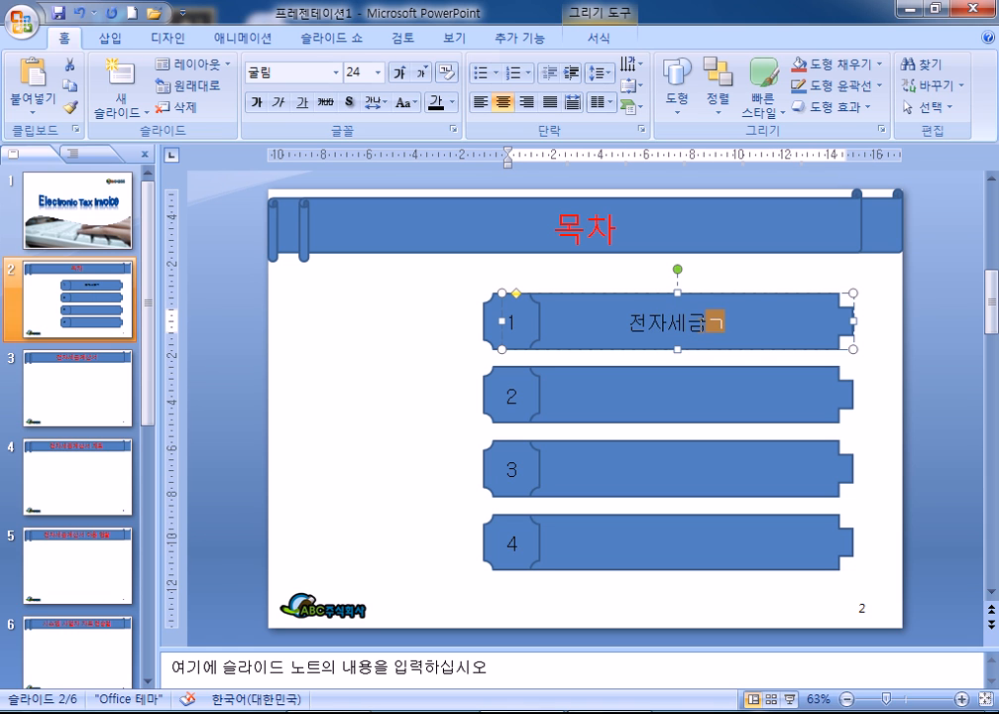
left_click(676, 404)
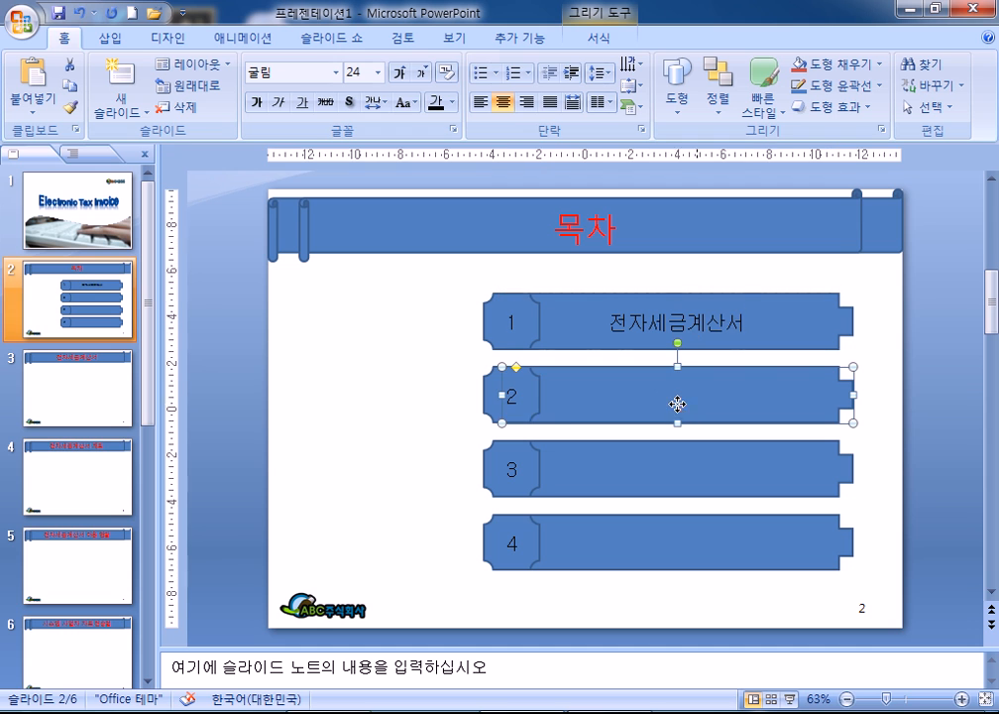
type("전자세금계사")
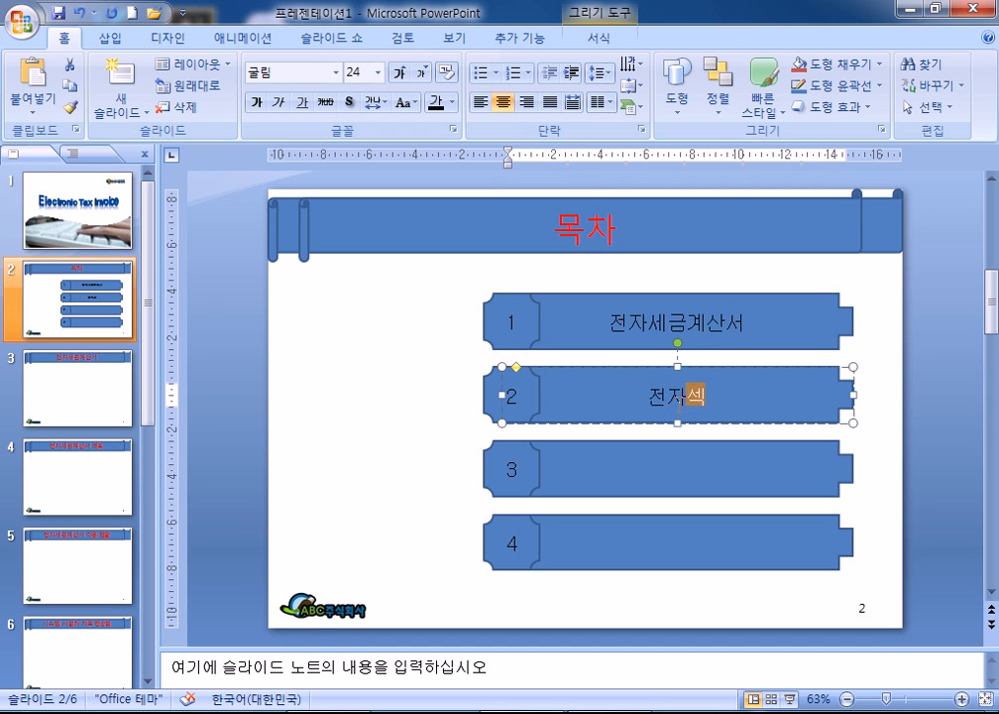
type("ㄴ서 제도")
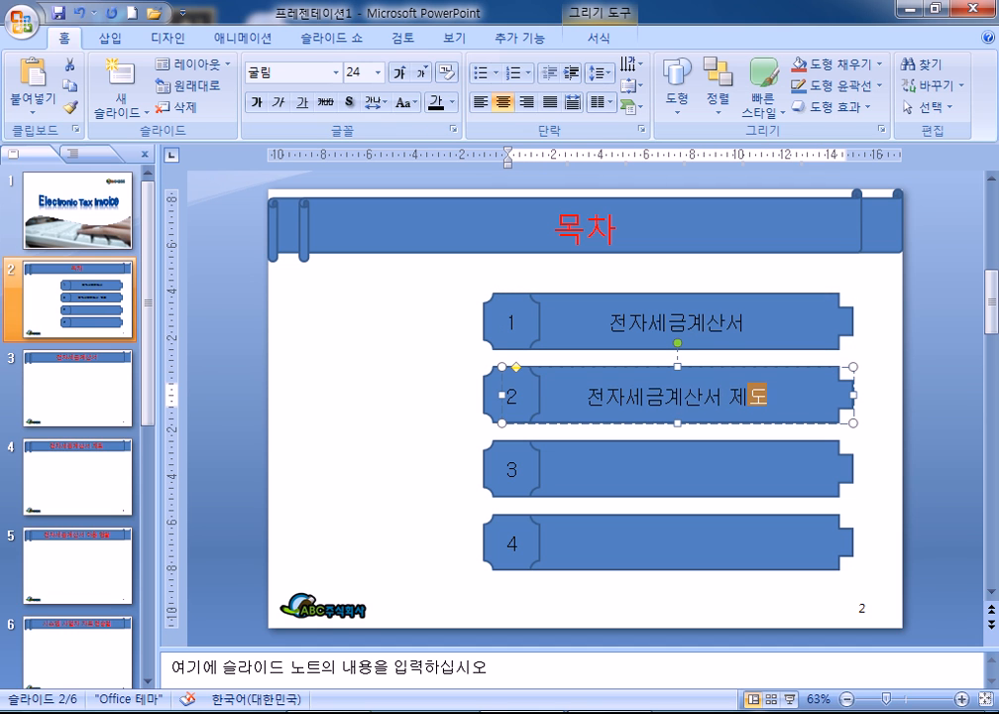
Step: Enter 전자세금계산서 이용 현황 in the third bar
left_click(685, 457)
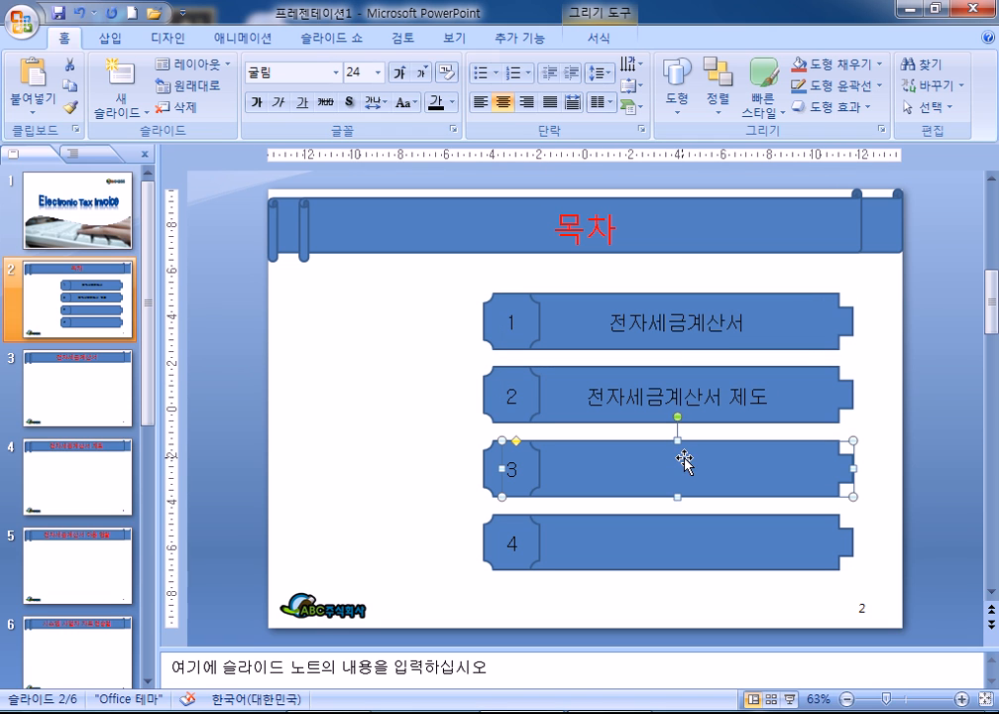
type("전자세그")
type("ㅁ")
type("ㄱ")
type("계산서 이용현")
type("화")
Step: Enter 시스템 사업자 자료 전송법 in the fourth bar
left_click(691, 535)
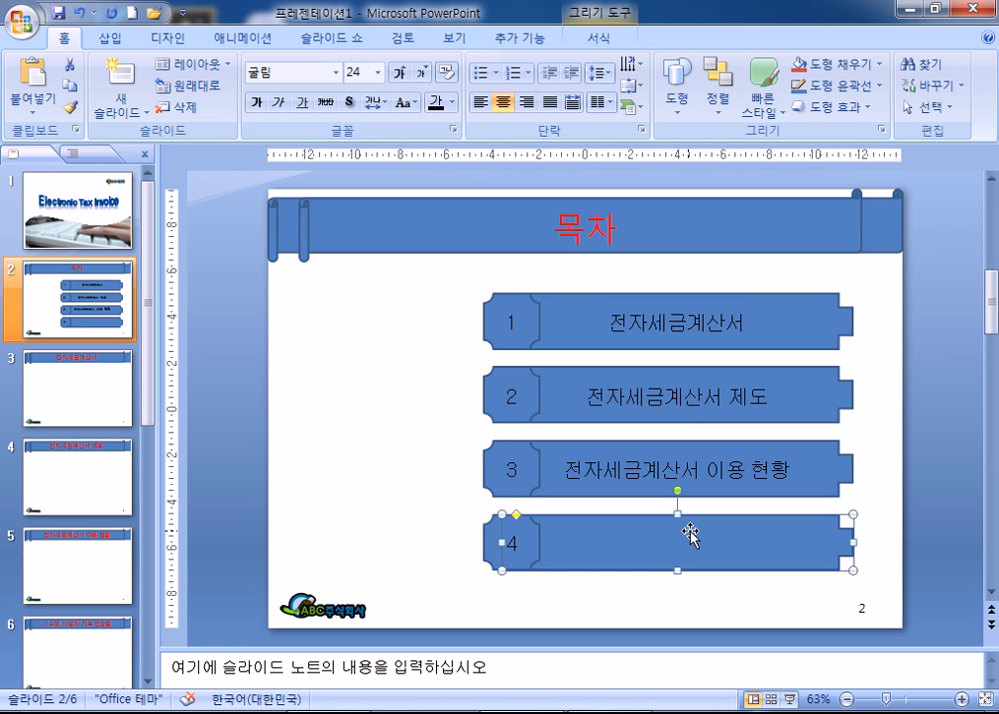
type("시스템 ㅏㅅㅇ")
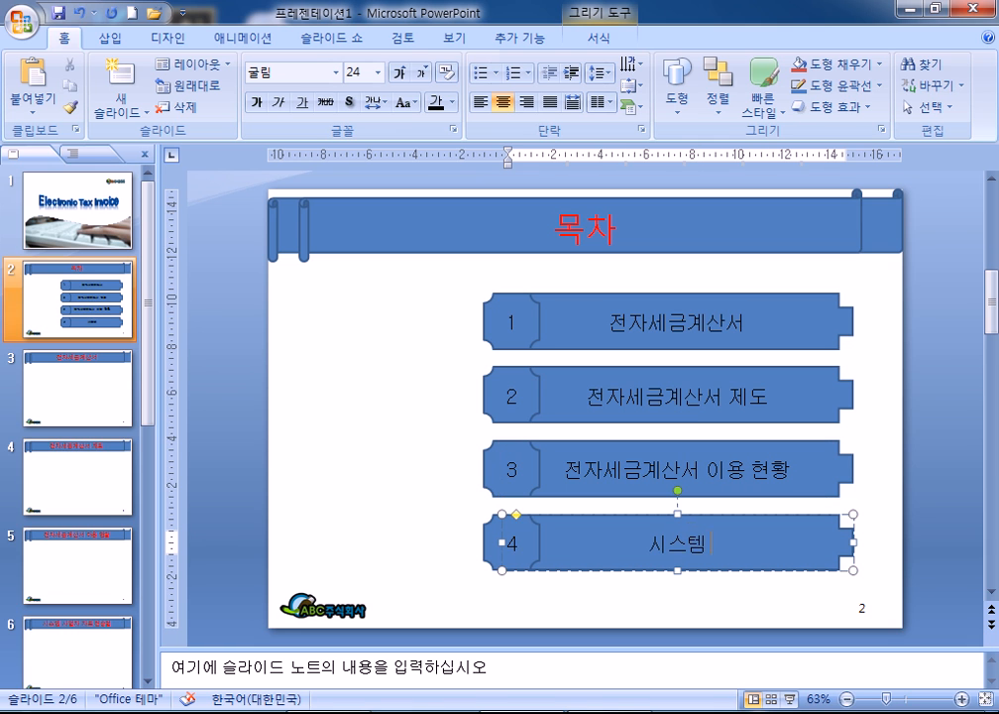
key("BackSpace")
key("BackSpace")
key("BackSpace")
type("사")
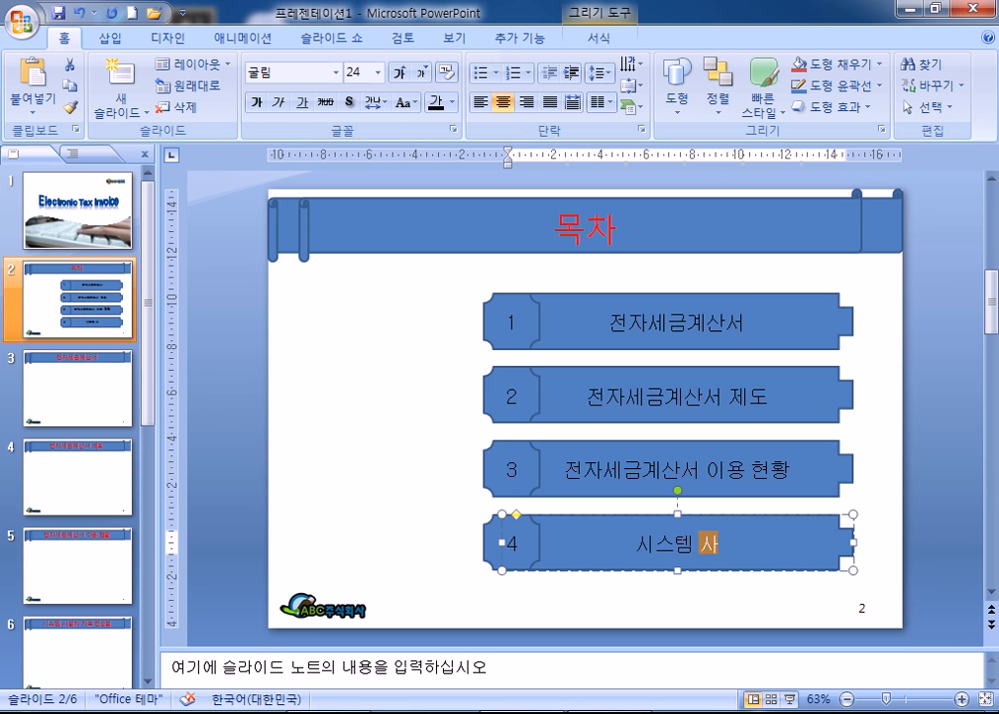
type("업자 자료 전송ㅂ")
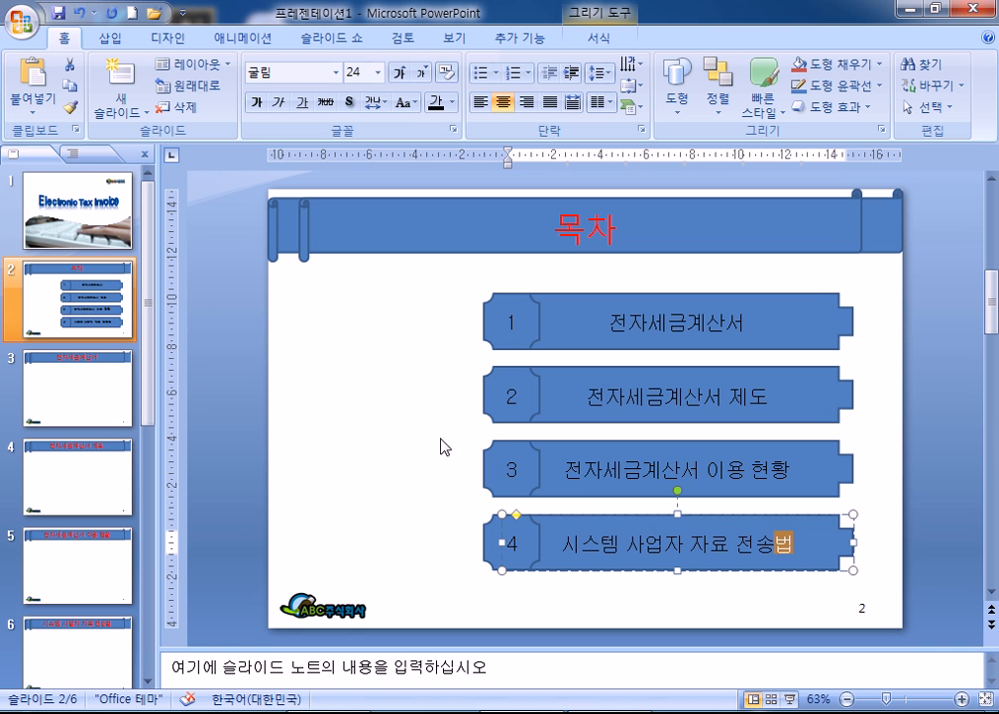
left_click(362, 399)
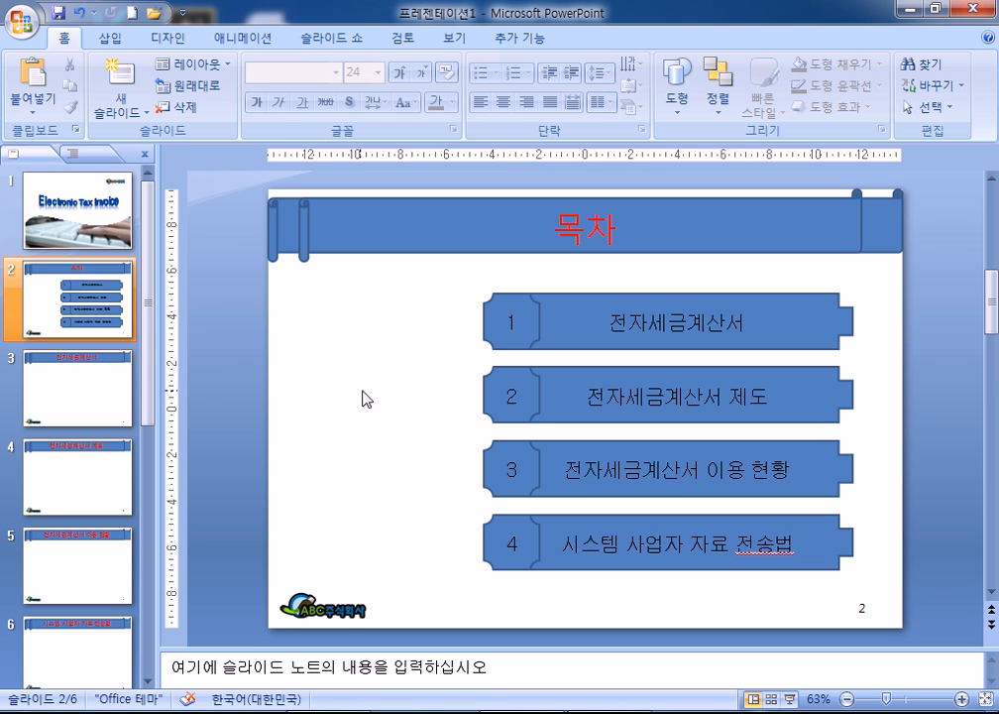
Step: Insert the picture 그림4.JPG from the ITQ Picture folder into slide 2
left_click(110, 38)
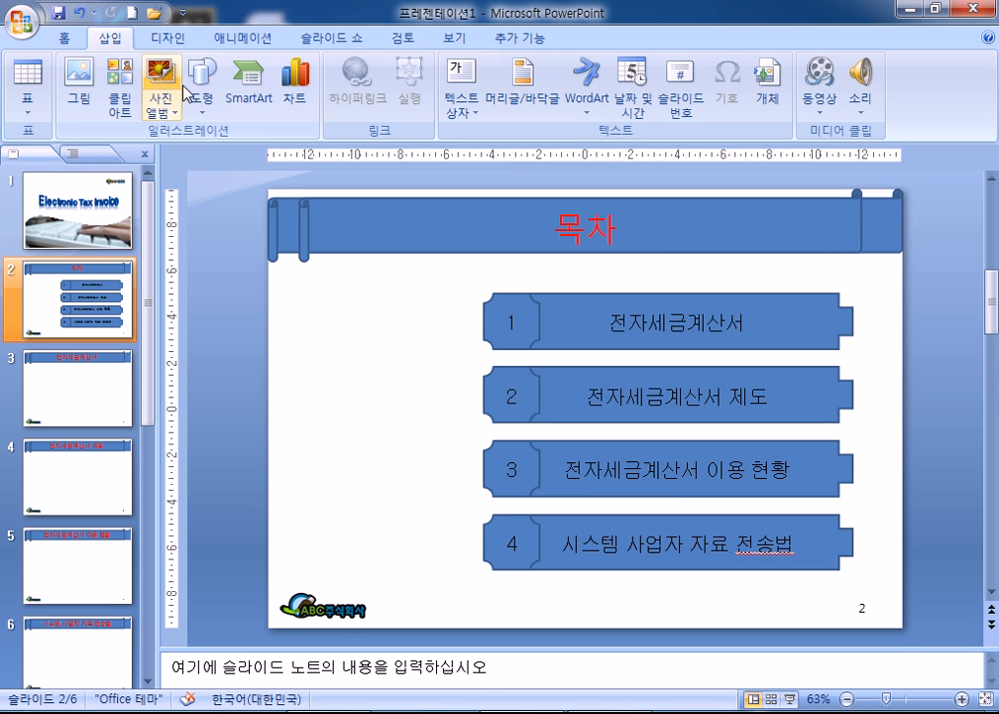
left_click(78, 84)
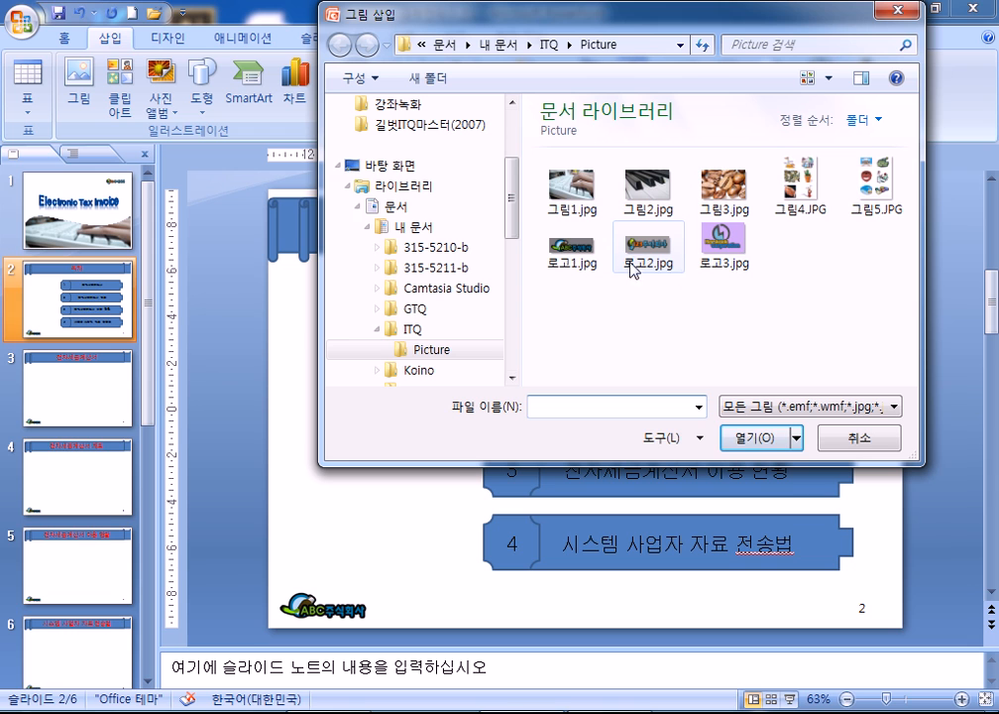
left_click(797, 189)
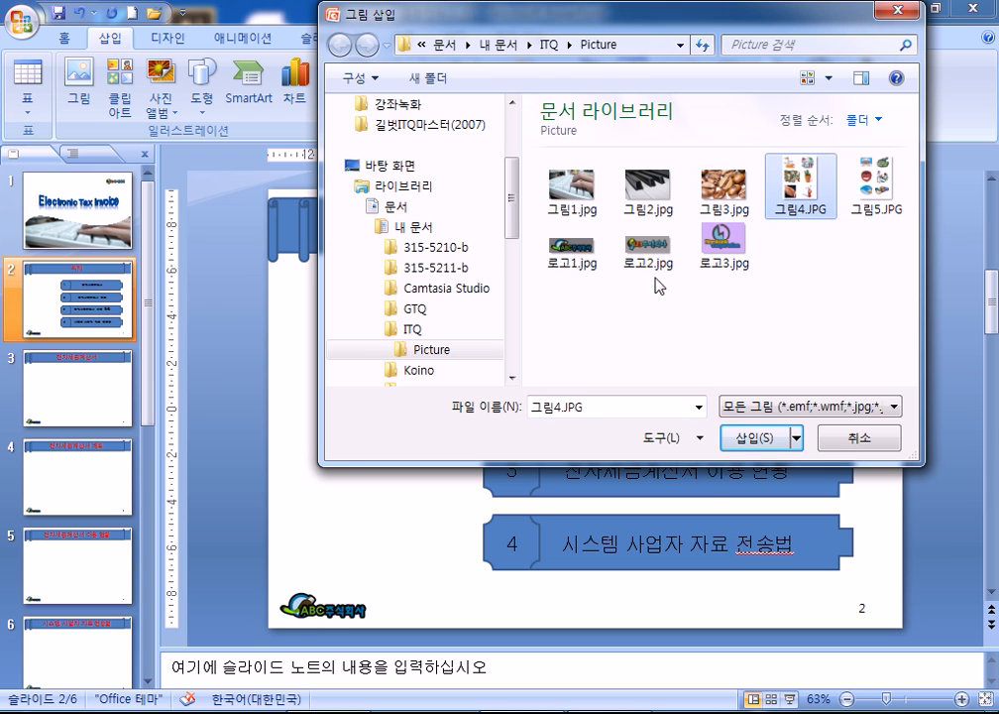
left_click(755, 438)
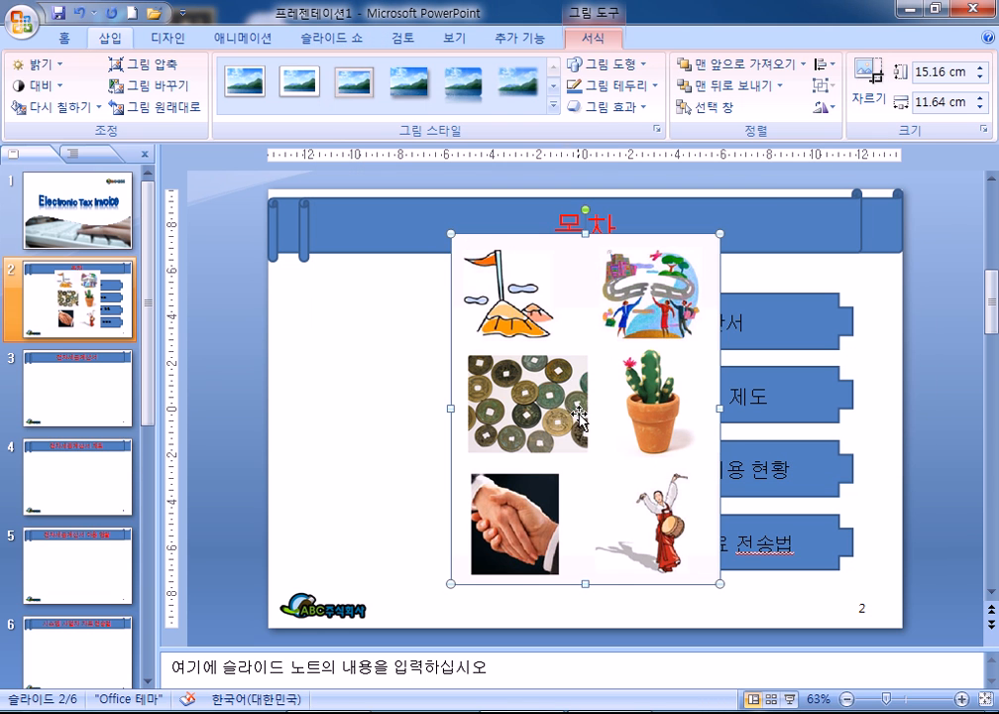
Step: Crop the inserted picture down to the old coins image in its left column
left_click(870, 87)
left_click_drag(448, 236, 467, 353)
left_click_drag(714, 580, 587, 452)
left_click(384, 457)
Step: Move the coins picture to the left of rows 3 and 4 and resize it to about 6 cm high and 6.6 cm wide
left_click_drag(515, 413, 397, 536)
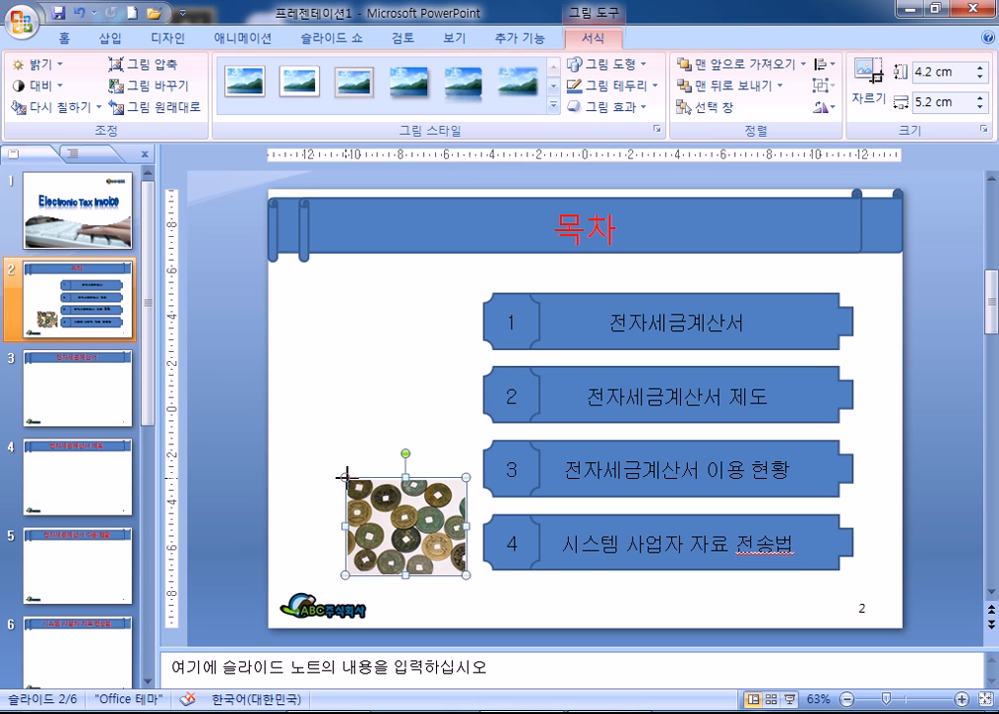
left_click_drag(346, 476, 295, 435)
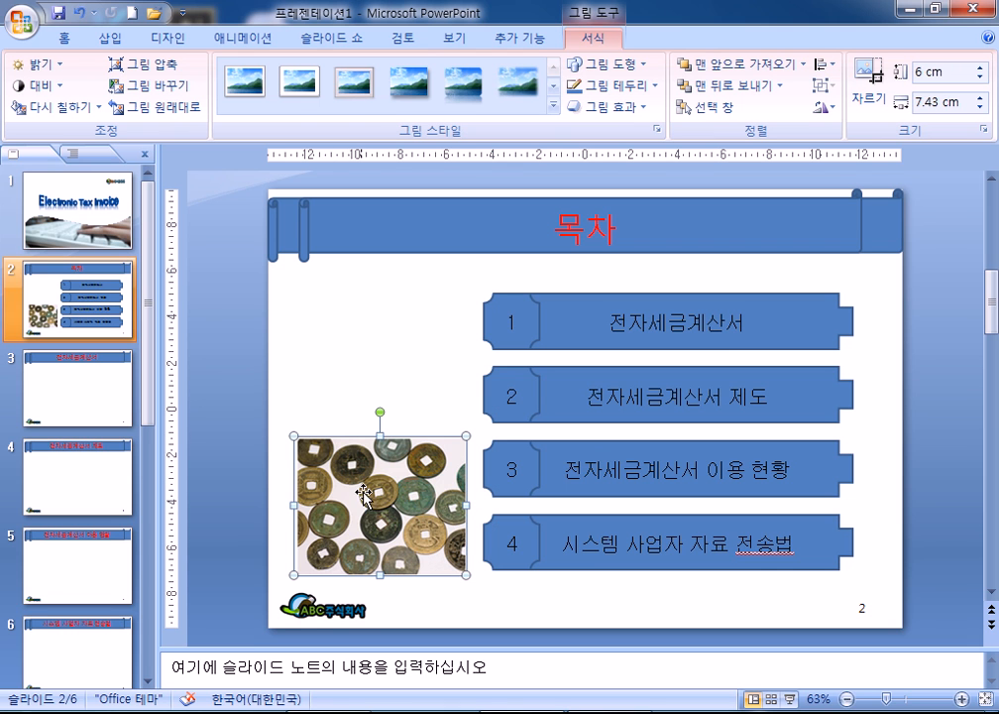
left_click_drag(294, 505, 313, 504)
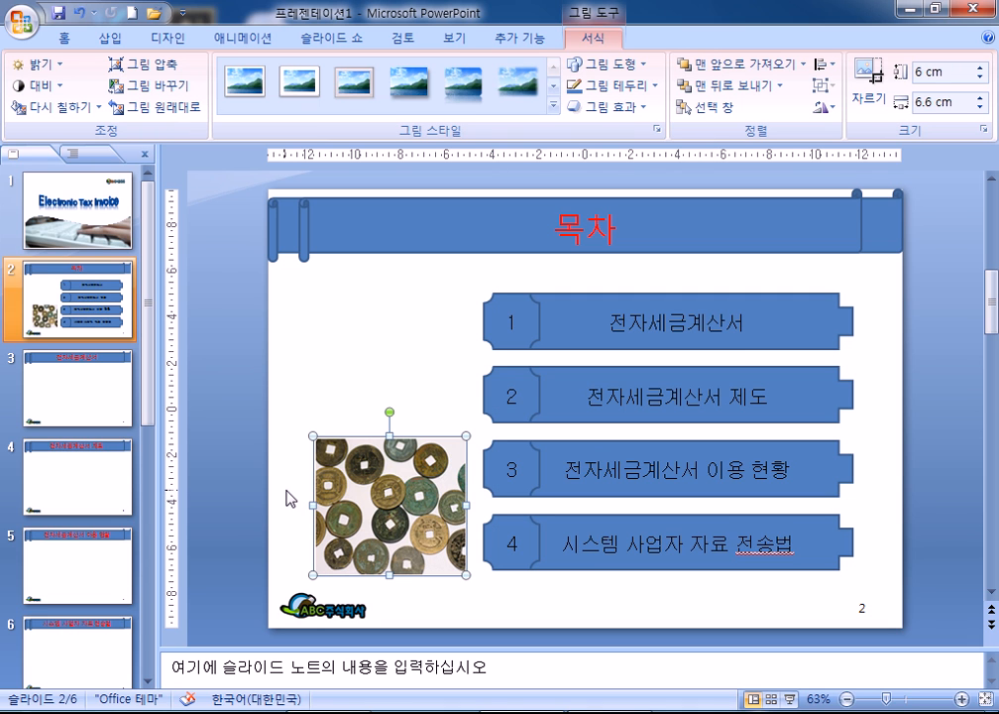
Step: Select all four cross bars and shorten them together slightly from their left edges
left_click_drag(466, 279, 596, 354)
left_click(603, 324)
left_click(602, 400, "shift")
left_click(598, 486, "shift")
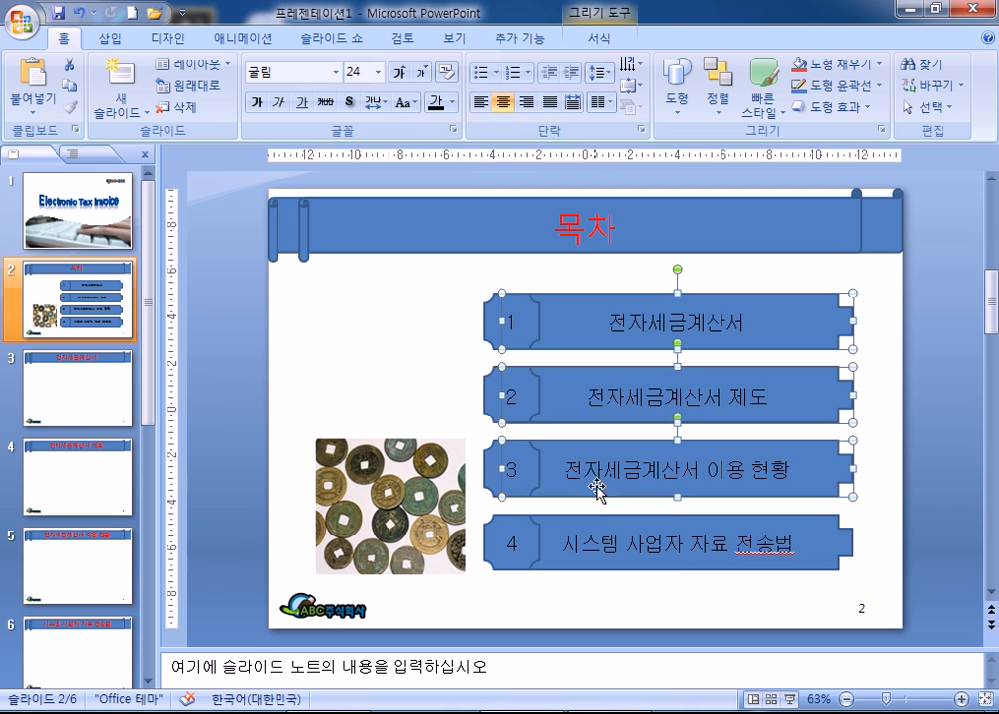
left_click(598, 525, "shift")
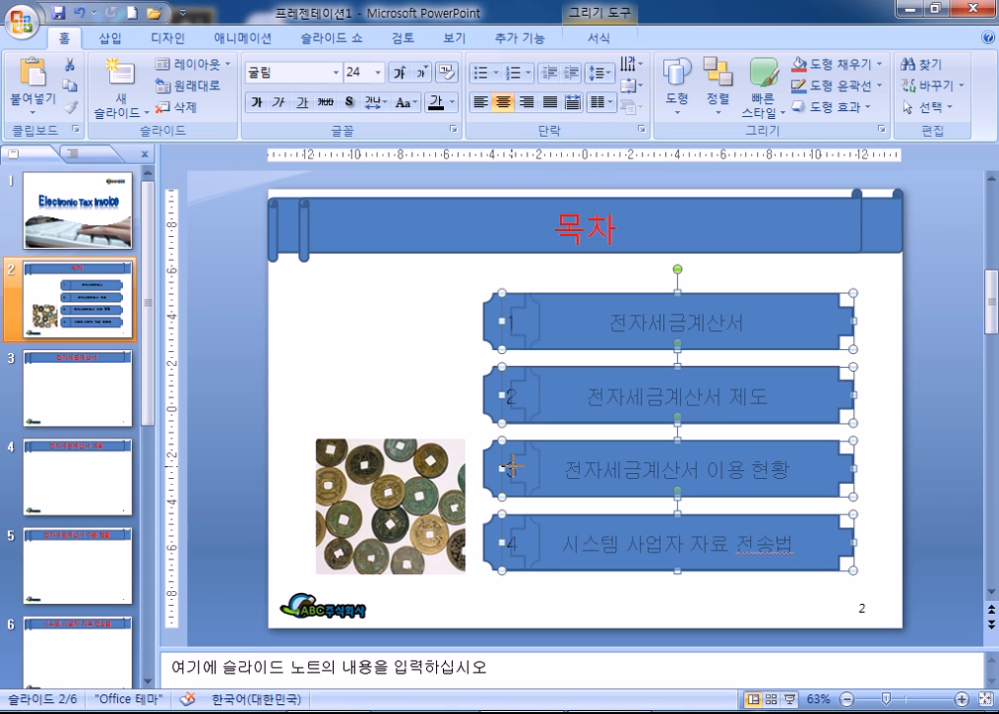
left_click(472, 285)
Step: Nudge the four numbered plaque shapes together slightly to the right
left_click_drag(469, 279, 573, 607)
key("Right")
key("Right")
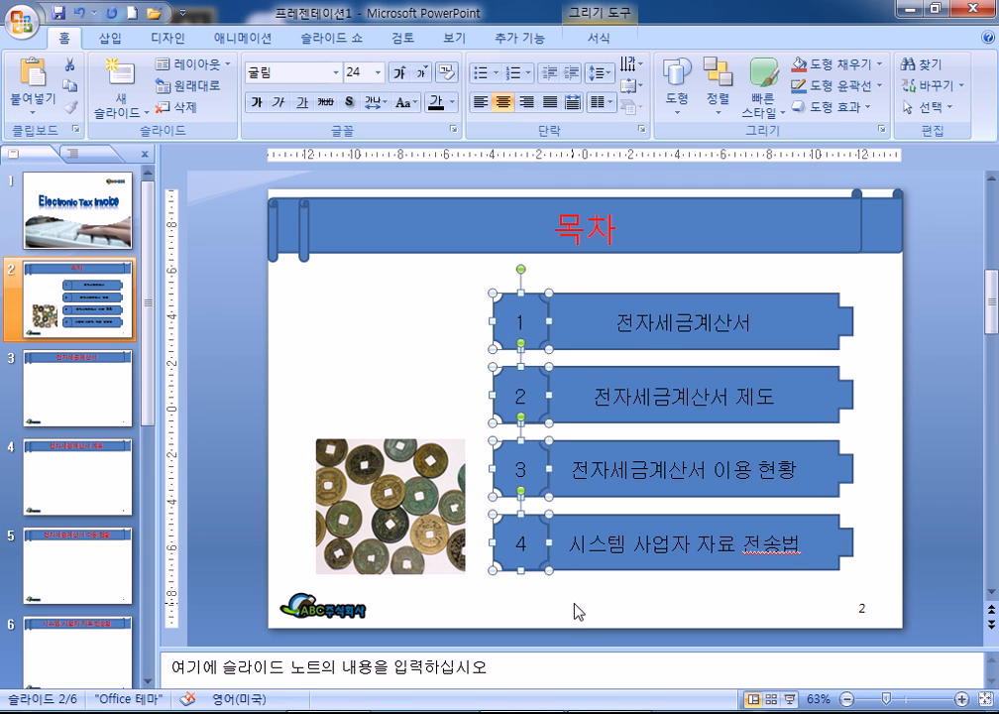
left_click(578, 611)
Step: Nudge the coins picture slightly to the right, closer to the numbered rows
left_click(451, 526)
key("Right")
key("Right")
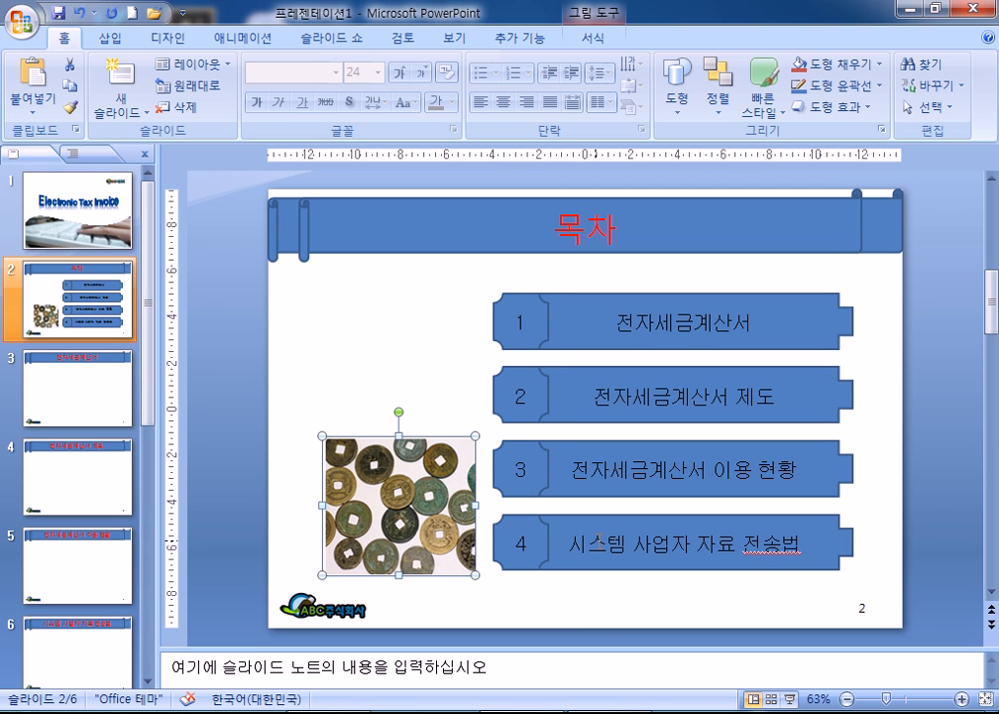
Step: Nudge the coins picture a little further right beside rows 3 and 4
key("Right")
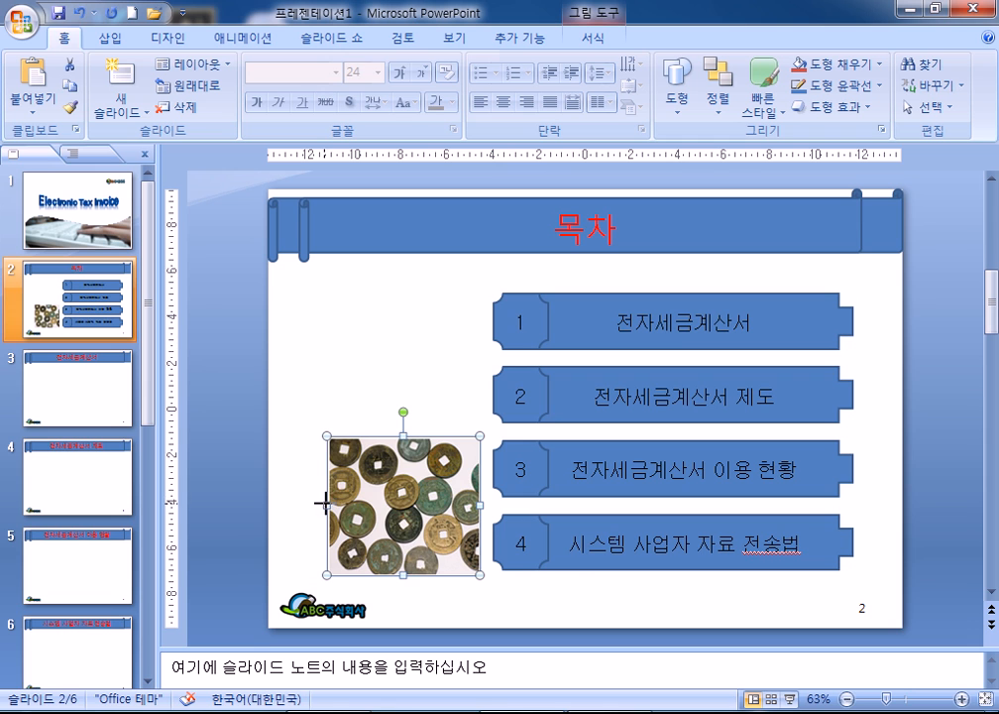
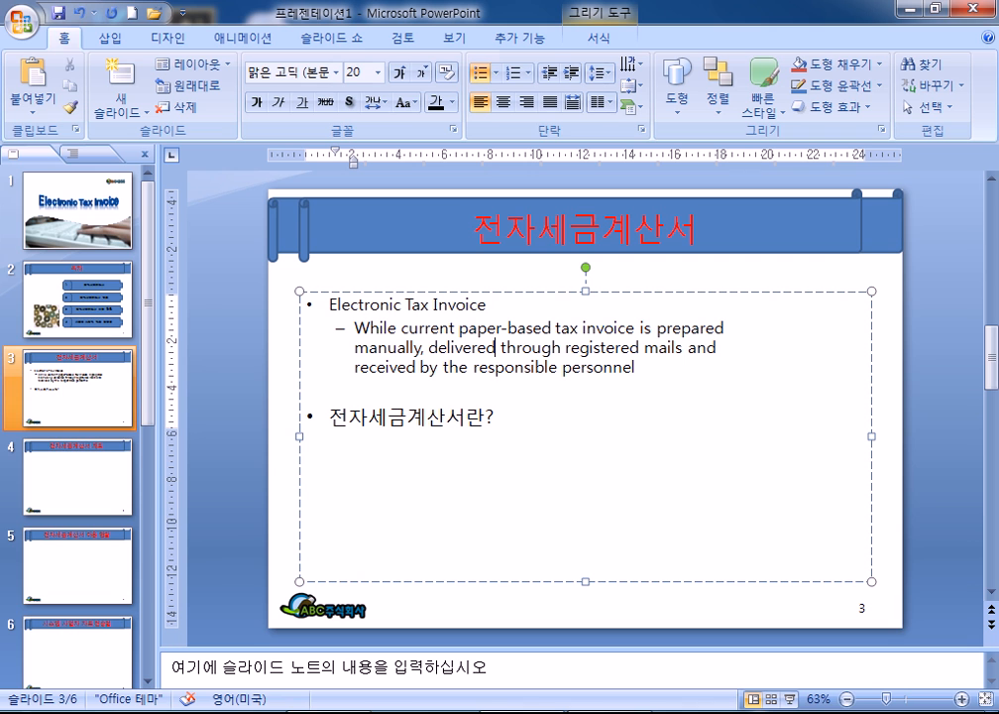
Step: Change the bullet of the "Electronic Tax Invoice" heading on slide 3 to the four-diamond symbol
left_click(336, 311)
right_click(335, 305)
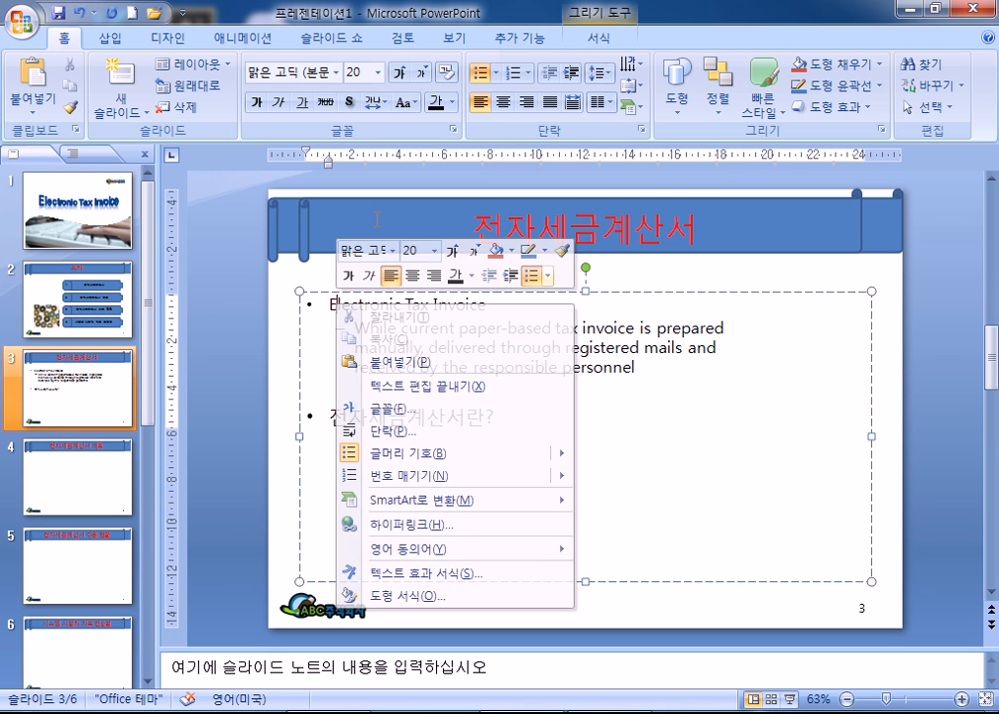
left_click(497, 73)
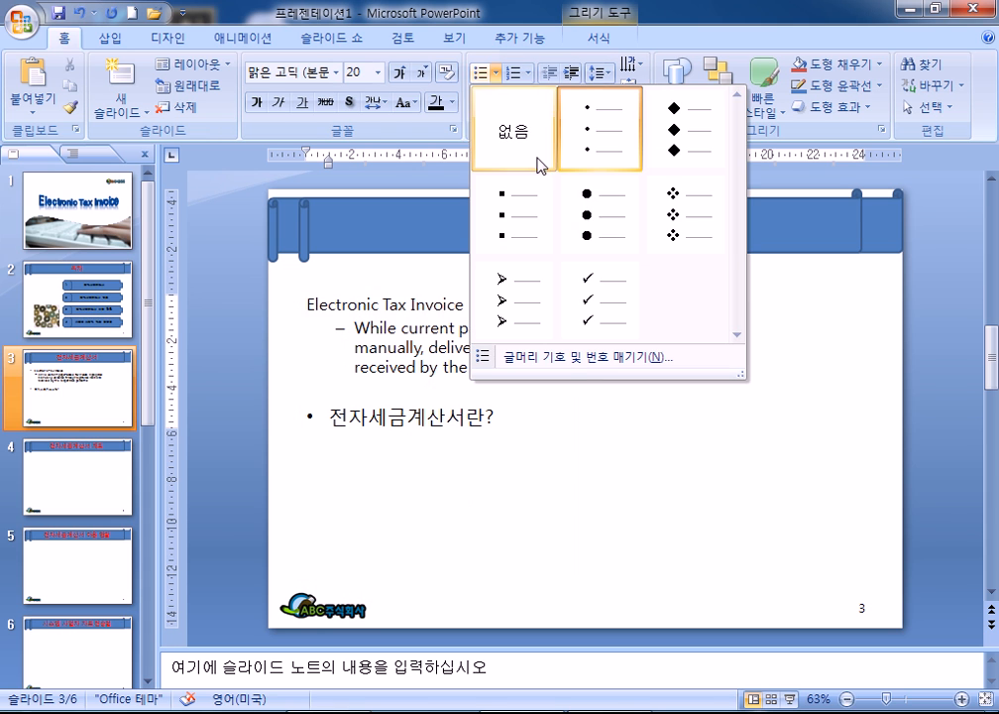
left_click(684, 214)
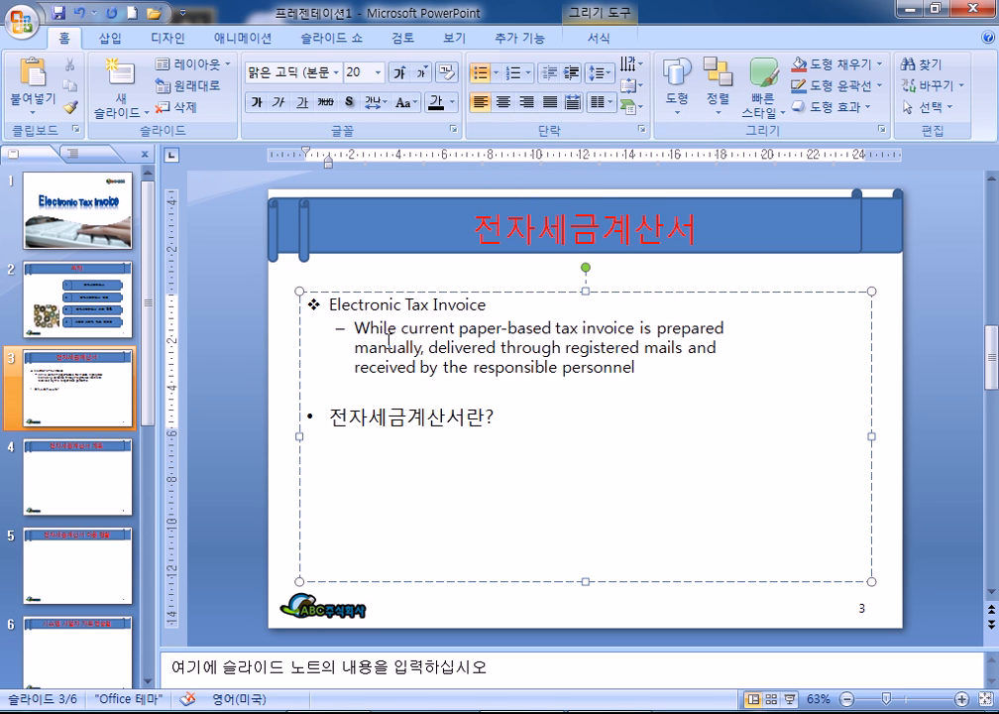
left_click(347, 328)
left_click(493, 73)
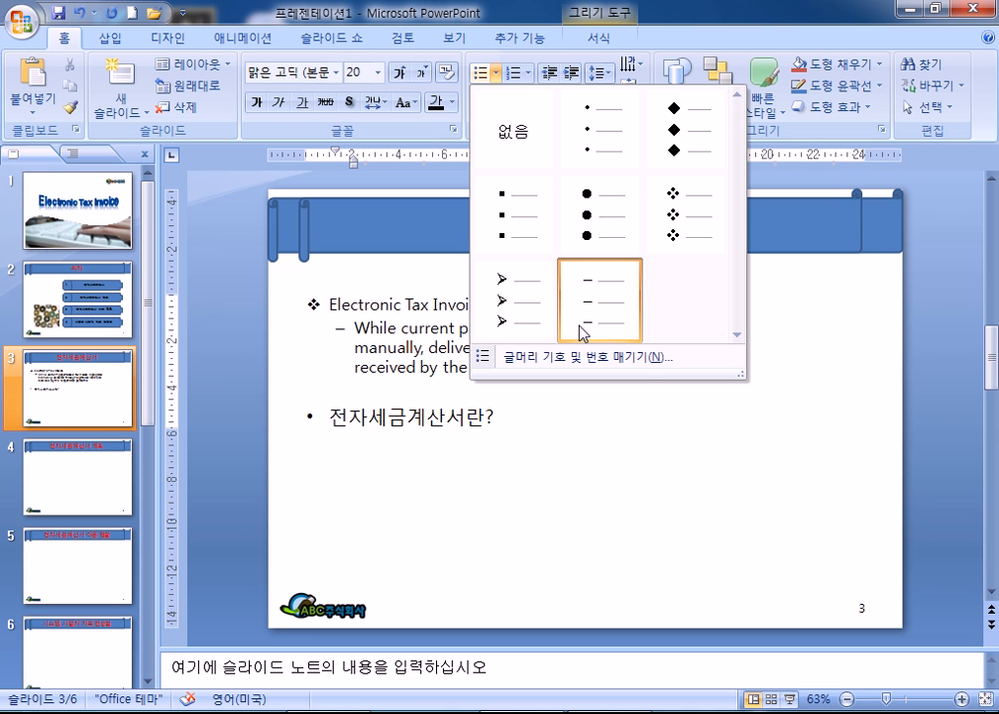
left_click(353, 399)
Step: Under "전자세금계산서란?" add the second-level item "종이로 주고받게 되어 있는 세금계산서를 인터넷을 통해 주고받을 수 있도록 구현한 거래 방식", with a line break before "도록"
left_click(524, 425)
key("Return")
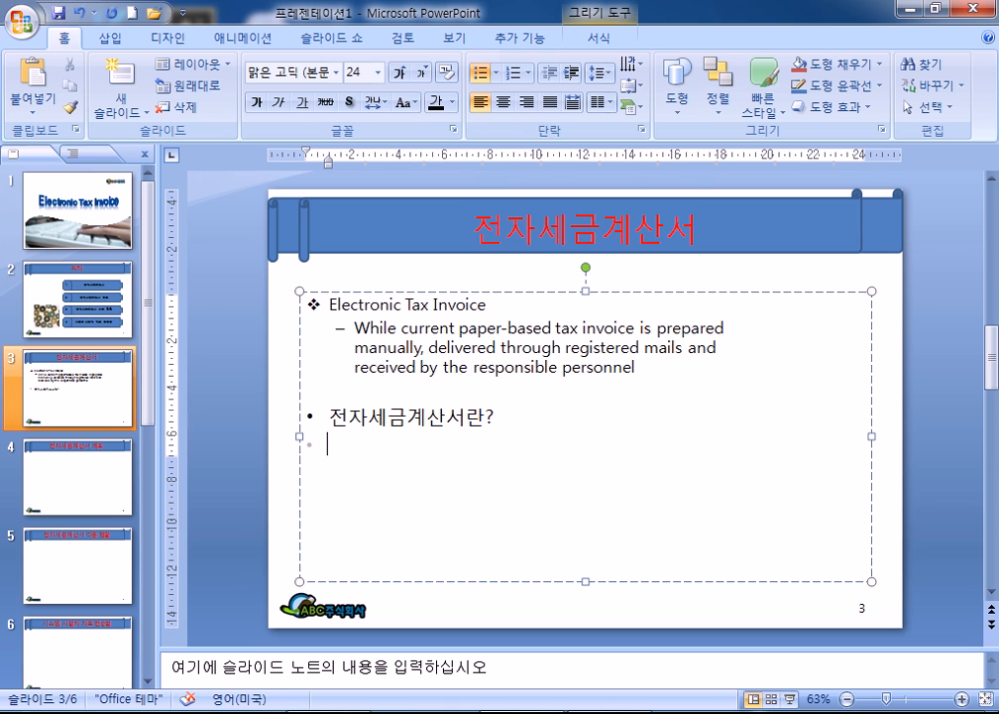
type("ㅈ")
key("BackSpace")
key("Tab")
type("종이로 죽")
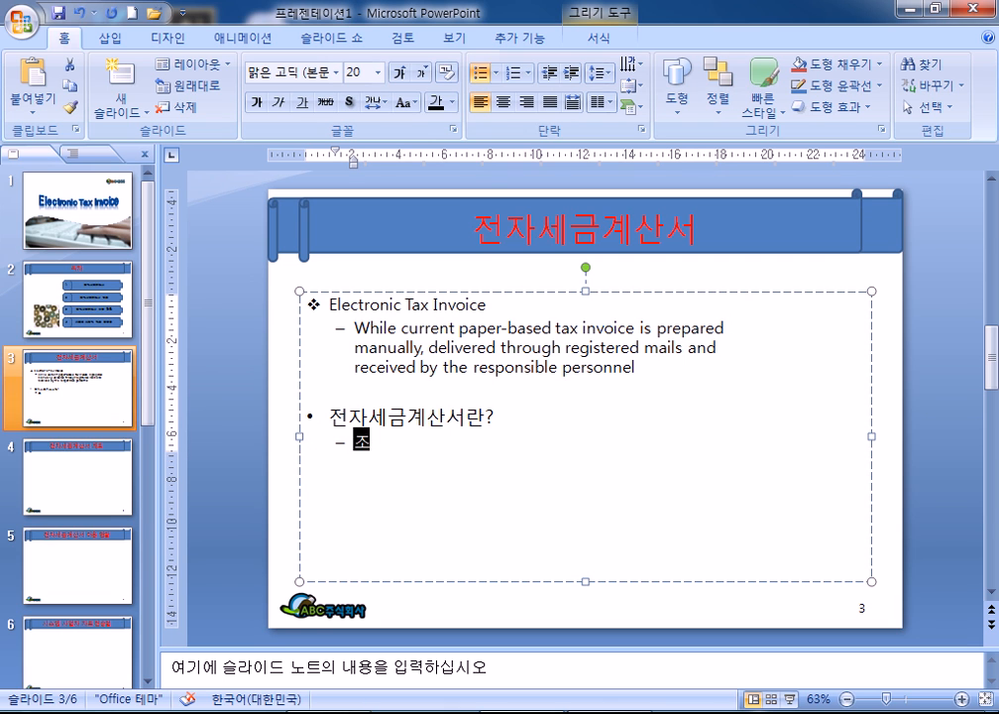
type("고받게 되어 ㅇ")
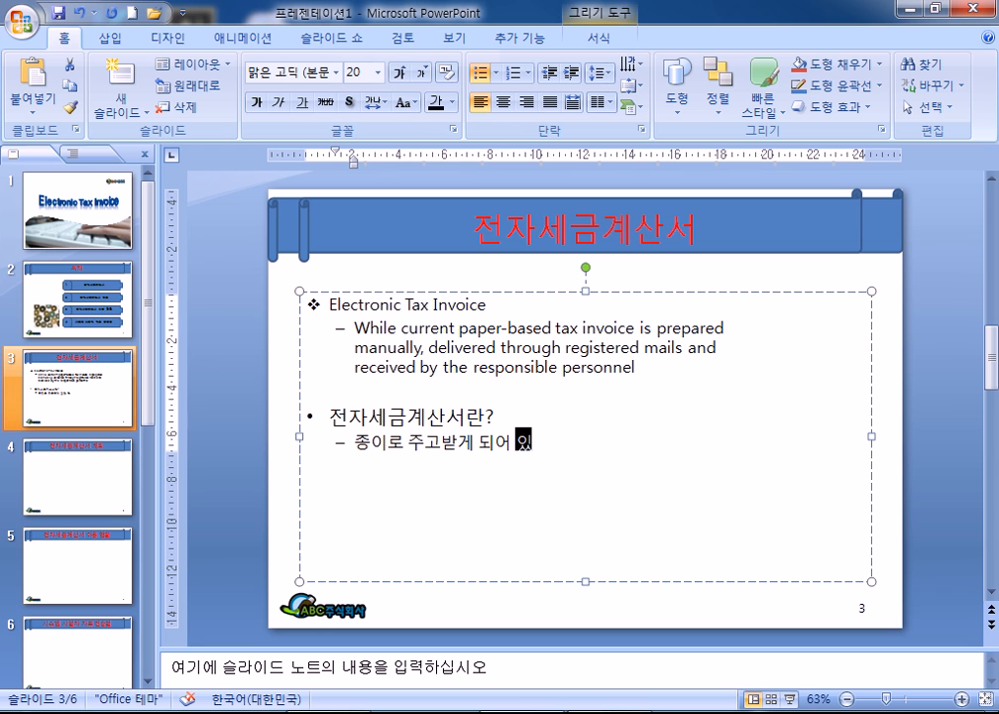
type("는 세금계산서를 인터넷ㅇ을 통해 주고받을 수 있")
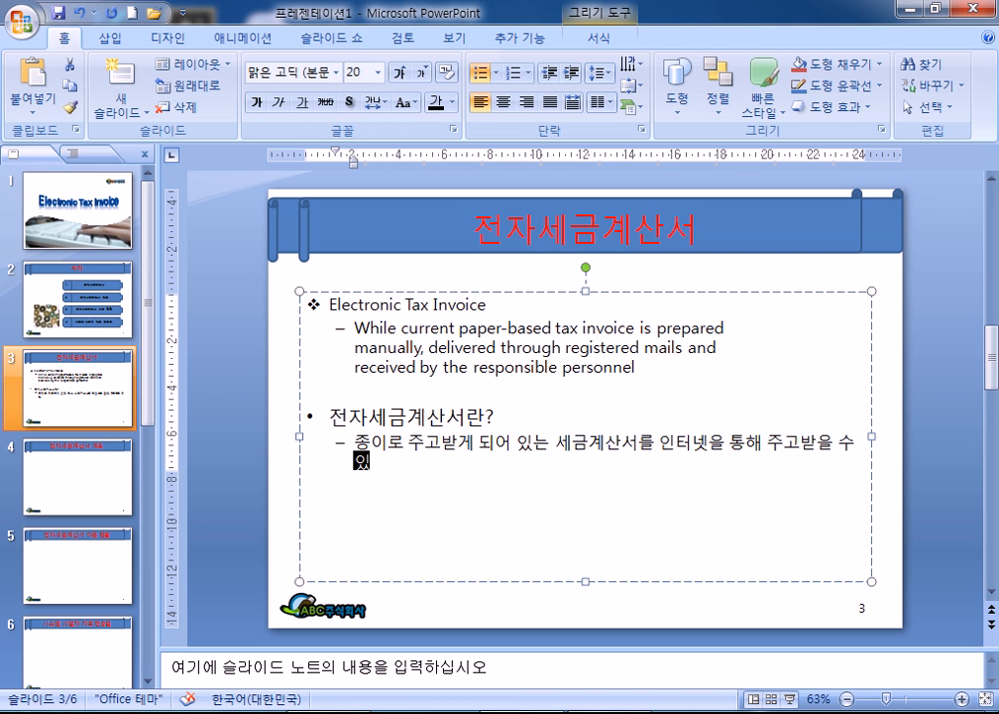
key("shift+Return")
type("도로")
type(" 구현한 걸")
type("래 방식")
Step: Add another second-level item reading "재화 등을 공급하고 이에 대해 부가가치세를 포함해 거래했다는 사실을 전자상으로 확인하는 문서"
key("Return")
type("ㅈ재화 등을 공급하고 이에 대")
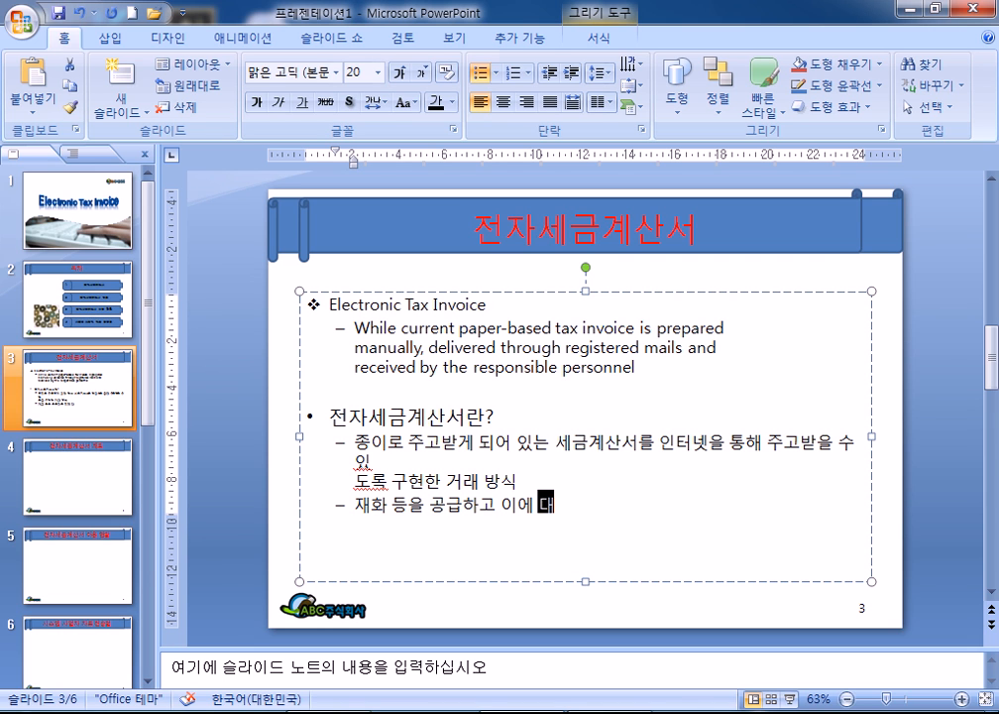
type("해 부과")
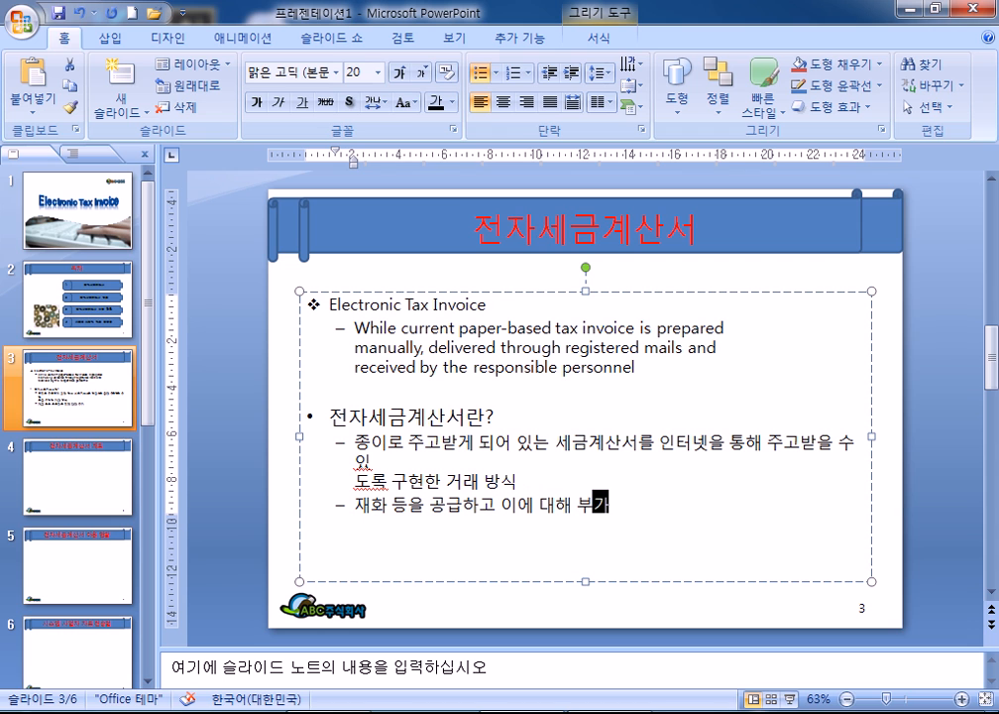
type("가치세를 포하")
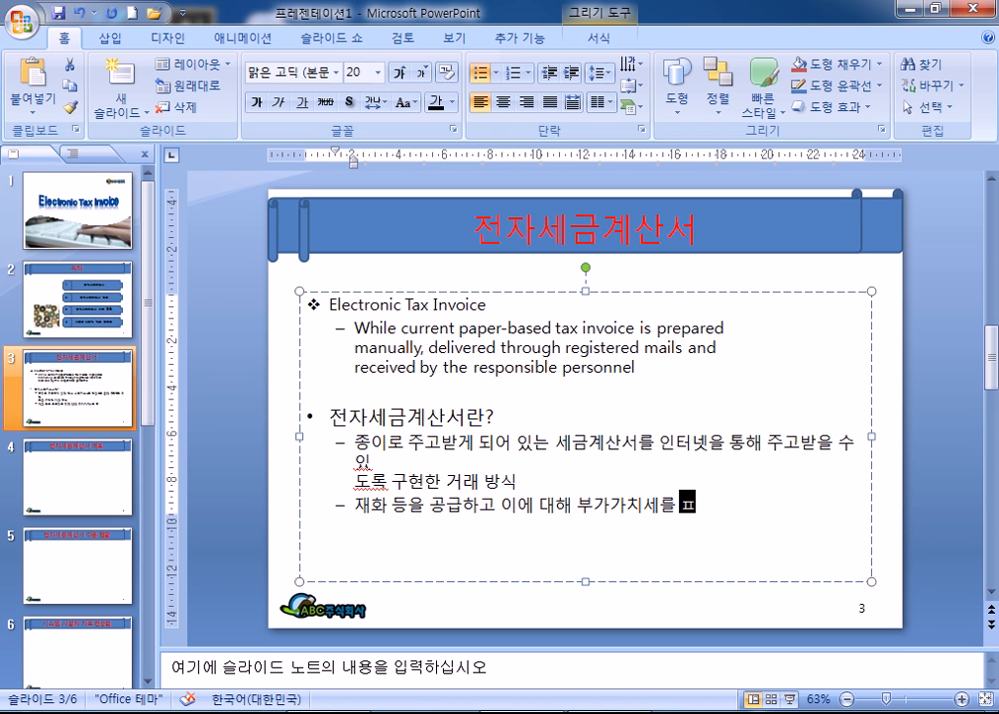
type("해")
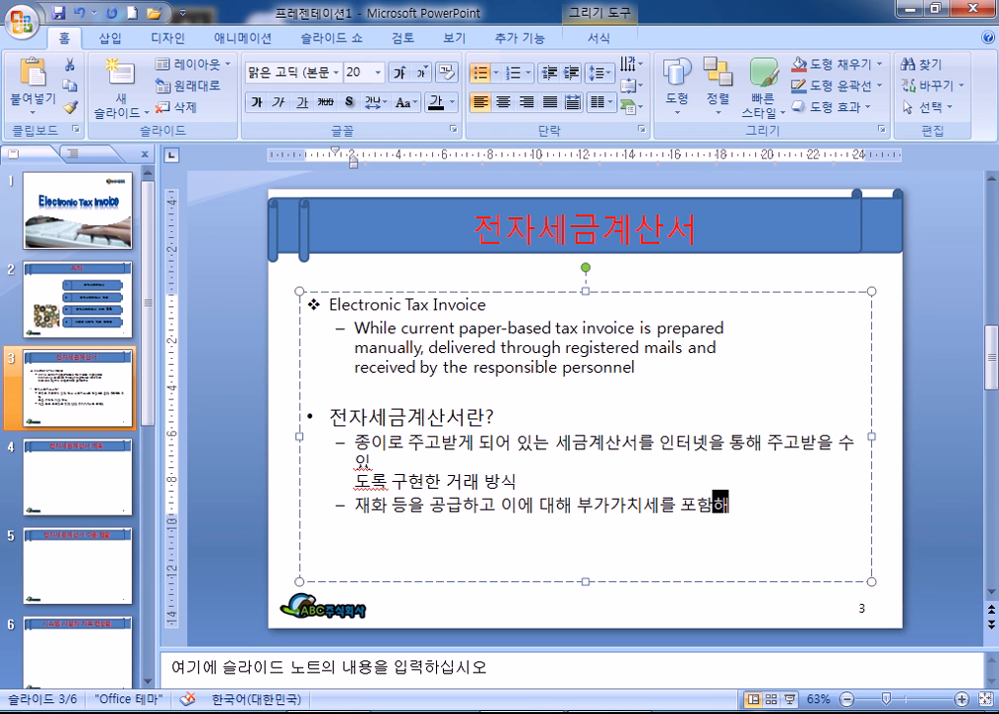
type(" 거래했")
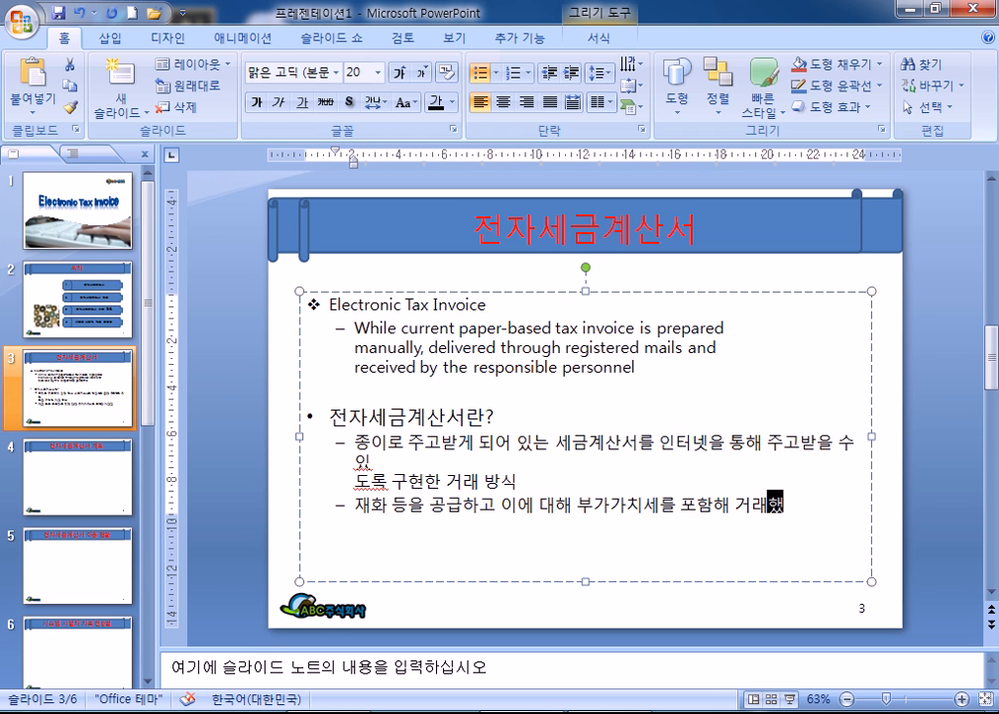
type("다는 사실을")
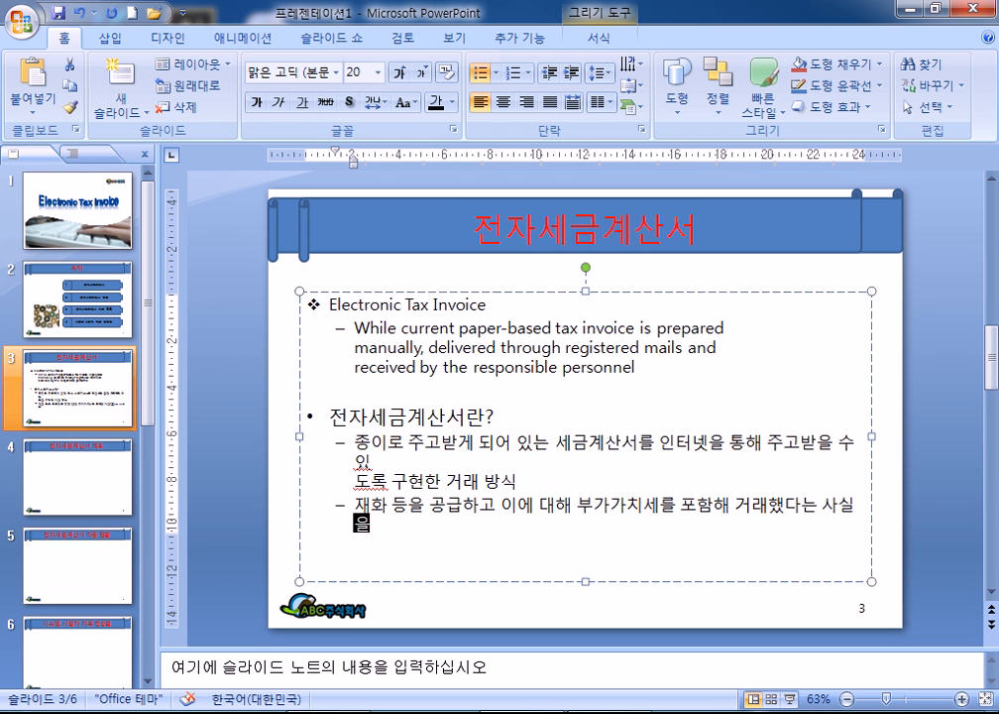
type(" ㅈ전자상")
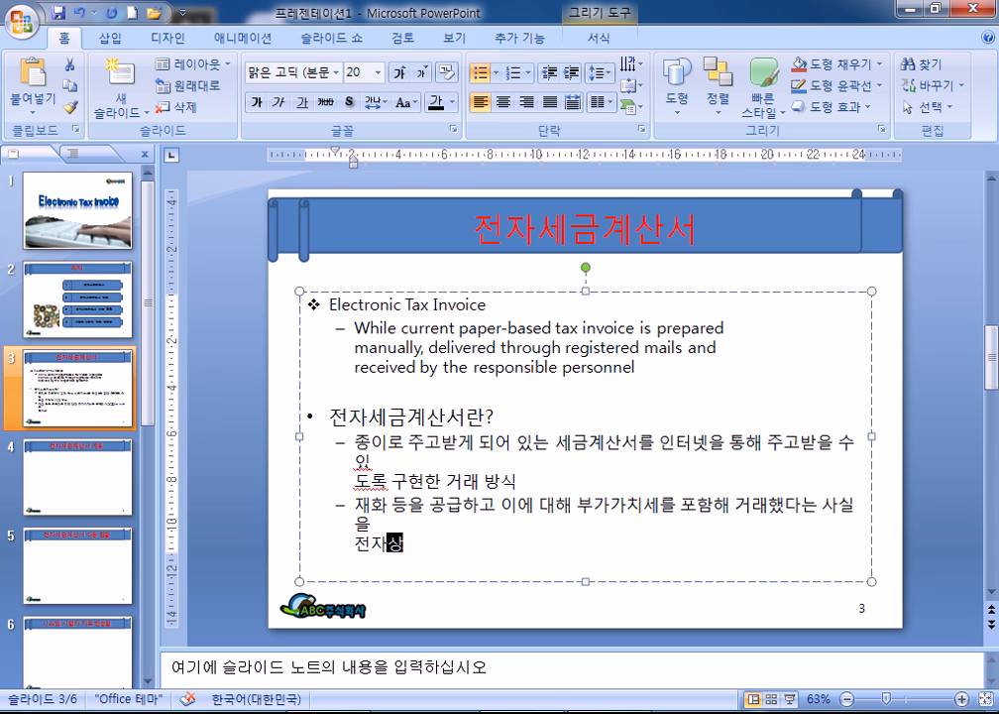
type("으로 호확인하는 문서")
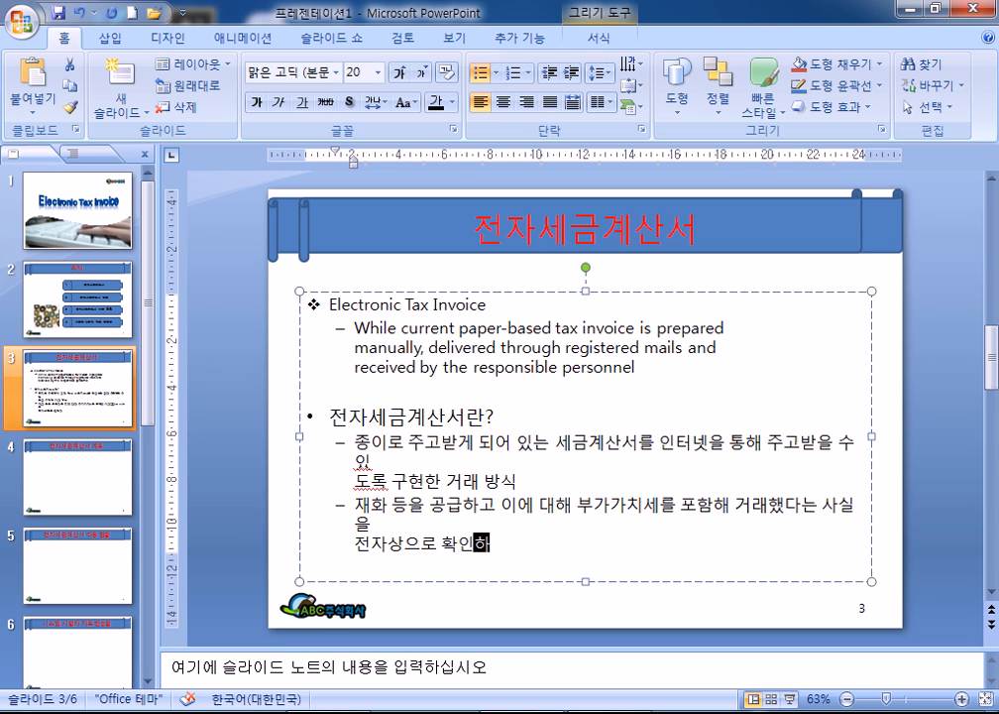
Step: Set all the body text on slide 3 to the 굴림 font at size 20
key("ctrl+a")
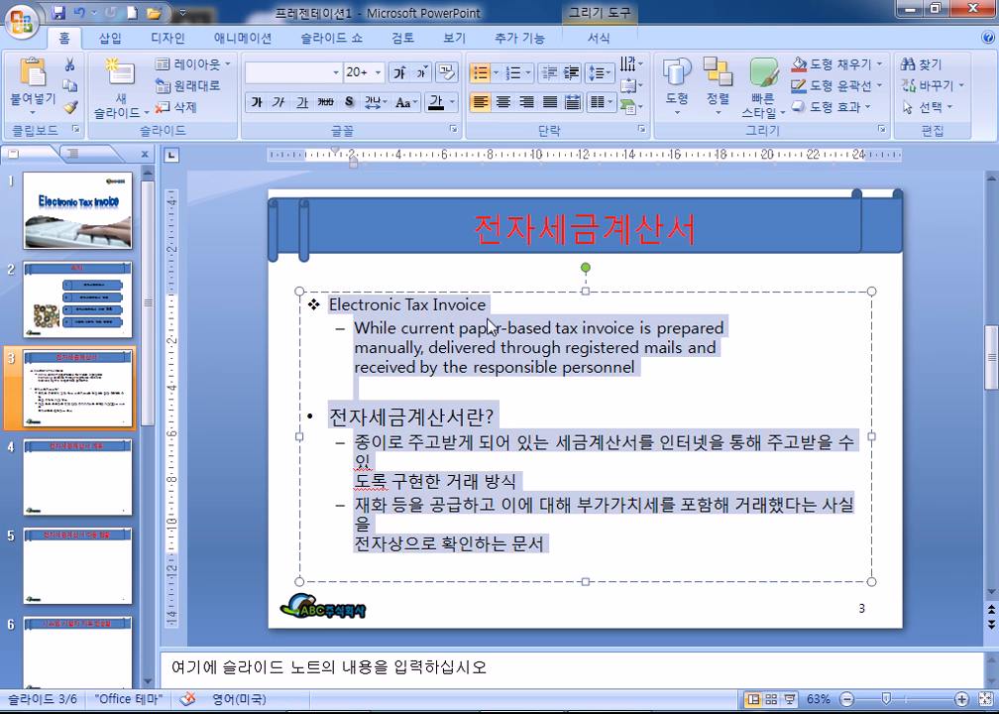
left_click(336, 73)
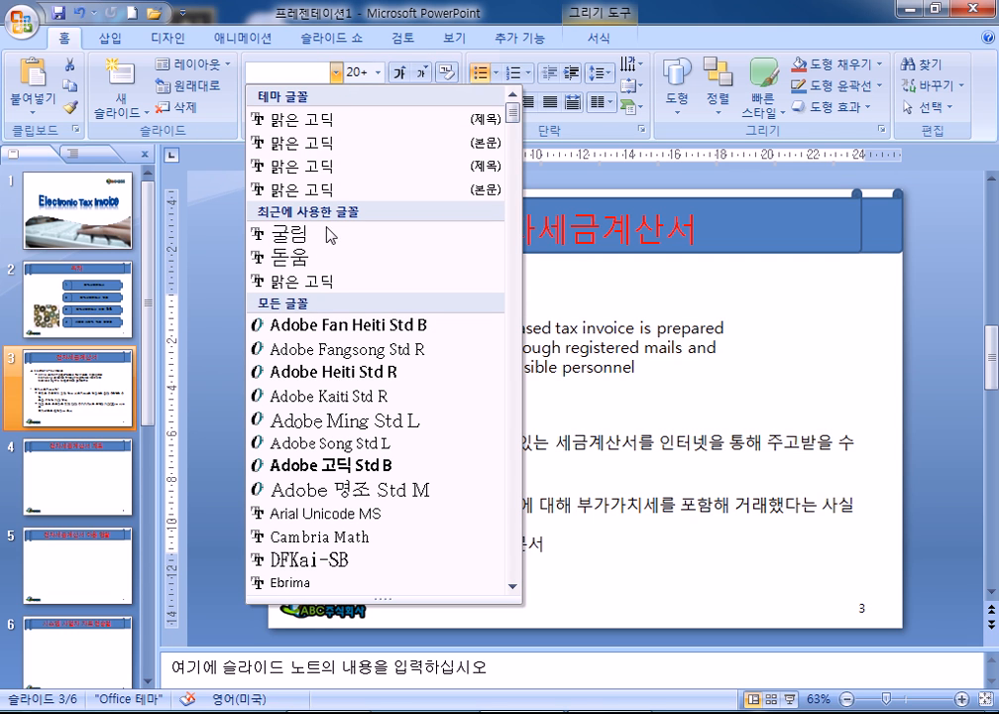
left_click(325, 234)
left_click(378, 72)
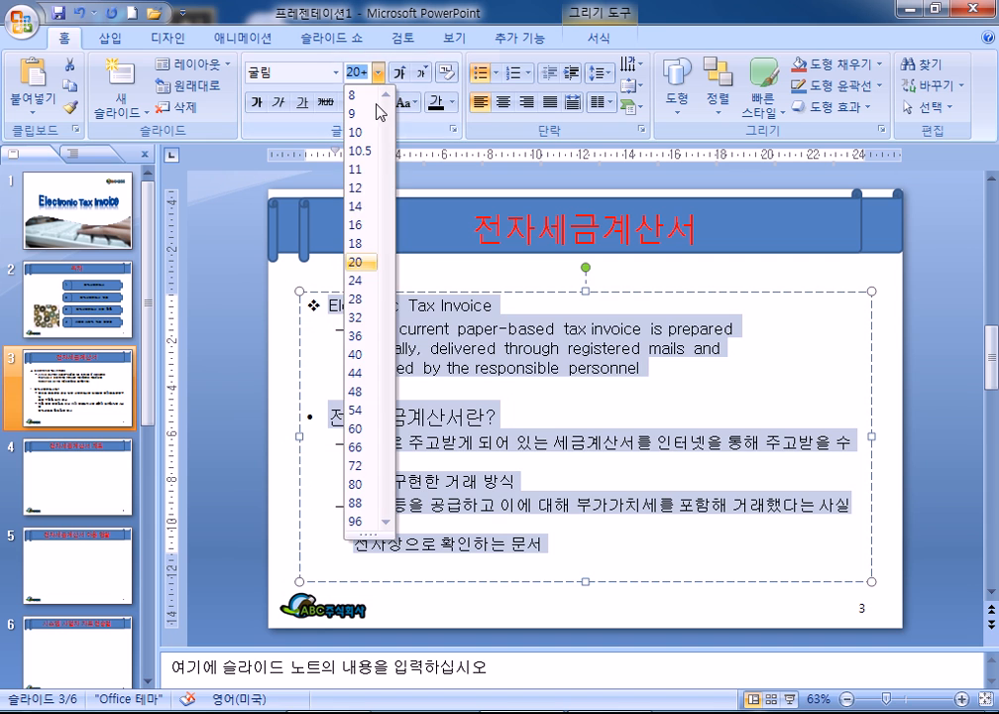
left_click(363, 262)
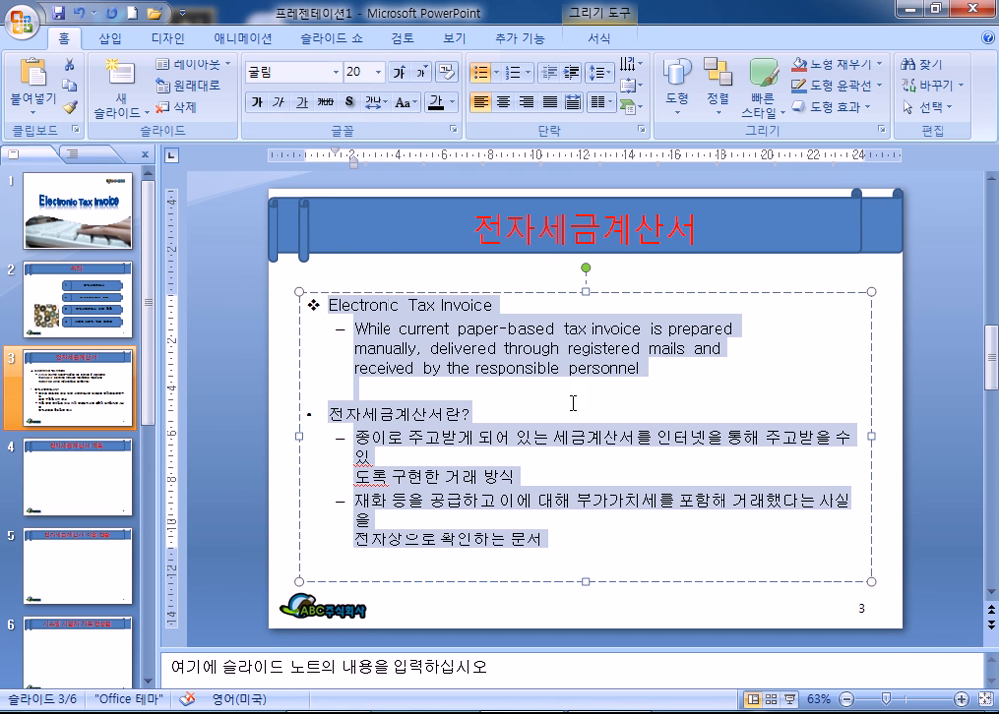
Step: Increase the line spacing of the whole body text box and extend its upper edge to just below the title banner
left_click(303, 437)
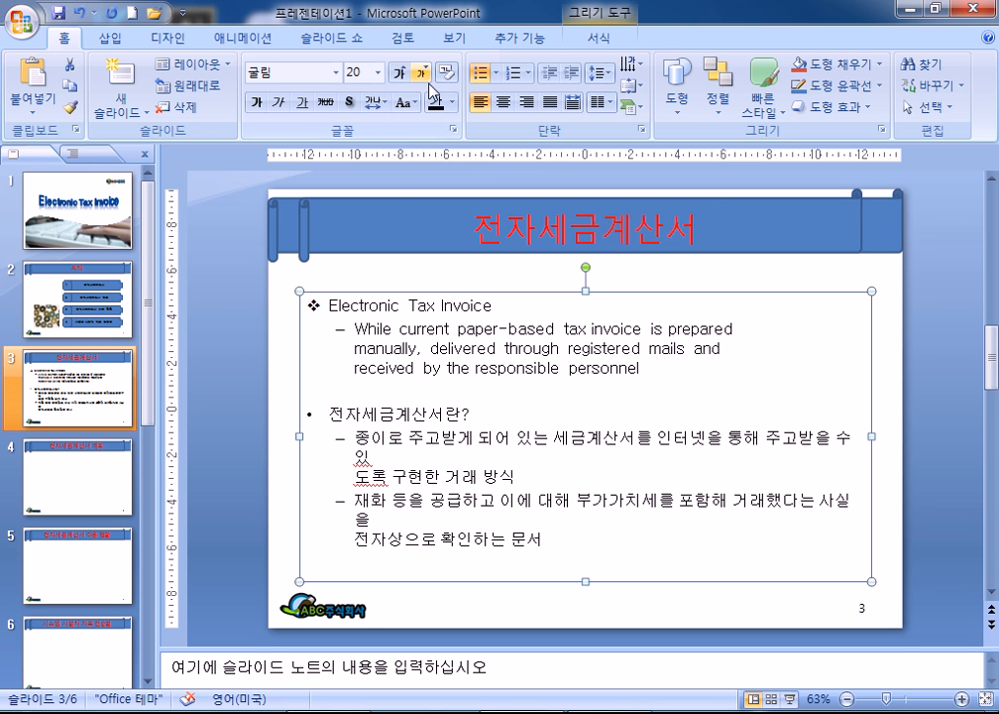
left_click(599, 73)
left_click(618, 123)
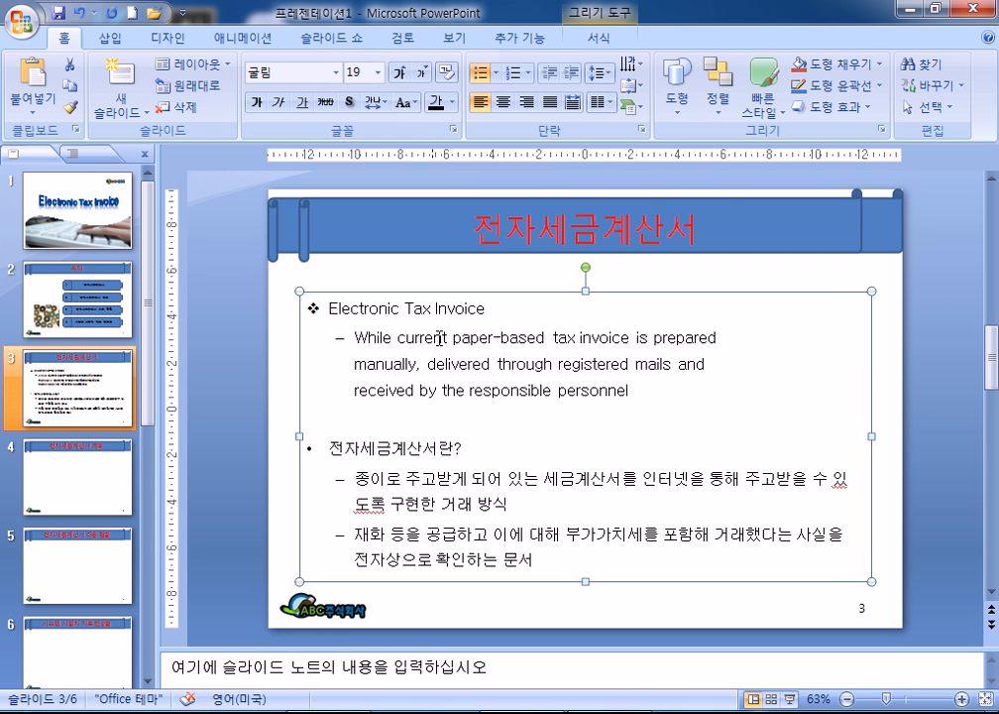
left_click_drag(585, 290, 585, 266)
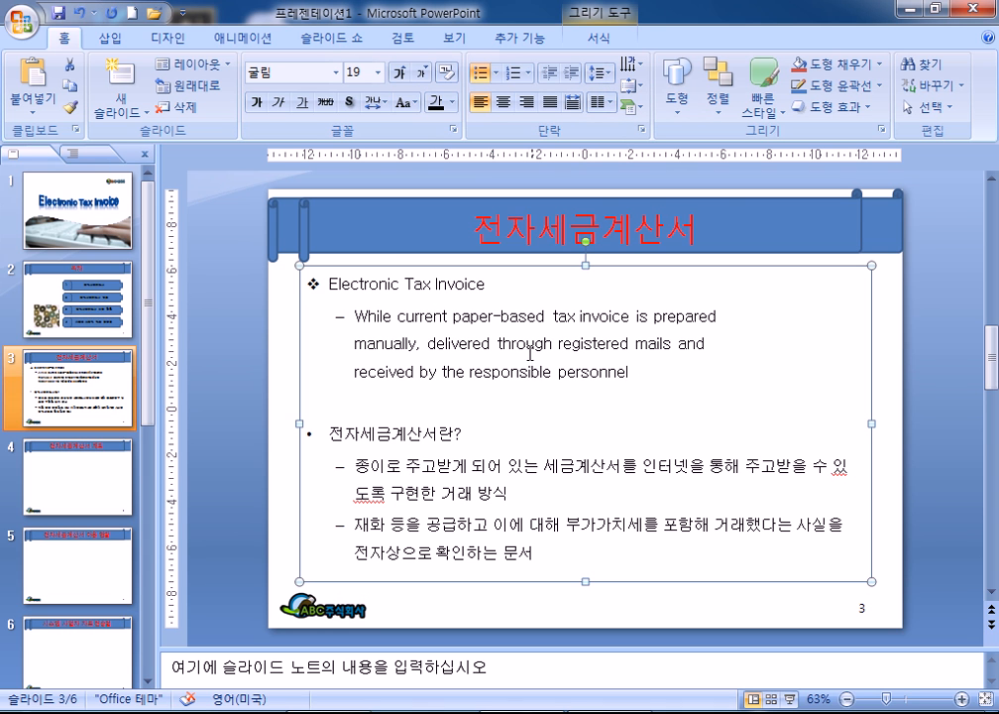
Step: Set the body text back to size 20 and enlarge the text box downward and slightly on both sides
left_click(378, 73)
left_click(363, 260)
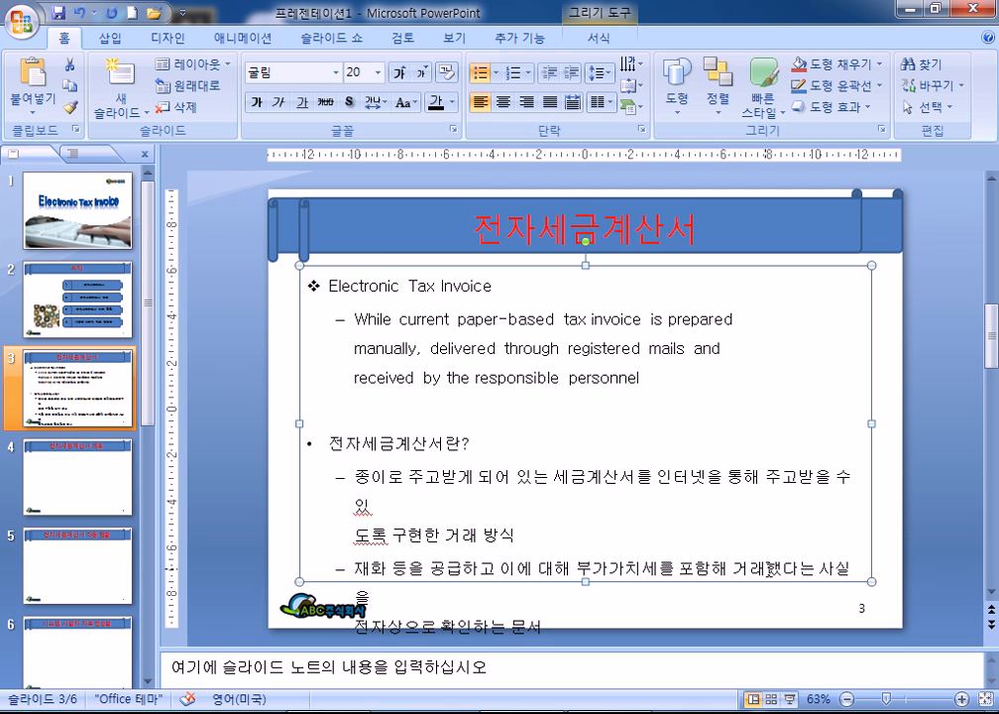
left_click_drag(585, 582, 586, 606)
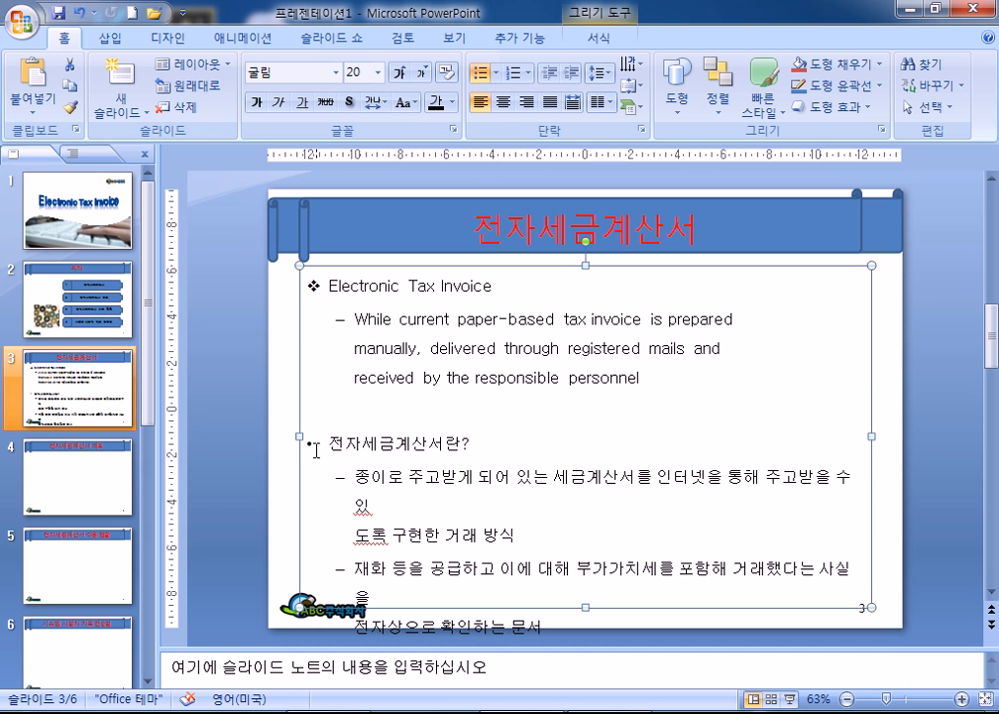
left_click_drag(297, 433, 282, 435)
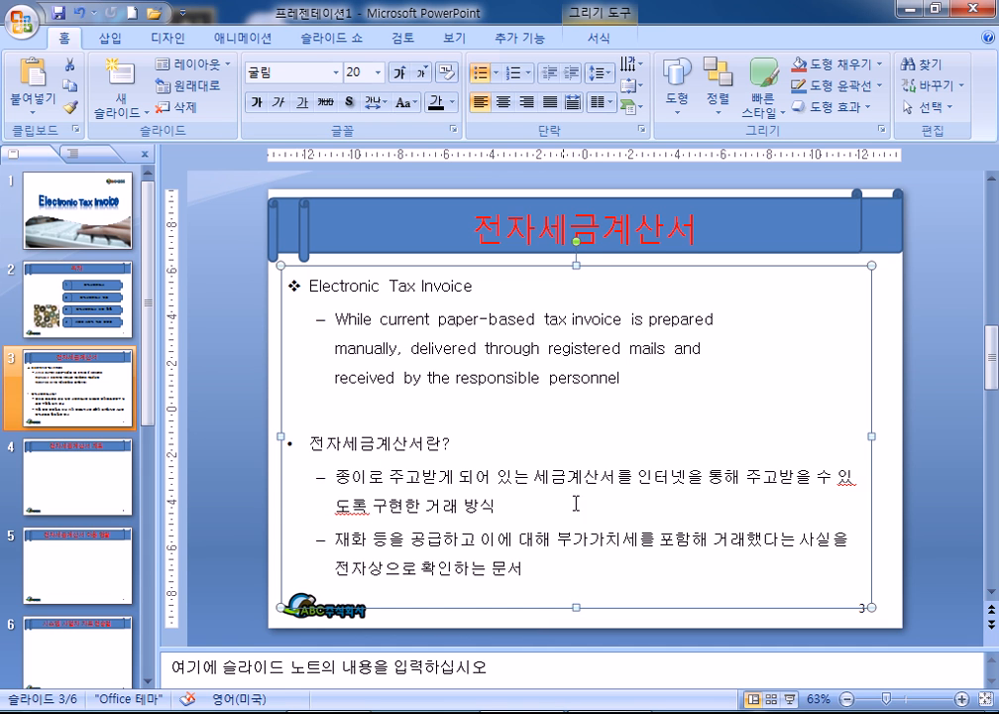
left_click_drag(872, 436, 886, 436)
left_click_drag(281, 435, 287, 435)
Step: Change the bullet of the "전자세금계산서란?" heading to the four-diamond symbol
left_click(334, 452)
left_click(495, 73)
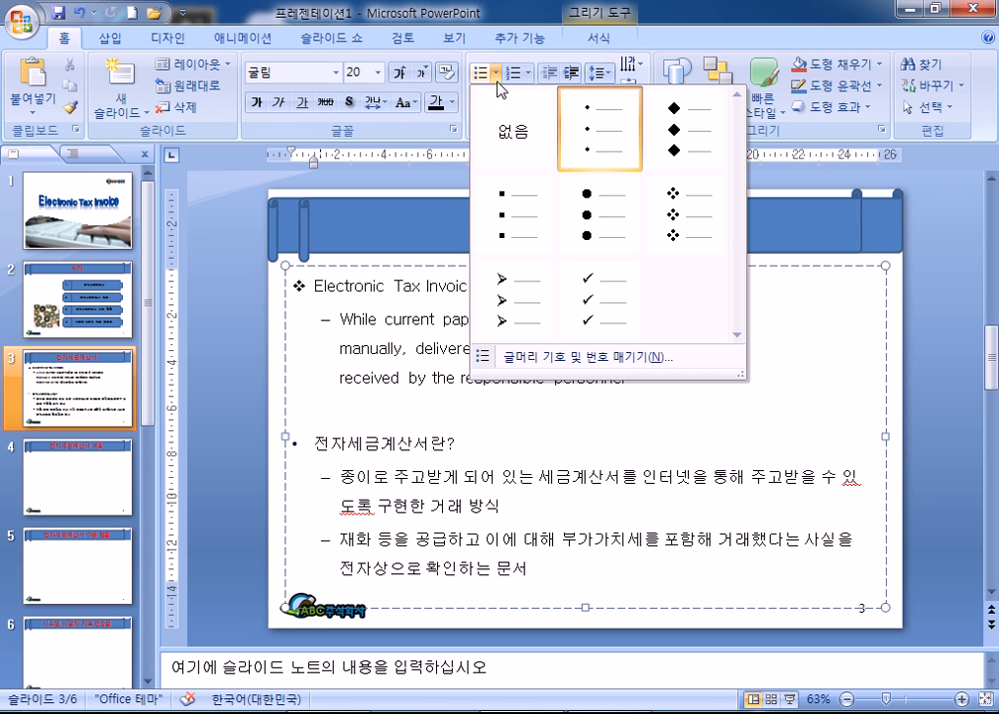
left_click(669, 214)
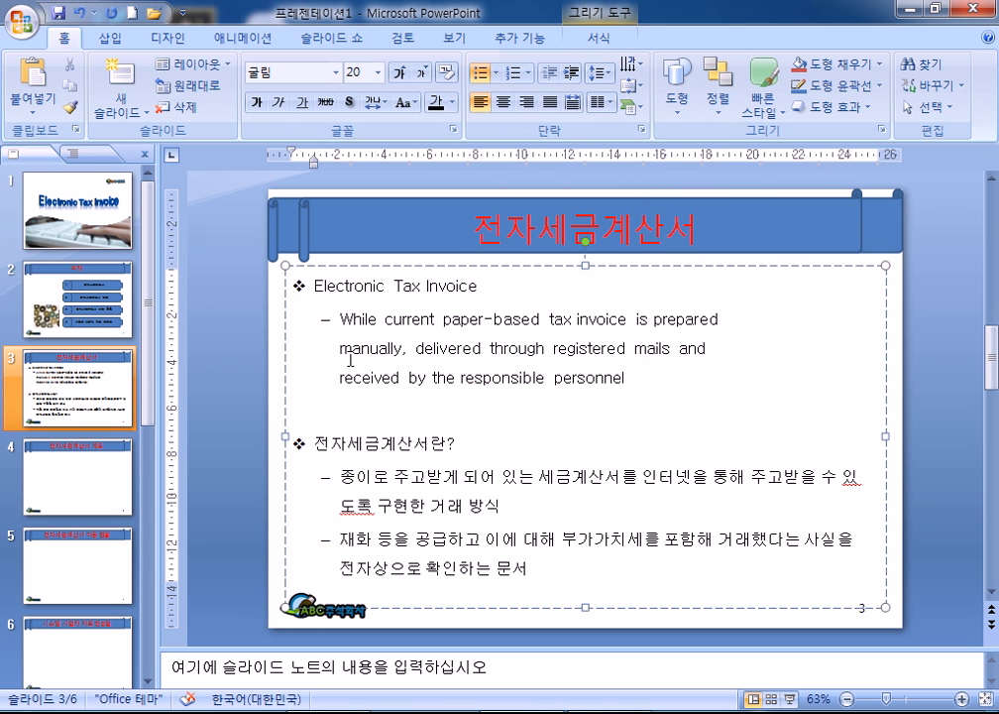
Step: Open the custom bullet symbol picker for the English paragraph under "Electronic Tax Invoice" and browse its Arial symbols
left_click(339, 319)
left_click(496, 74)
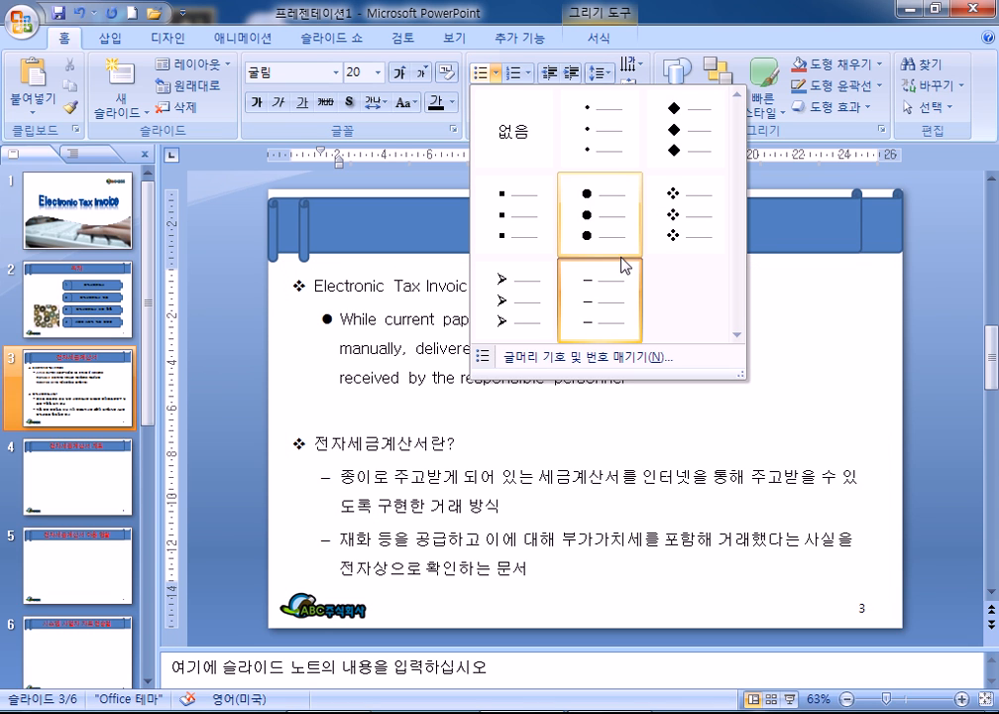
left_click(345, 506)
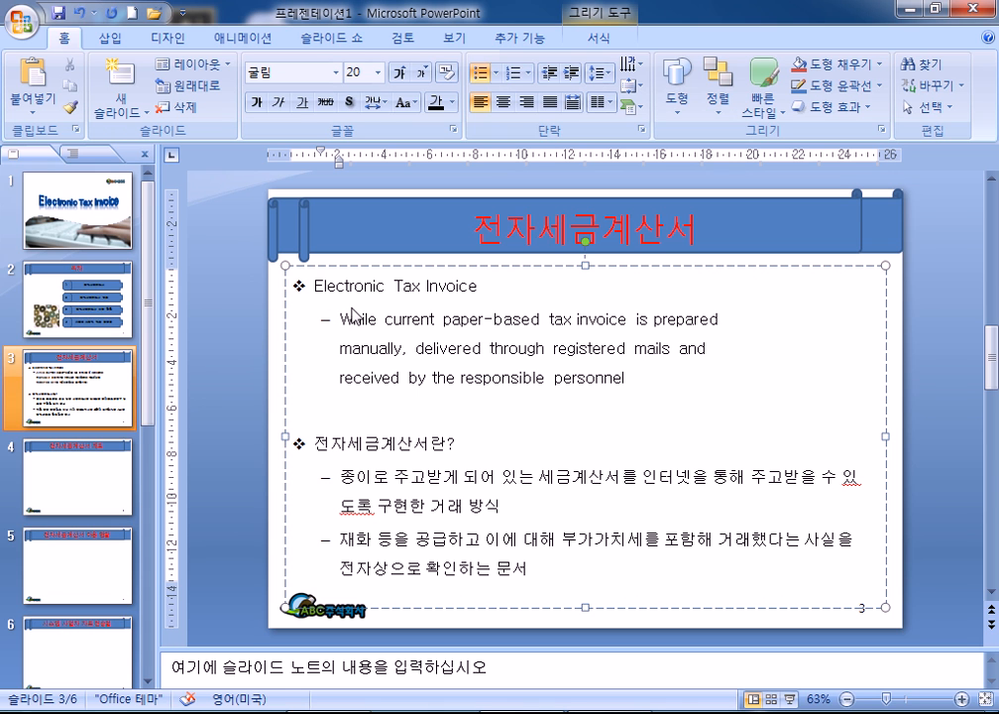
left_click(501, 75)
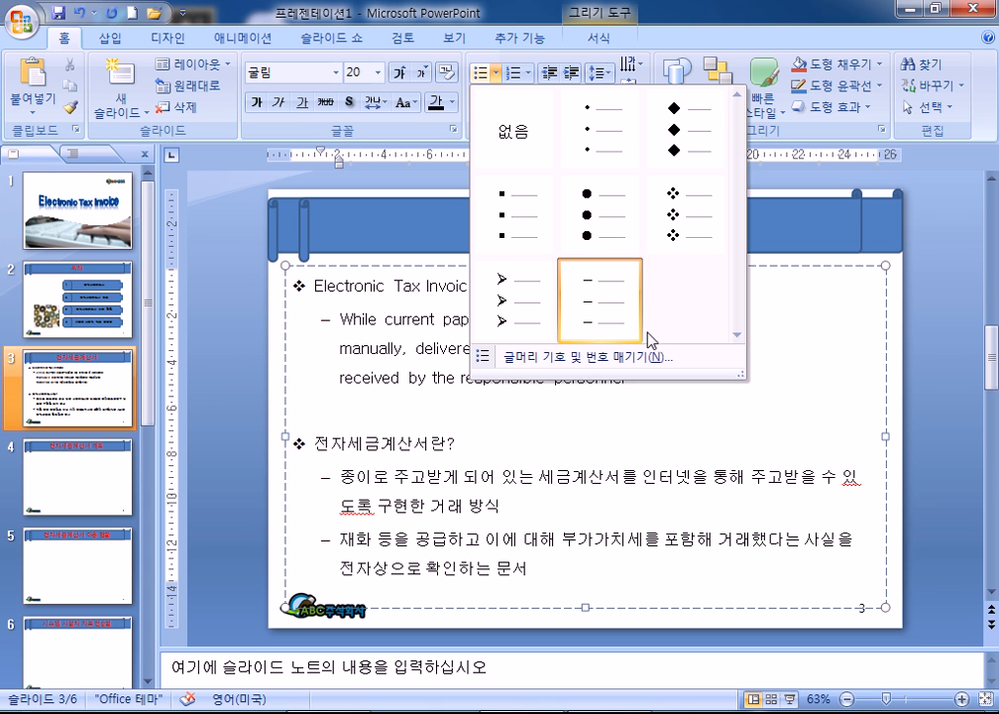
left_click(551, 359)
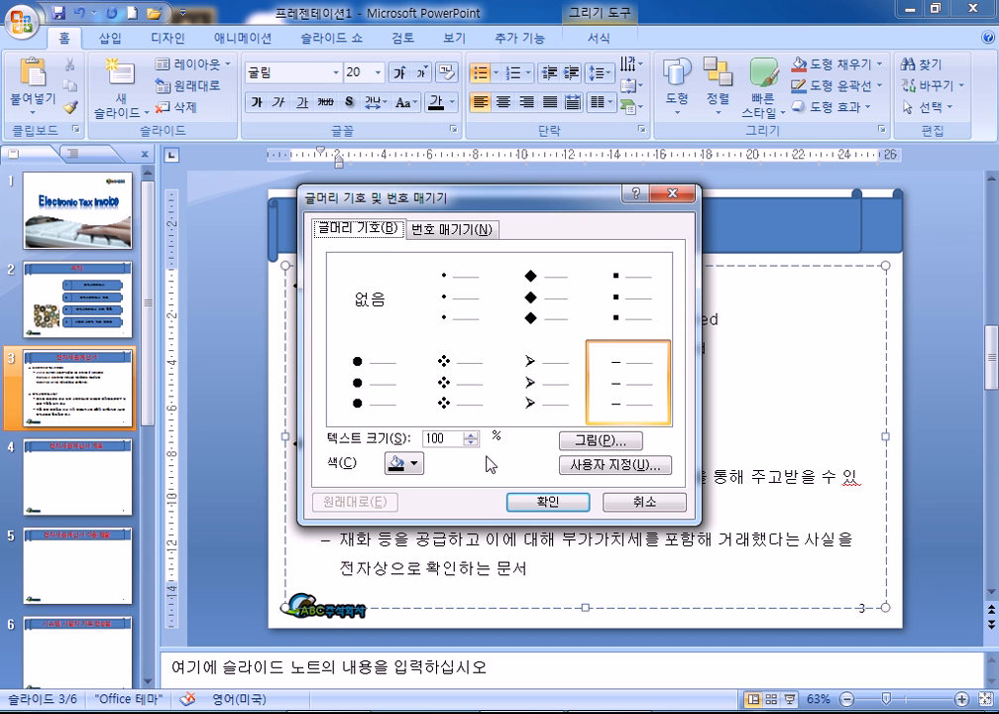
left_click(586, 464)
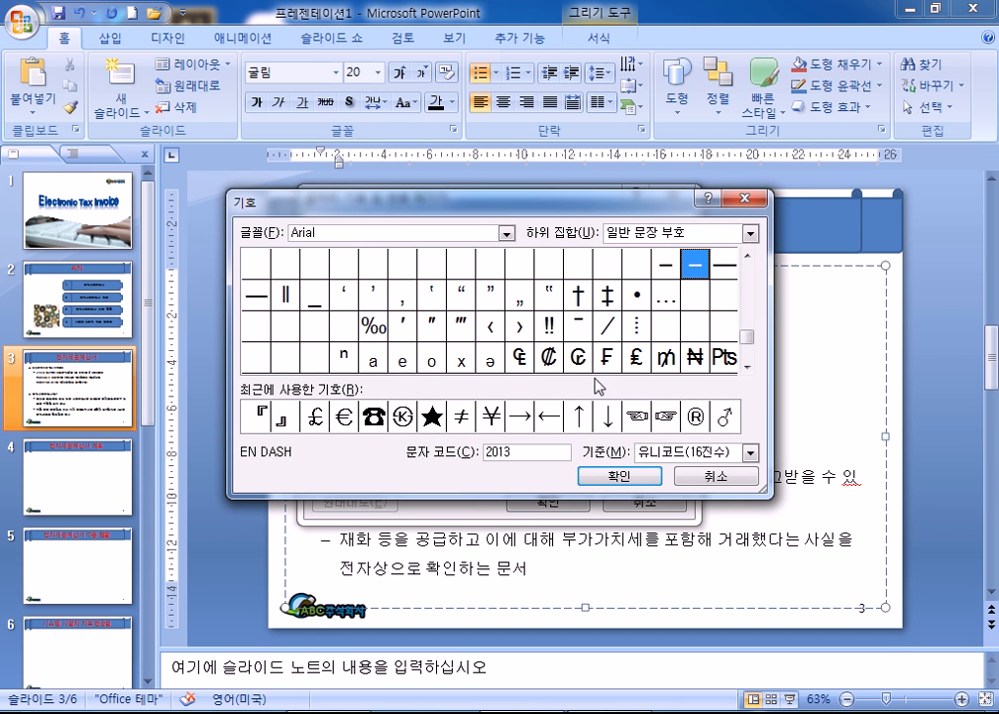
left_click(746, 367)
left_click(746, 366)
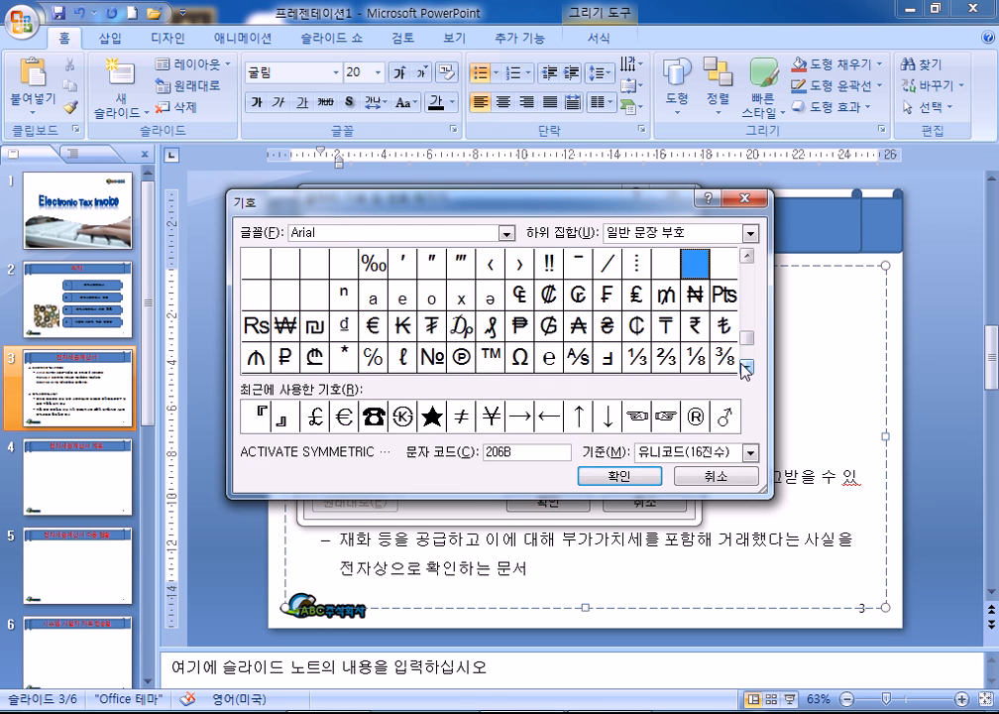
left_click(747, 367)
left_click_drag(746, 328, 748, 260)
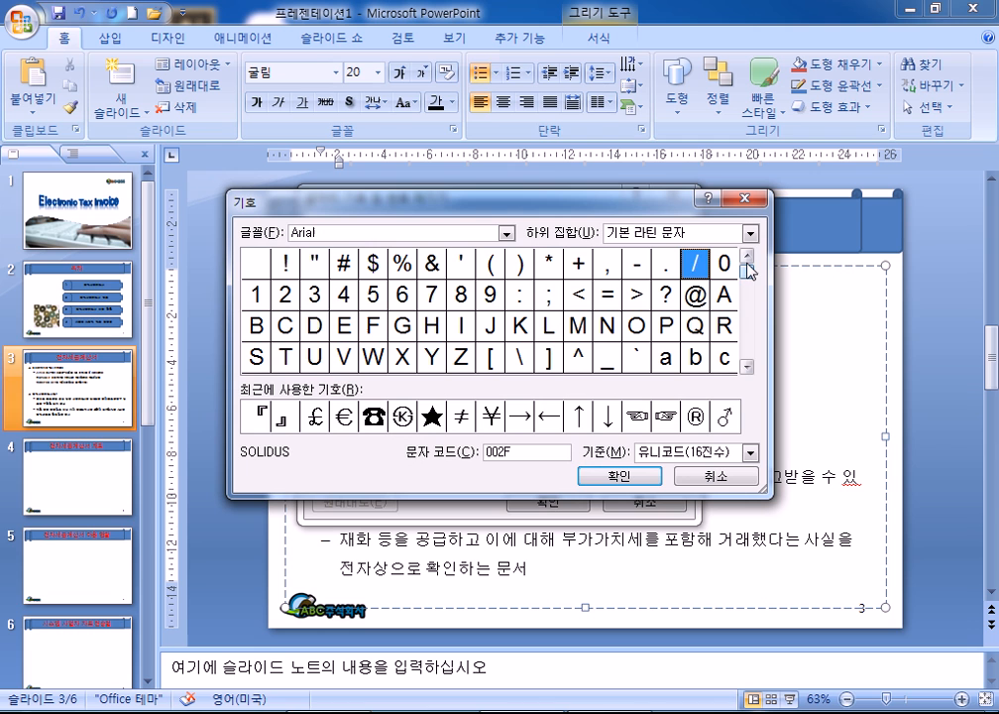
Step: Switch the font of the bullet symbol picker to Wingdings
left_click(507, 234)
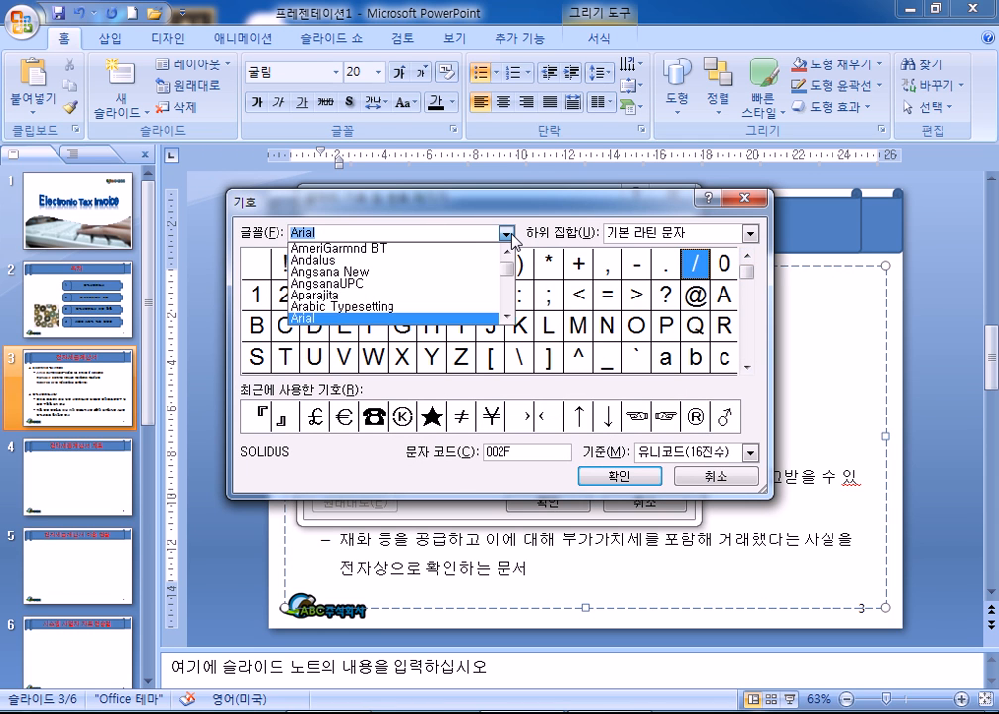
left_click_drag(508, 267, 507, 299)
scroll(444, 312, "up", 3)
left_click_drag(510, 290, 515, 287)
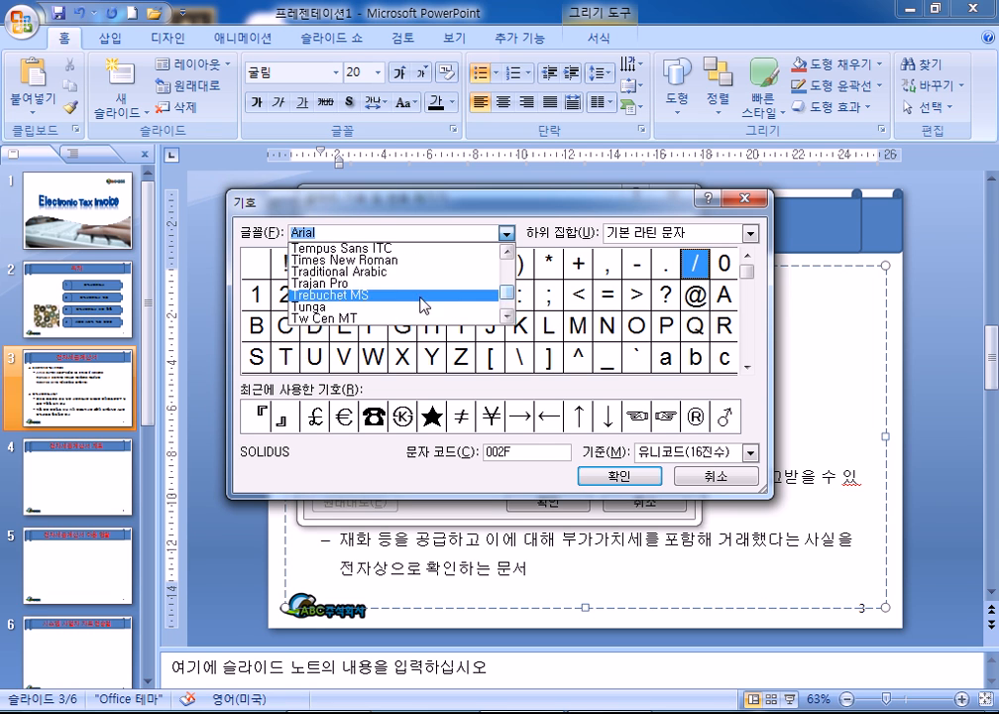
scroll(408, 305, "down", 4)
left_click(373, 295)
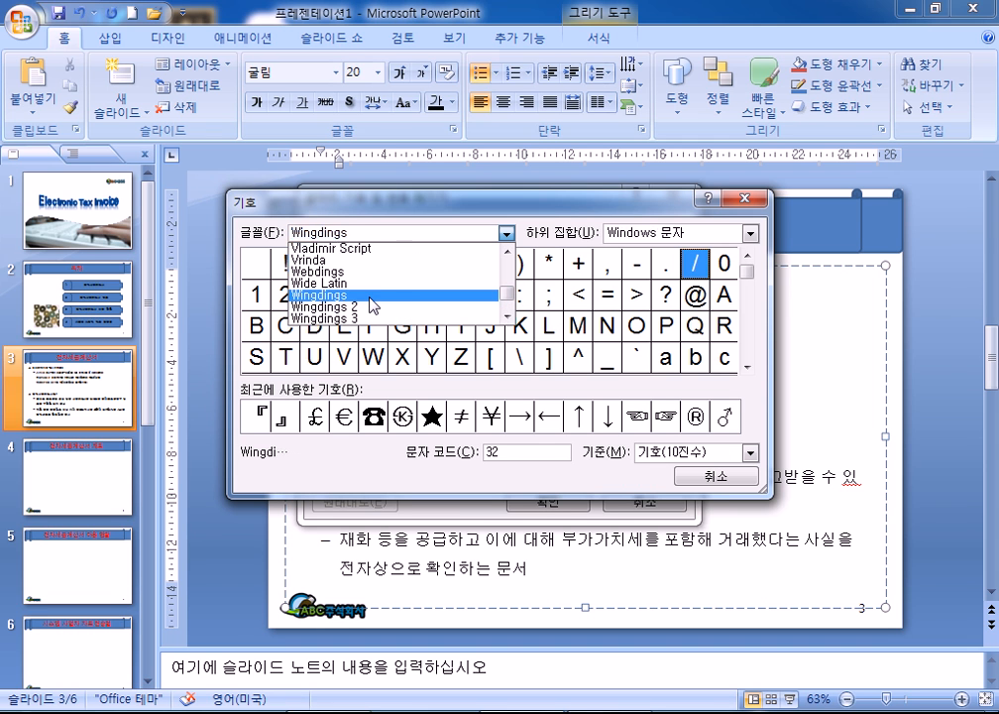
Step: Pick the Wingdings check mark, character code 252, and apply it as the bullet of the English paragraph
left_click(748, 371)
left_click(749, 371)
left_click(748, 371)
left_click(748, 372)
left_click(749, 372)
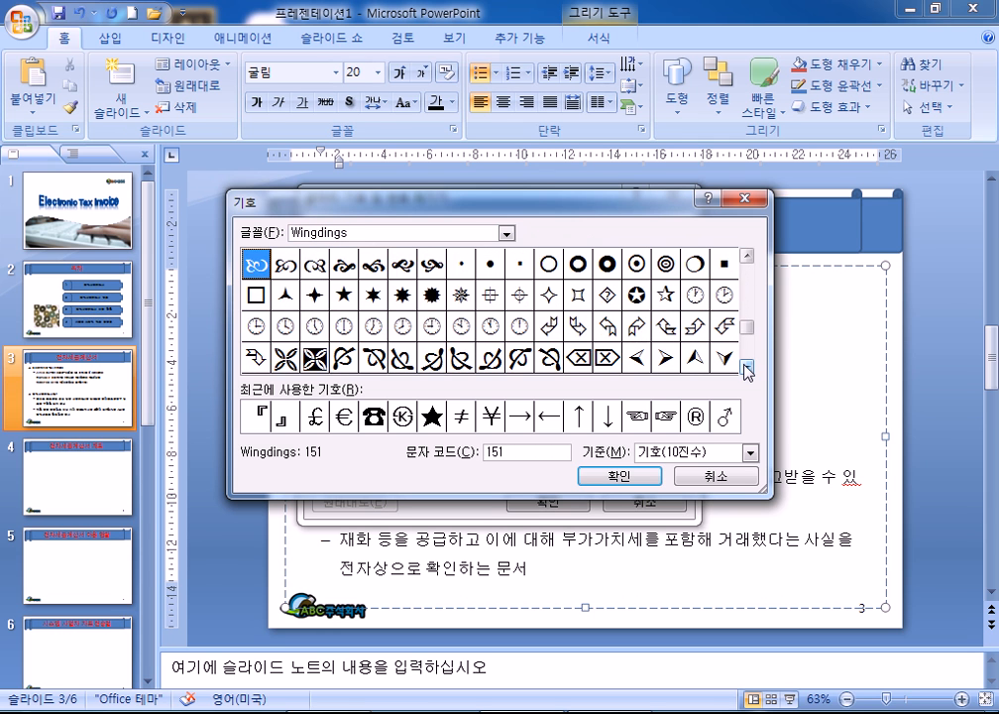
left_click(748, 372)
left_click(748, 372)
left_click(749, 372)
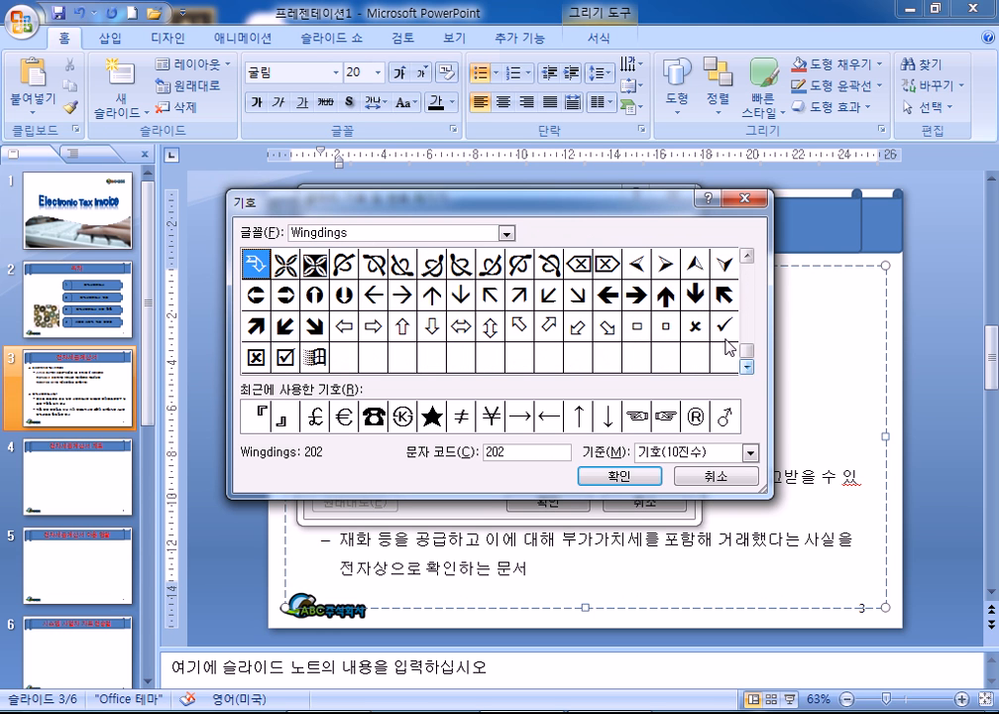
left_click(724, 329)
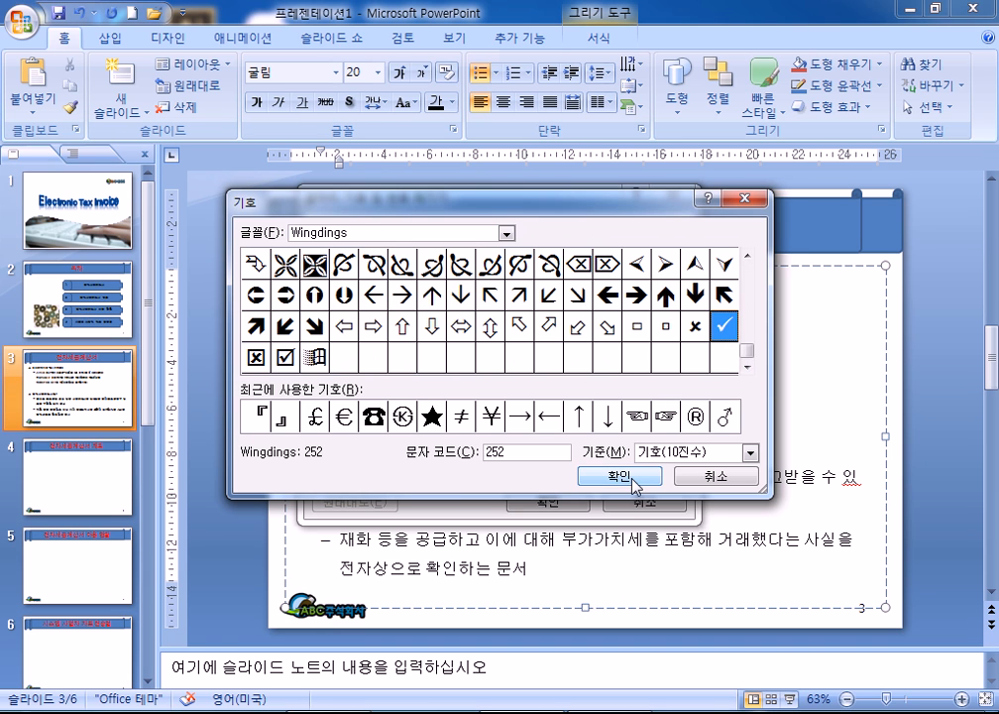
left_click(585, 475)
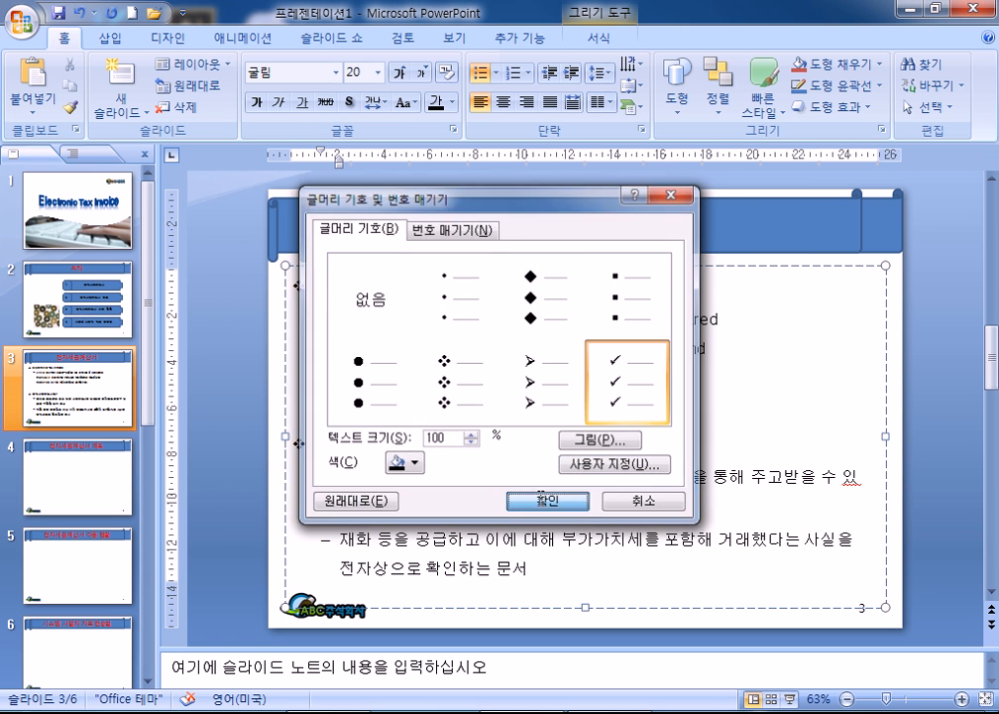
left_click(546, 502)
Step: Change the bullets of the two Korean sub-items under "전자세금계산서란?" to the recently used check mark symbol
left_click_drag(365, 479, 428, 567)
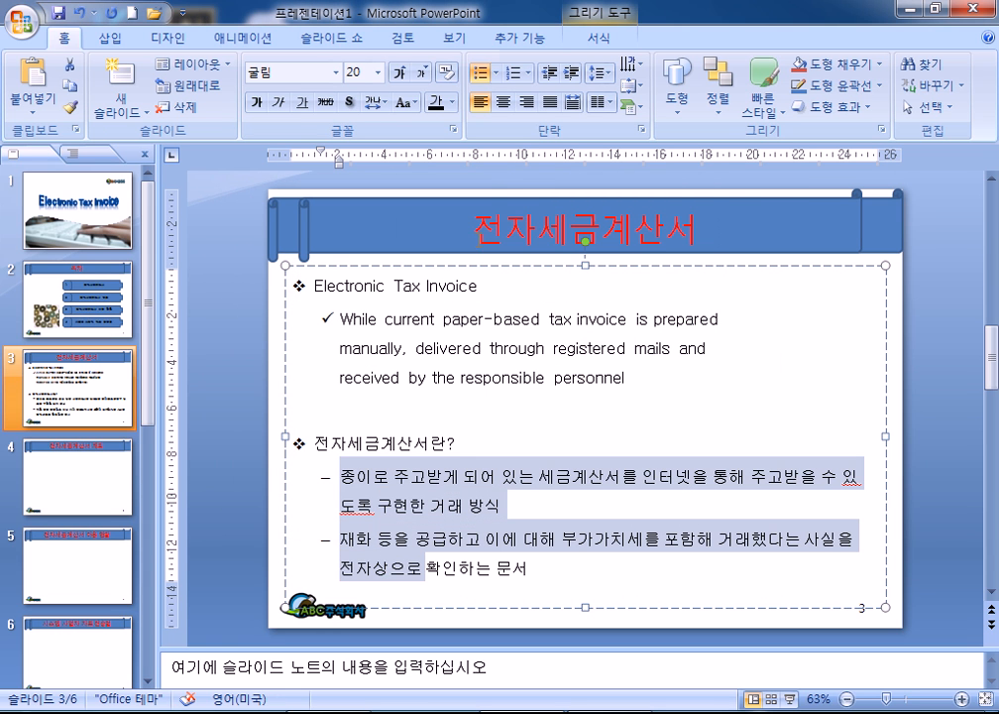
left_click(494, 73)
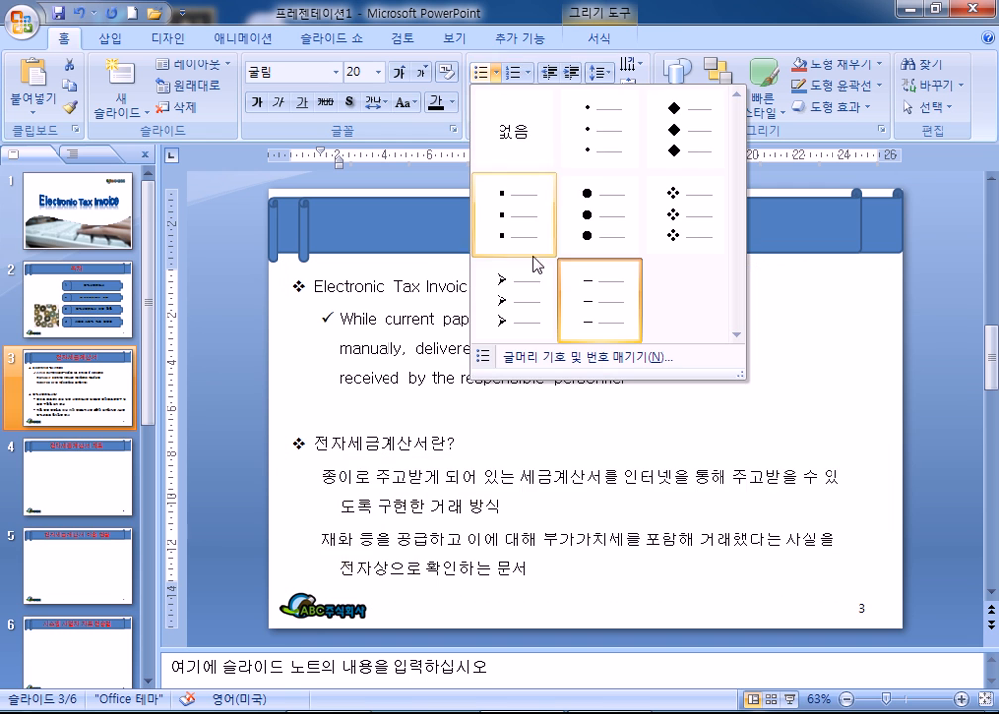
left_click(630, 361)
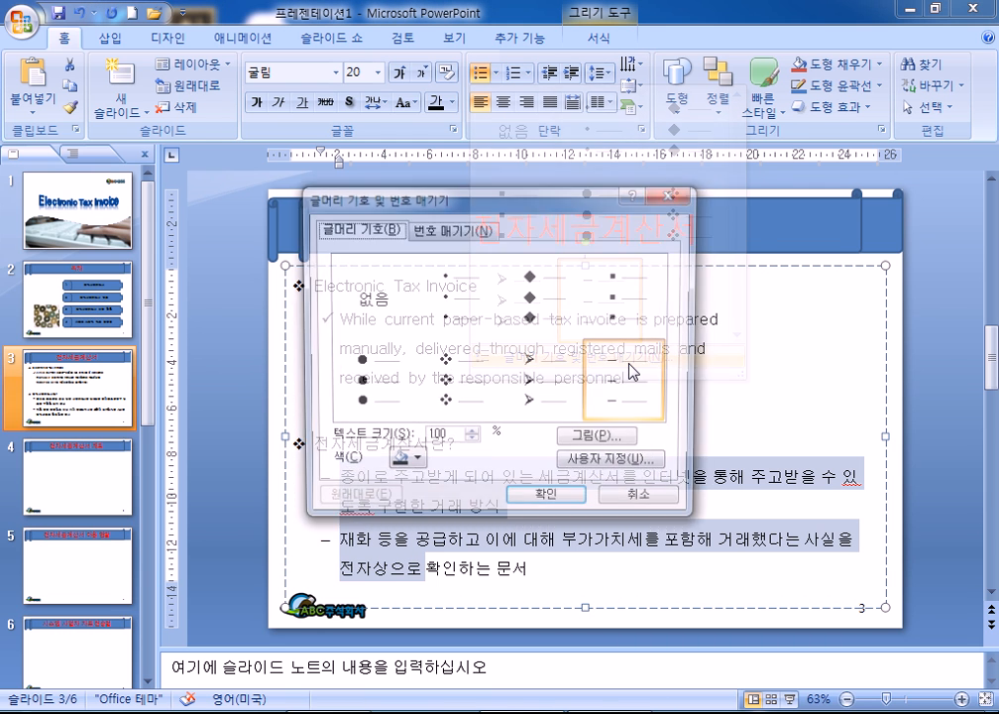
left_click(611, 459)
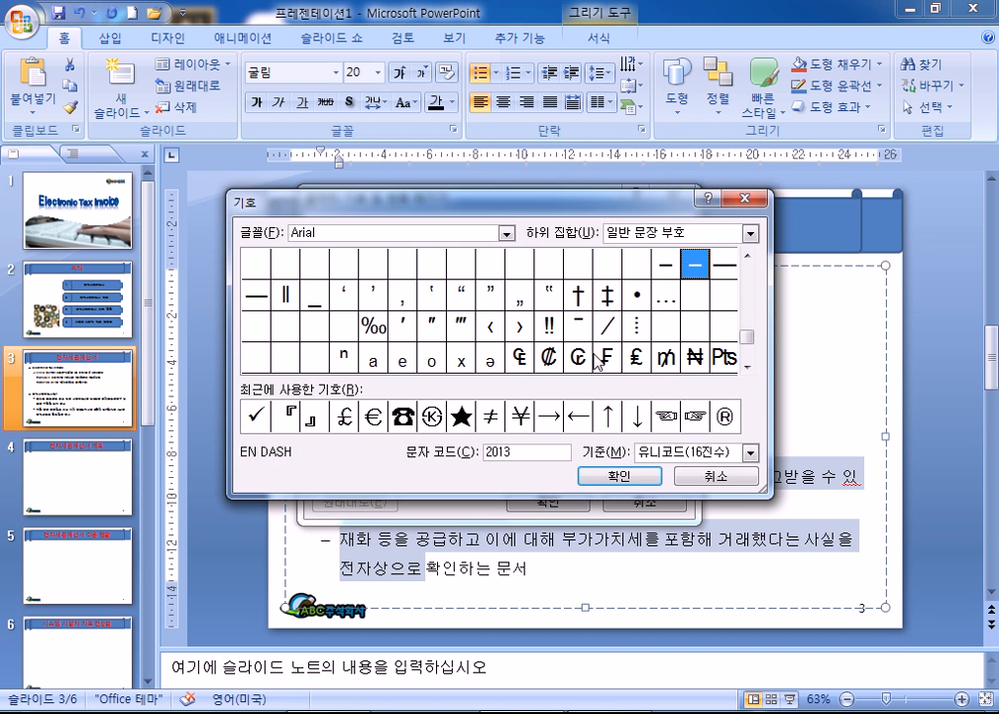
double_click(257, 417)
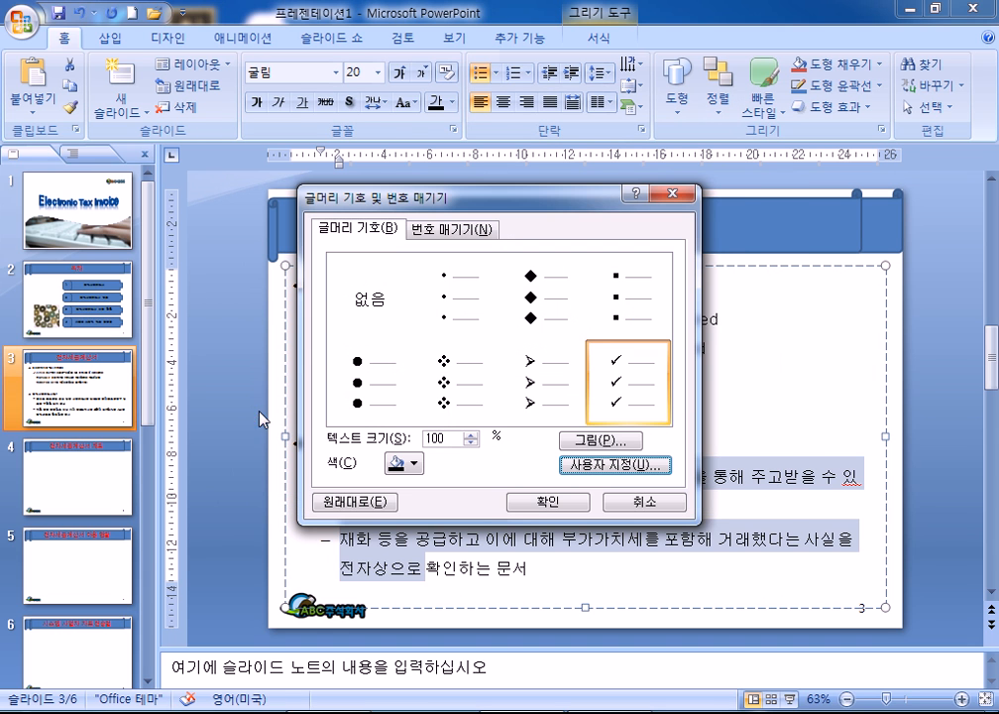
left_click(548, 501)
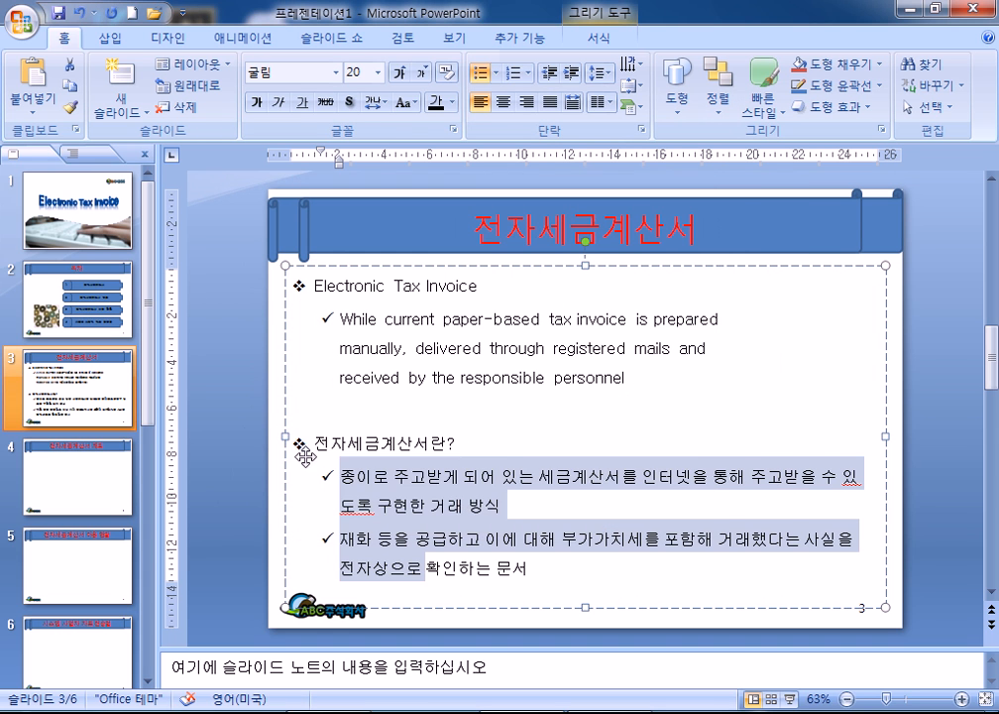
left_click(235, 429)
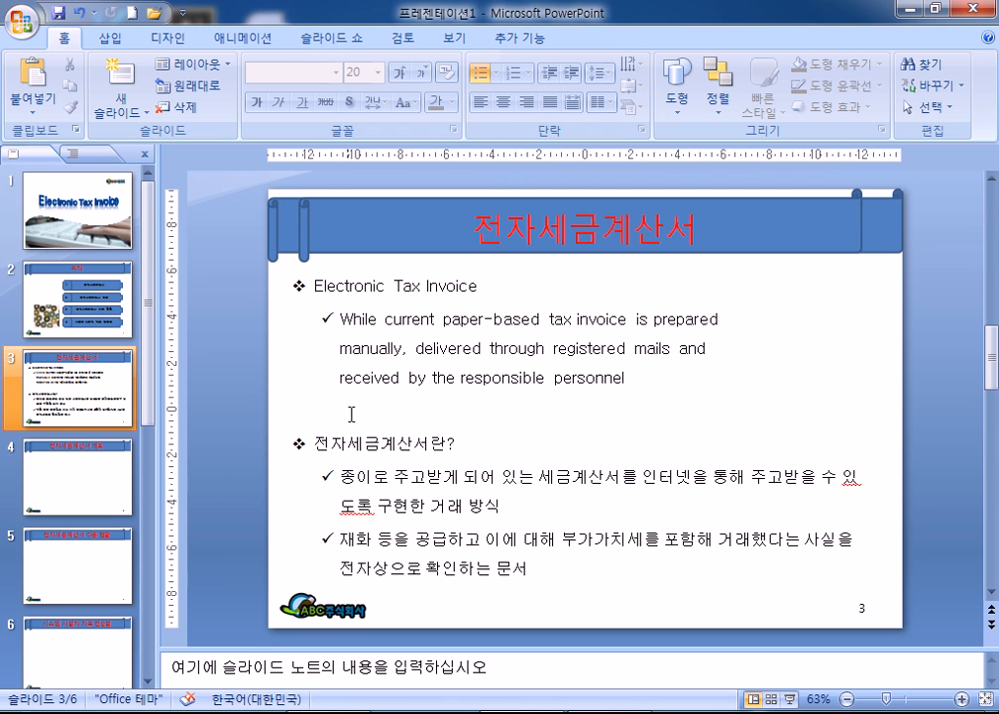
Step: Insert the video from the ITQ Picture folder on slide 3 with automatic playback and turn on looped playback
left_click(399, 421)
left_click(224, 340)
left_click(107, 38)
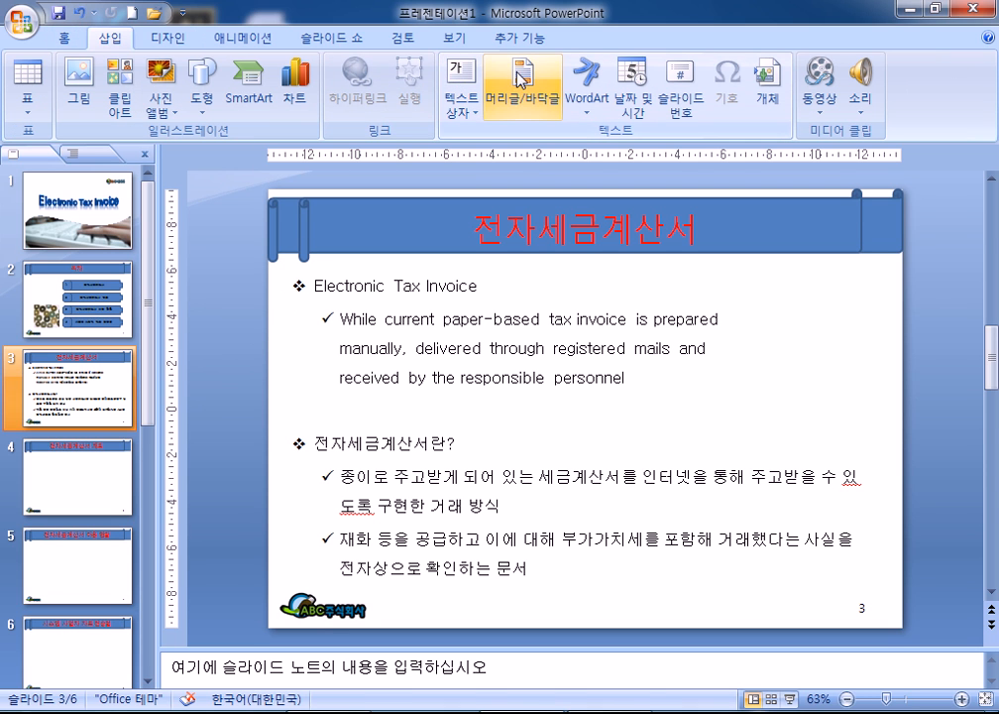
left_click(821, 89)
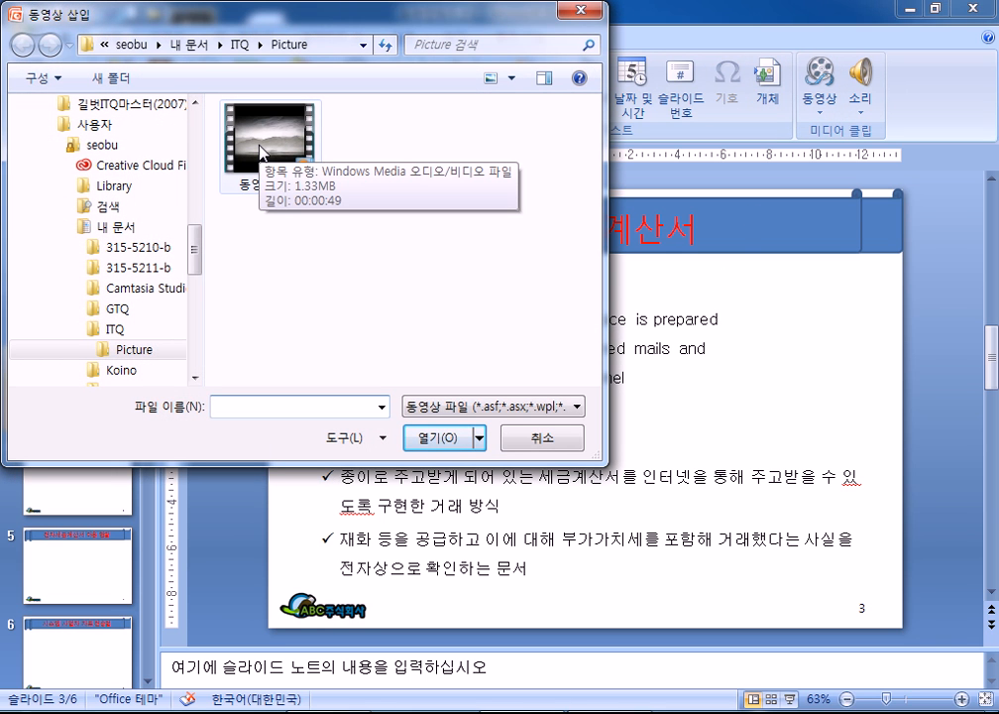
double_click(260, 148)
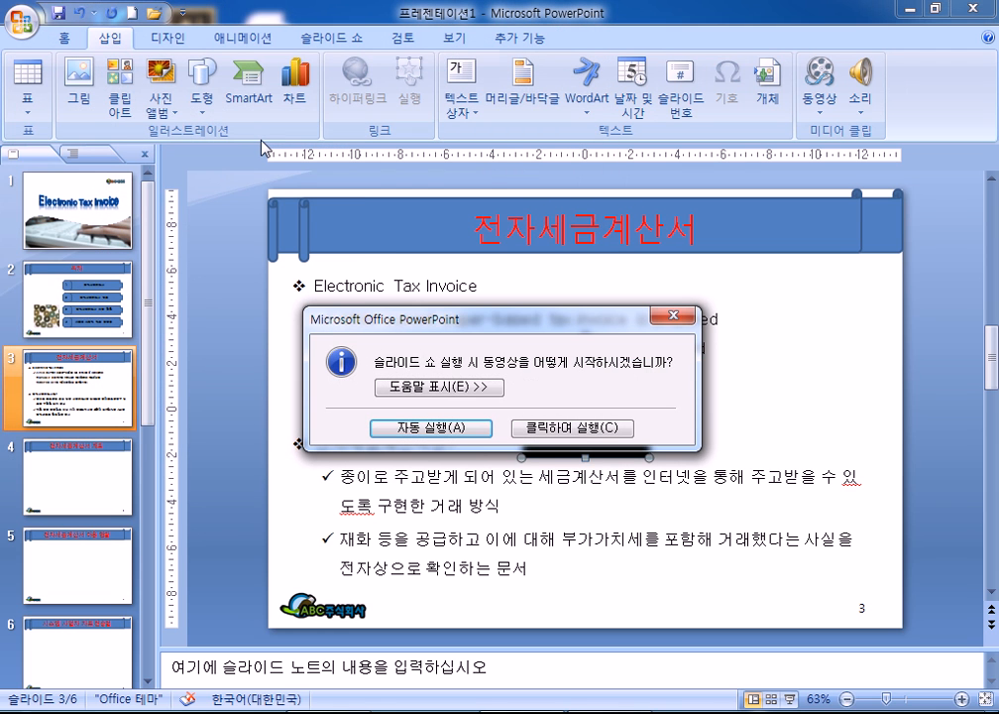
left_click(466, 428)
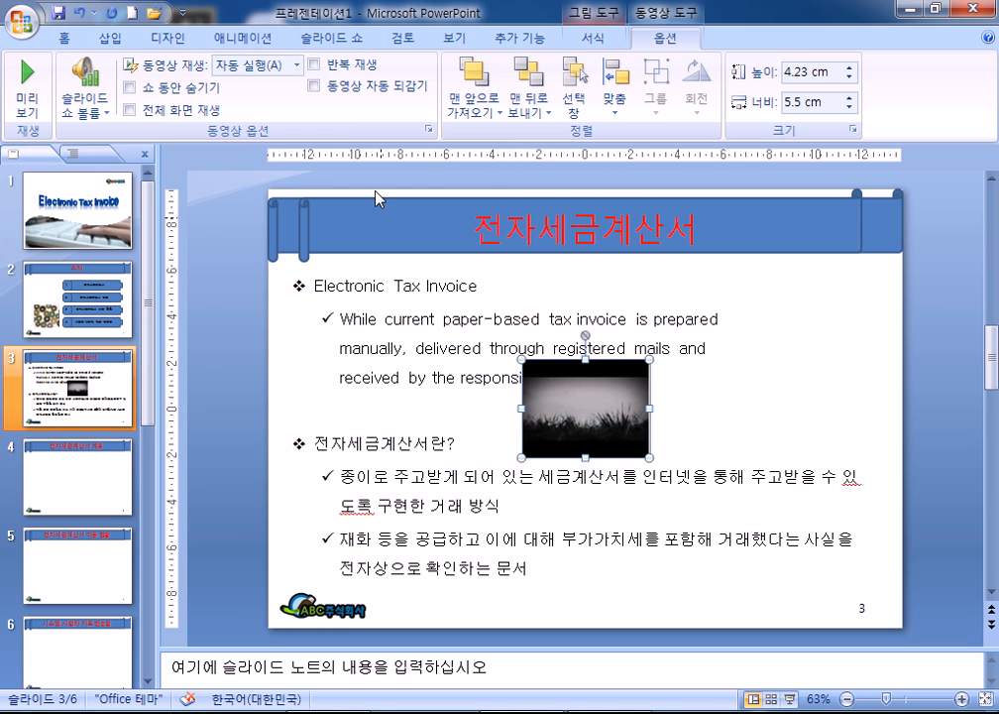
left_click(315, 65)
Step: Move the video to the empty area right of the English paragraph and nudge it slightly upward
left_click_drag(564, 395, 779, 323)
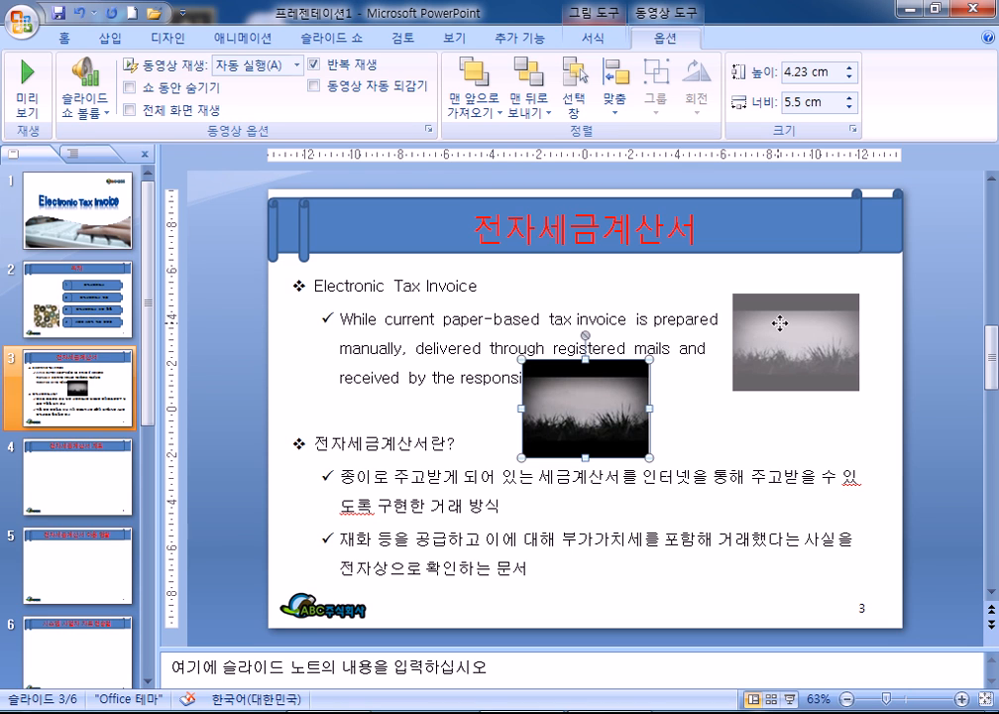
left_click_drag(779, 322, 782, 319)
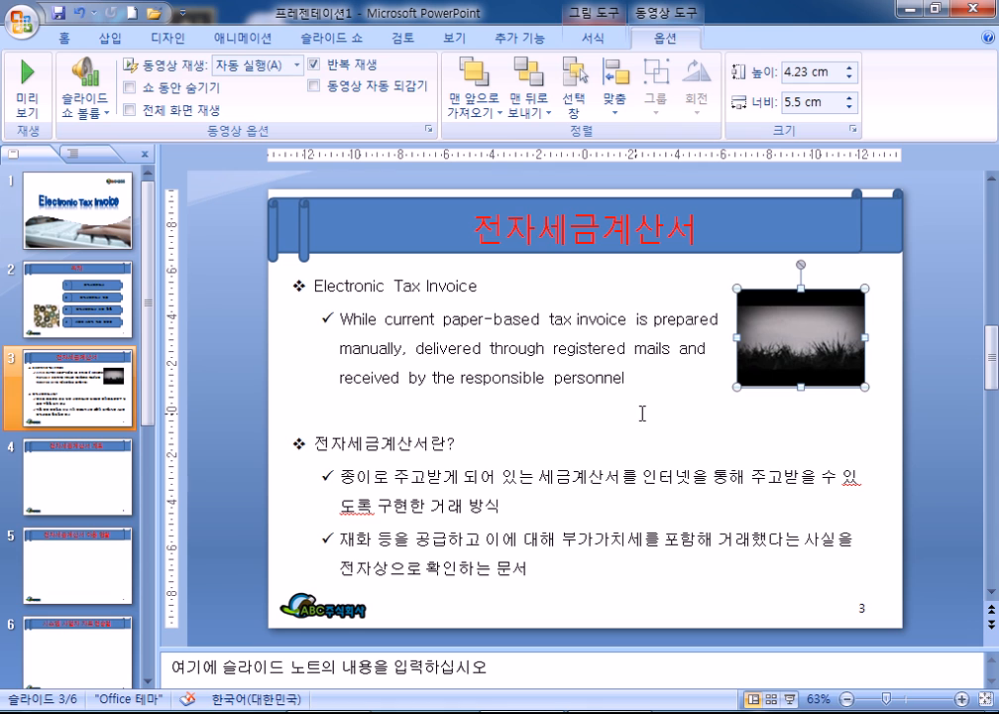
key("Up")
key("Up")
key("Up")
key("Down")
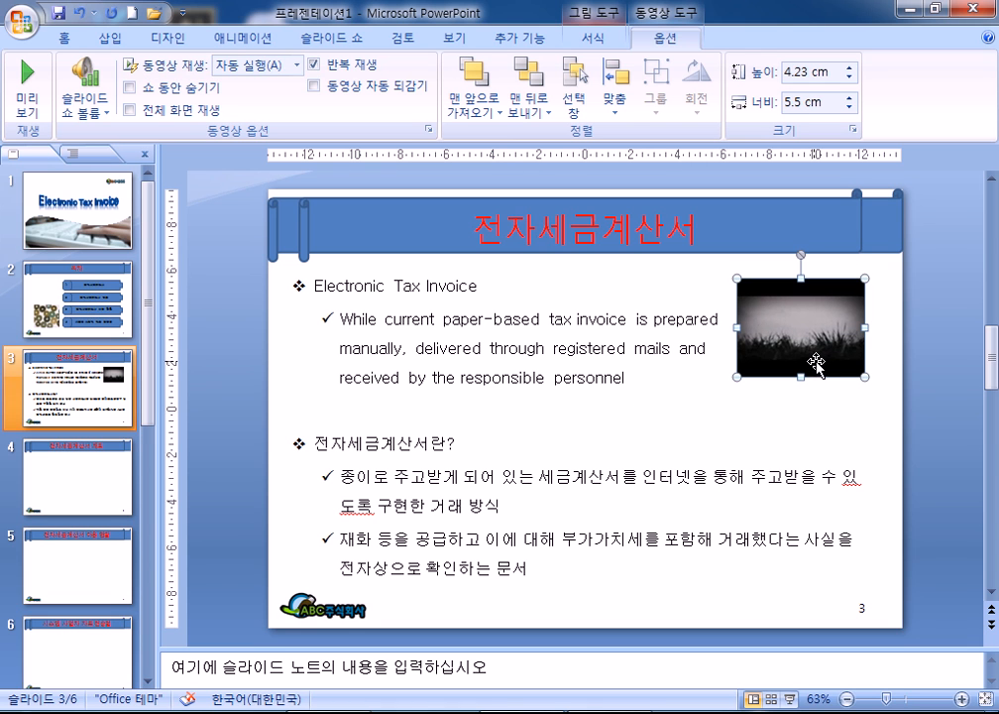
left_click(216, 380)
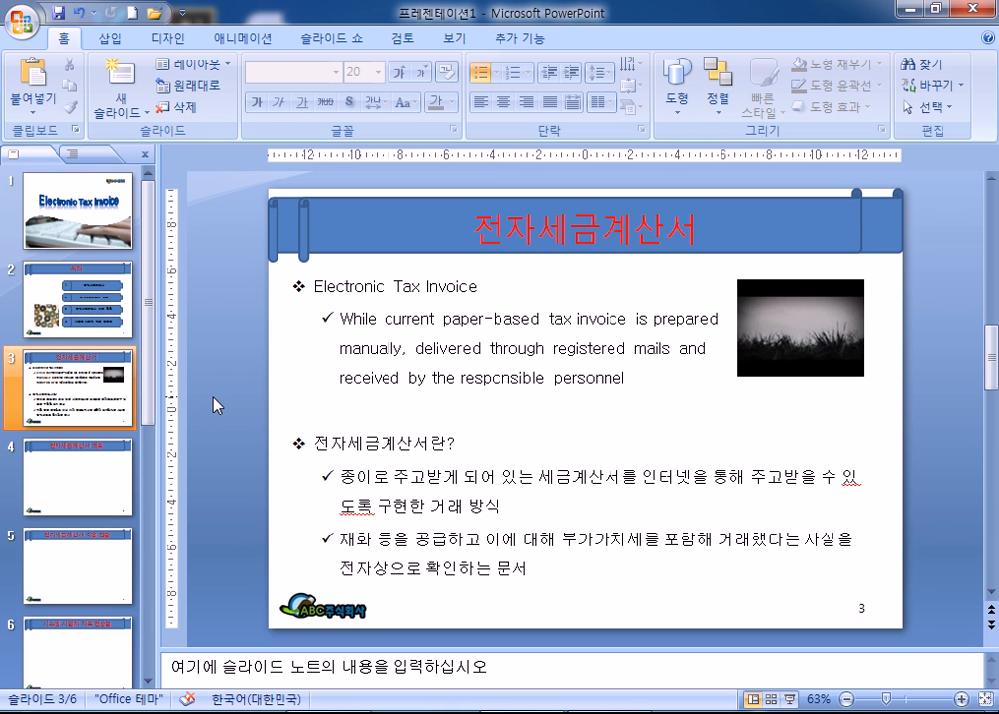
key("Tab")
key("Escape")
Step: Set the "Electronic Tax Invoice" heading to size 24 and bold
left_click(328, 294)
double_click(328, 293)
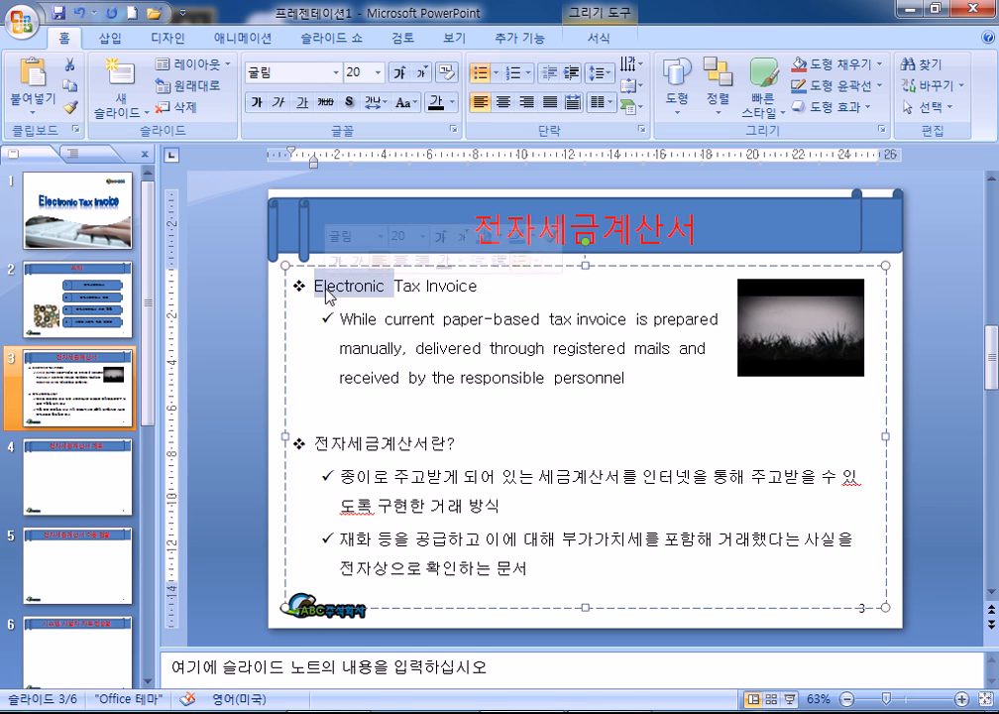
left_click_drag(319, 285, 481, 288)
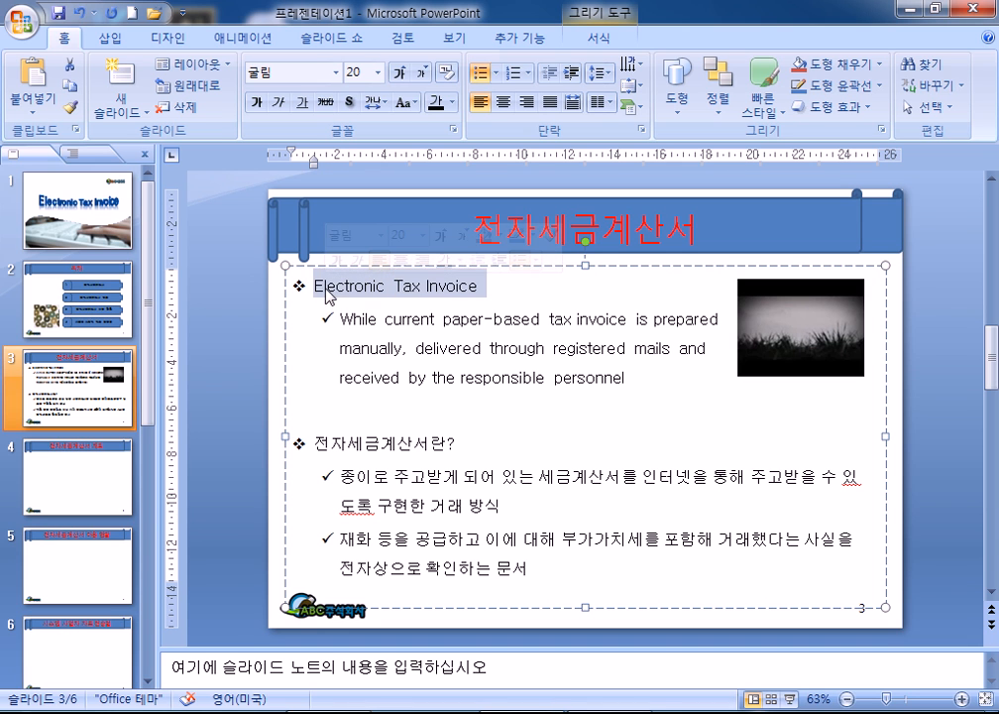
left_click(403, 73)
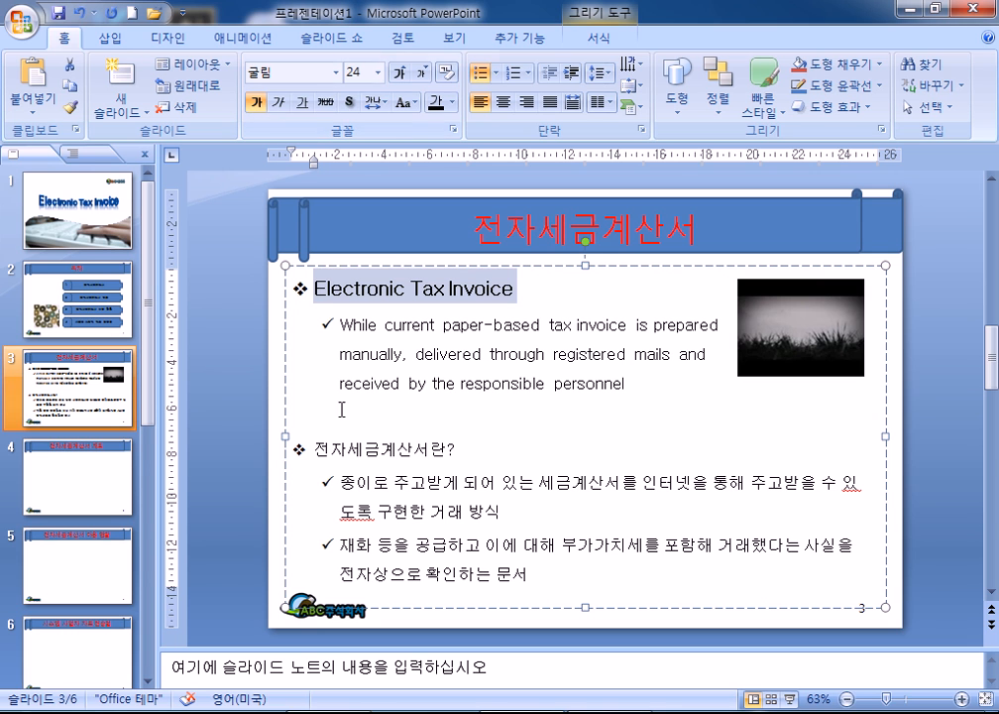
Step: Enlarge the "전자세금계산서란?" heading by one font size step and make it bold
left_click(348, 449)
triple_click(348, 449)
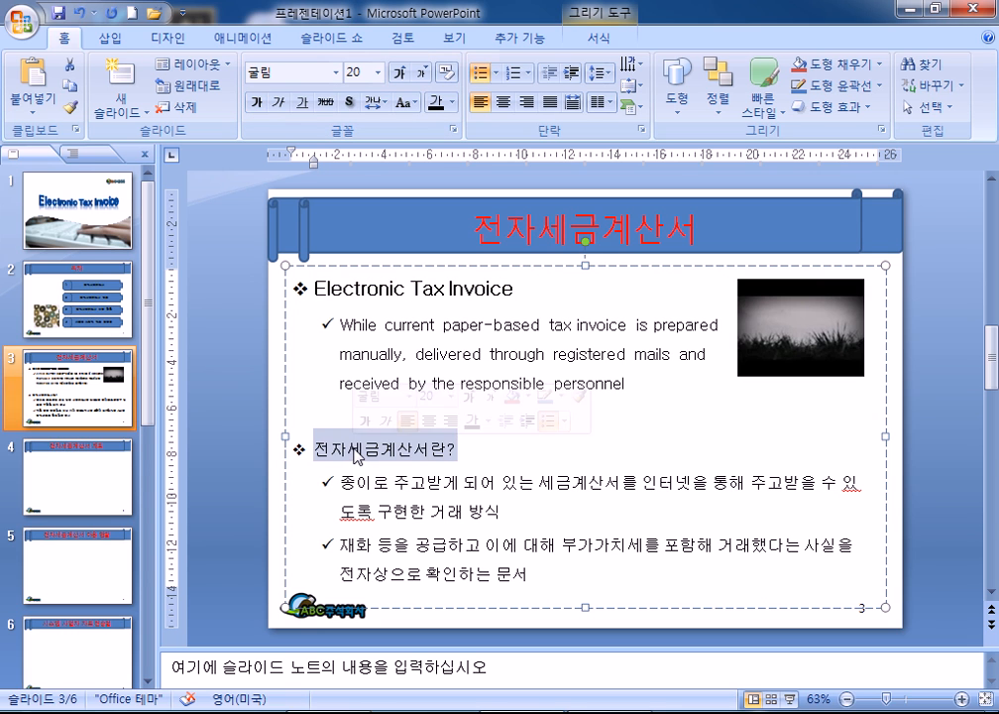
left_click(402, 74)
left_click(256, 102)
left_click(423, 566)
left_click(412, 352)
left_click(229, 361)
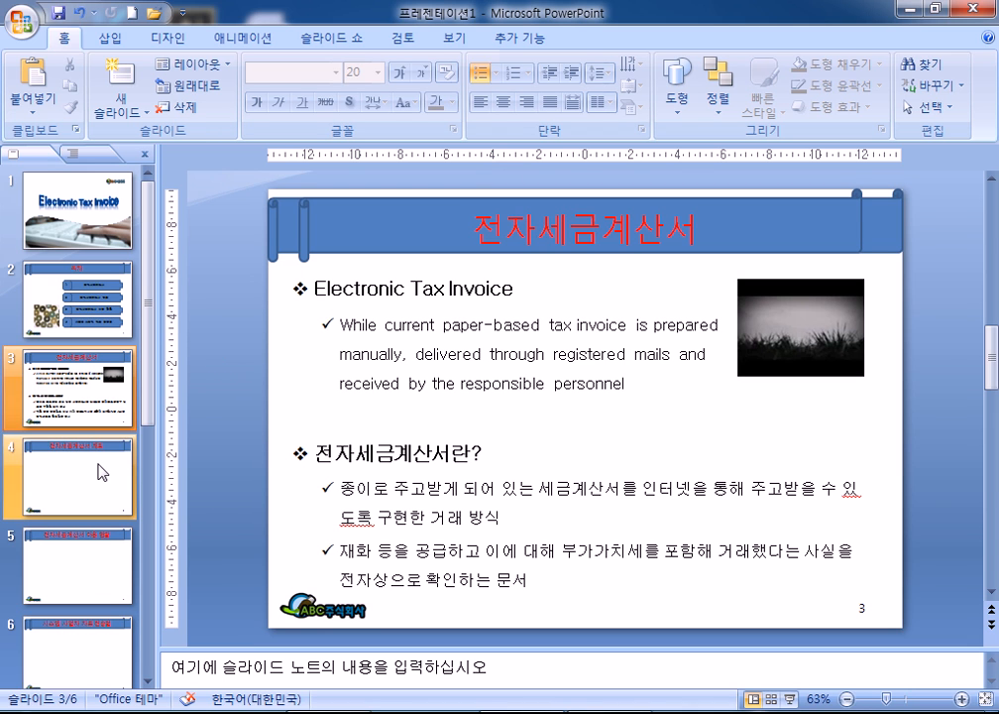
Step: Add a new blank title-and-content slide directly after slide 3
left_click(121, 73)
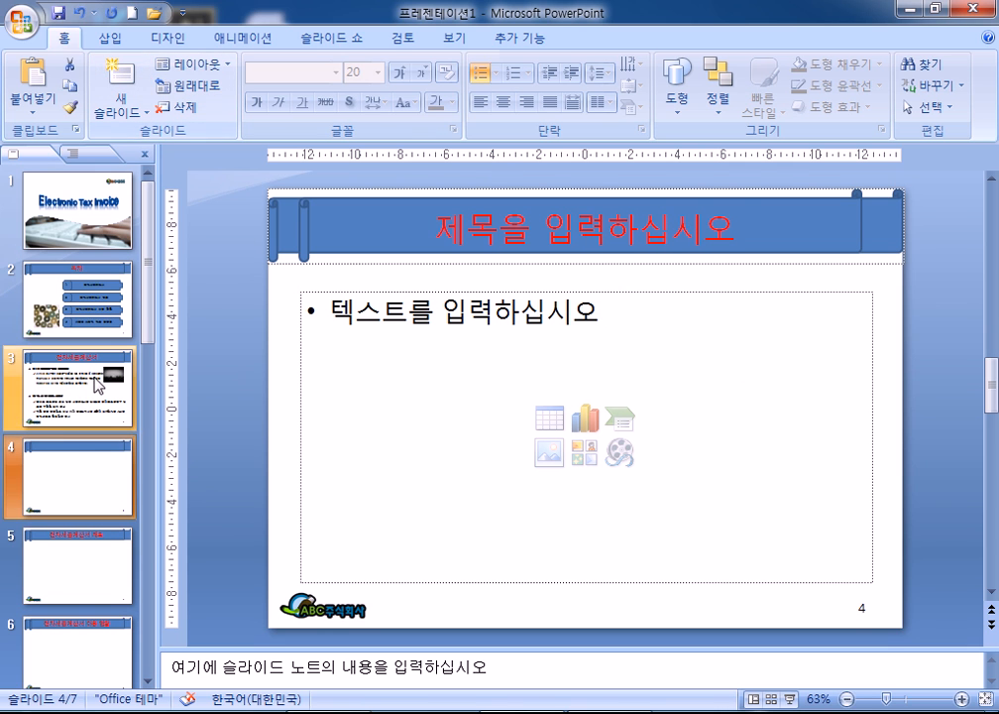
Step: Enter "Eletronic Tax Invice" as the first bullet of slide 4's body text, using English input
left_click(480, 307)
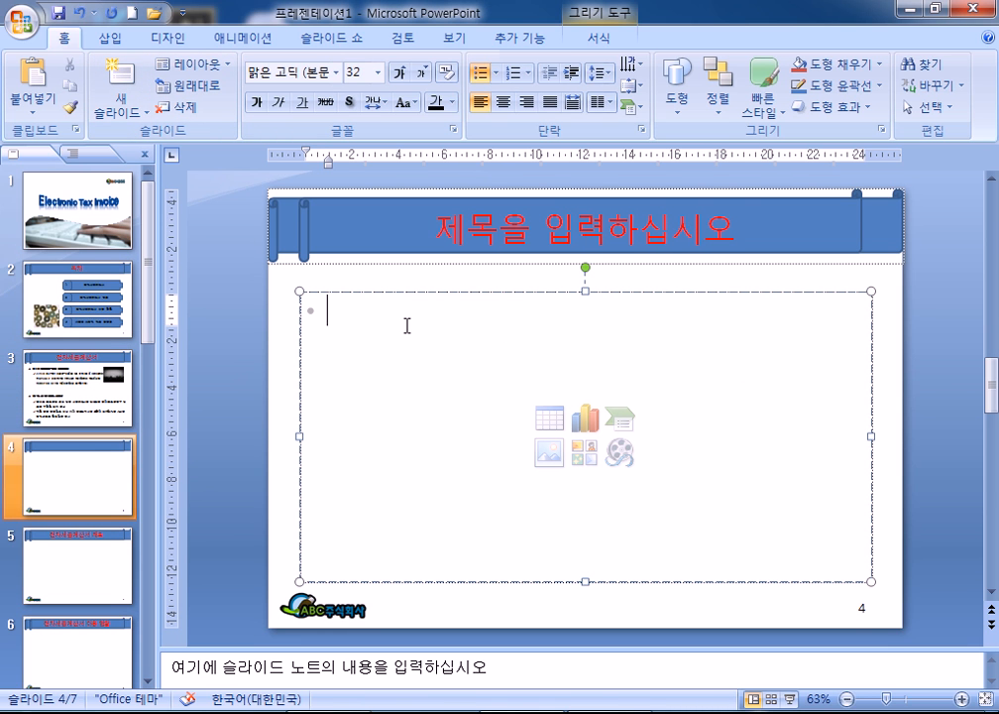
type("ㄸ")
key("BackSpace")
key("alt+shift")
type("E")
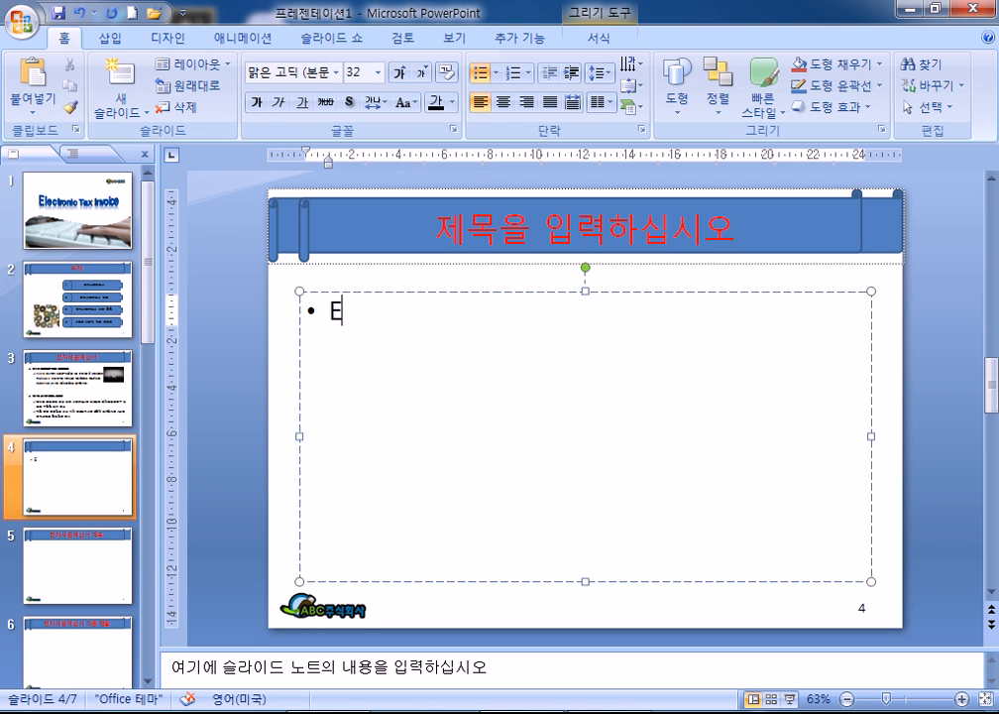
type("letronic")
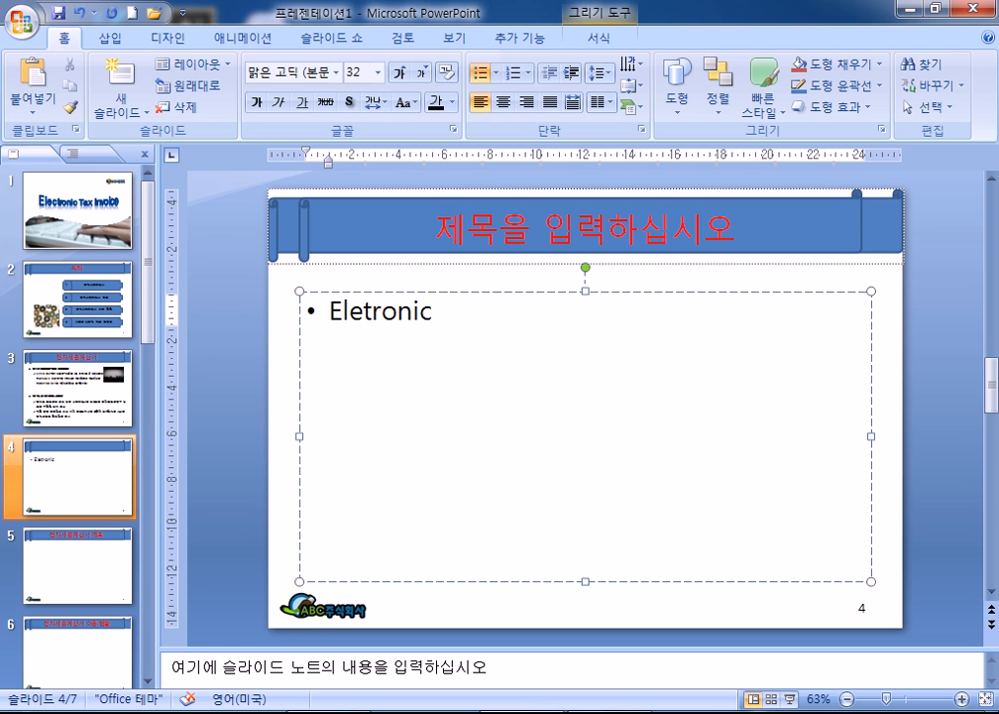
type(" Tax ")
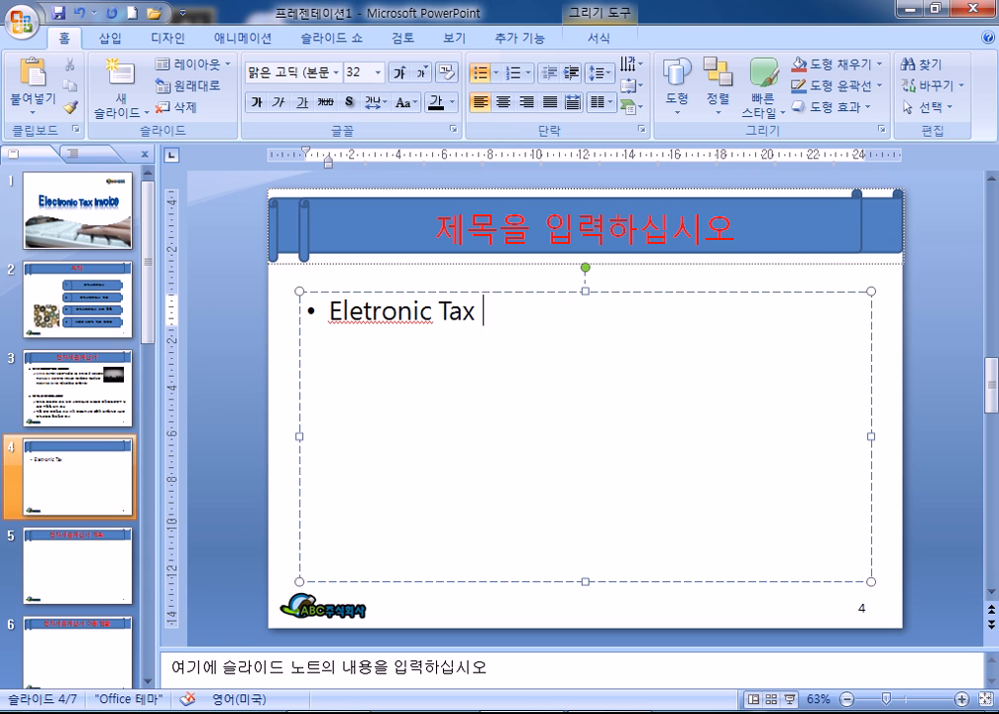
type("Invice")
Step: Correct the bullet's spelling to "Electronic Tax Invoice" and start a new bullet line below it
key("Left")
key("Left")
key("Left")
key("Left")
key("Left")
key("Left")
key("Left")
key("Left")
key("Left")
key("Left")
key("Left")
key("Left")
key("Left")
key("Left")
key("Left")
key("Left")
key("Left")
key("Left")
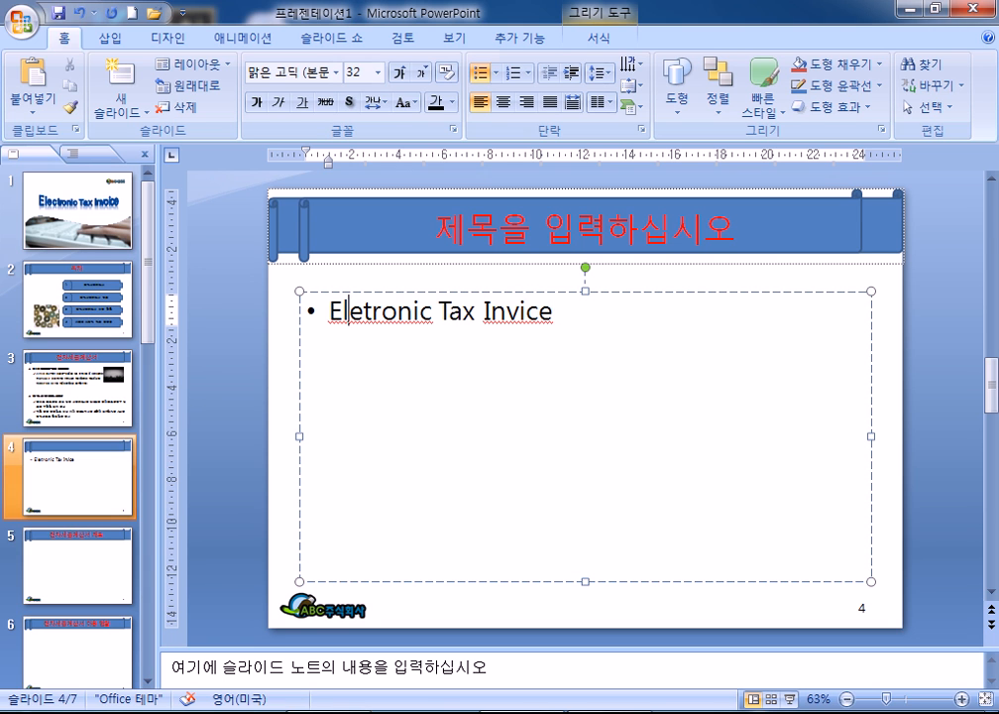
key("Right")
type("c")
key("End")
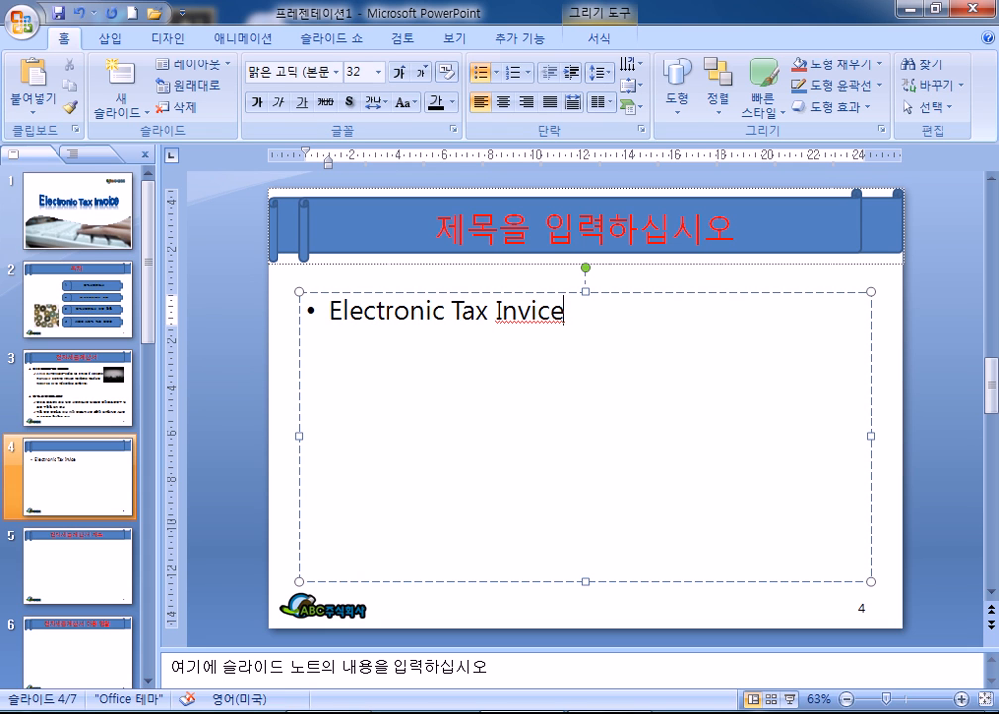
key("Left")
key("Left")
key("Left")
type("o")
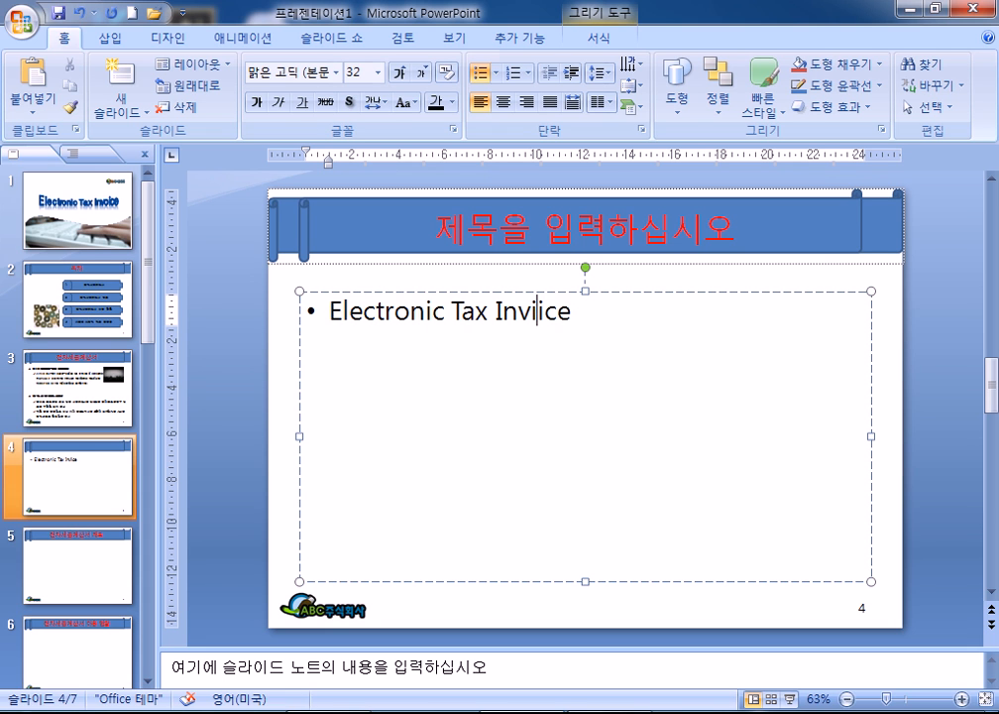
key("End")
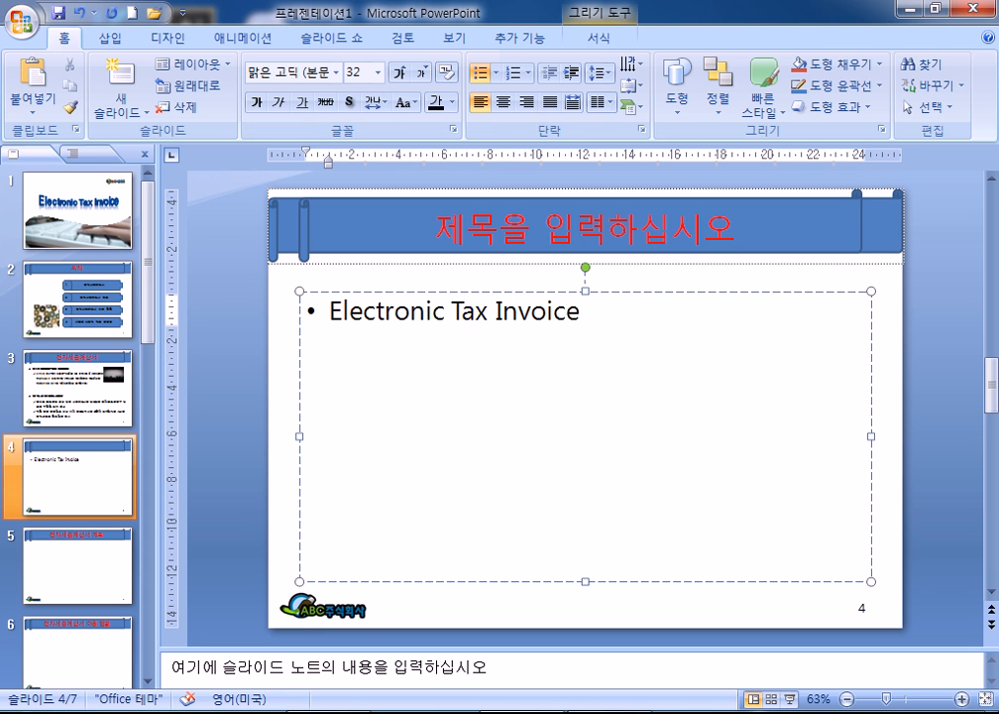
key("Return")
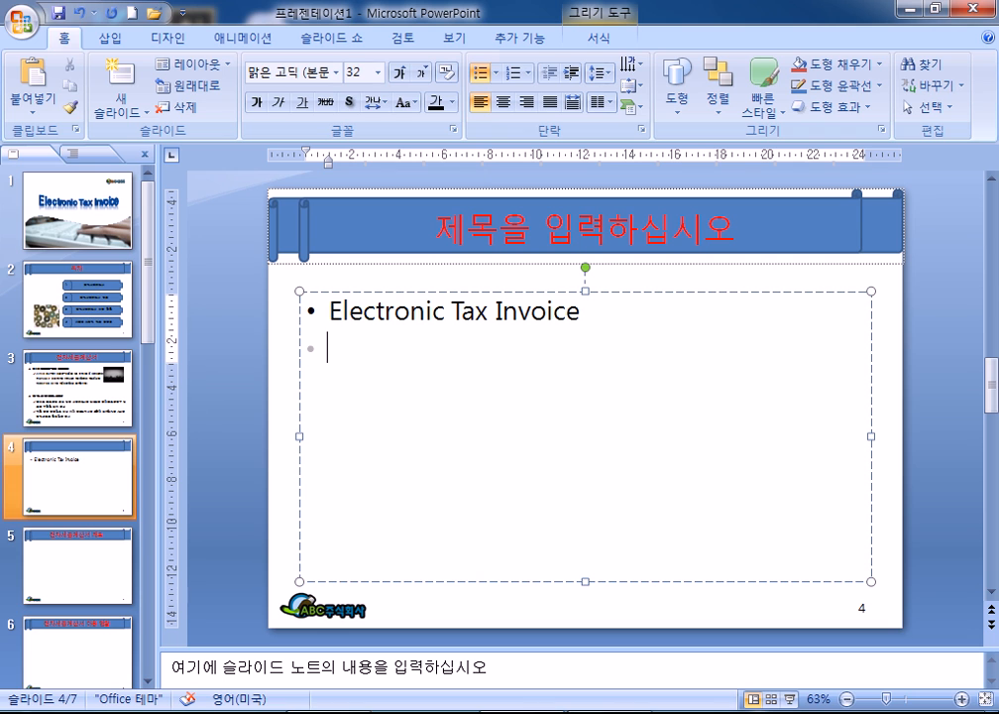
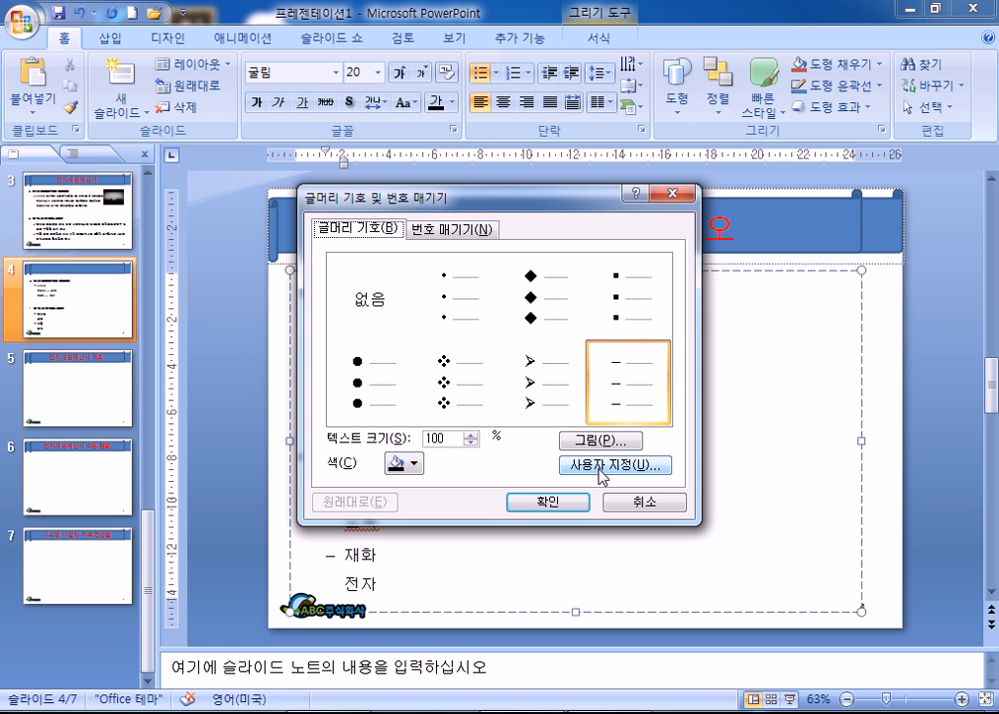
Step: Open the custom bullet symbols for the "While" line and show Arial's 기타 기호 (miscellaneous symbols) subset
left_click(599, 465)
left_click_drag(394, 328, 516, 145)
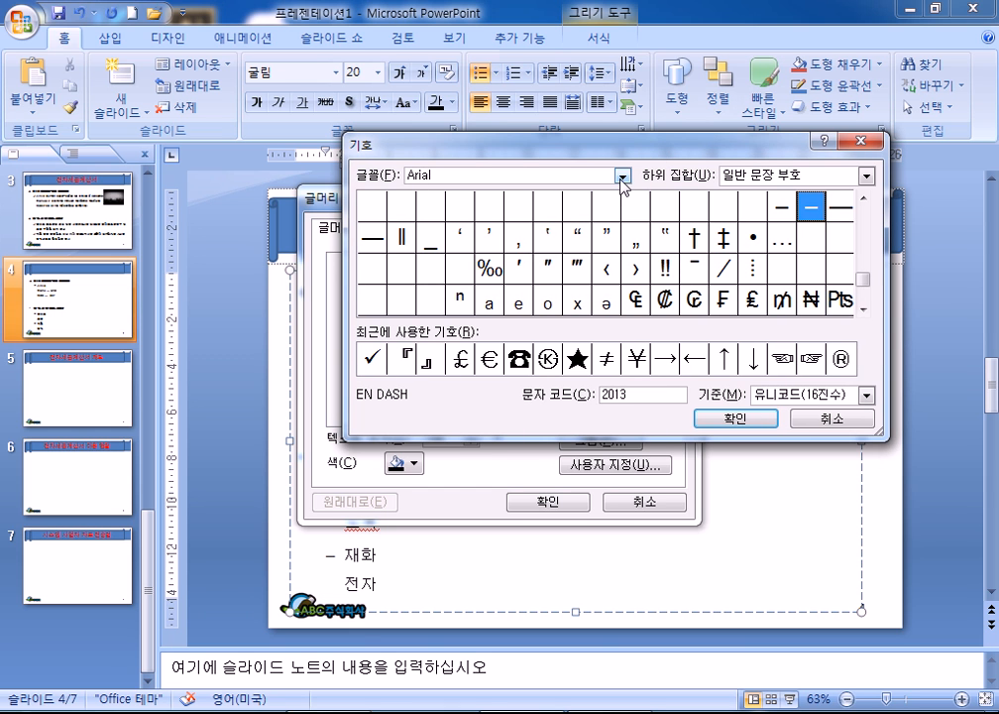
left_click(869, 177)
scroll(790, 238, "up", 5)
scroll(790, 247, "down", 6)
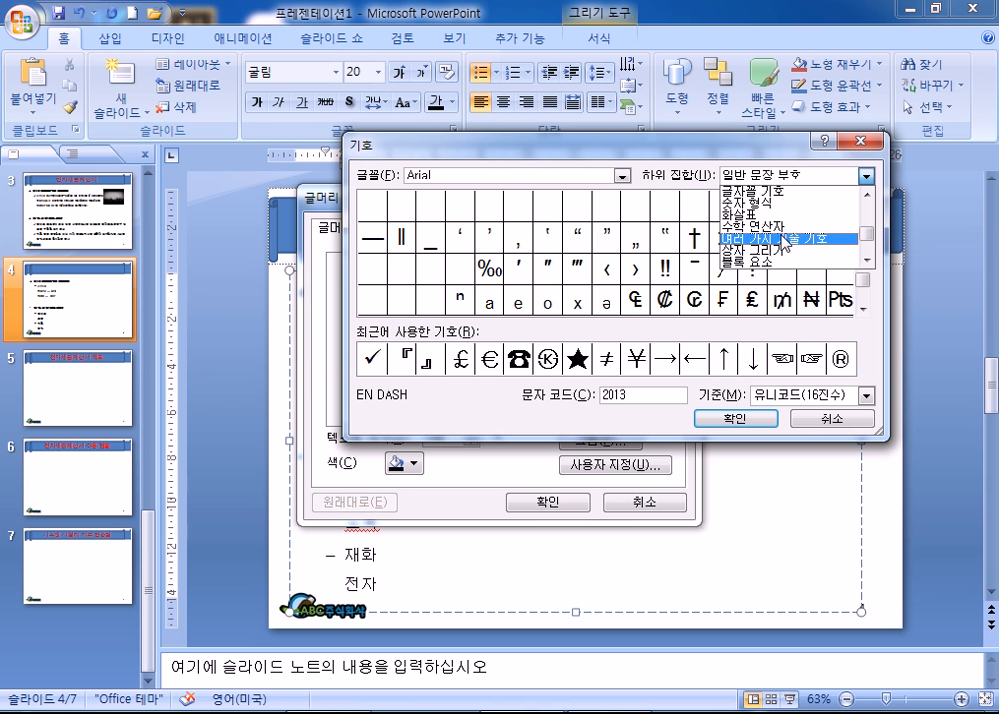
scroll(788, 242, "down", 1)
scroll(790, 242, "down", 2)
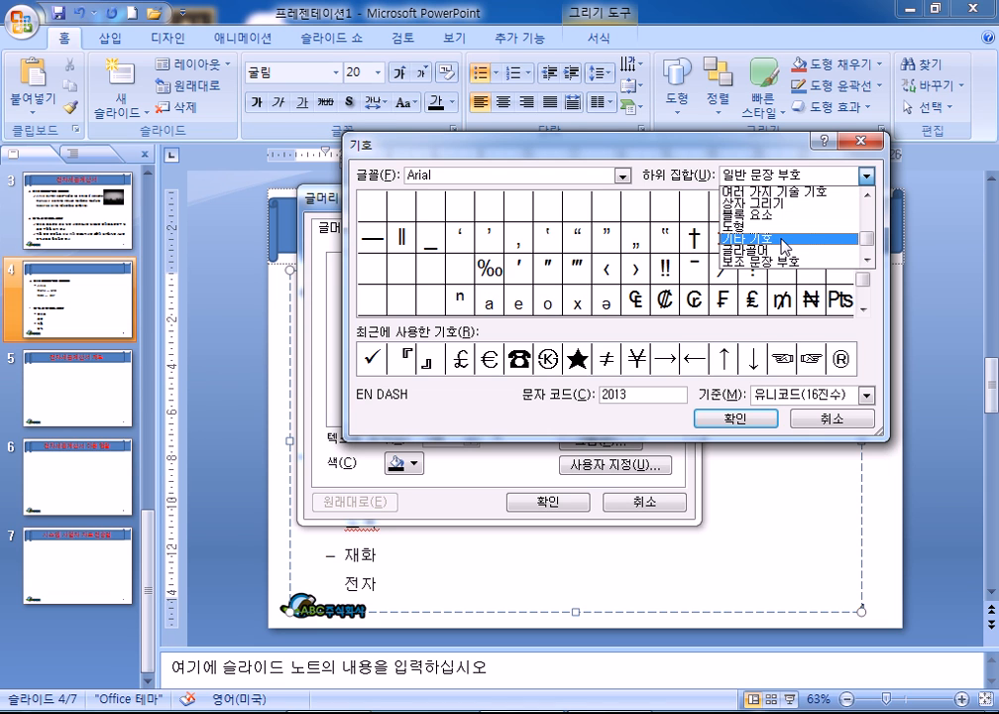
left_click(781, 239)
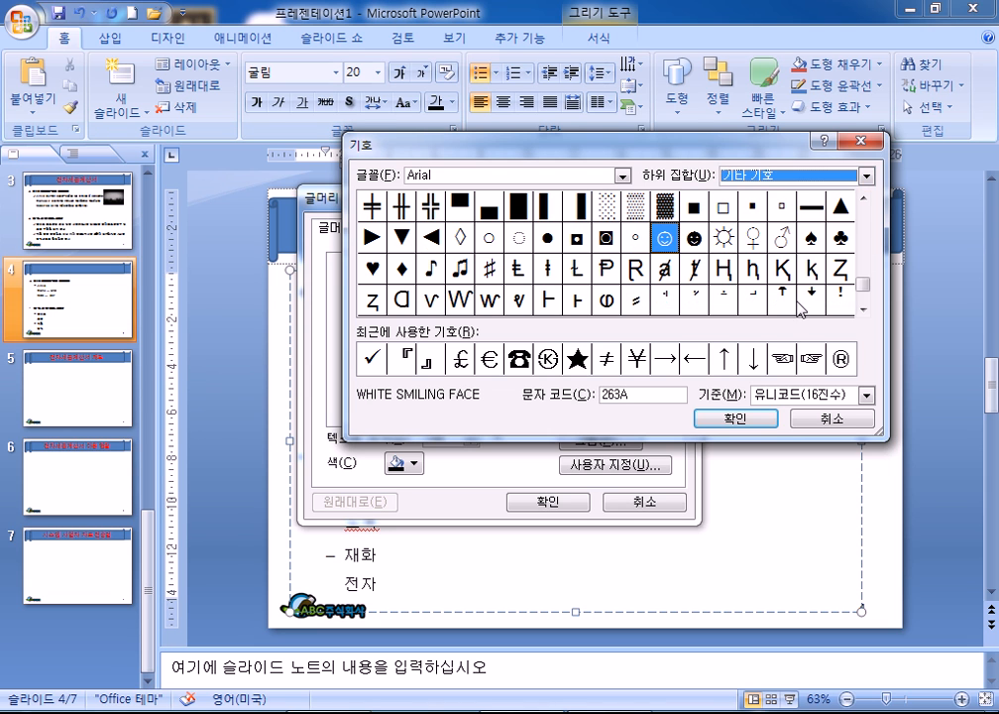
Step: Look through the Arial symbols and select the check mark among the recently used symbols
left_click(863, 310)
left_click(863, 310)
left_click(863, 309)
left_click_drag(865, 313, 865, 212)
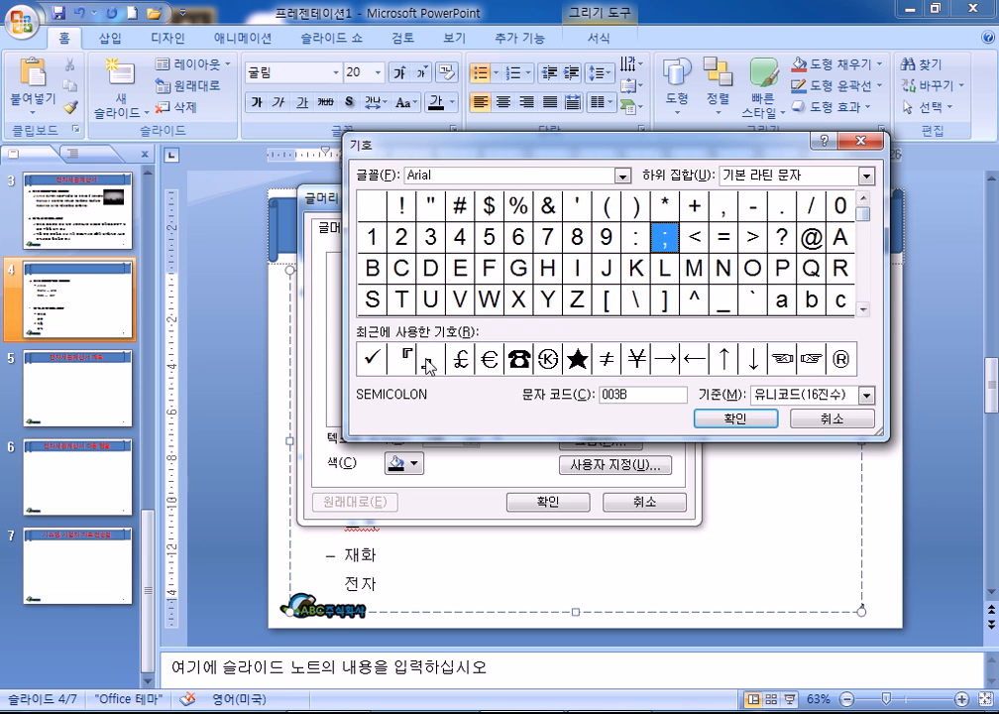
left_click(372, 363)
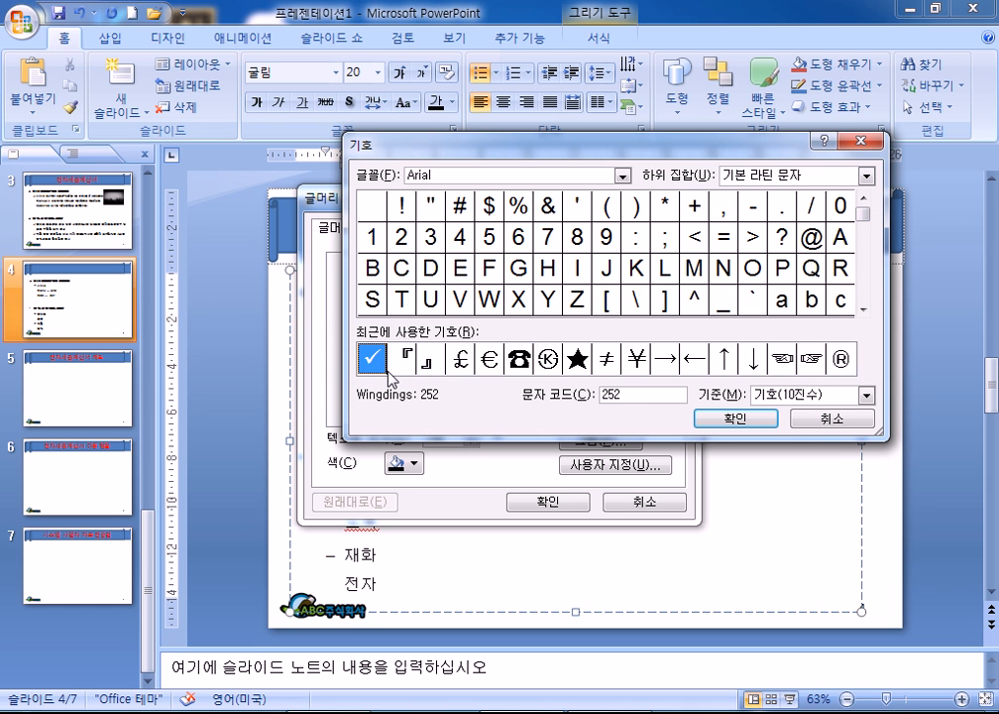
Step: Change the font of the bullet symbol set to Wingdings
left_click(623, 176)
left_click_drag(624, 209, 629, 258)
scroll(577, 251, "up", 5)
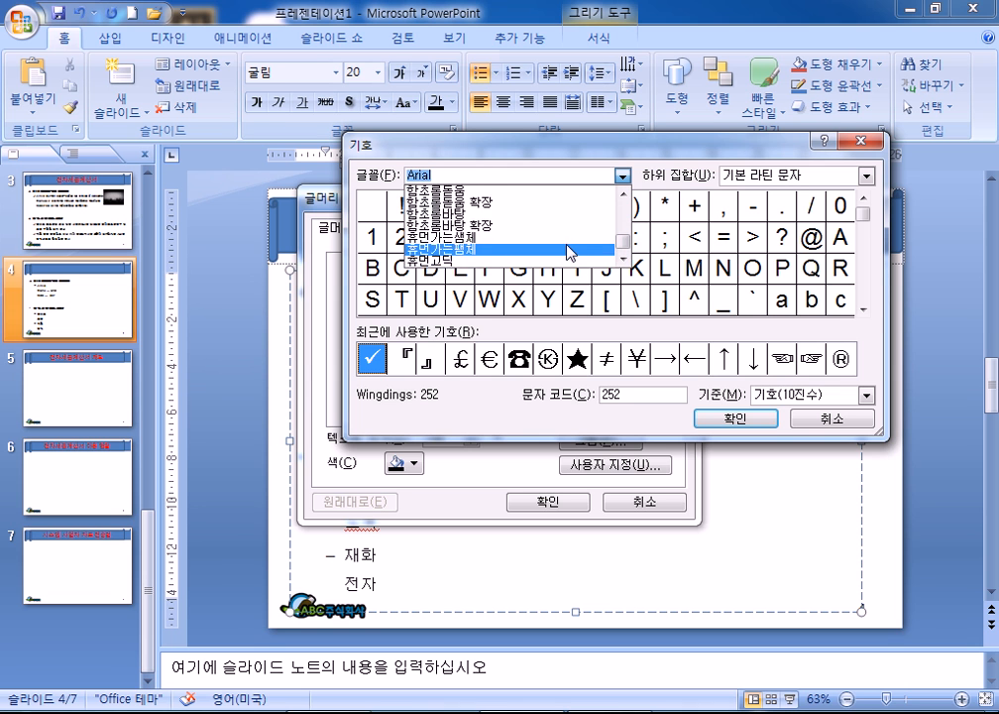
scroll(569, 245, "up", 10)
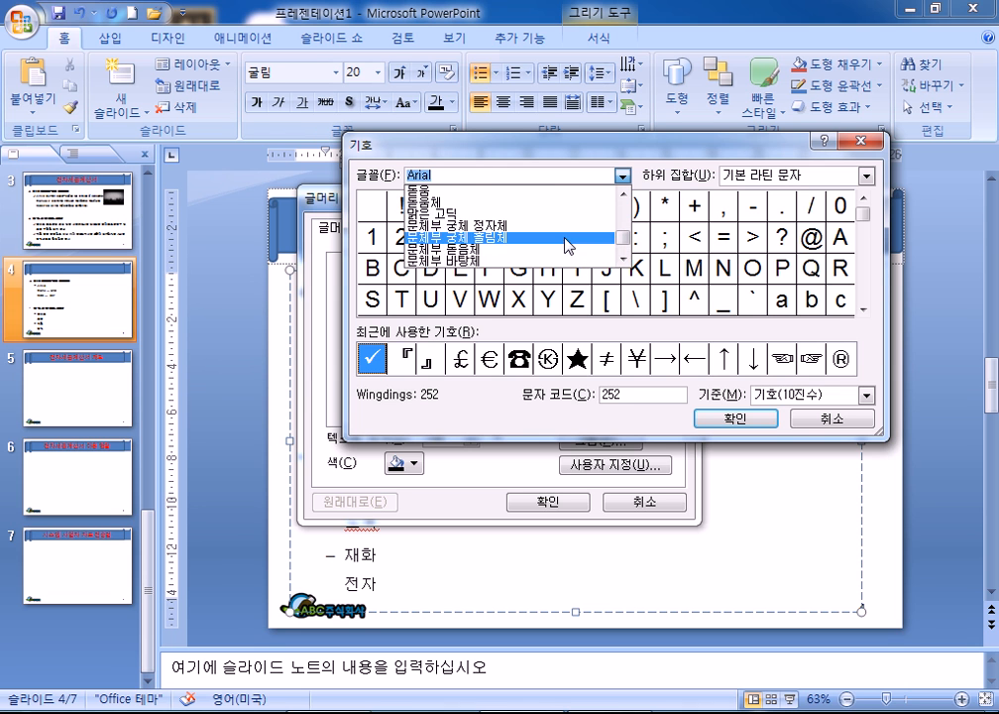
scroll(569, 238, "up", 5)
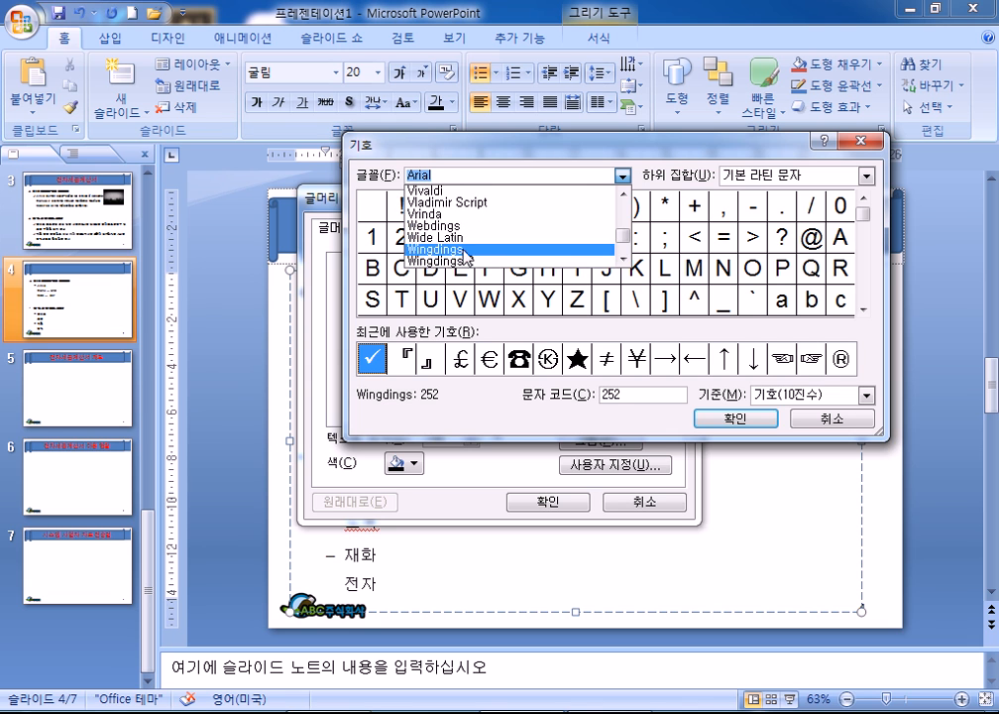
scroll(487, 263, "down", 2)
scroll(474, 254, "up", 1)
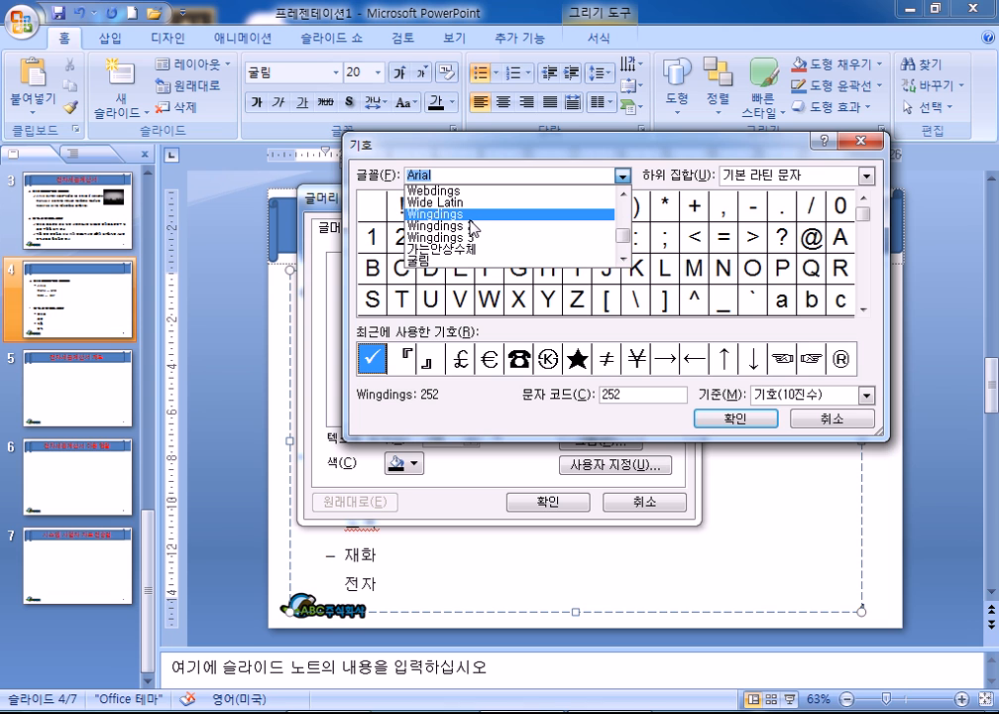
left_click(449, 215)
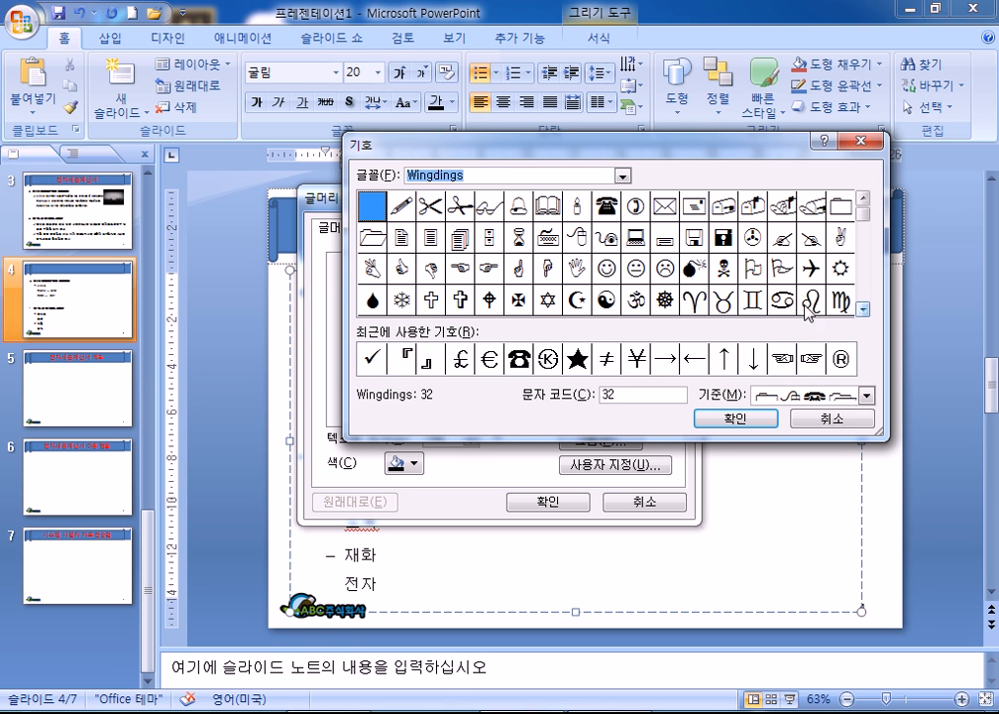
Step: Apply the Wingdings check mark, character code 252, as the bullet of the "While" line
left_click(865, 315)
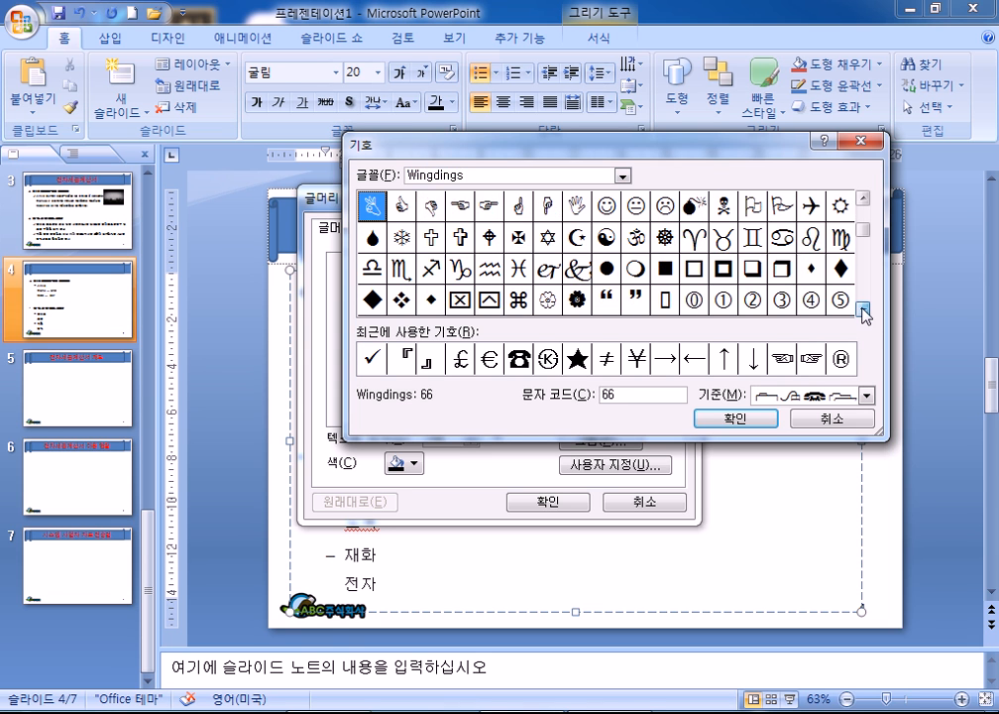
left_click(865, 315)
left_click(864, 315)
left_click(864, 315)
left_click(864, 315)
left_click(865, 315)
left_click(864, 315)
left_click(864, 315)
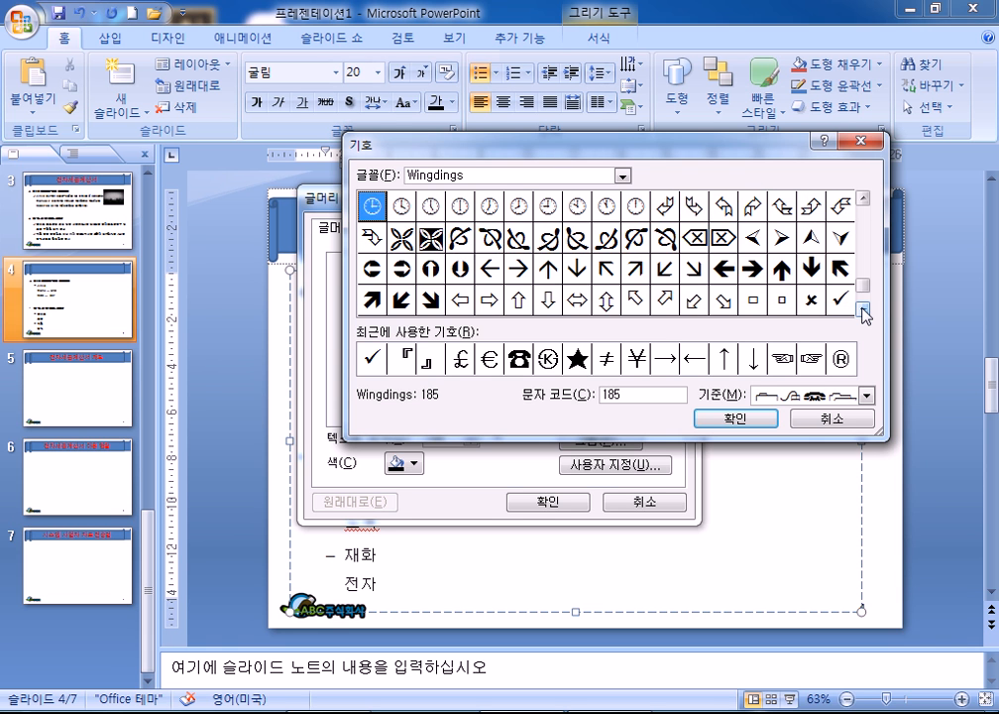
left_click(864, 315)
left_click(839, 267)
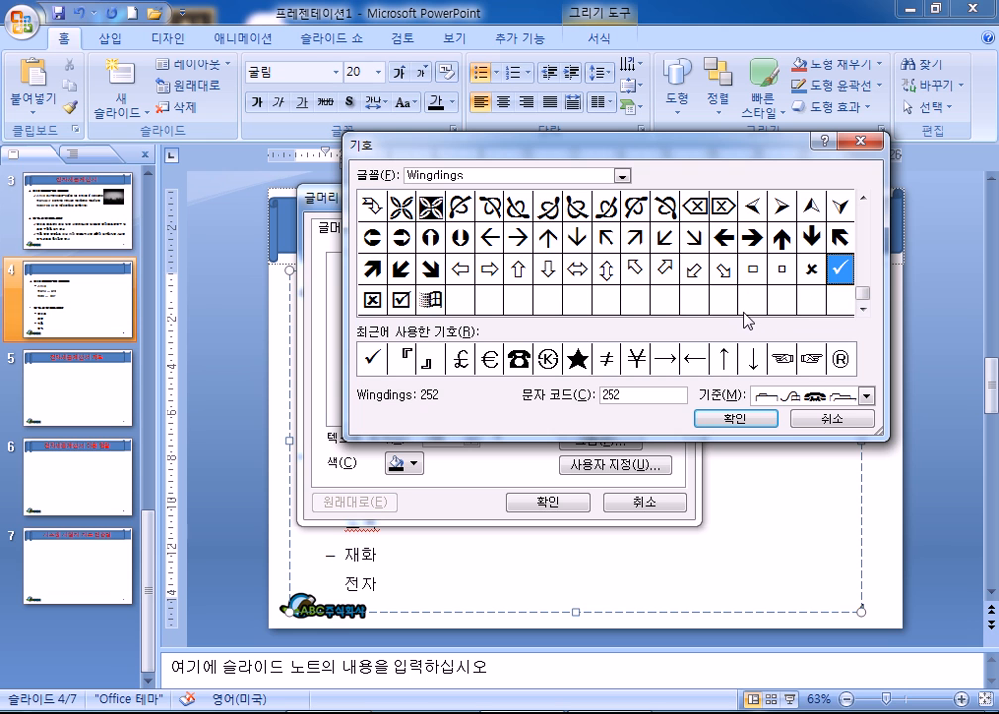
left_click(751, 416)
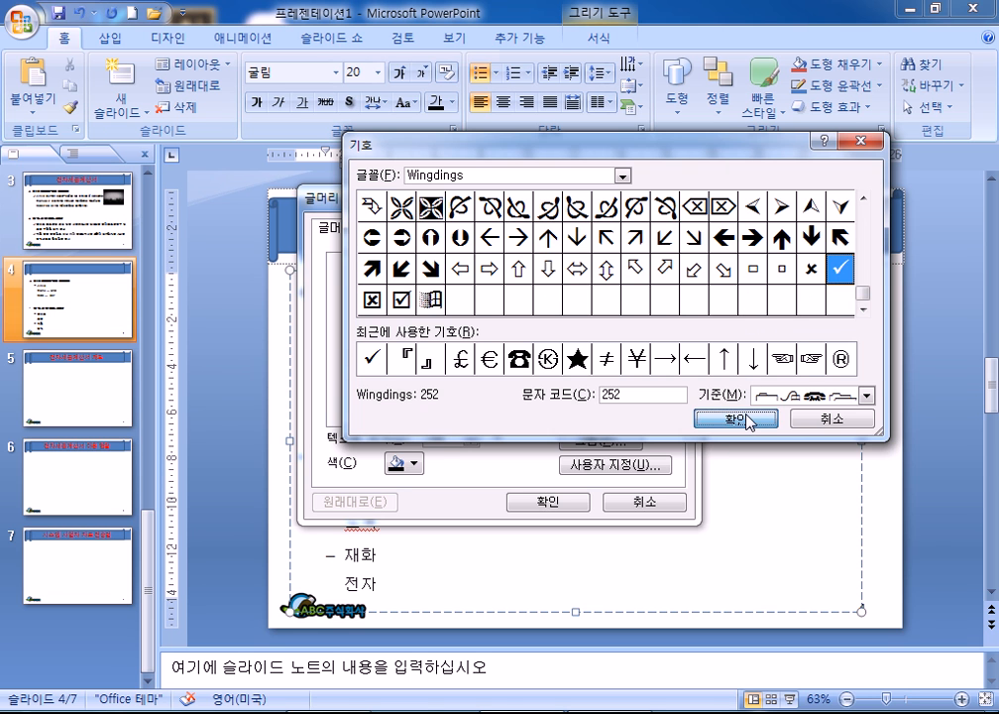
left_click(547, 502)
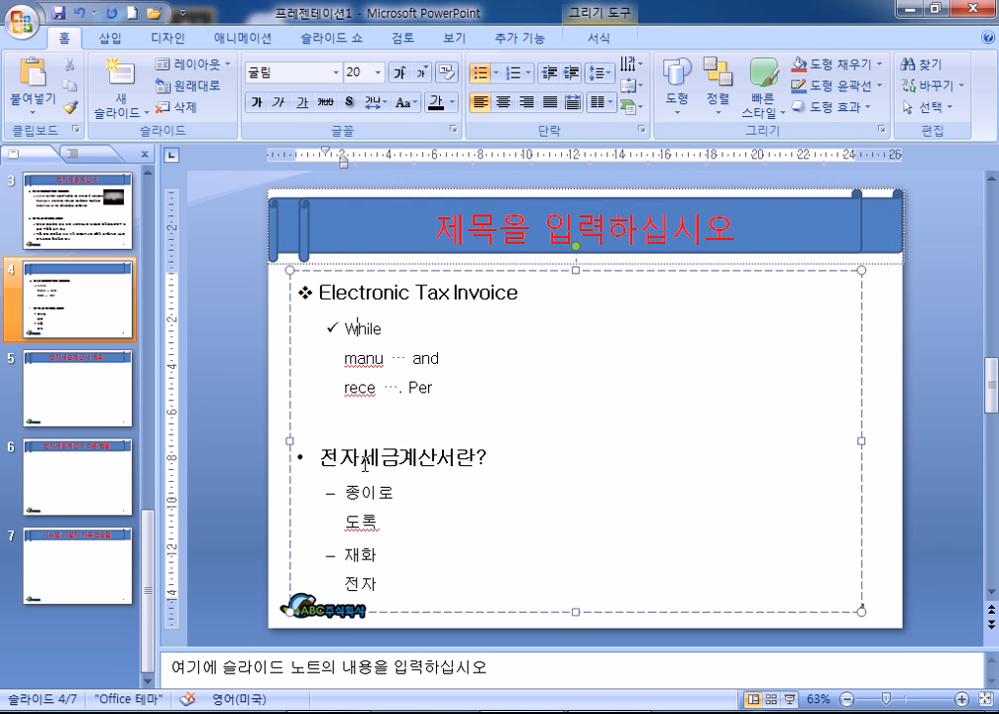
Step: Give the sub-items under "전자세금계산서란?" the recently used Wingdings check mark as their custom bullet
left_click_drag(342, 490, 378, 589)
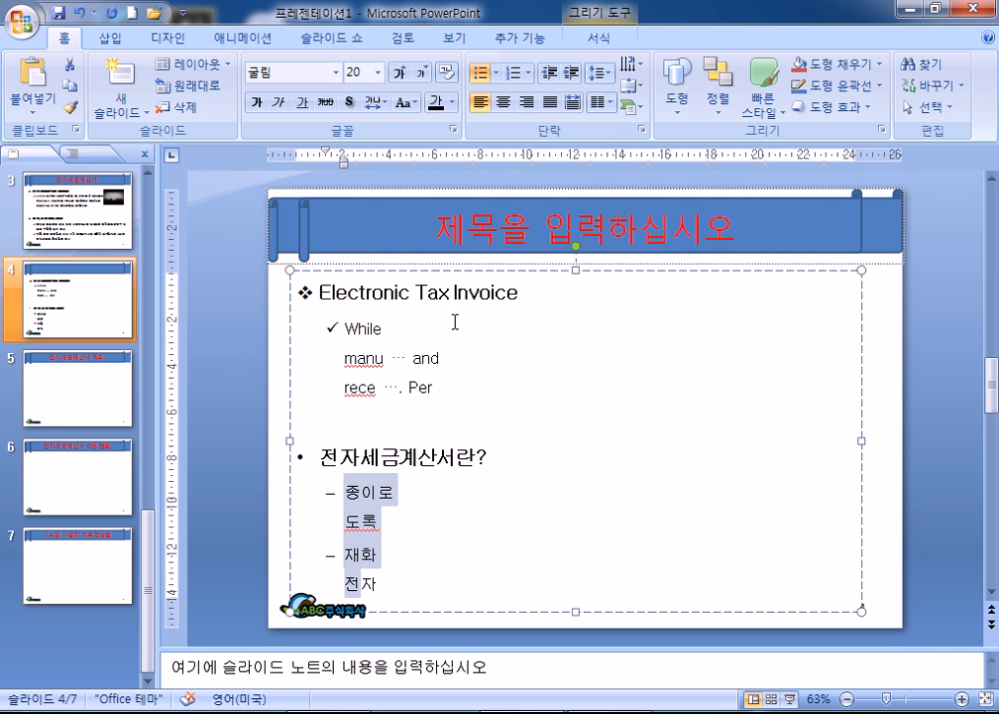
left_click(498, 74)
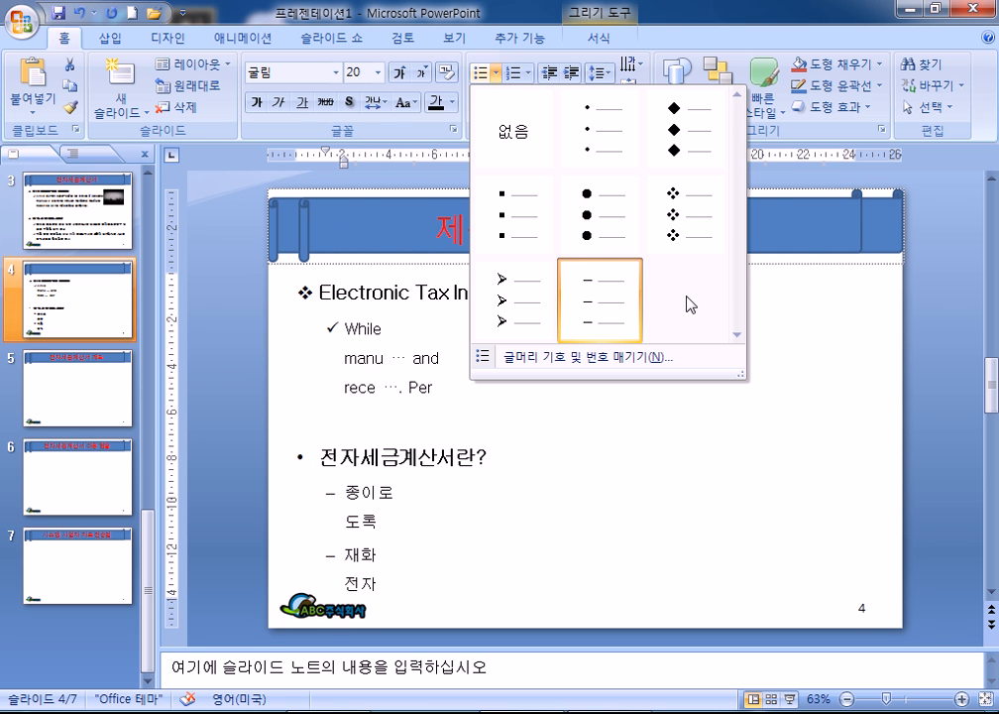
left_click(623, 356)
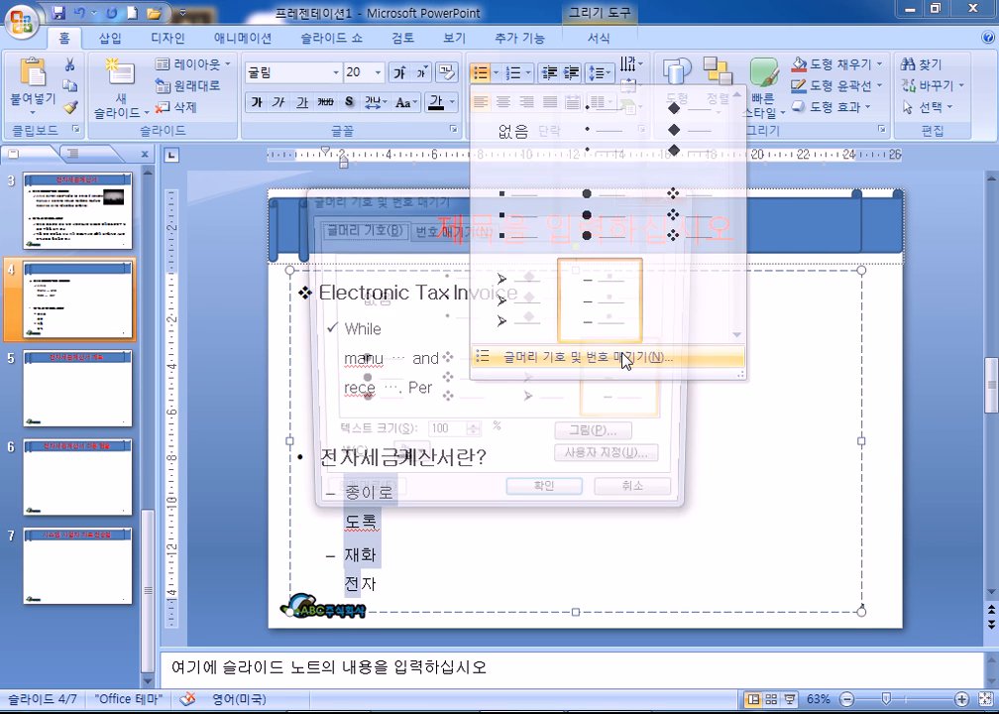
left_click(607, 466)
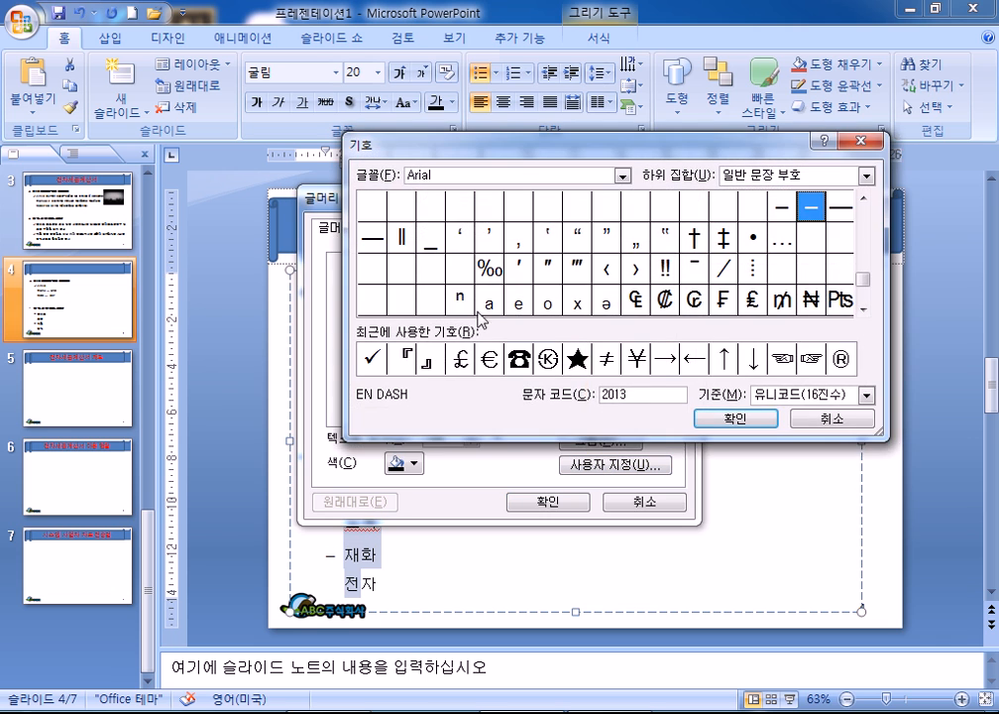
left_click_drag(519, 149, 612, 37)
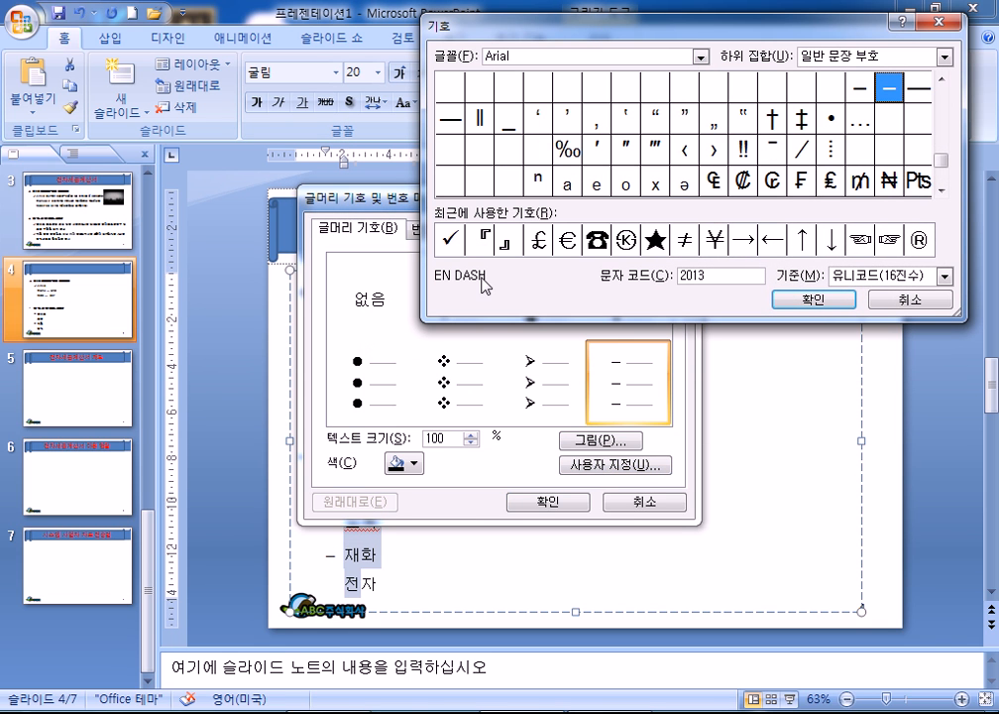
left_click(449, 240)
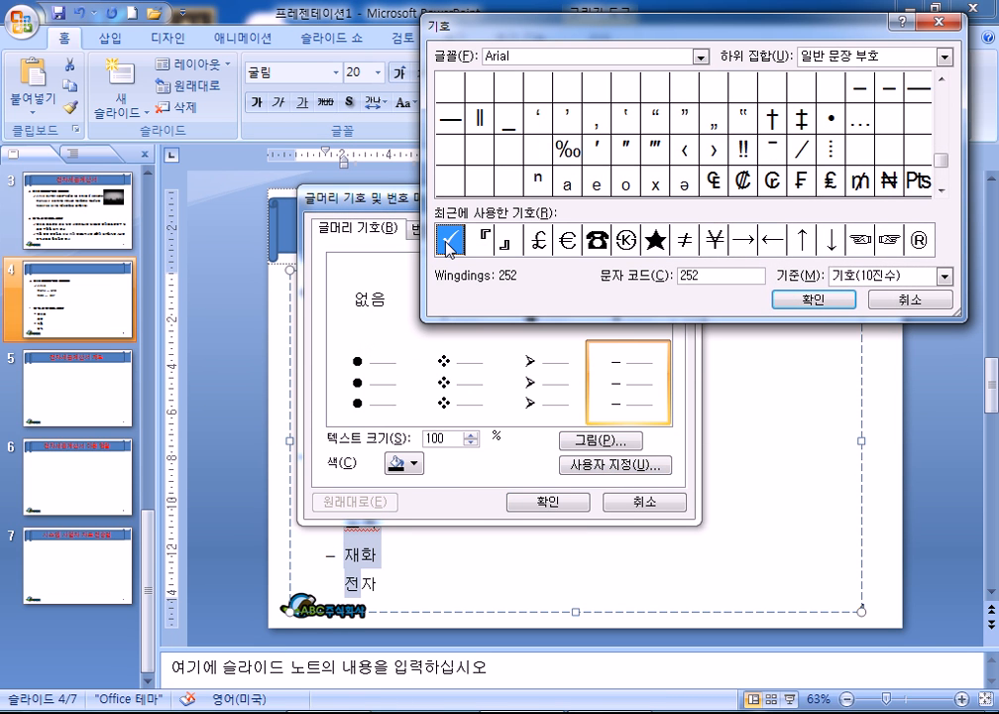
left_click(803, 300)
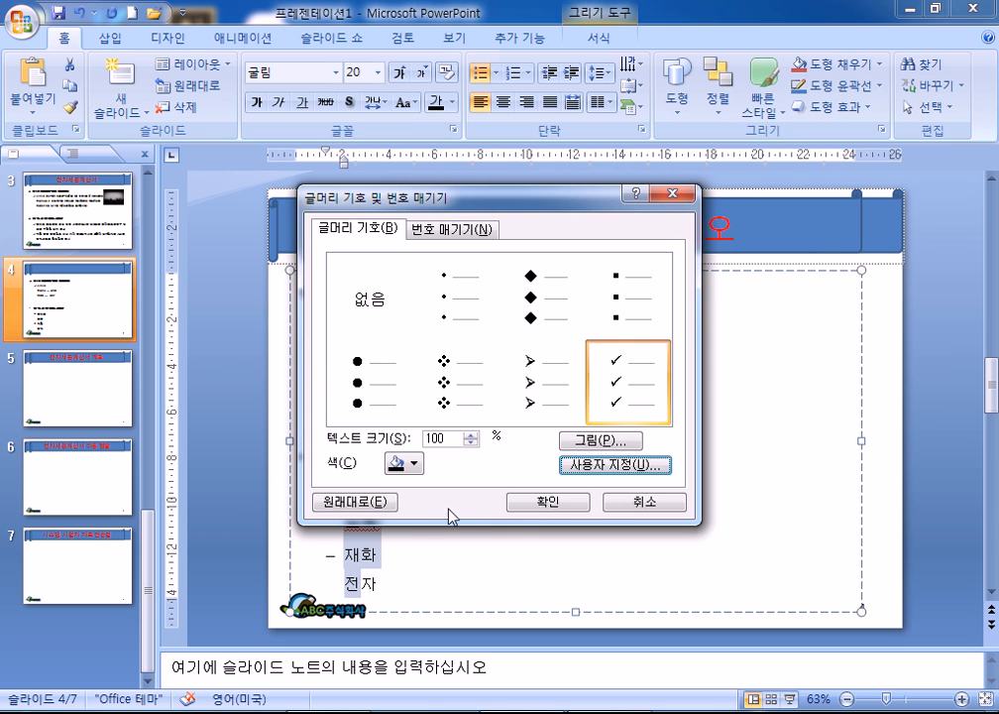
left_click(550, 503)
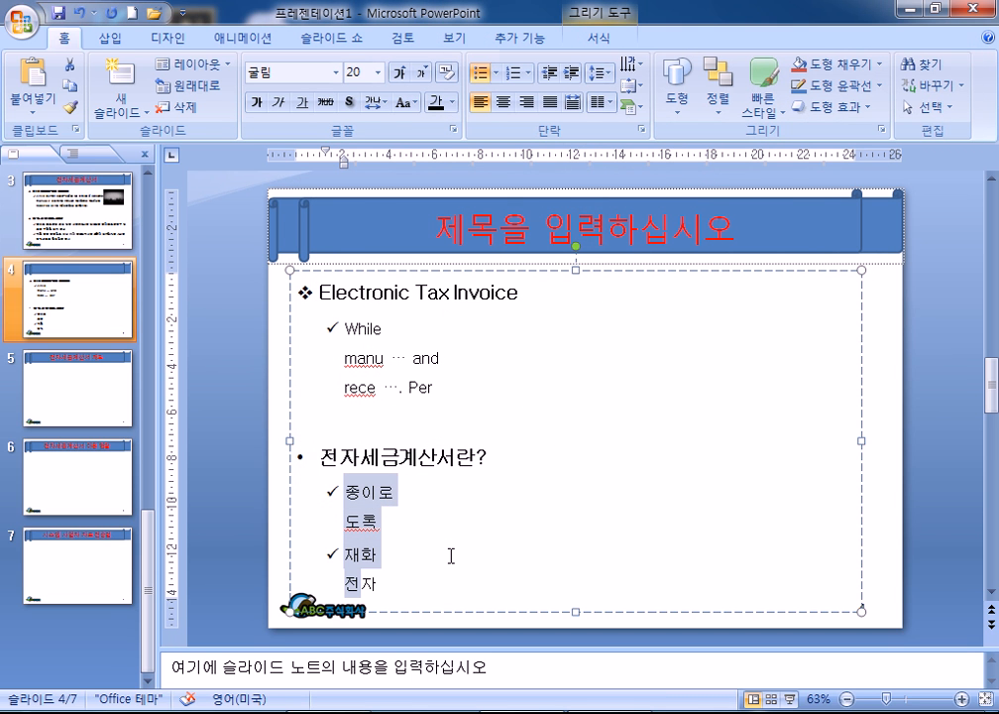
left_click(263, 501)
left_click(322, 292)
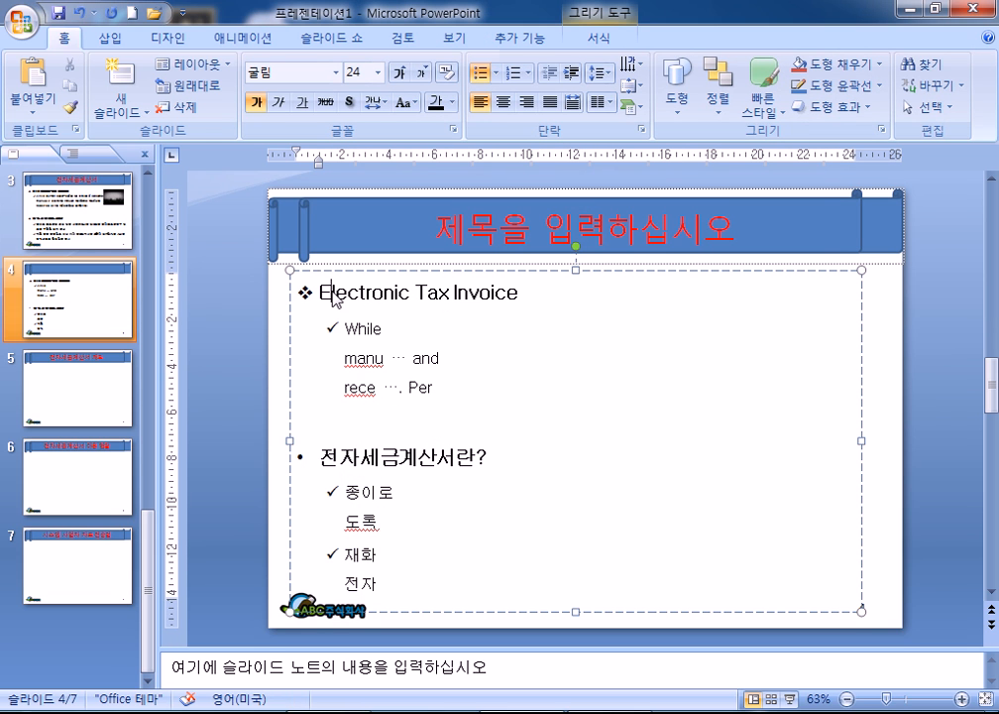
Step: Give the "전자세금계산서란?" line on slide 4 the four-diamond bullet from the bullet library
left_click(321, 456)
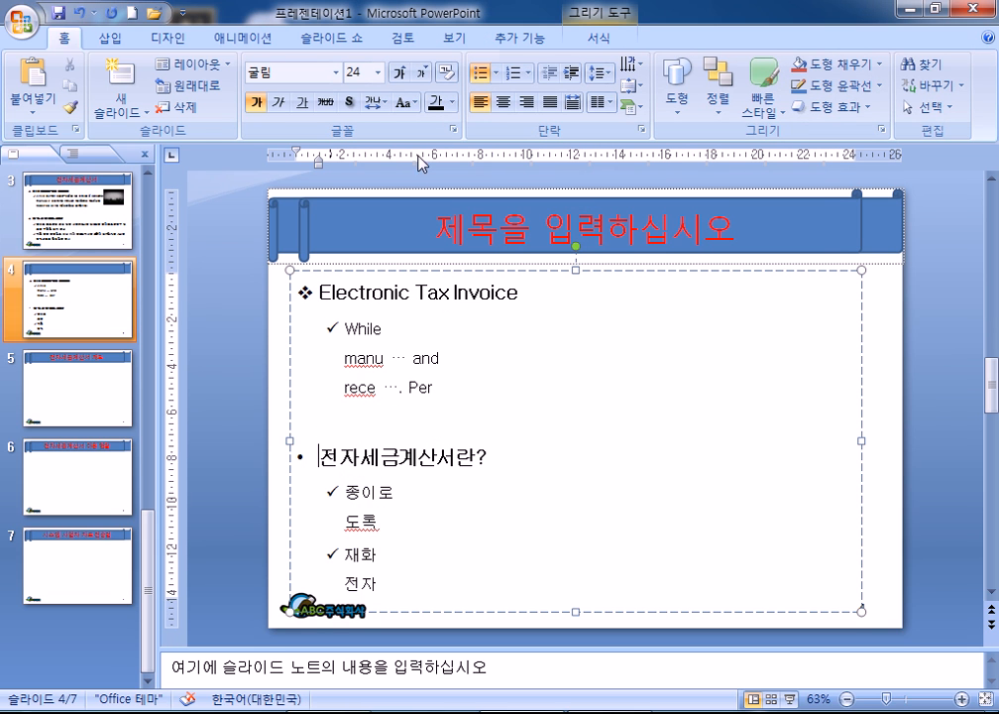
left_click(495, 73)
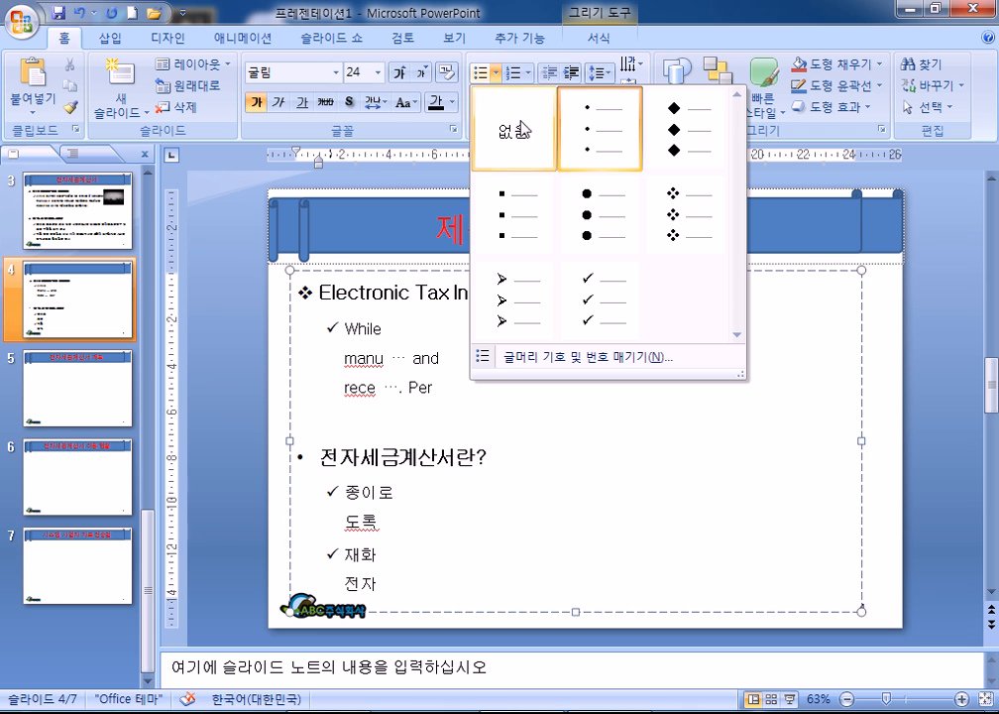
left_click(689, 225)
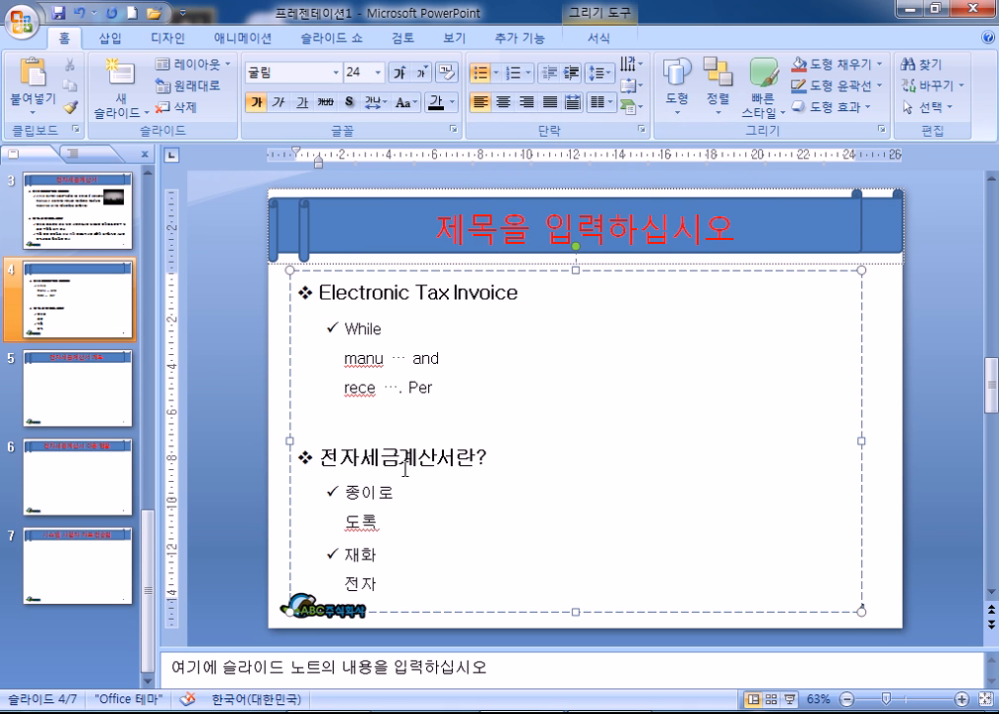
left_click(345, 326)
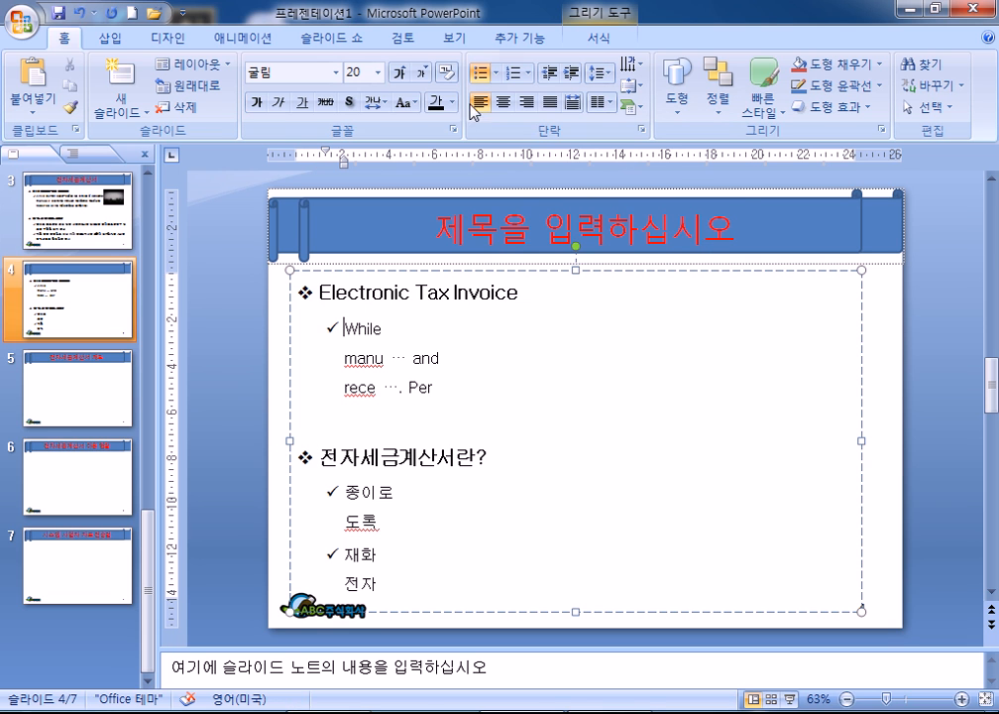
left_click(498, 75)
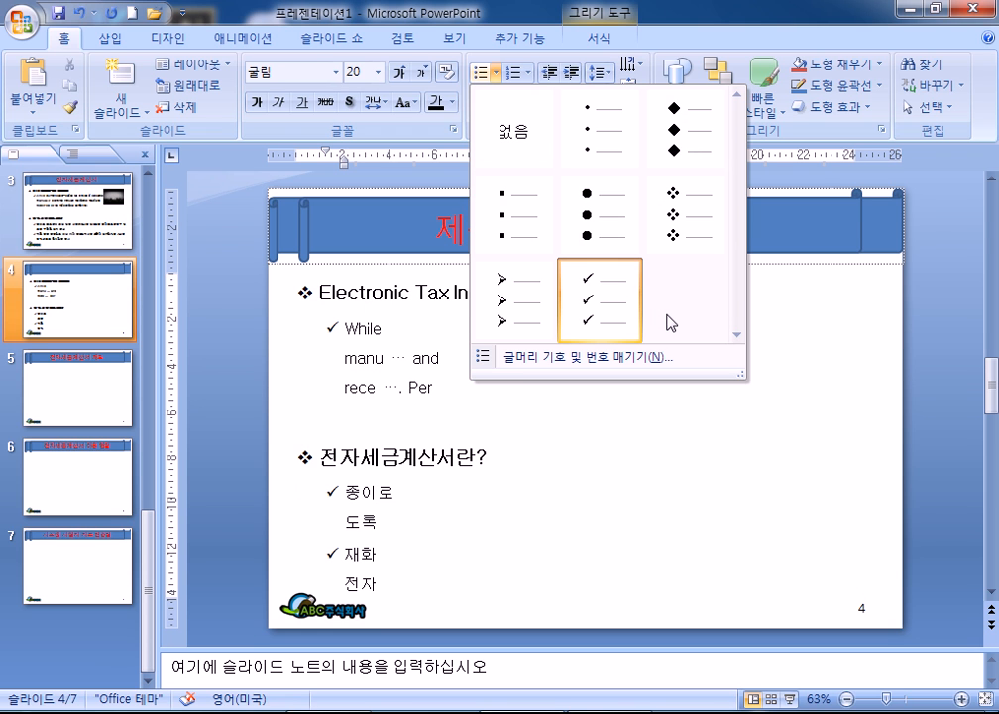
left_click(352, 333)
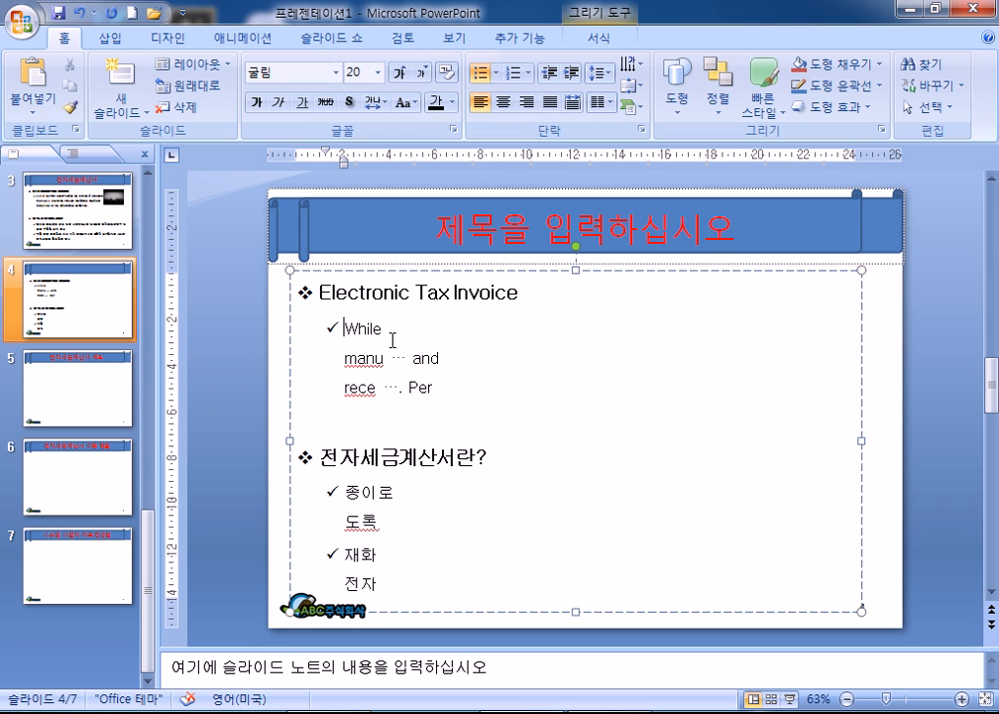
Step: Delete practice slide 4, the one with the empty title placeholder and shortened bullet text
left_click(98, 307)
left_click(92, 230)
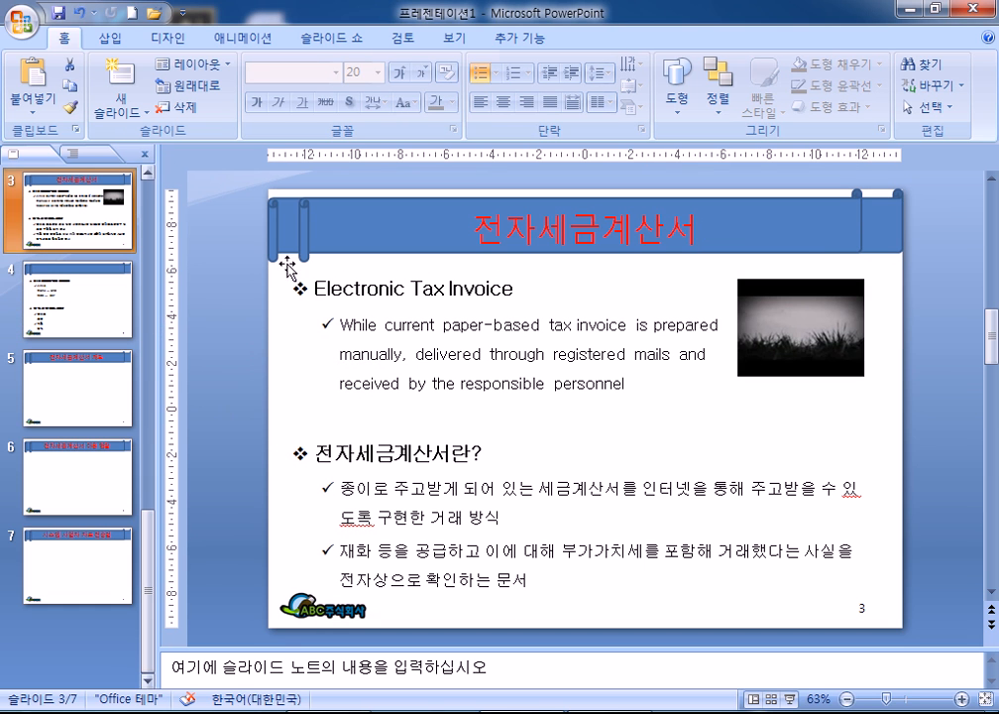
left_click(793, 352)
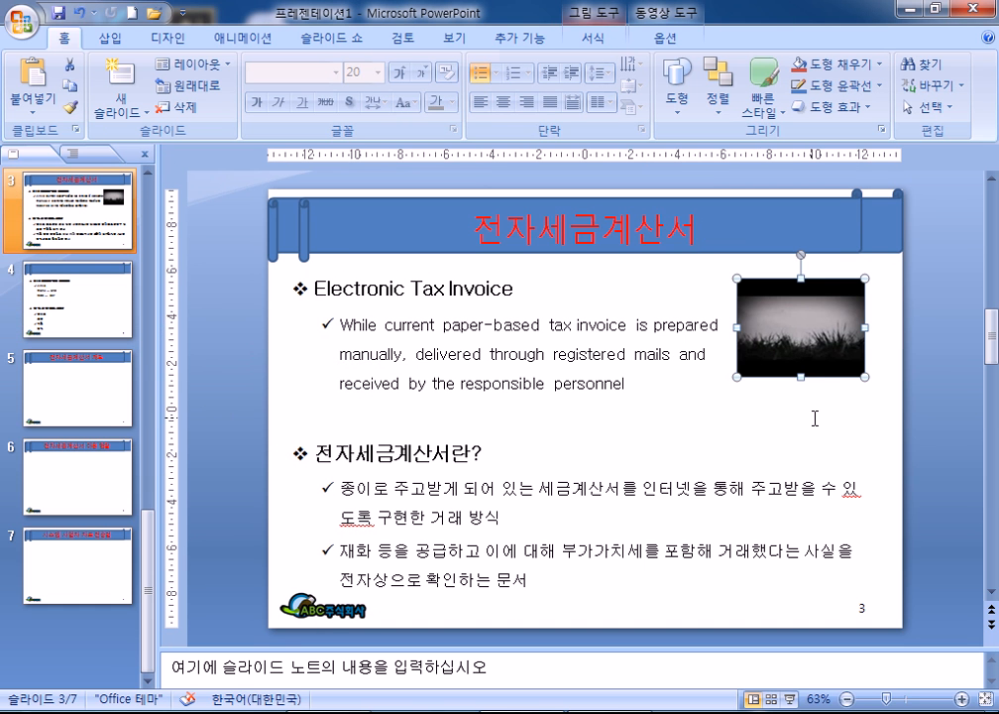
left_click(70, 296)
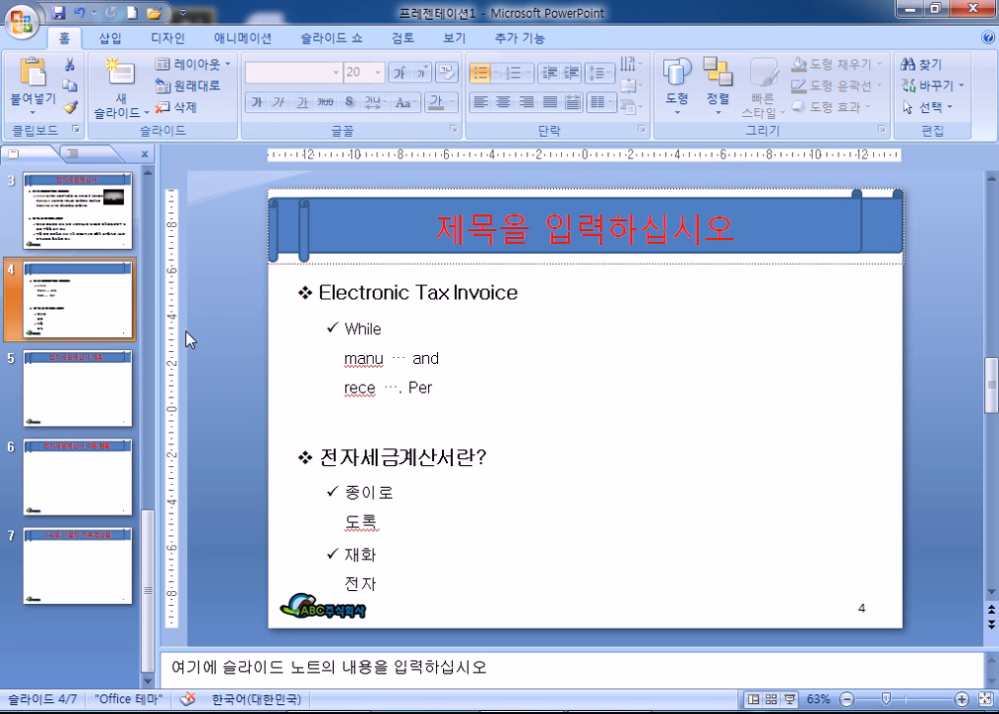
key("Delete")
Step: On slide 3, replace the empty dash item below the English paragraph with an empty check mark item
left_click(46, 244)
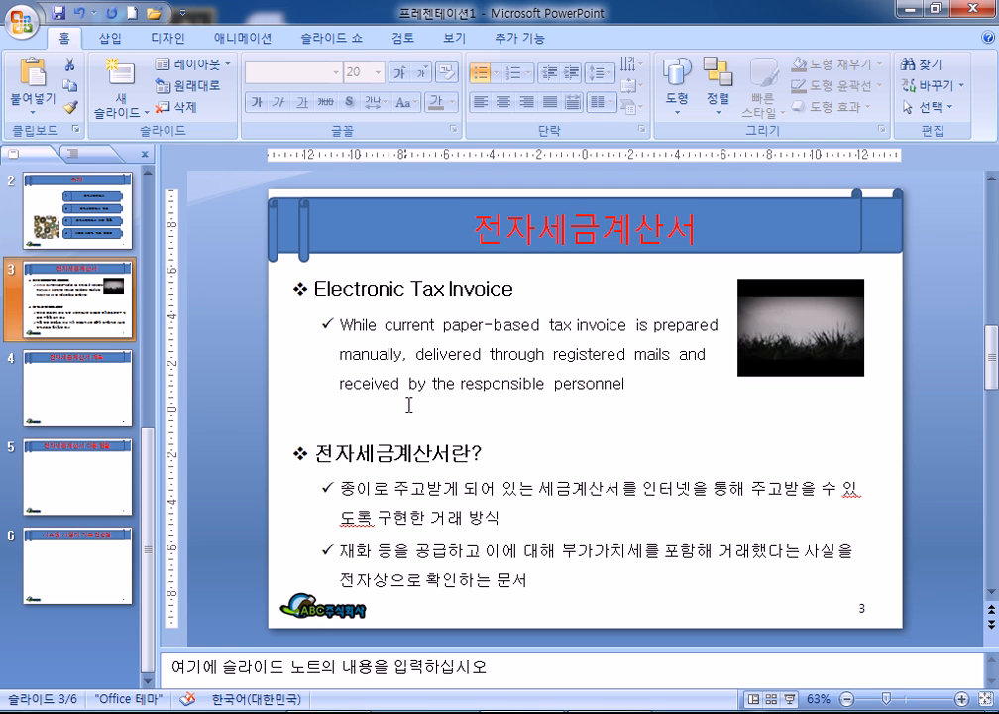
left_click(380, 420)
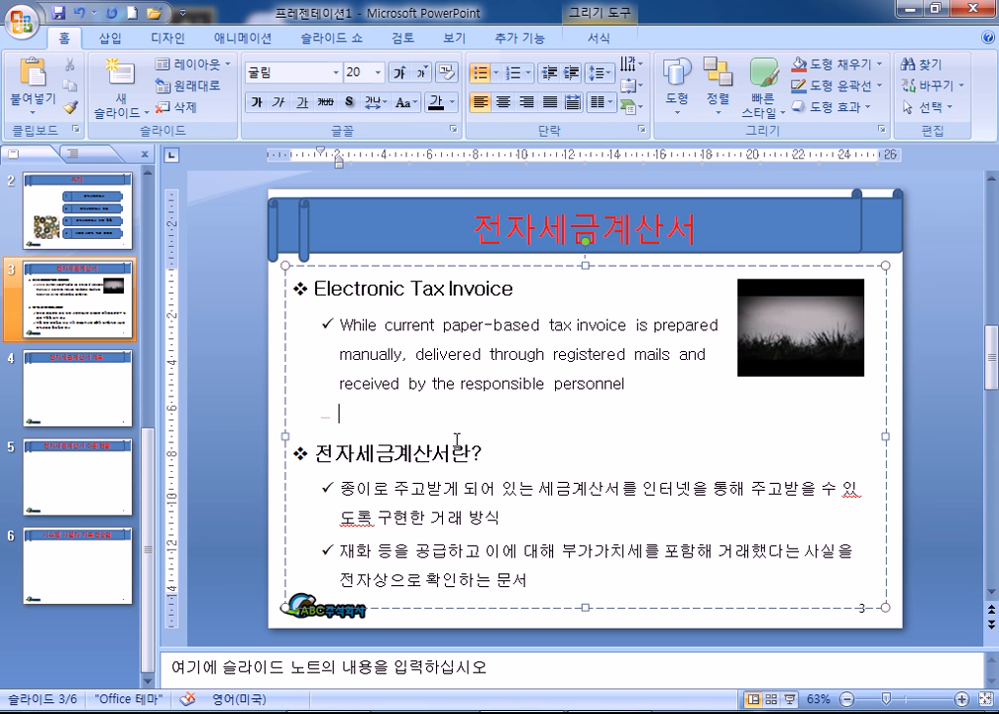
key("BackSpace")
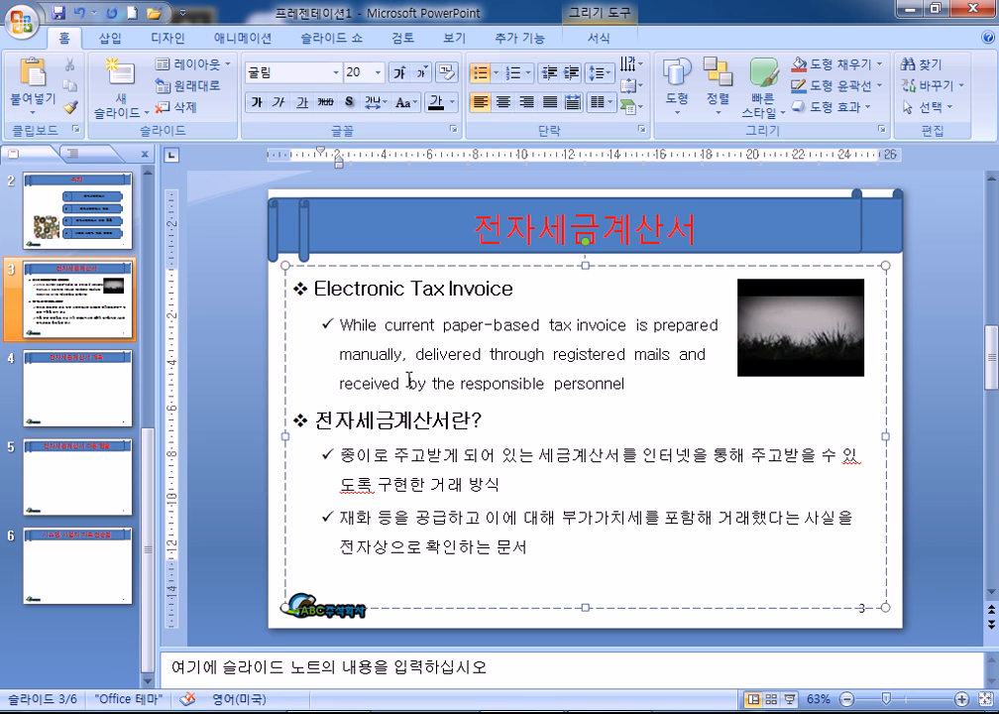
key("Return")
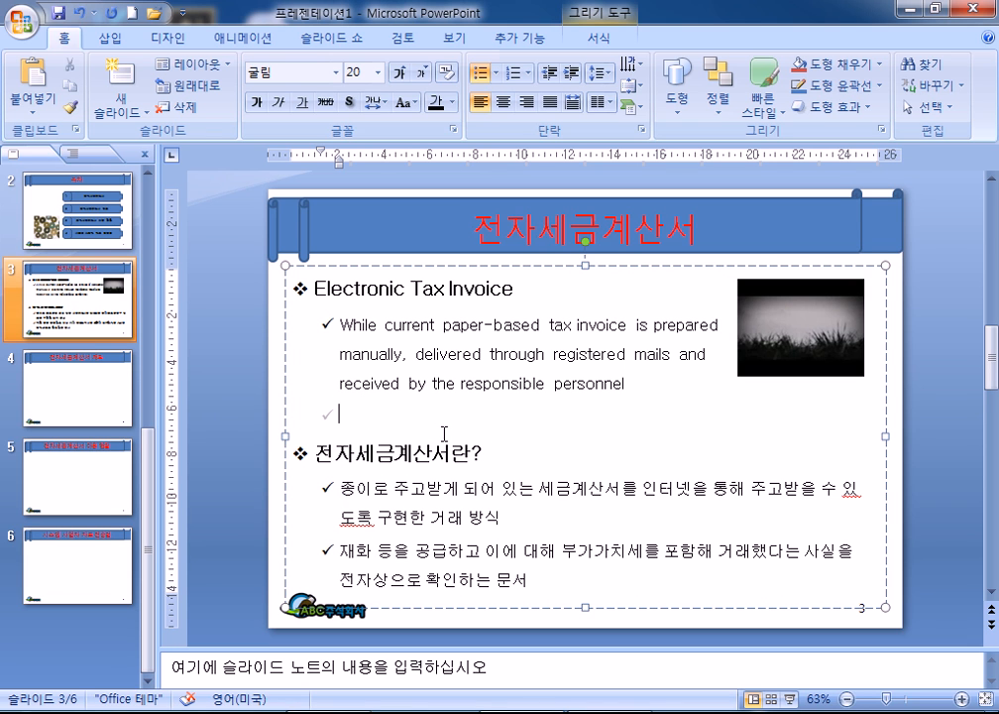
Step: Demote the empty check mark item to deeper list levels, promote it to the top level, and return it to the second level
key("Tab")
key("Tab")
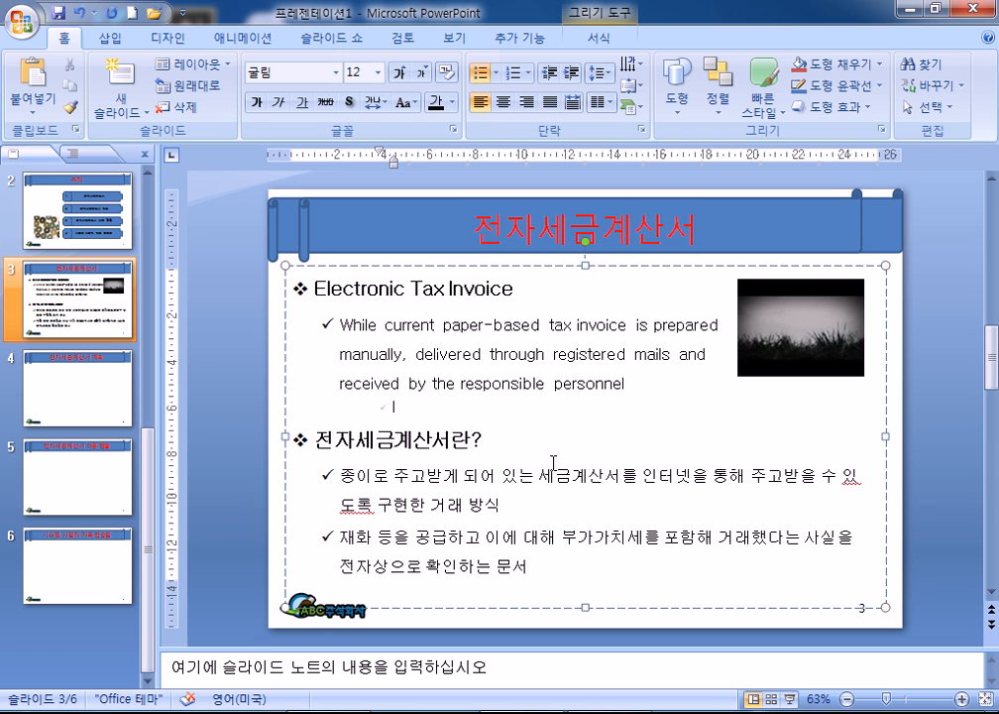
key("Tab")
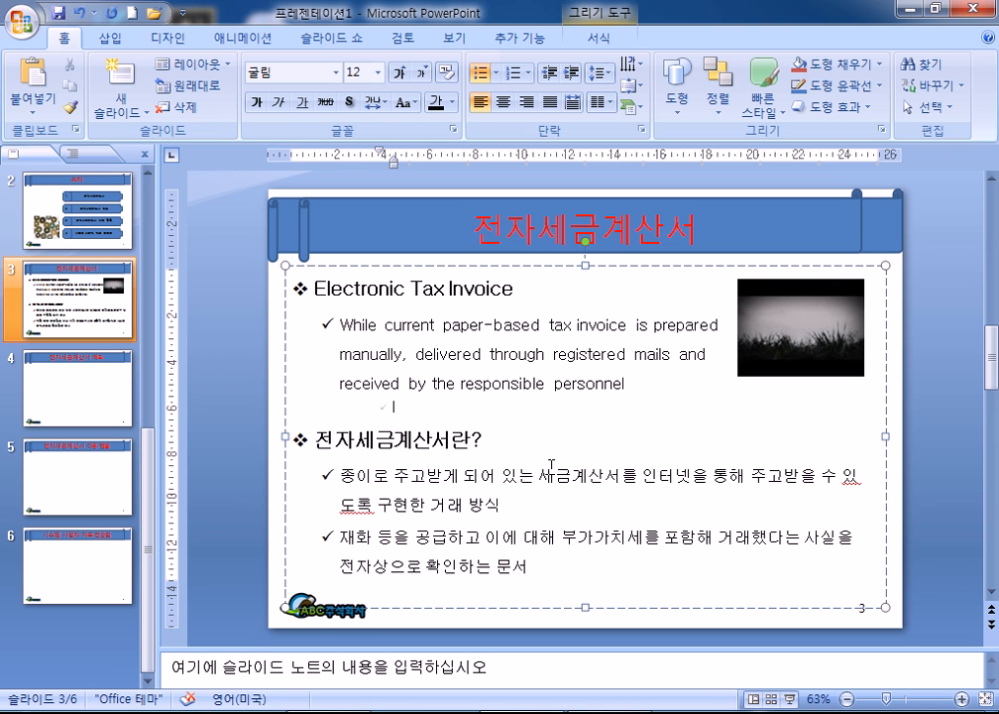
key("shift+Tab")
key("shift+Tab")
key("shift+Tab")
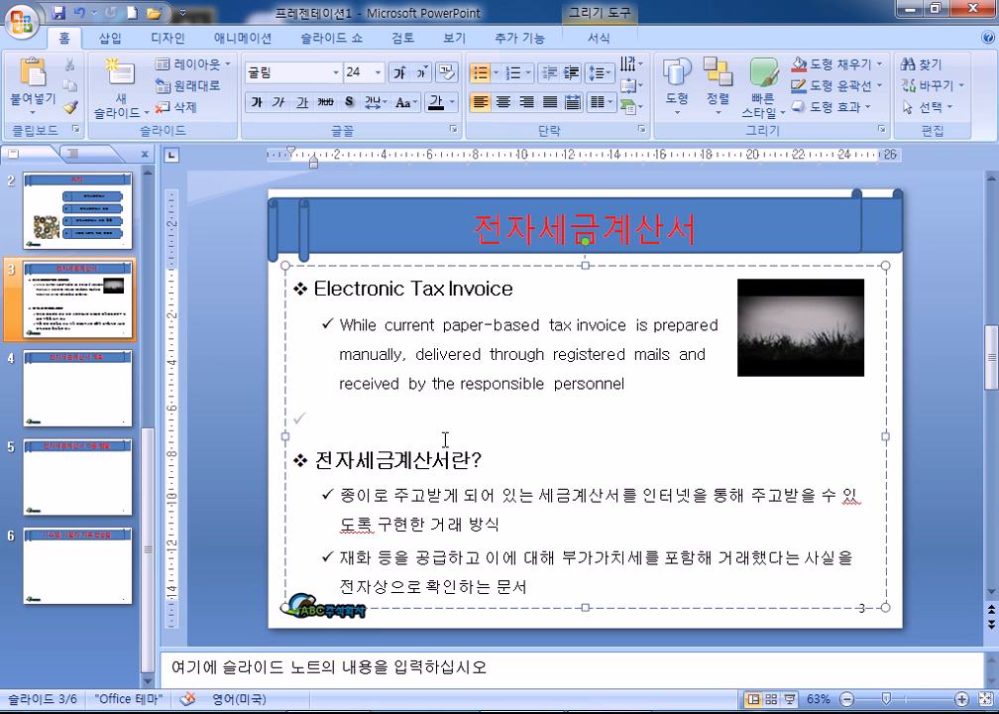
key("Tab")
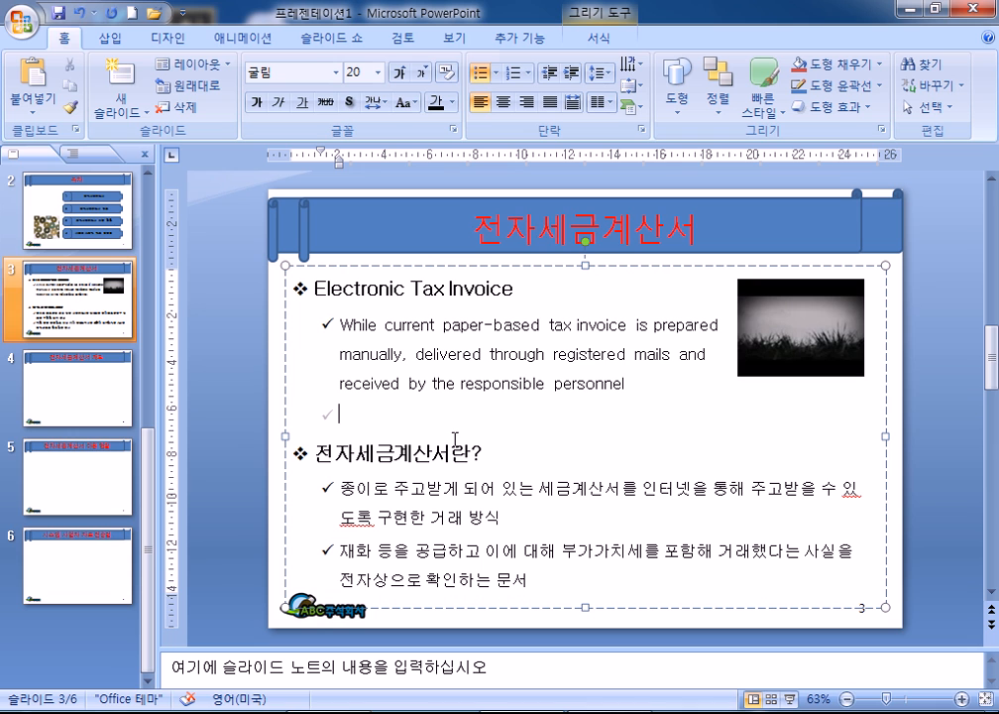
Step: Remove the empty check mark item and insert an unbulleted blank line above "전자세금계산서란?"
key("BackSpace")
key("Delete")
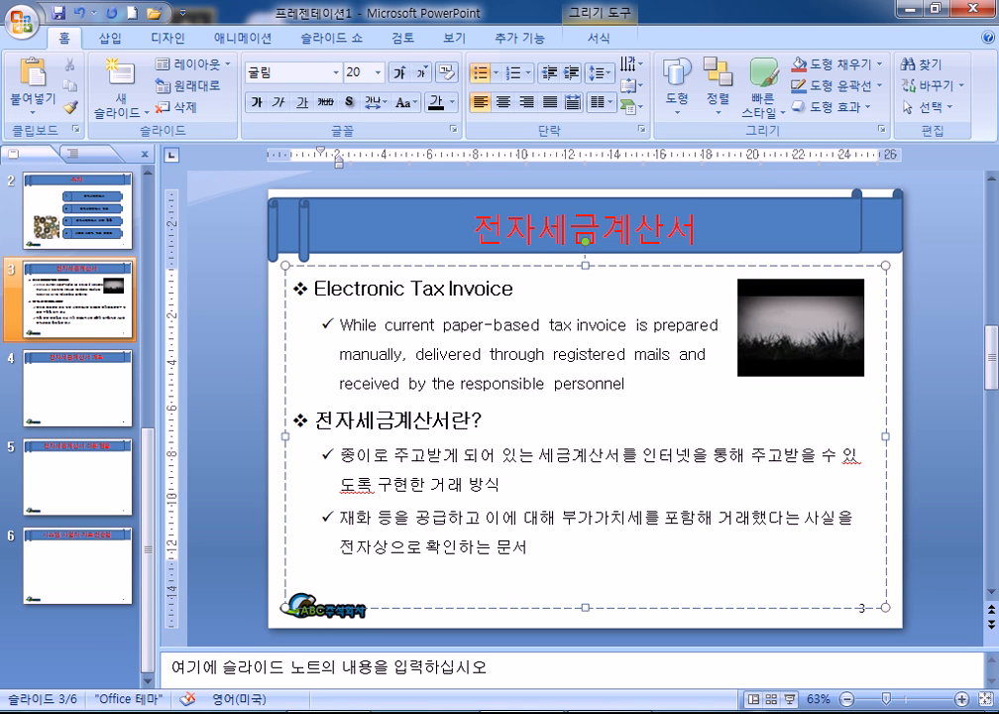
key("Return")
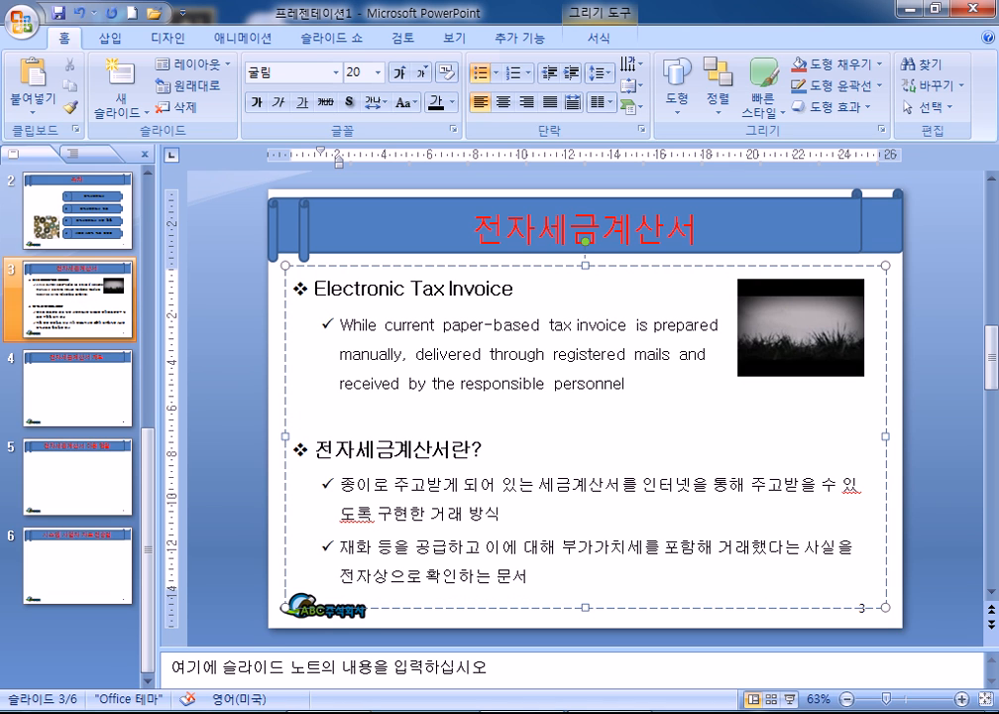
left_click(195, 404)
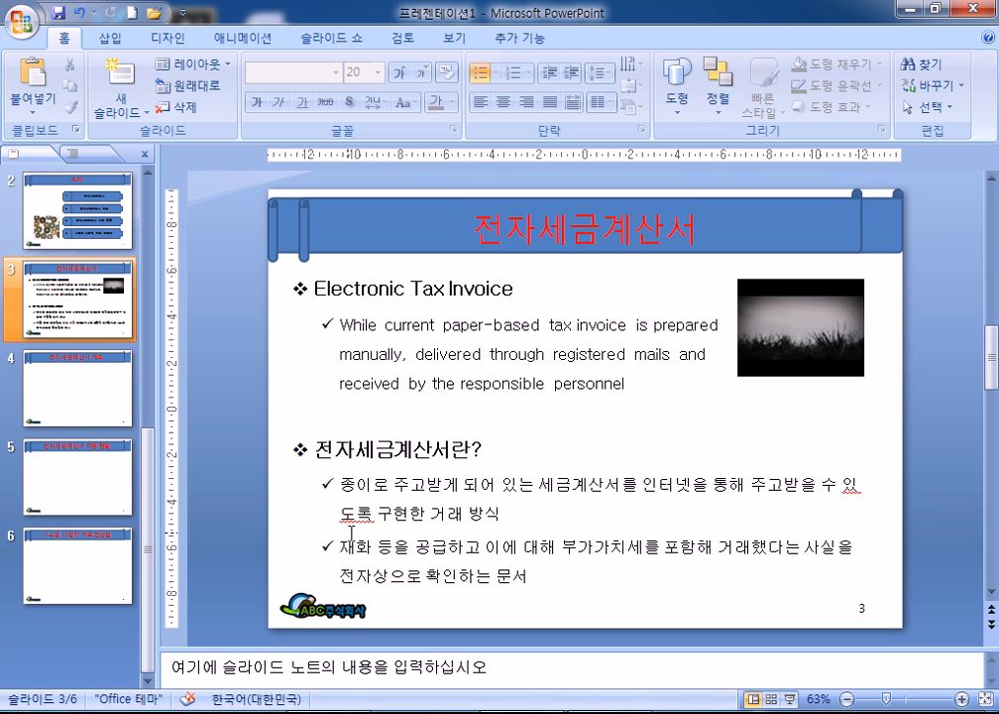
left_click(341, 384)
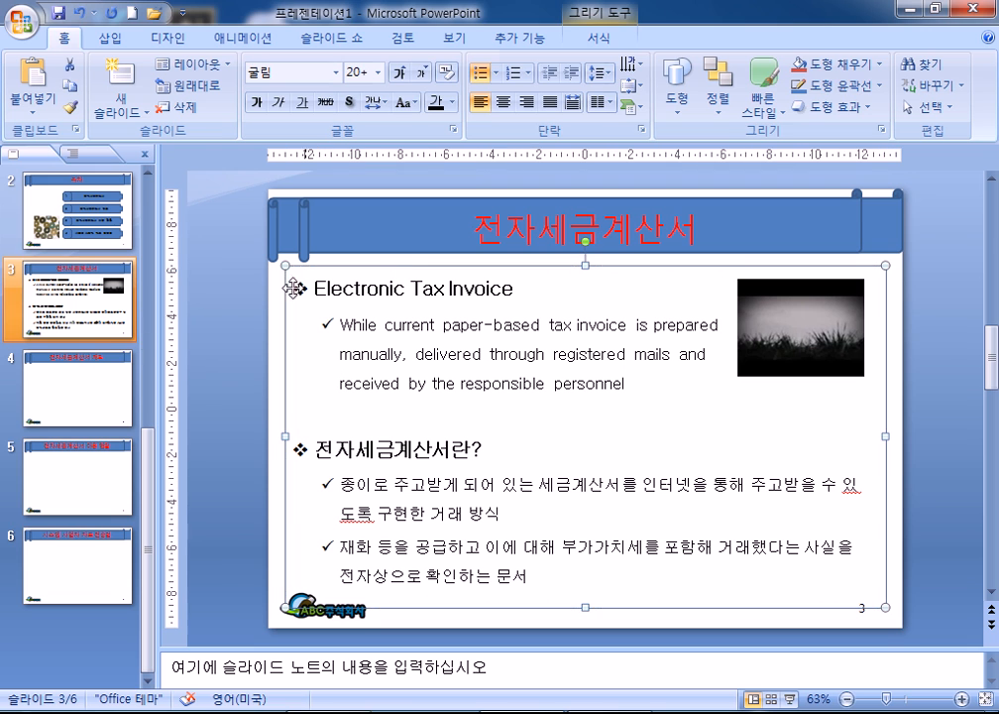
left_click(67, 317)
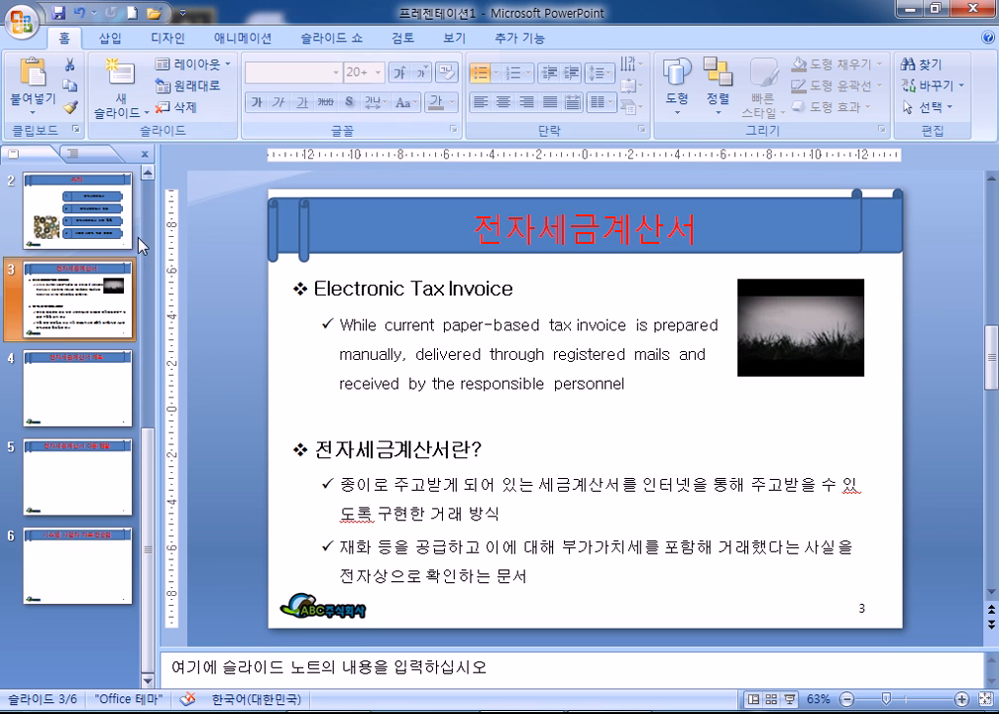
Step: Duplicate slide 3 and delete the 전자세금계산서란? section with its two paragraphs from the copy
key("ctrl+d")
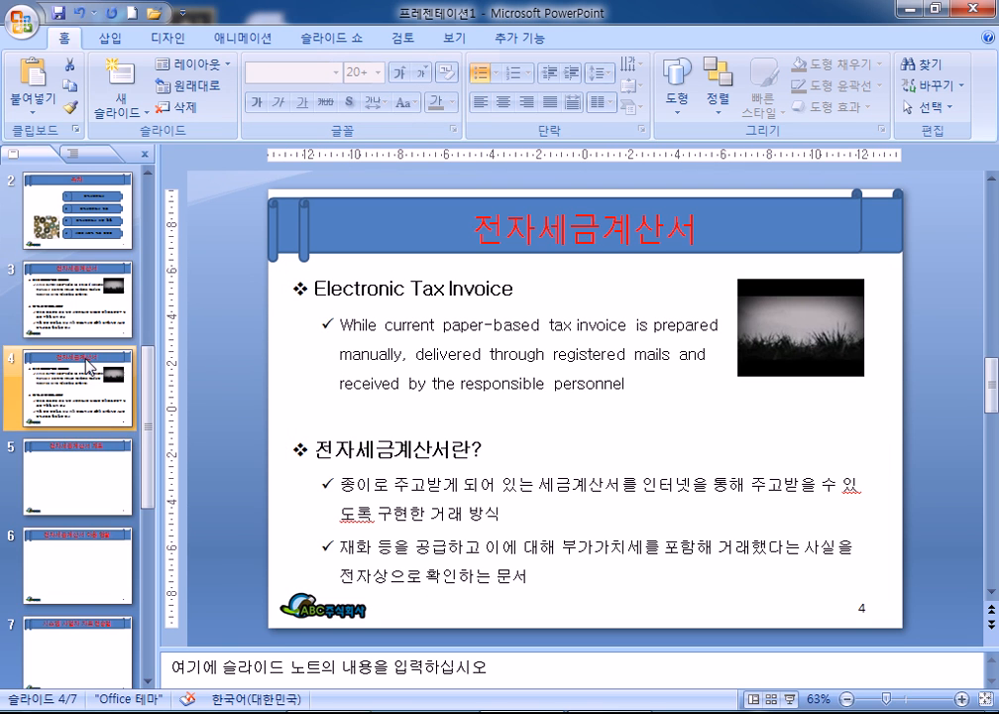
left_click(444, 427)
left_click_drag(629, 383, 772, 598)
key("Delete")
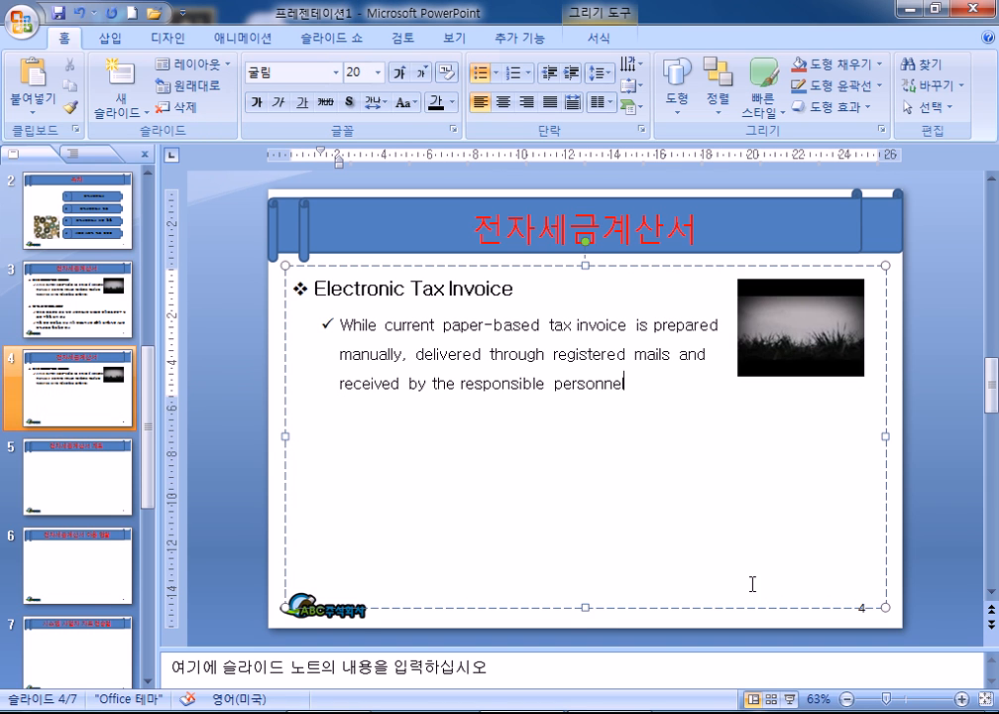
Step: Shorten the body text box to end just below the English paragraph, and place a copy of it directly underneath
left_click_drag(585, 607, 575, 432)
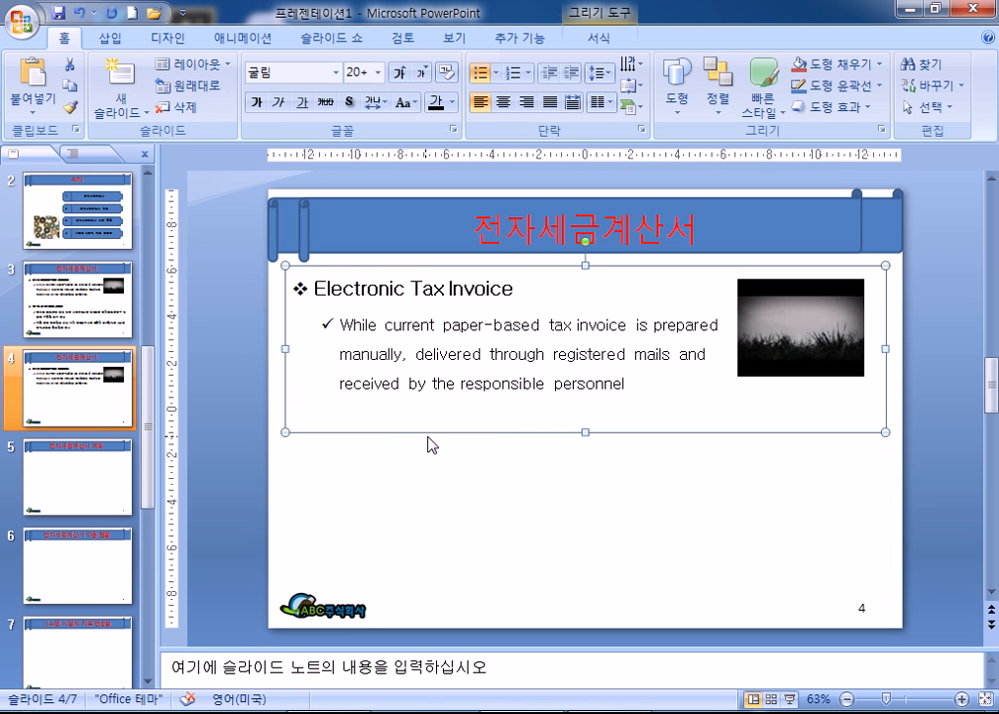
left_click_drag(430, 435, 428, 590)
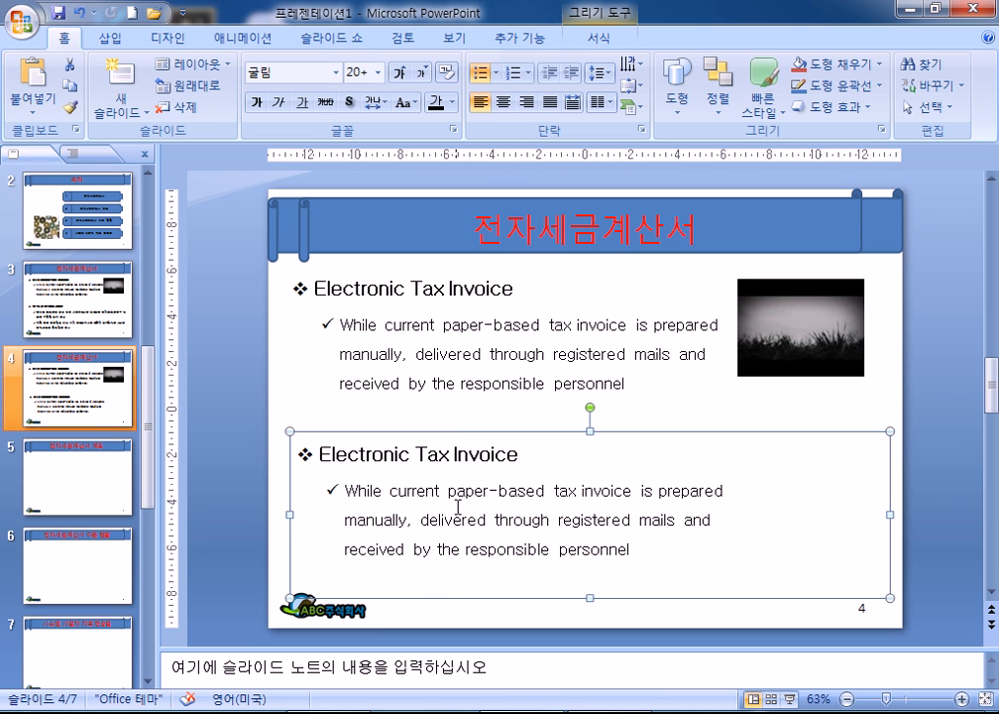
left_click_drag(455, 433, 454, 404)
left_click(283, 480)
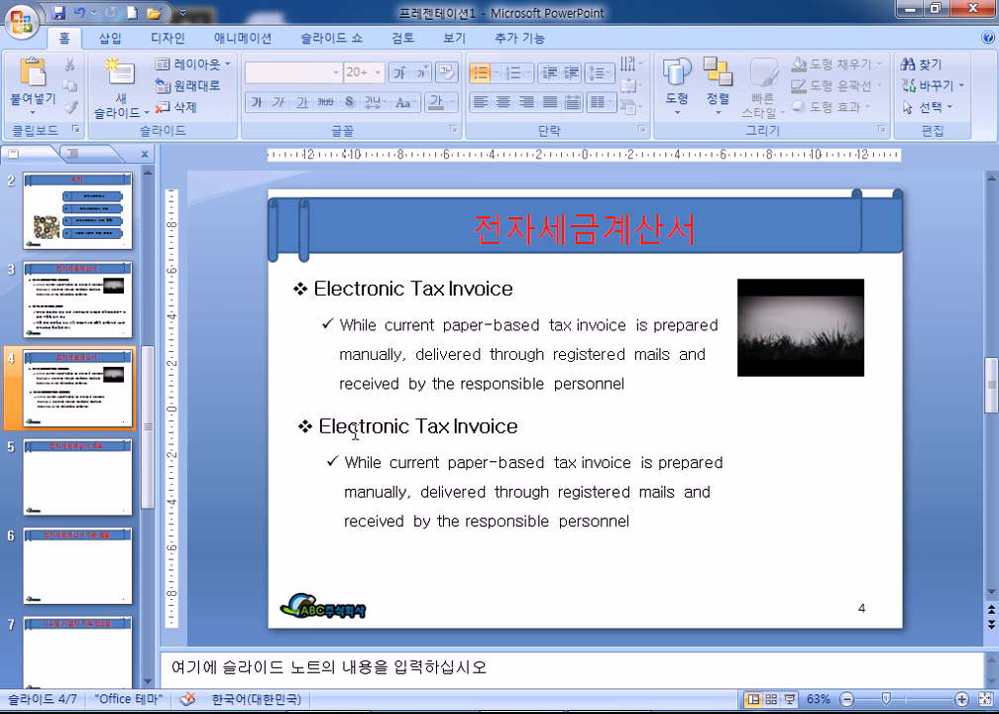
left_click(375, 428)
left_click(374, 404)
key("Down")
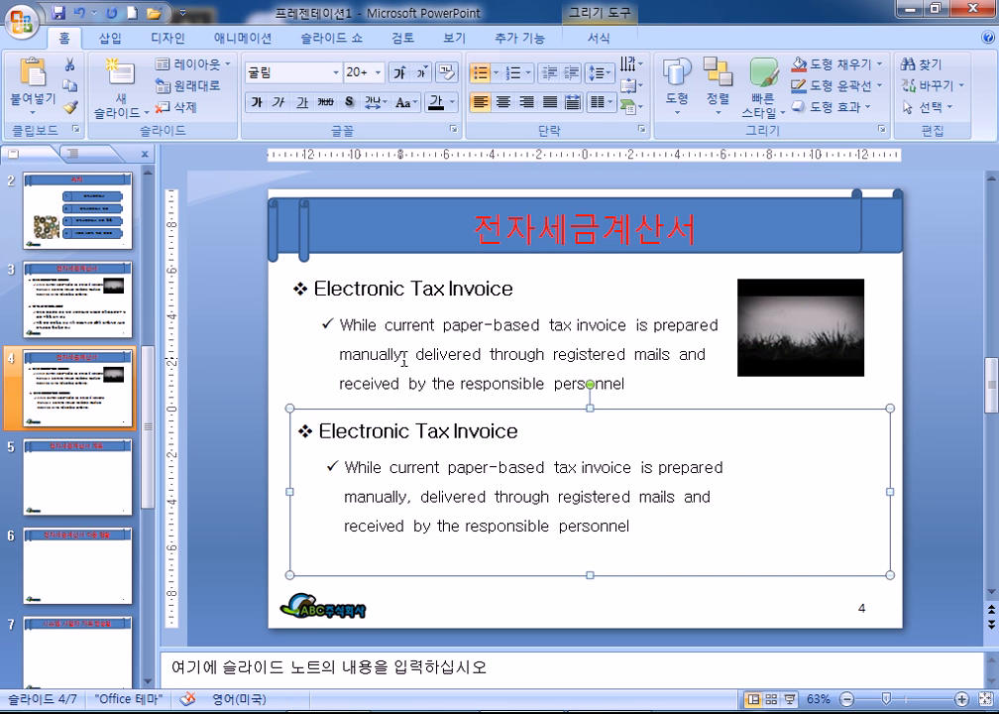
left_click(242, 434)
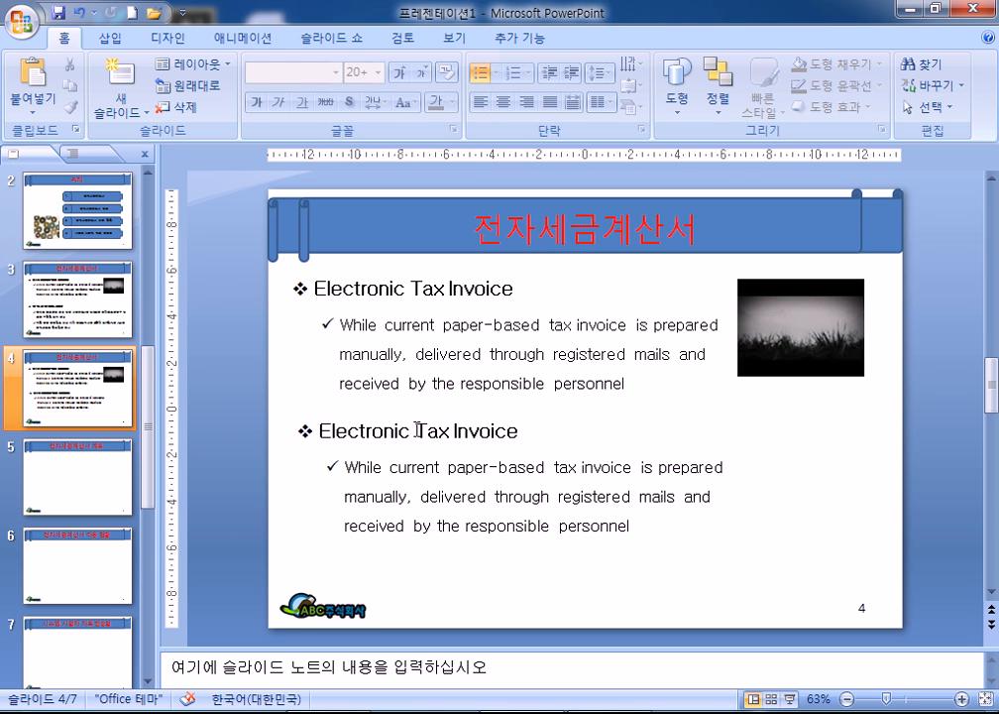
Step: Add 전자세금 before the copied heading and 종이로 before its paragraph, and extend that text box to the slide number's level
left_click(379, 474)
left_click(323, 434)
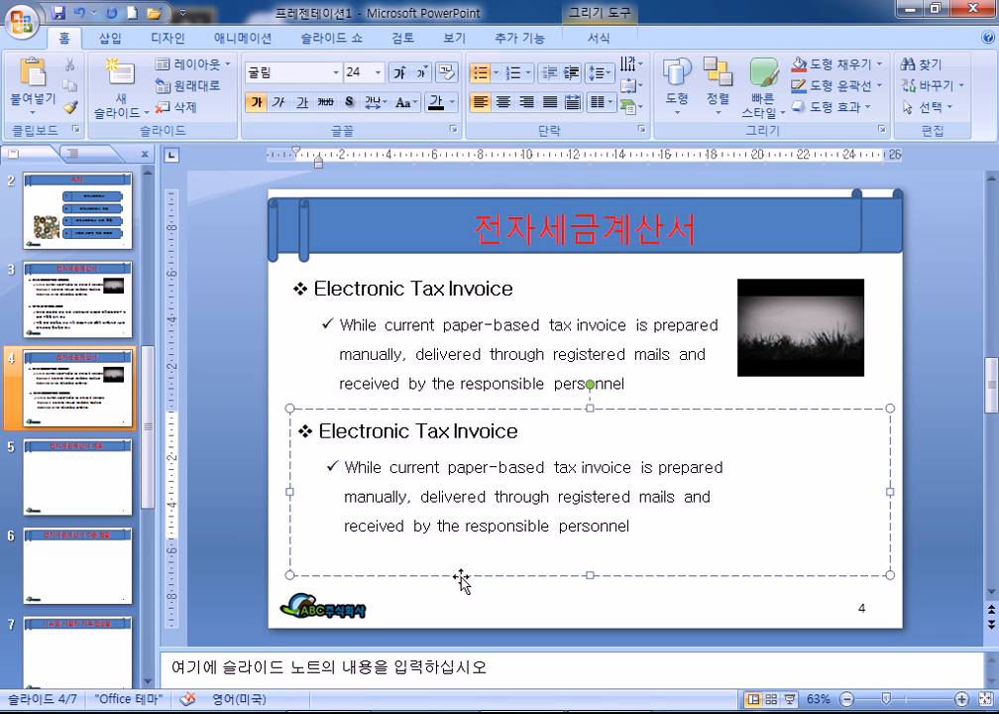
type("전잣")
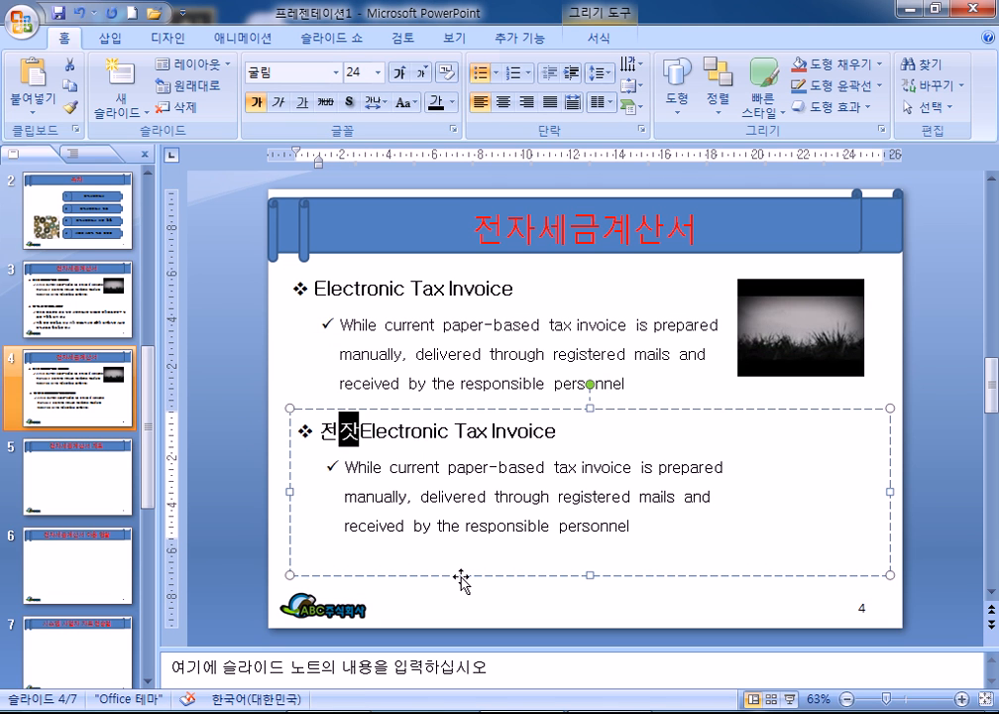
type("세금")
key("Down")
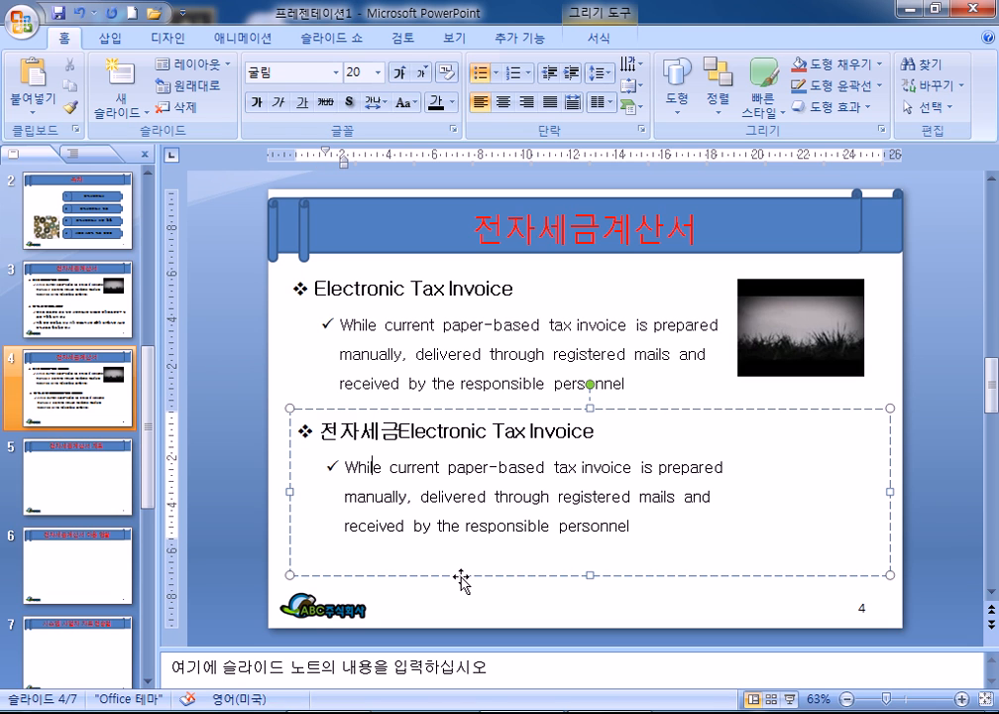
type("종이로")
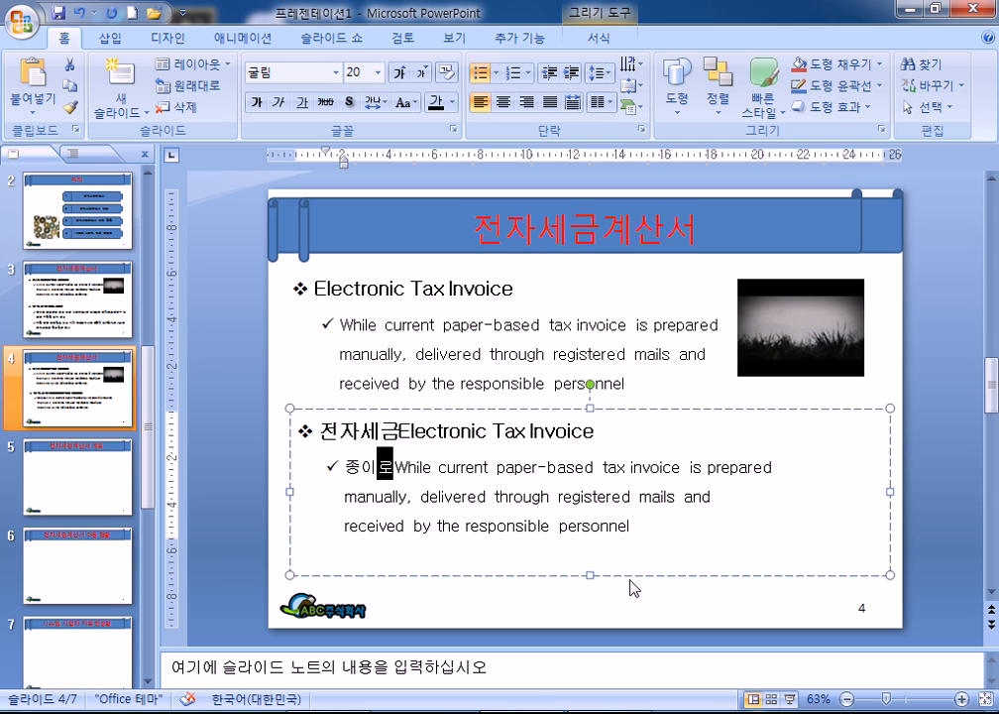
left_click_drag(590, 574, 598, 612)
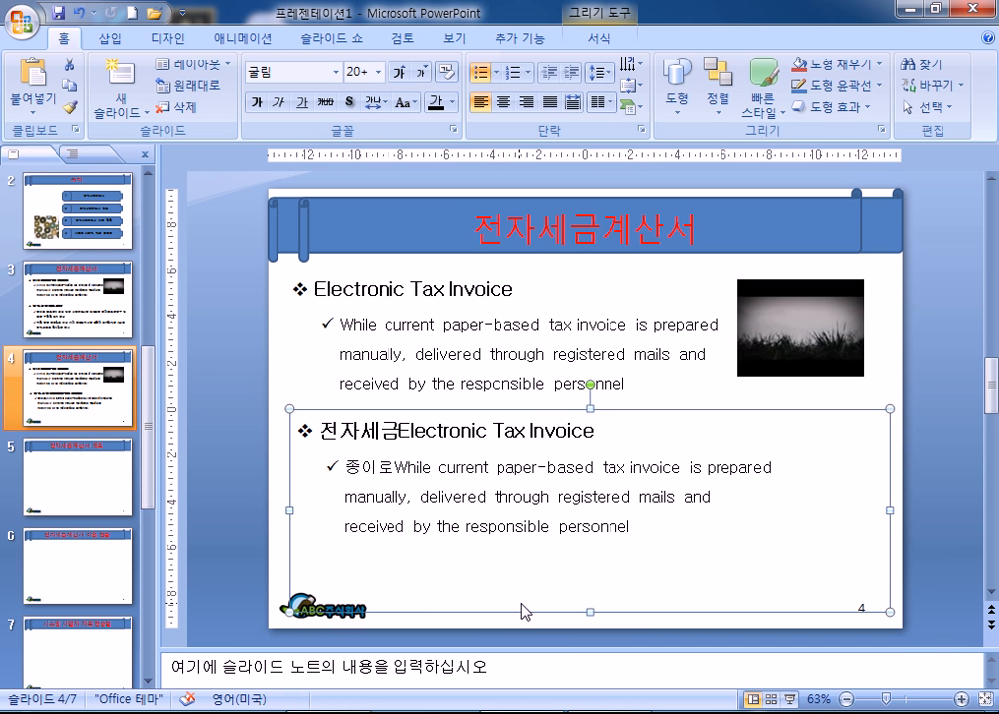
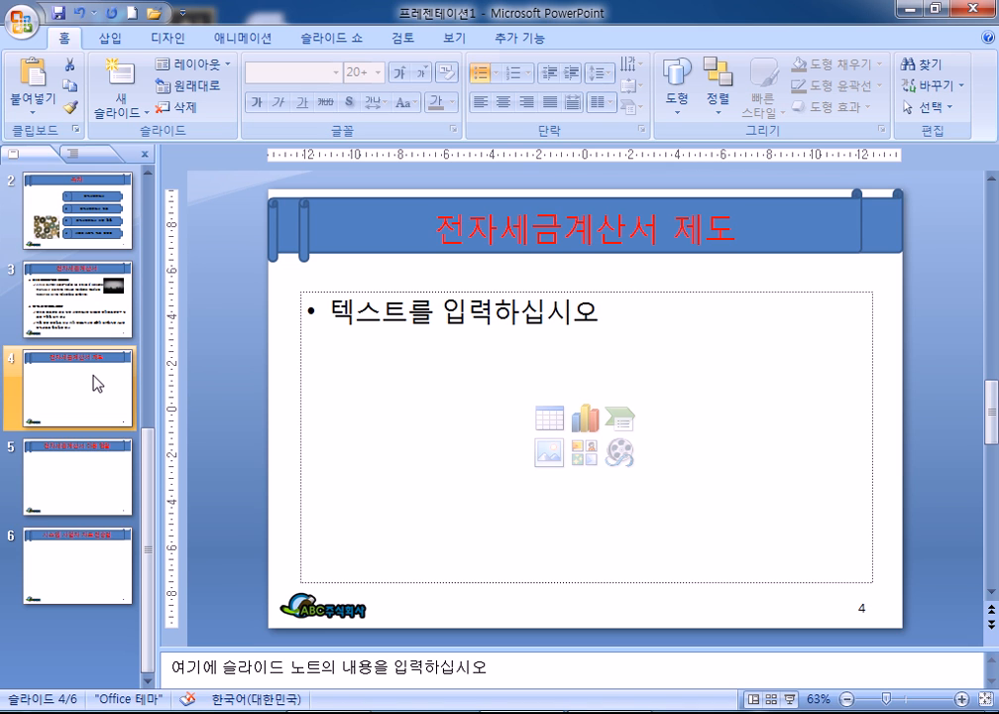
Step: Insert a table with 2 columns and 5 rows in the content placeholder of slide 4, 전자세금계산서 제도
left_click(40, 282)
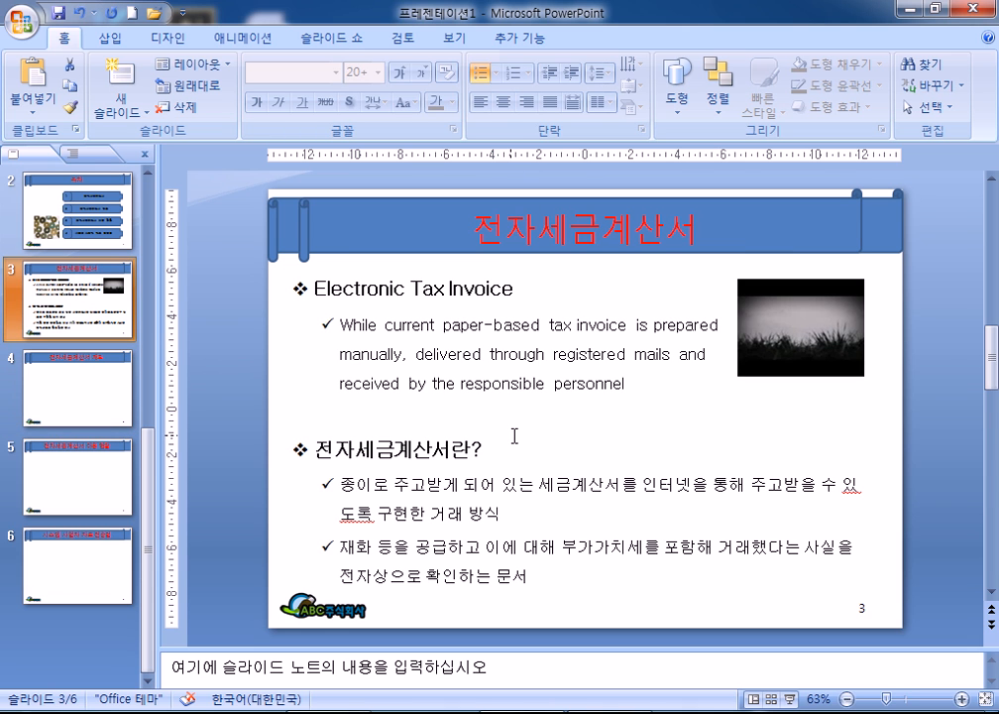
left_click(78, 392)
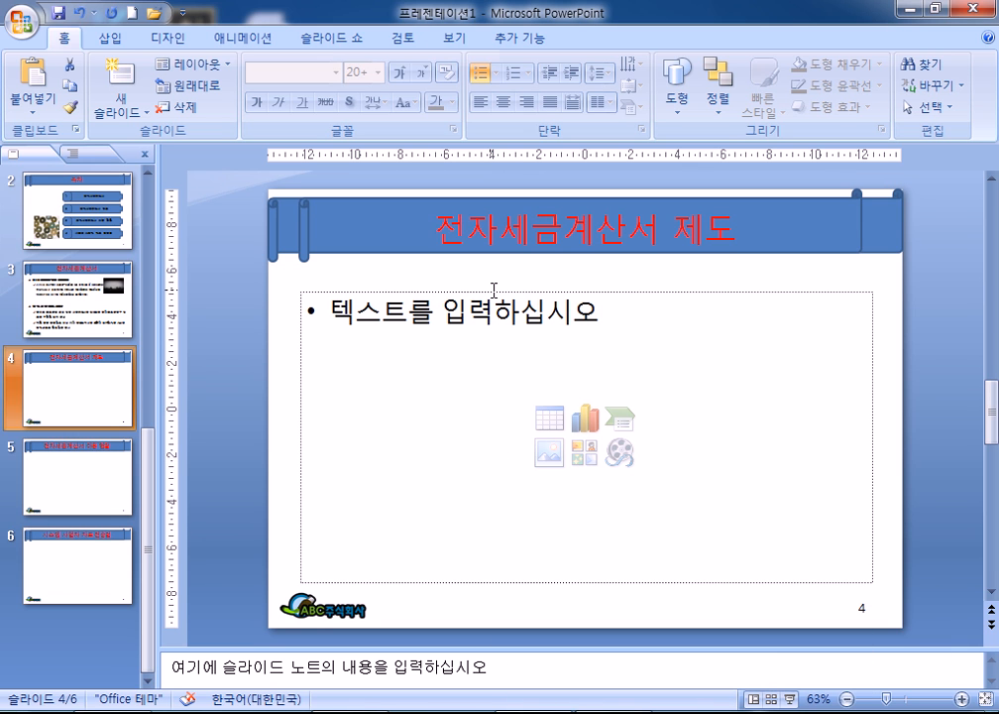
left_click(549, 417)
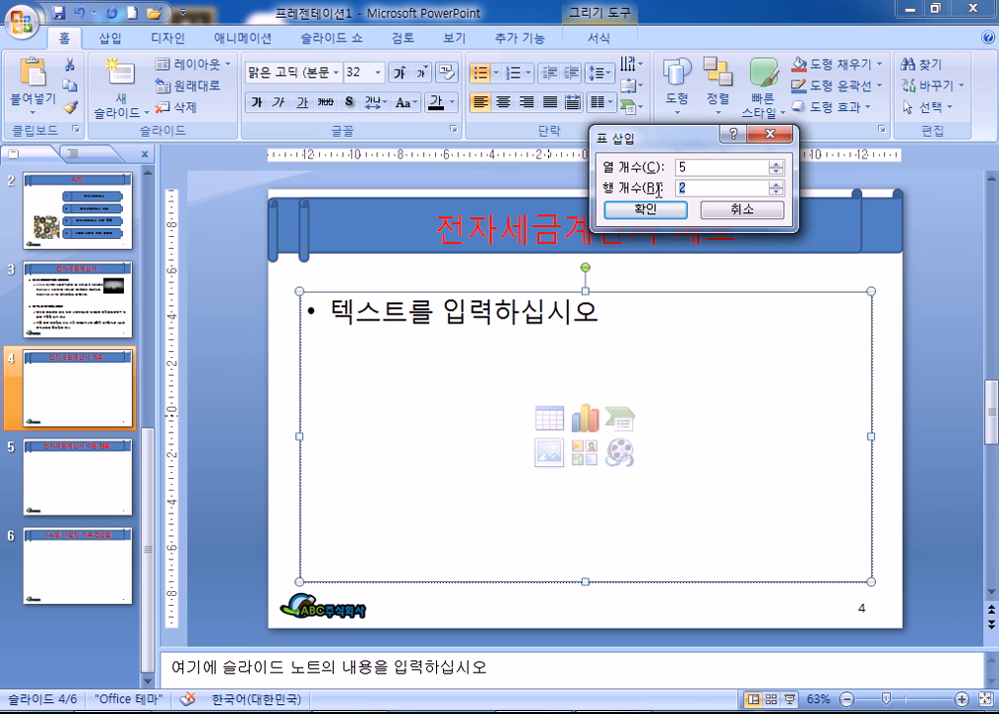
key("Down")
key("Down")
key("Down")
key("Tab")
key("Up")
key("Up")
key("Up")
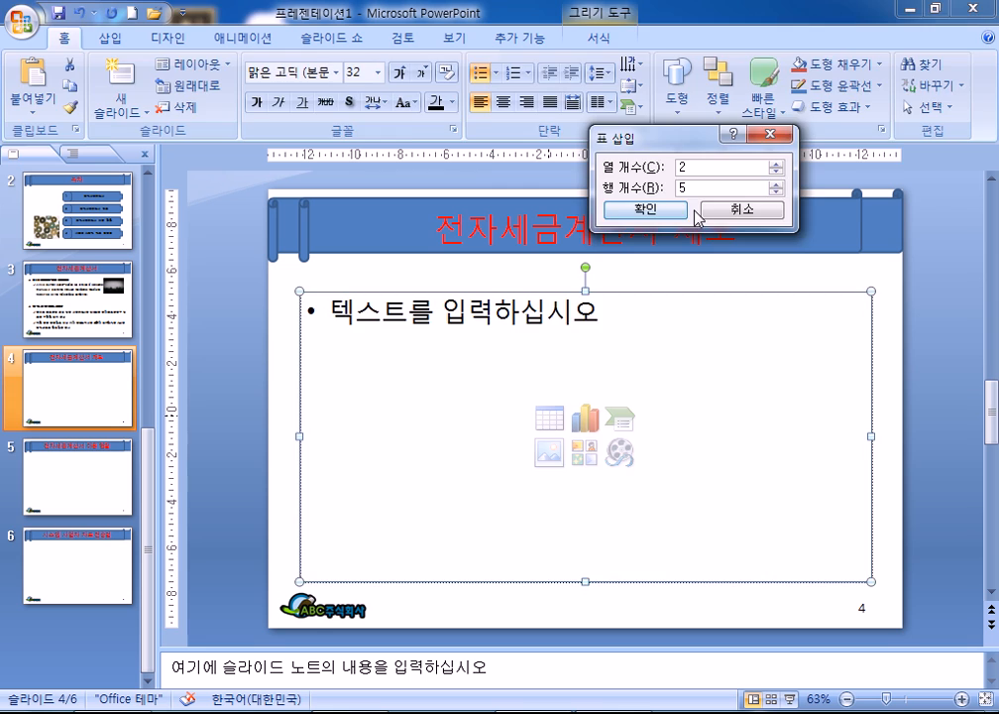
key("Return")
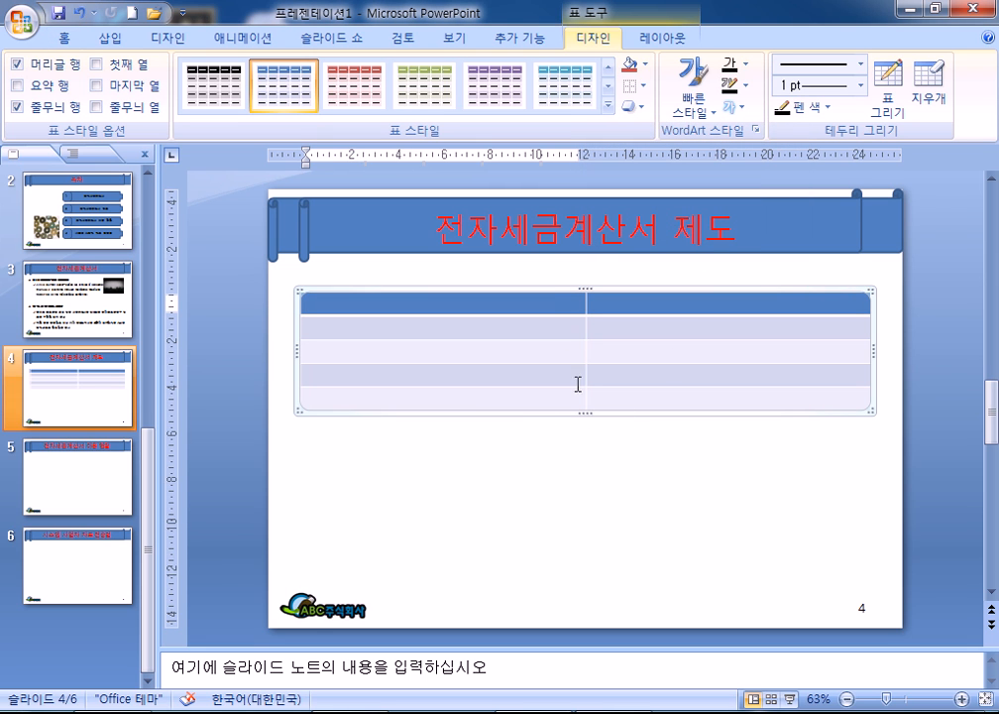
Step: Shift the table slightly down and narrow it to about 18 cm from its left side, with a second column about 12 cm wide
mouse_move(550, 290)
left_mouse_down()
mouse_move(551, 310)
mouse_move(560, 308)
left_mouse_up()
mouse_move(595, 429)
left_mouse_down()
mouse_move(598, 457)
mouse_move(600, 434)
left_mouse_up()
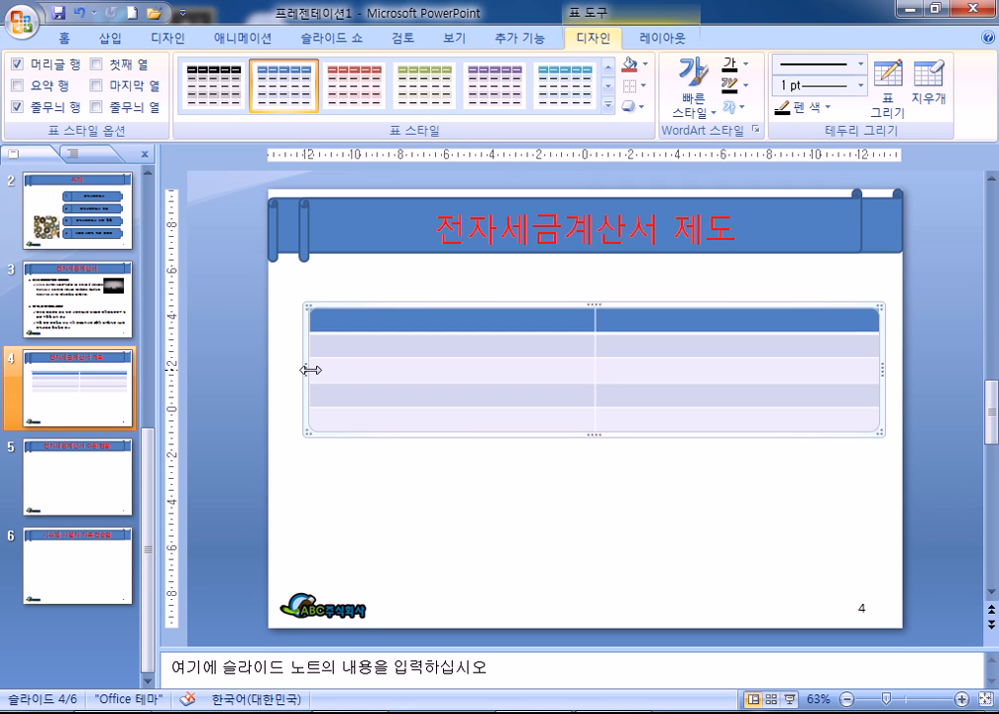
left_click_drag(367, 370, 463, 369)
left_click_drag(670, 345, 599, 346)
left_click(535, 337)
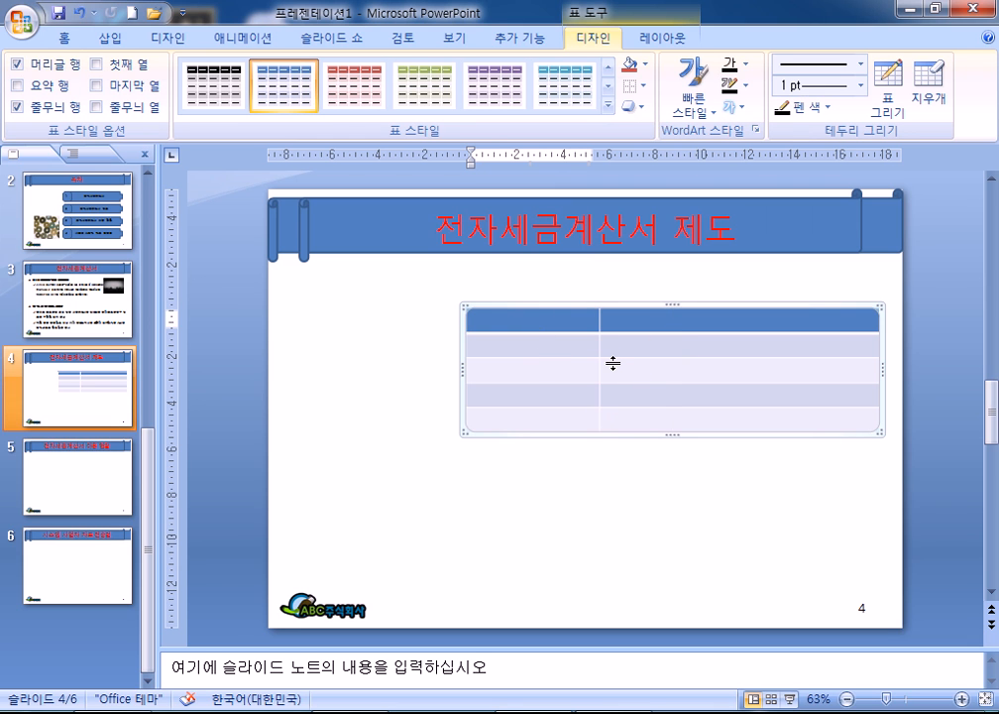
Step: Enter 내용 as the header of the table's second column
left_click(744, 322)
type("sodyd")
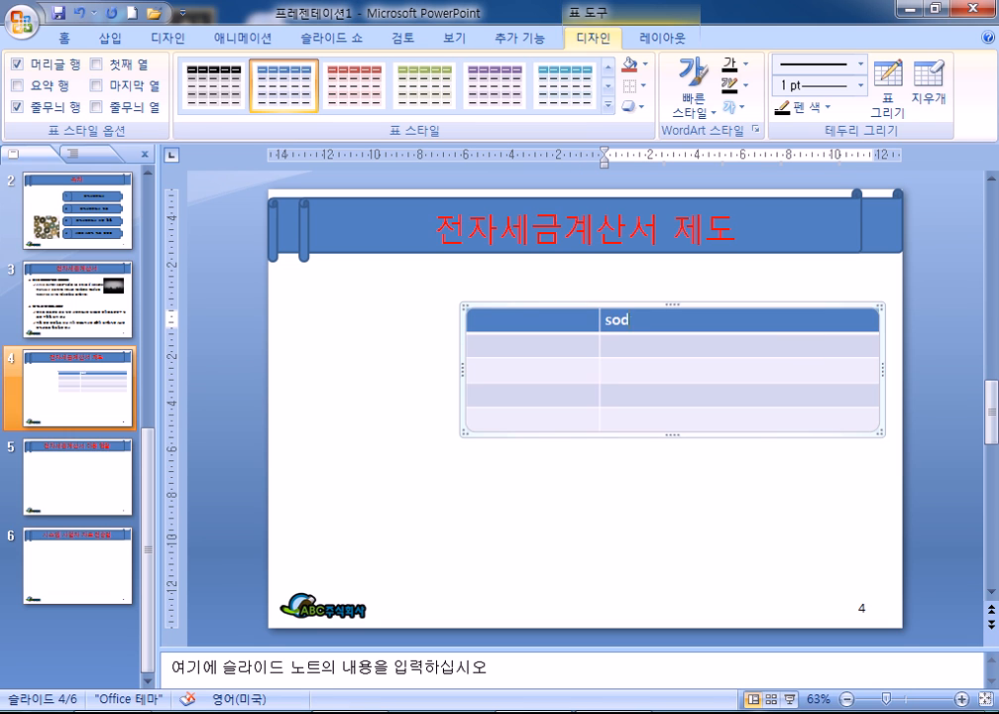
key("BackSpace")
key("BackSpace")
key("BackSpace")
key("BackSpace")
key("BackSpace")
key("Hangul")
type("내용")
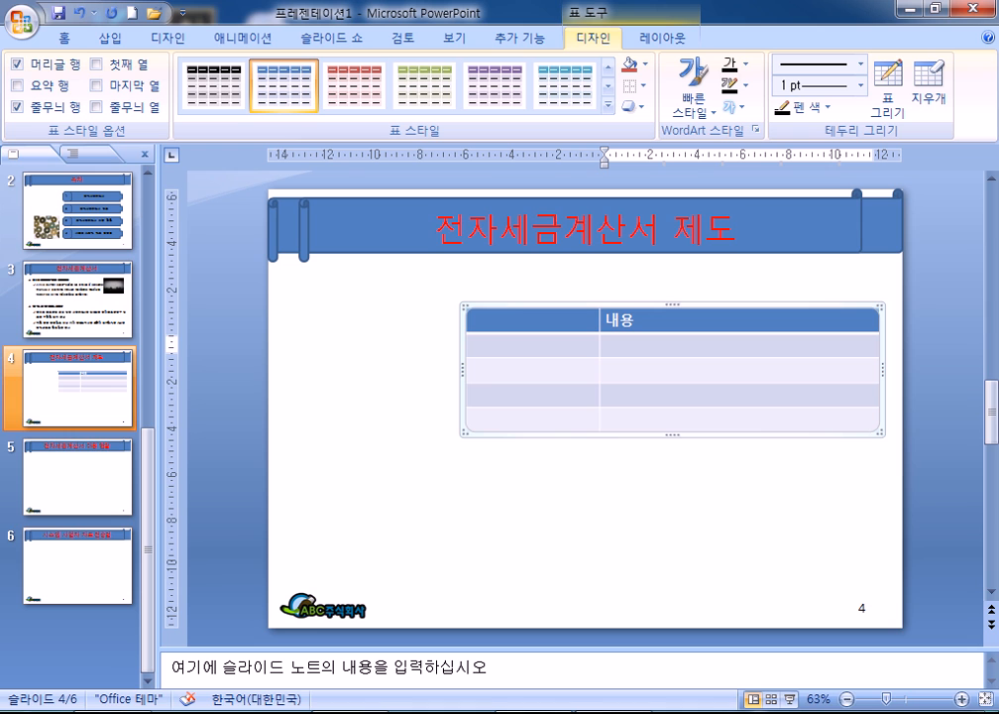
Step: Fill the cells below 내용 with 납세, 모든 and 계산서 on two lines, 종이, and 국세청
left_click(604, 344)
type("납ㅁ")
key("BackSpace")
type("세")
key("Down")
type("모든")
key("Return")
type("계산서")
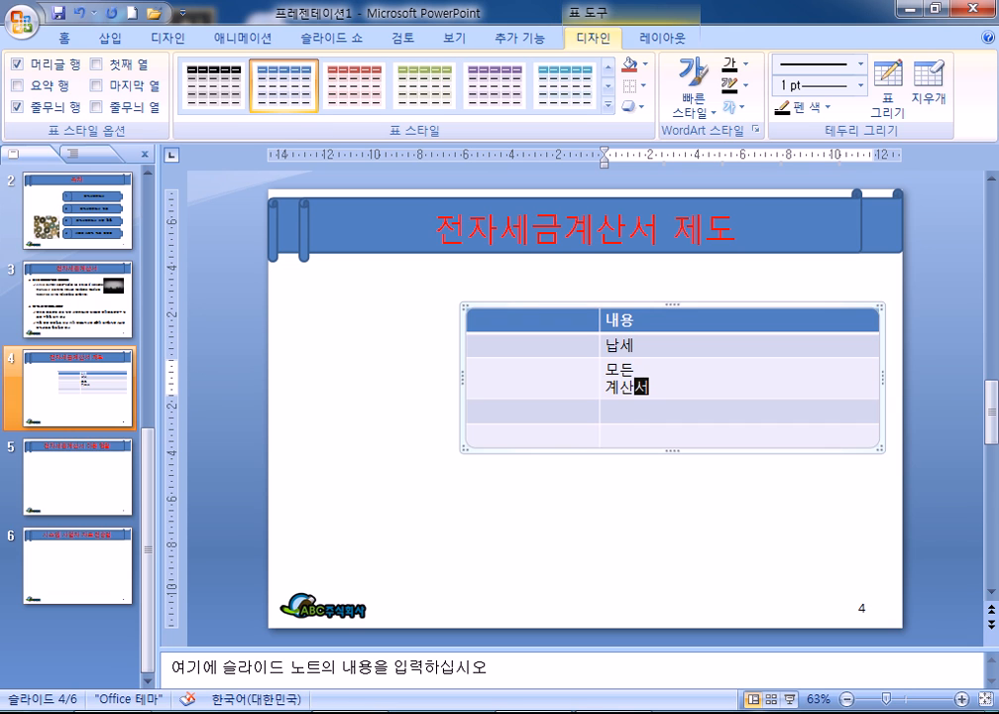
key("Down")
type("종ㅇㅣ")
key("Down")
type("국세")
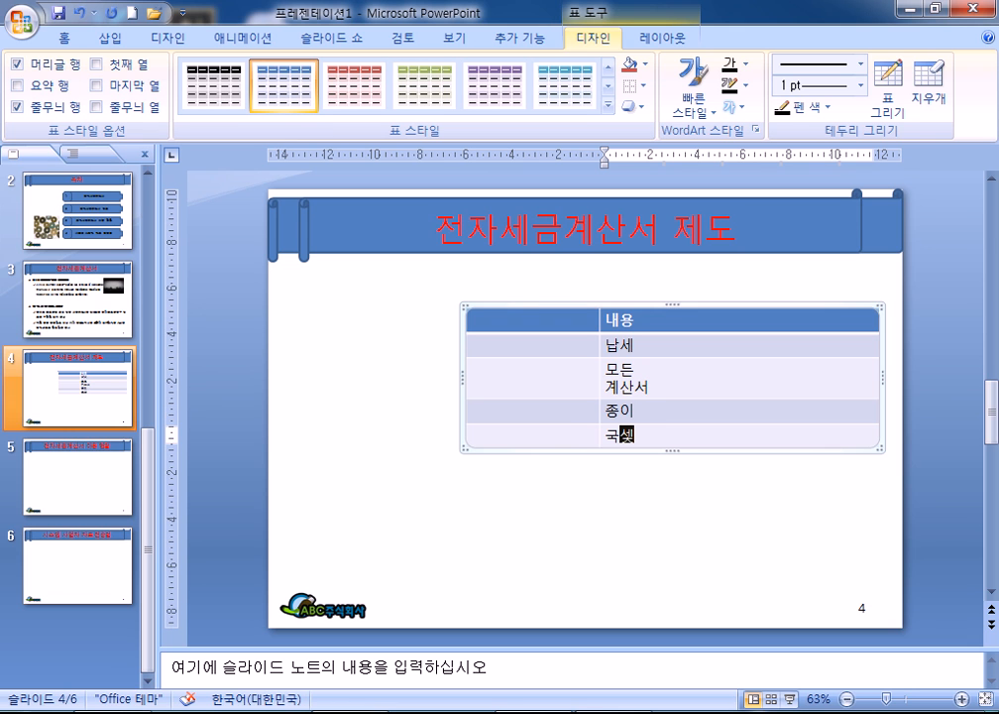
type("청")
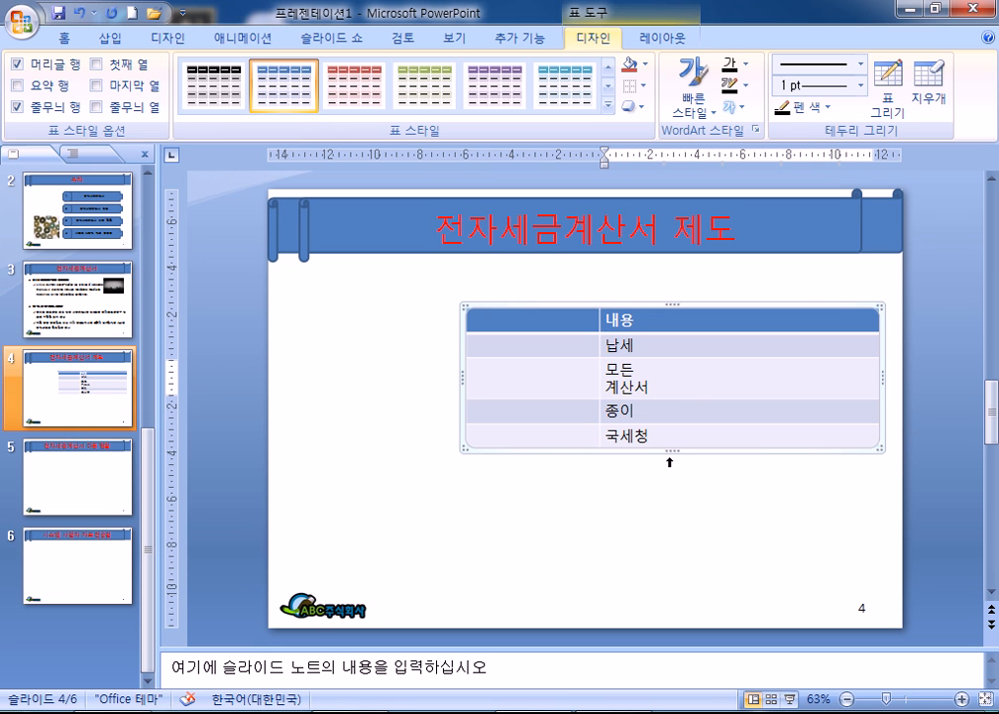
Step: Stretch the table to about 10.8 cm high and distribute all its rows evenly
left_click_drag(673, 449, 679, 556)
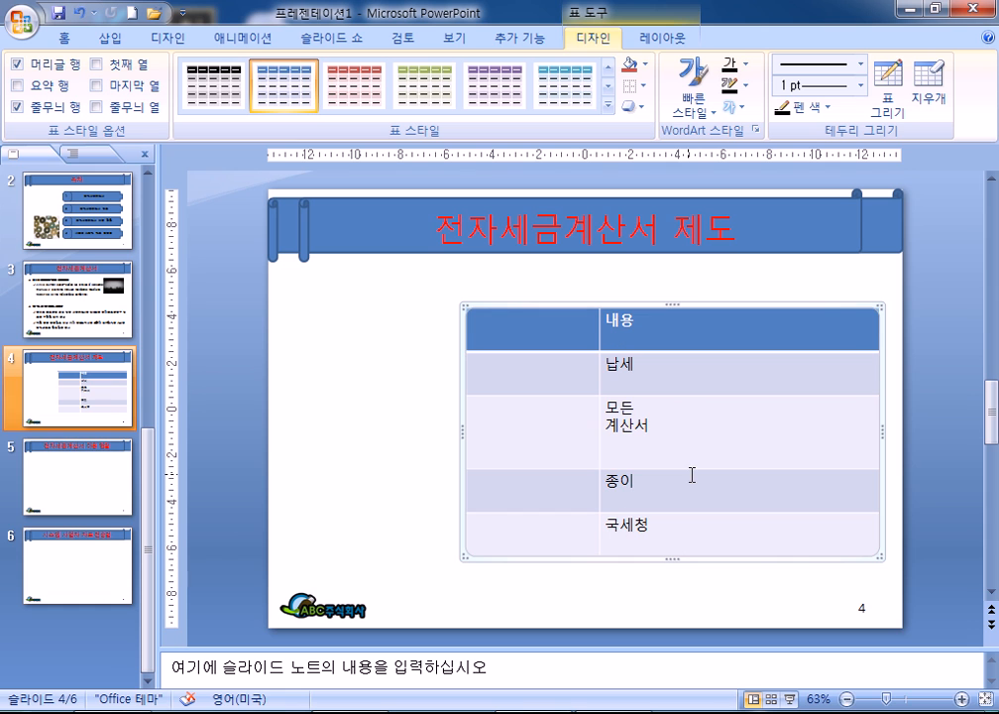
mouse_move(614, 327)
left_mouse_down()
mouse_move(721, 481)
mouse_move(734, 539)
left_mouse_up()
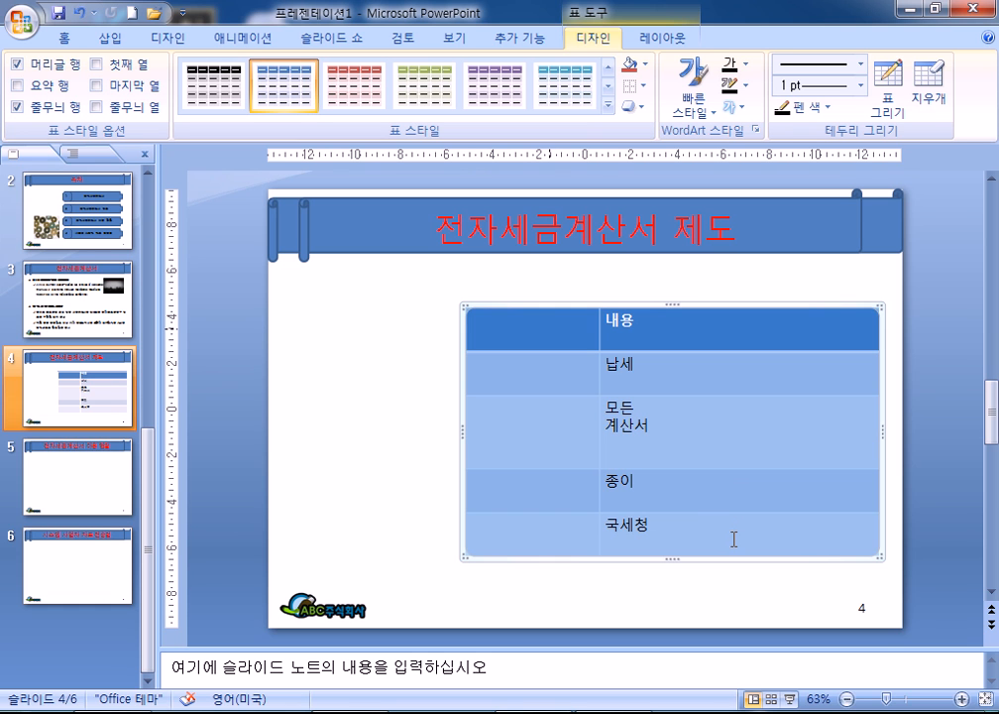
left_click(662, 40)
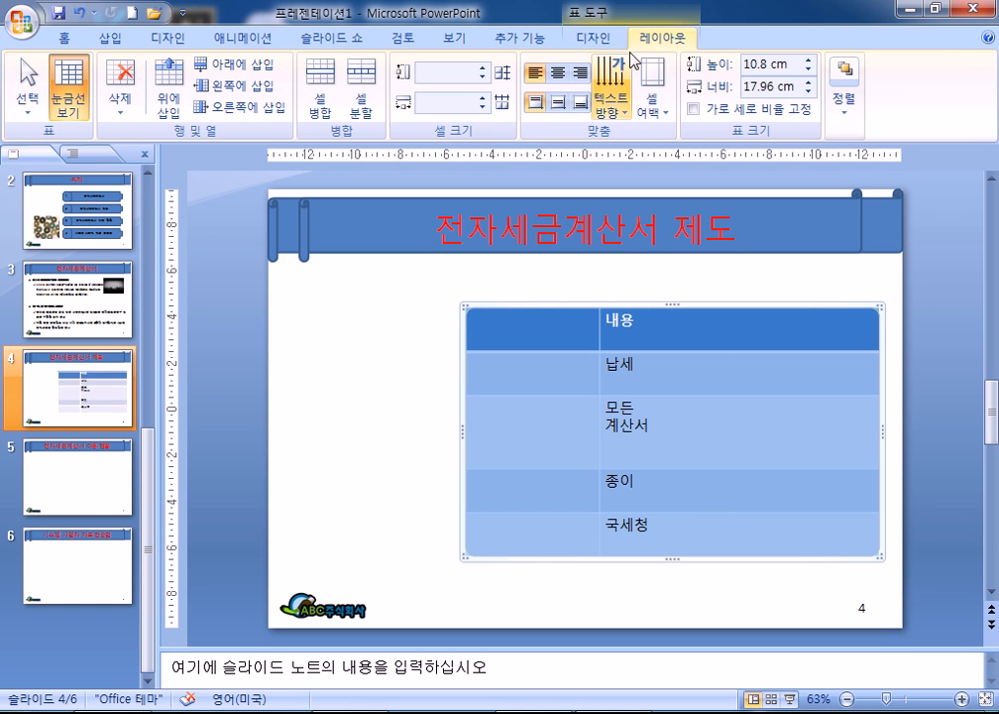
left_click(502, 83)
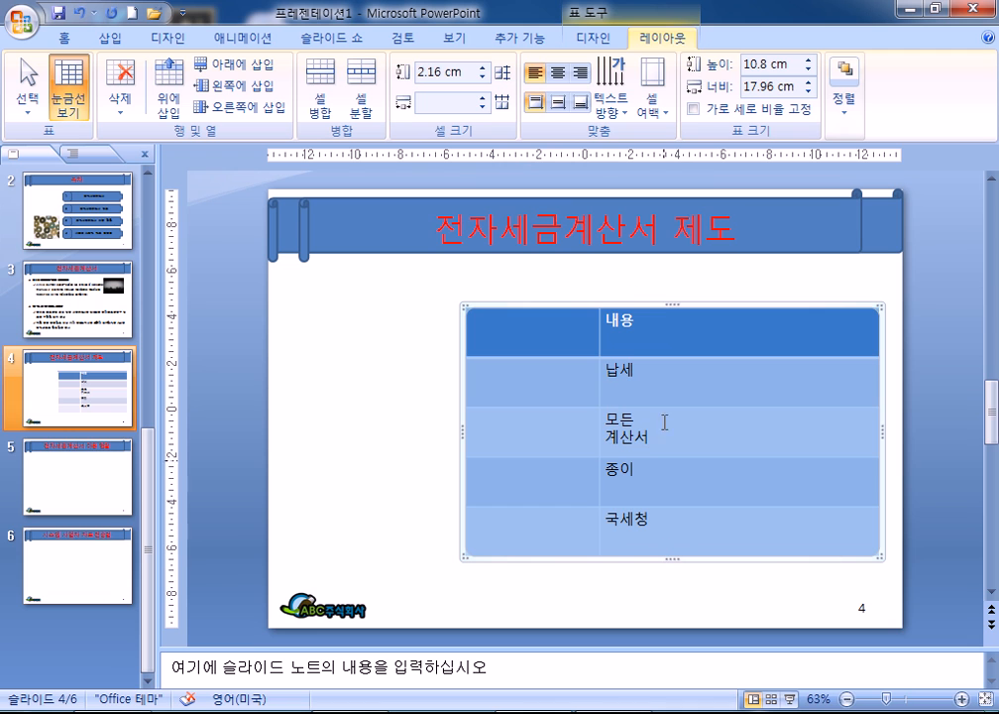
Step: Center all the cell text horizontally and vertically, and extend the table to 11.2 cm high with evenly distributed rows
left_click(558, 73)
left_click(558, 103)
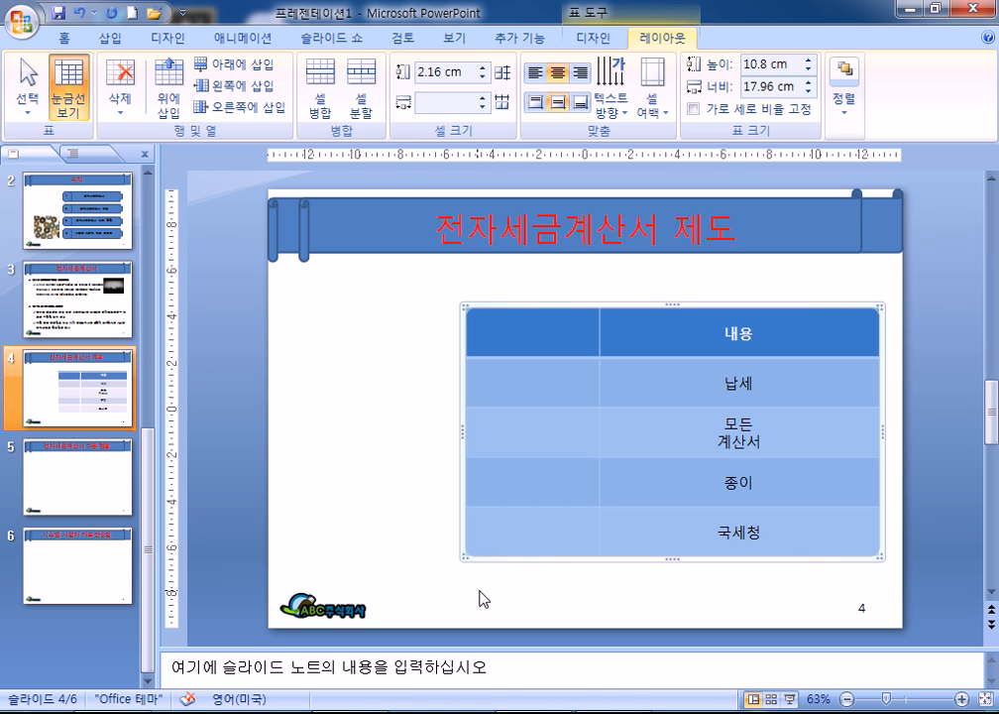
mouse_move(672, 558)
left_mouse_down()
mouse_move(669, 450)
mouse_move(674, 565)
left_mouse_up()
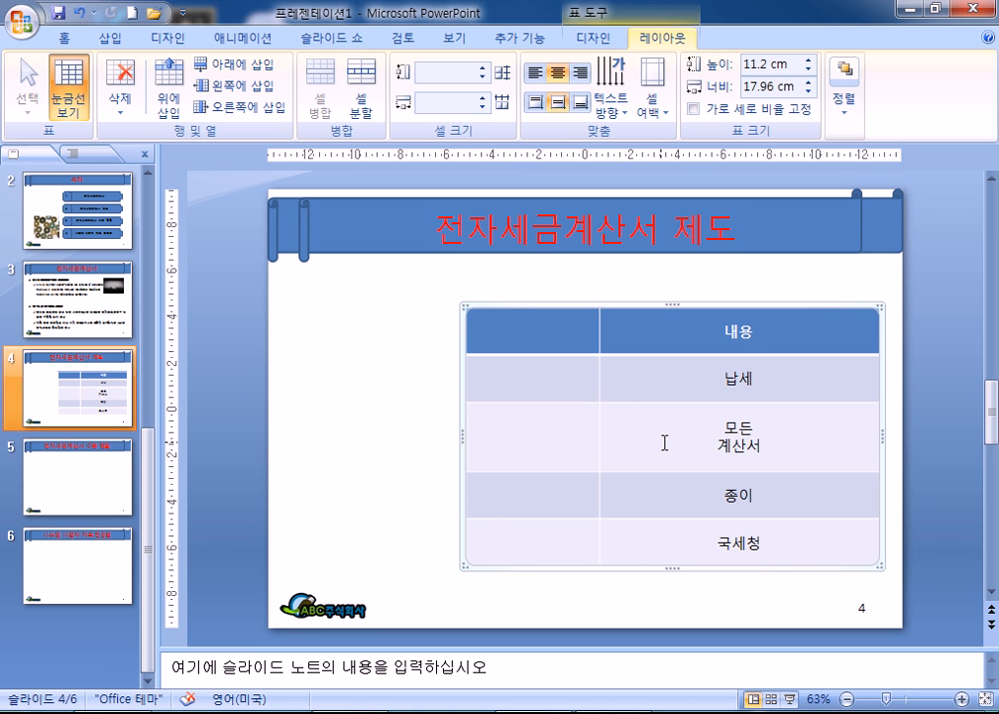
left_click(505, 75)
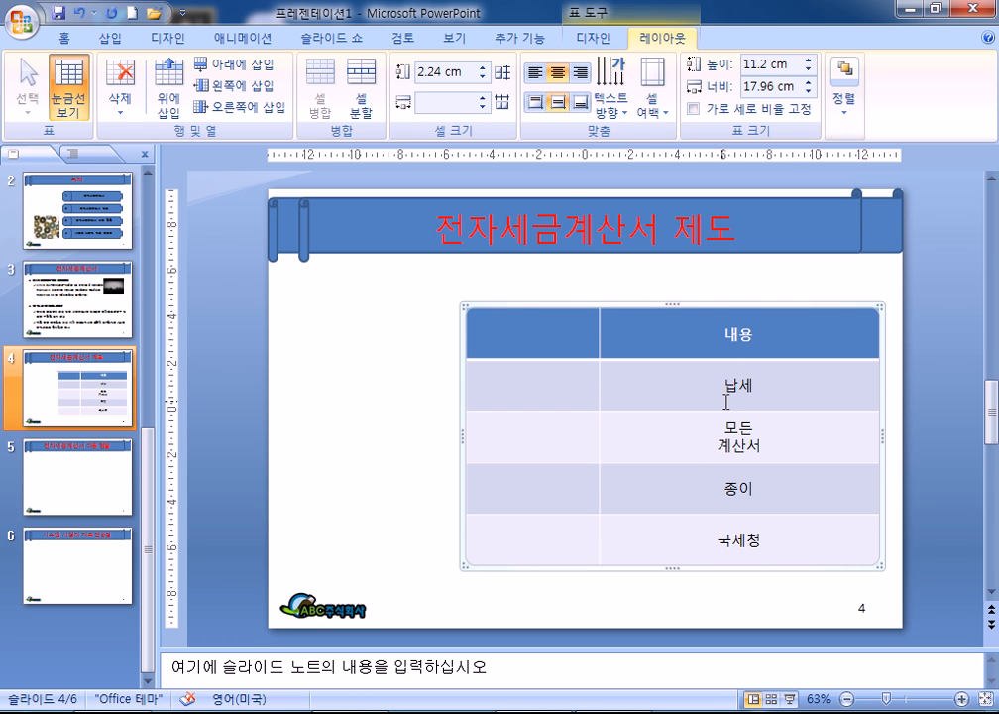
Step: Readjust the table's height to 11.2 cm from its lower edge
left_click(710, 354)
left_click_drag(712, 434, 763, 453)
left_click(713, 450)
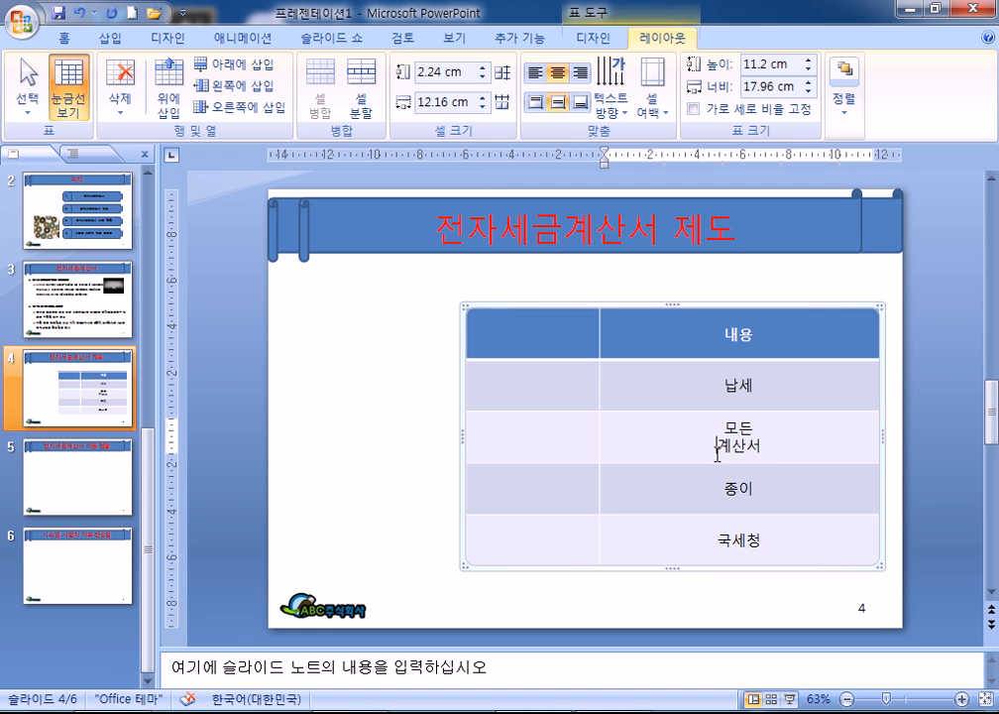
mouse_move(677, 570)
left_mouse_down()
mouse_move(674, 430)
mouse_move(674, 569)
left_mouse_up()
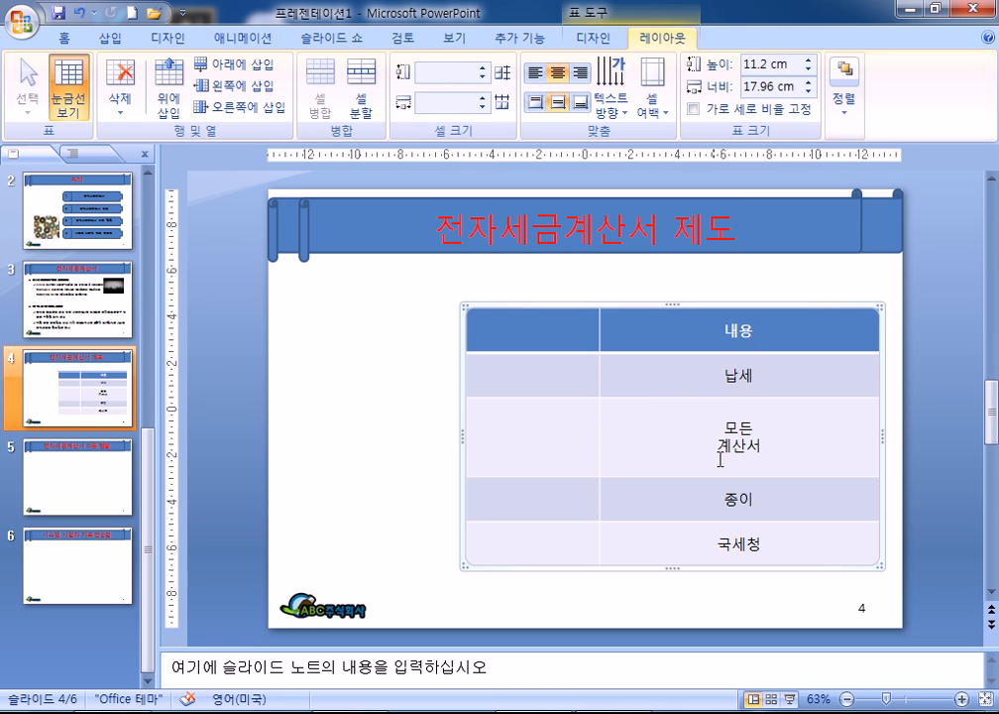
double_click(738, 331)
left_click_drag(731, 429, 759, 458)
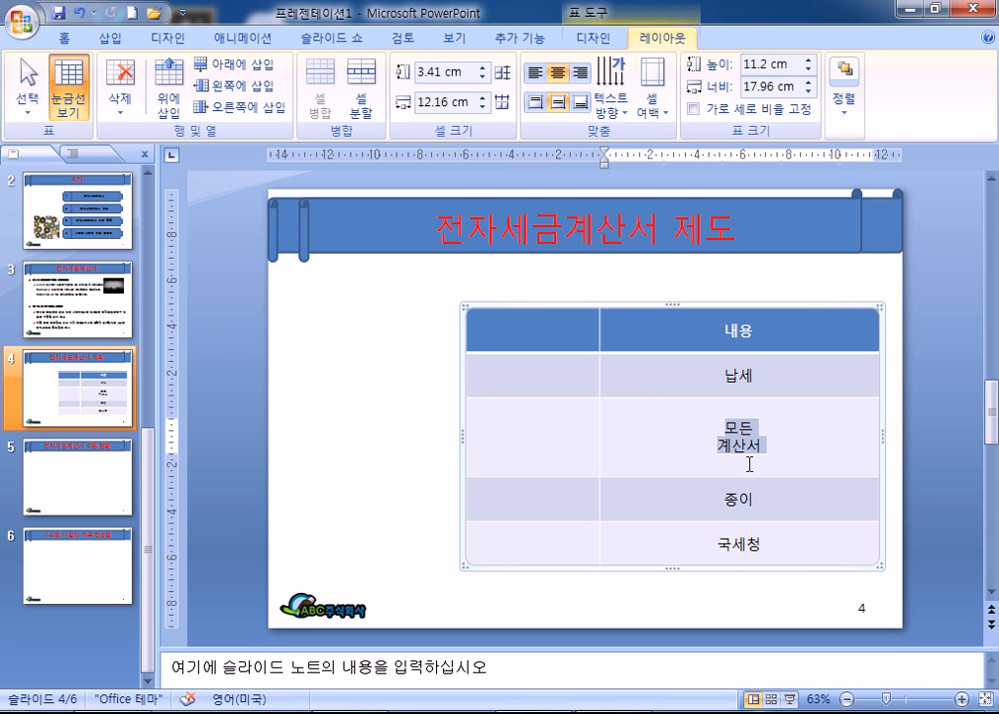
left_click(711, 572)
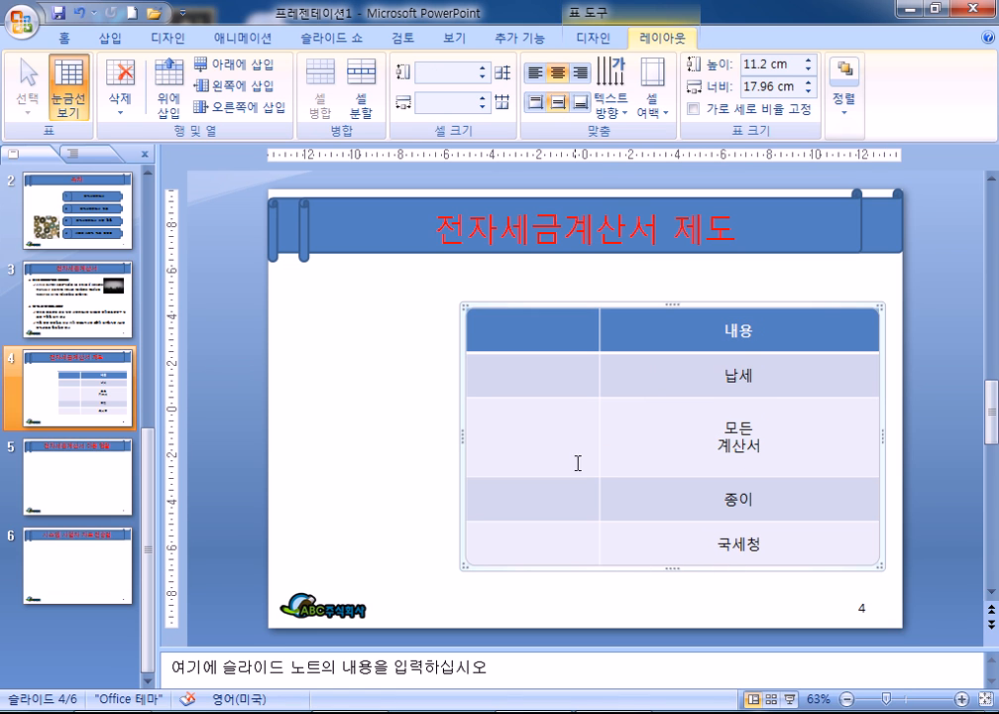
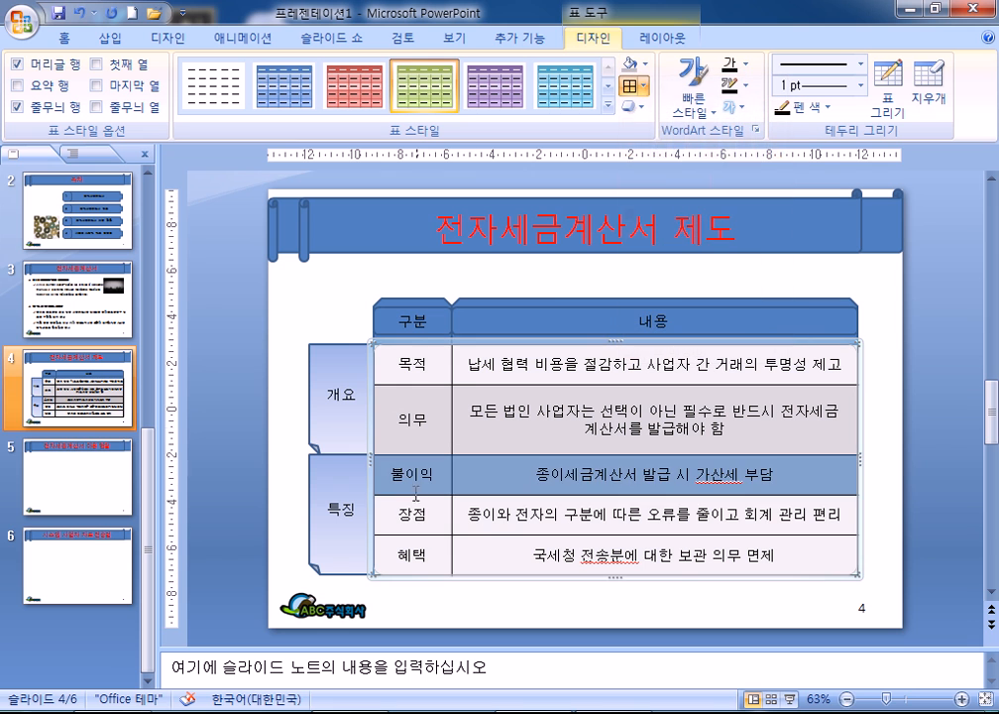
Step: Fill the 장점 row with a medium grey and the 혜택 row with the darkest grey of the white theme shades
left_click(646, 66)
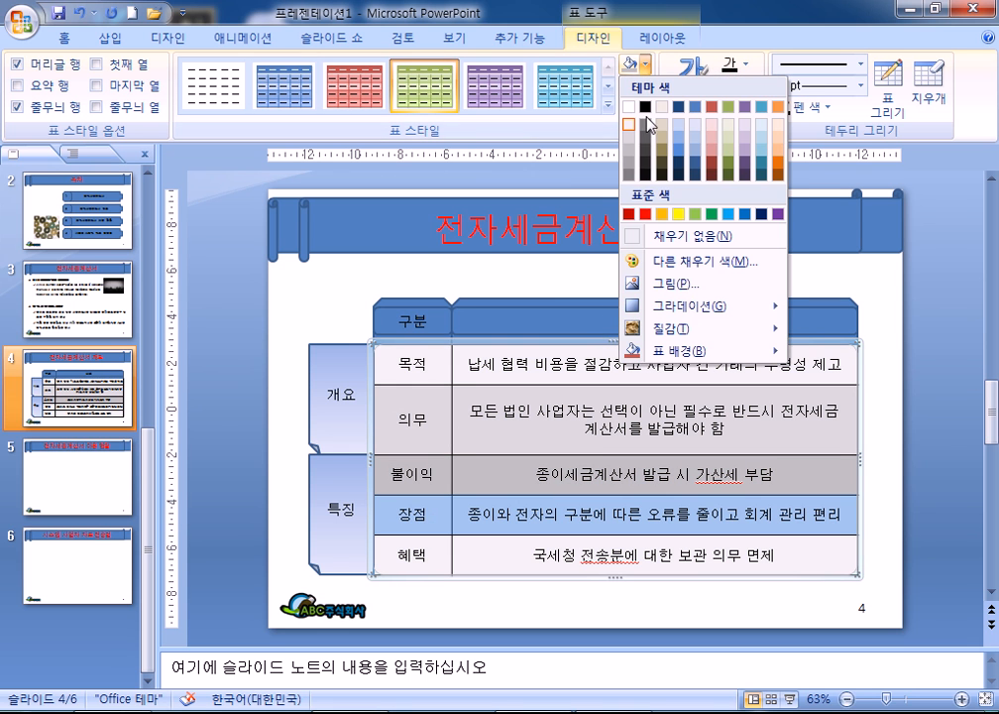
left_click(696, 155)
left_click_drag(427, 554, 579, 548)
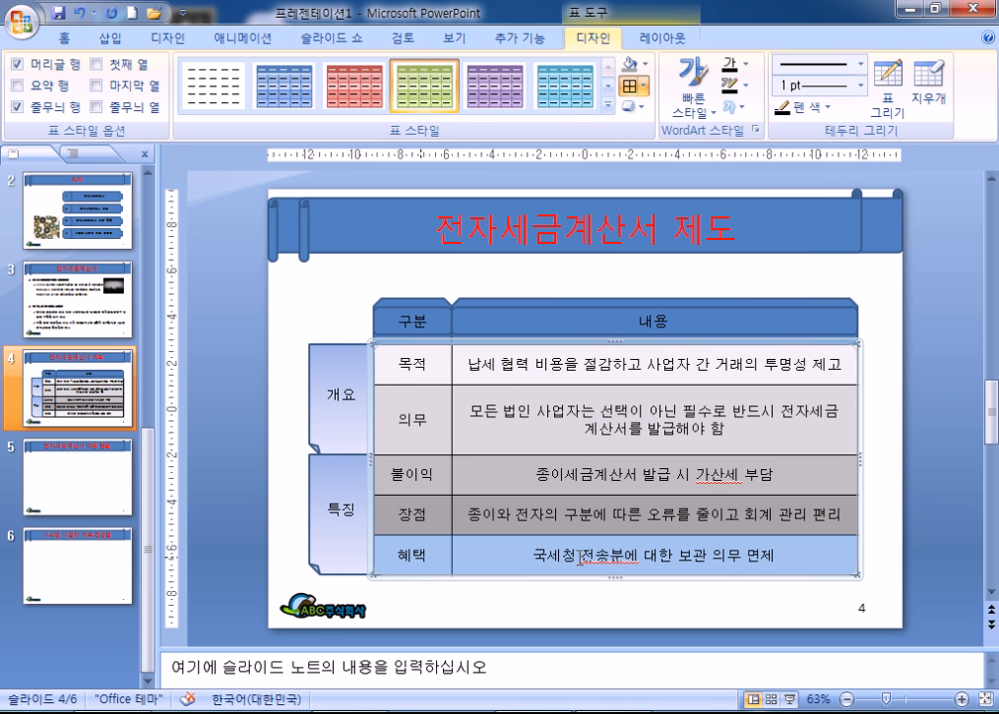
left_click(645, 65)
left_click(631, 170)
left_click(286, 296)
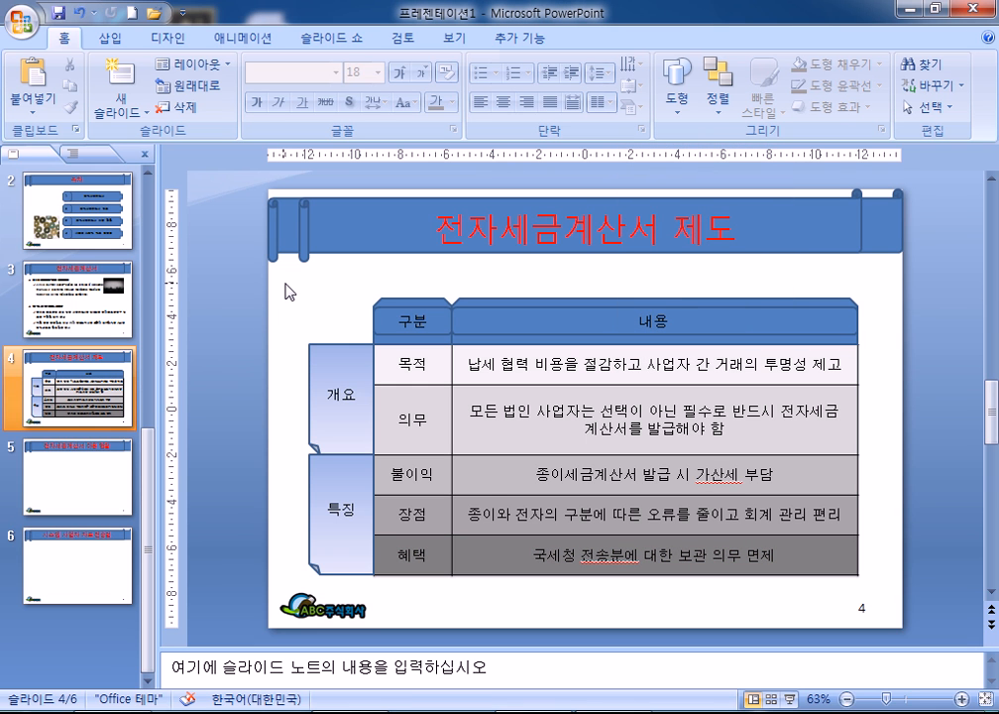
Step: Insert a clustered column chart into the content placeholder of slide 5
scroll(286, 291, "down", 1)
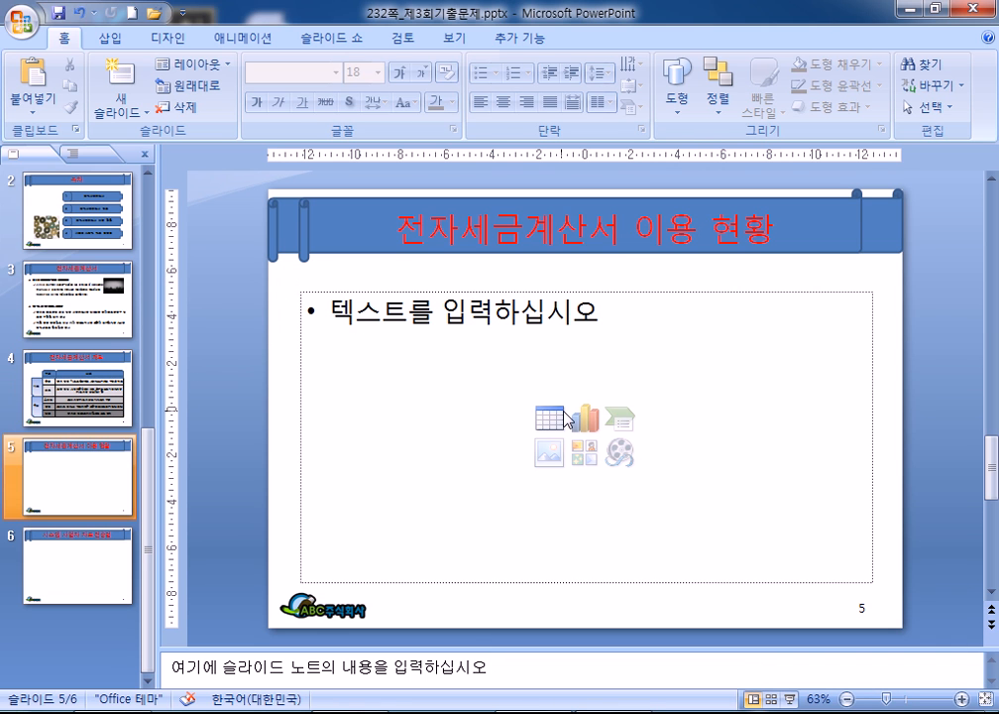
left_click(586, 421)
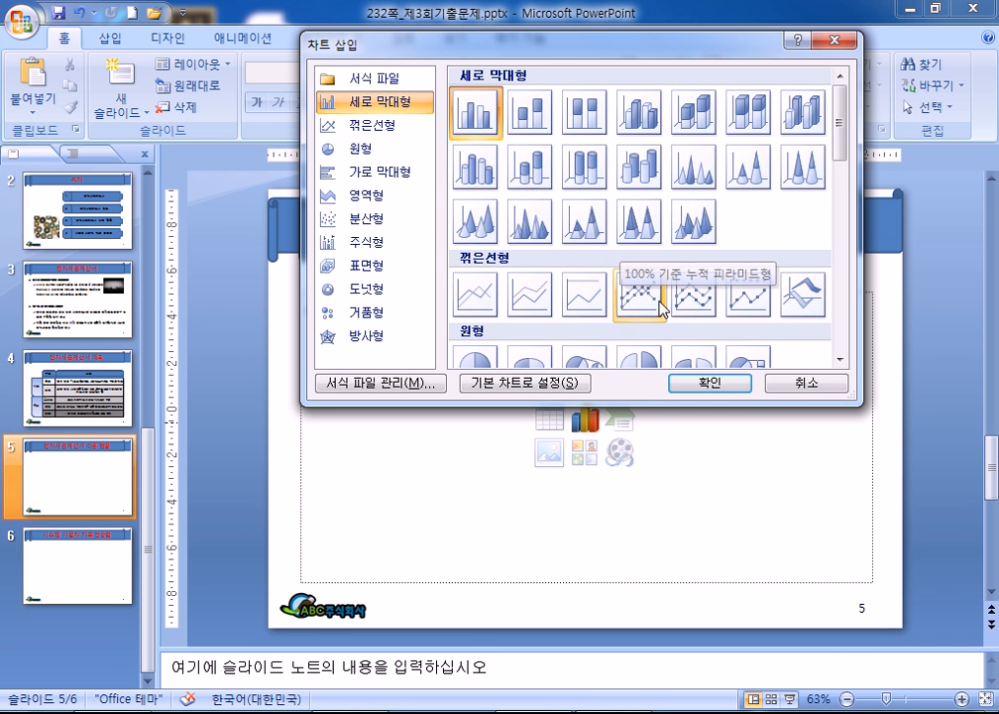
left_click(674, 382)
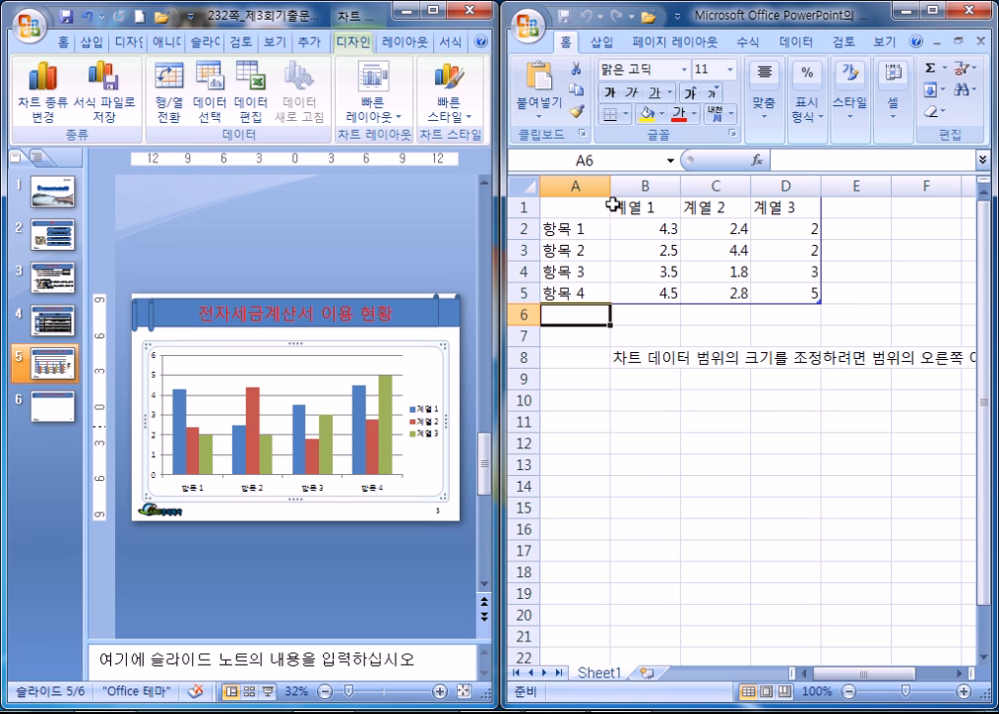
Step: Enter 2010년 as the header in B1 of the chart data and fill the series across to 2014년 in F1
left_click(647, 206)
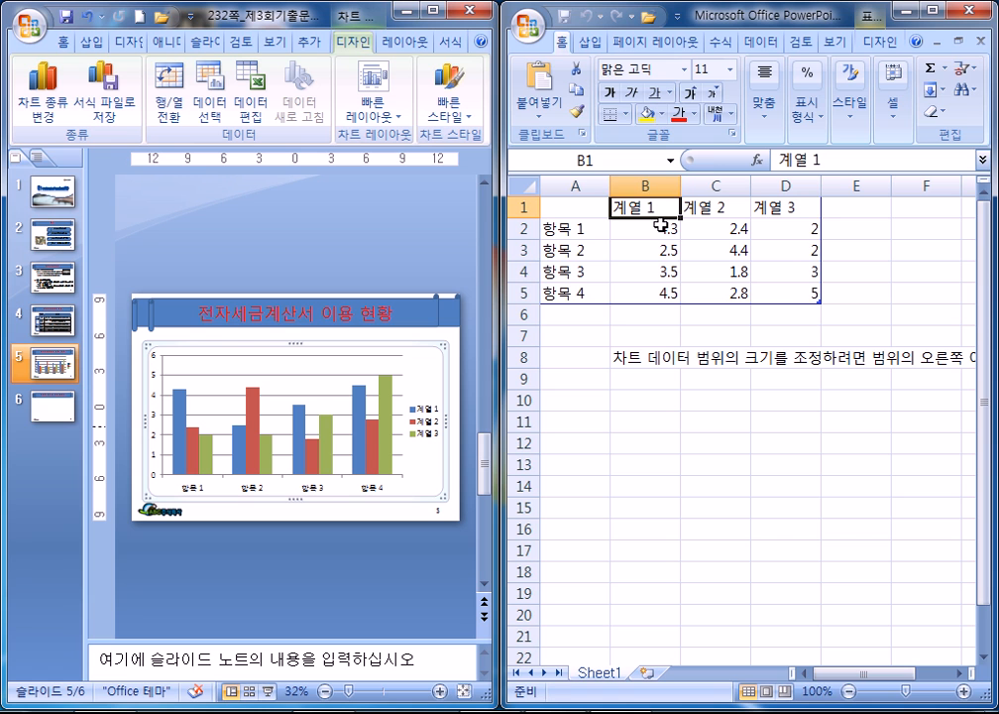
type("2010sus")
key("Tab")
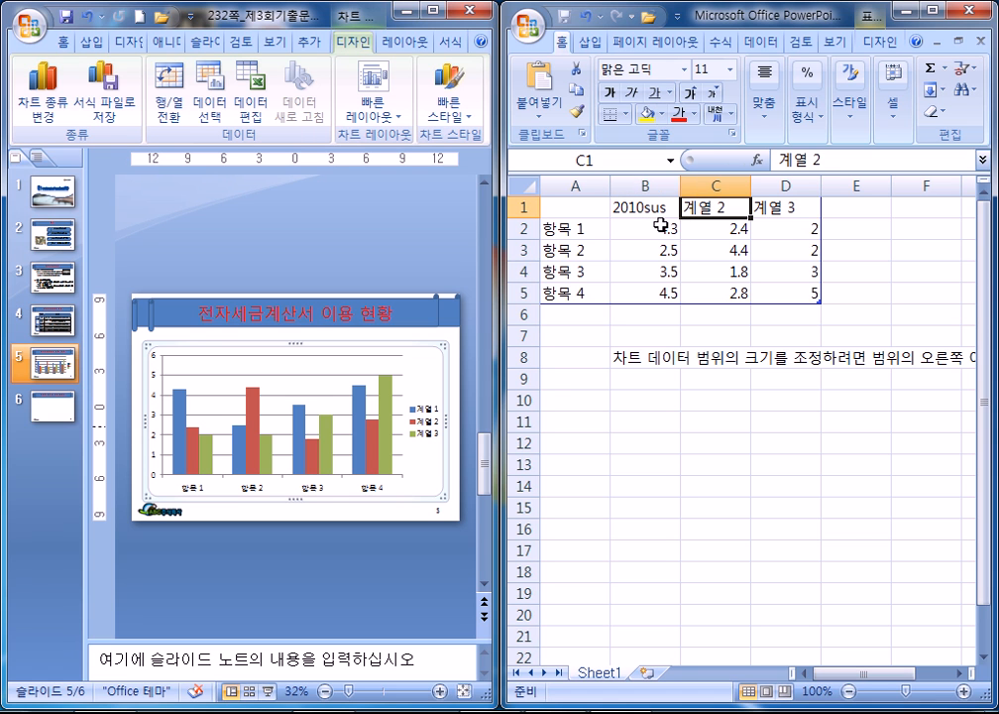
double_click(654, 207)
key("BackSpace")
type("ㄴ")
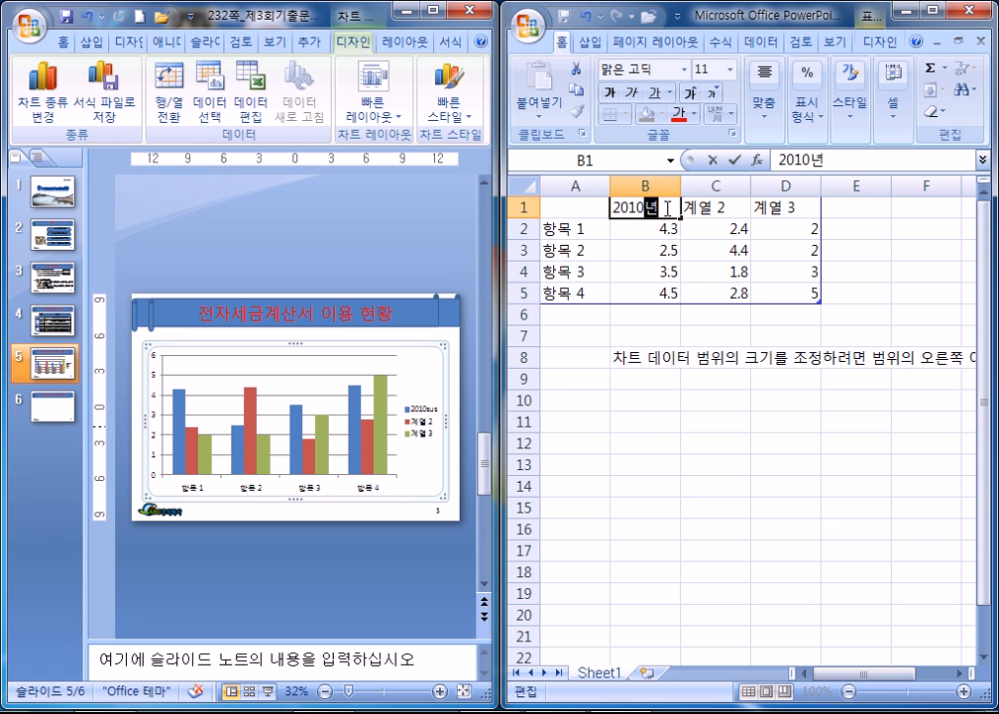
key("Tab")
left_click(646, 213)
left_click_drag(680, 216, 947, 206)
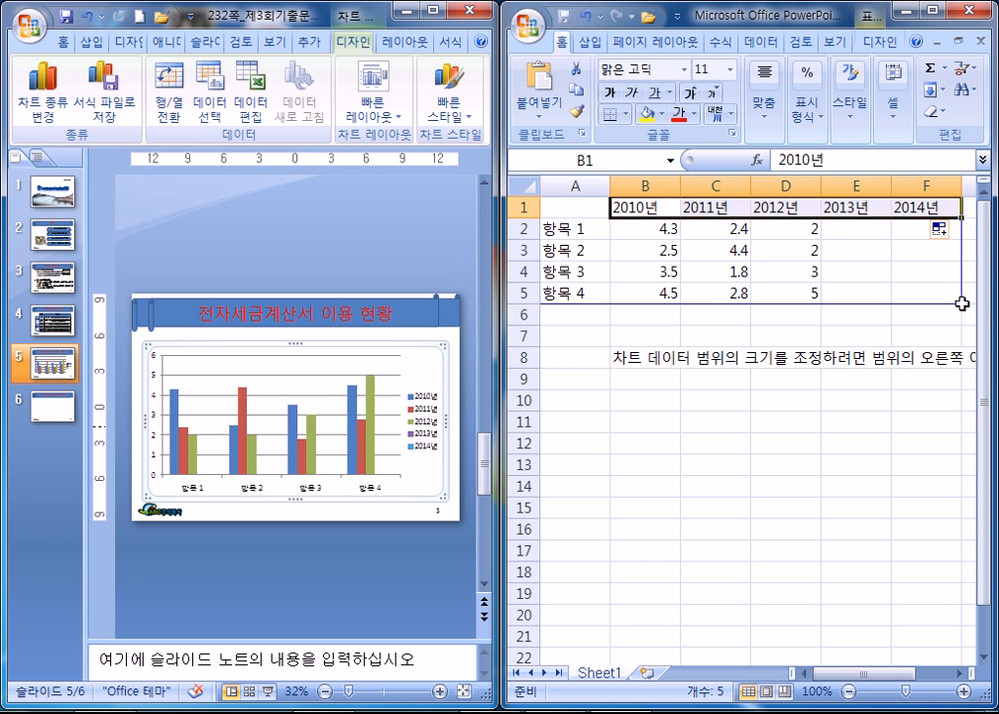
Step: Shrink the chart data range to A1:F3 and clear the sample data in rows 4 and 5
left_click_drag(960, 300, 960, 259)
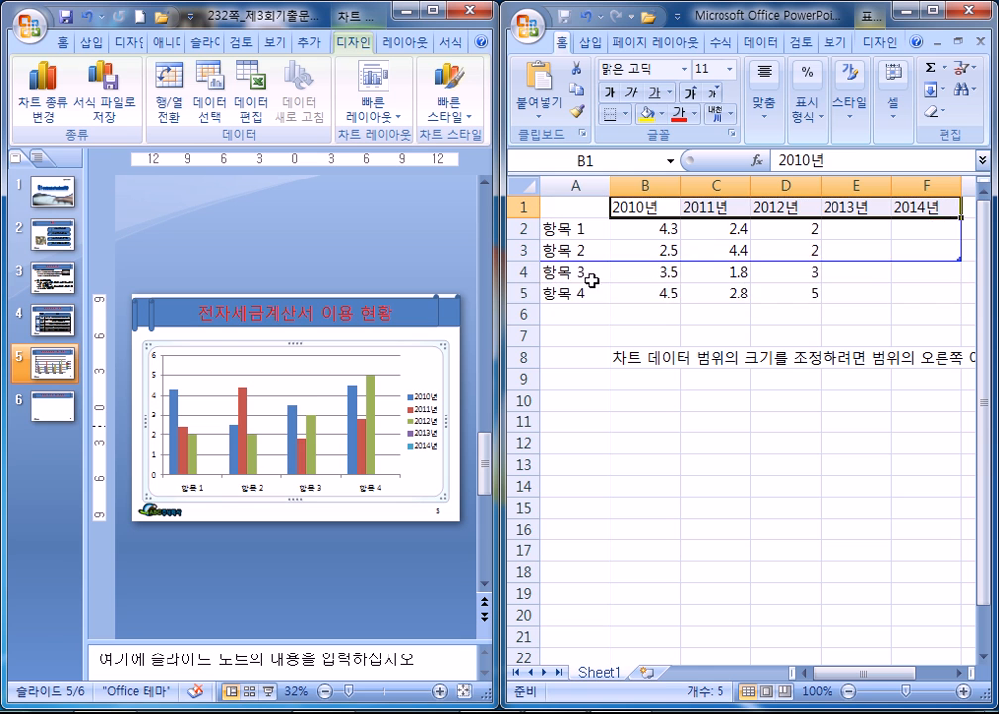
left_click_drag(523, 271, 523, 294)
key("Delete")
Step: Label the two data rows 개인 in A2 and 법인 in A3
left_click(585, 228)
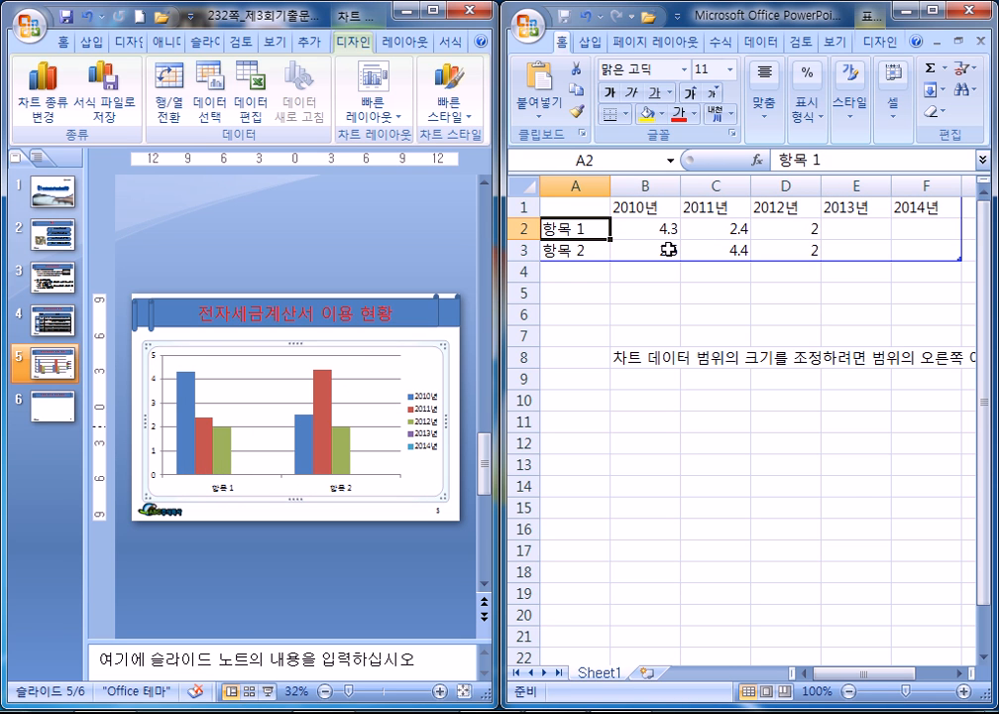
type("개인")
key("Return")
type("ㅂ")
type("인")
key("Tab")
Step: Clear the sample values from cells B2:F3 of the chart data
key("Up")
key("shift+Right")
key("shift+Right")
key("shift+Right")
key("shift+Right")
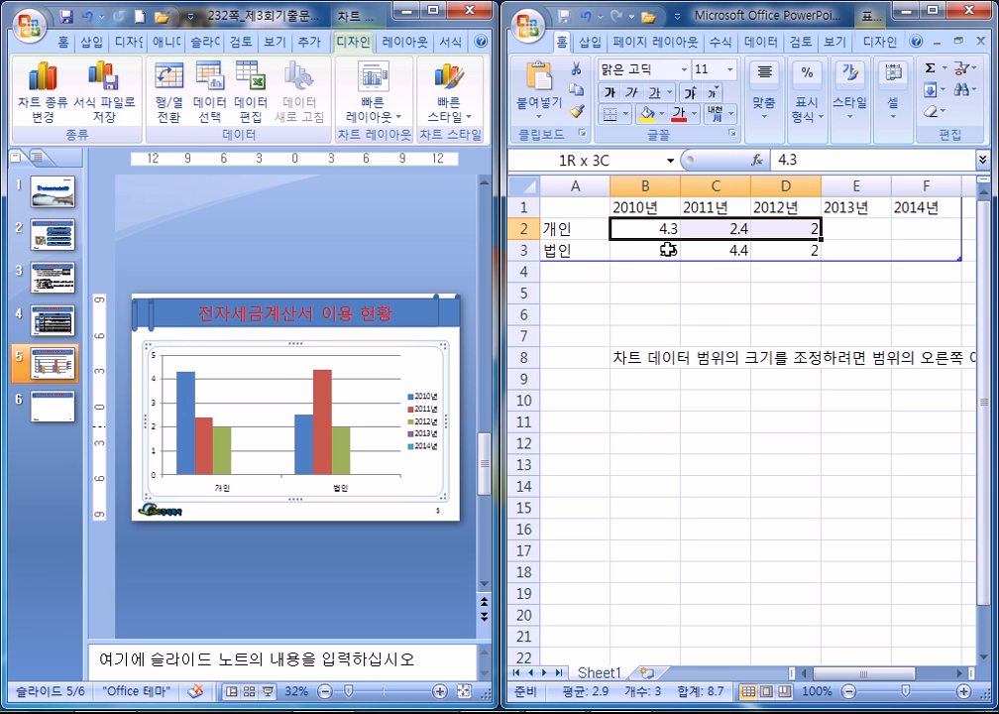
key("shift+Down")
key("Delete")
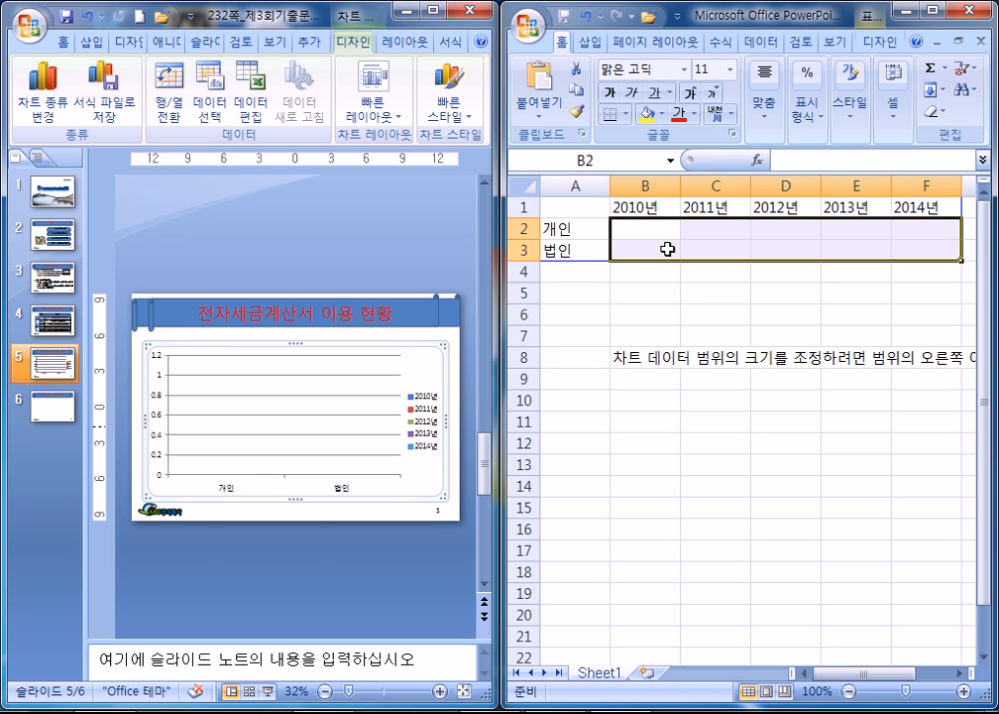
Step: Enter the 개인 values 67.8, 72.3, 77.4, 83.7 and 91.8 for 2010년 through 2014년
type("67")
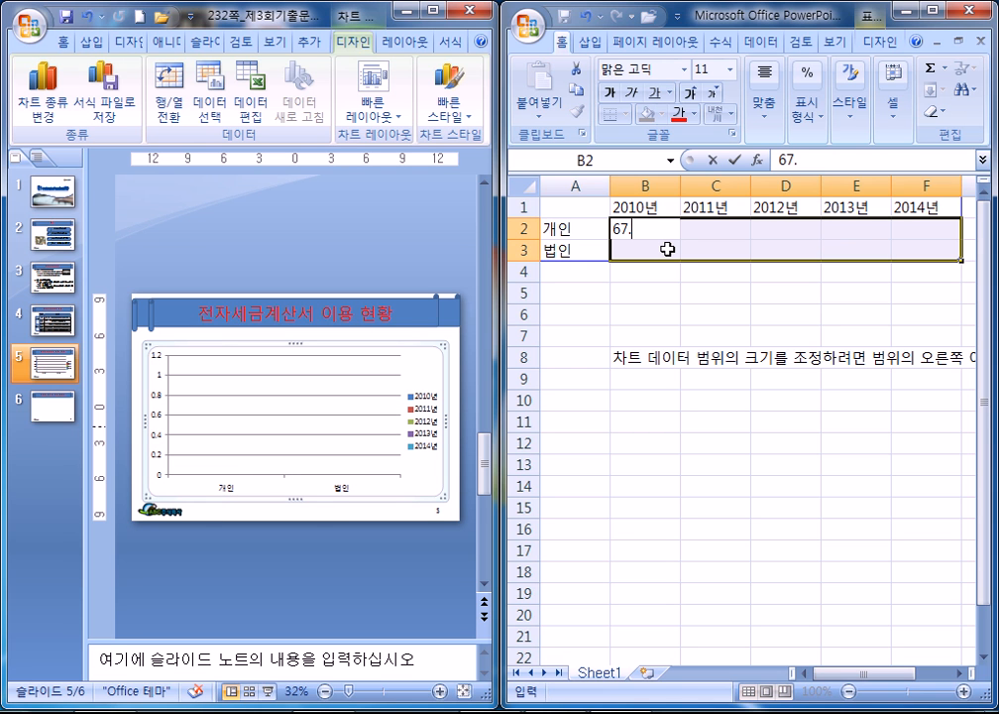
type(".8")
key("Tab")
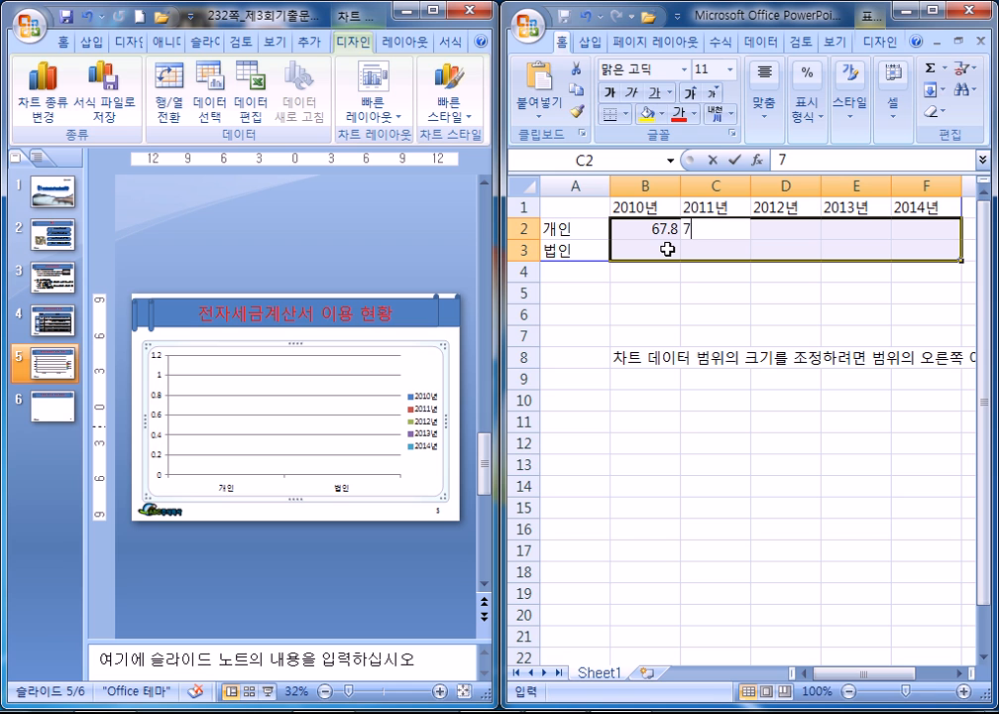
type("723")
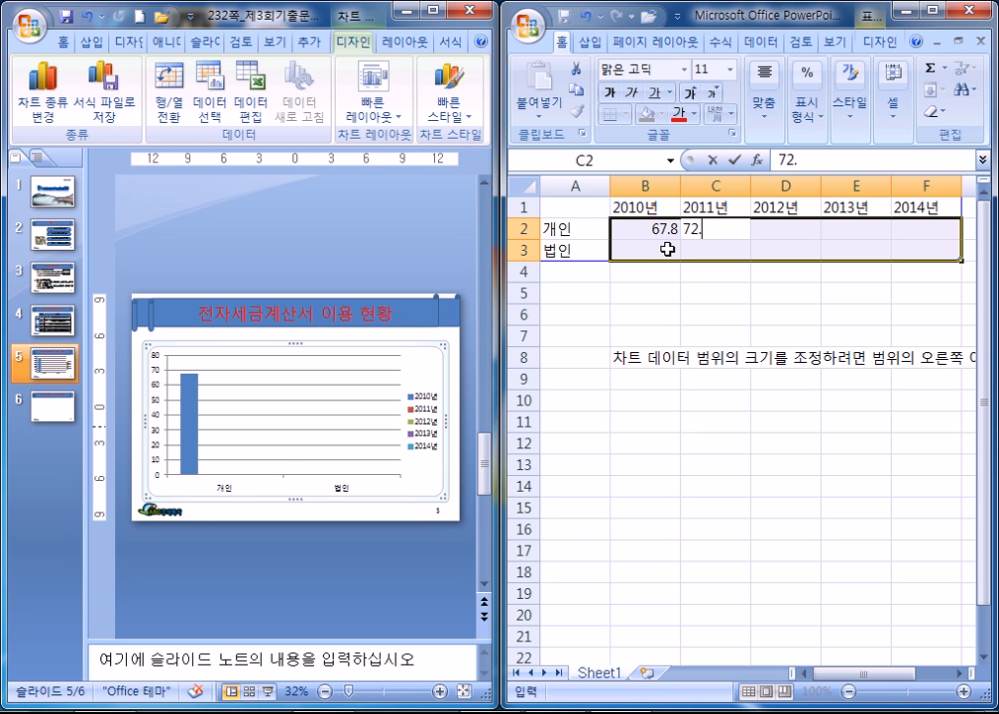
key("Tab")
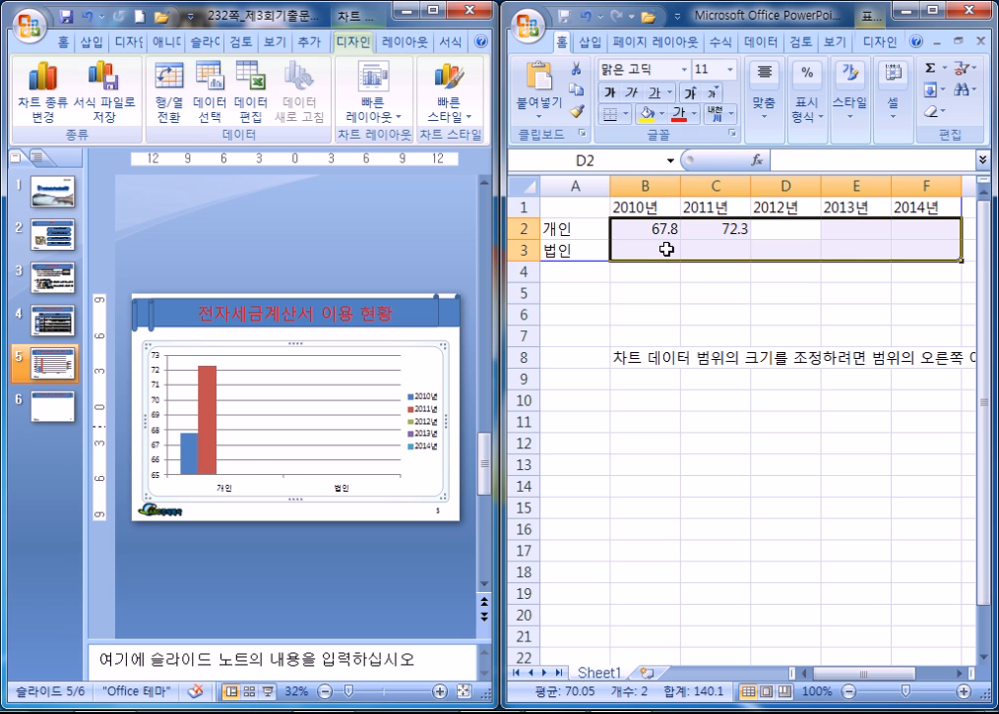
type("77.4")
key("Tab")
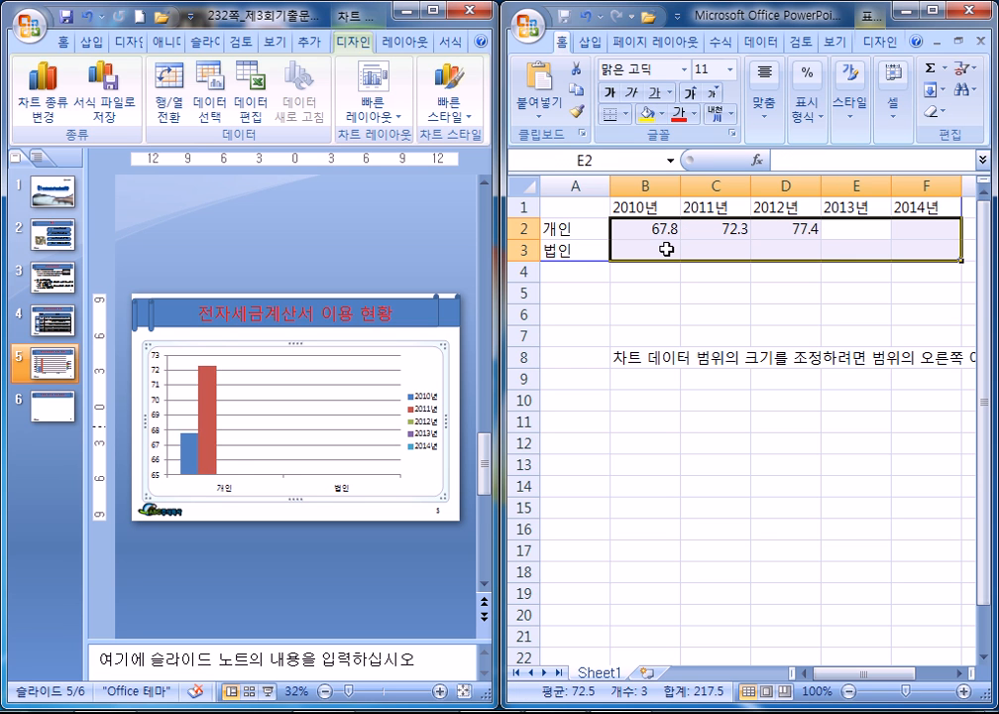
type("88")
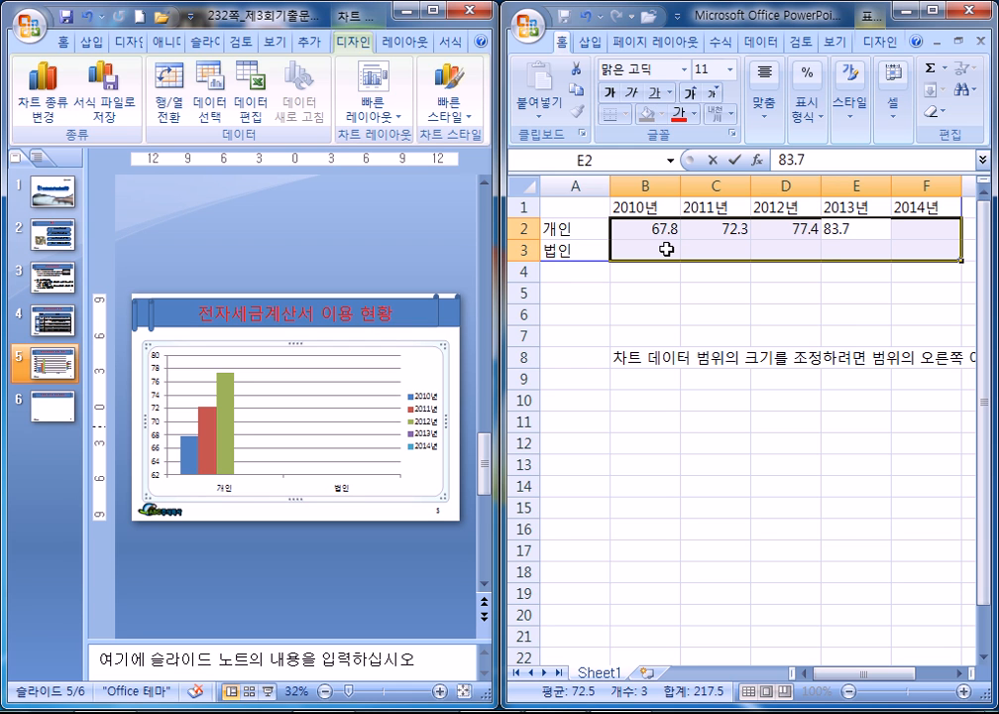
key("Tab")
type("91.8")
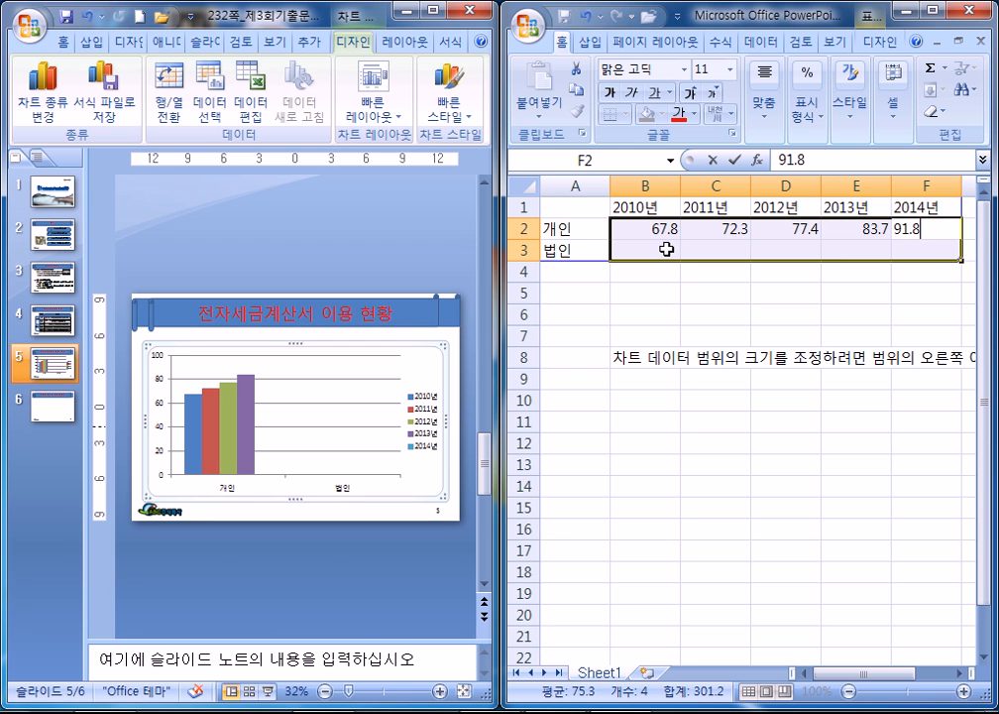
key("Return")
Step: Enter the 법인 values 73.8, 79.6, 84.1, 90.5 and 93.7 for 2010년 through 2014년
type("73.8")
key("Tab")
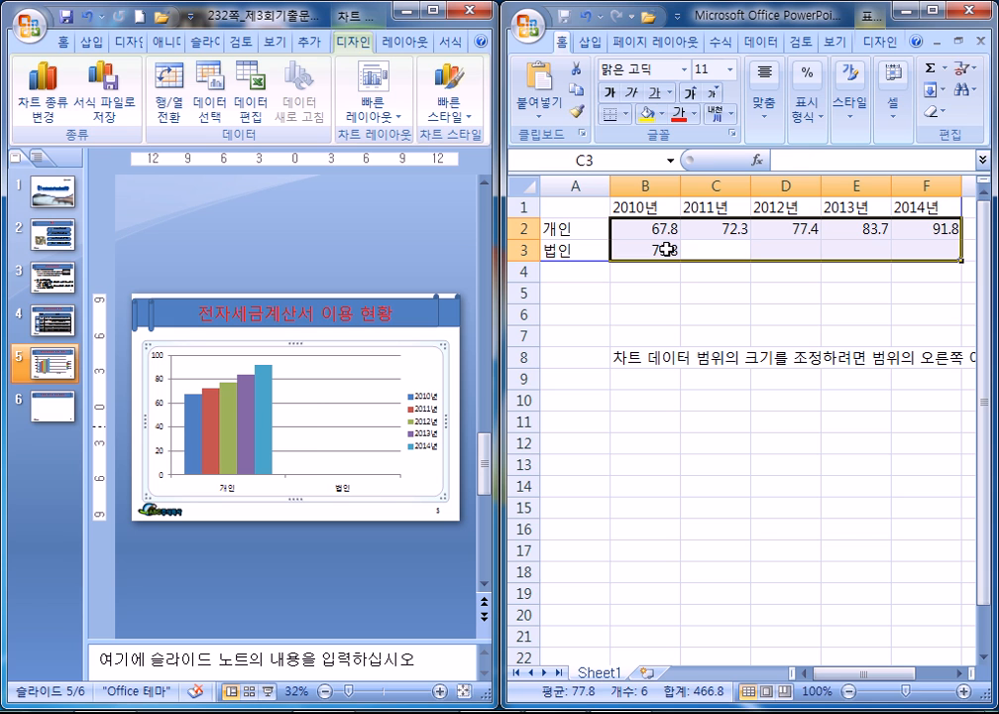
type("79.6")
key("Tab")
type("84.1")
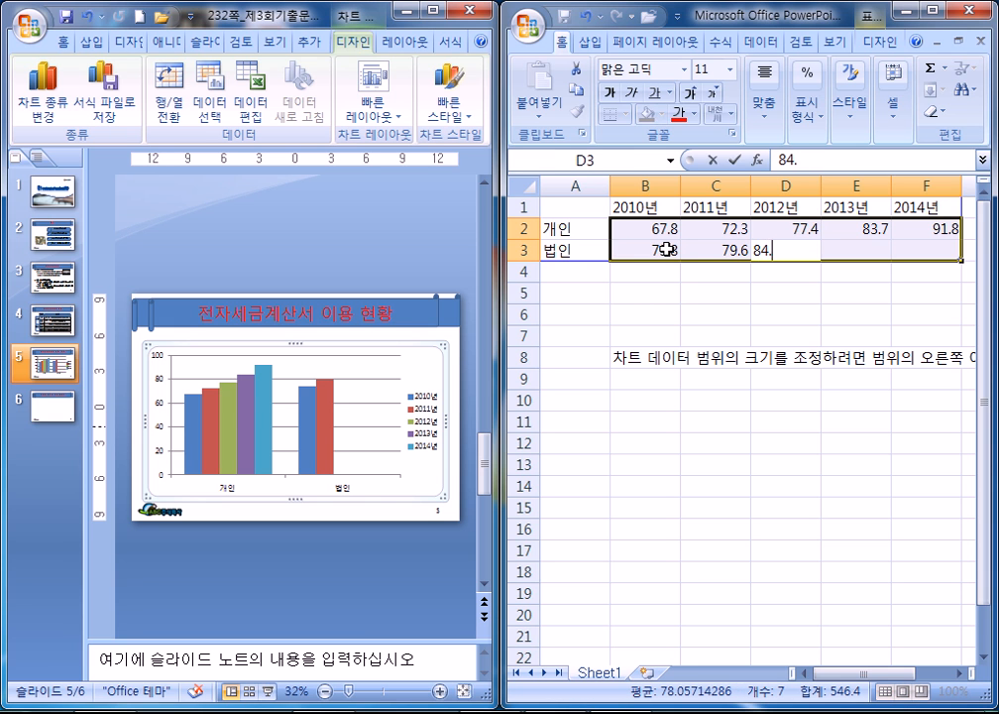
key("Tab")
type("90.5")
key("Tab")
type("93")
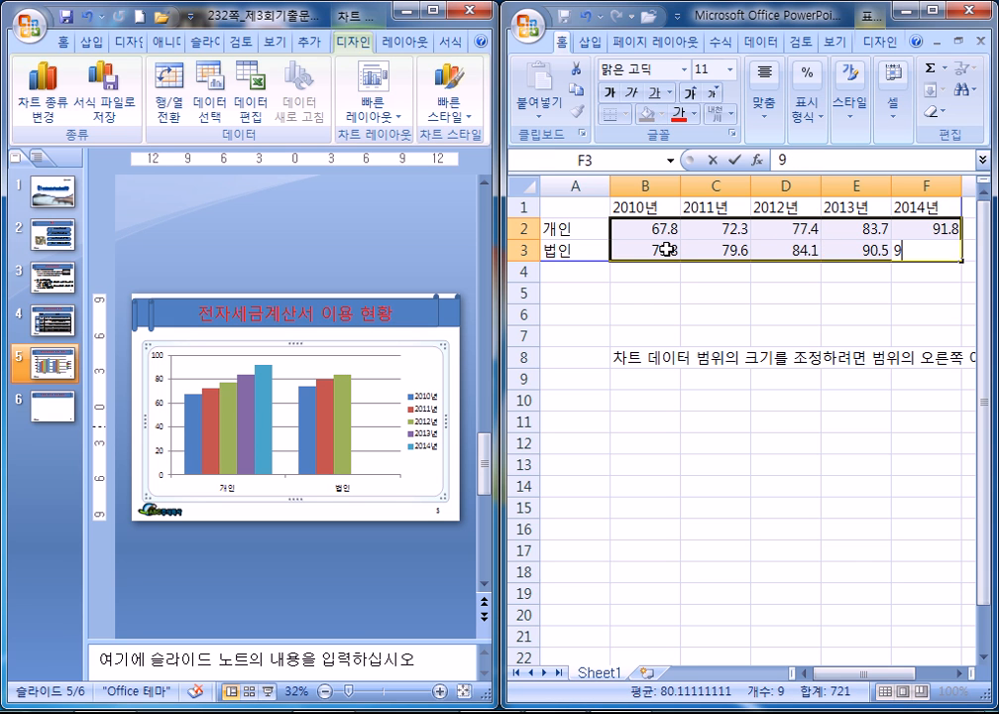
key("Tab")
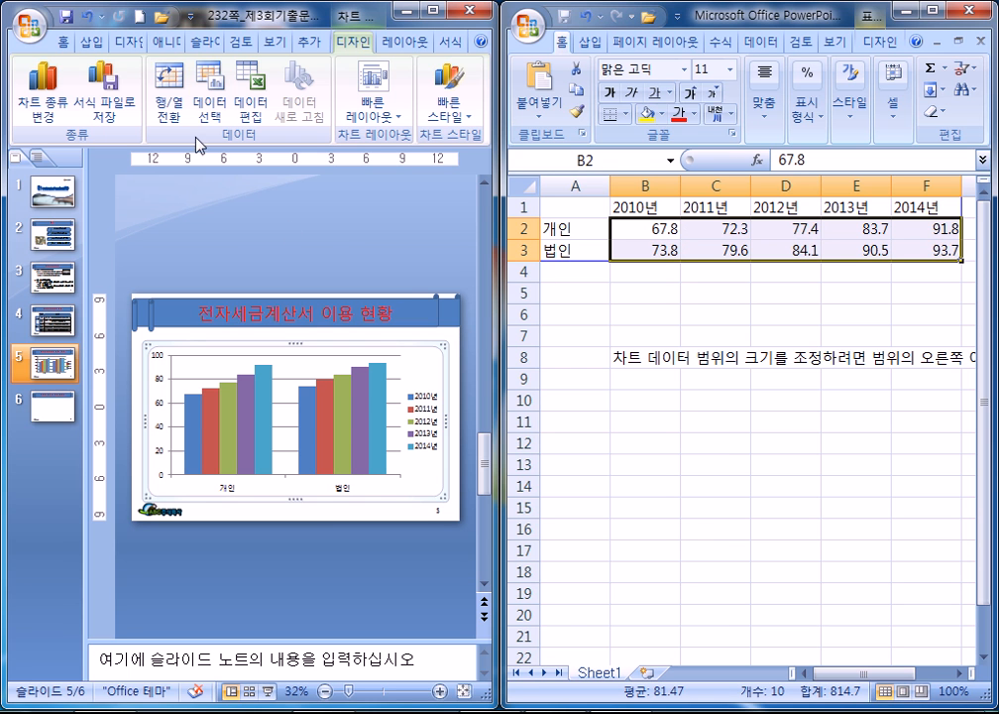
Step: Swap the chart's rows and columns so the years form the categories, and close the chart data sheet
left_click(169, 119)
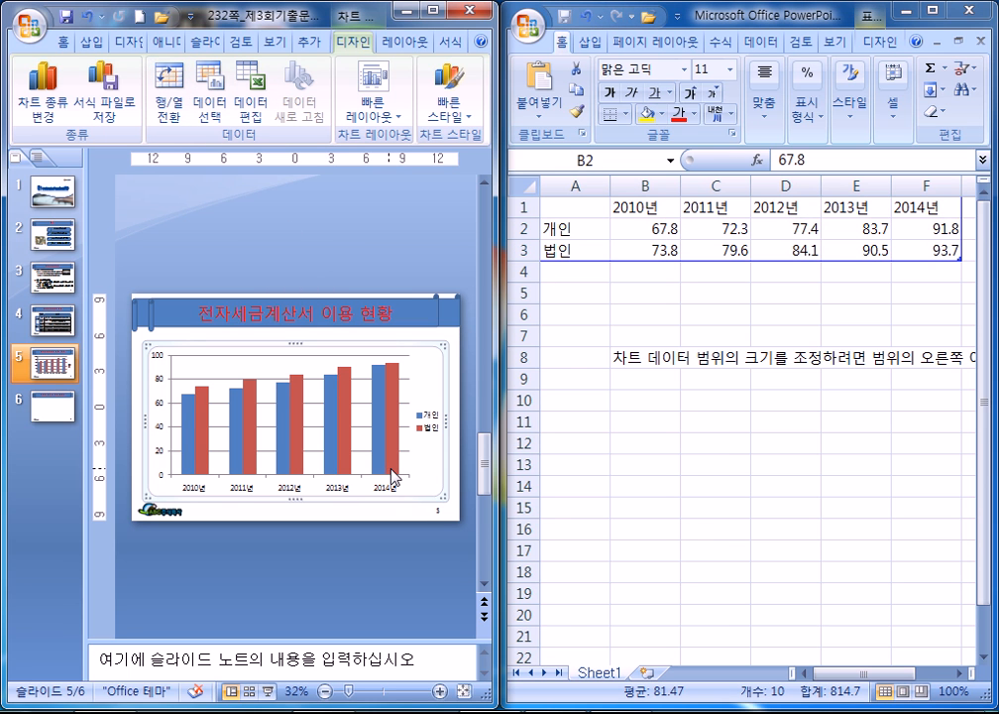
left_click(977, 18)
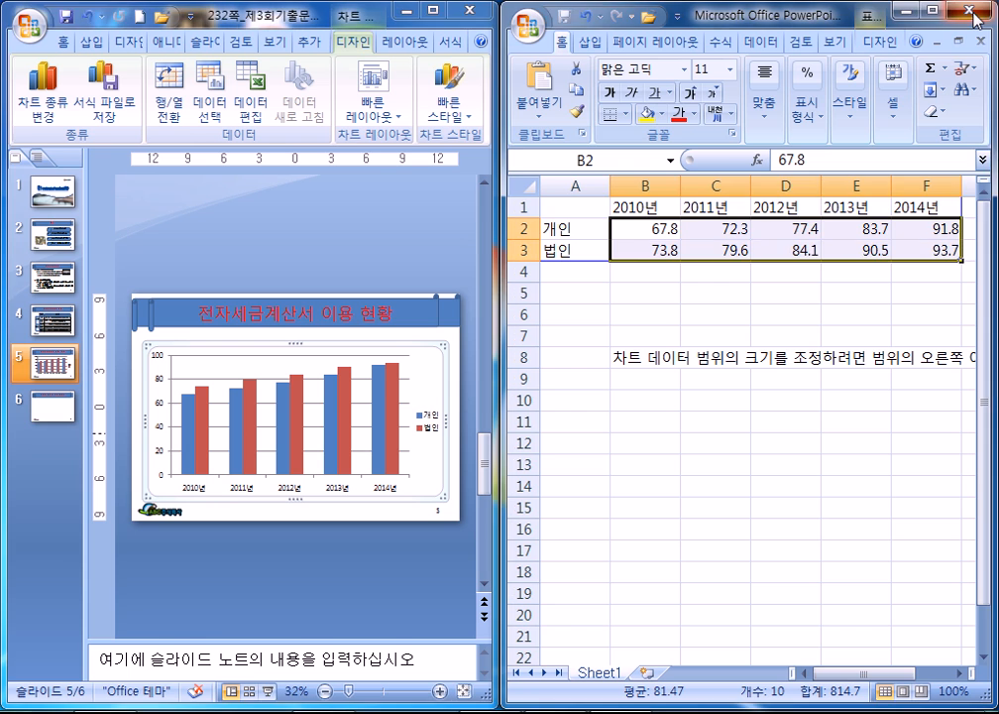
left_click(976, 18)
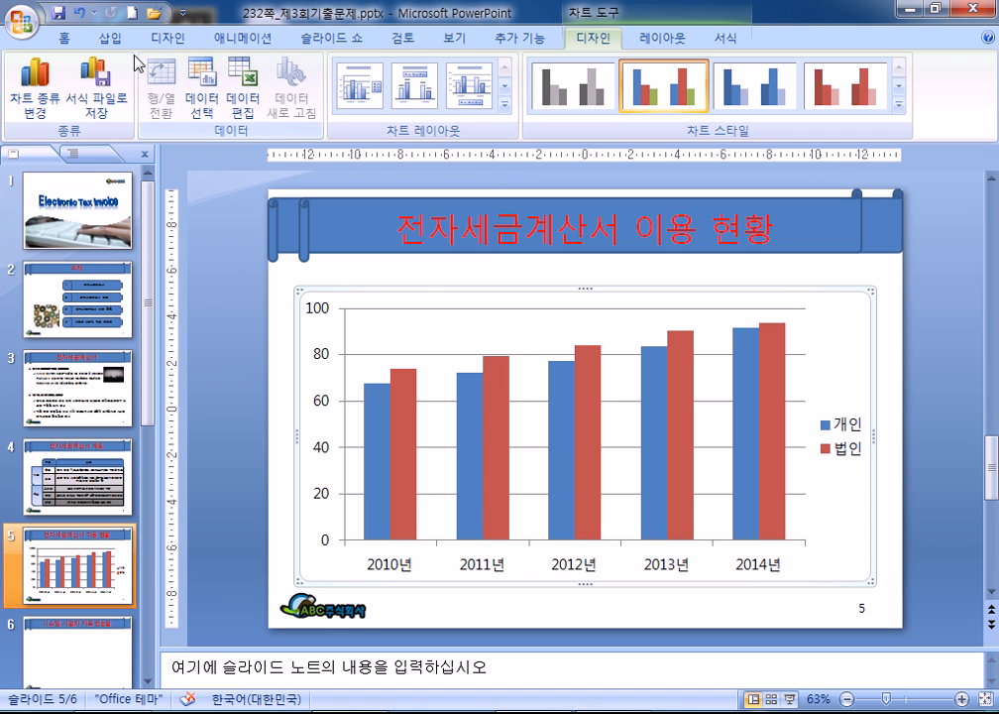
Step: Set the whole chart's text to the 굴림 font at size 16
left_click(63, 38)
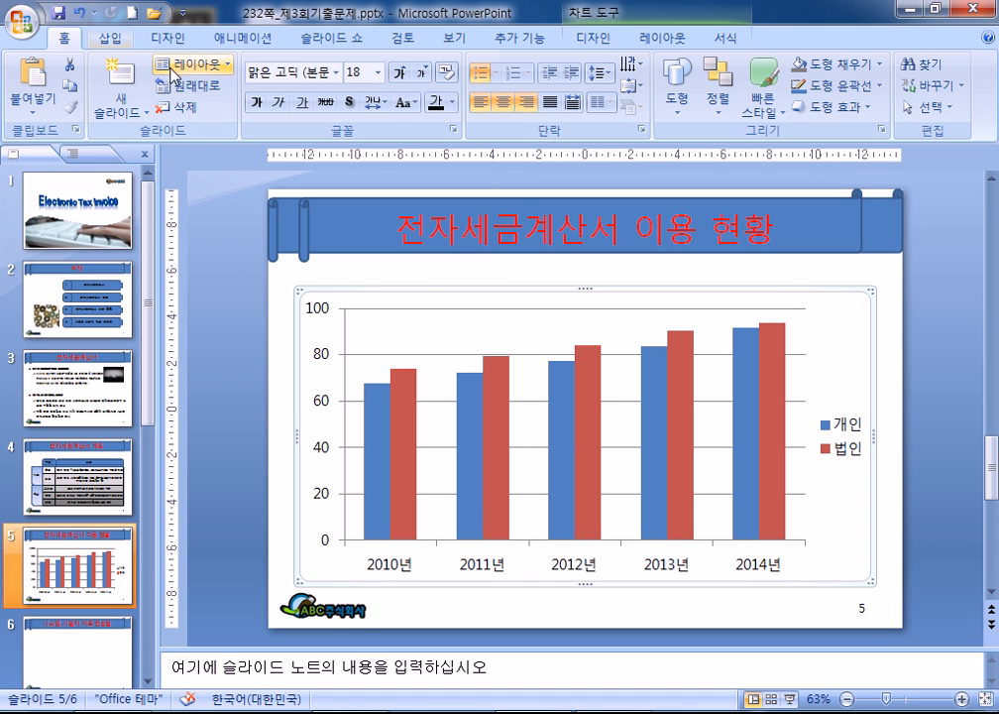
left_click(336, 73)
left_click(288, 256)
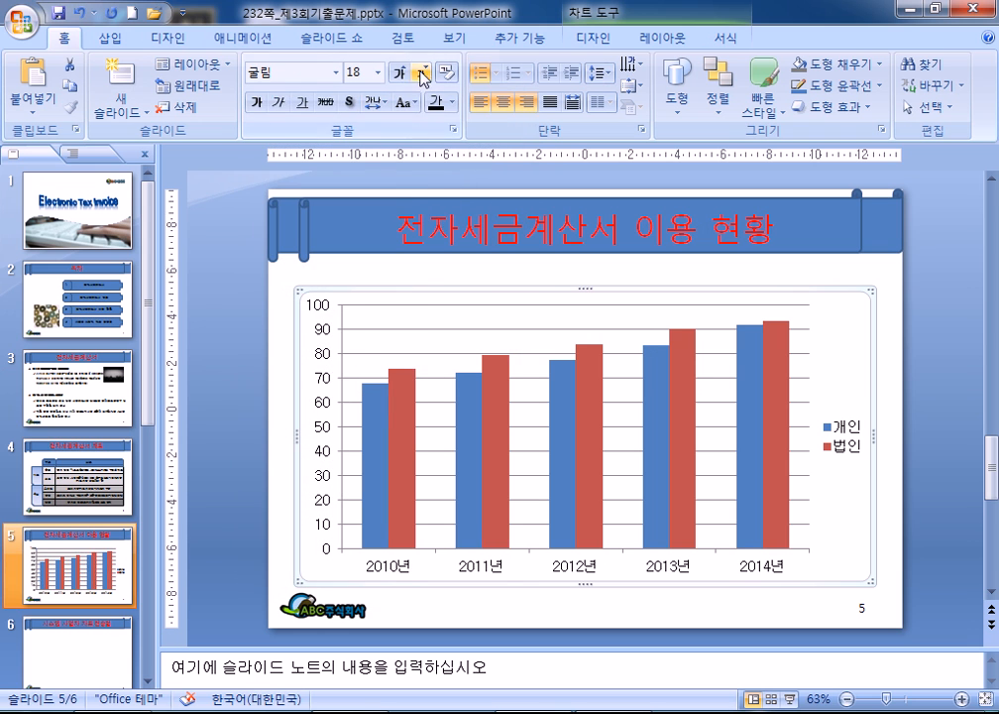
left_click(421, 72)
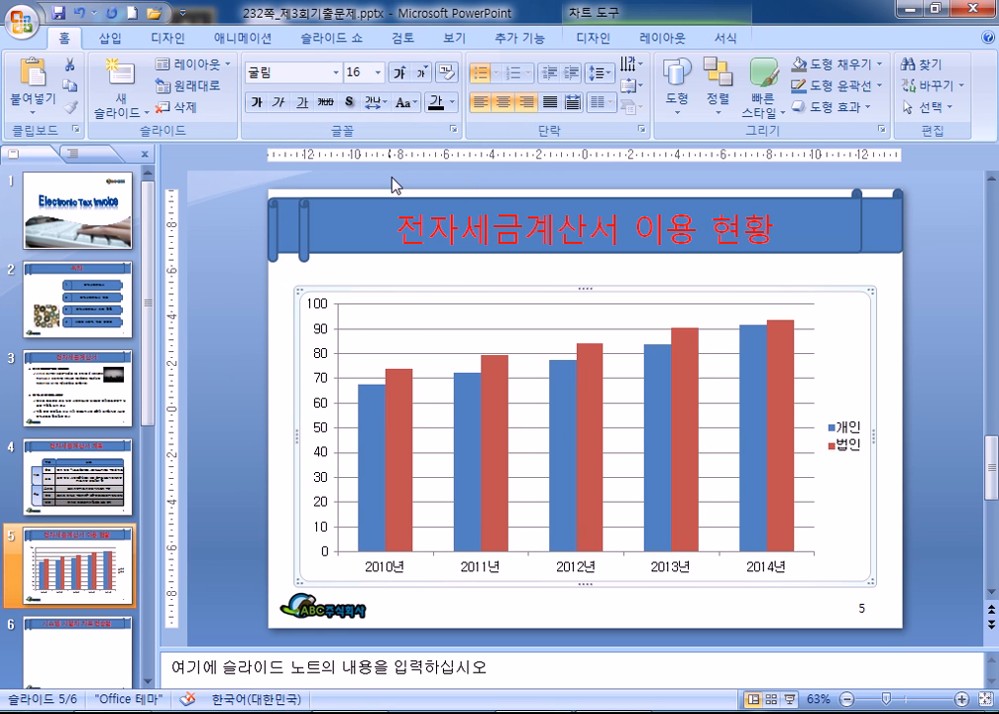
left_click(667, 40)
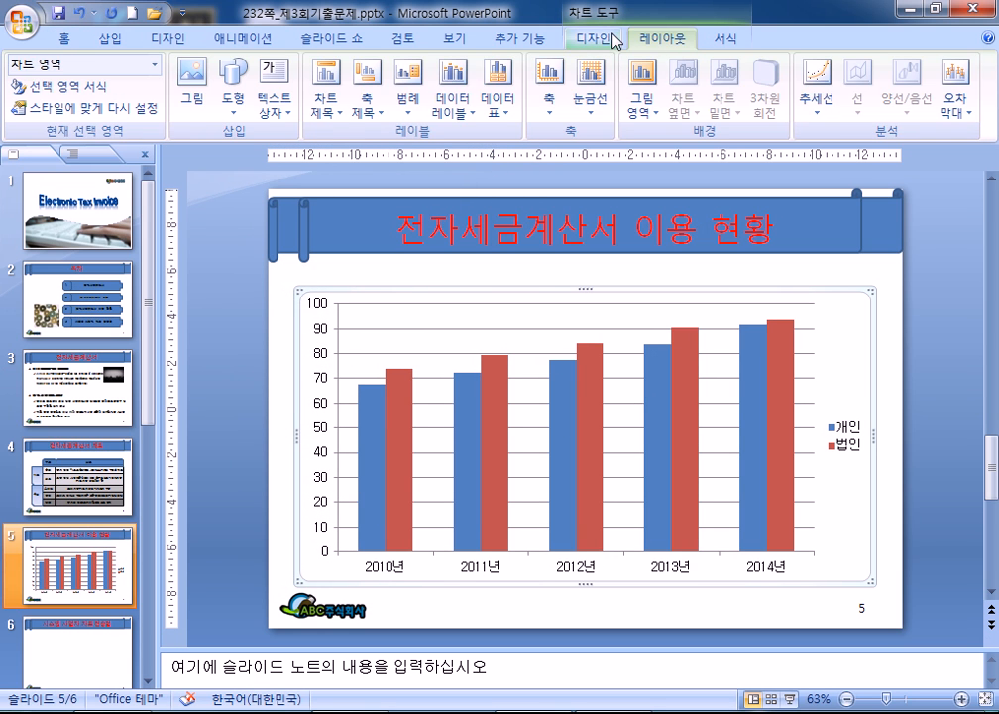
Step: Give the chart area a black outline
left_click(615, 40)
left_click(712, 41)
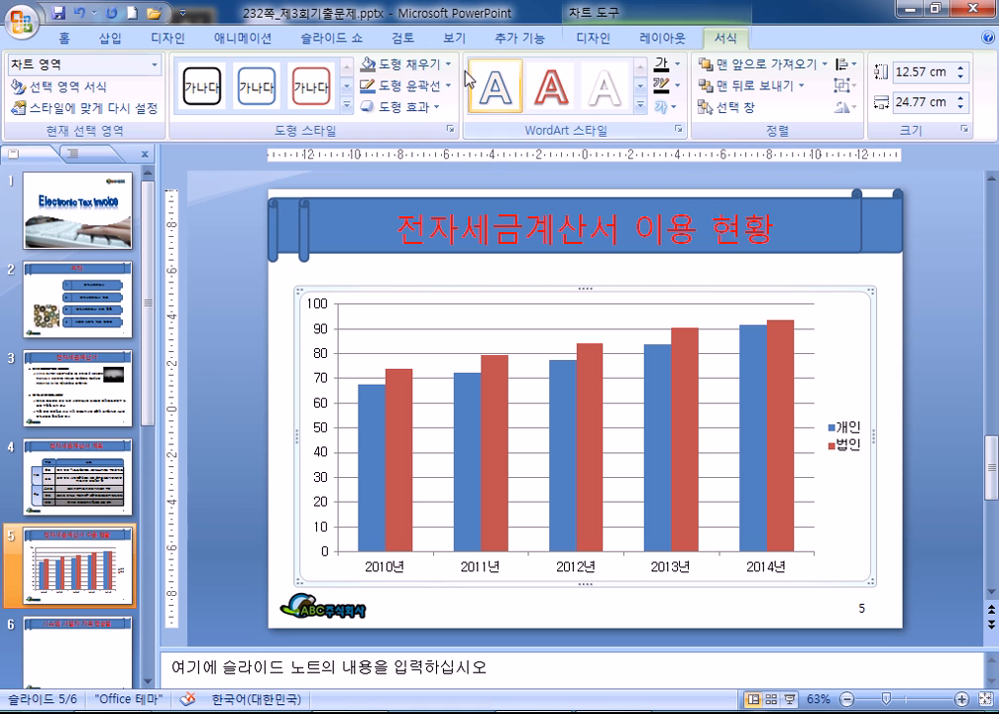
left_click(408, 85)
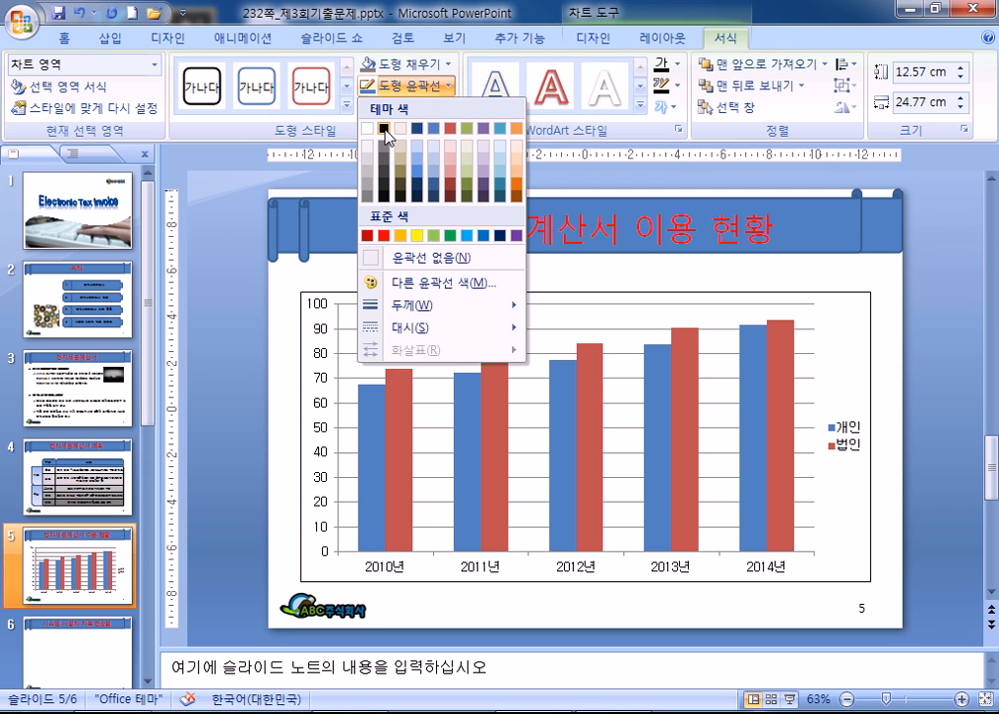
left_click(383, 128)
left_click(242, 340)
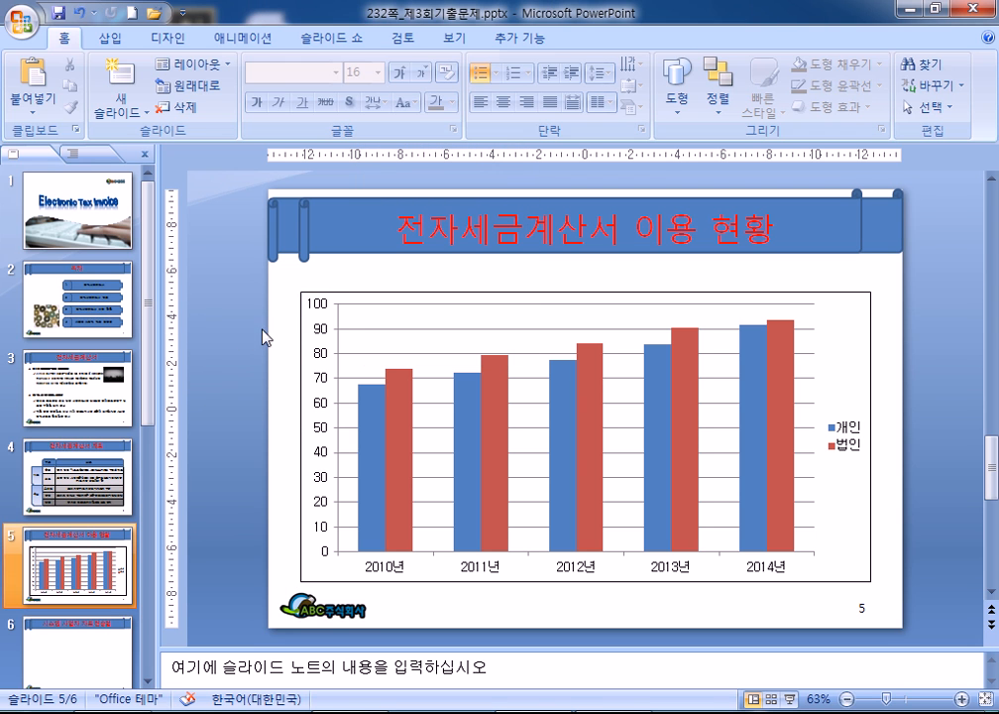
Step: Enlarge the chart to about 13.8 cm high and 26.4 cm wide to fill the space below the slide title
left_click(351, 295)
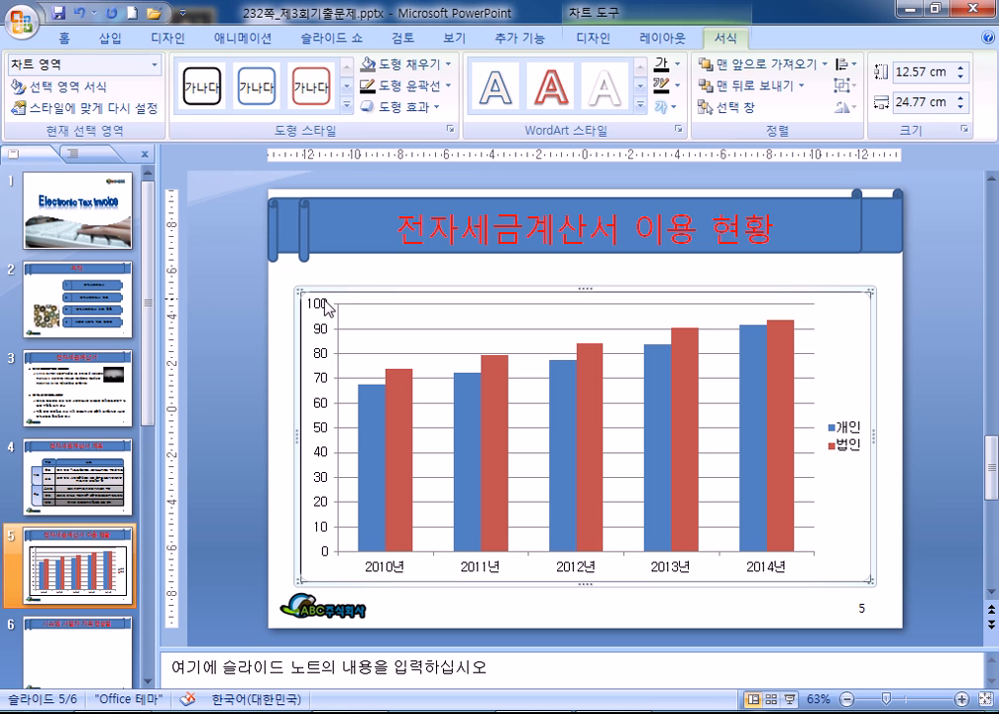
left_click_drag(301, 292, 279, 267)
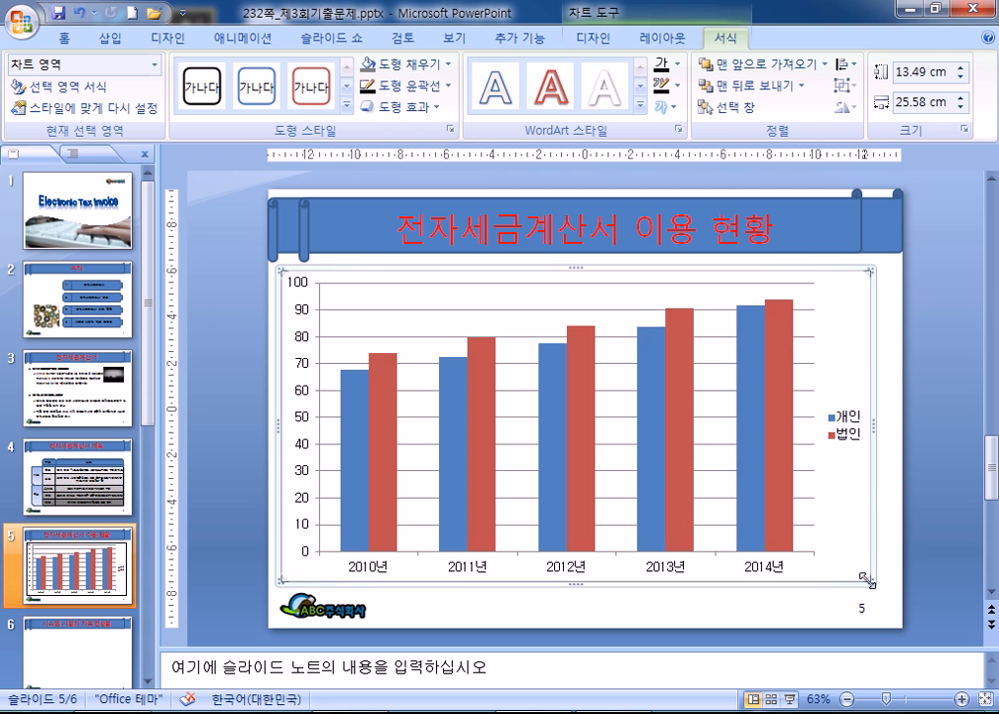
left_click_drag(870, 581, 890, 593)
left_click(197, 428)
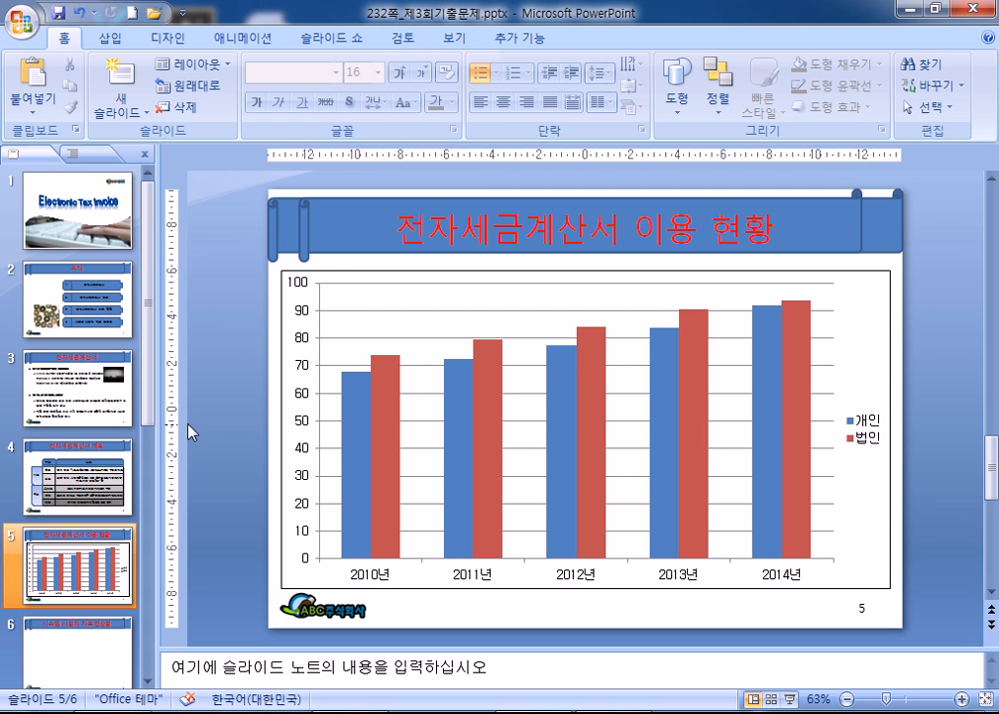
Step: Add a chart title above the plot area
left_click(347, 272)
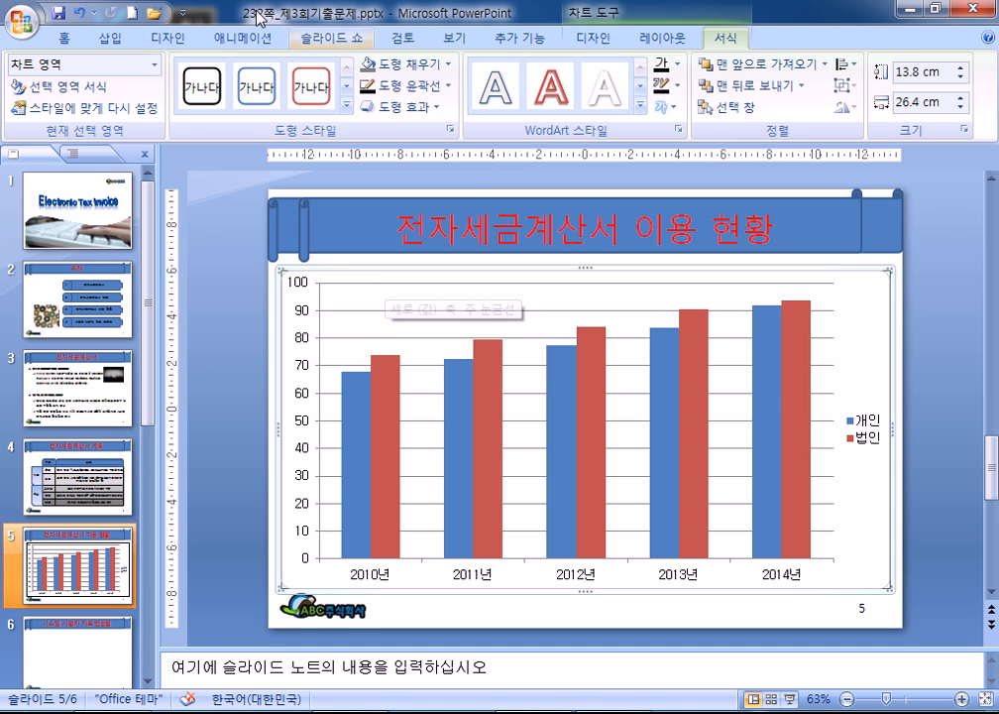
left_click(673, 48)
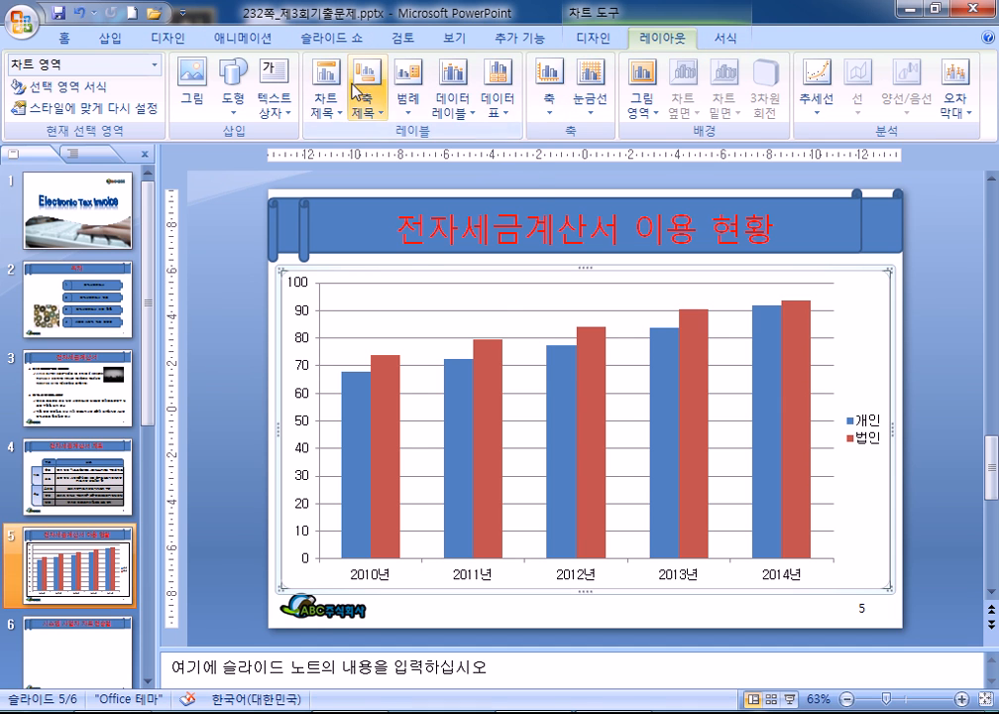
left_click(324, 91)
left_click(483, 255)
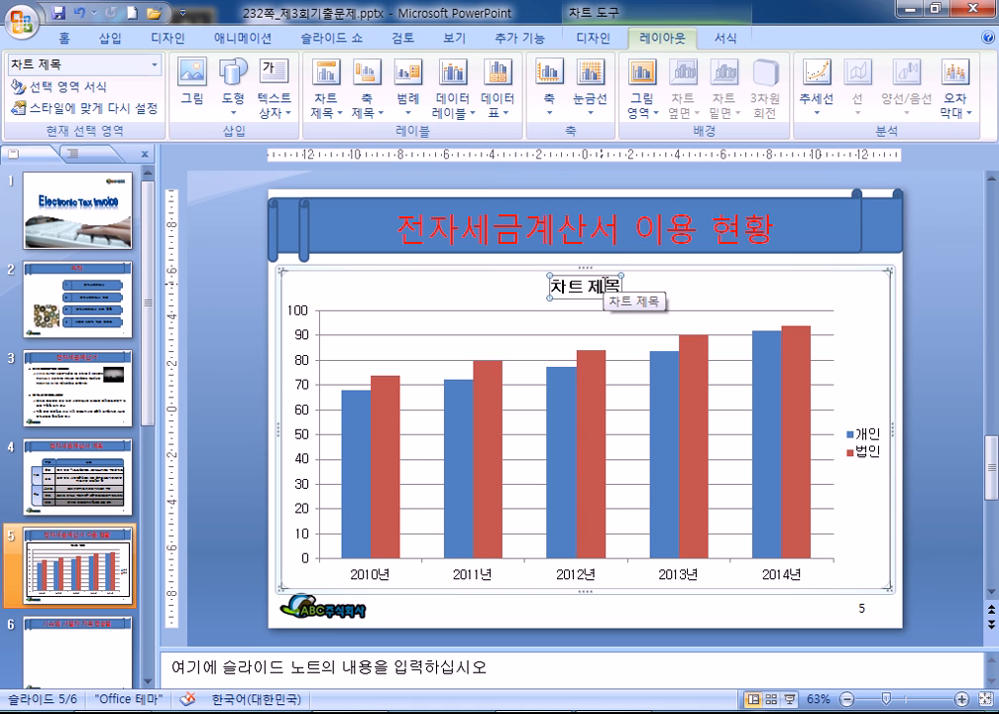
Step: Replace the chart title's placeholder text with "전자세금계산서 이용 사업자 현황(단위:%)"
type("ㅈ자세금")
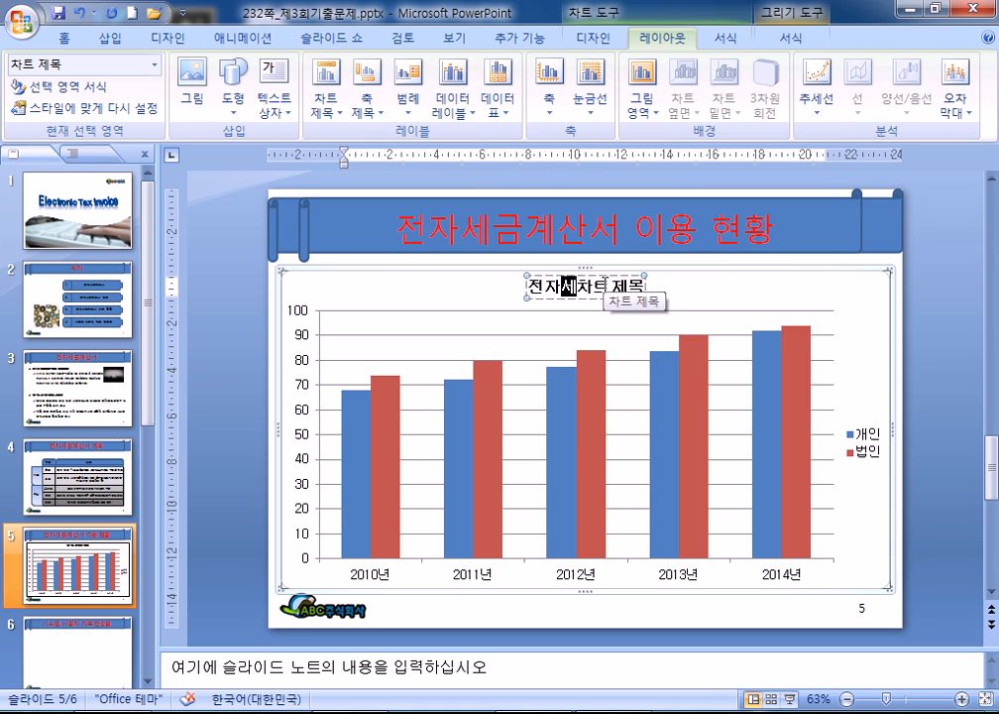
type("계산서 이용")
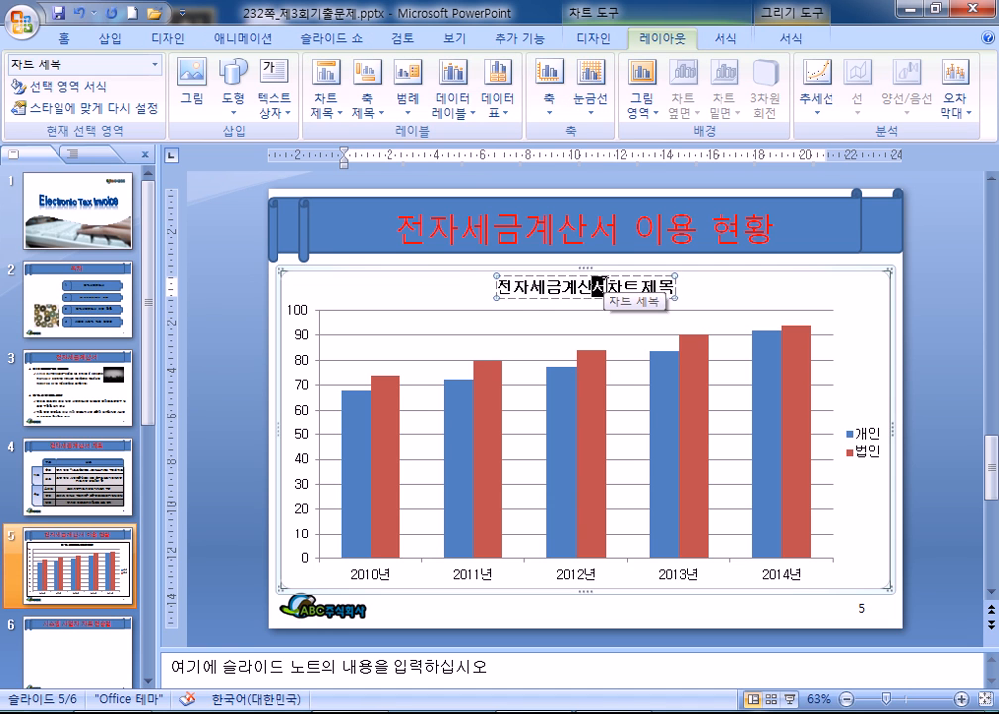
type(" 사업자 현")
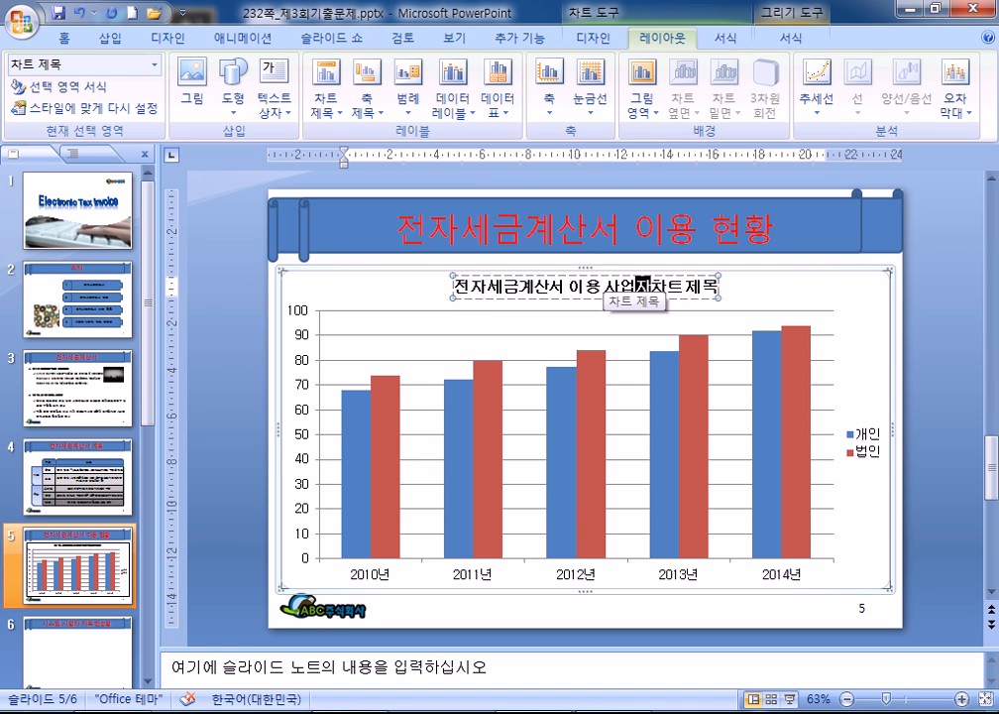
type("황(단위")
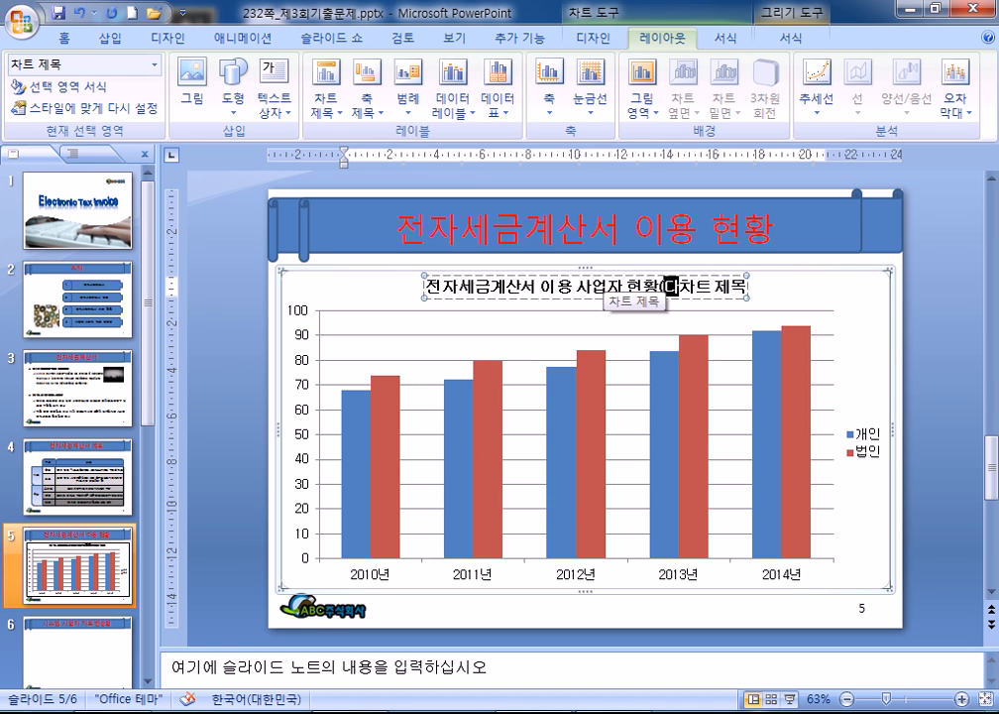
type(":%")
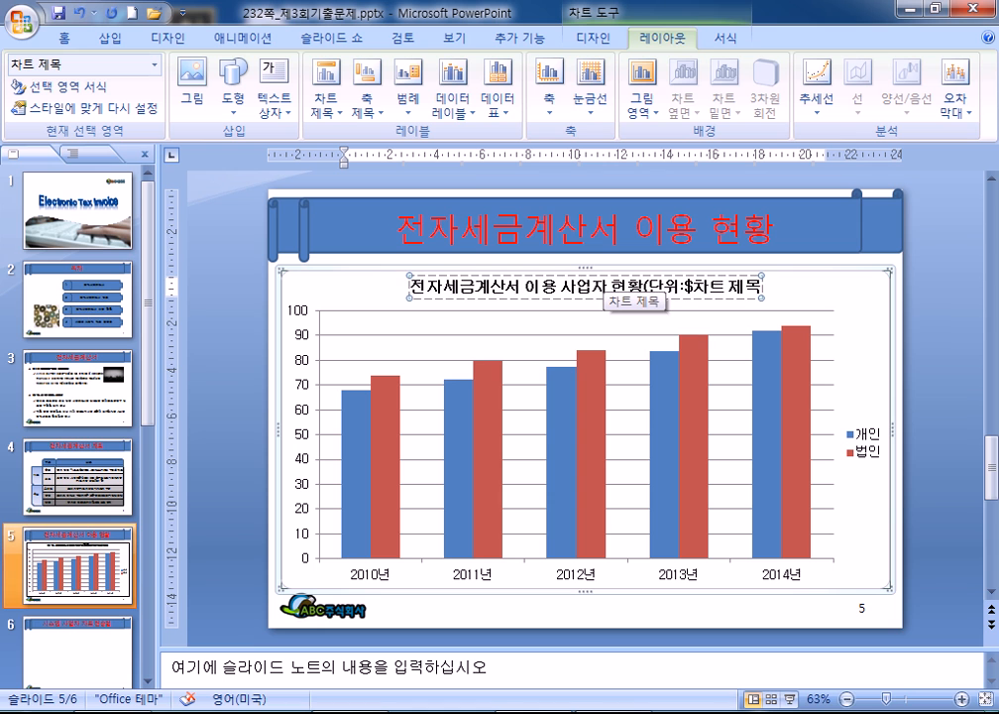
type(")")
key("Delete")
key("Delete")
key("Delete")
key("Delete")
key("Delete")
left_click(731, 301)
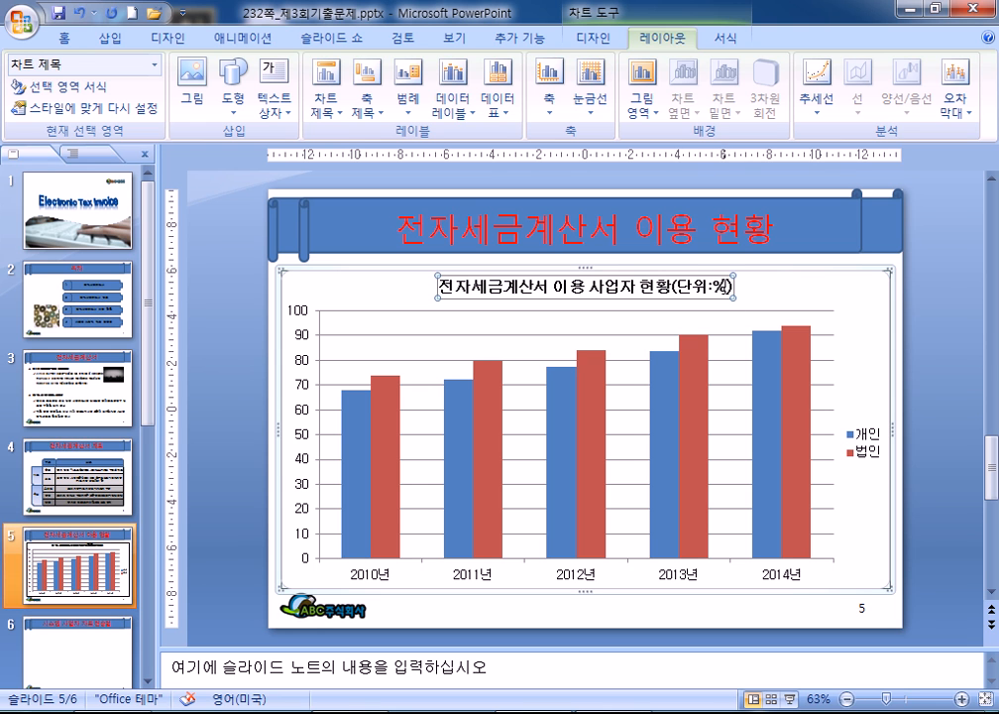
Step: Set the chart title to the 궁서 font at size 24
left_click(63, 38)
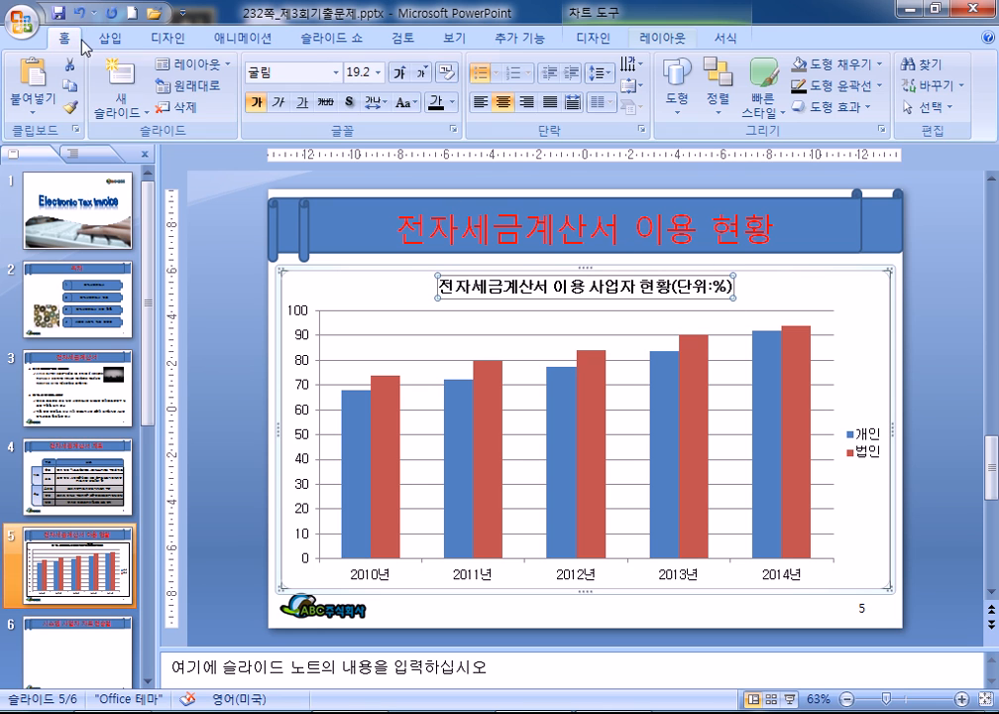
left_click(337, 73)
scroll(390, 383, "down", 15)
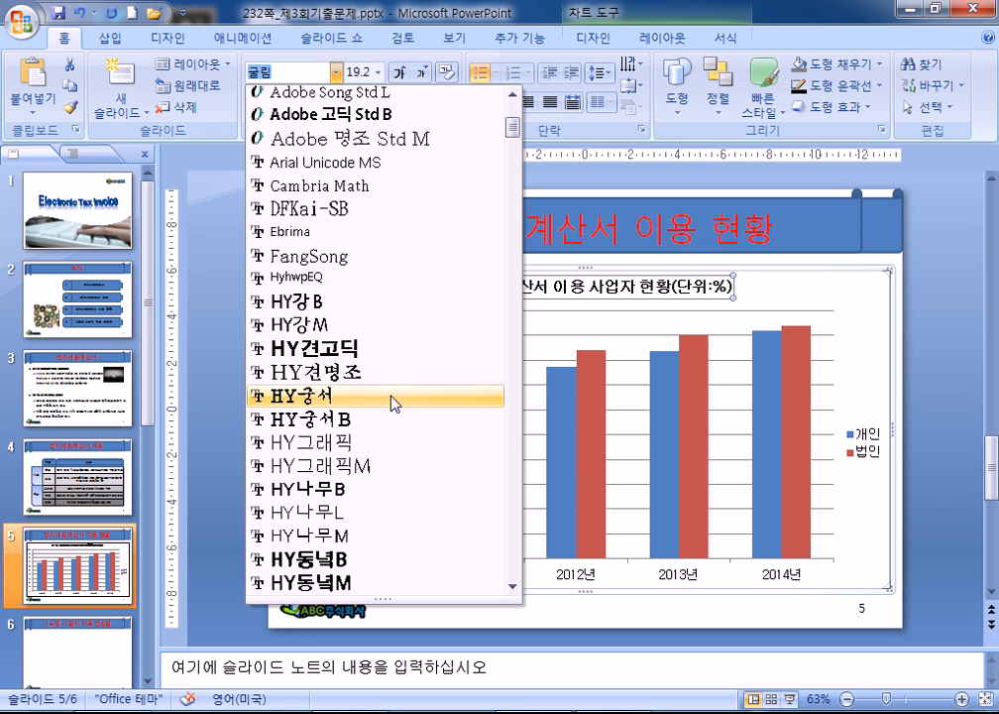
scroll(413, 442, "down", 17)
scroll(402, 396, "up", 3)
left_click(297, 331)
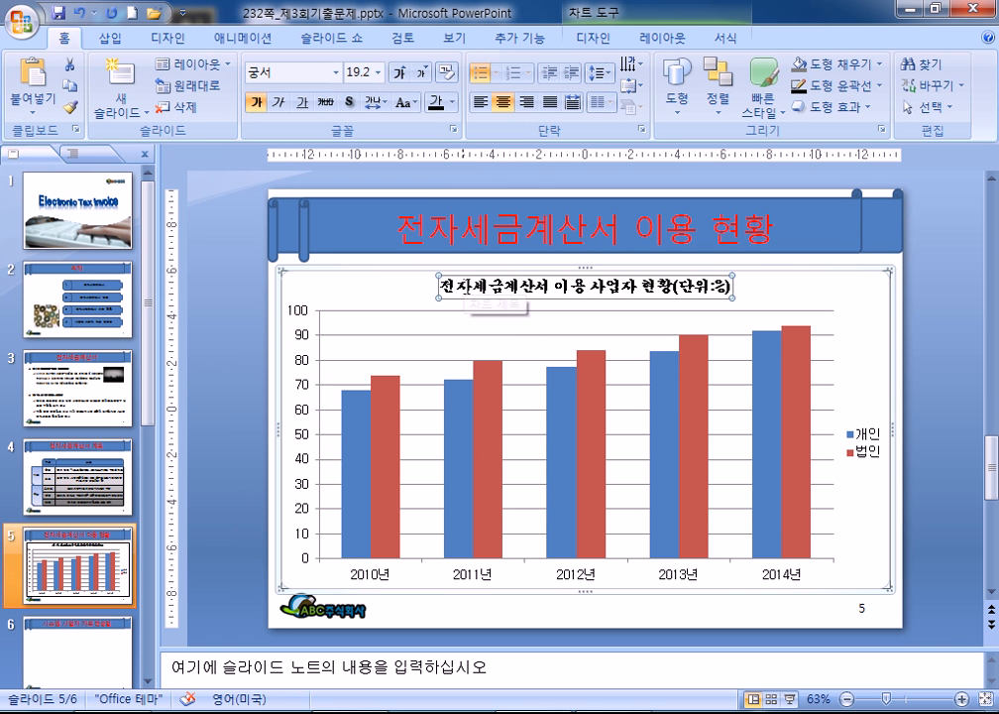
left_click(398, 75)
left_click(397, 74)
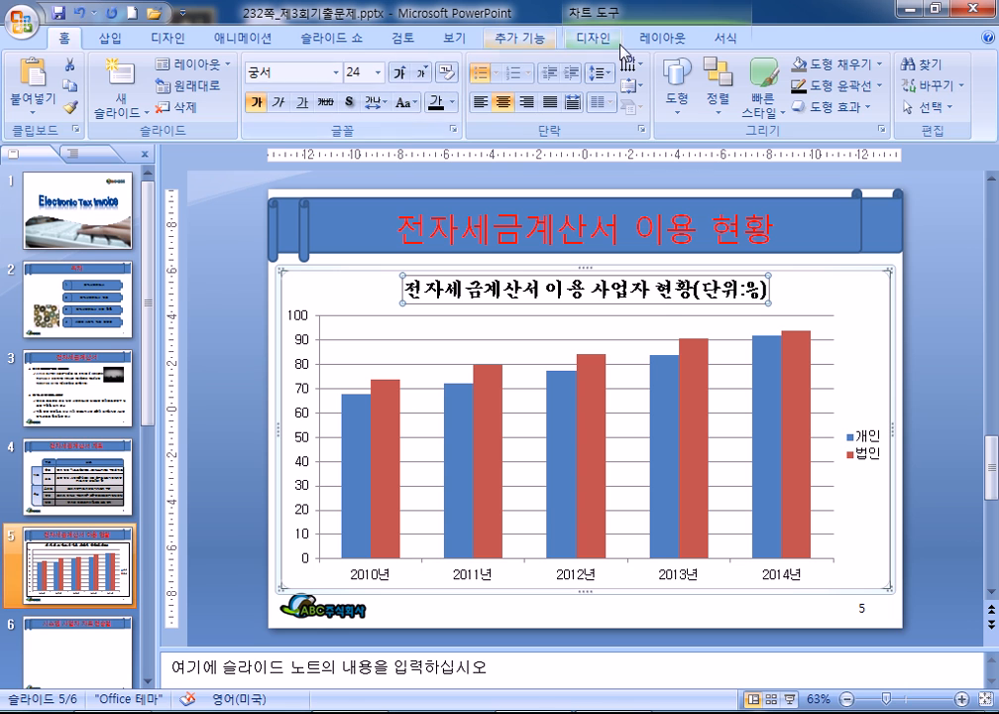
Step: Fill the chart title box with white and give it a black outline
left_click(741, 40)
left_click(409, 62)
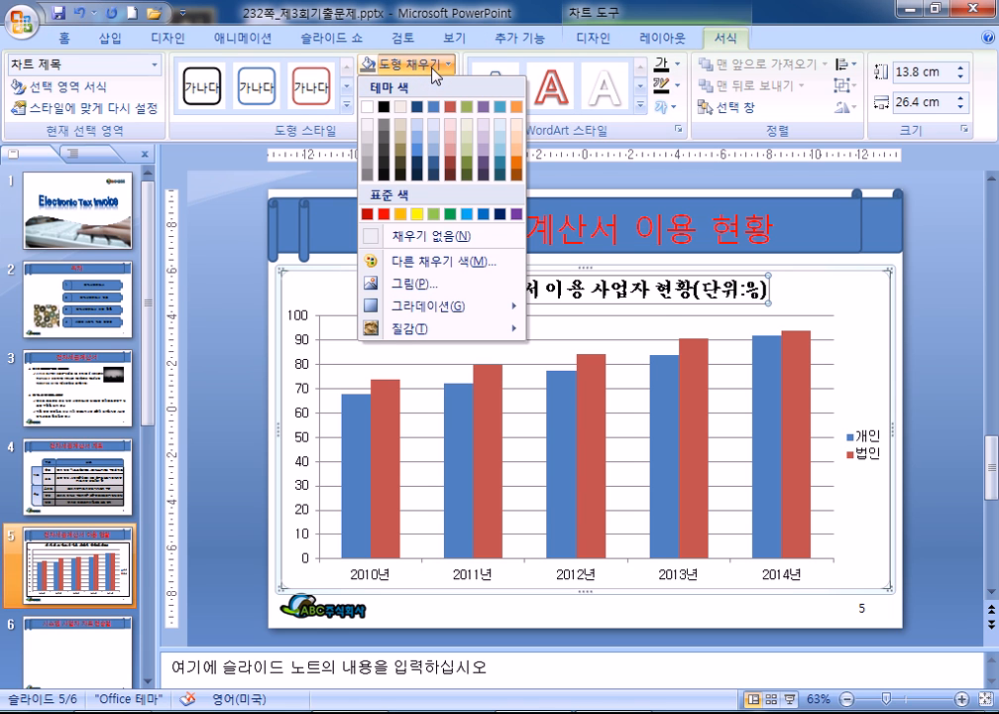
left_click(811, 301)
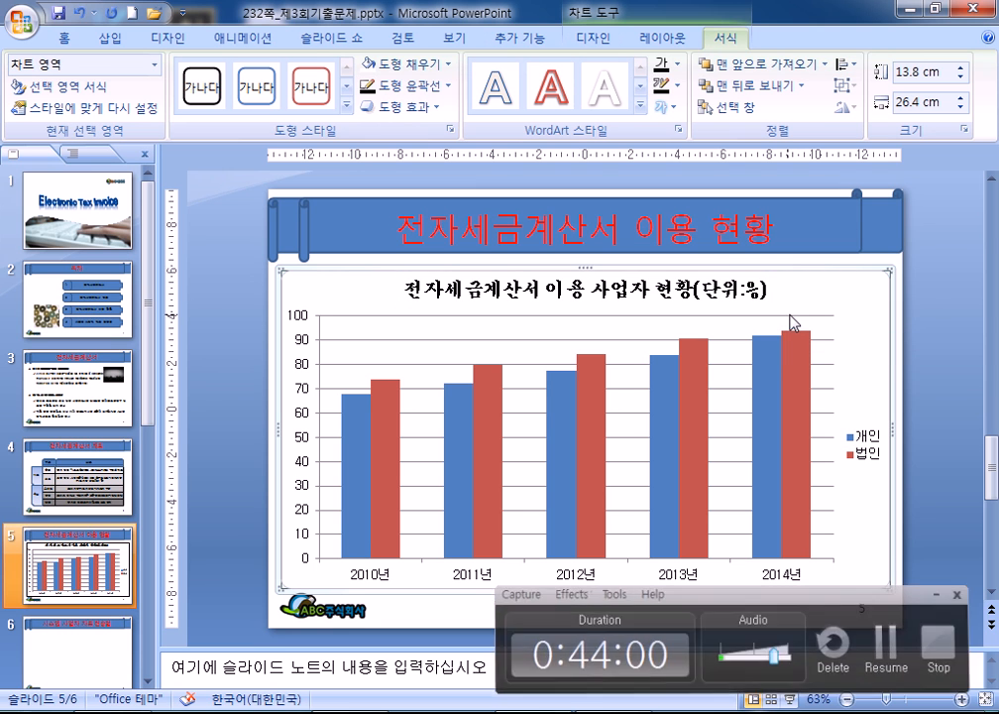
left_click(402, 288)
left_click(381, 66)
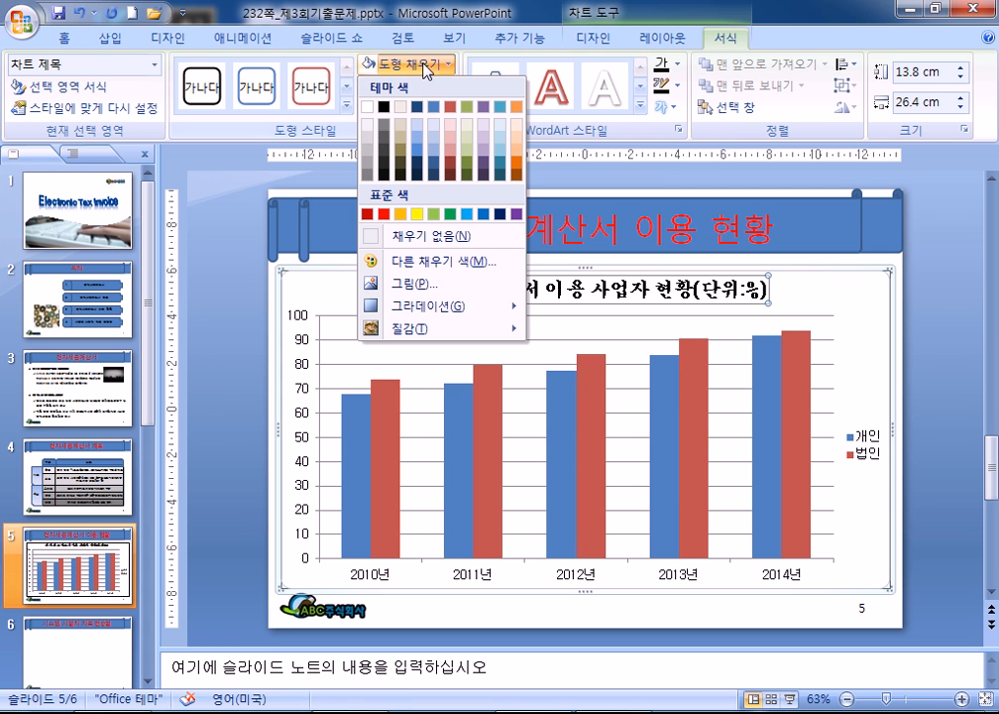
left_click(373, 107)
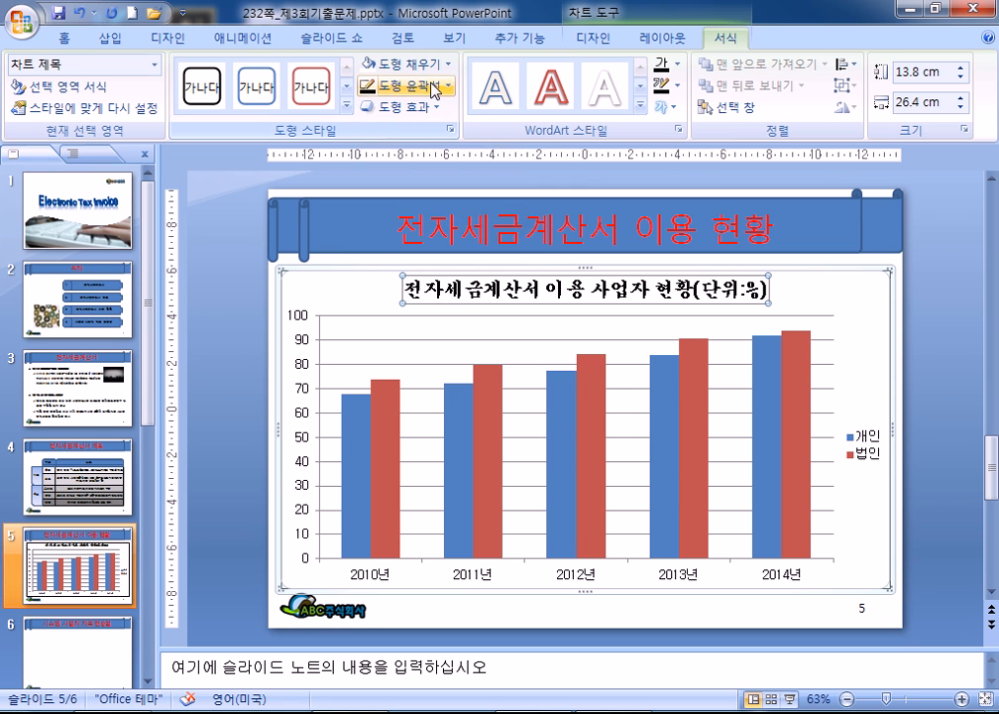
left_click(406, 86)
left_click(384, 129)
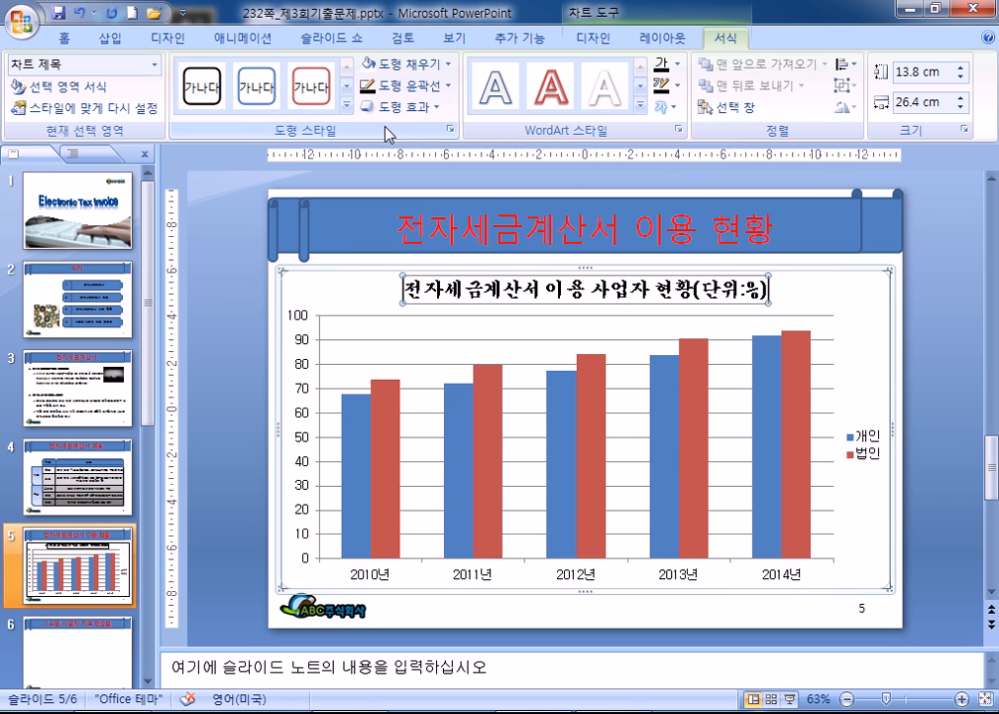
Step: Apply an outer shadow offset to the right to the chart title box
left_click(435, 88)
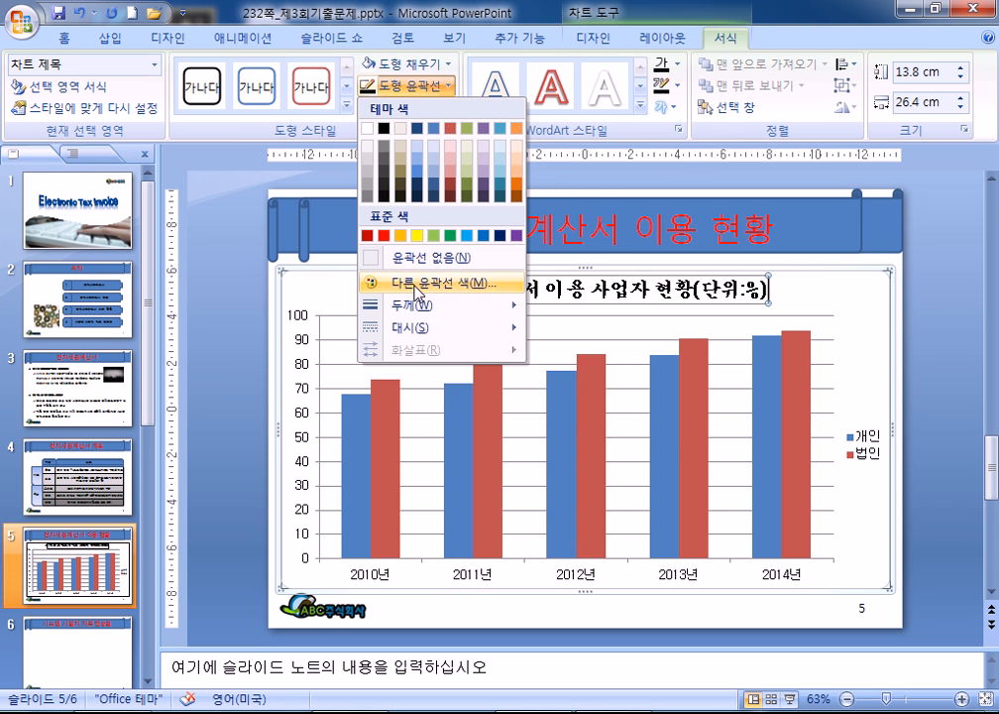
left_click(416, 114)
left_click(416, 114)
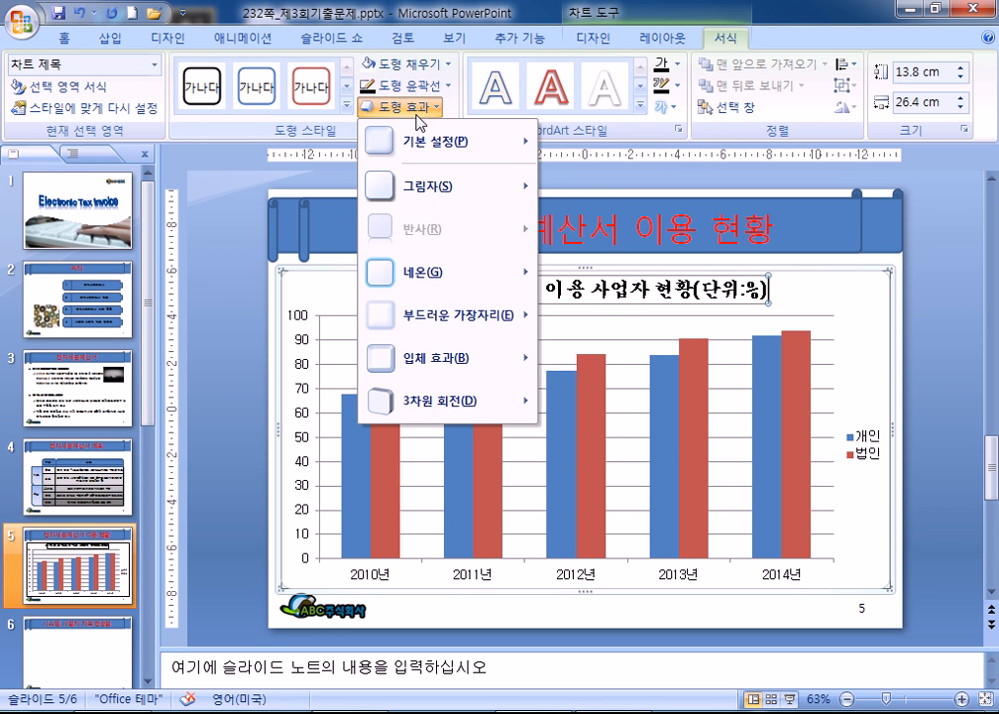
mouse_move(433, 184)
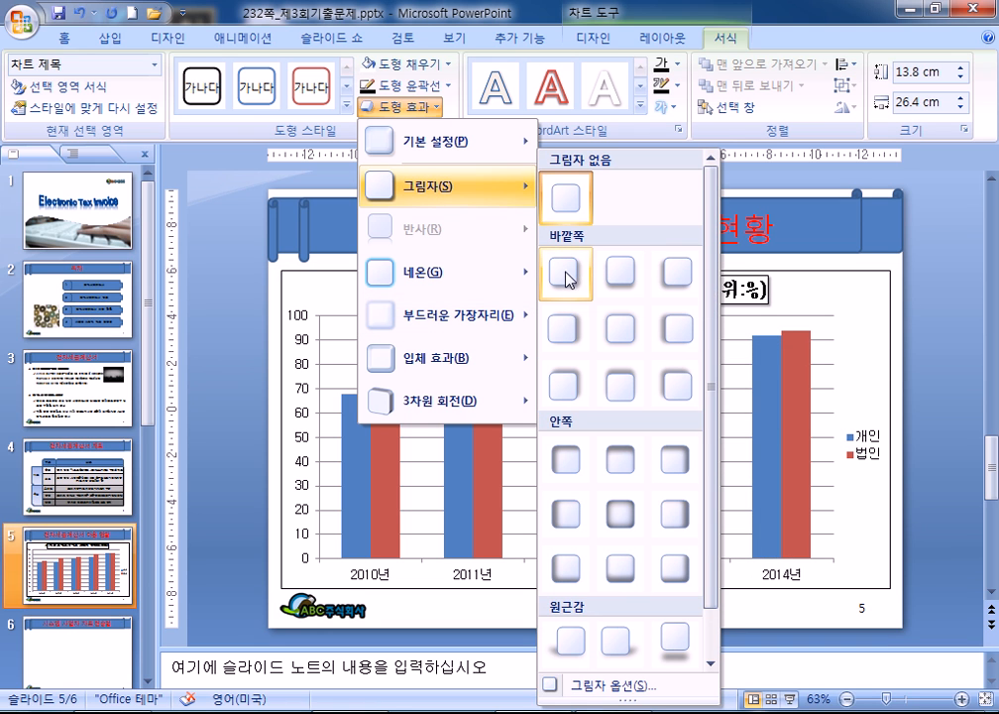
left_click(575, 333)
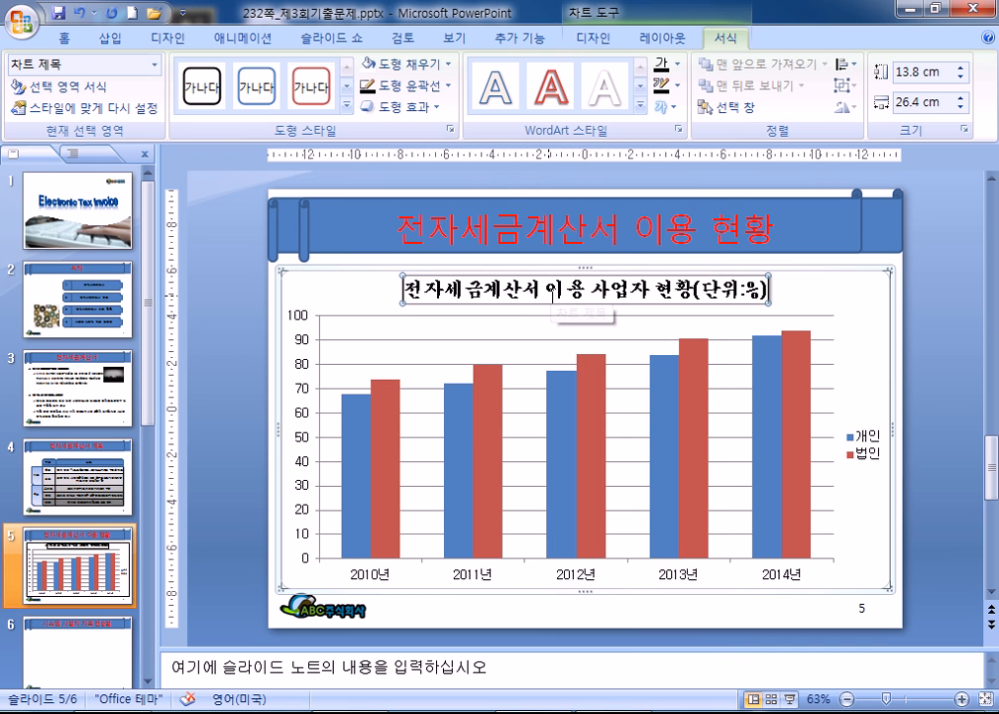
Step: Fill the chart area with standard yellow
left_click(339, 290)
left_click(451, 63)
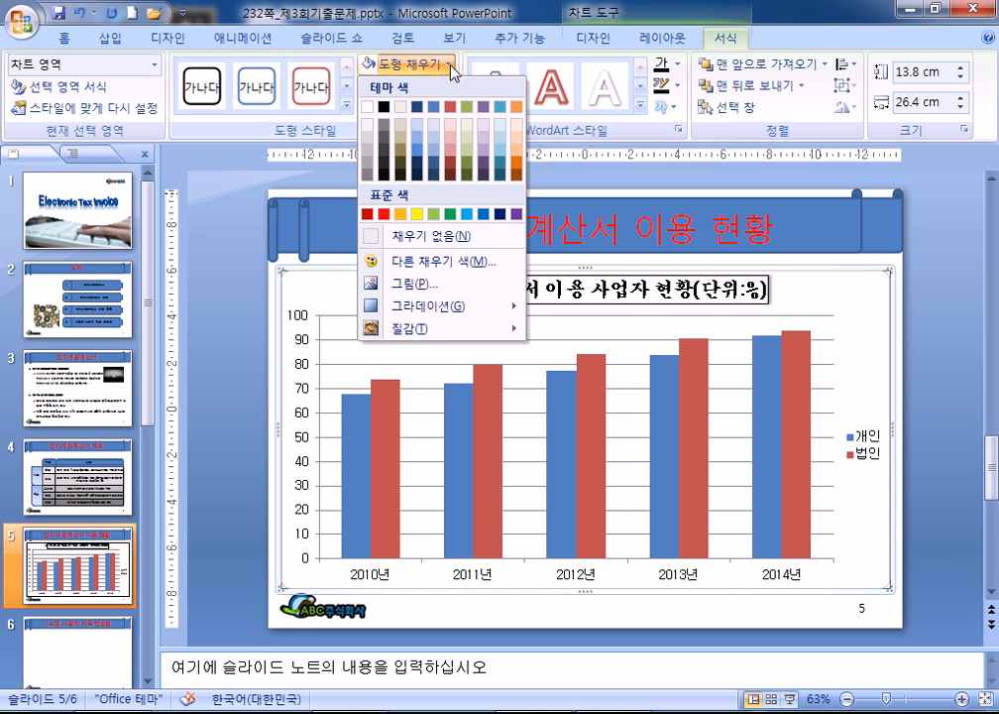
left_click(415, 213)
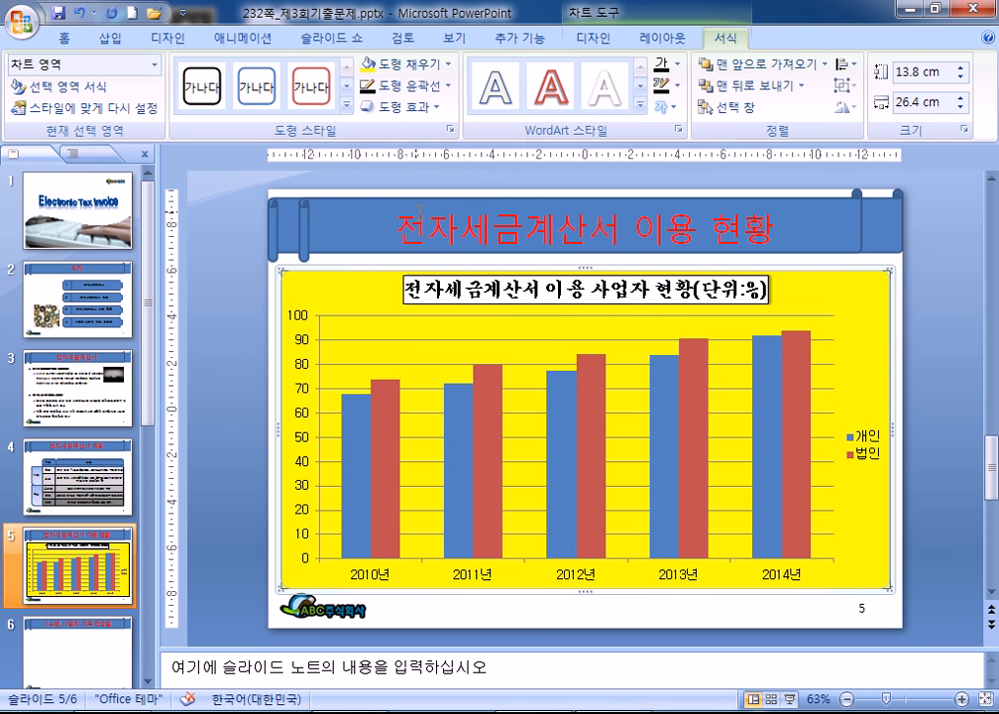
Step: Fill the plot area with white
left_click(438, 330)
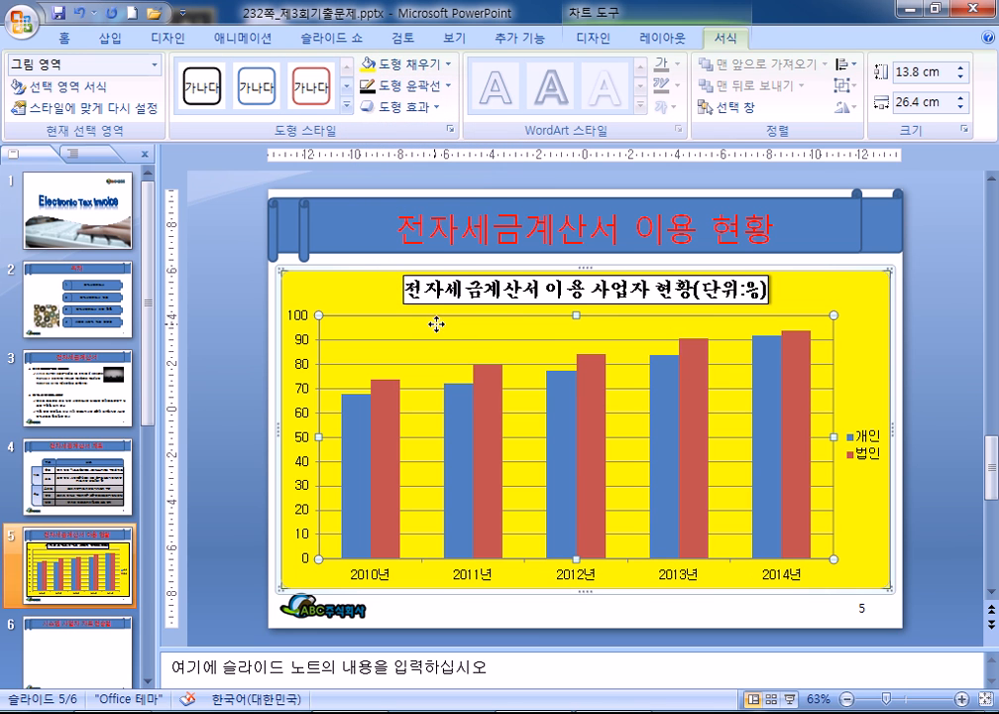
left_click(436, 63)
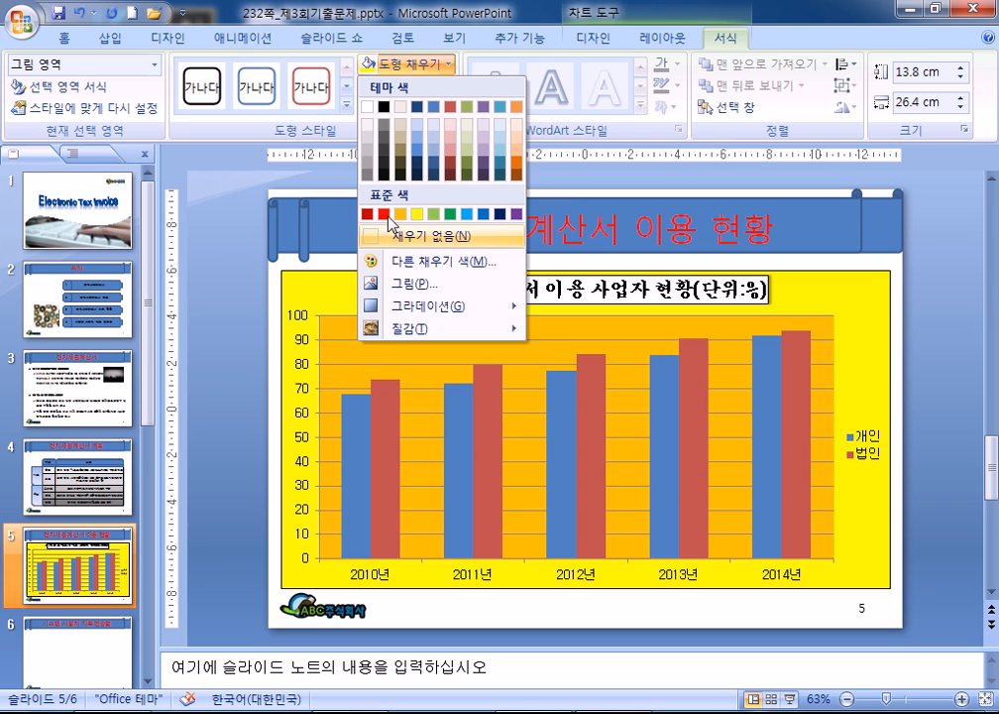
left_click(391, 238)
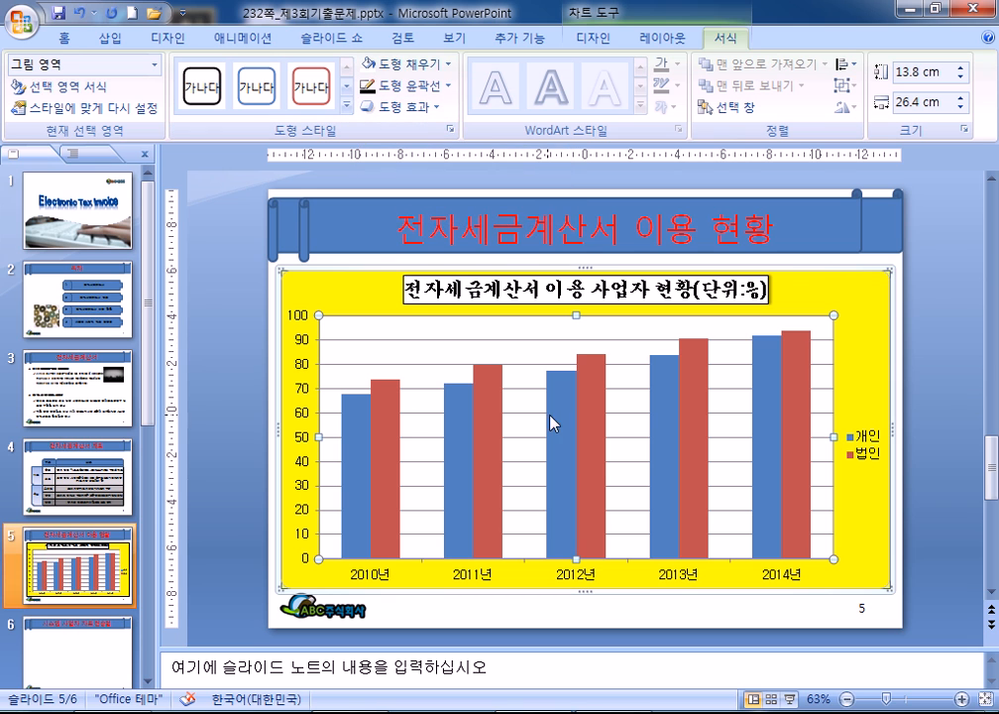
Step: Change the chart type of only the 법인 series to a line with markers
left_click(492, 434)
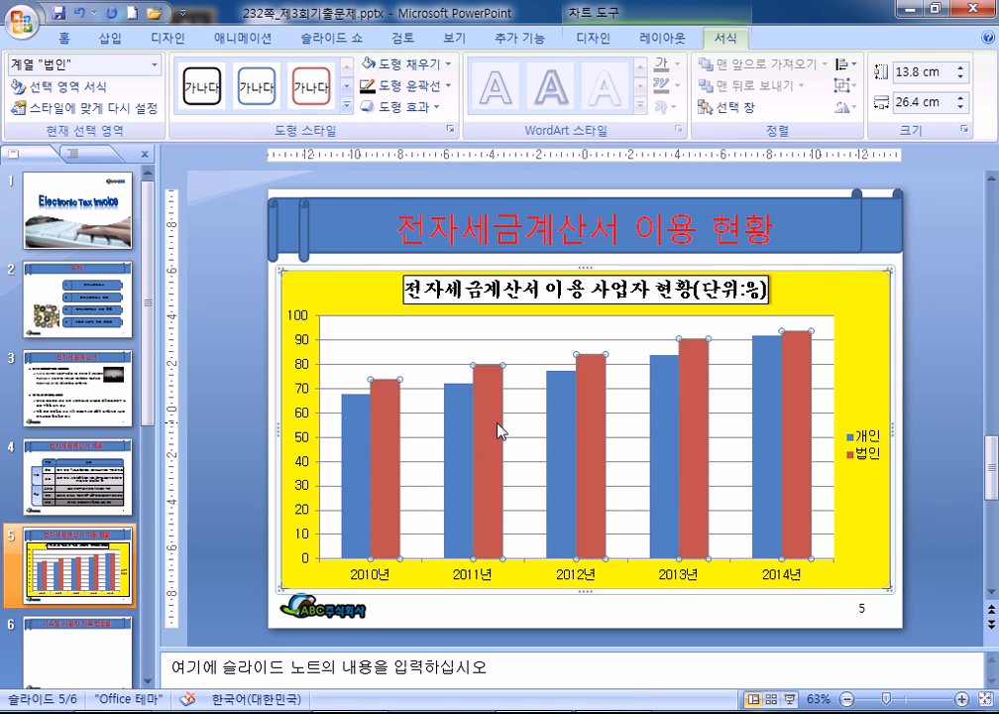
left_click(591, 40)
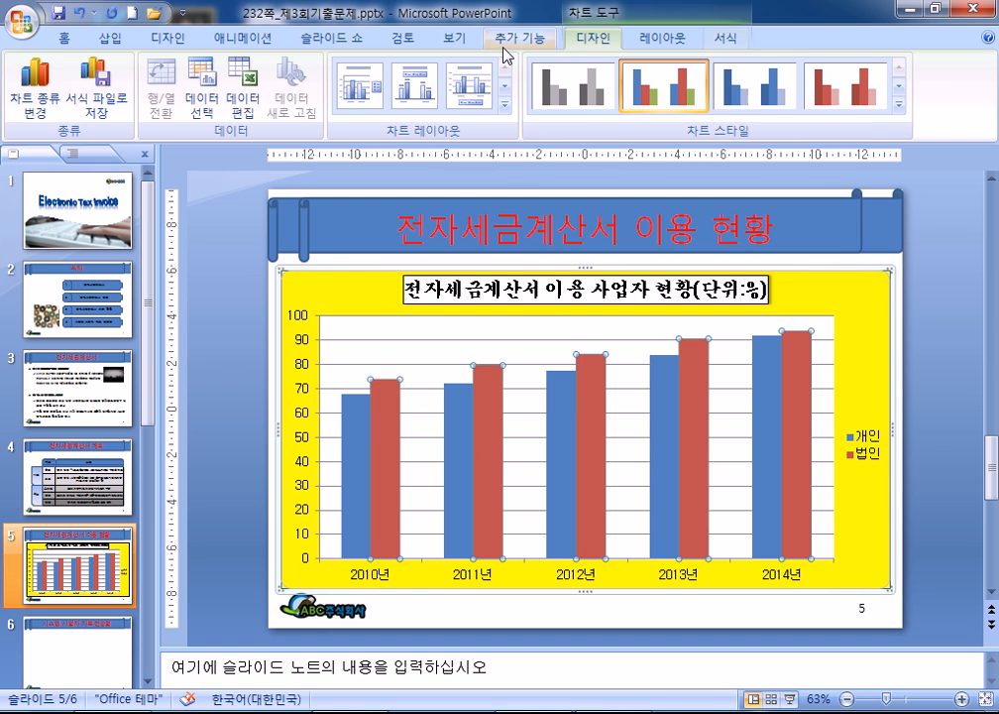
left_click(33, 87)
left_click(638, 292)
left_click(699, 383)
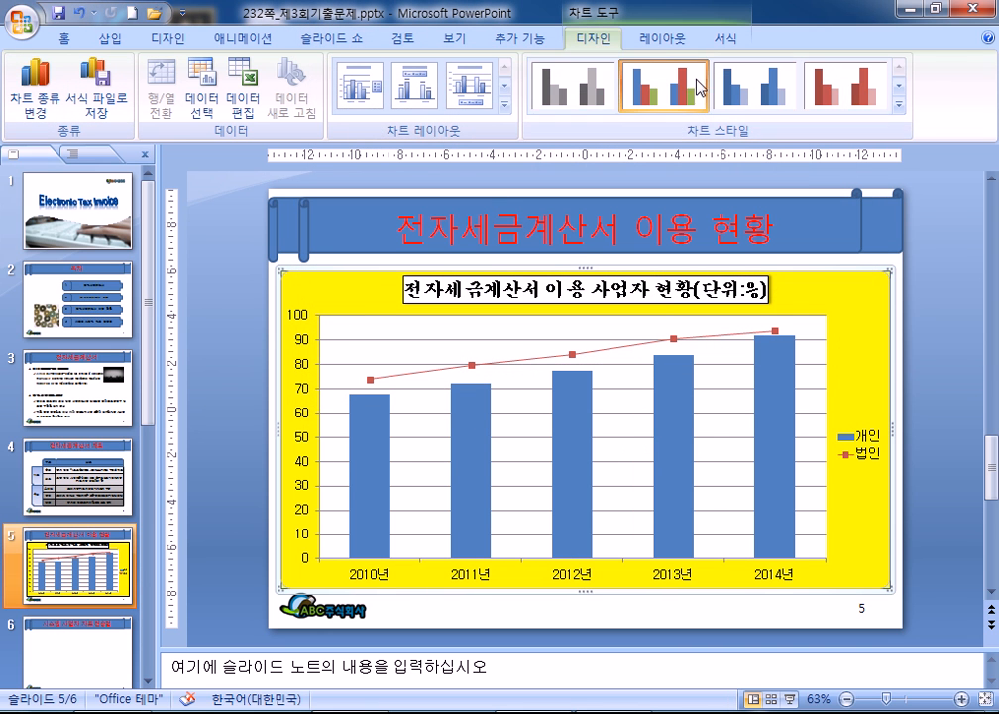
Step: Plot the 법인 line series on the secondary axis and show its data labels above the points
left_click(662, 40)
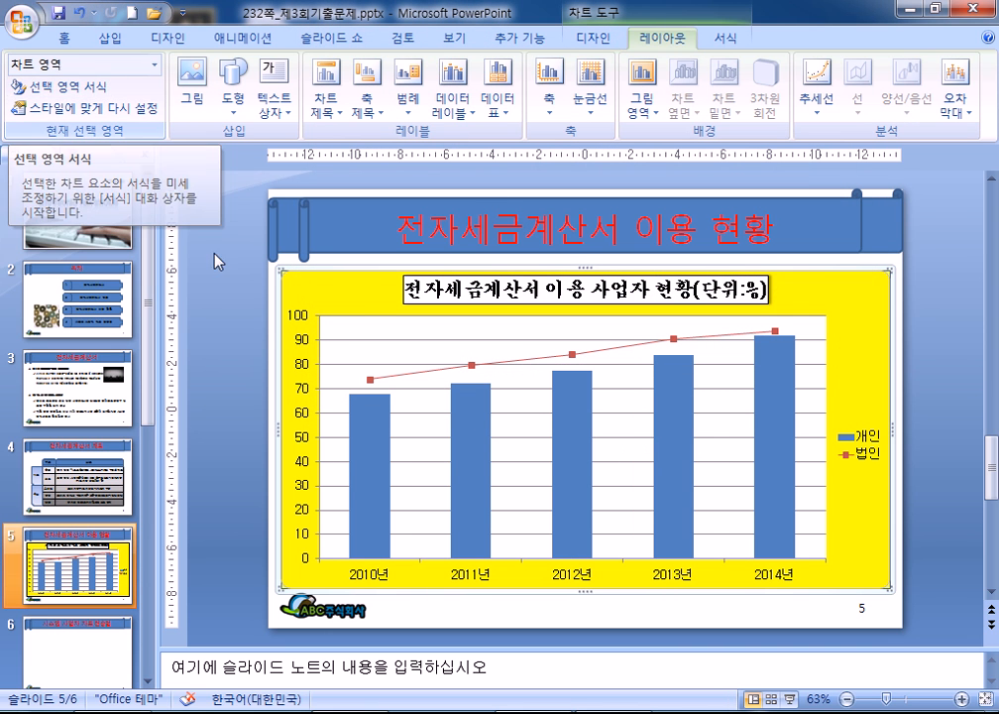
left_click(381, 379)
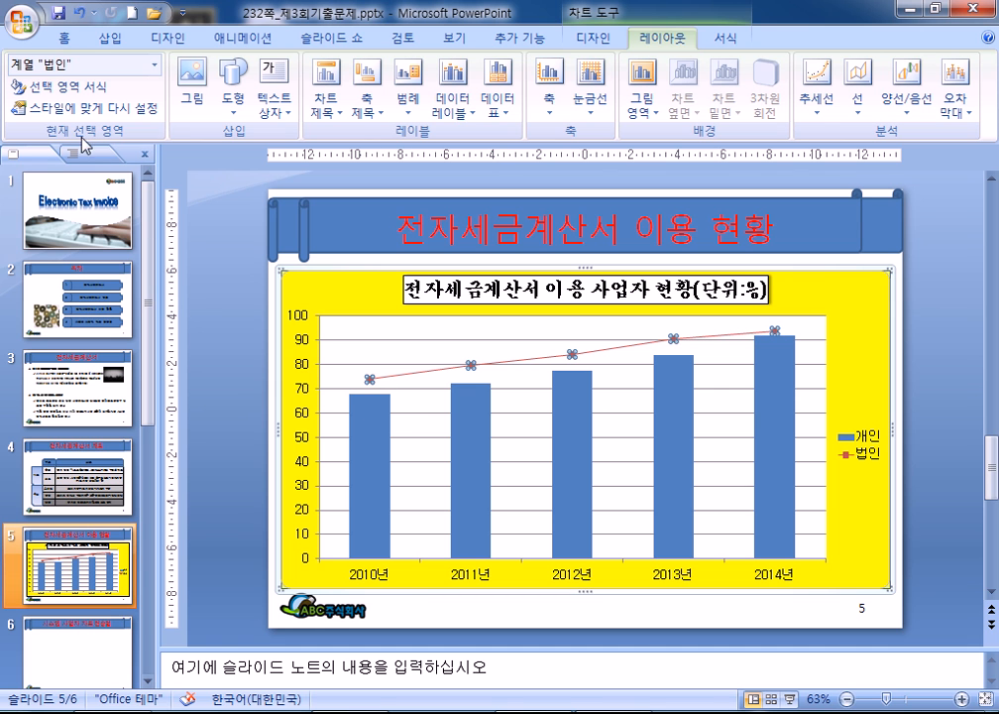
left_click(59, 86)
left_click(432, 209)
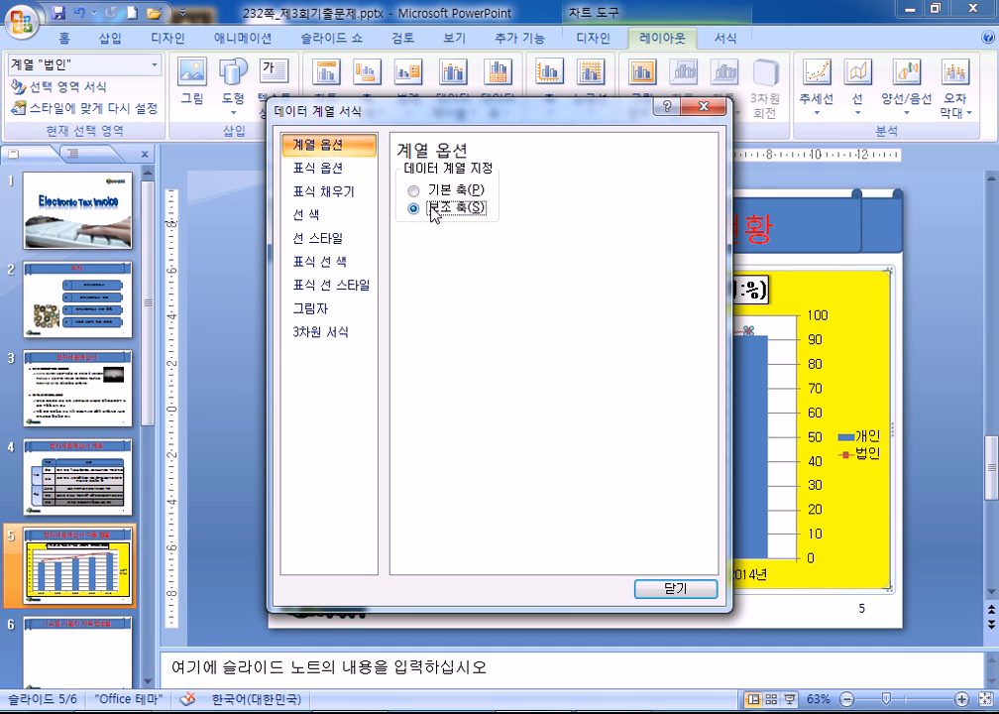
left_click(675, 589)
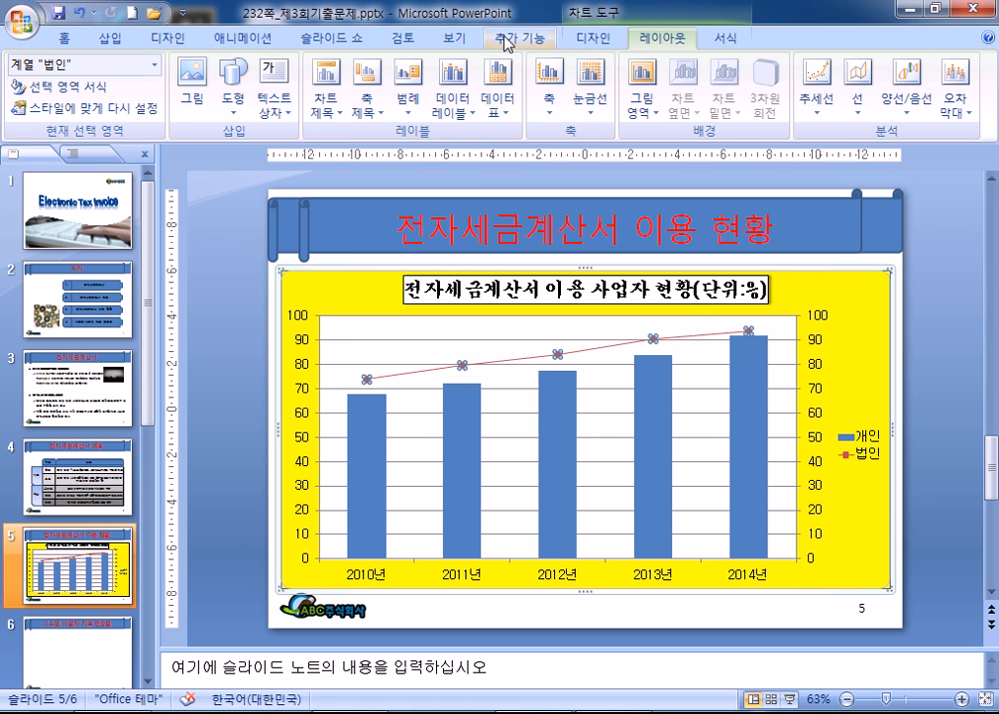
left_click(458, 95)
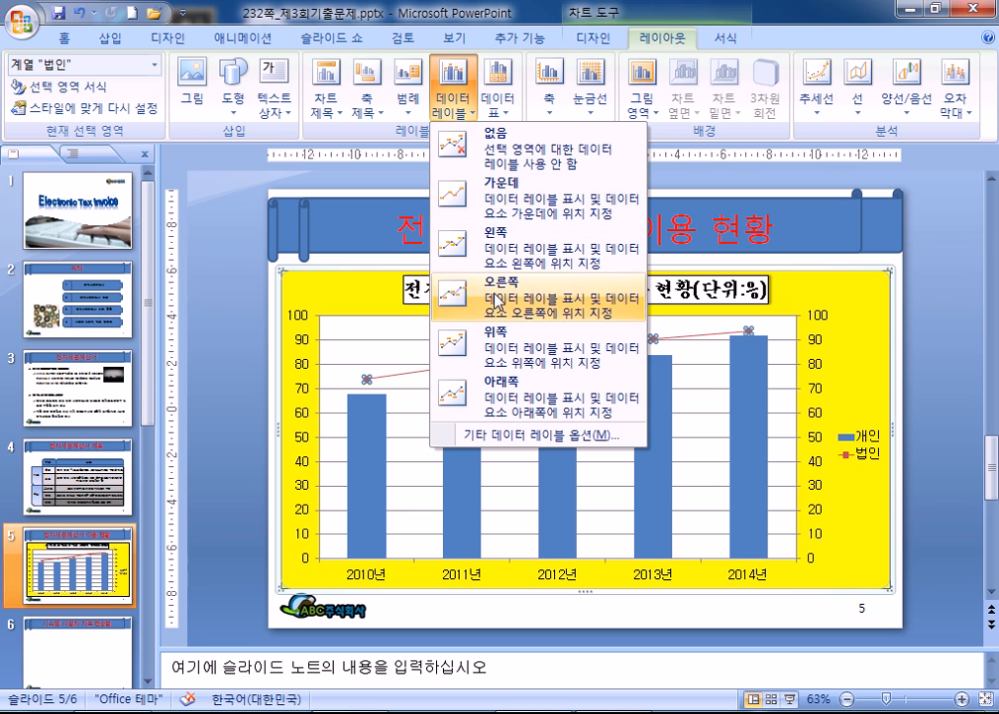
left_click(493, 340)
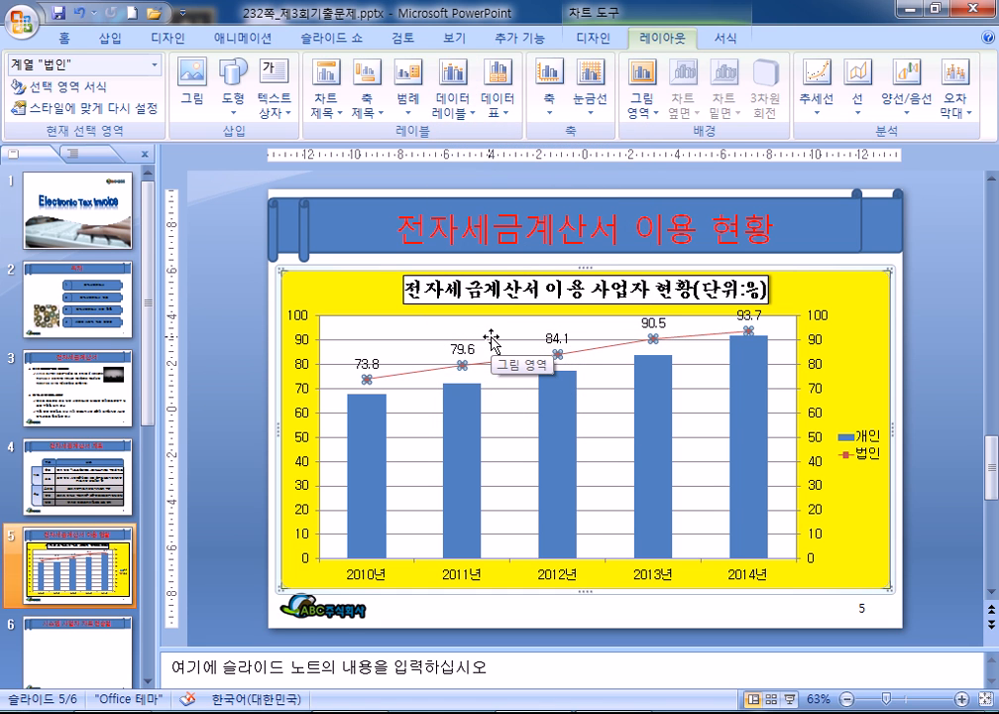
Step: Add a data table with legend keys below the chart and delete the separate legend
left_click(498, 94)
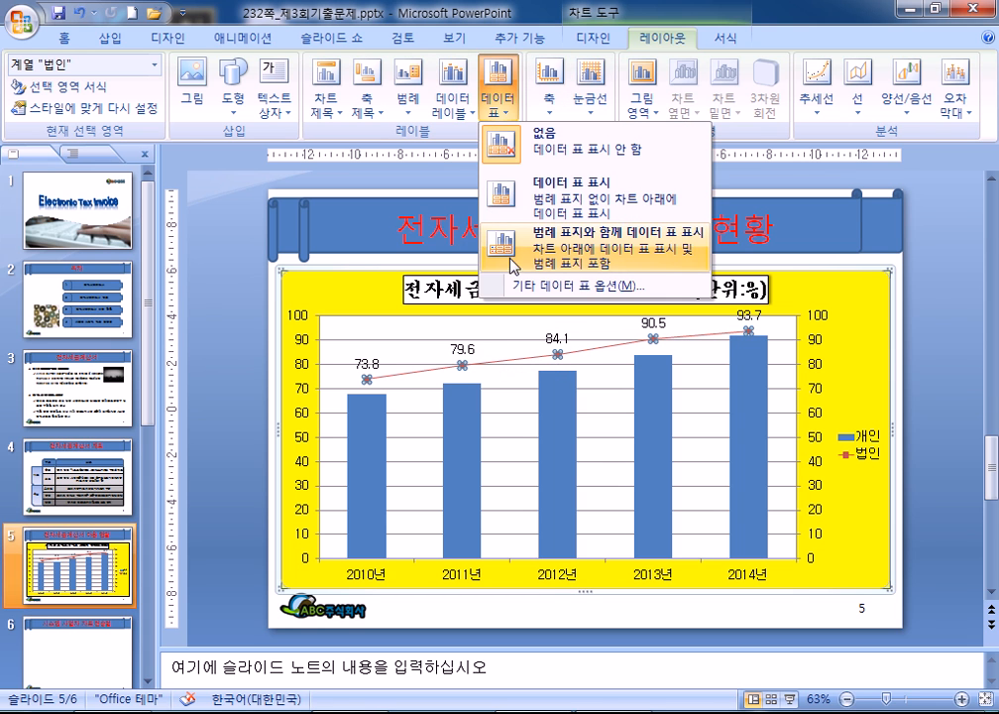
left_click(514, 255)
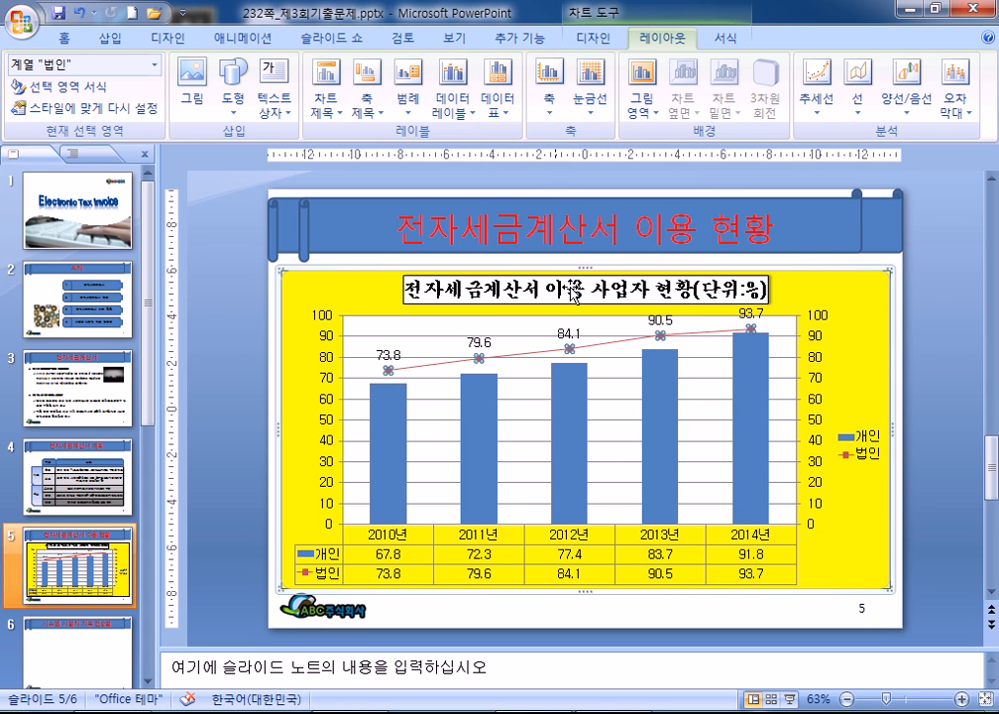
left_click(881, 456)
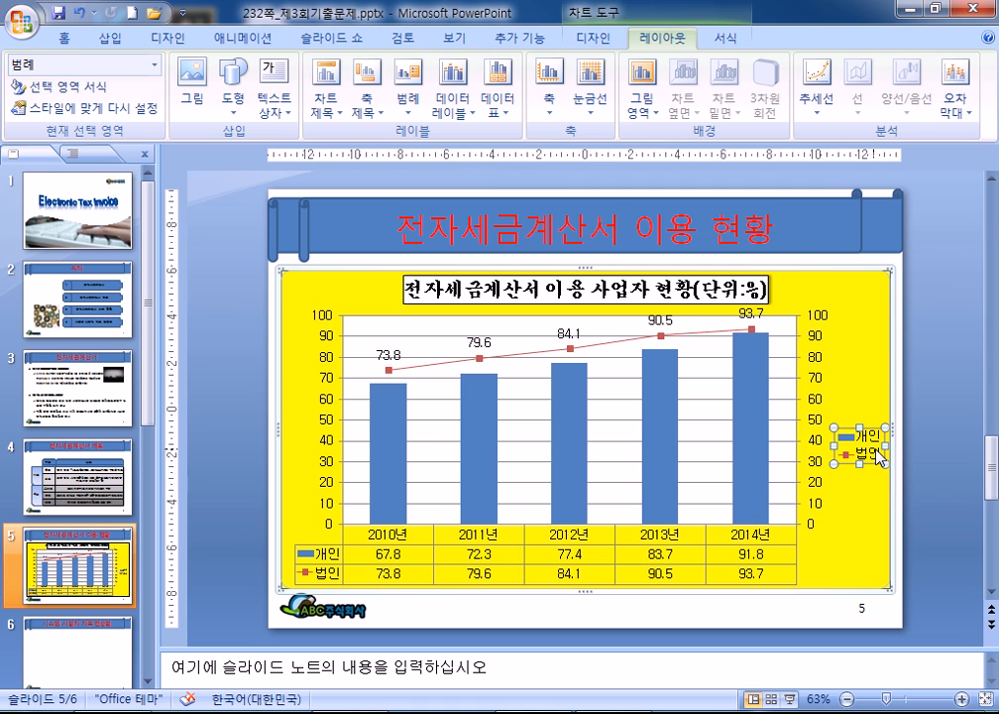
key("Delete")
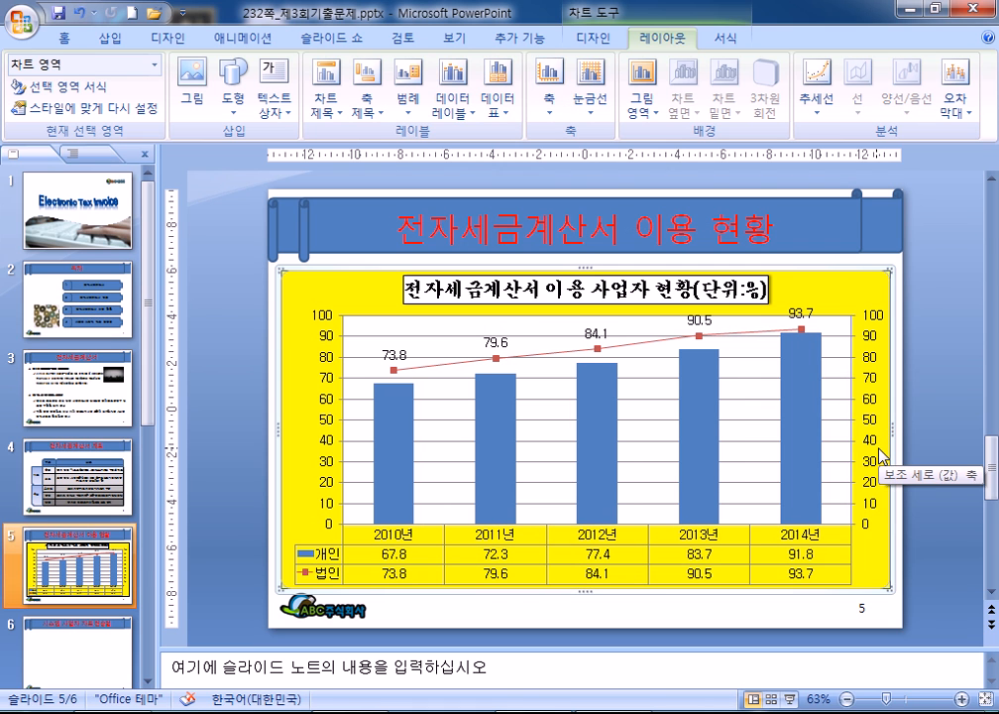
Step: Set the primary vertical axis to a fixed maximum of 120 and a fixed major unit of 20
left_click(327, 385)
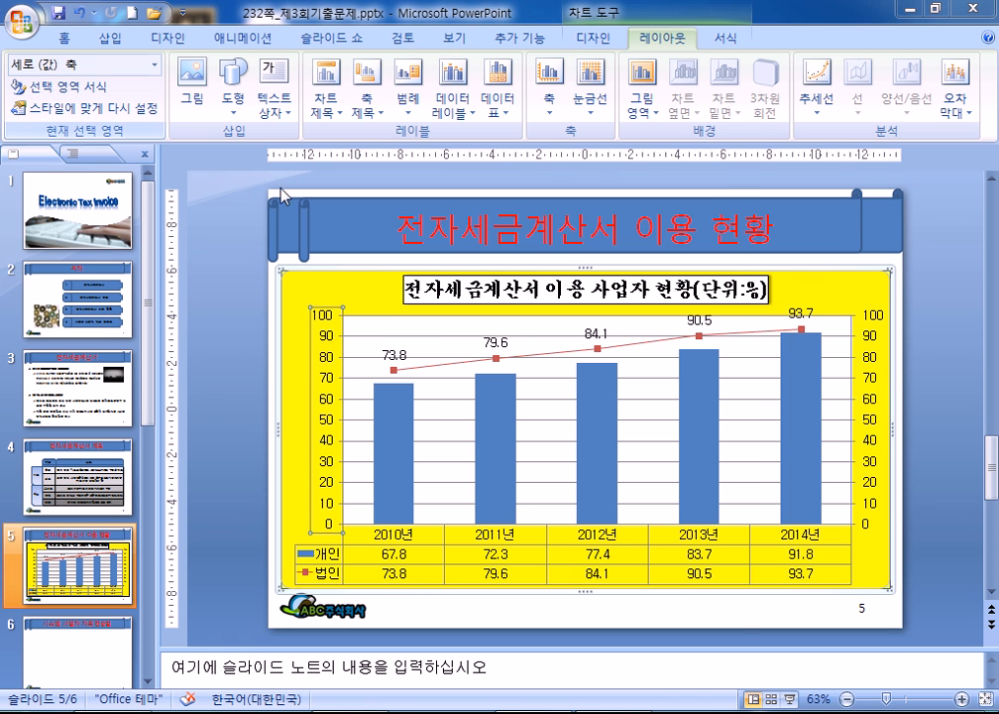
left_click(61, 87)
left_click(542, 190)
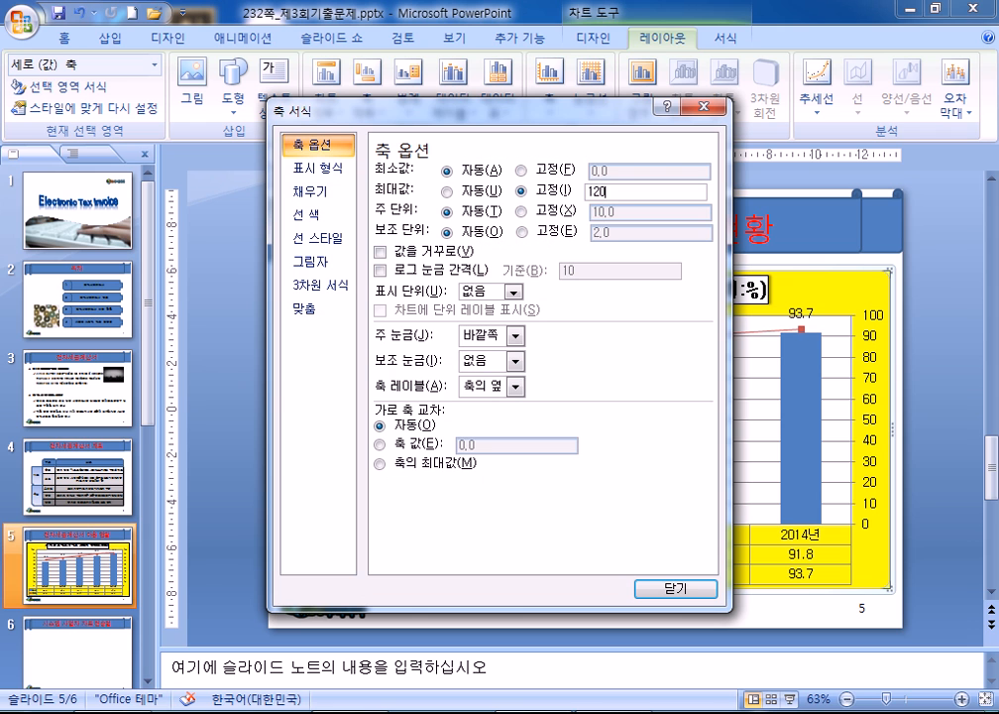
left_click(520, 211)
type("20")
left_click_drag(592, 109, 617, 193)
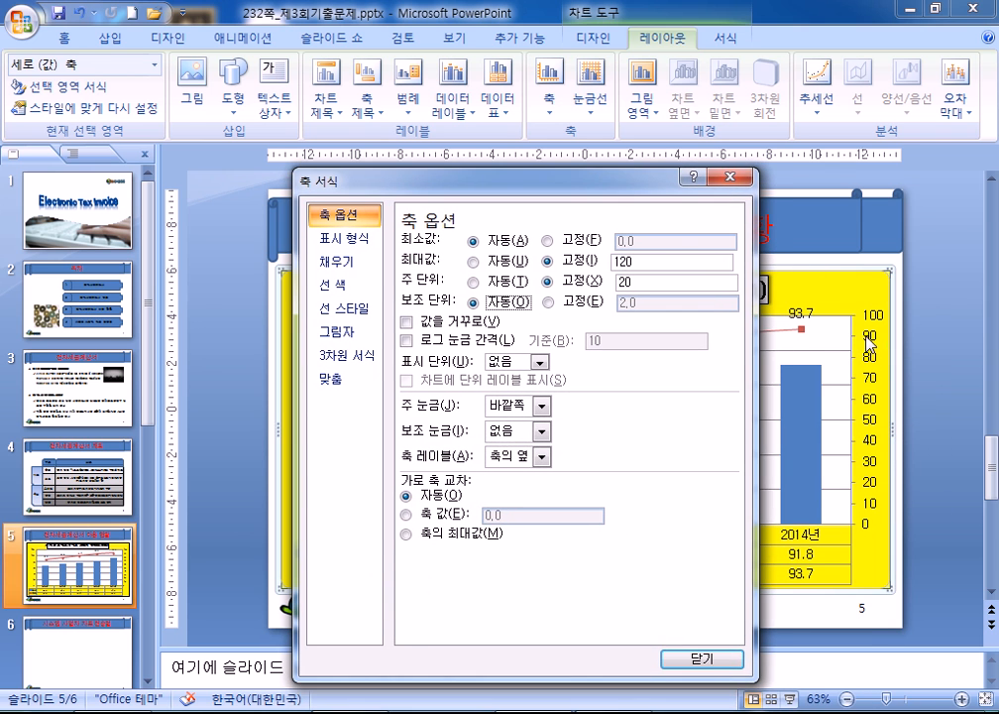
Step: Set the secondary vertical axis to a fixed maximum of 120 and a fixed major unit of 20
left_click(869, 354)
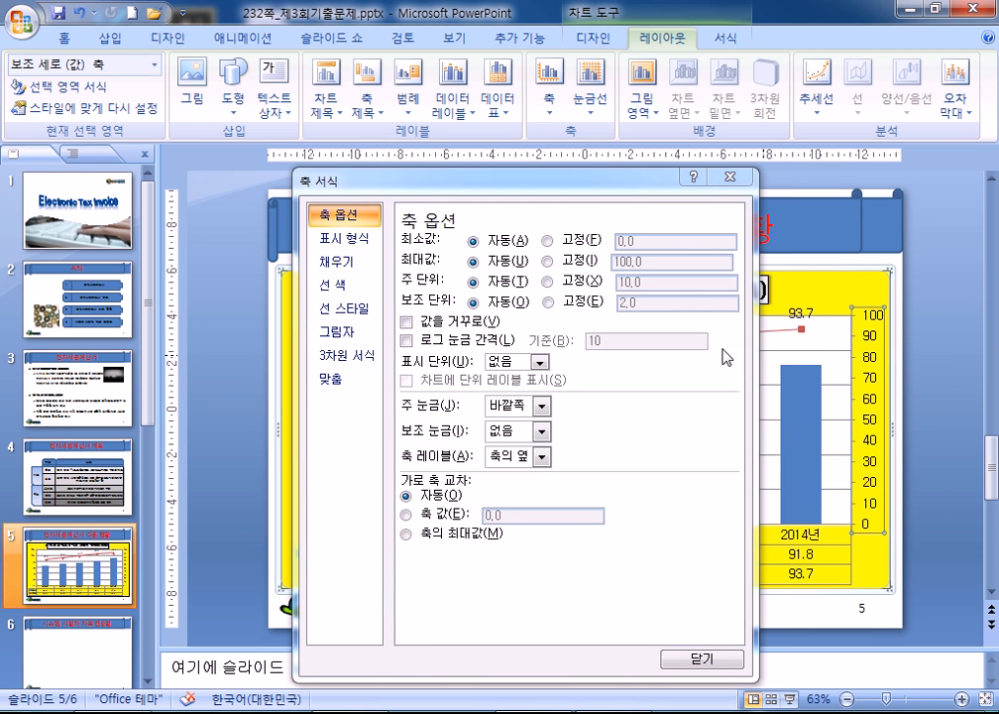
left_click(595, 262)
left_click(560, 262)
type("120")
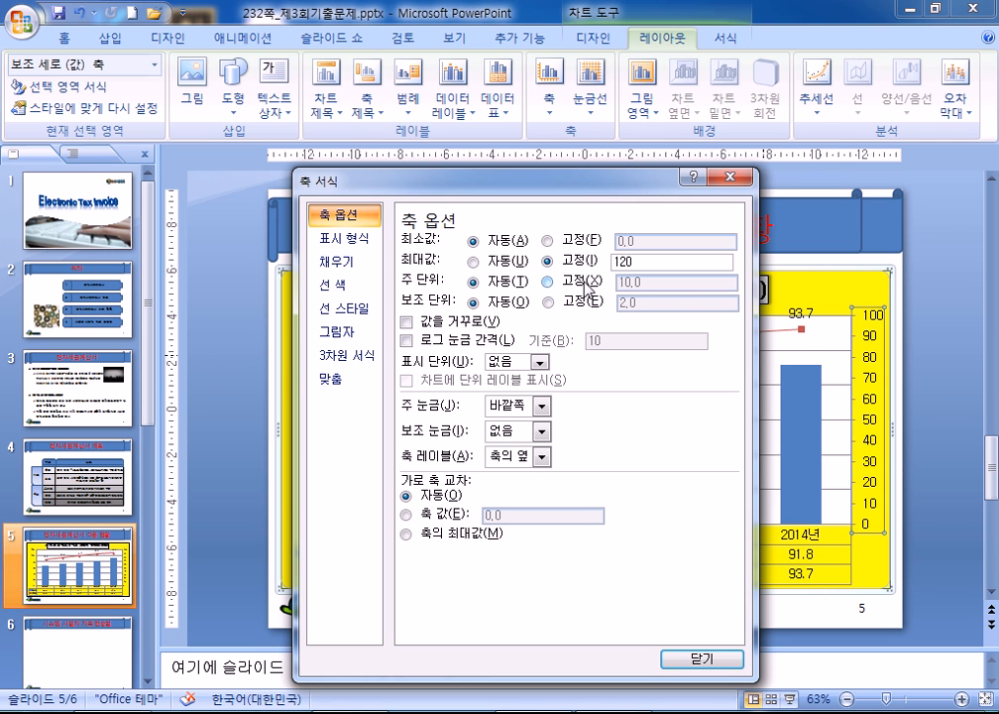
left_click(592, 284)
left_click(544, 281)
type("20")
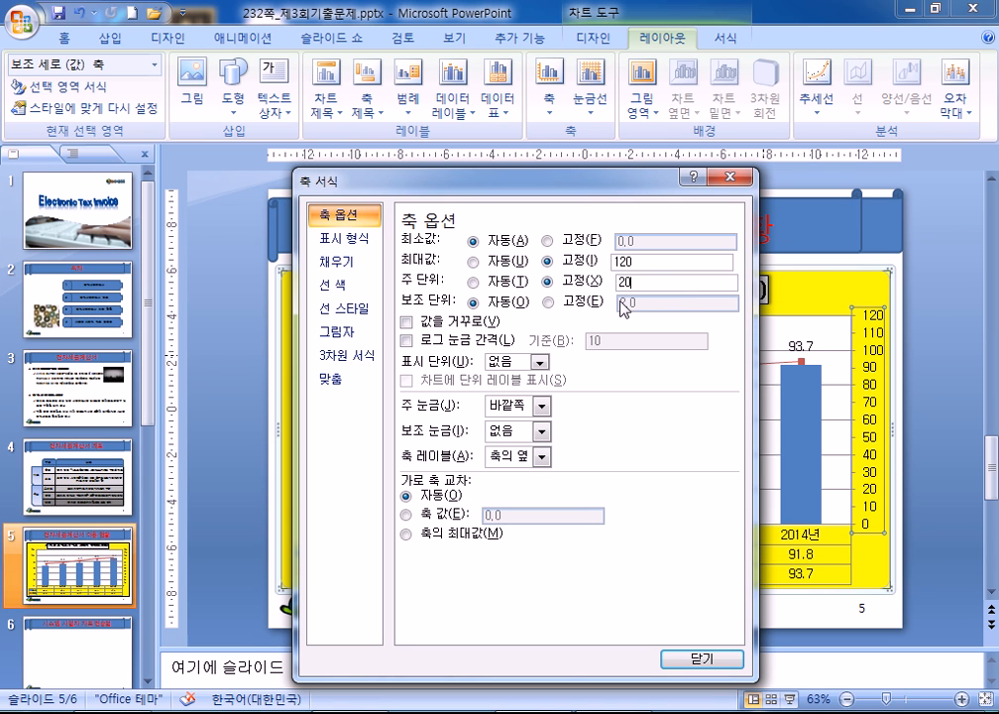
key("Return")
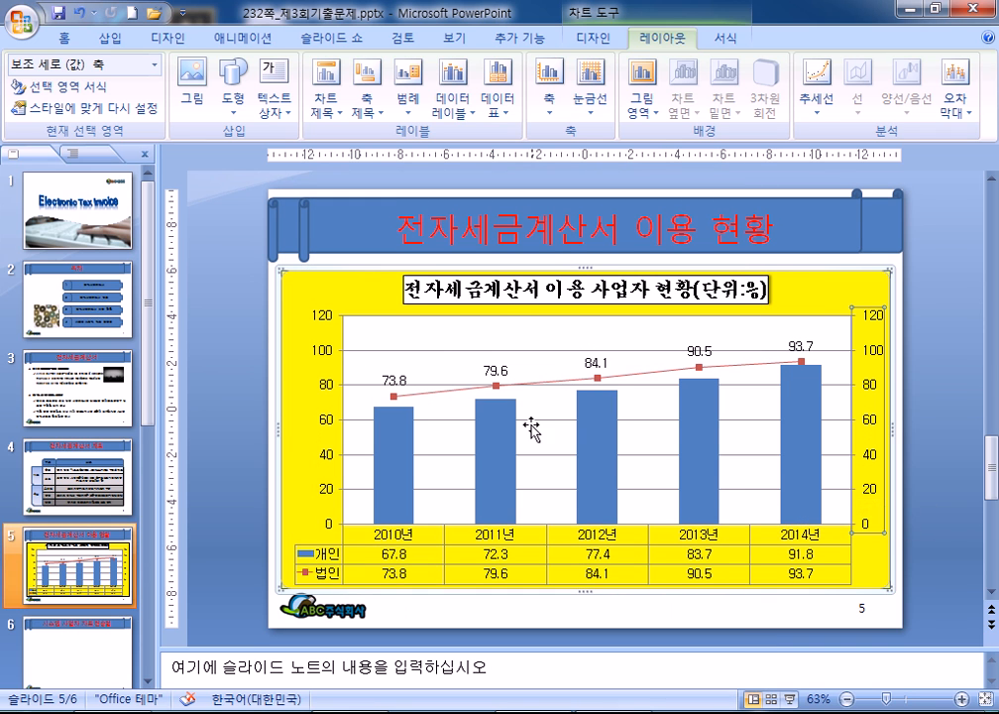
Step: Insert a pentagon block arrow about 5.8 by 1 cm above the 2010년 column, containing the text "2010년 첫 시행"
left_click(109, 38)
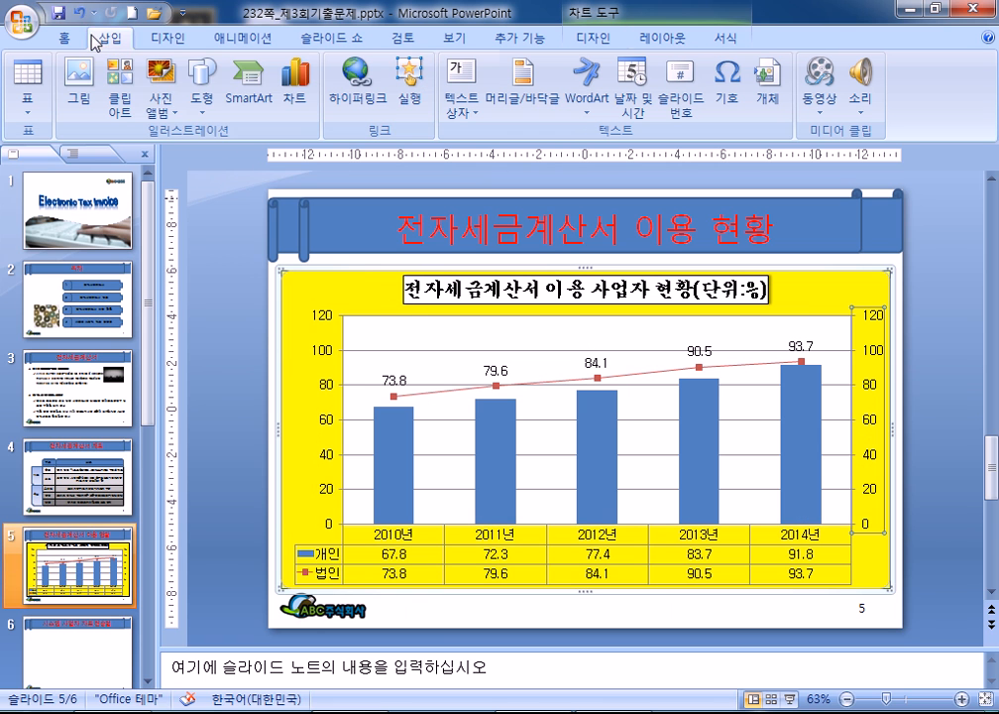
left_click(203, 87)
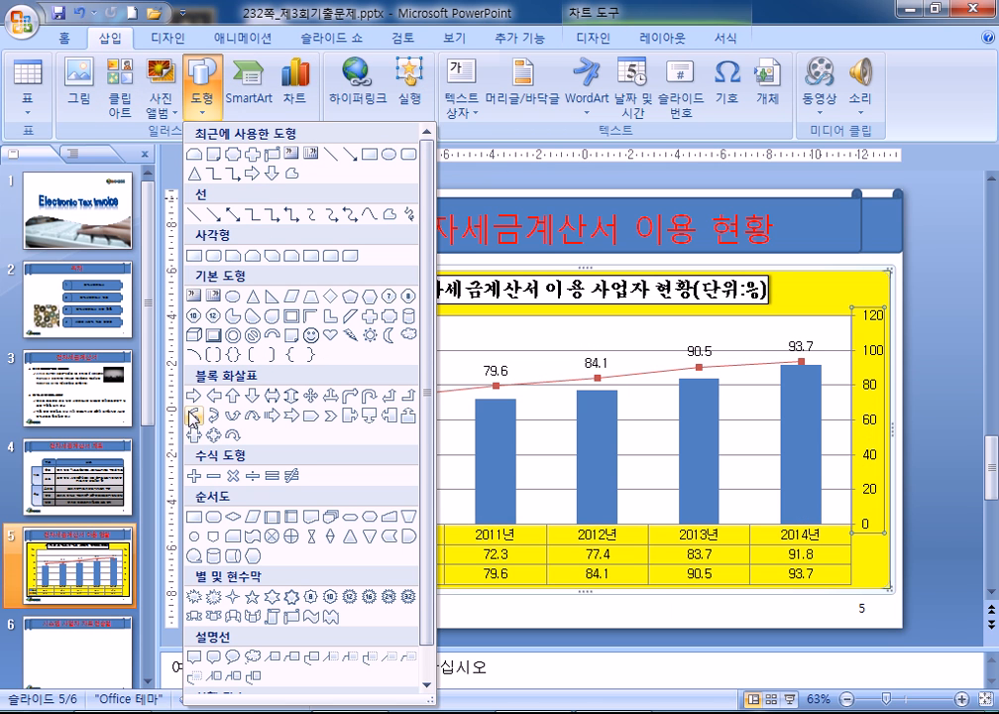
left_click(310, 416)
left_click_drag(350, 322, 485, 345)
type("2010년 첫 시행")
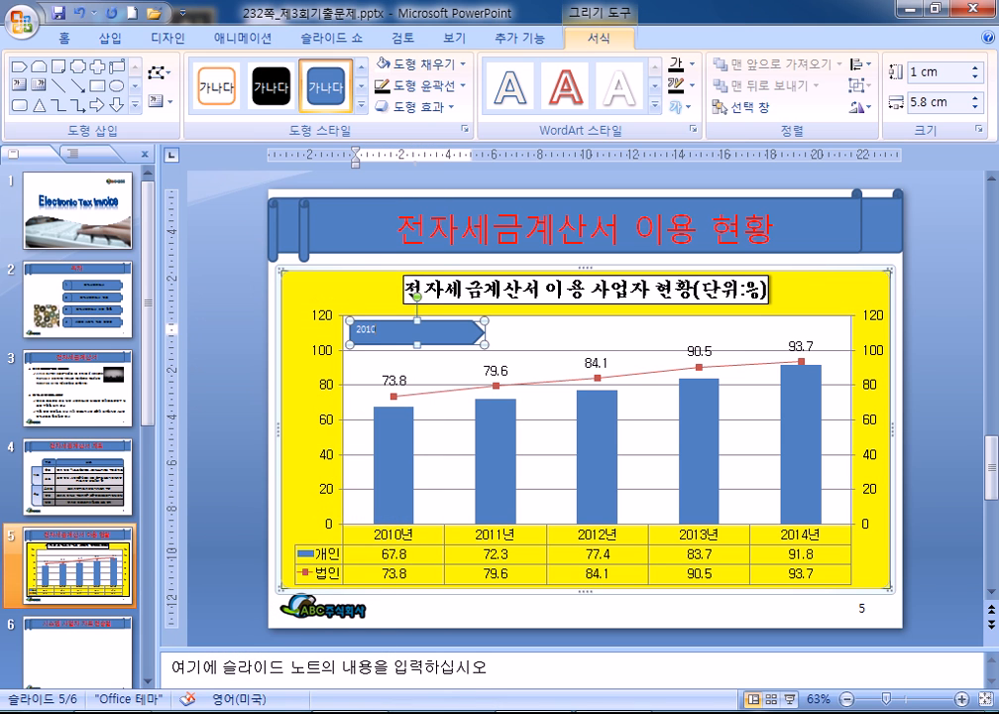
key("Hangul")
type("년 첫 시행")
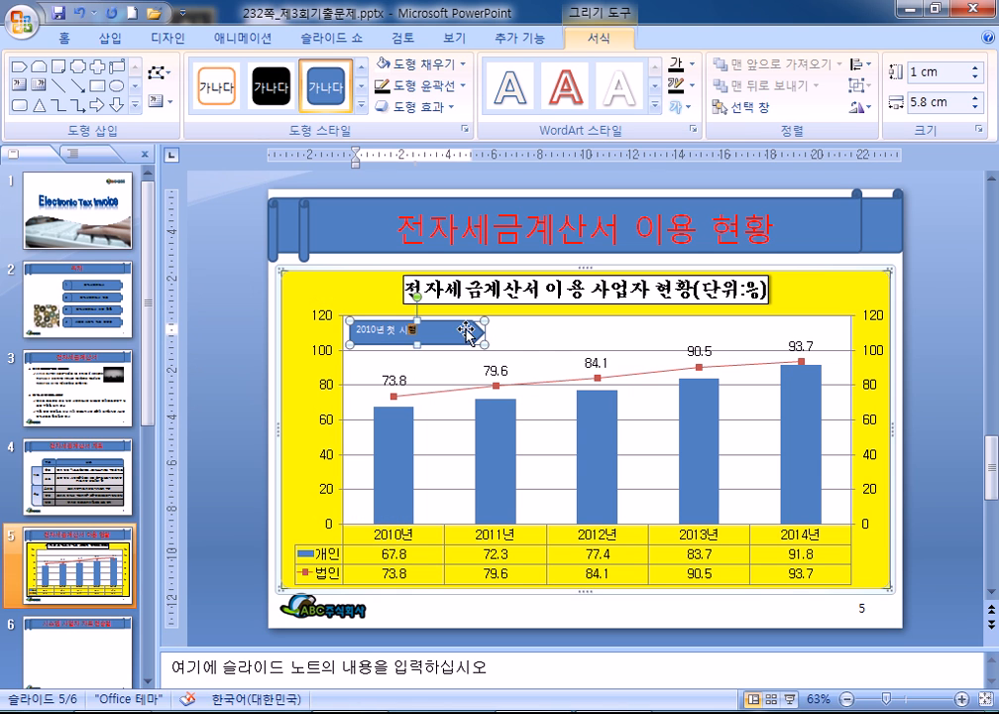
key("Escape")
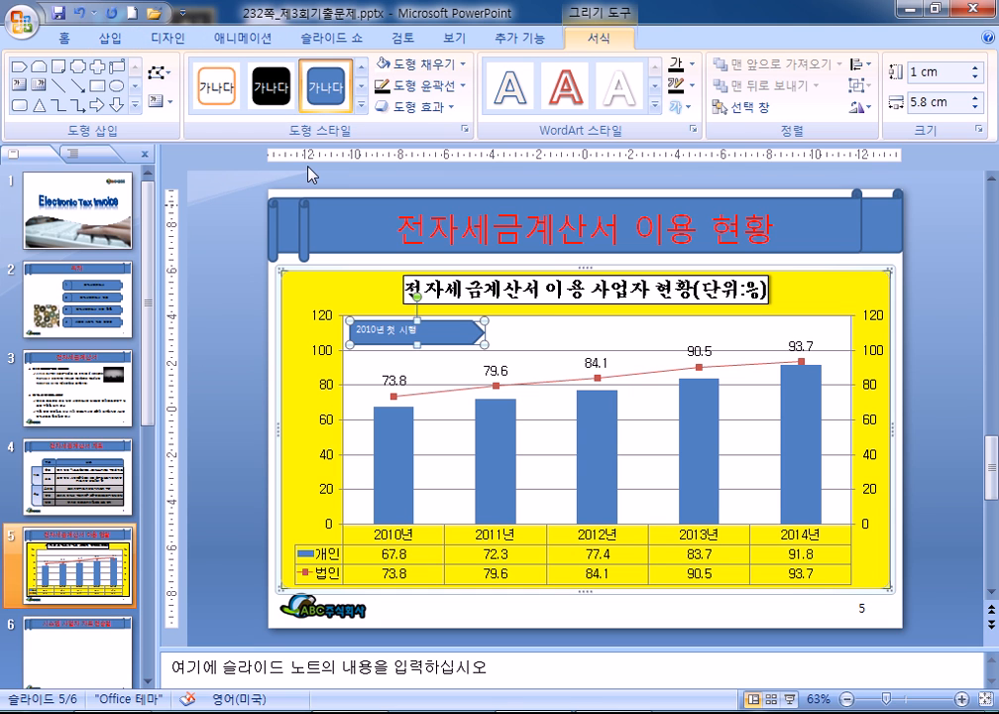
Step: Fill the pentagon arrow with standard blue and remove its outline
left_click(462, 63)
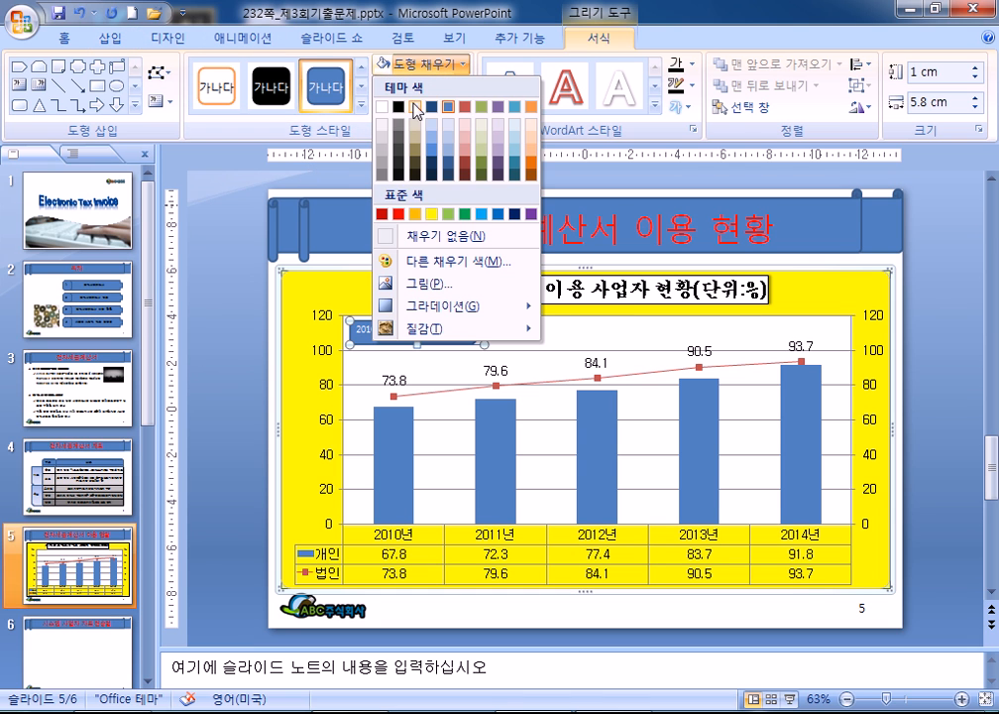
left_click(500, 214)
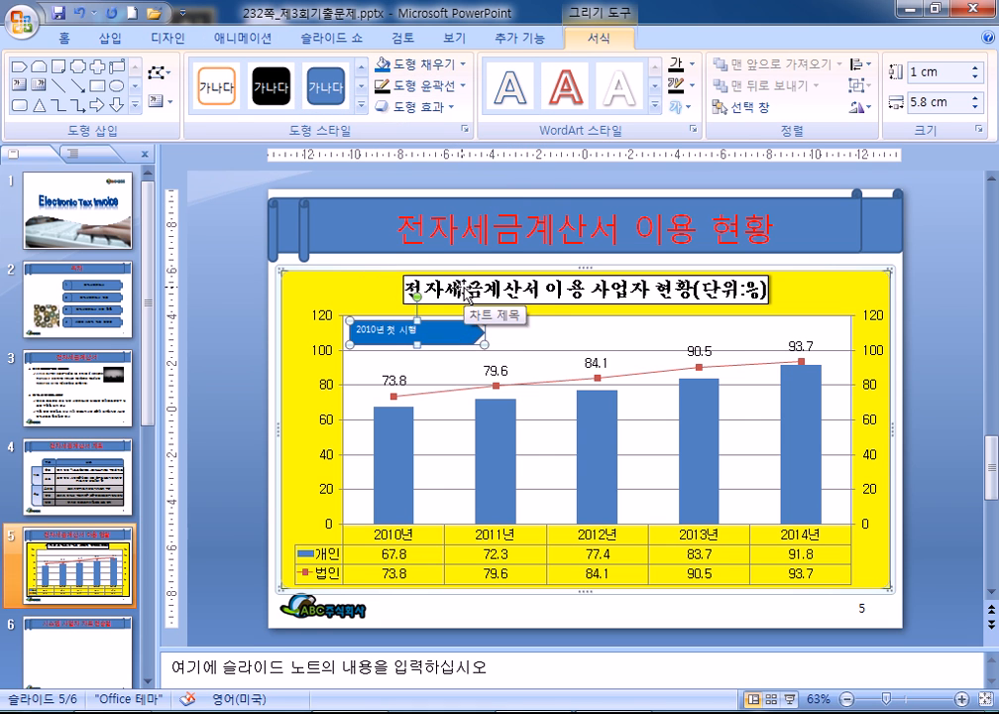
left_click(416, 87)
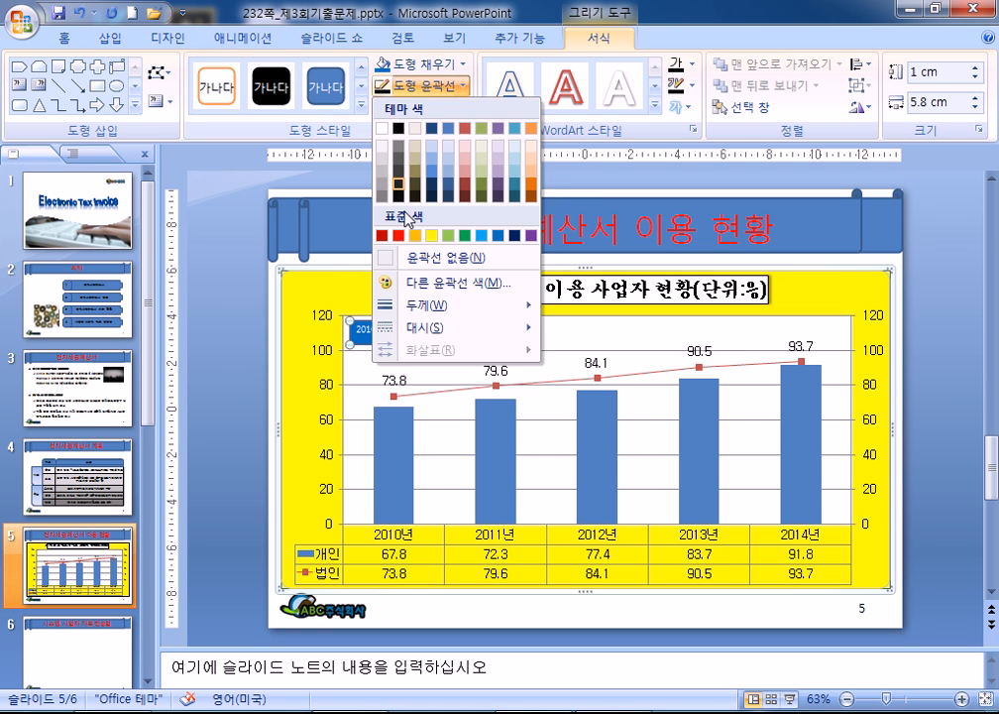
left_click(424, 257)
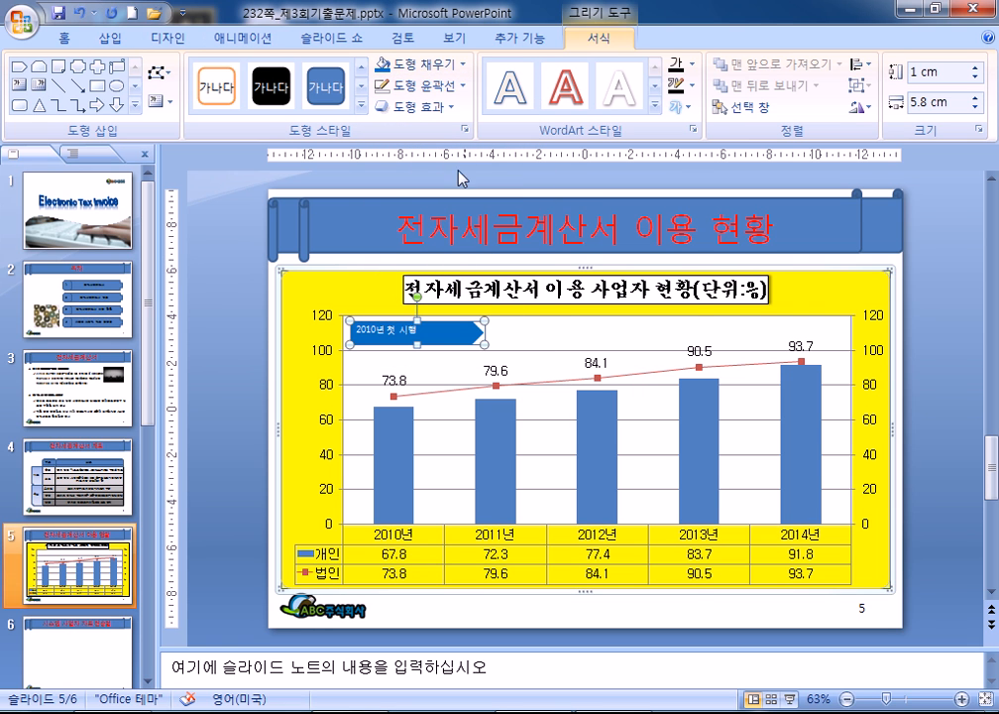
Step: Set the transparency of the pentagon arrow's solid fill to about 54%
right_click(453, 331)
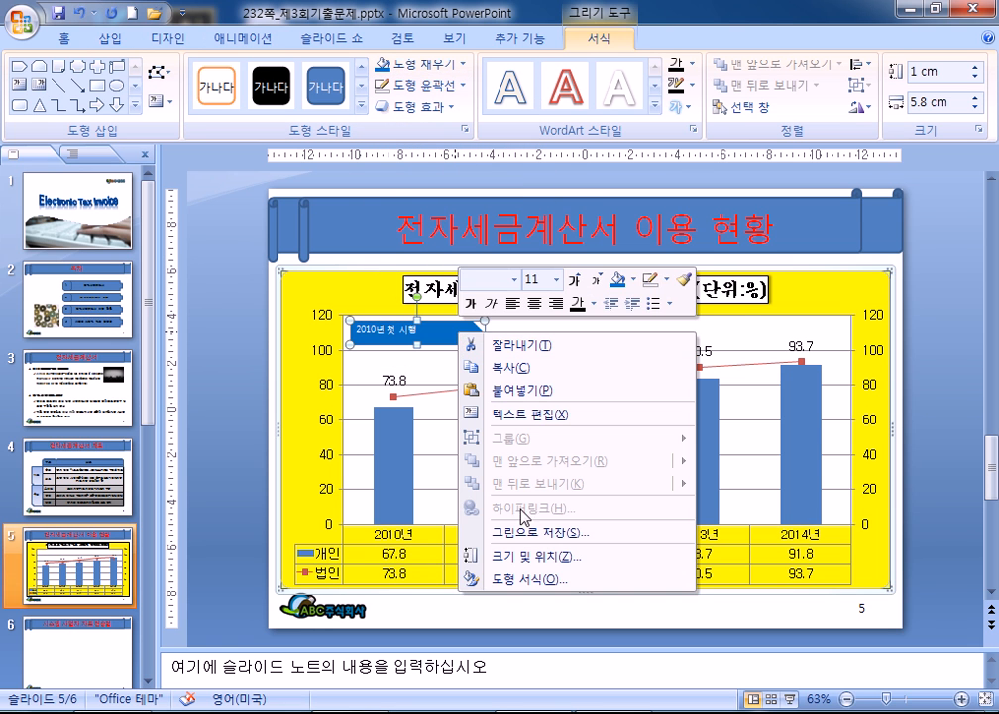
left_click(526, 577)
left_click_drag(513, 391, 546, 393)
left_click(641, 393)
left_click(641, 393)
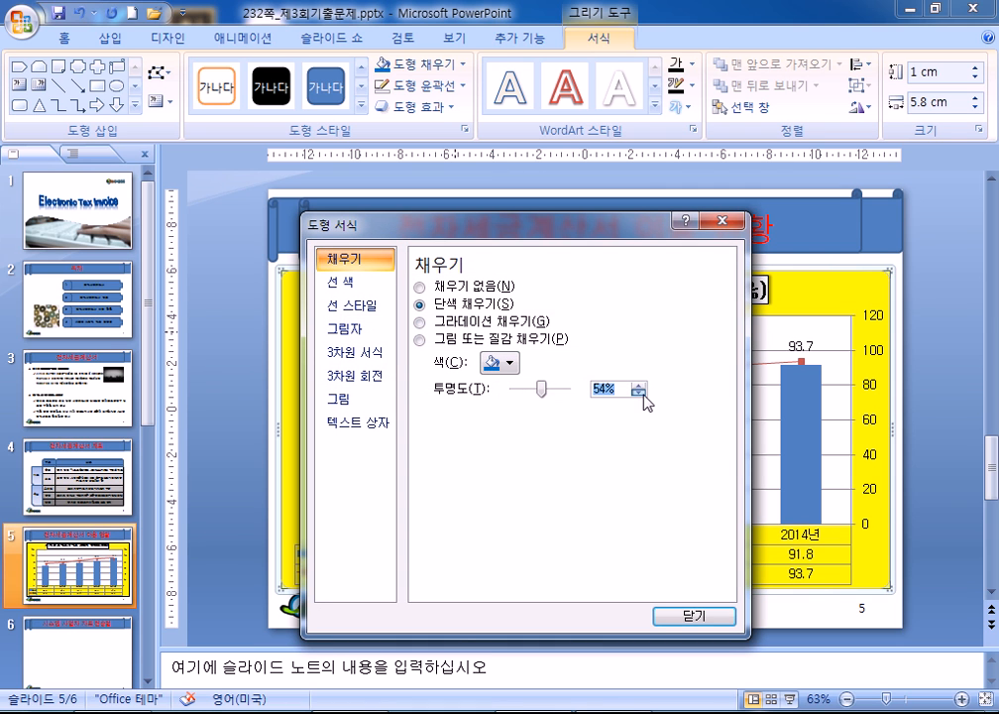
left_click(685, 615)
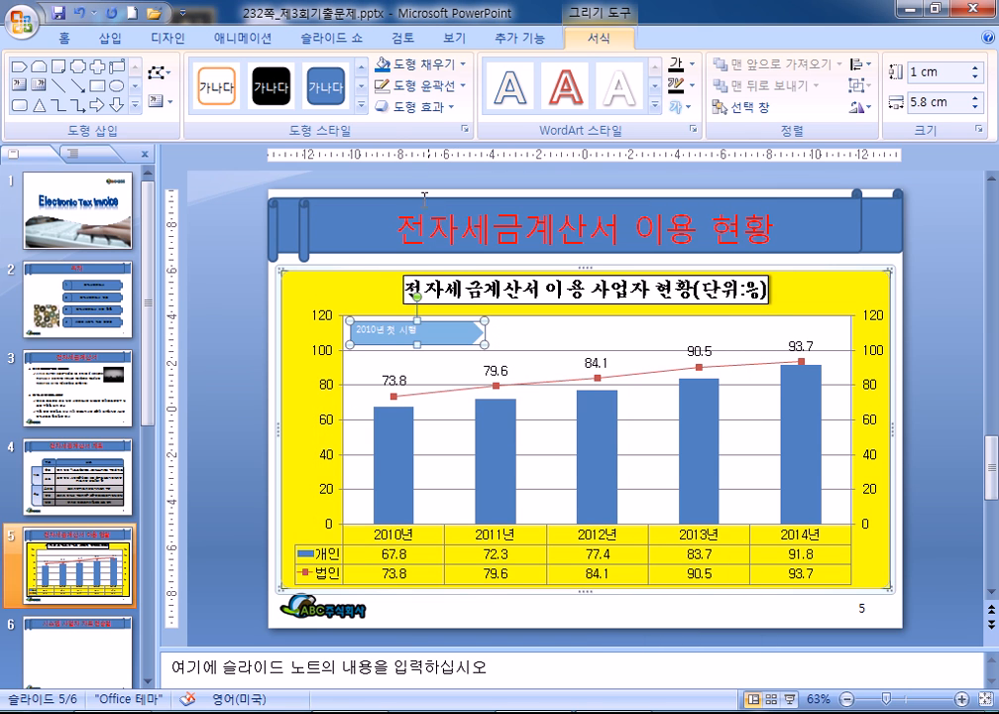
Step: Center the pentagon arrow's text horizontally and align it to the middle vertically
left_click(65, 37)
left_click(503, 101)
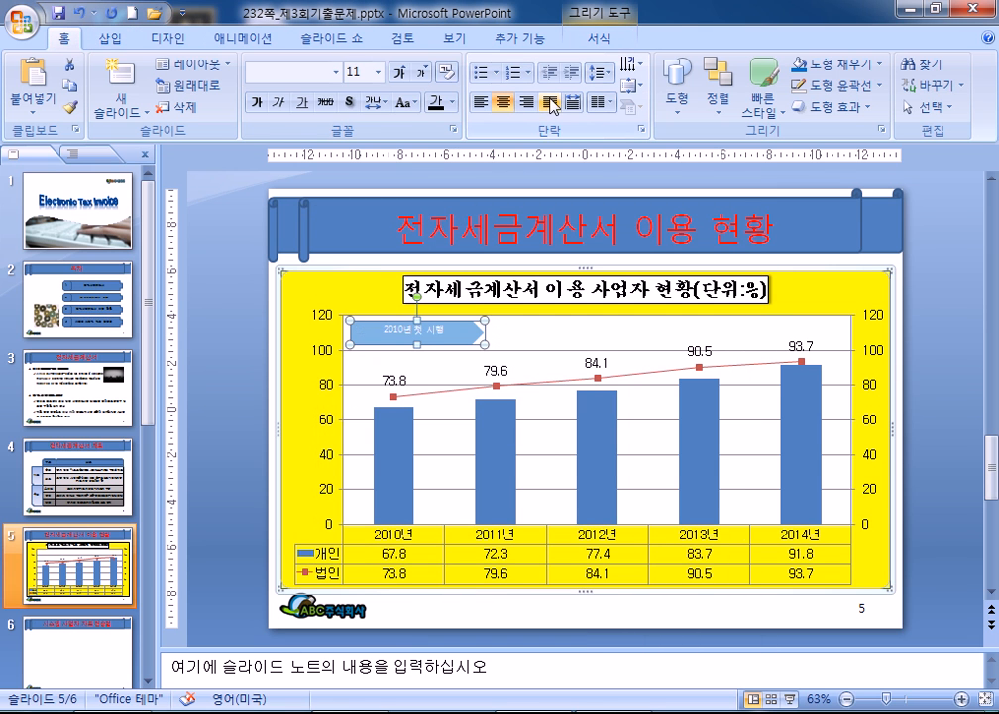
left_click(632, 86)
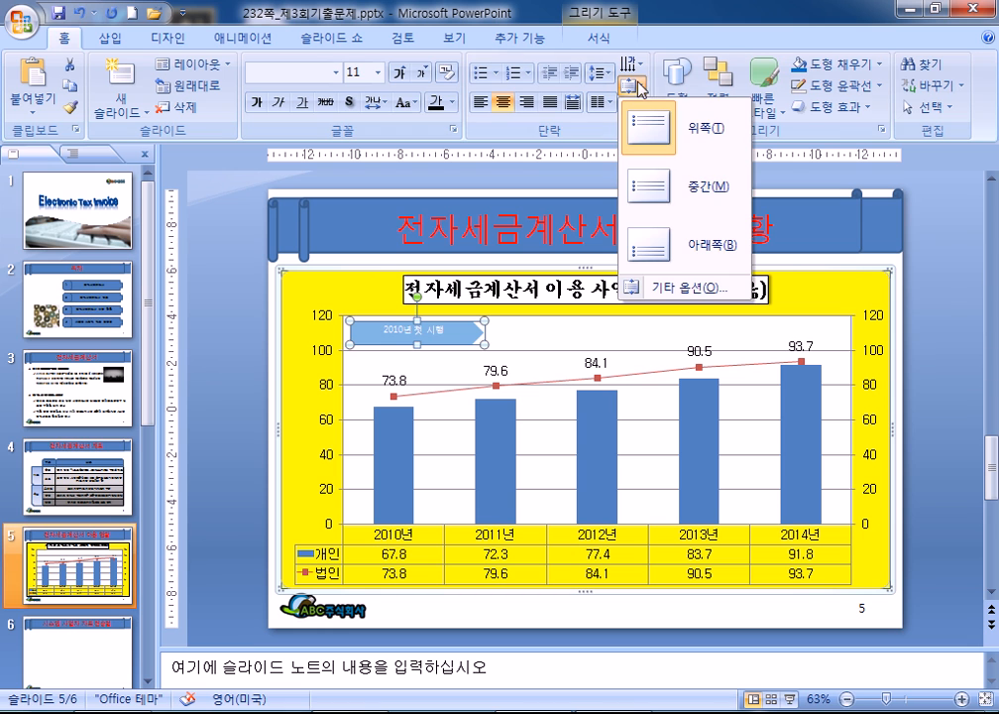
left_click(665, 182)
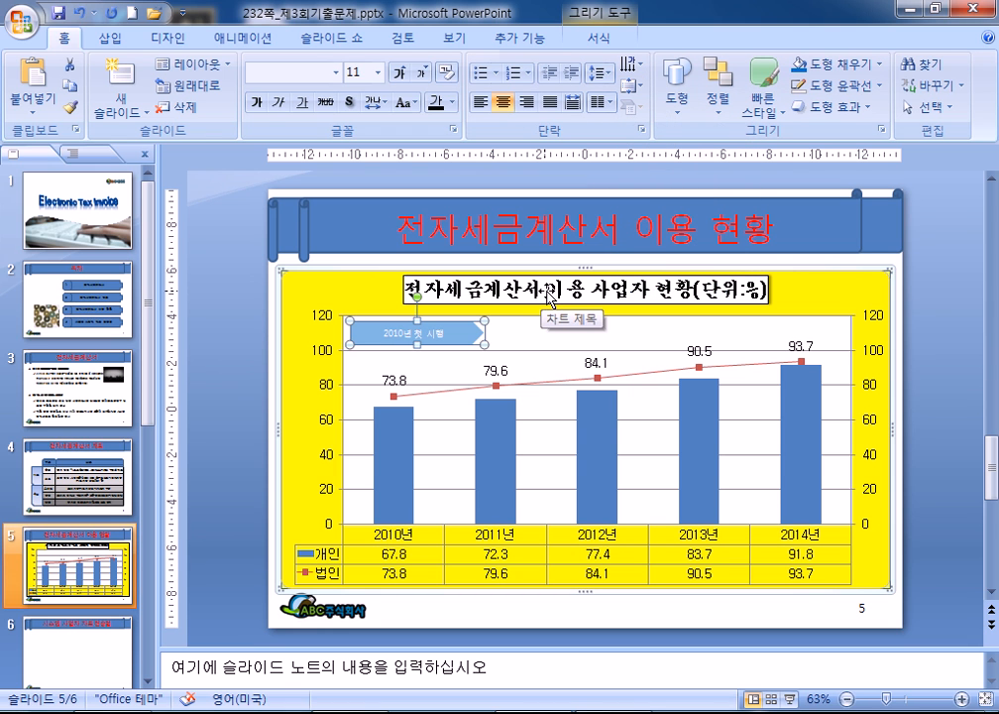
Step: Format the pentagon arrow's text as 돋움, 18 pt, in black
left_click(335, 72)
left_click(316, 282)
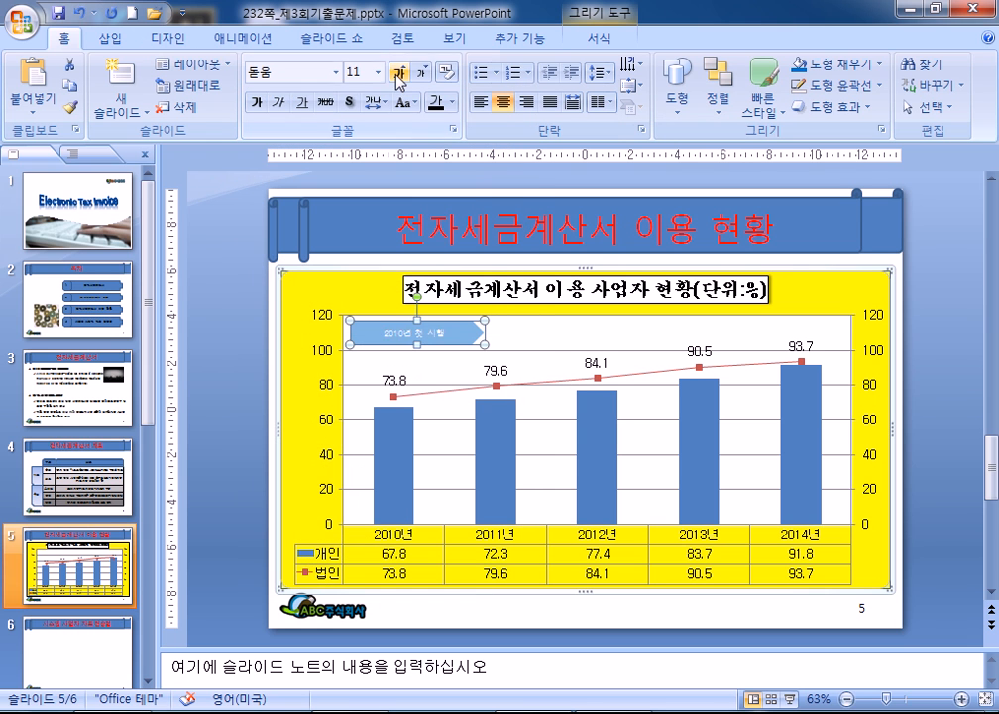
left_click(404, 79)
left_click(404, 79)
left_click(404, 79)
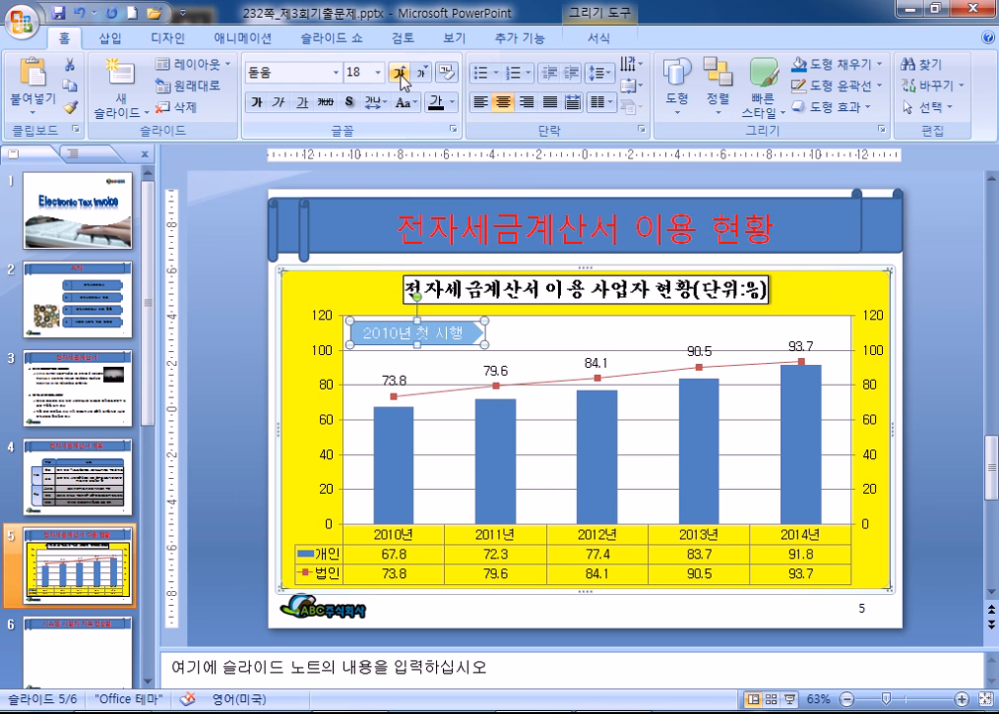
left_click(544, 335)
left_click(417, 333)
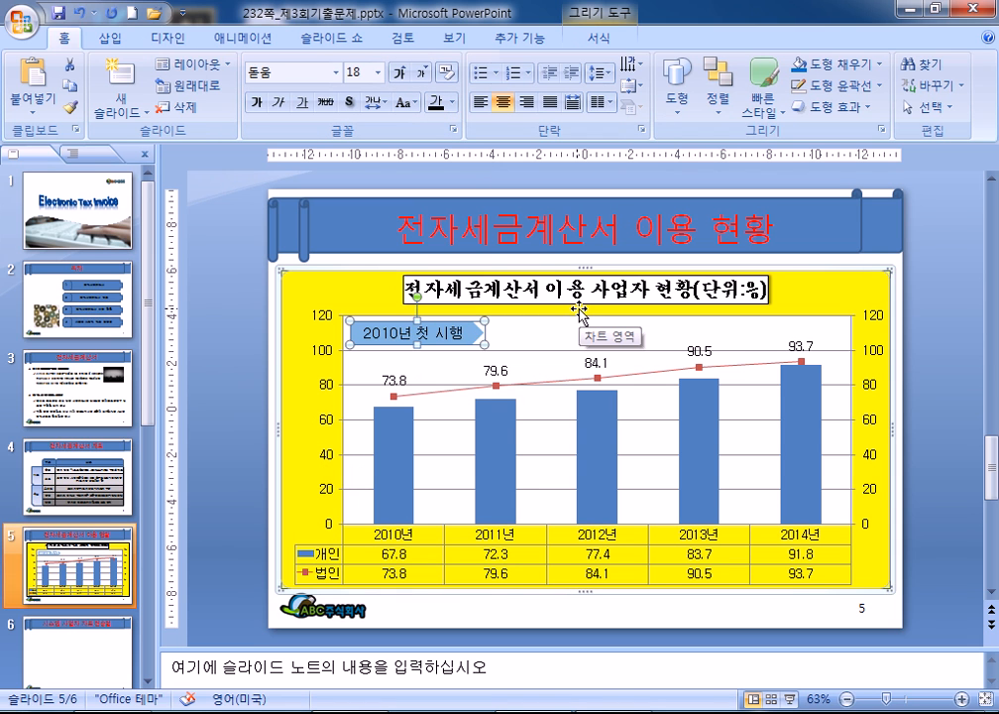
left_click(222, 482)
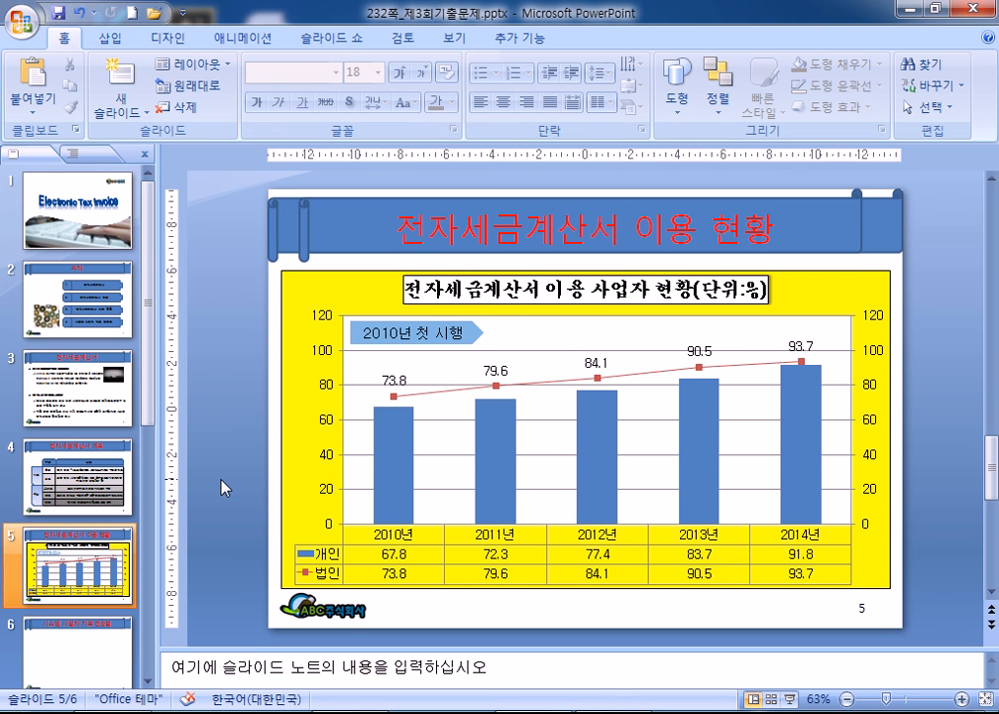
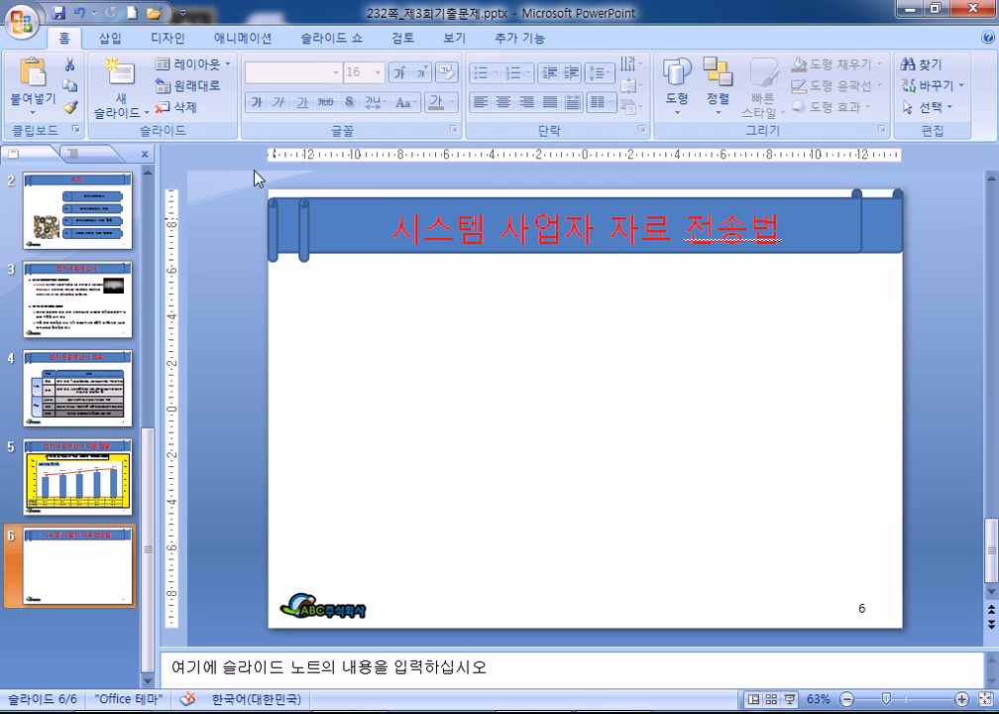
Step: On slide 6, draw a rounded rectangle about 12 by 12.2 cm in the left half and place a copy beside it on the right
left_click(119, 38)
left_click(202, 79)
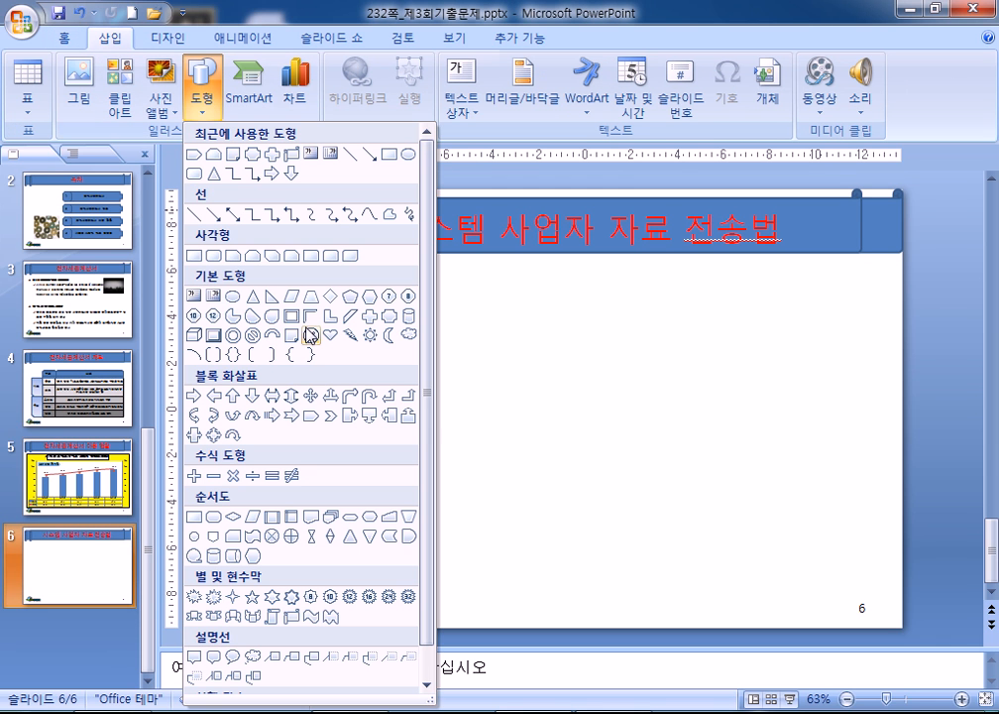
left_click(213, 255)
left_click_drag(293, 279, 578, 579)
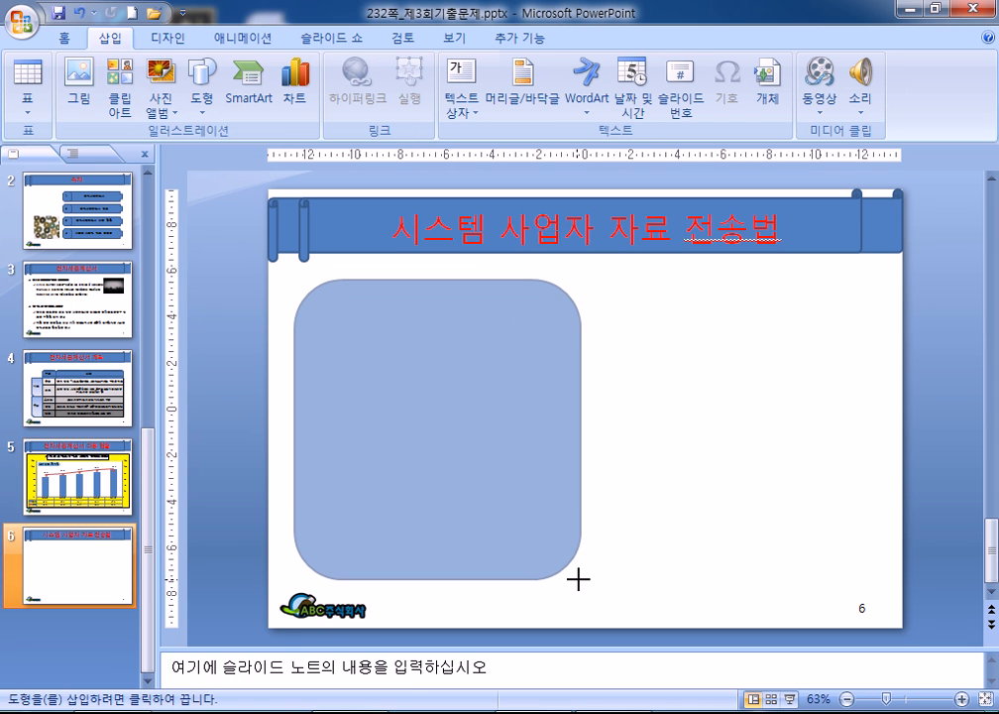
left_click_drag(578, 575, 572, 561)
left_click_drag(520, 523, 801, 517)
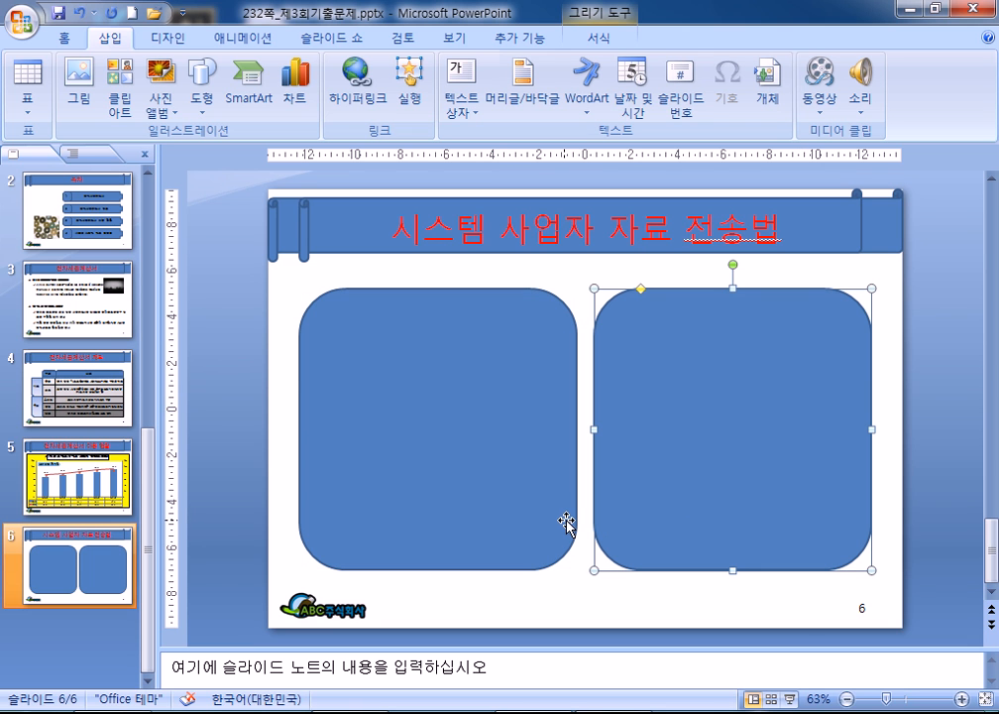
Step: Fill both rounded rectangles with standard yellow
left_click(566, 523, "shift")
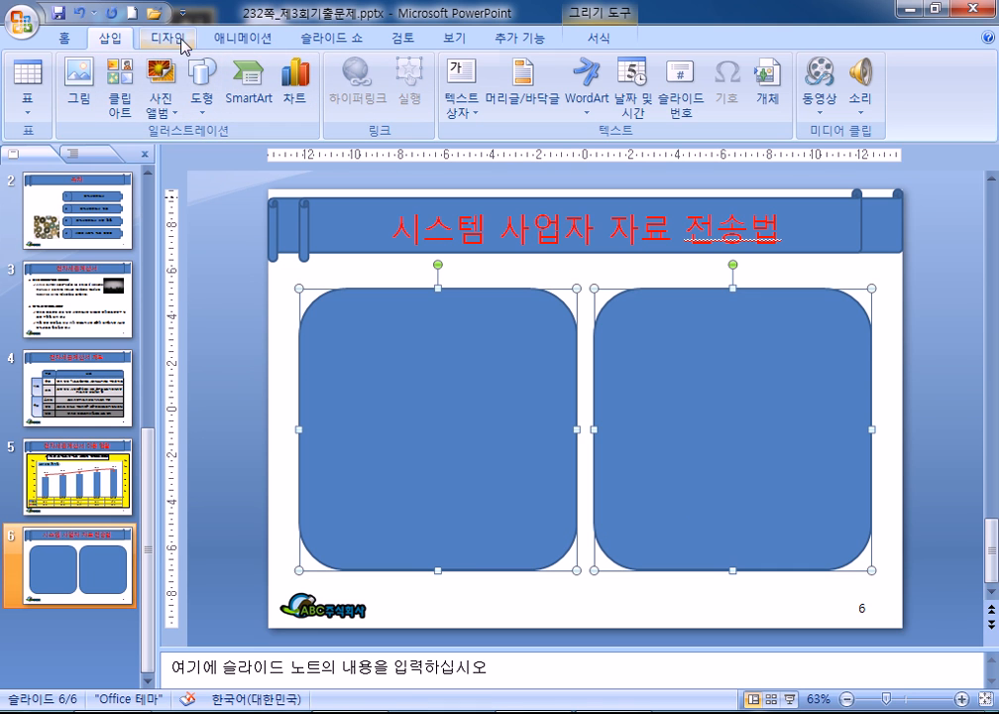
left_click(66, 38)
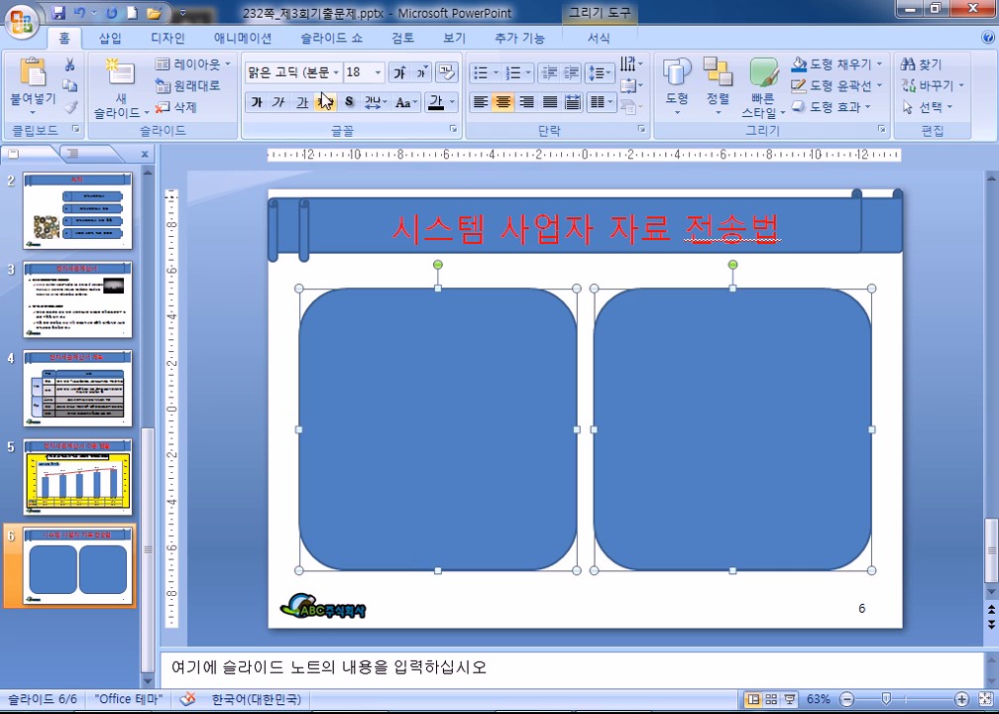
left_click(595, 40)
left_click(453, 76)
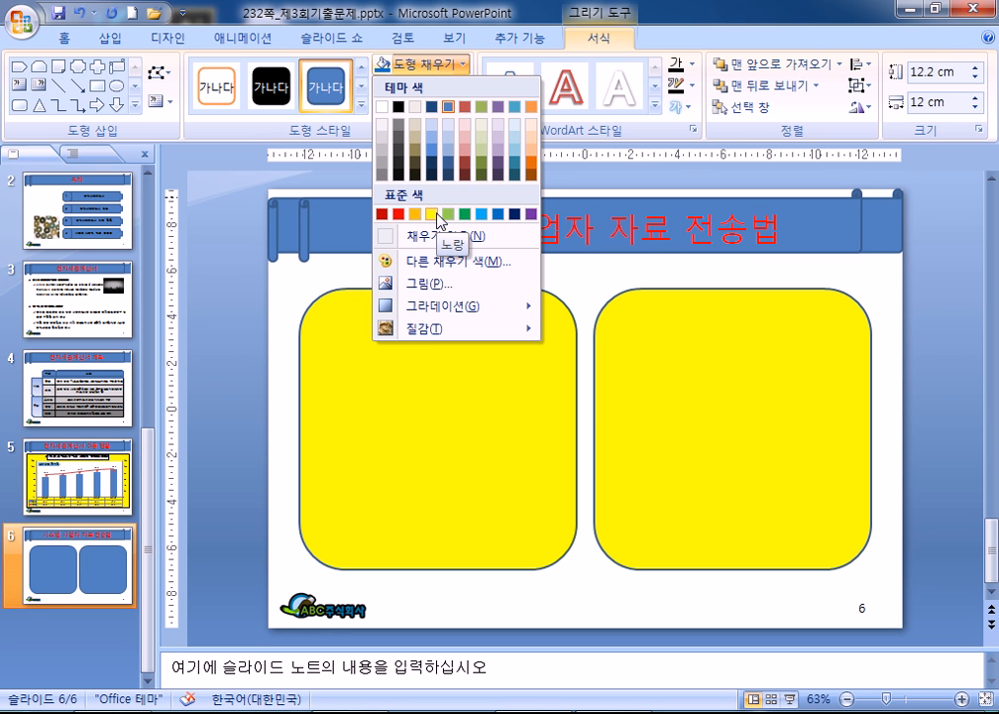
left_click(433, 214)
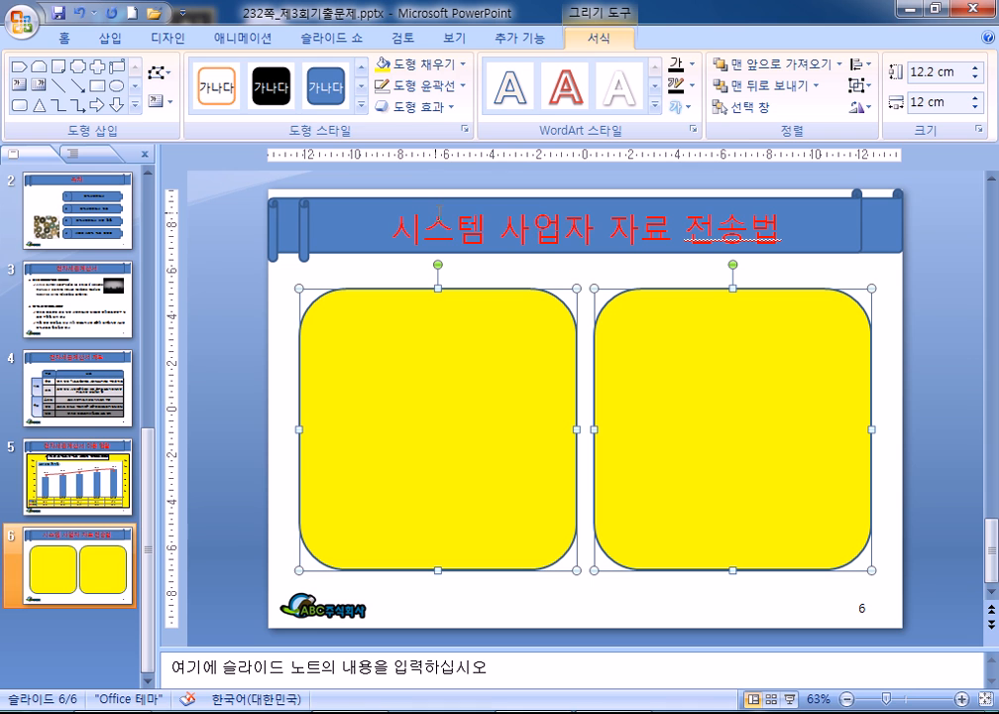
Step: Give both rounded rectangles a black dashed outline 3 pt thick
left_click(437, 93)
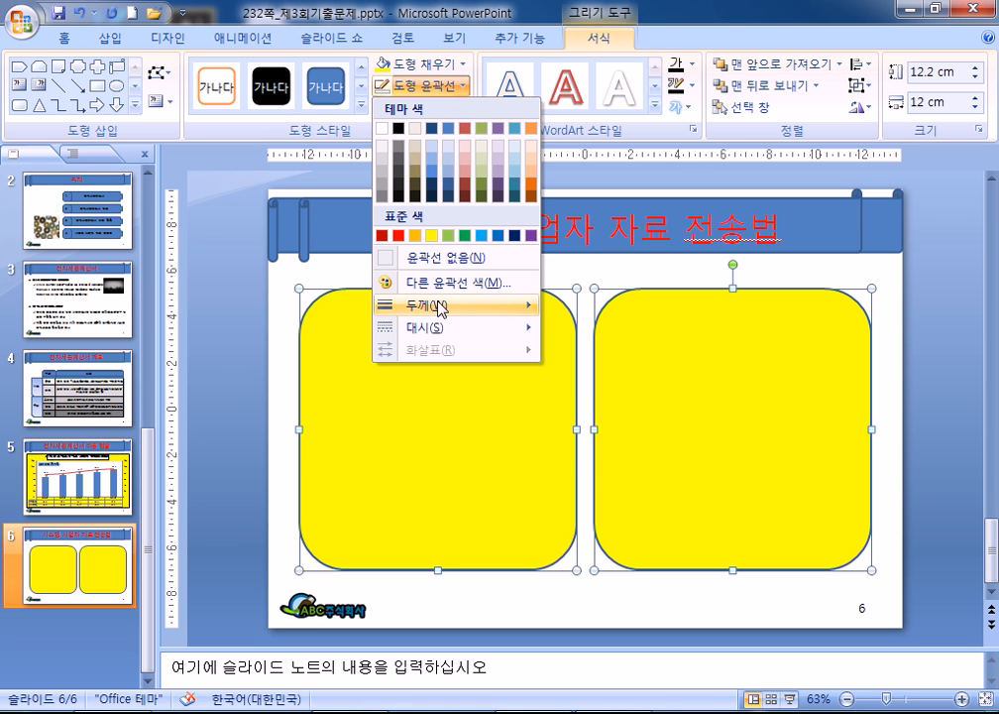
mouse_move(443, 306)
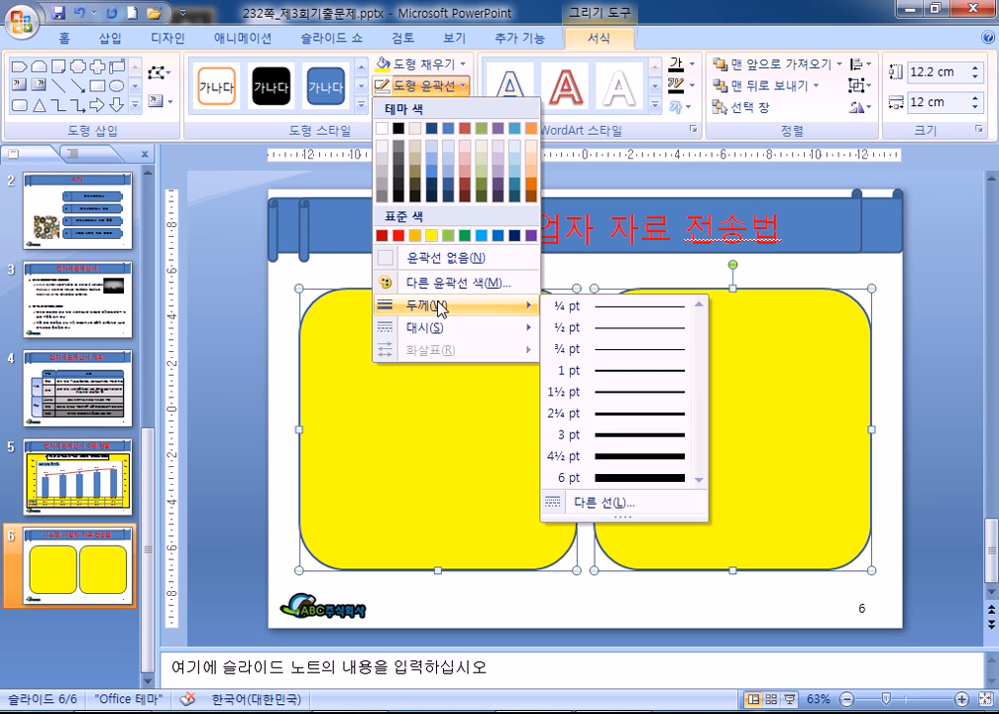
left_click(612, 437)
left_click(442, 86)
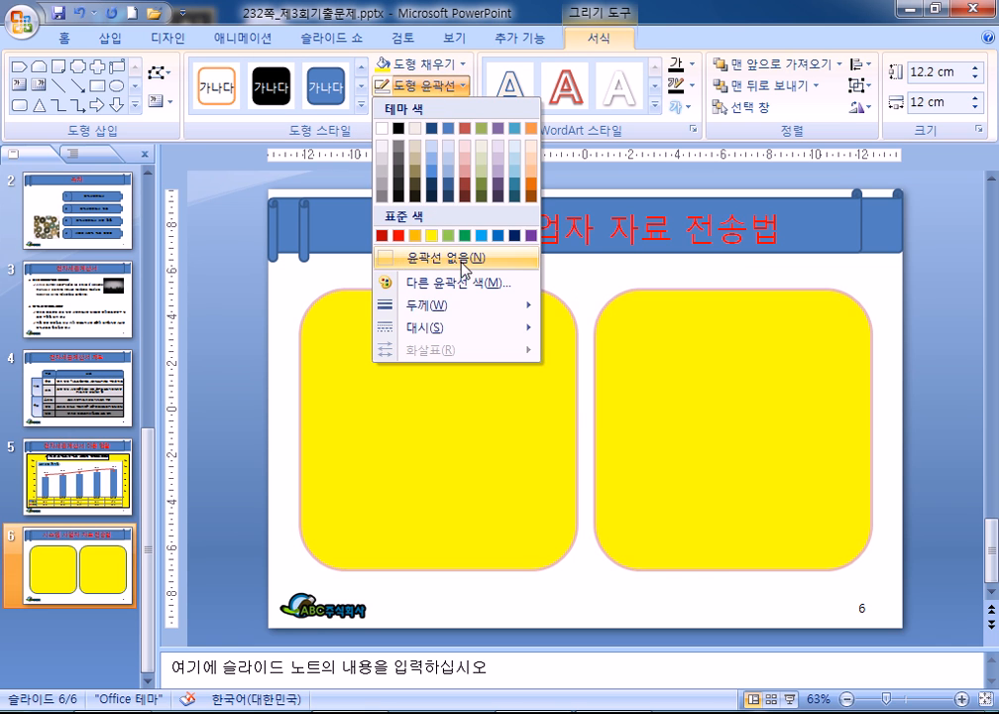
mouse_move(451, 329)
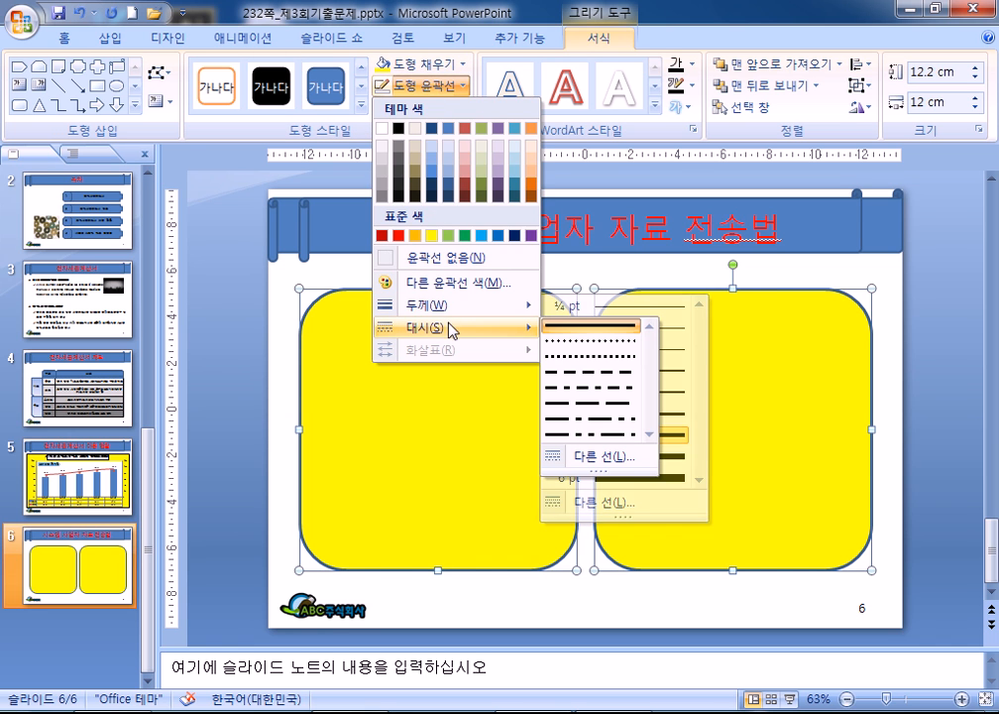
left_click(577, 370)
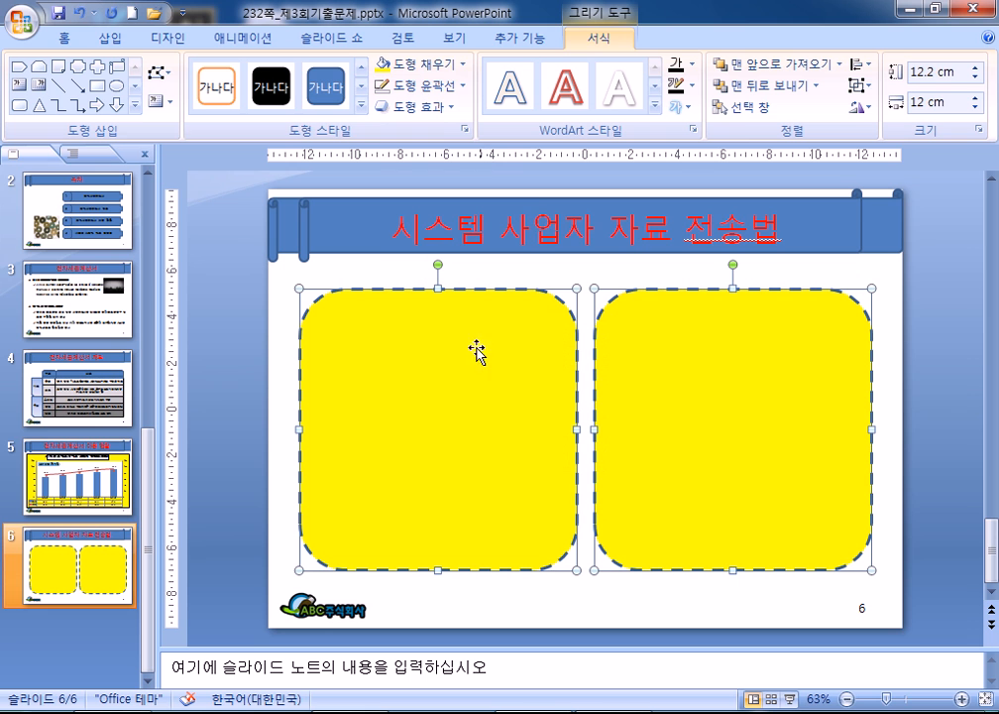
left_click(458, 85)
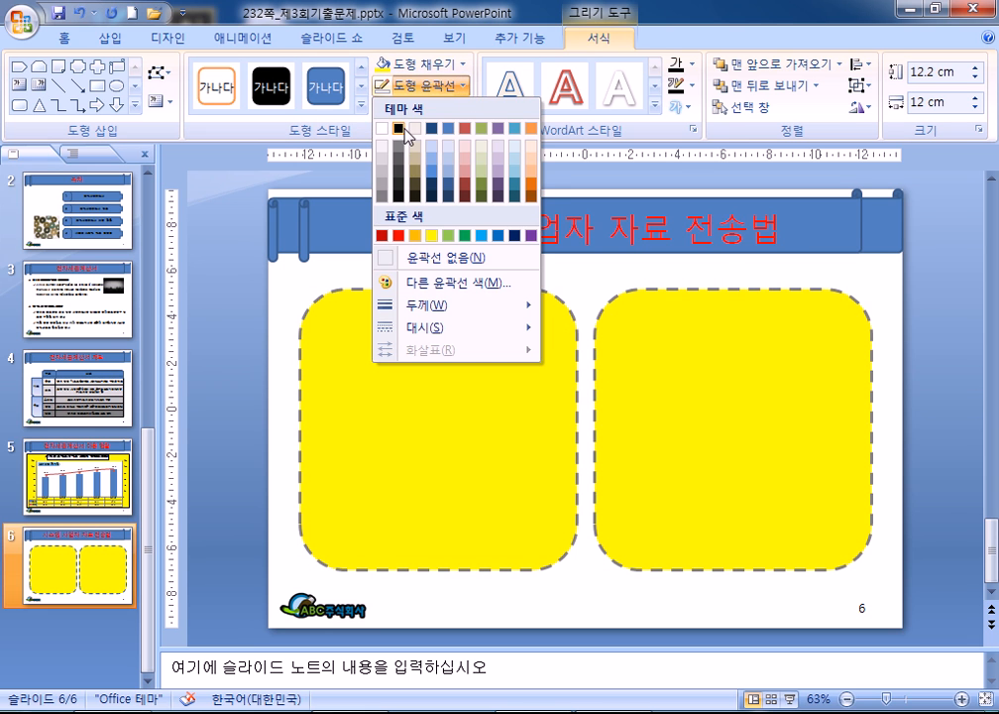
left_click(398, 128)
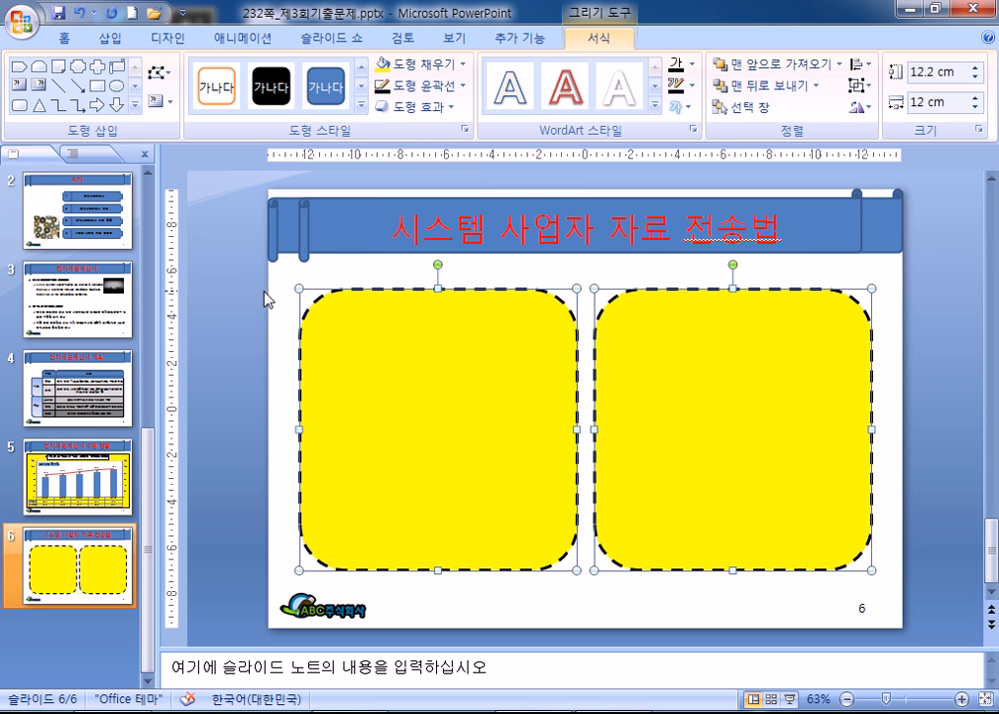
left_click(251, 346)
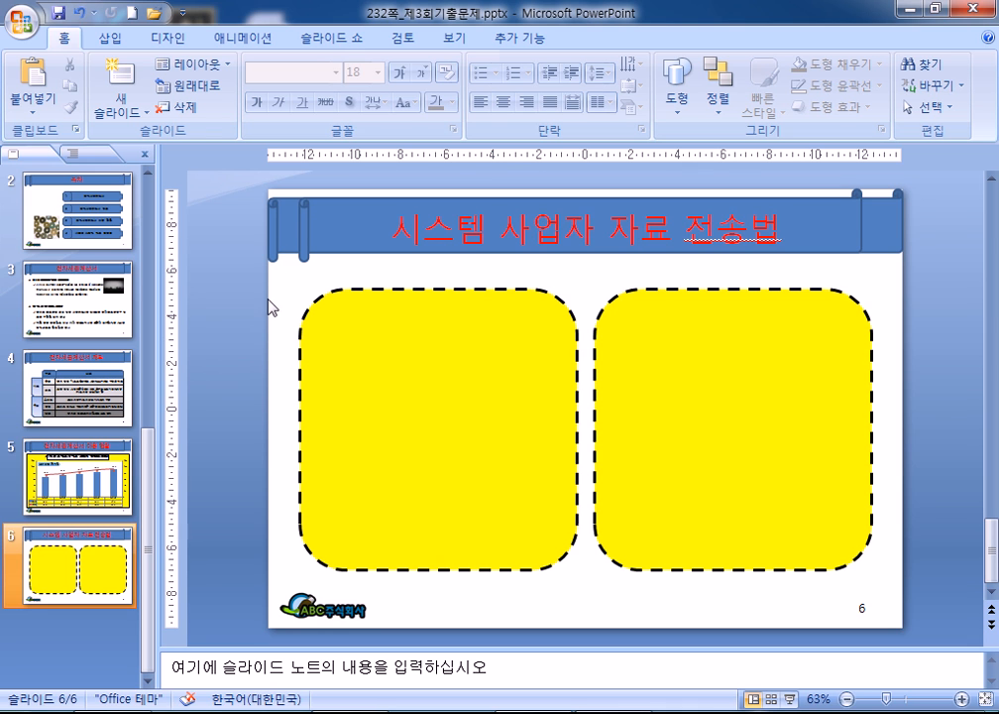
Step: Draw a rectangle with both upper corners snipped over the left panel's upper edge and copy it onto the right panel's upper edge
left_click(110, 38)
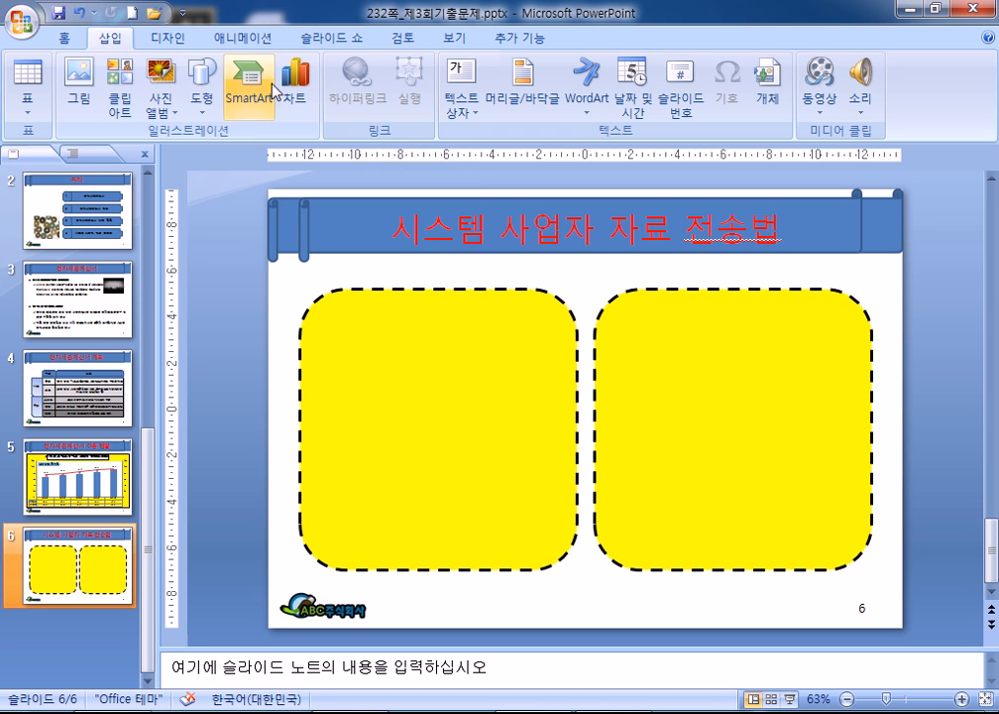
left_click(202, 84)
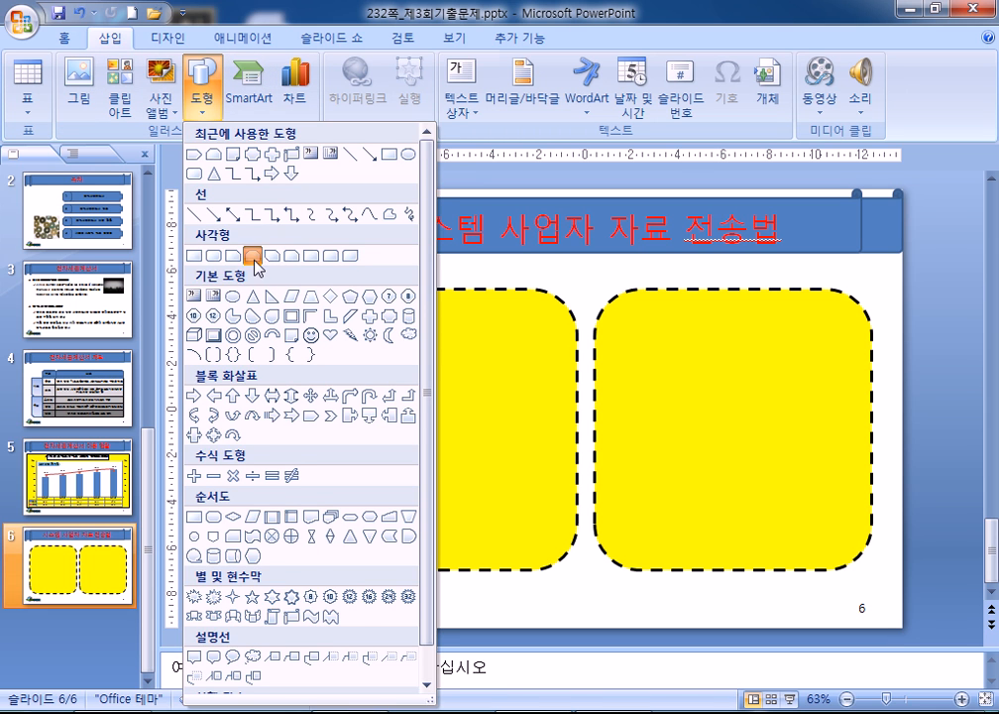
left_click(233, 258)
left_click_drag(353, 269, 535, 298)
left_click_drag(469, 284, 762, 278)
Step: Label the left snipped rectangle "인증절차" and the right one "시스템 사업자 자료 전송"
left_click(457, 282)
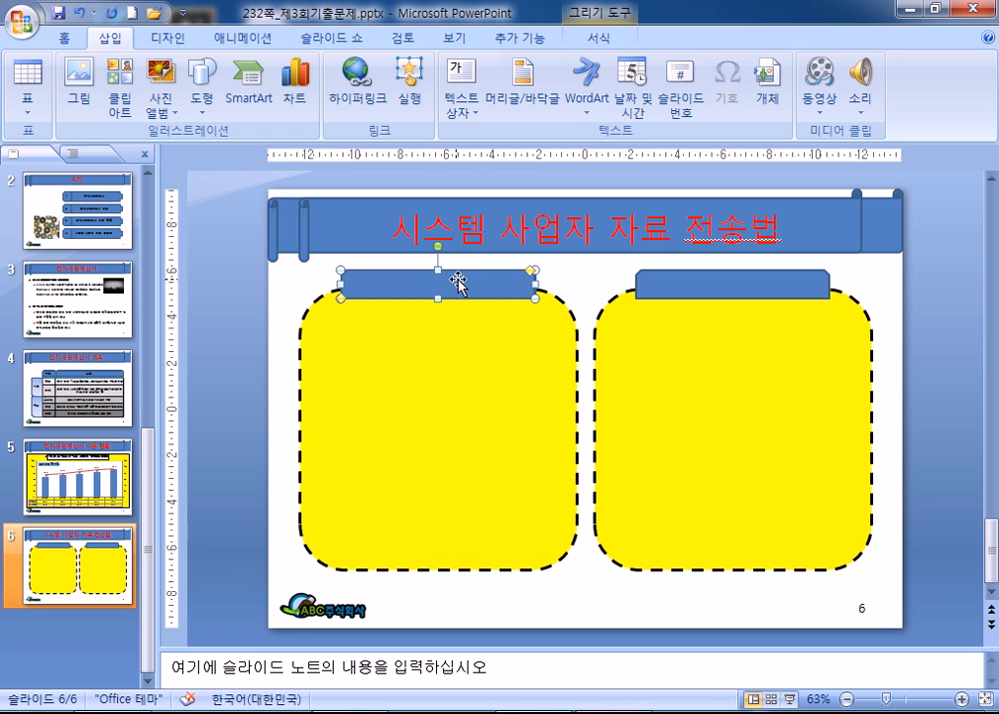
type("인증ㅈ")
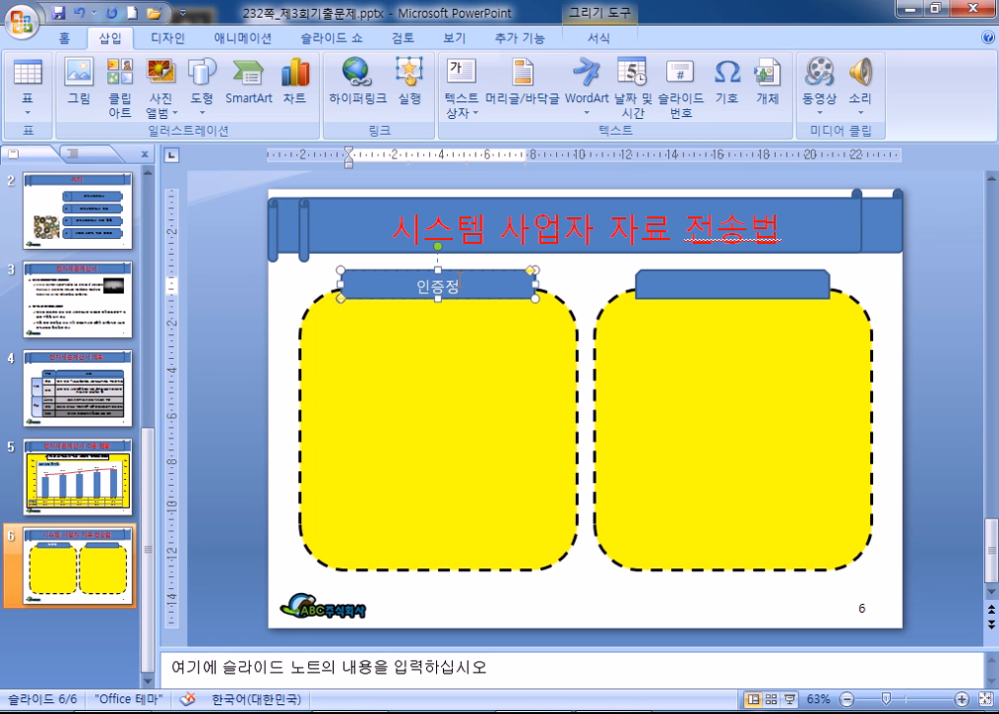
type("차")
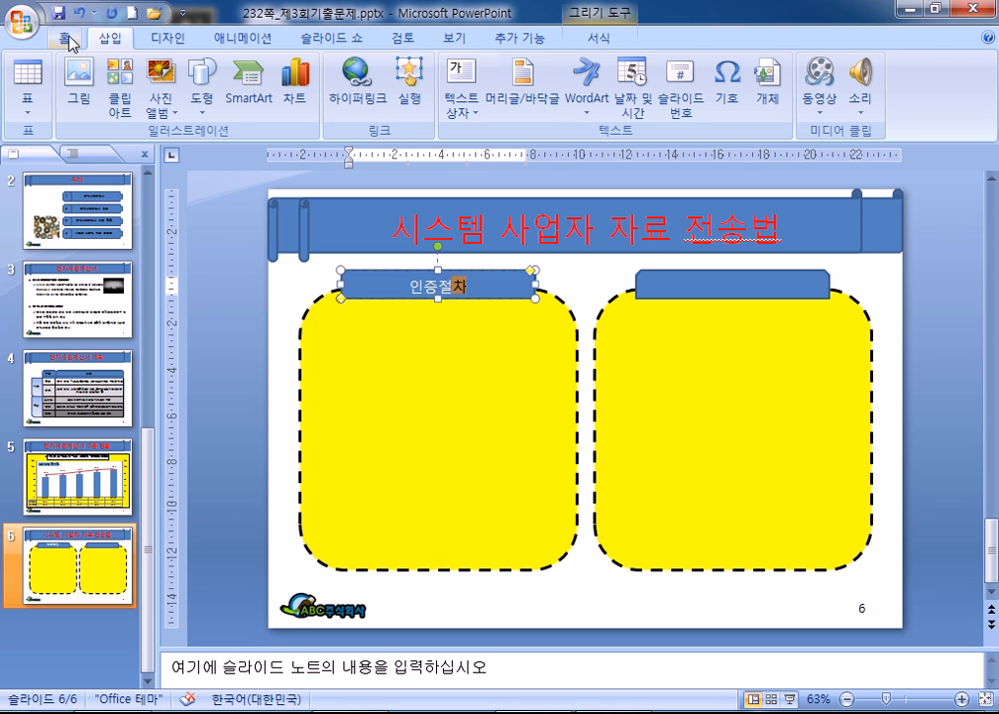
left_click(68, 38)
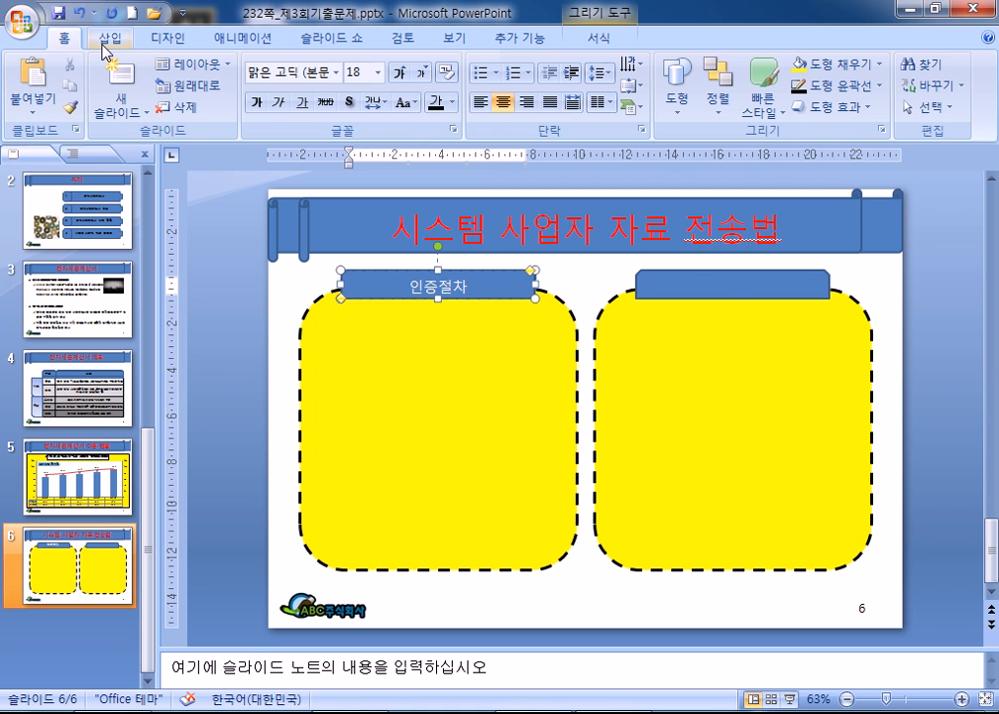
left_click(107, 50)
left_click(698, 288)
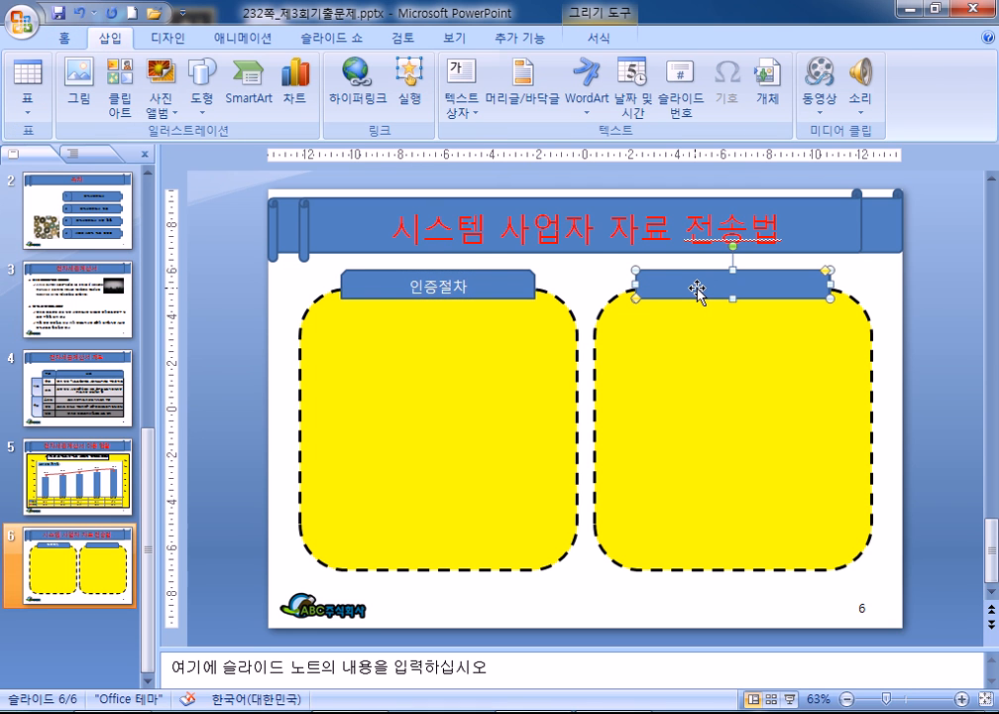
type("시스템 사업자 자료 전소")
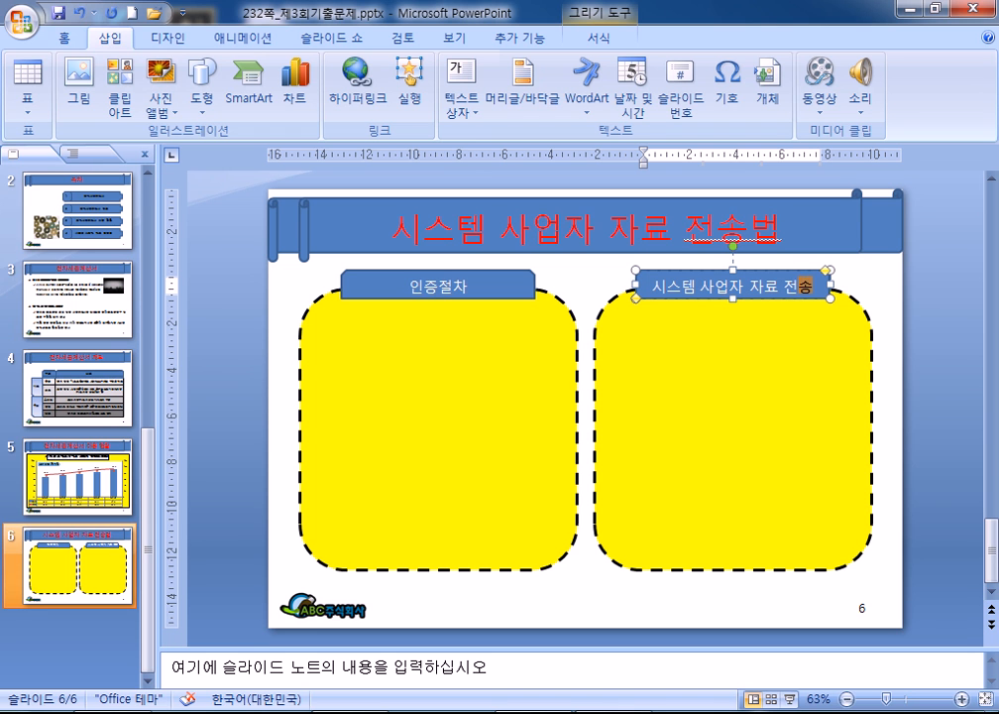
Step: Insert a 세로 프로세스형 SmartArt graphic on the slide and enter "신청" in its first box
left_click(489, 414)
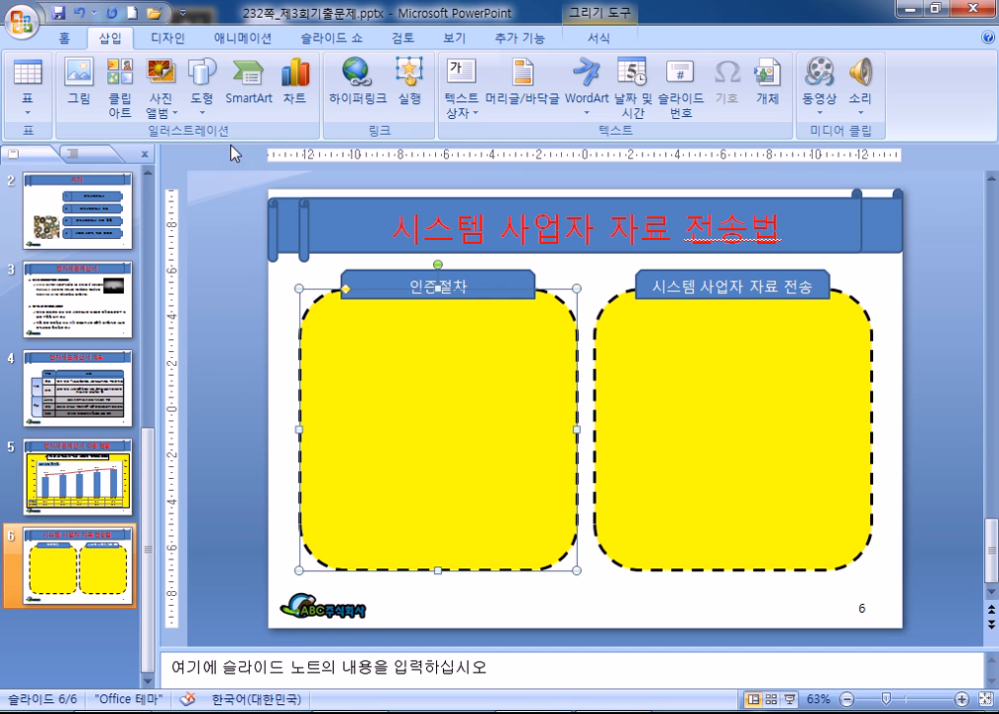
left_click(250, 85)
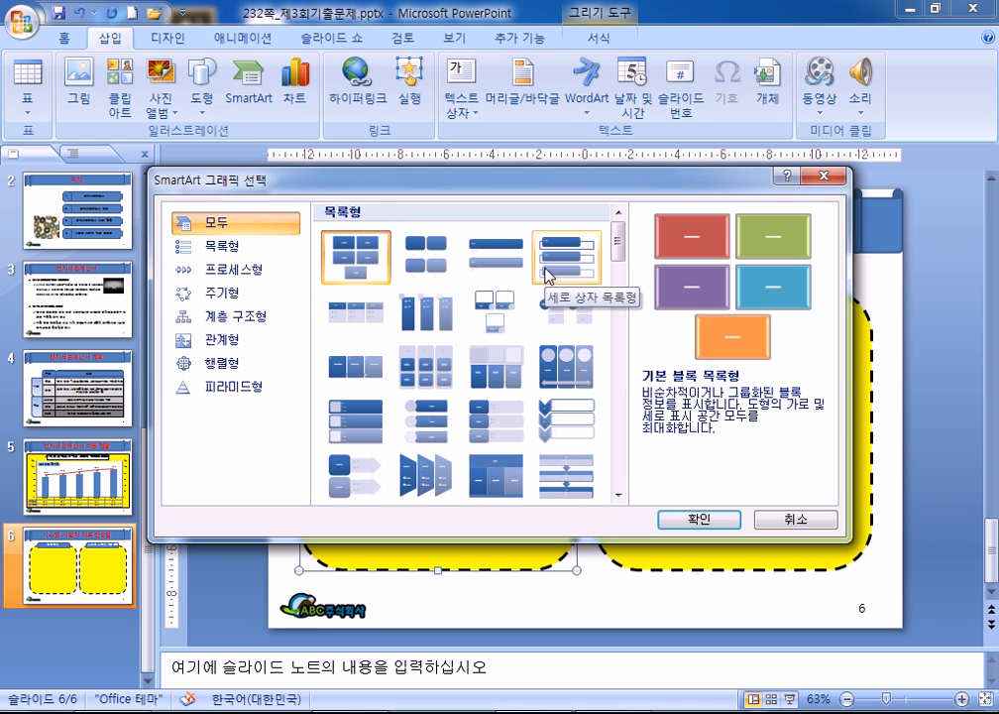
left_click(617, 495)
left_click(618, 496)
left_click(618, 495)
left_click(618, 495)
left_click(617, 496)
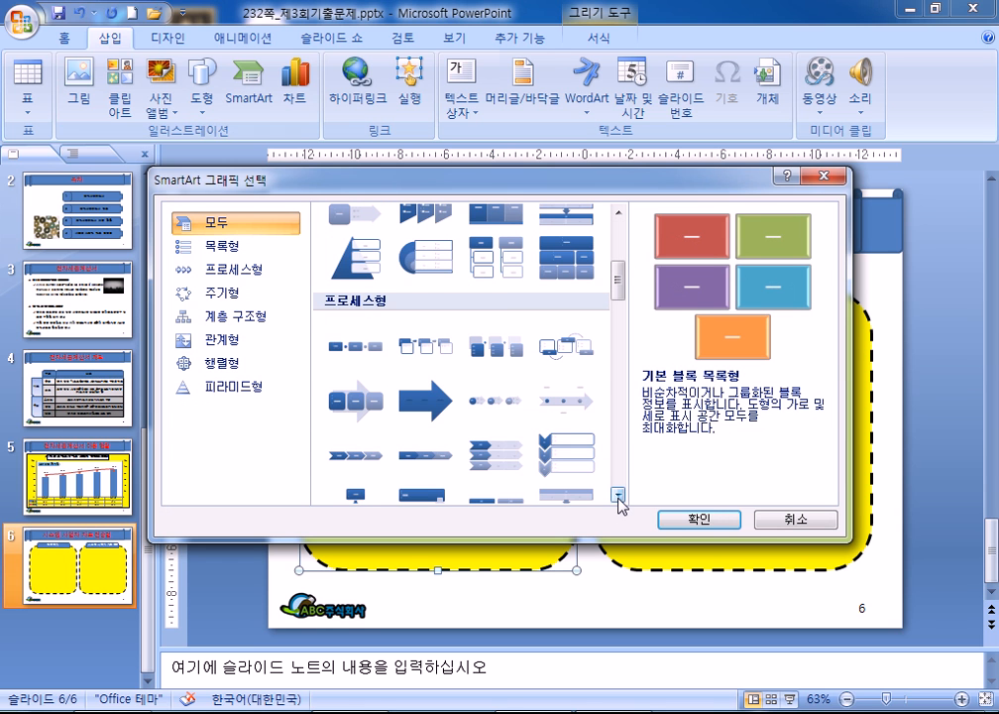
left_click(617, 496)
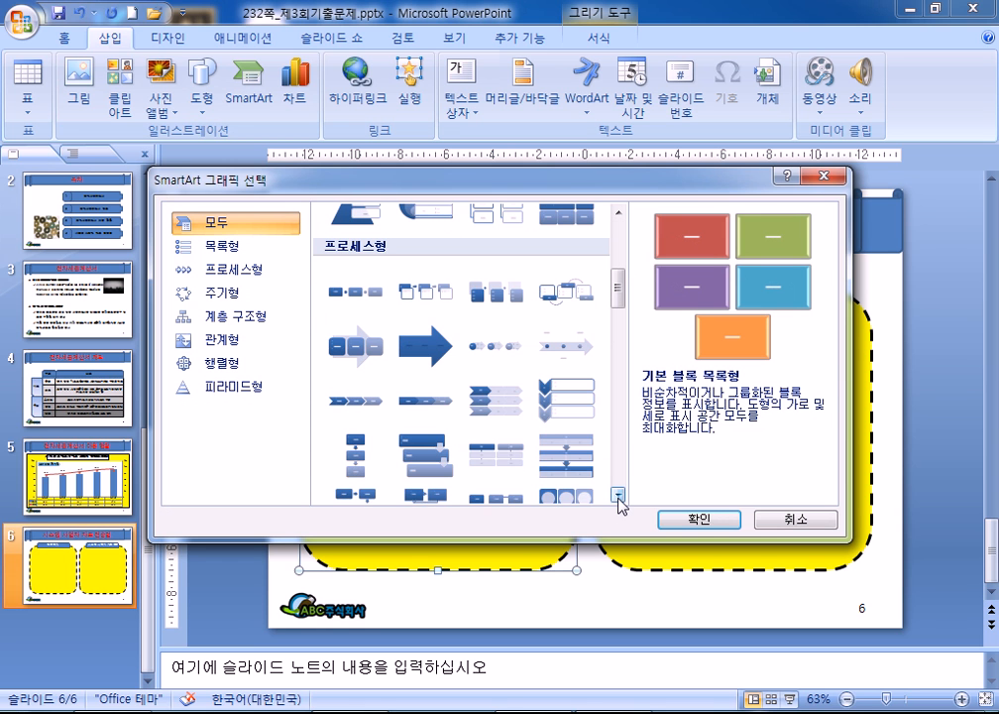
left_click(355, 453)
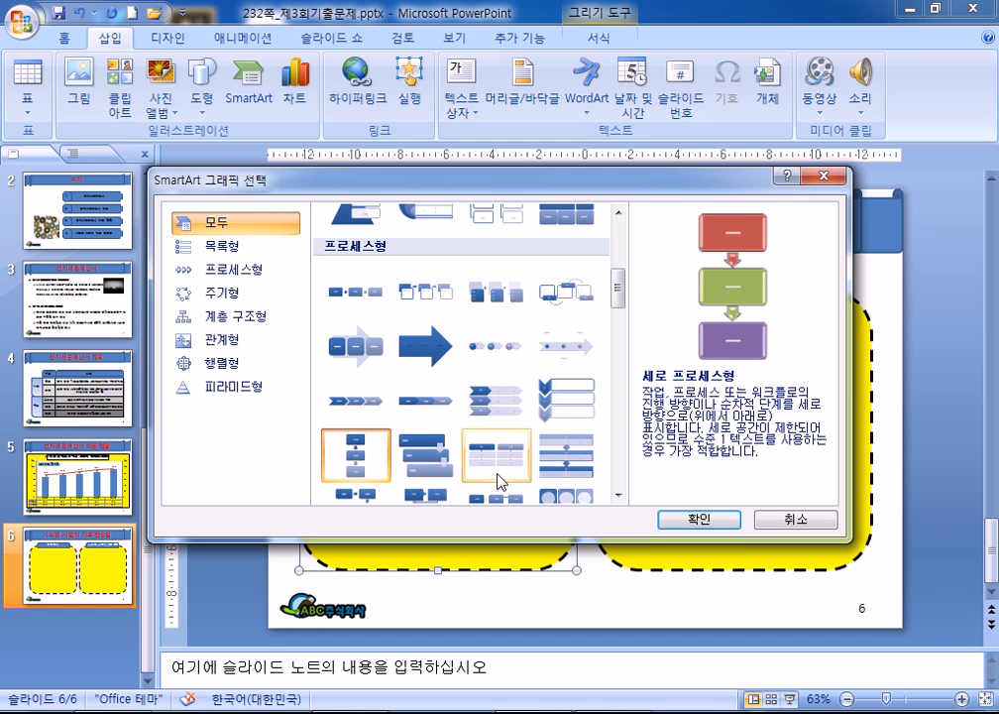
left_click(684, 519)
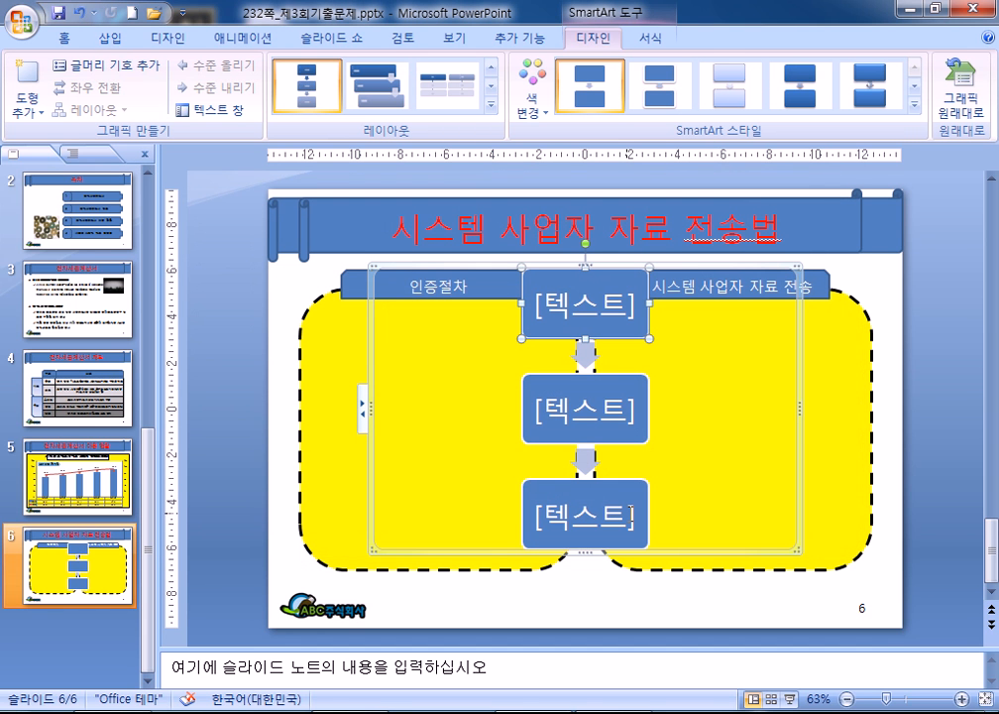
type("신청")
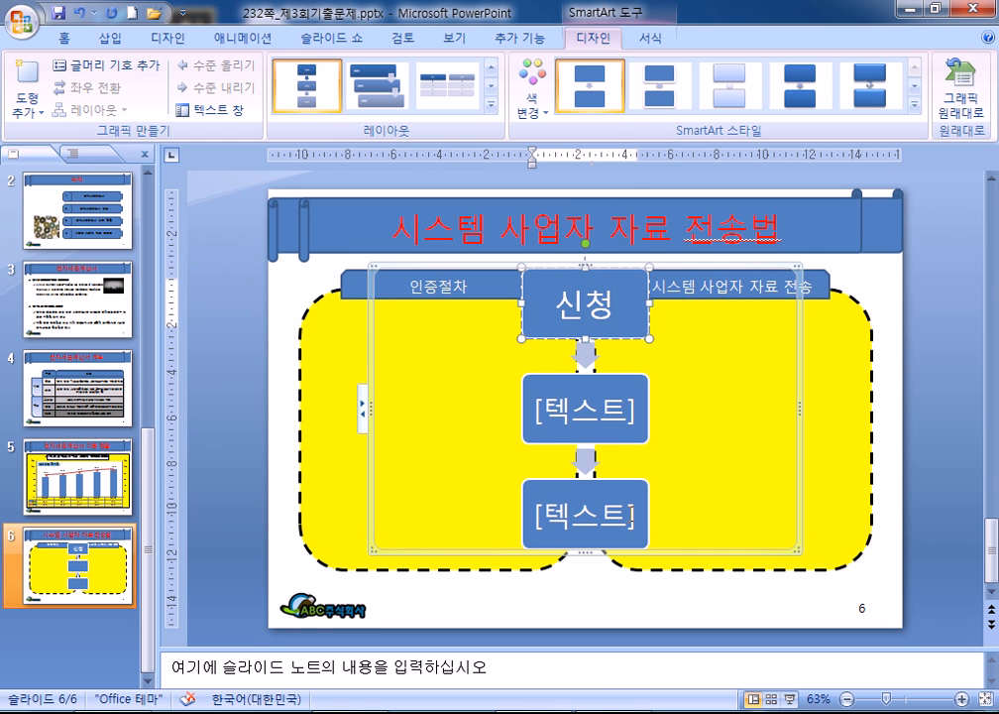
Step: Enter "접수" in the second box and "안내" in the third box of the vertical process graphic
left_click(577, 414)
type("접수")
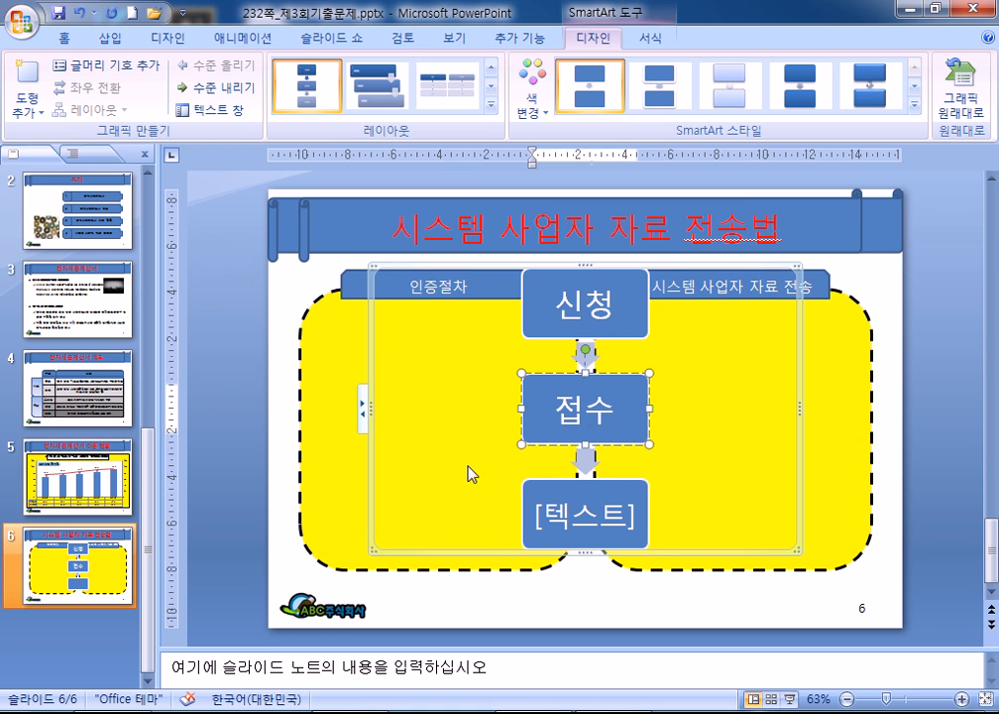
key("Escape")
key("Tab")
key("Return")
type("안내")
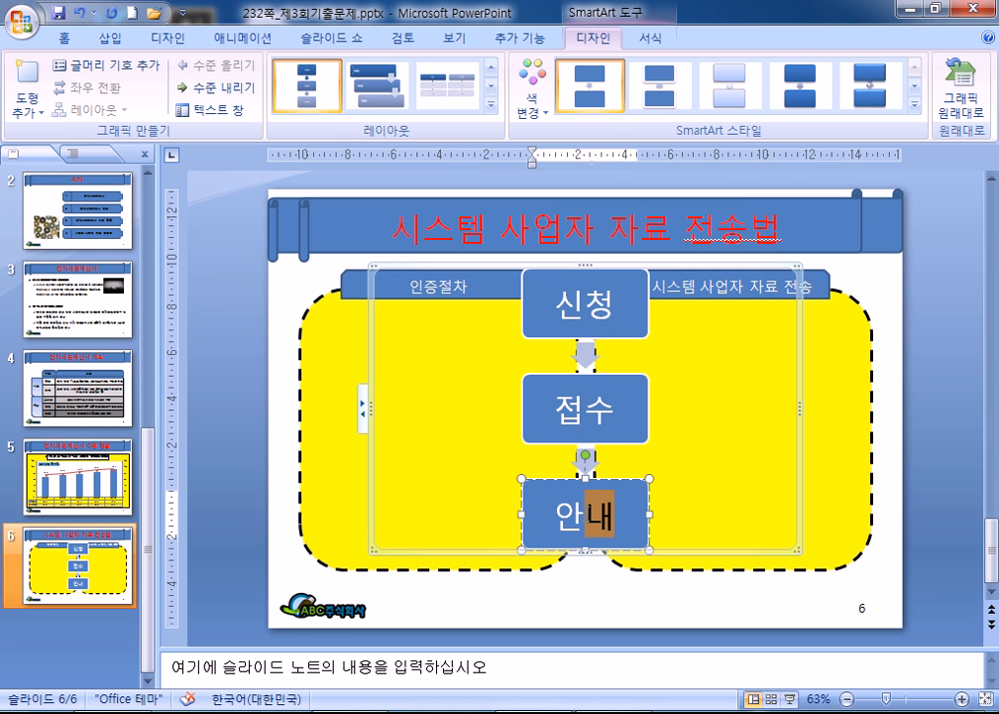
Step: Shrink the vertical process graphic and place it in the left half of the 인증절차 panel, stretching it nearly to the panel's lower edge
left_click_drag(799, 404, 543, 401)
left_click_drag(456, 265, 323, 315)
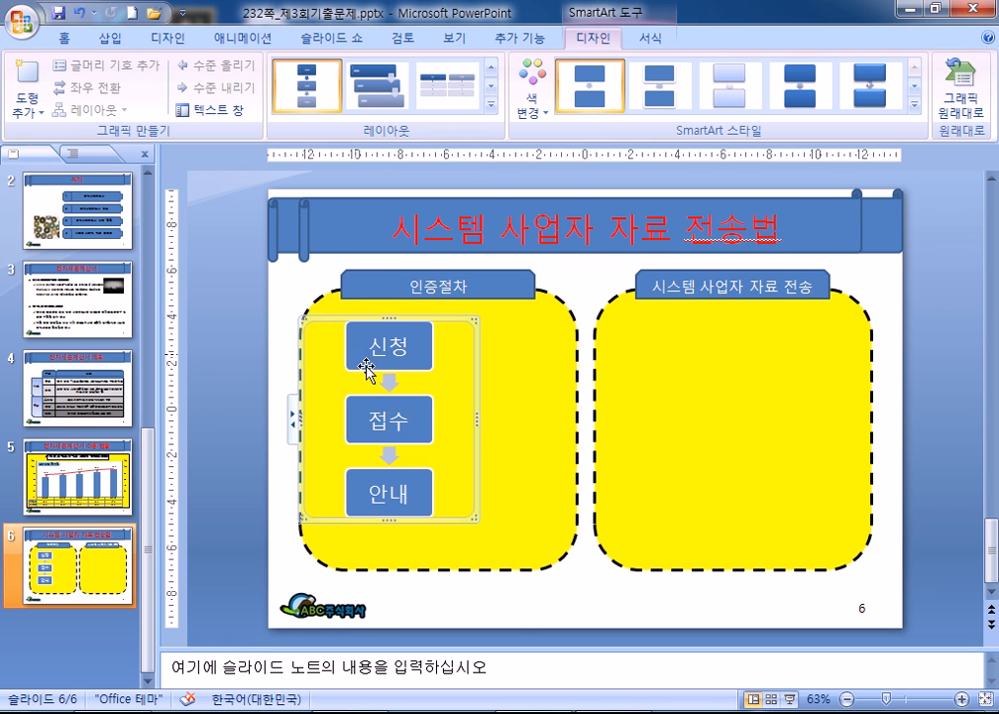
left_click_drag(472, 515, 448, 482)
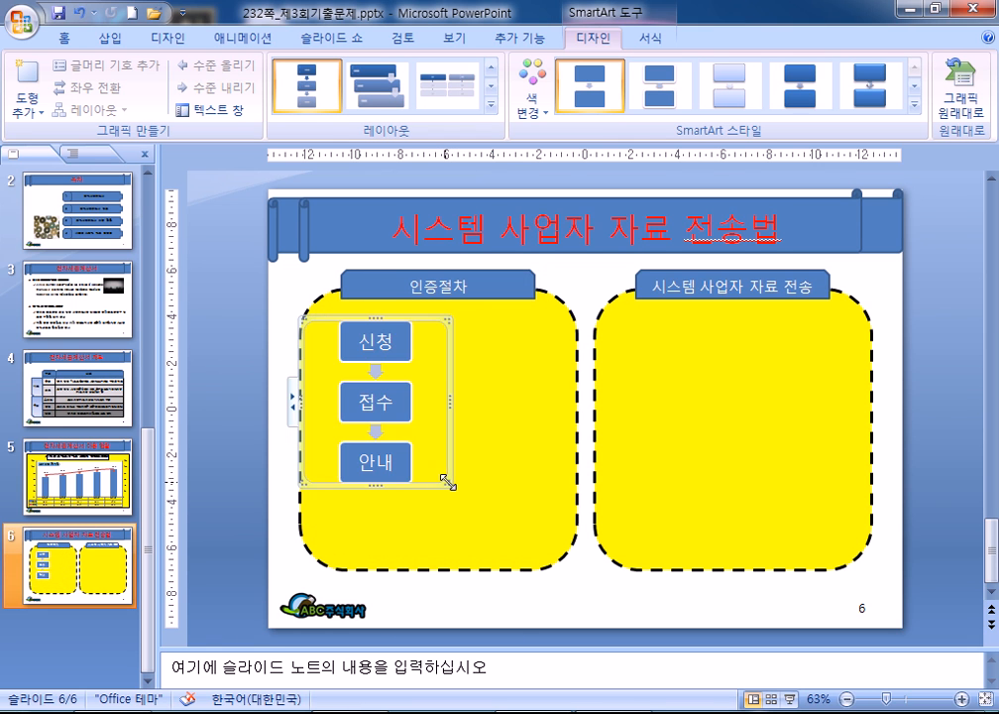
left_click_drag(371, 487, 373, 541)
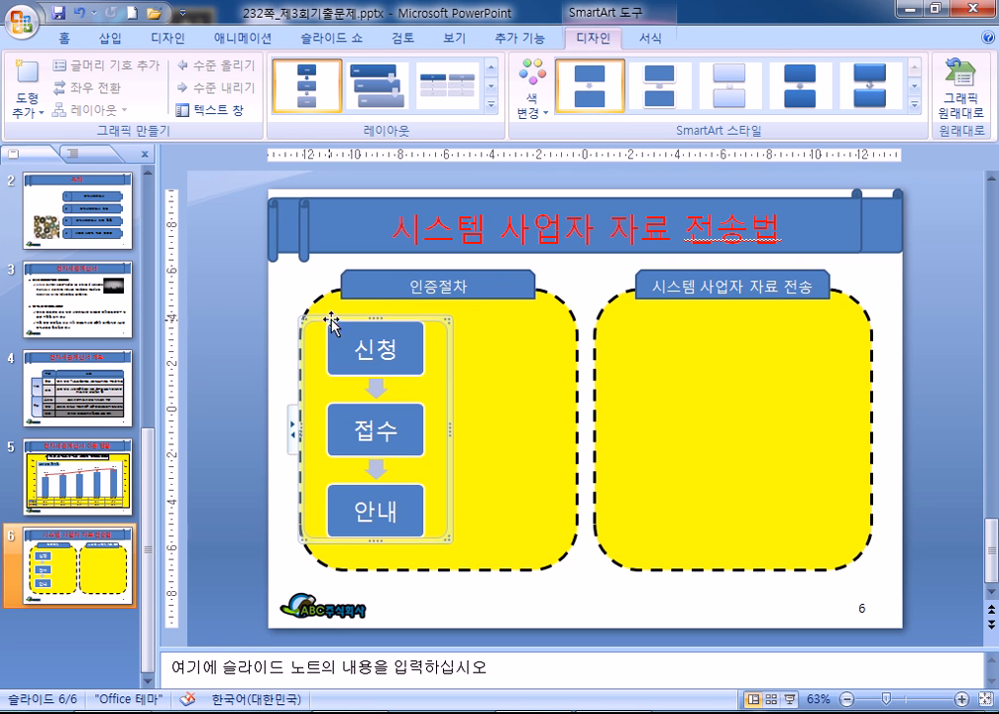
Step: Set the font of both yellow panels and their snipped heading shapes to 굴림
left_click_drag(266, 260, 910, 597)
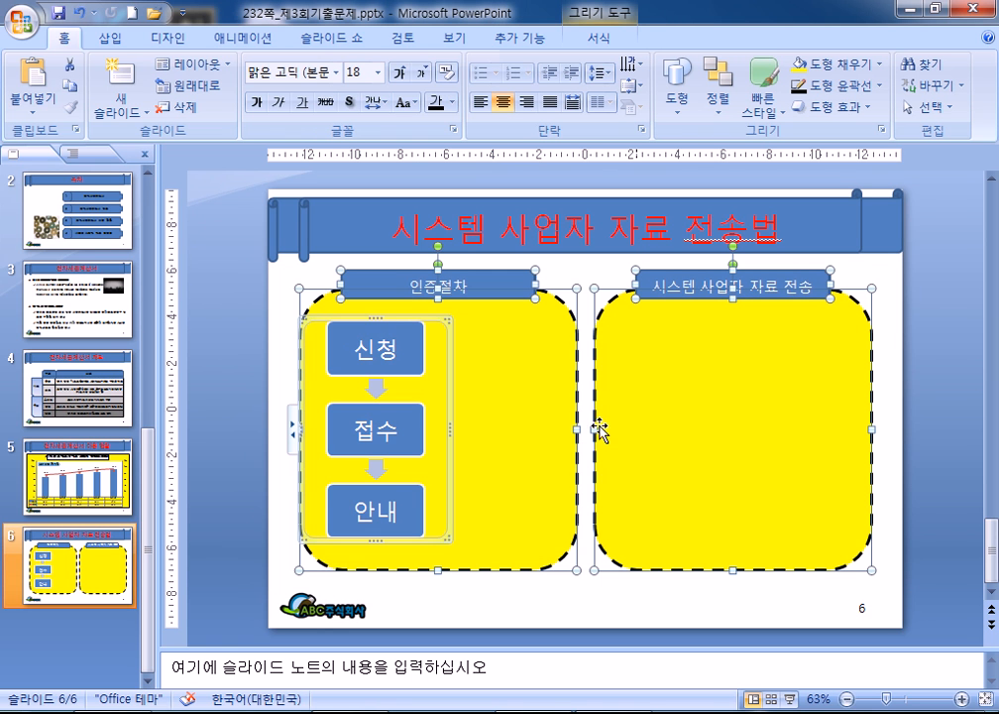
left_click(338, 73)
left_click(282, 281)
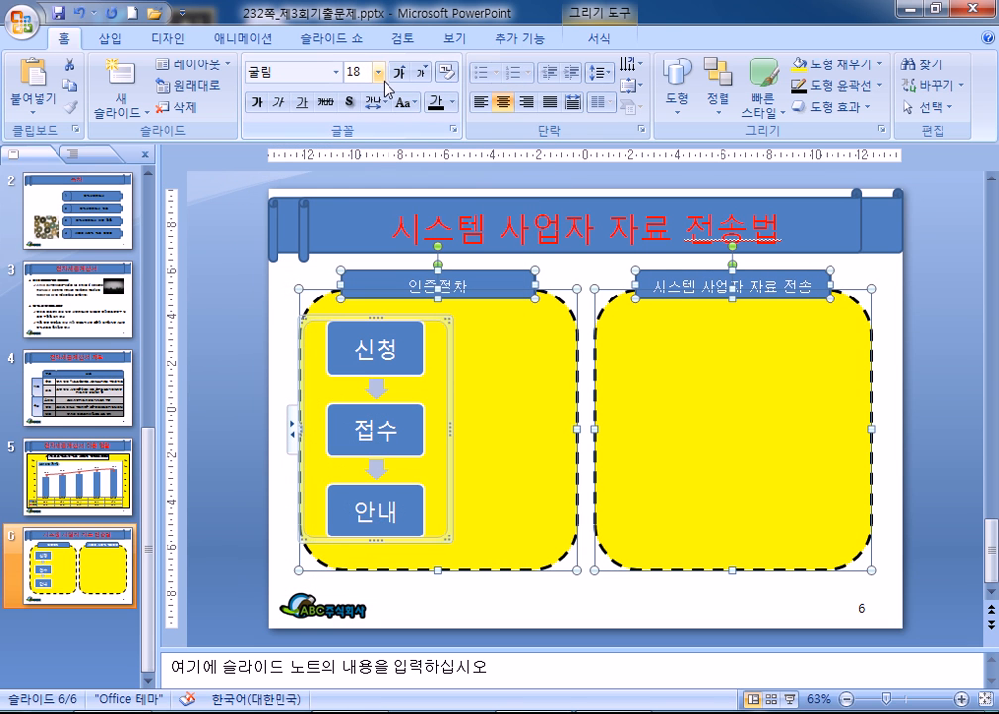
left_click(245, 381)
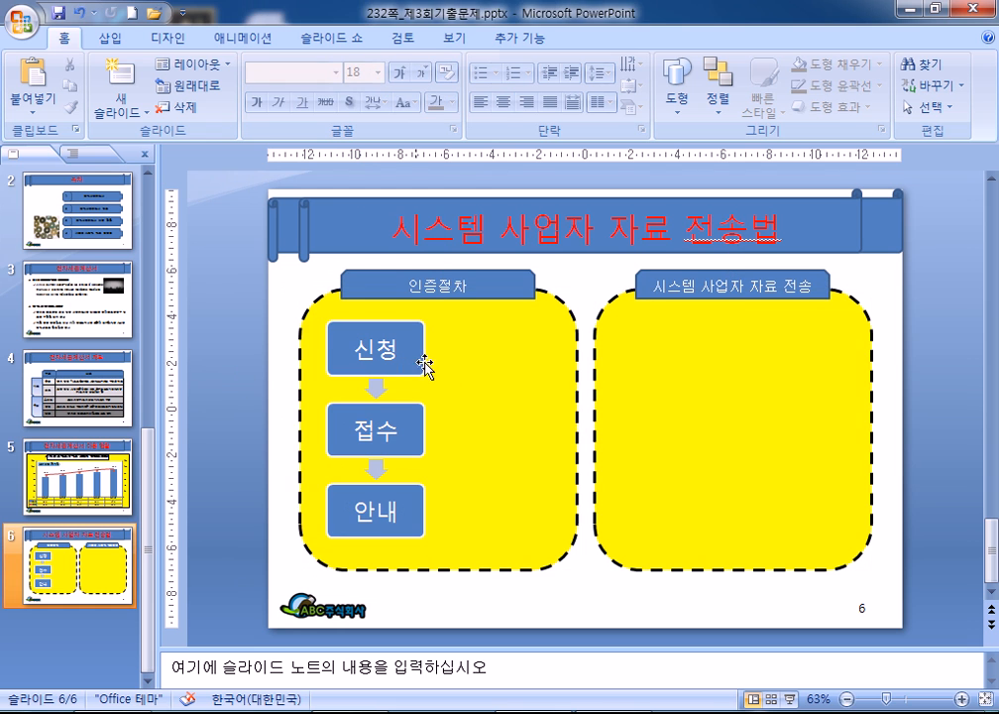
Step: Set the vertical process graphic's text to 굴림, size 18
left_click(434, 369)
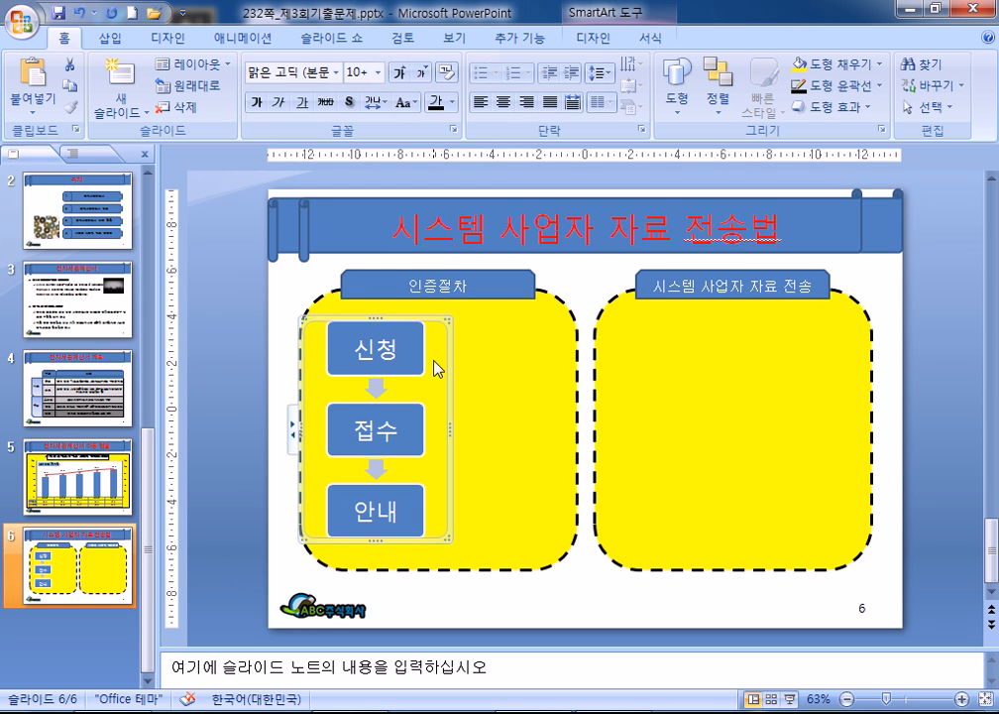
left_click(336, 73)
left_click(298, 236)
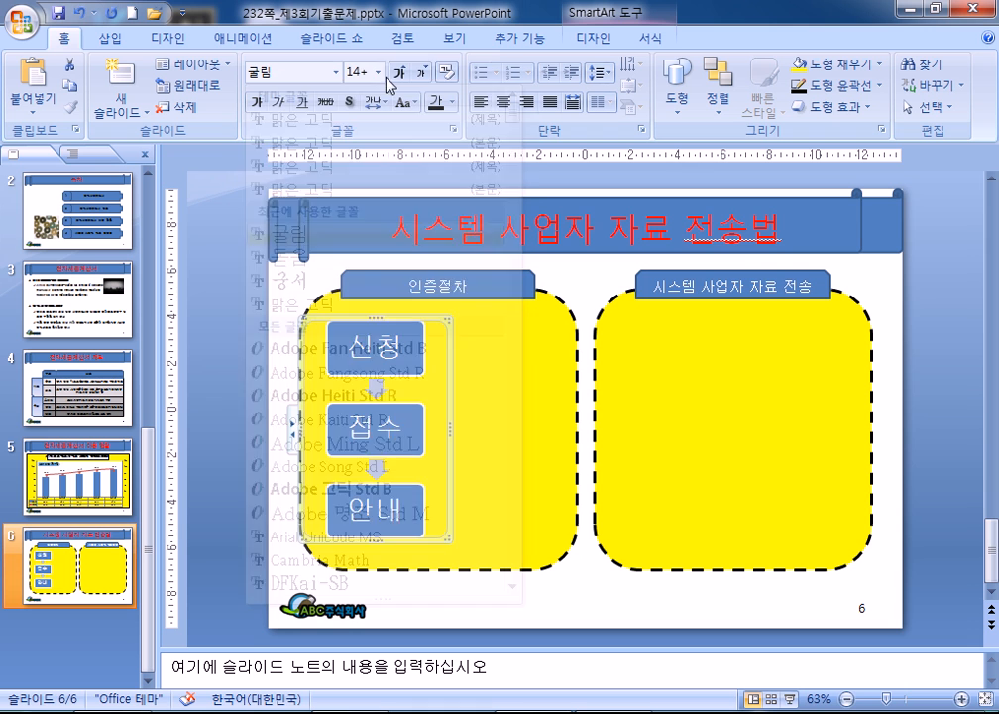
left_click(379, 72)
left_click(358, 244)
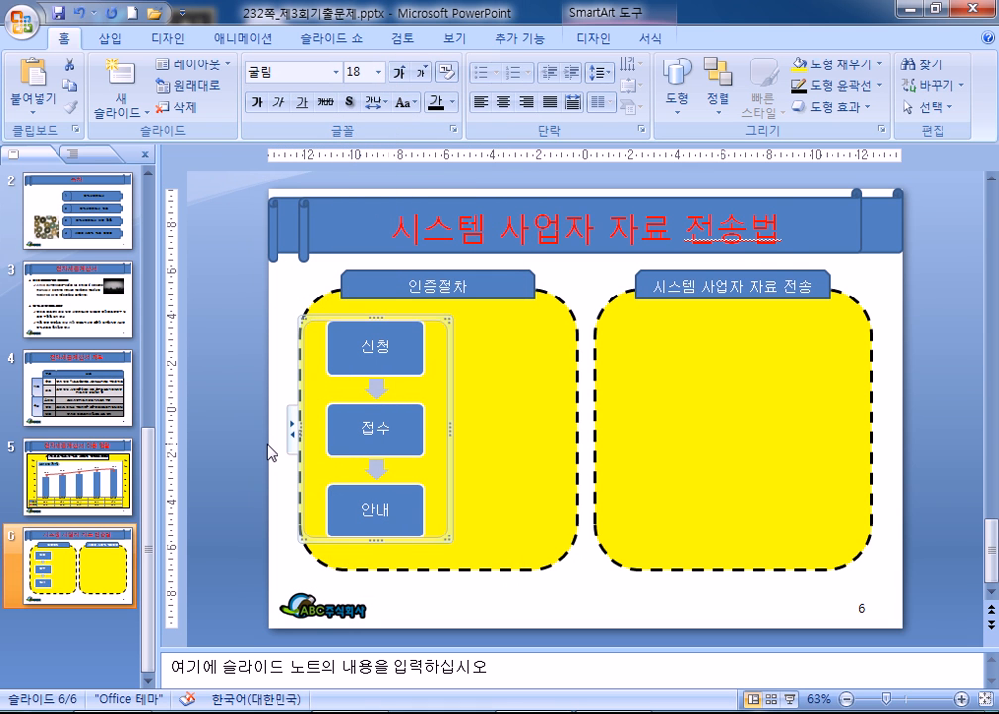
Step: Apply the 3차원 SmartArt style with angled, brick-like blocks to the vertical process graphic
left_click(650, 38)
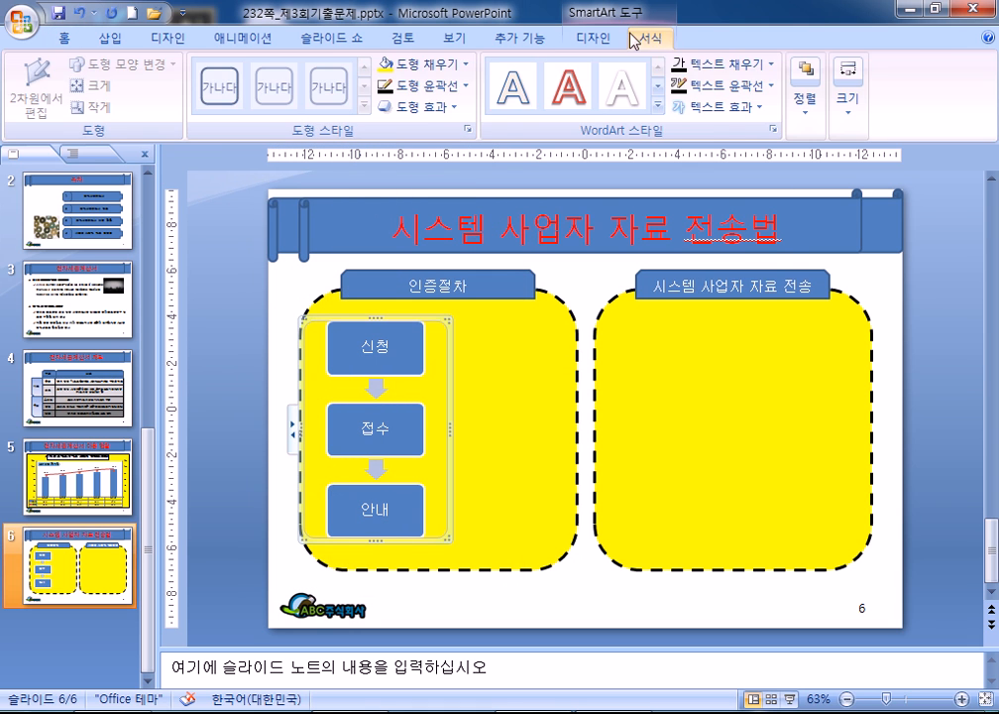
left_click(593, 38)
left_click(913, 103)
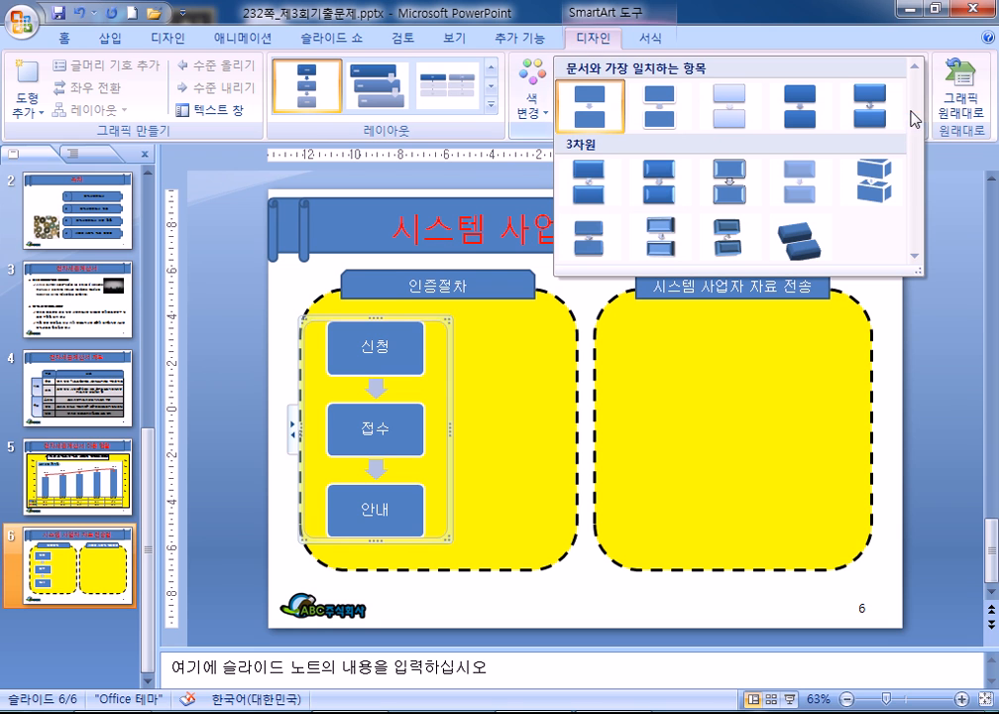
left_click(874, 191)
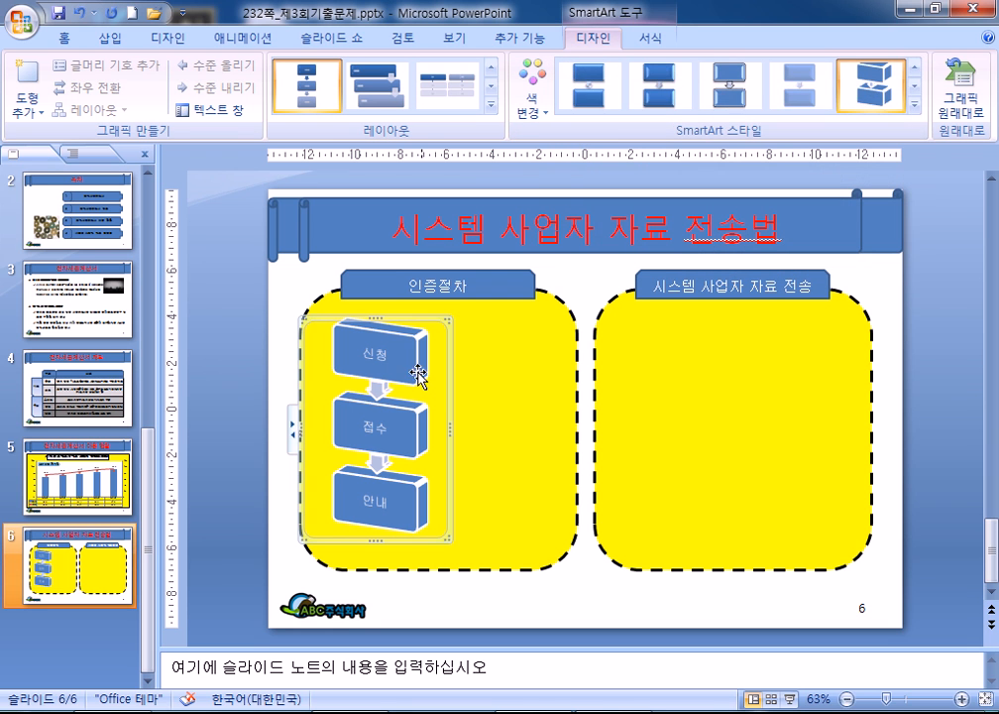
left_click(255, 428)
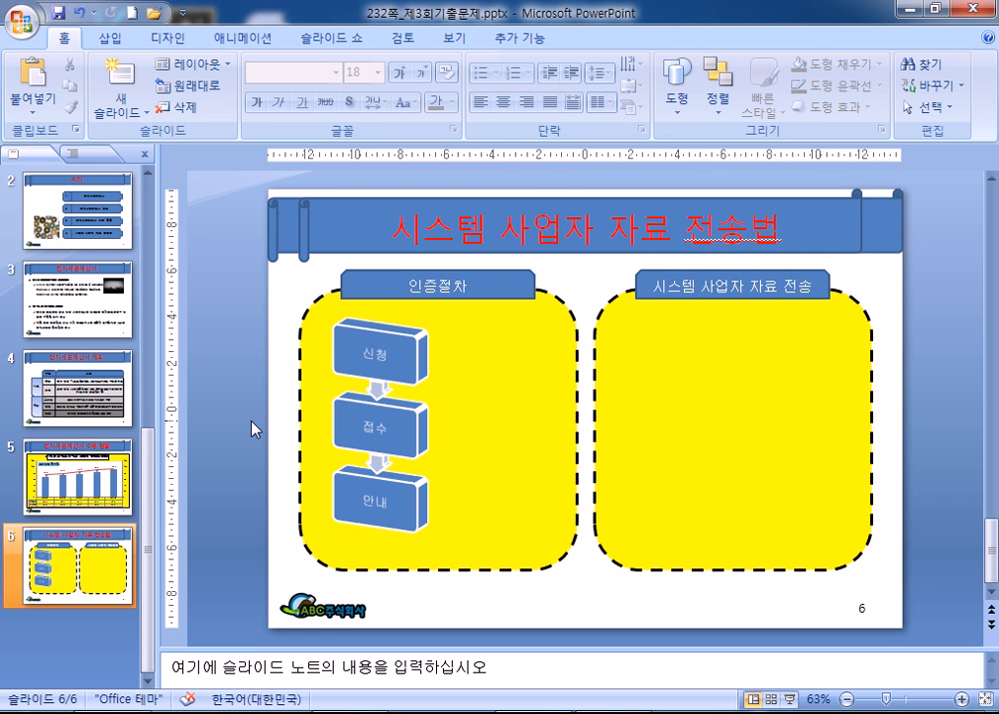
Step: Narrow the vertical process graphic's frame slightly from its right edge
left_click(335, 421)
left_click_drag(447, 428, 442, 428)
left_click(65, 42)
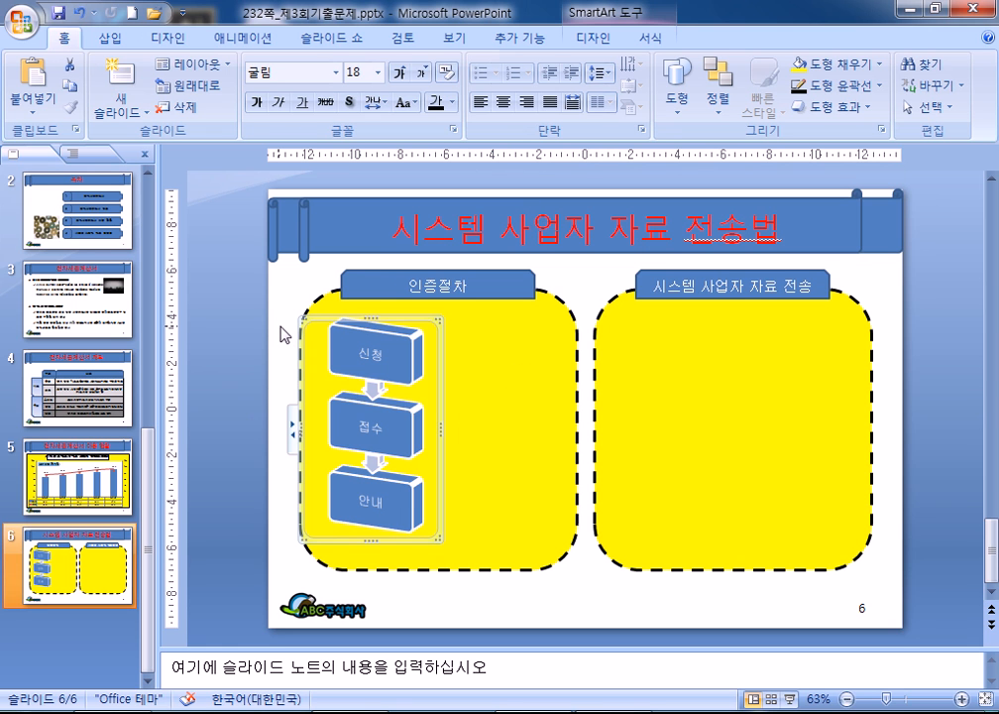
left_click(230, 286)
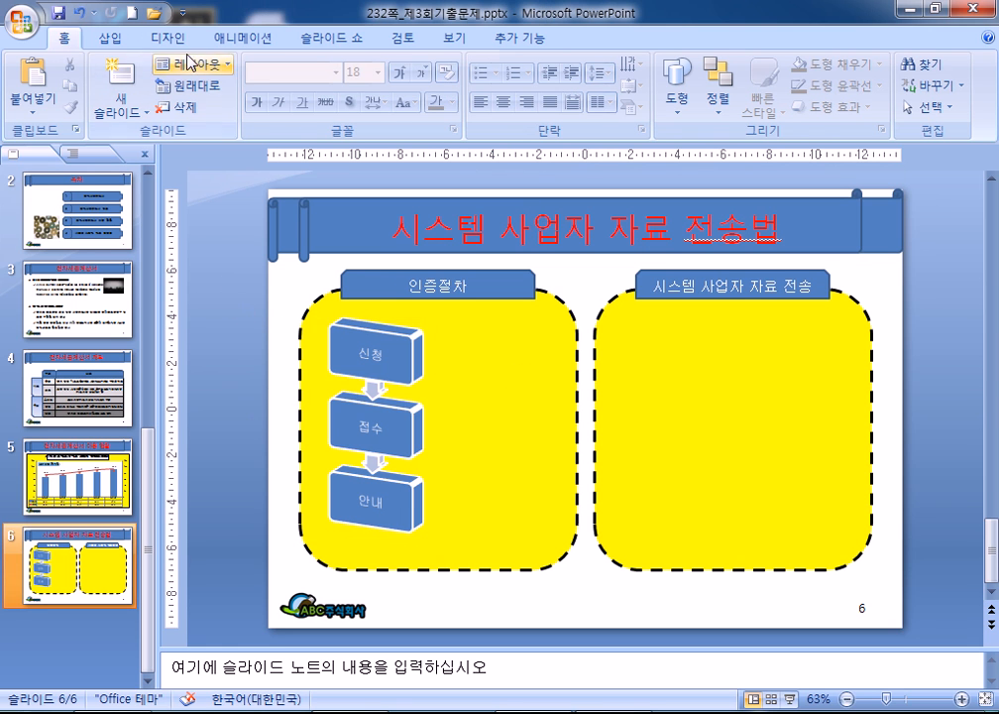
Step: Insert a funnel SmartArt graphic on the slide
left_click(109, 38)
left_click(250, 89)
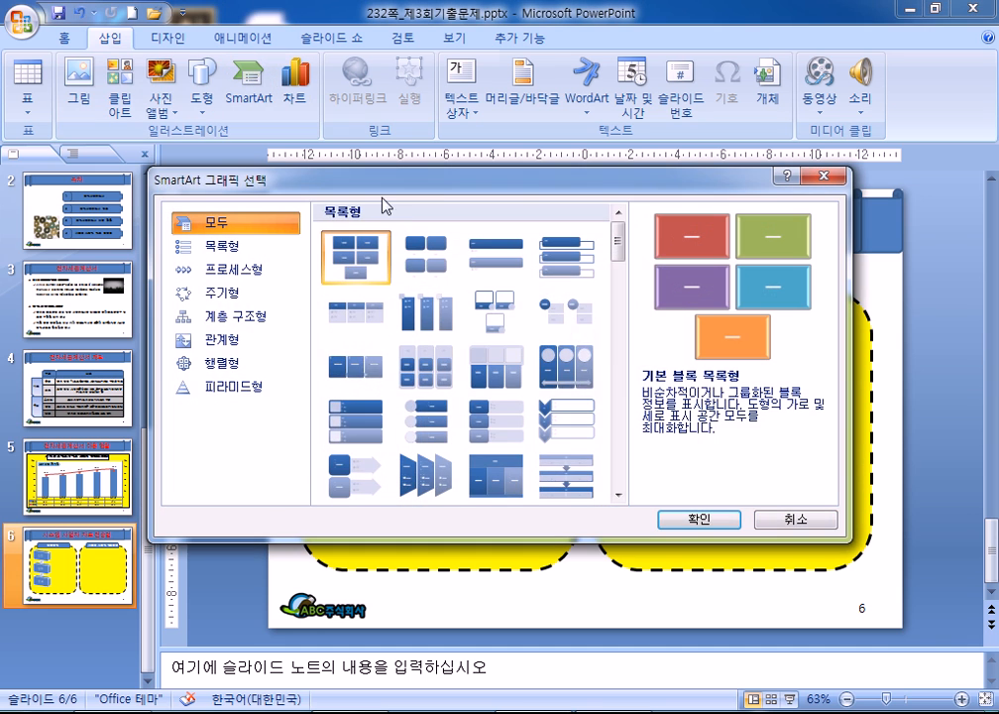
left_click(618, 496)
left_click(618, 496)
left_click(618, 497)
left_click(619, 497)
left_click(618, 496)
left_click(618, 496)
left_click(619, 496)
left_click(619, 496)
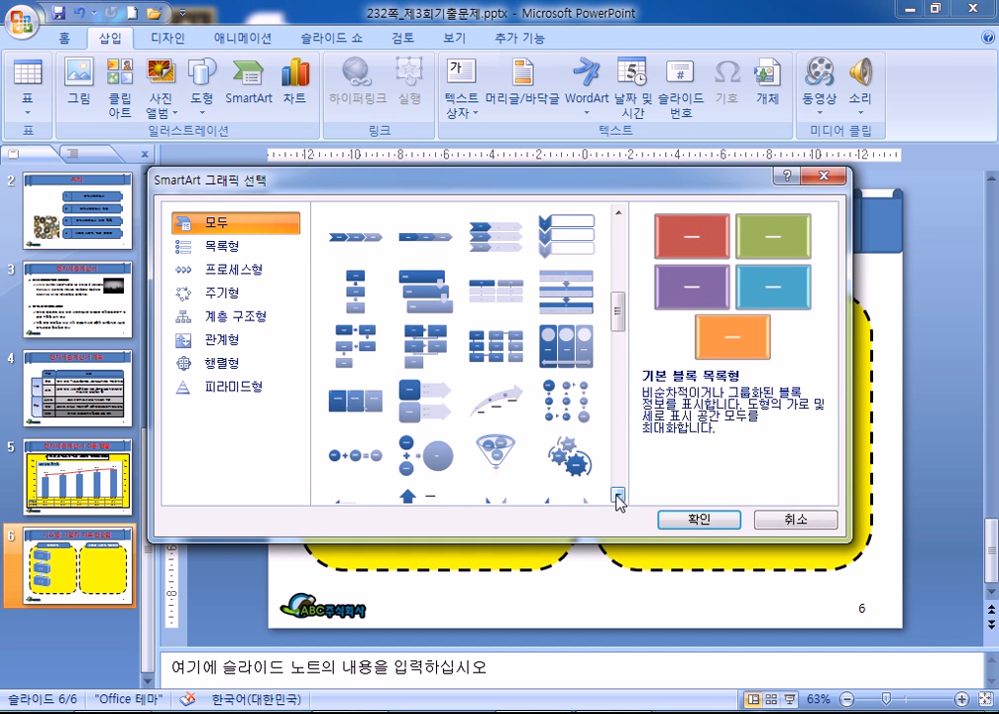
left_click(492, 454)
left_click(692, 521)
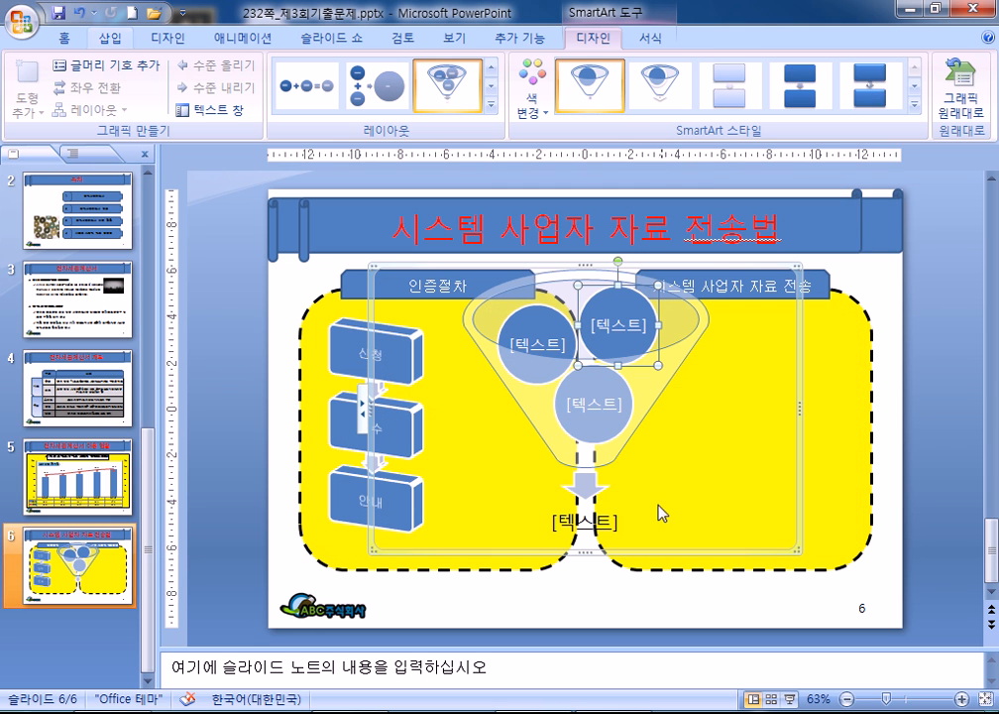
Step: Delete two of the funnel's three circles and center the remaining circle in the funnel
left_click(614, 332)
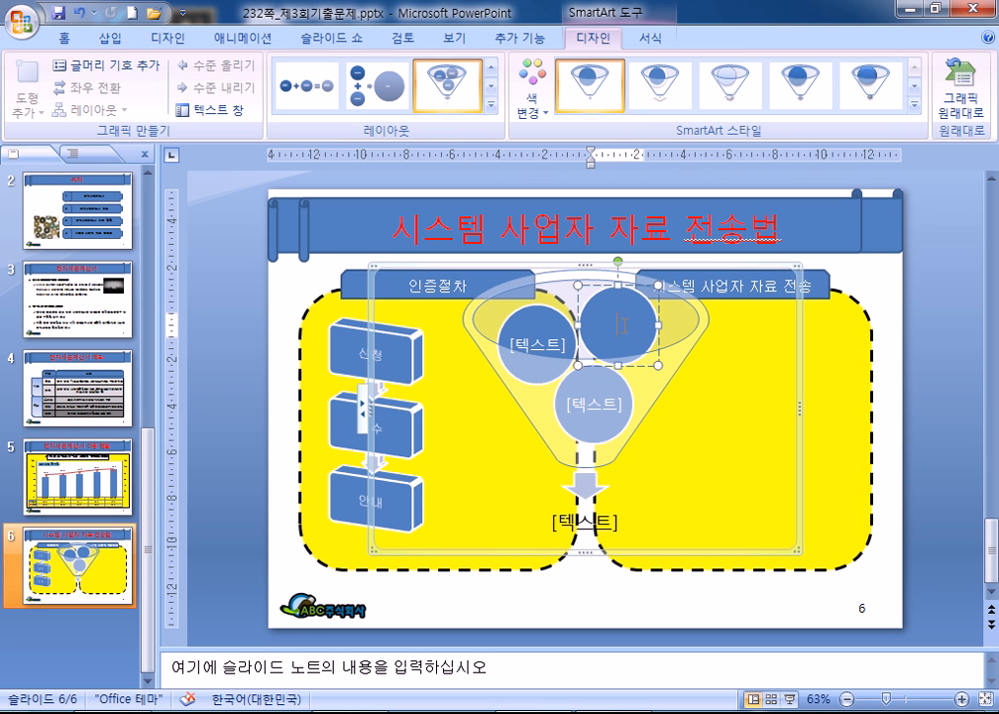
left_click(579, 314)
key("Delete")
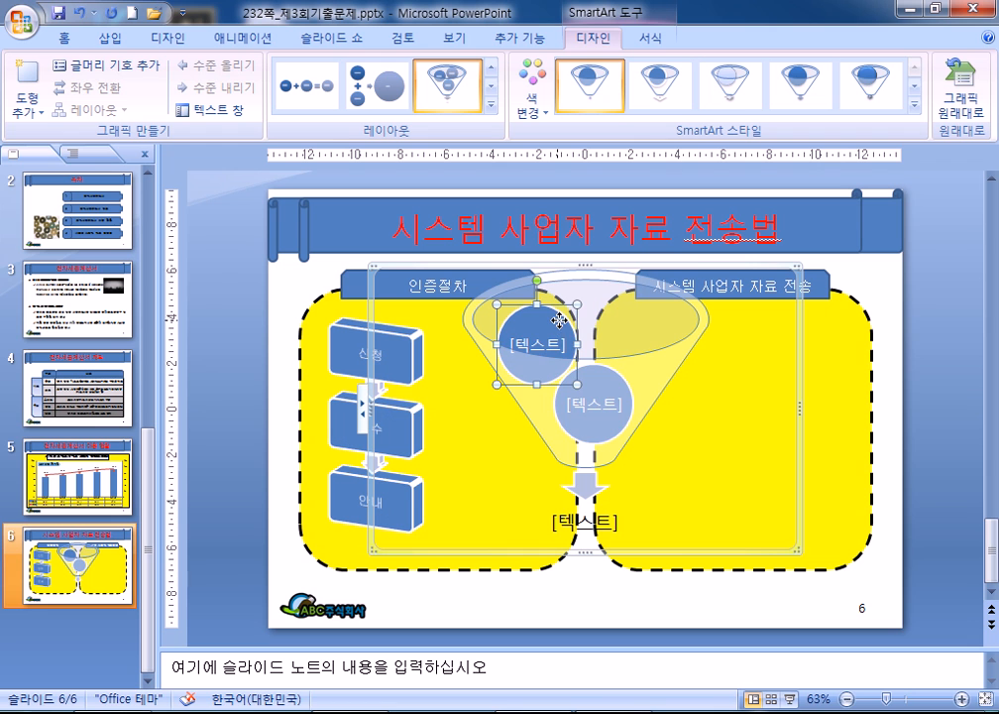
key("Delete")
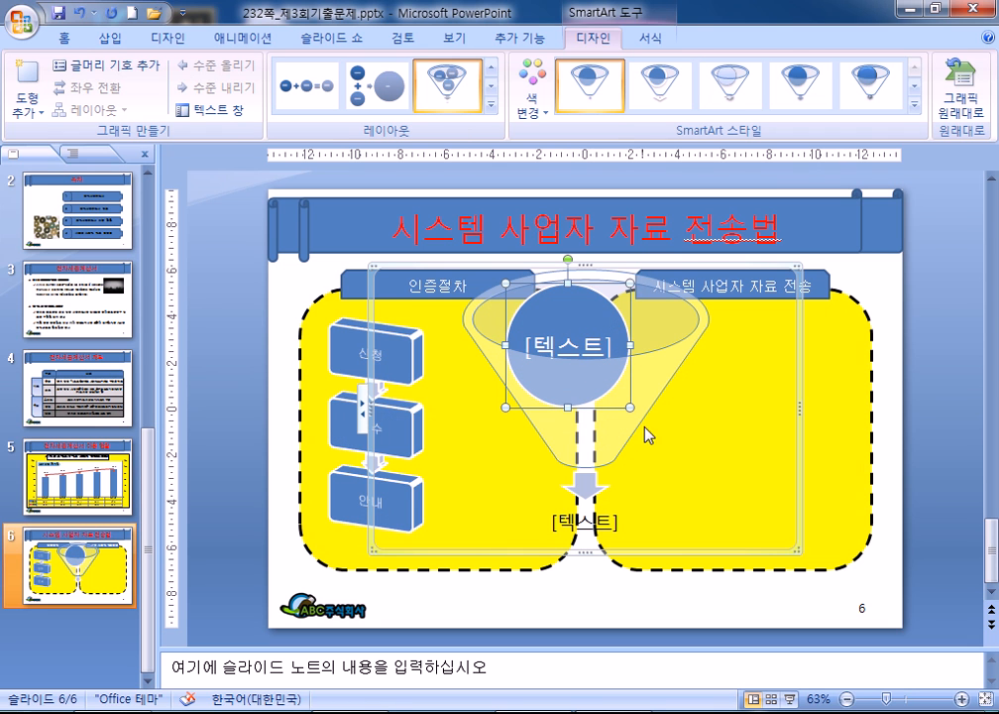
left_click_drag(591, 287, 605, 288)
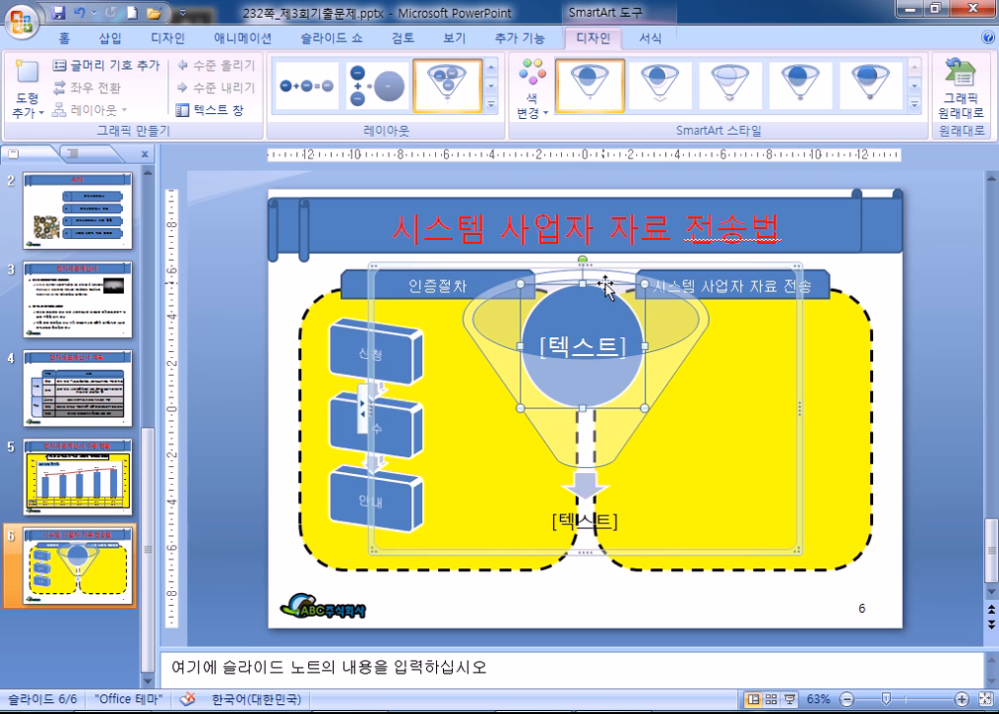
Step: Enter "인증 테스트" on two lines in the funnel's circle and "심사" below its arrow
type("인증")
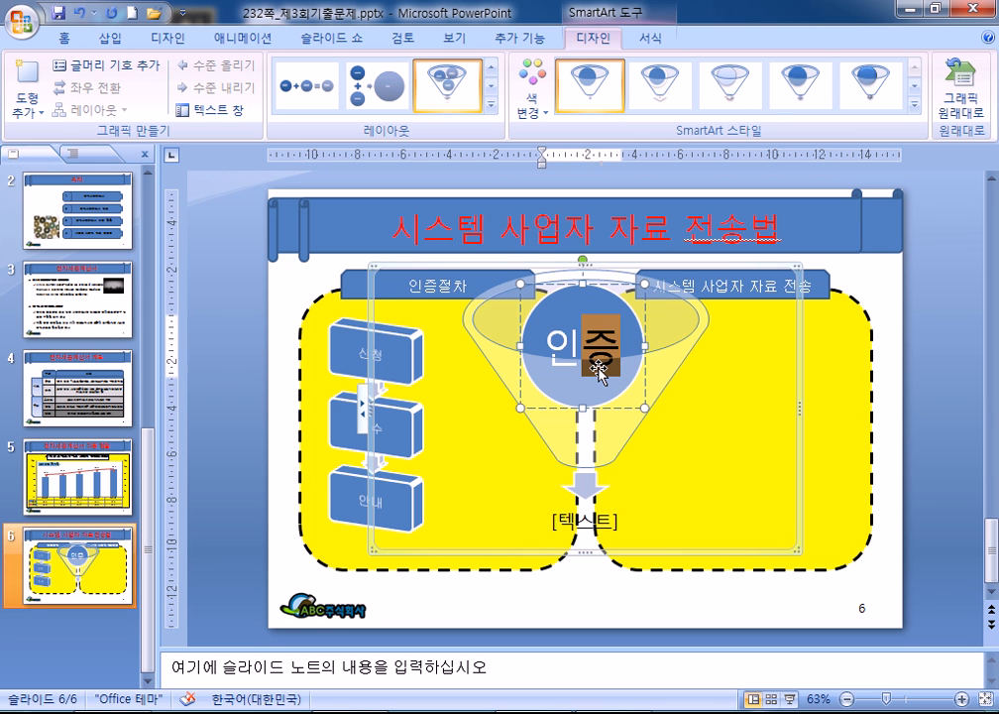
type("테스트")
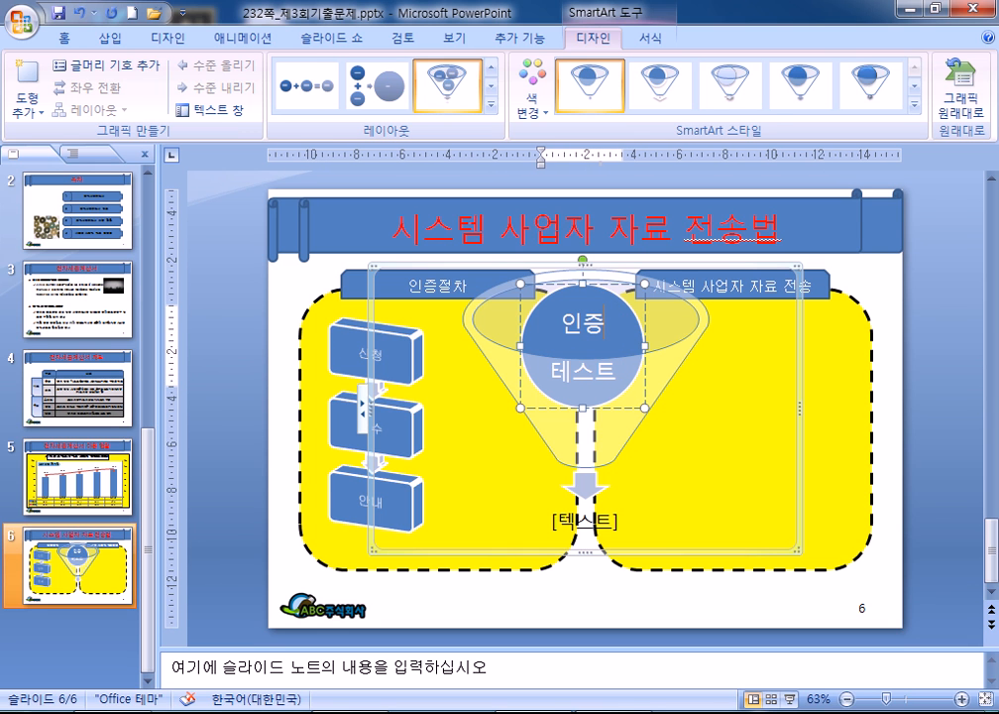
key("shift+Return")
key("Delete")
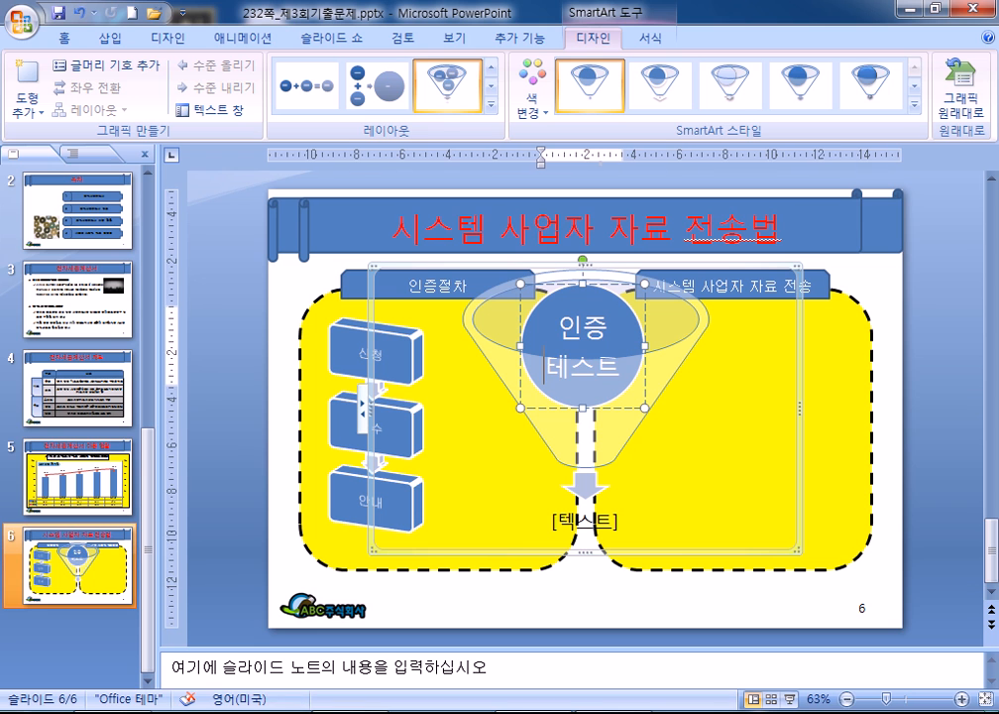
left_click(588, 535)
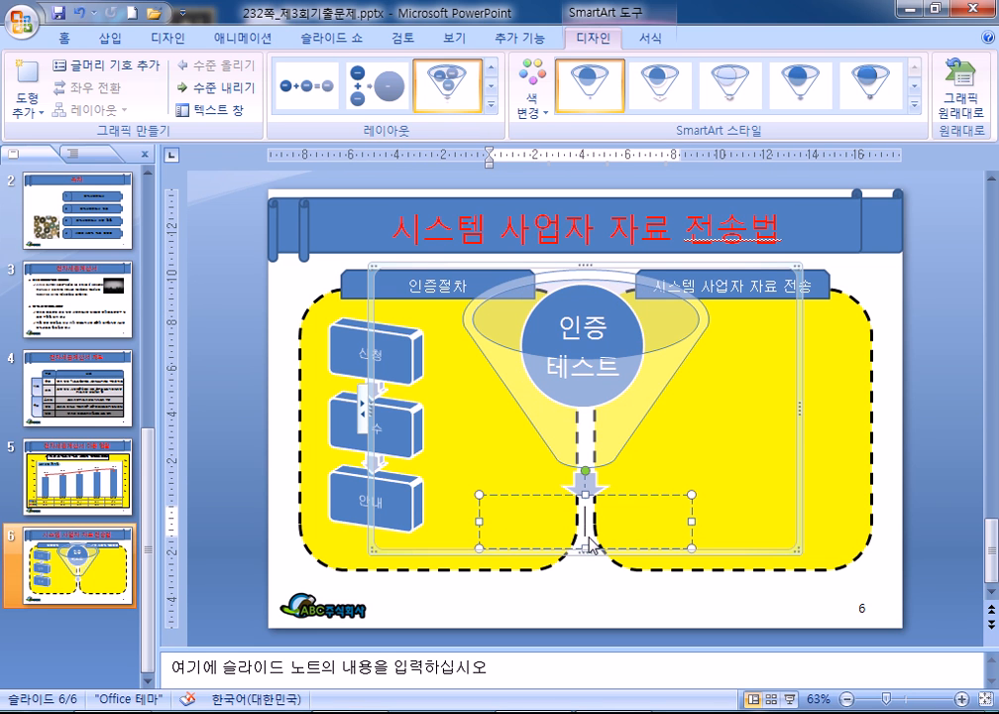
type("신시")
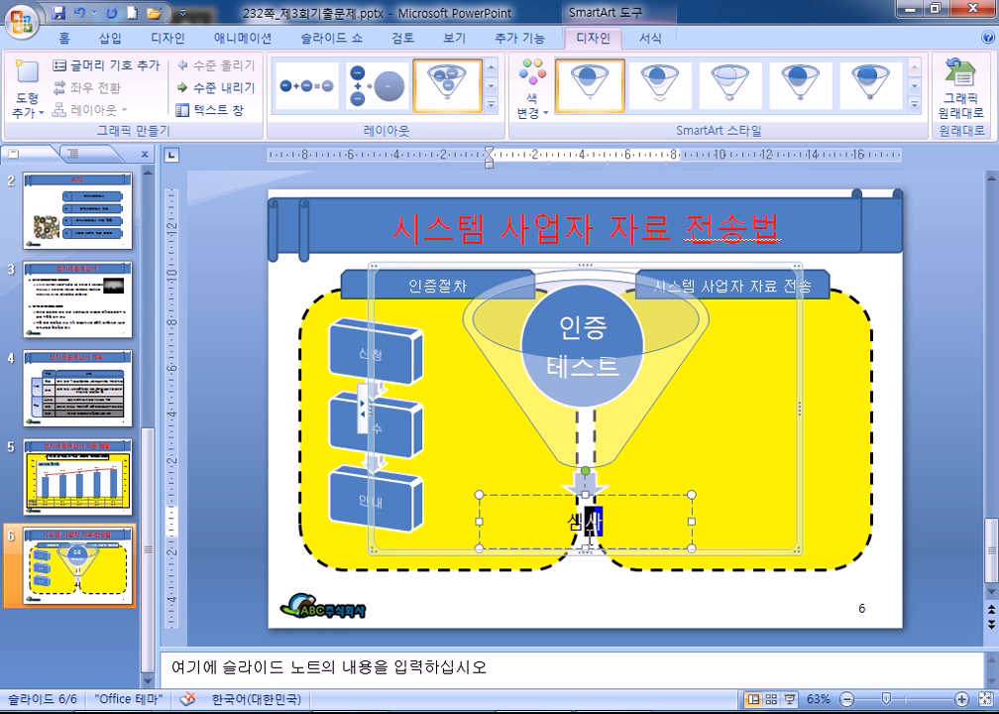
Step: Shrink the funnel graphic into the right half of the 인증절차 panel and apply the 3차원 style with black outlines
left_click_drag(372, 268, 552, 494)
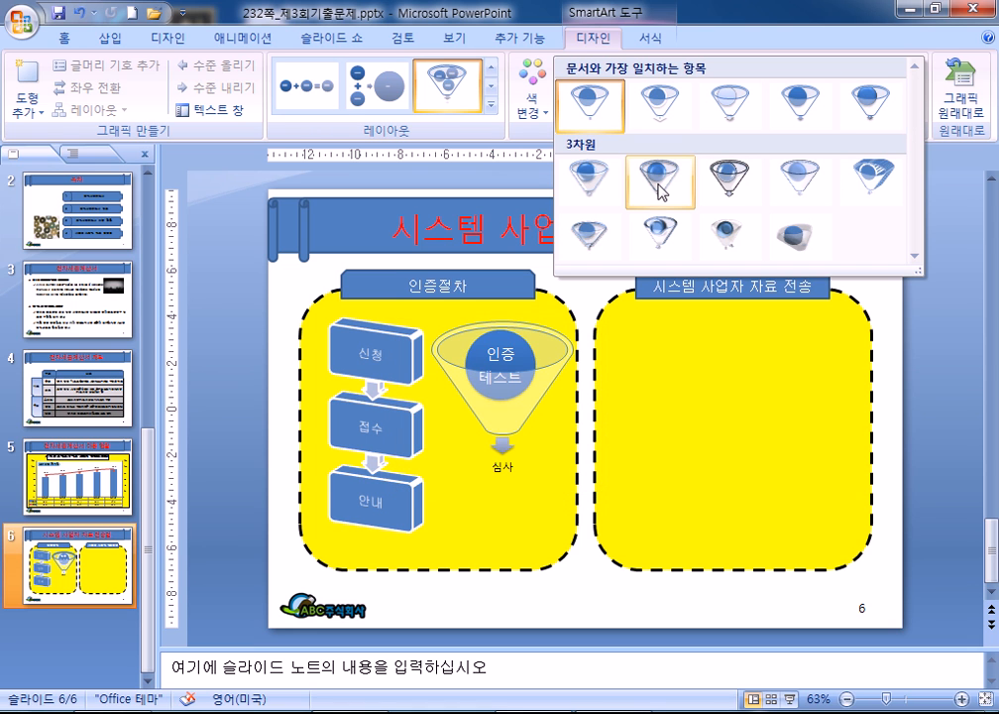
left_click(744, 182)
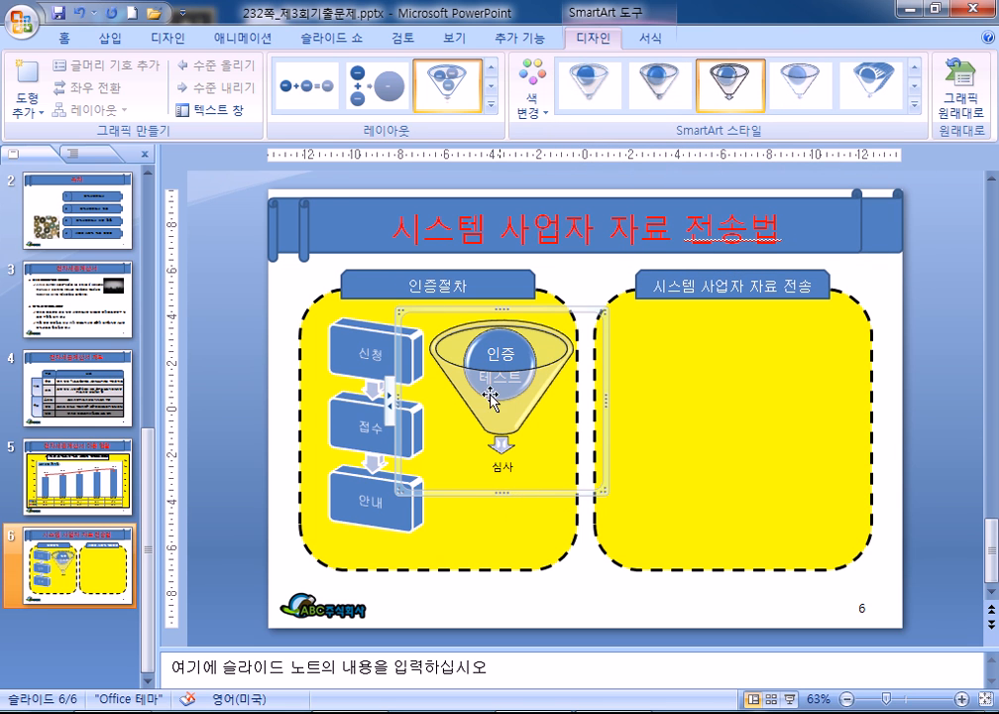
Step: Set the funnel graphic's text to 굴림, size 18
left_click(67, 39)
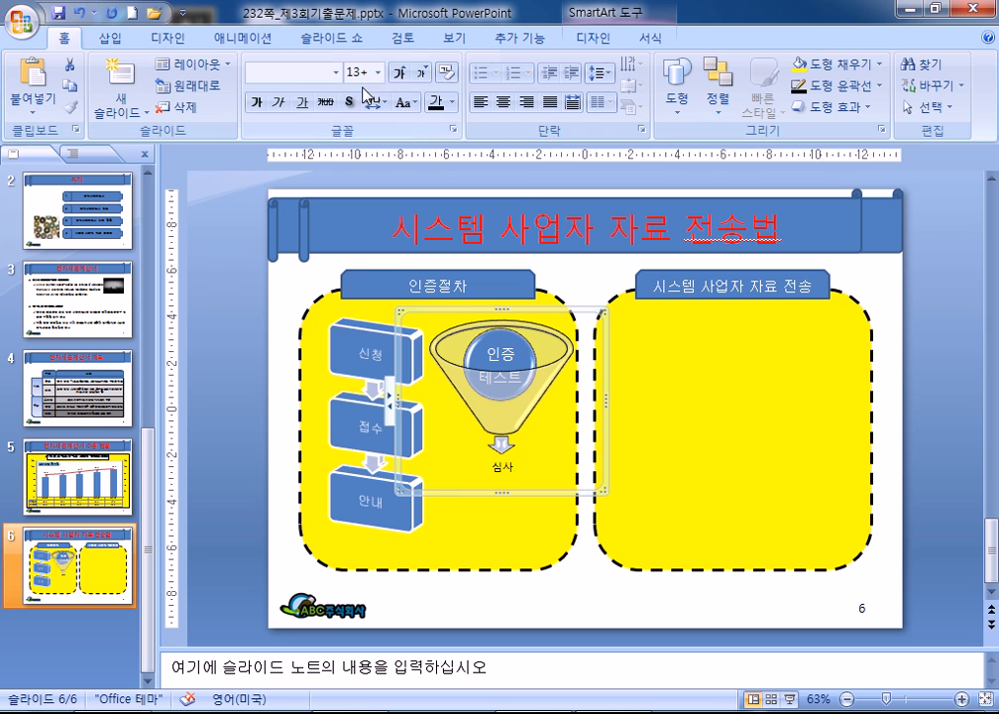
left_click(336, 72)
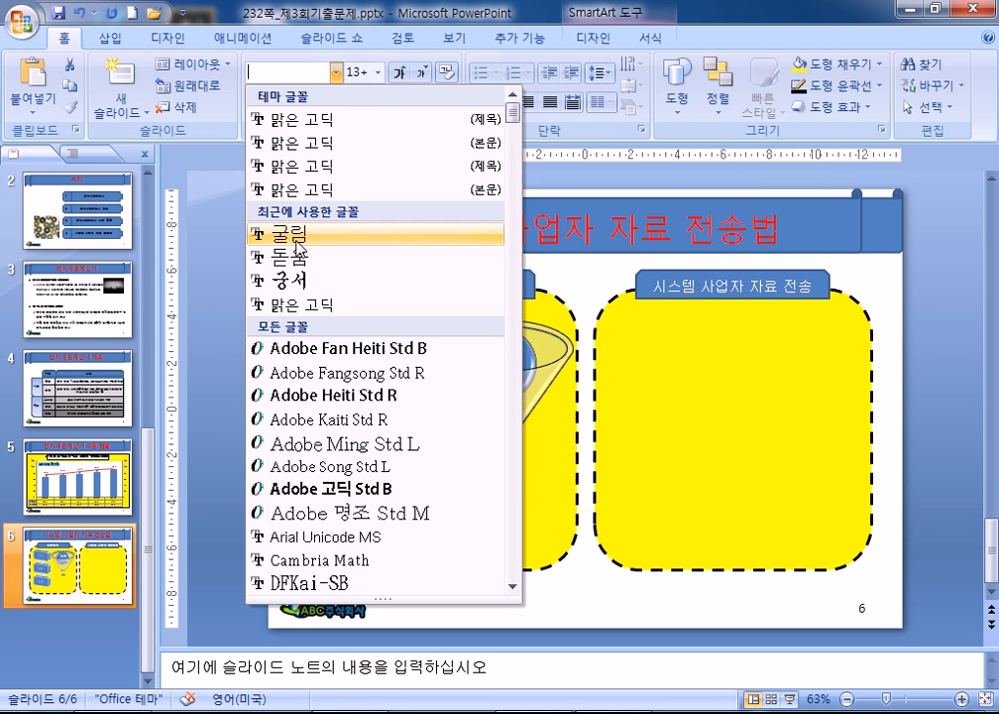
left_click(297, 242)
left_click(379, 73)
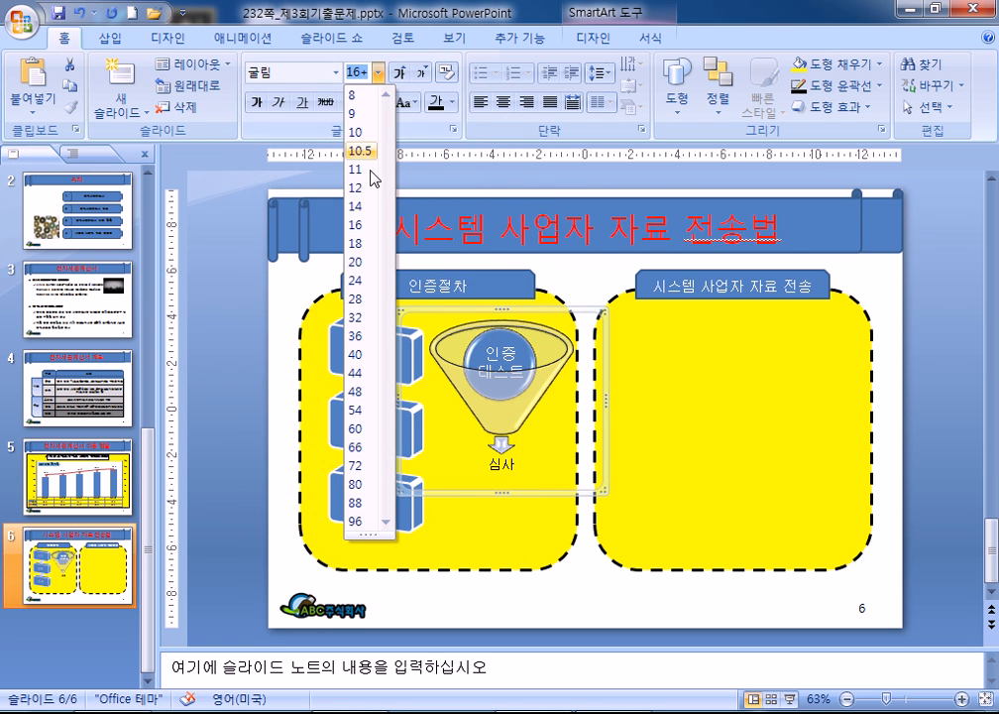
left_click(360, 244)
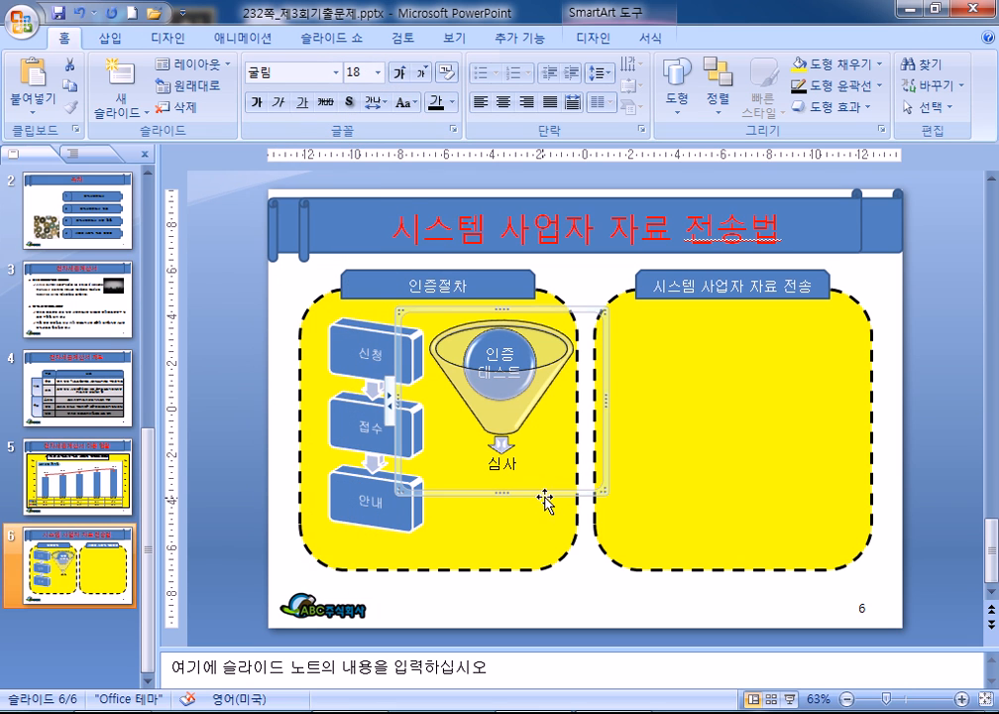
Step: Shift the 신청-접수-안내 graphic slightly left and the funnel graphic slightly left and up to space them evenly in the 인증절차 panel
key("Left")
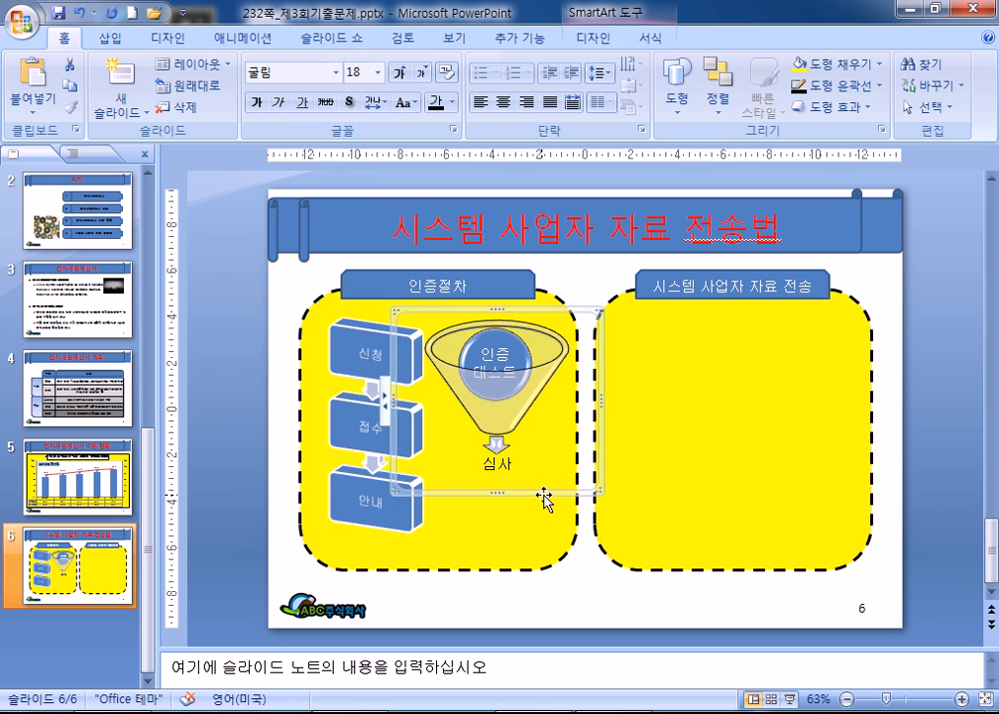
left_click(334, 409)
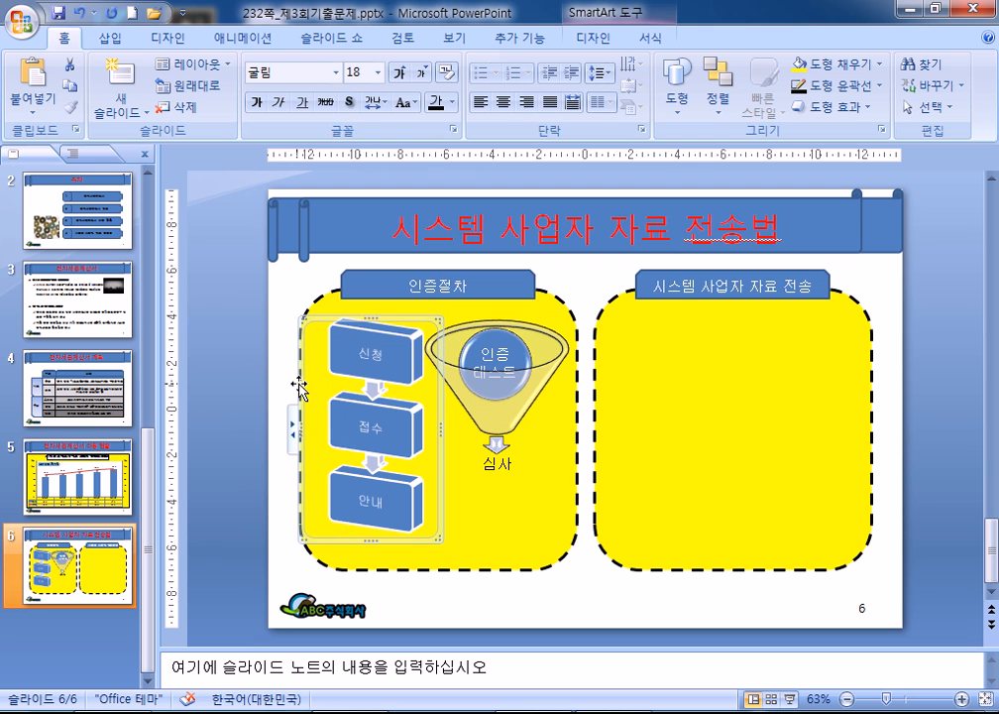
left_click(296, 384)
left_click(475, 519)
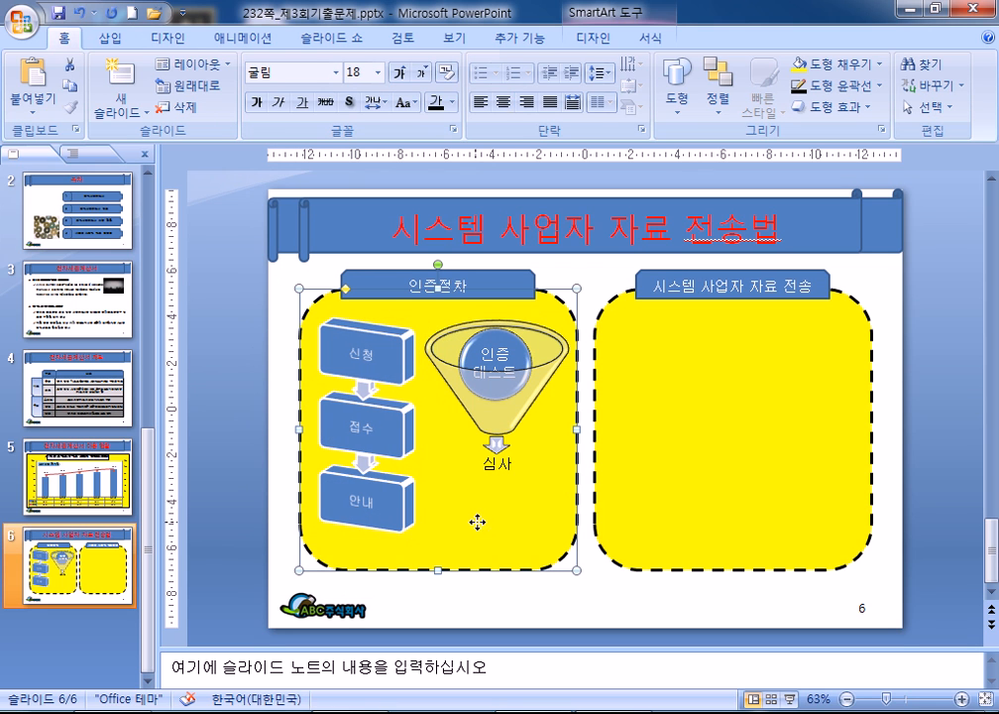
left_click(544, 446)
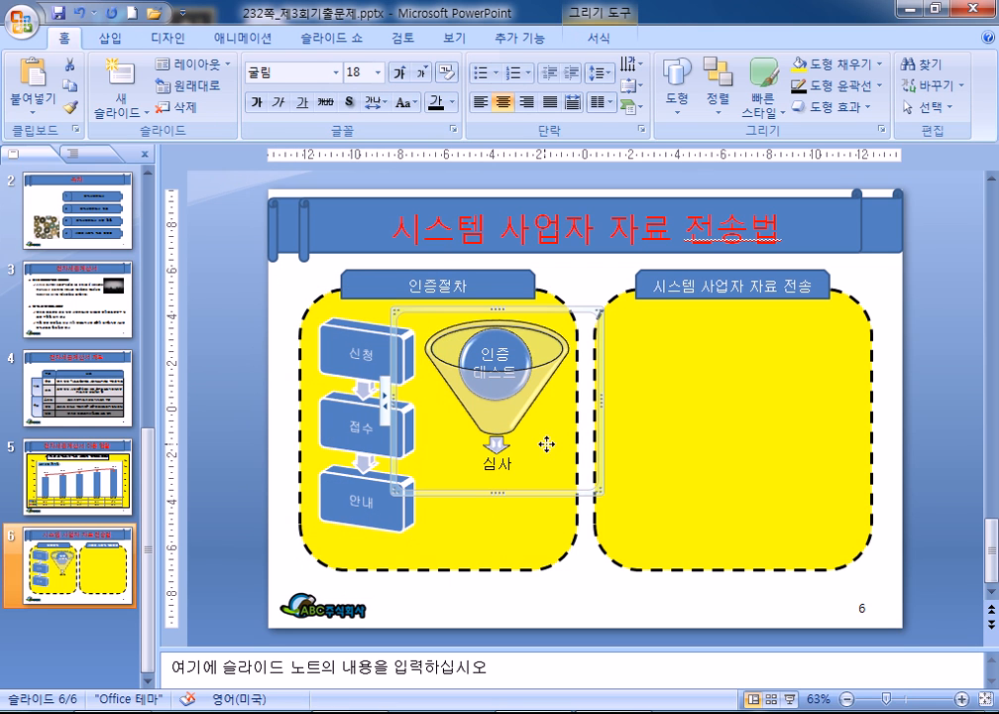
left_click_drag(526, 494, 521, 494)
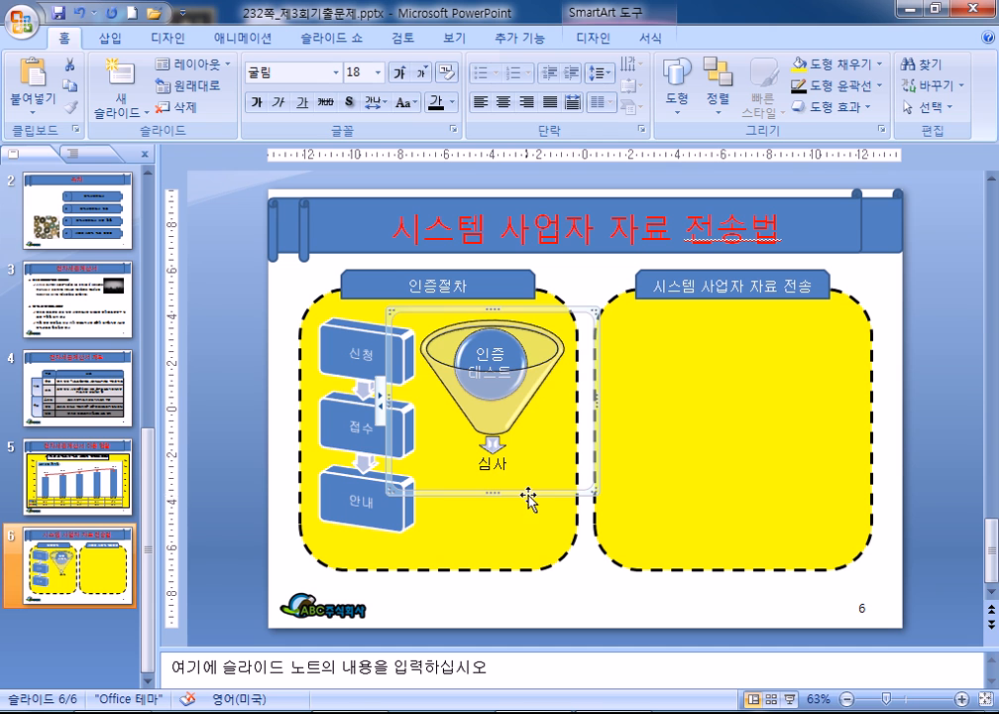
left_click(495, 612)
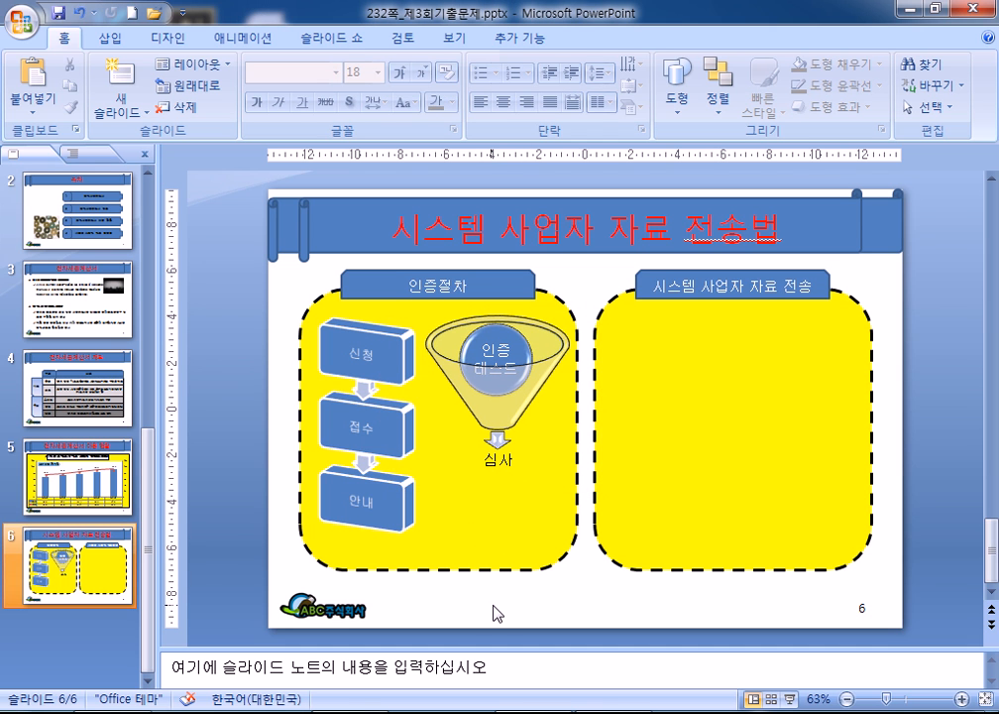
Step: Insert two equal cylinders side by side below the funnel and label them "결과" and "전송"
left_click(110, 37)
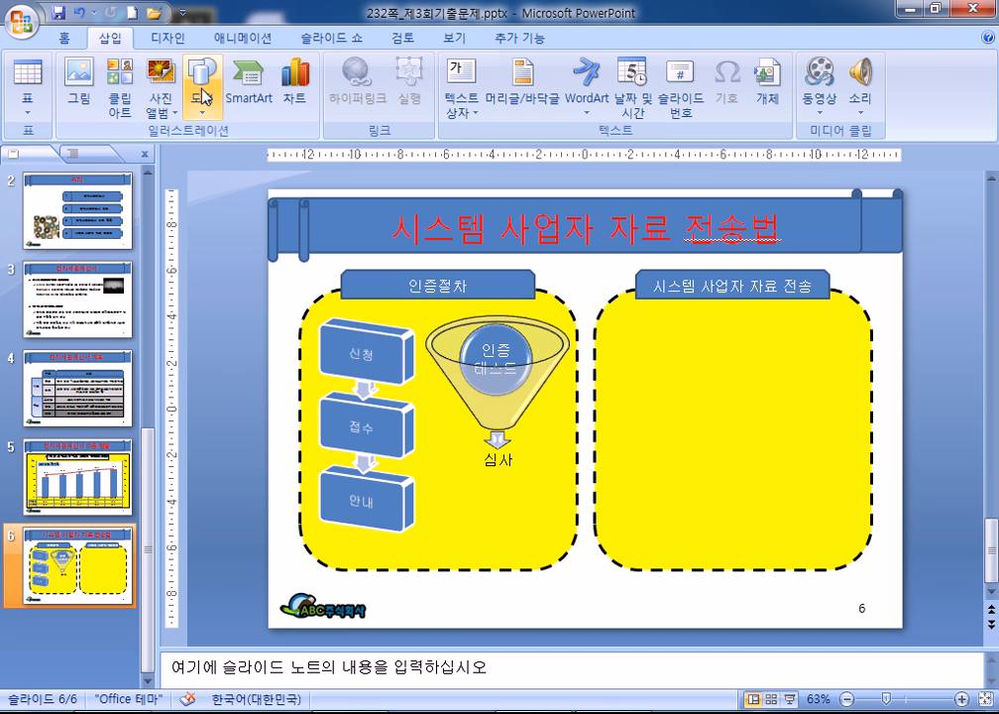
left_click(202, 91)
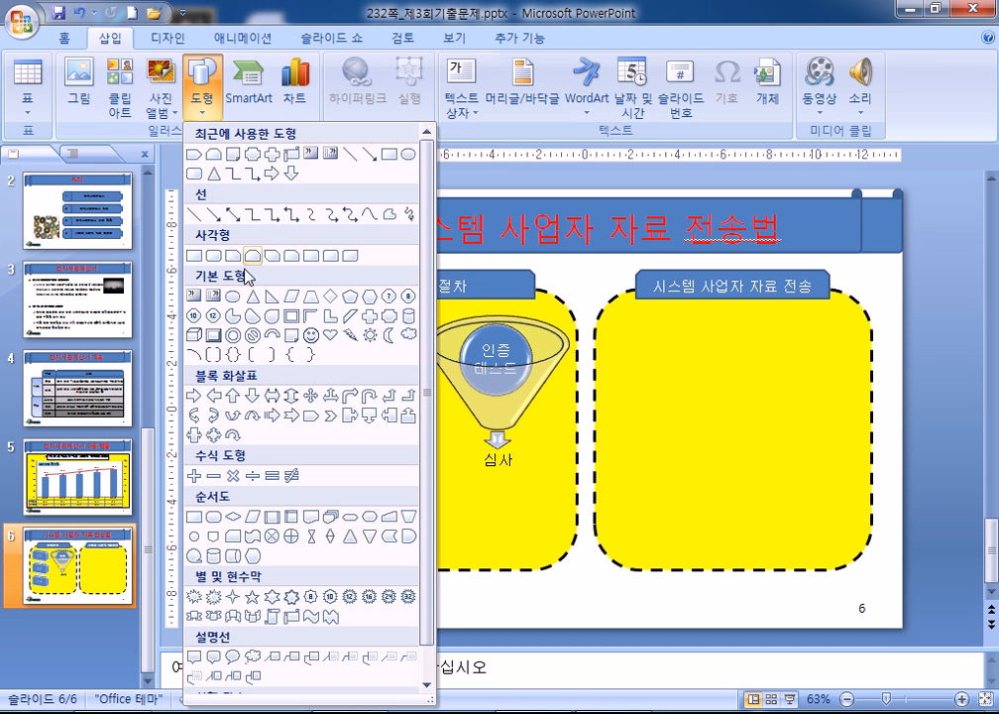
left_click(409, 319)
left_click_drag(433, 497, 538, 533)
left_click(455, 524)
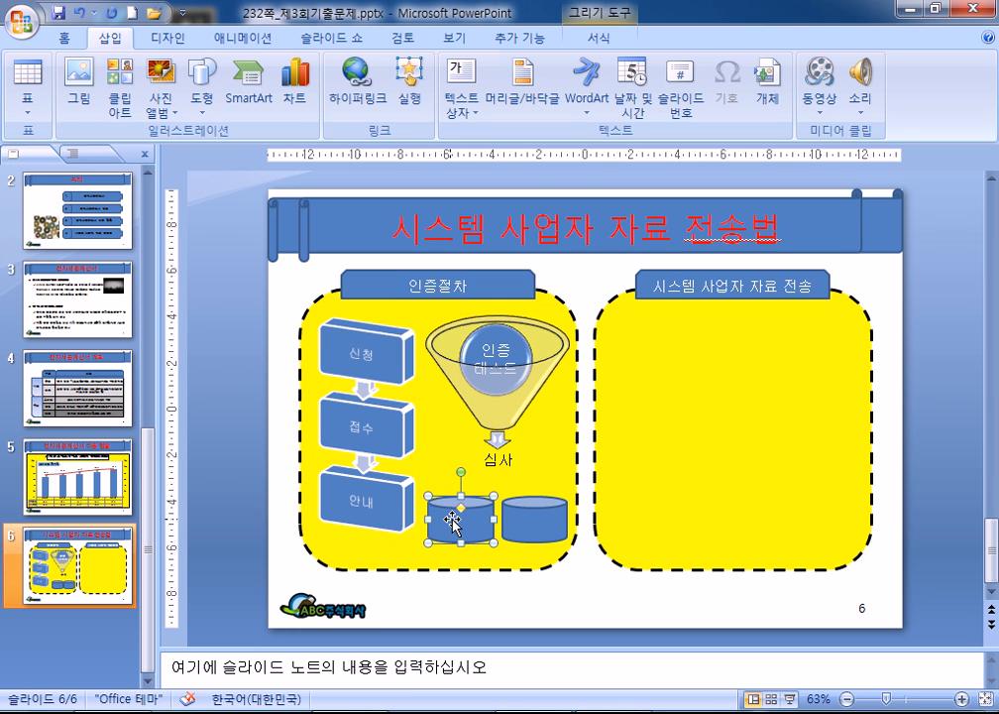
type("결과")
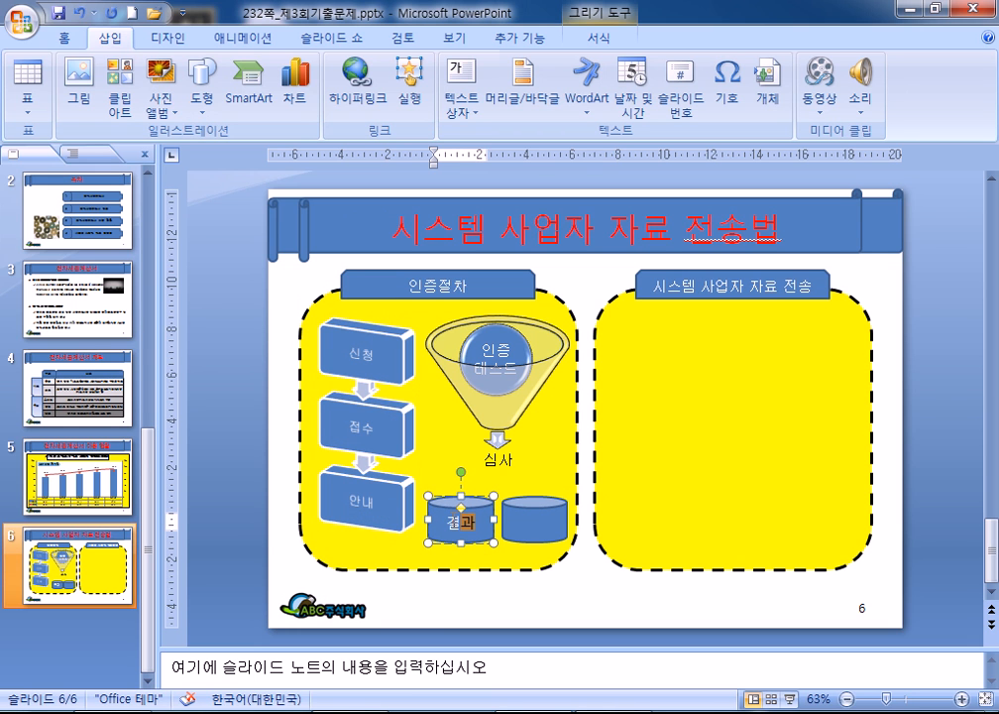
left_click(540, 534)
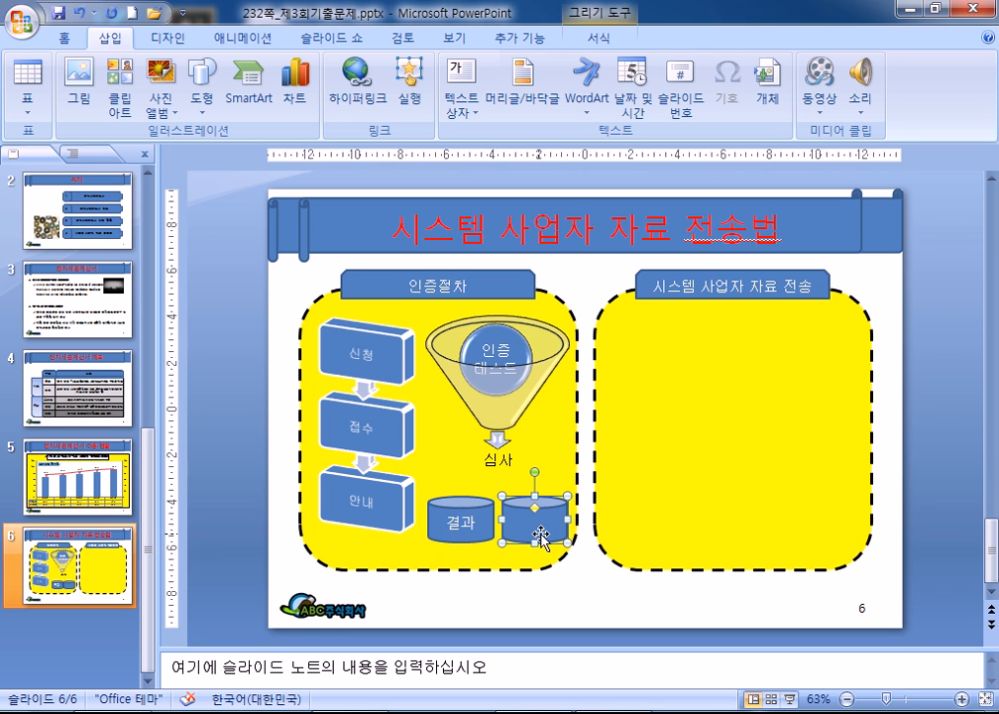
type("저")
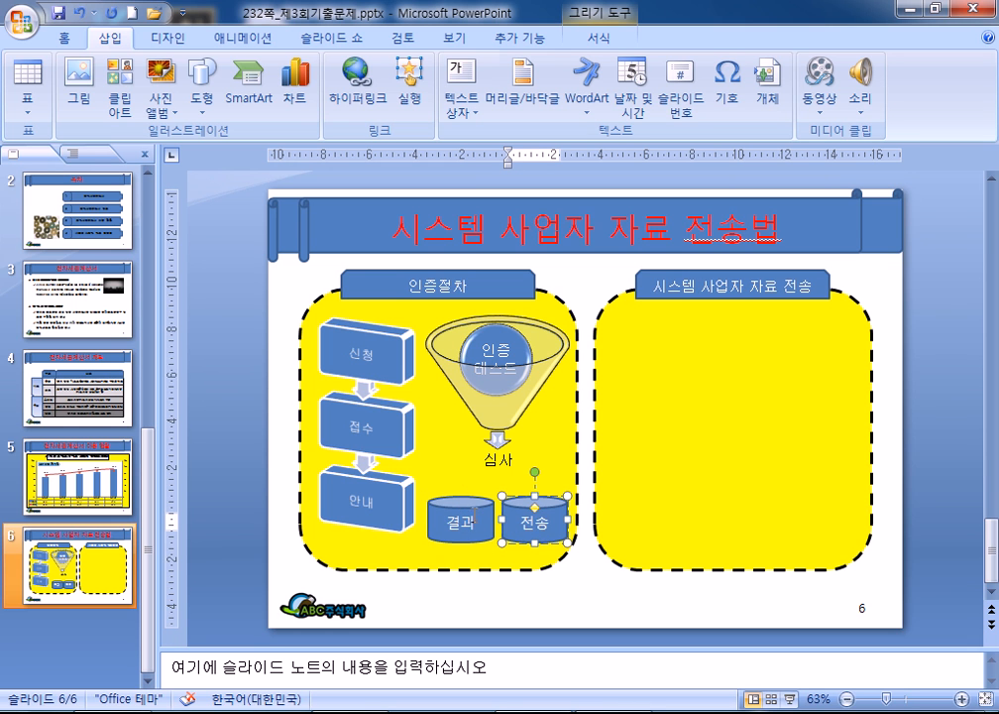
Step: Connect the tops of the 결과 and 전송 cylinders with a curved double-arrow connector
left_click(462, 511)
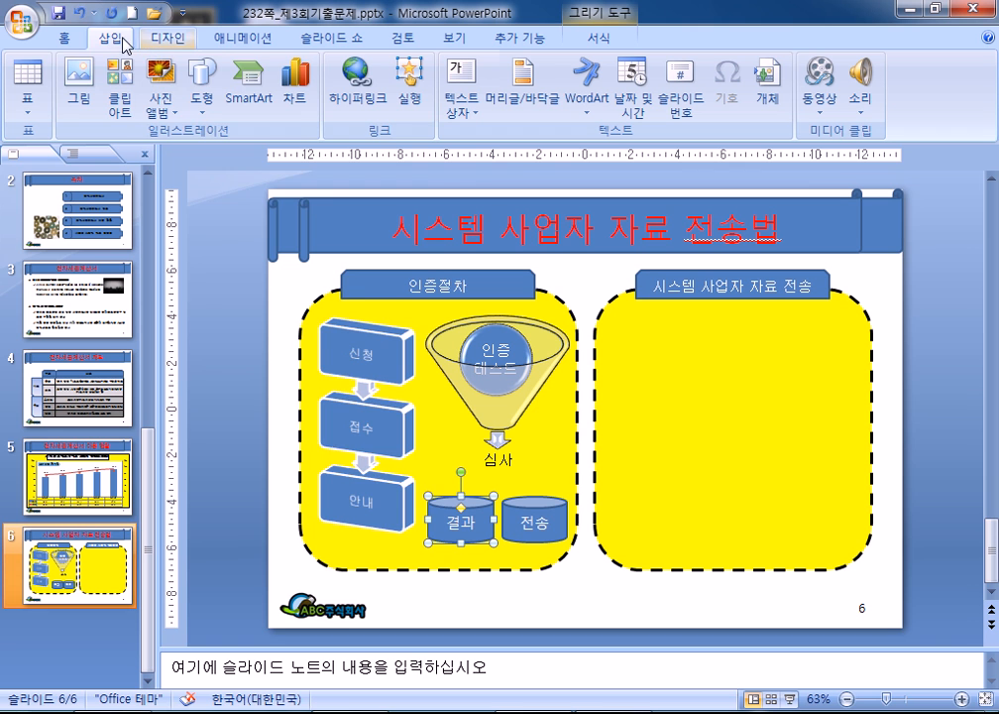
left_click(202, 91)
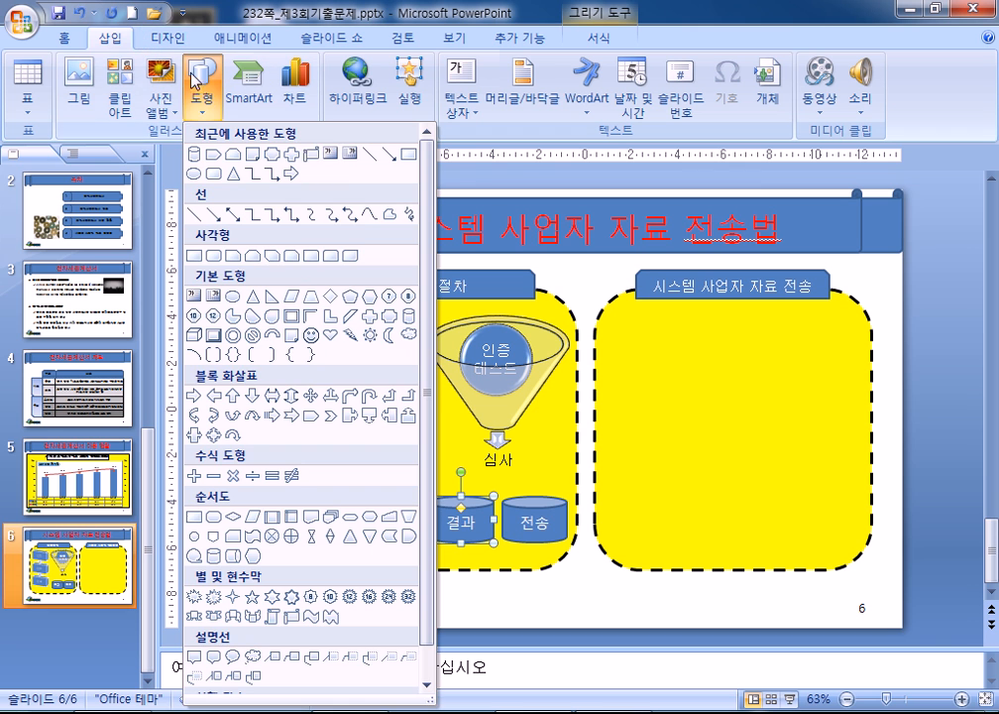
left_click(349, 215)
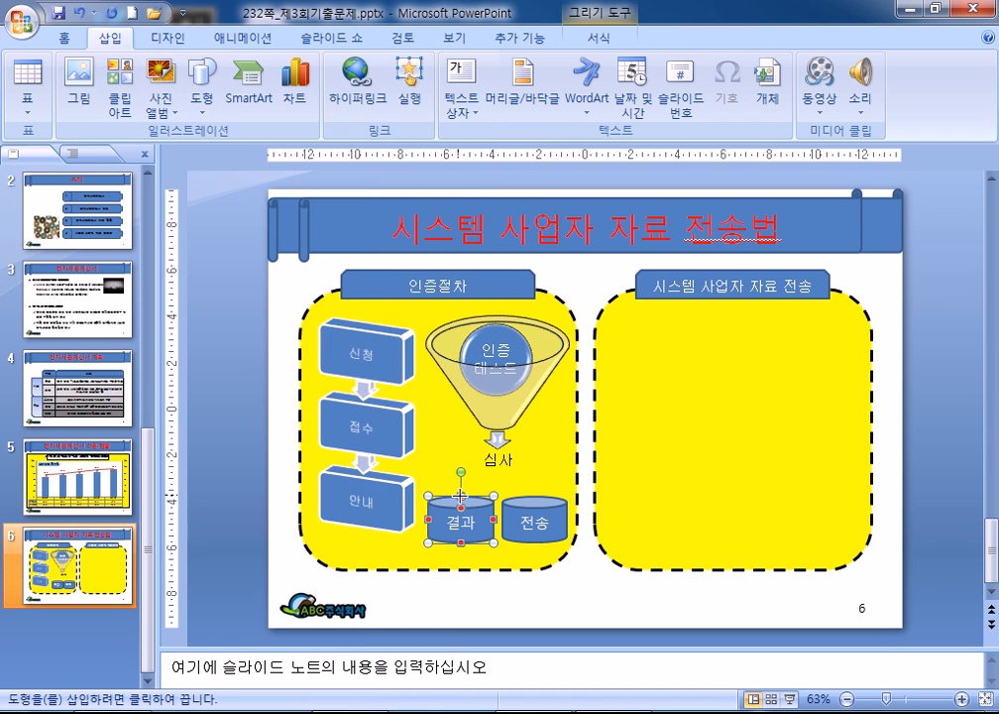
mouse_move(461, 492)
left_mouse_down()
mouse_move(524, 485)
mouse_move(535, 496)
left_mouse_up()
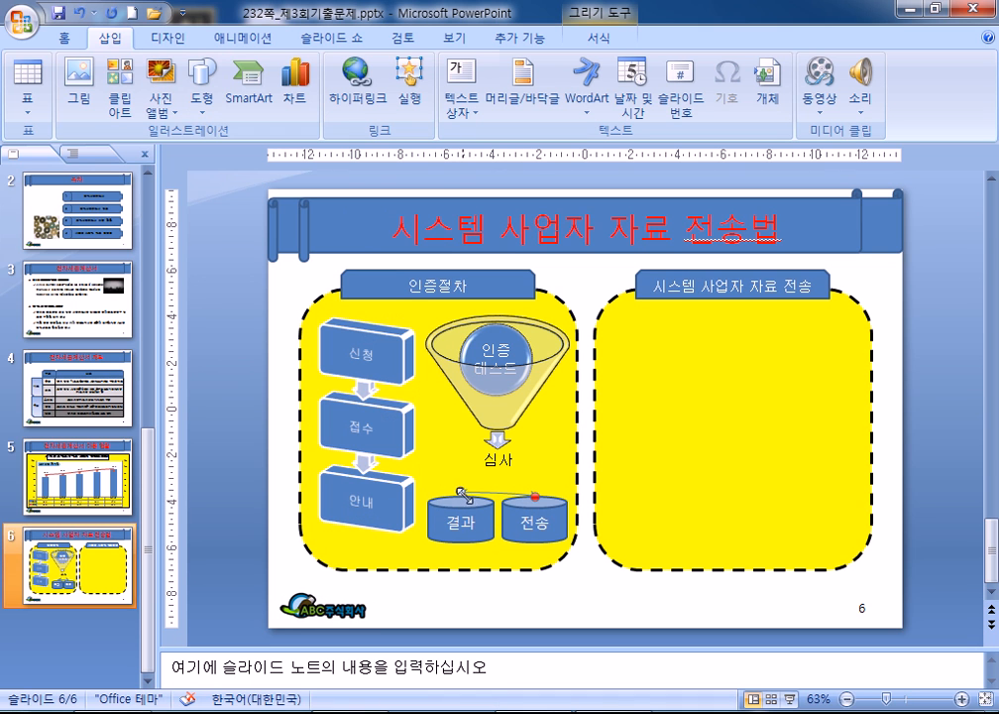
left_click_drag(460, 491, 462, 498)
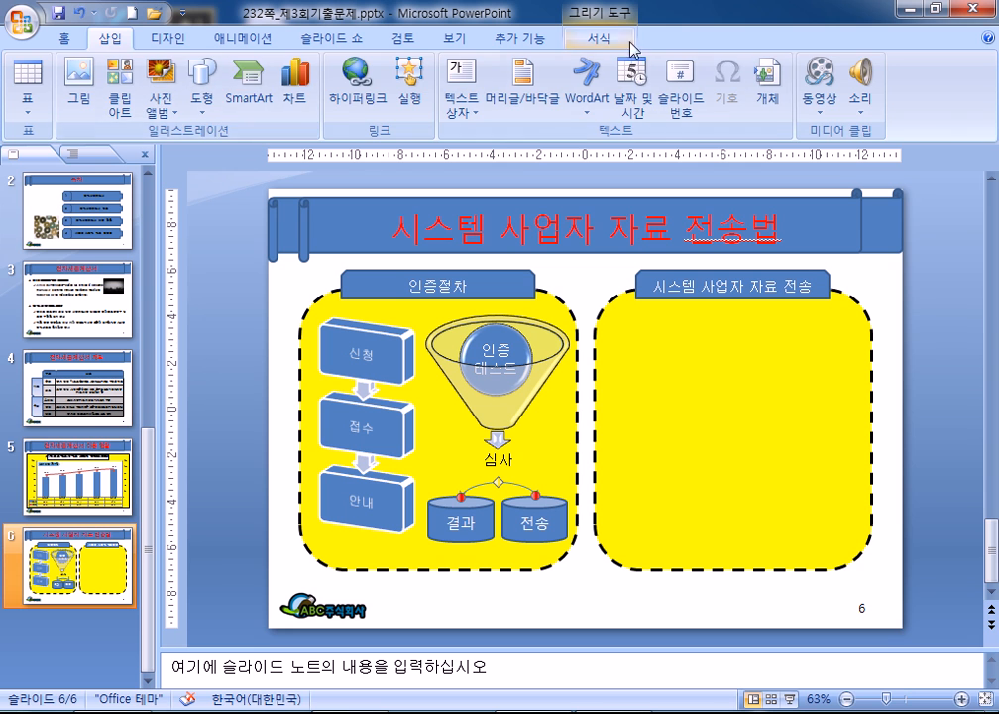
Step: Set the curved connector's line weight to 3 pt and give both of its ends round dots
left_click(599, 37)
left_click(439, 92)
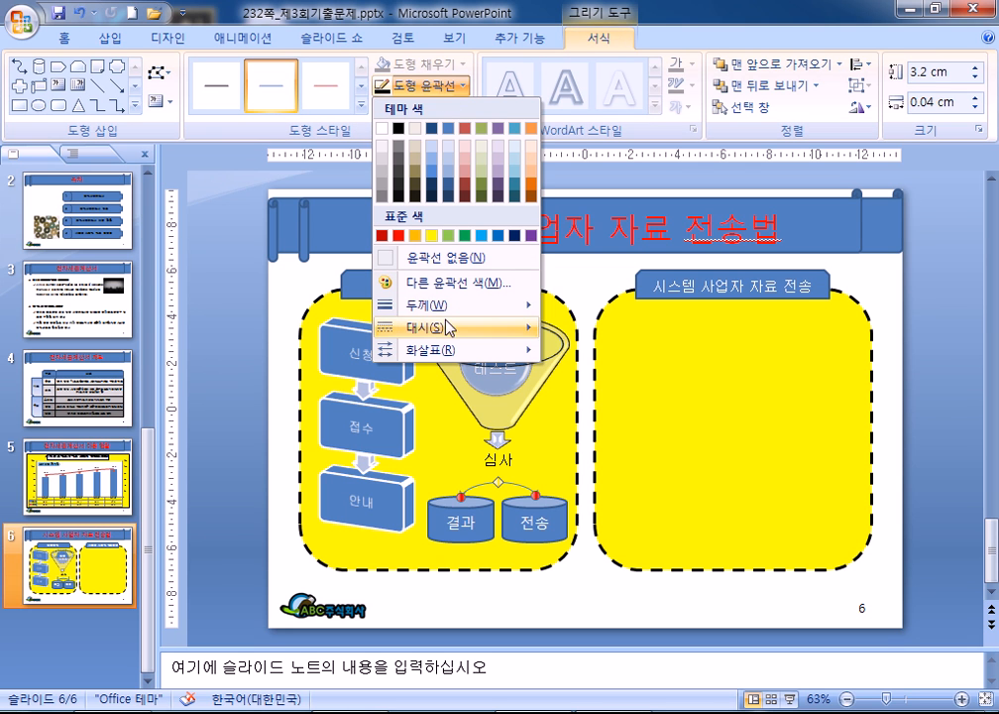
mouse_move(447, 306)
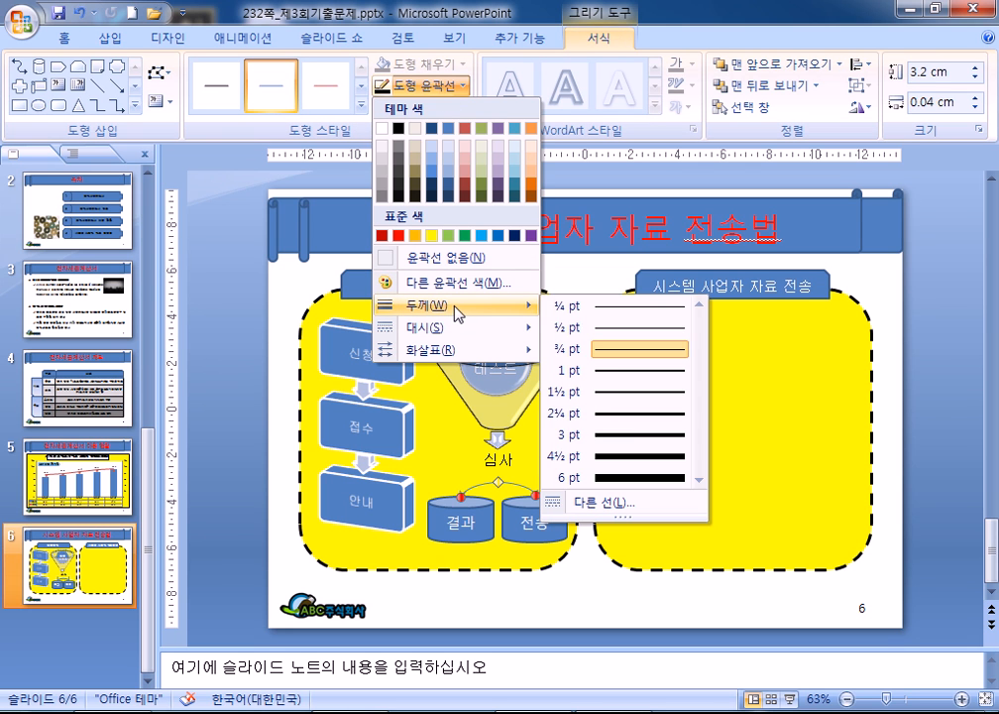
left_click(620, 436)
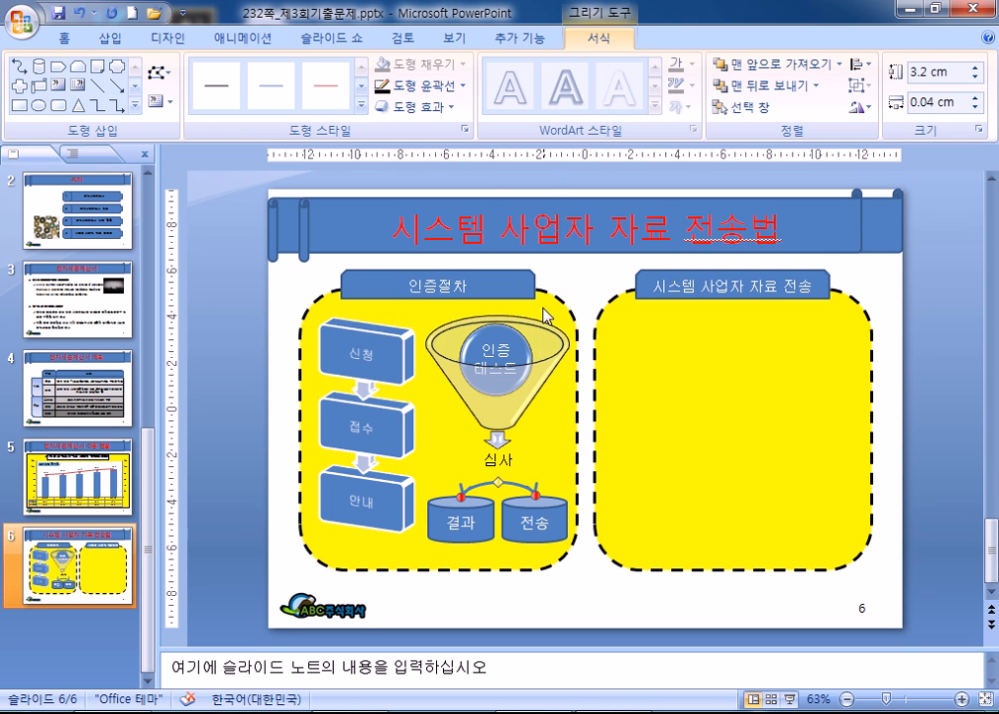
left_click(426, 106)
left_click(451, 87)
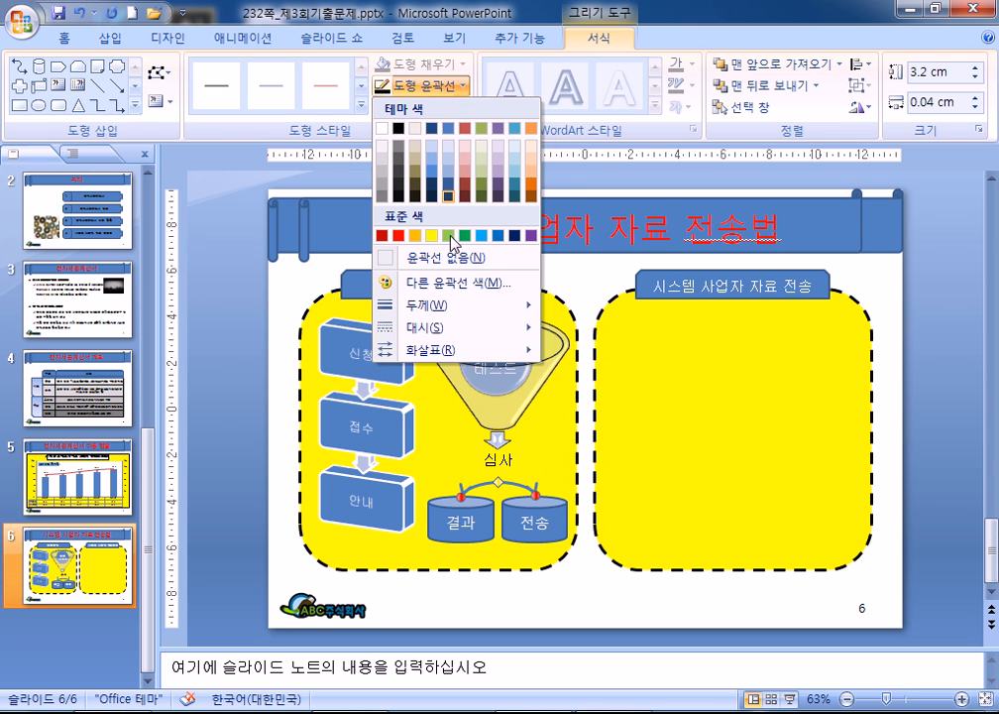
mouse_move(515, 348)
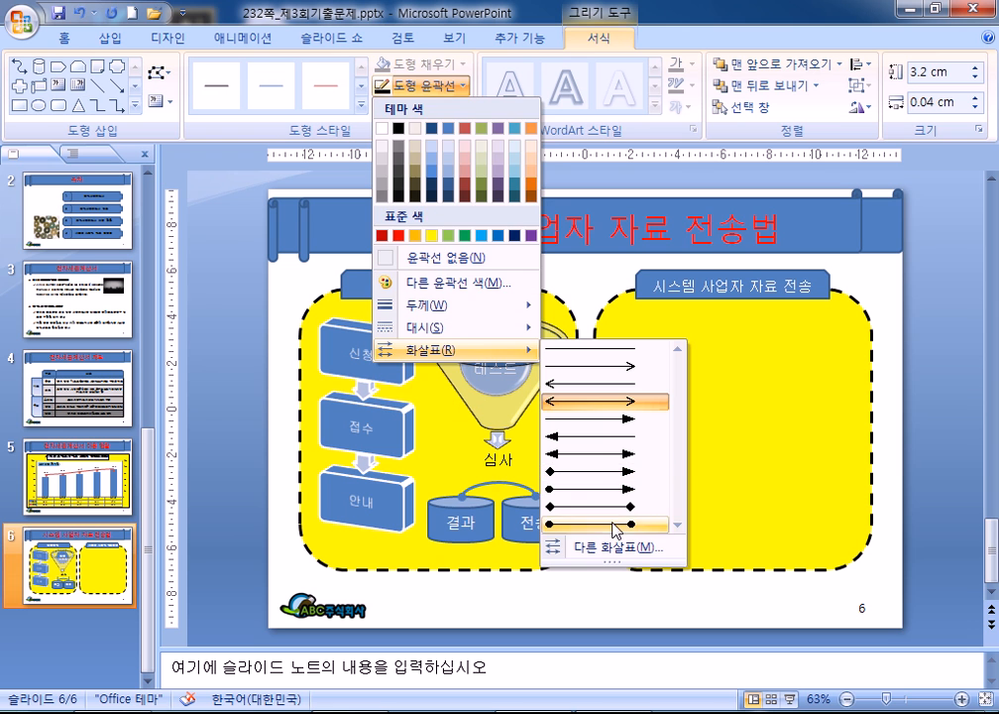
left_click(614, 523)
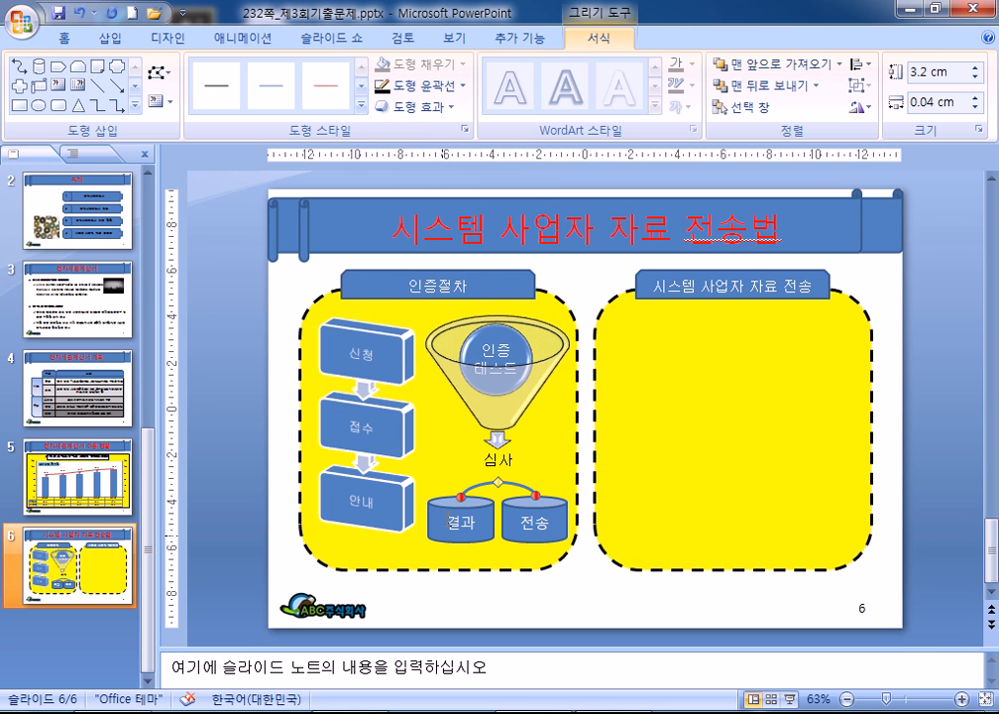
Step: Change the color of the curved connector between the cylinders to black
left_click(441, 88)
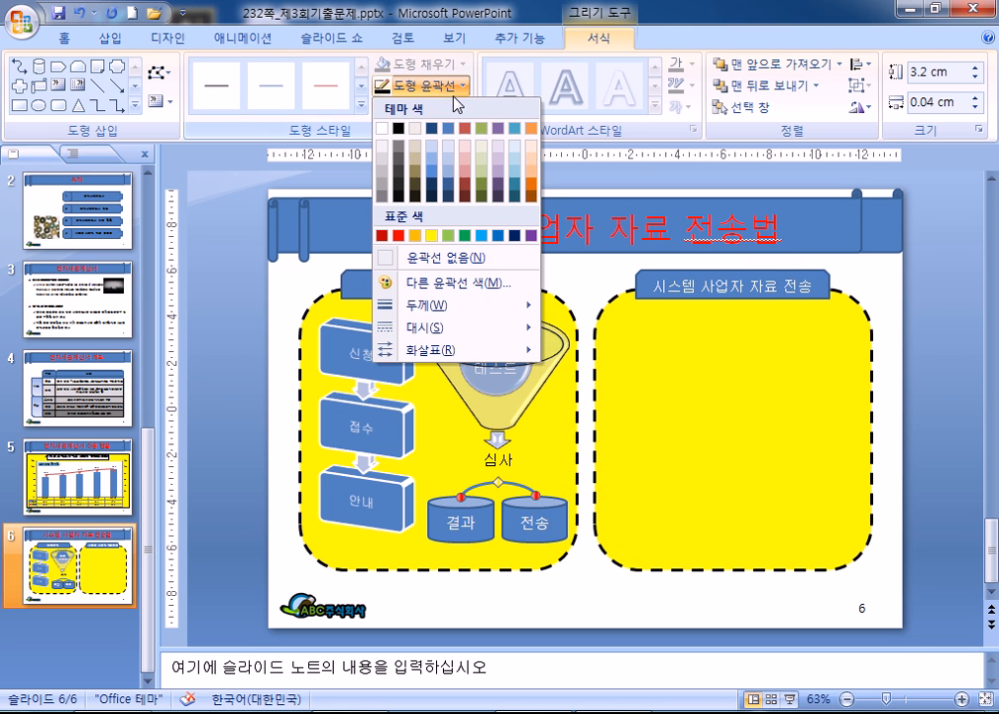
left_click(398, 129)
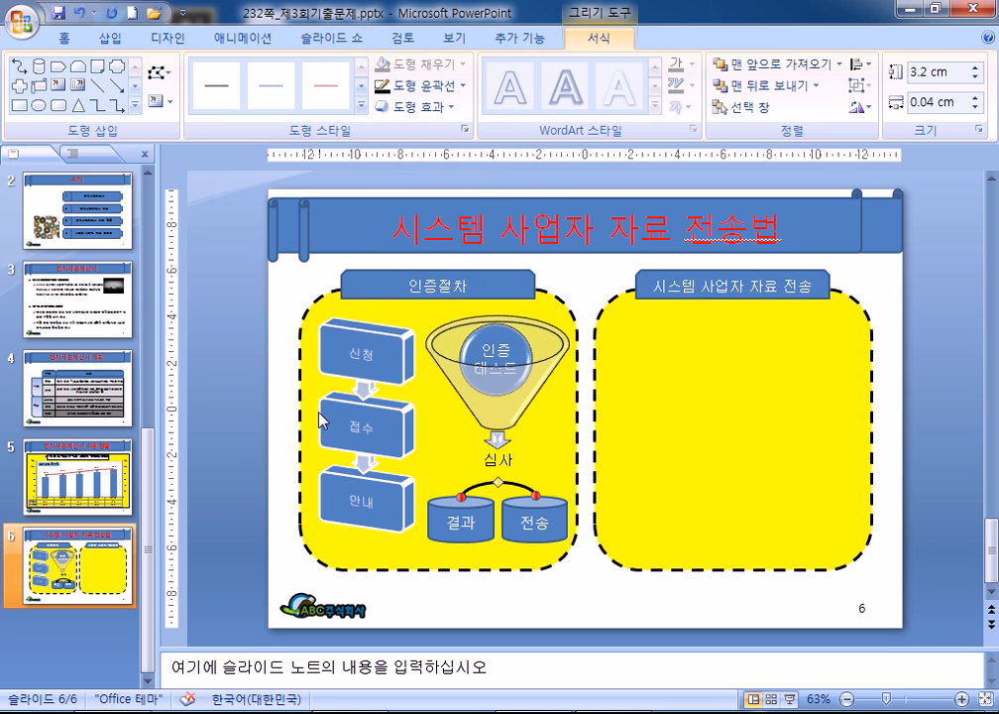
left_click(225, 433)
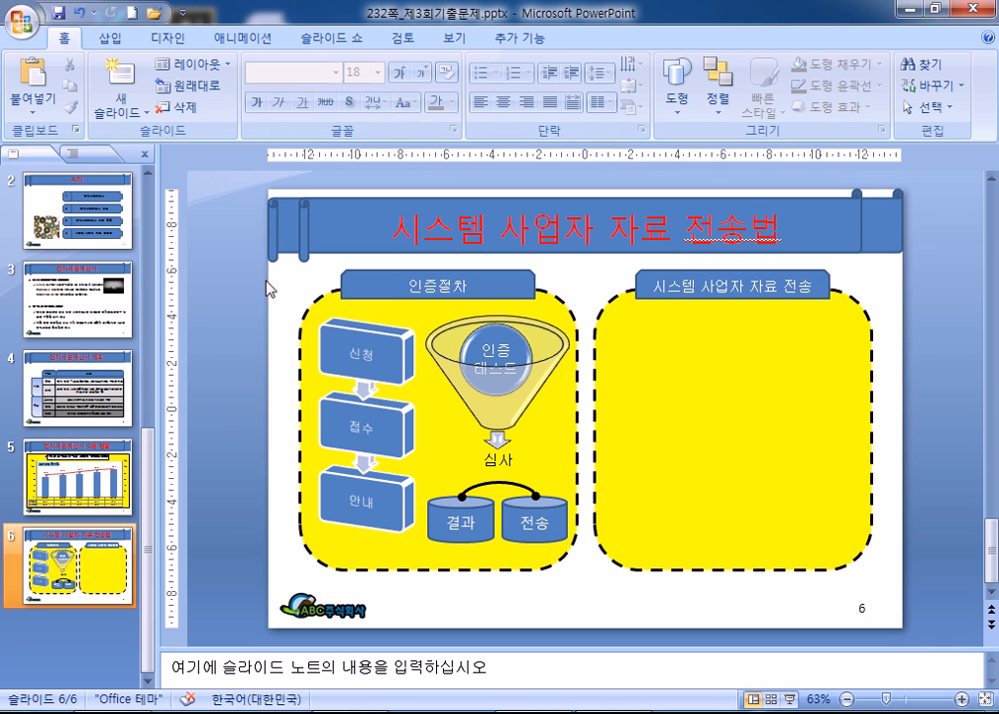
Step: Select all objects in both panels and set the shape outlines to black
left_click_drag(241, 263, 914, 598)
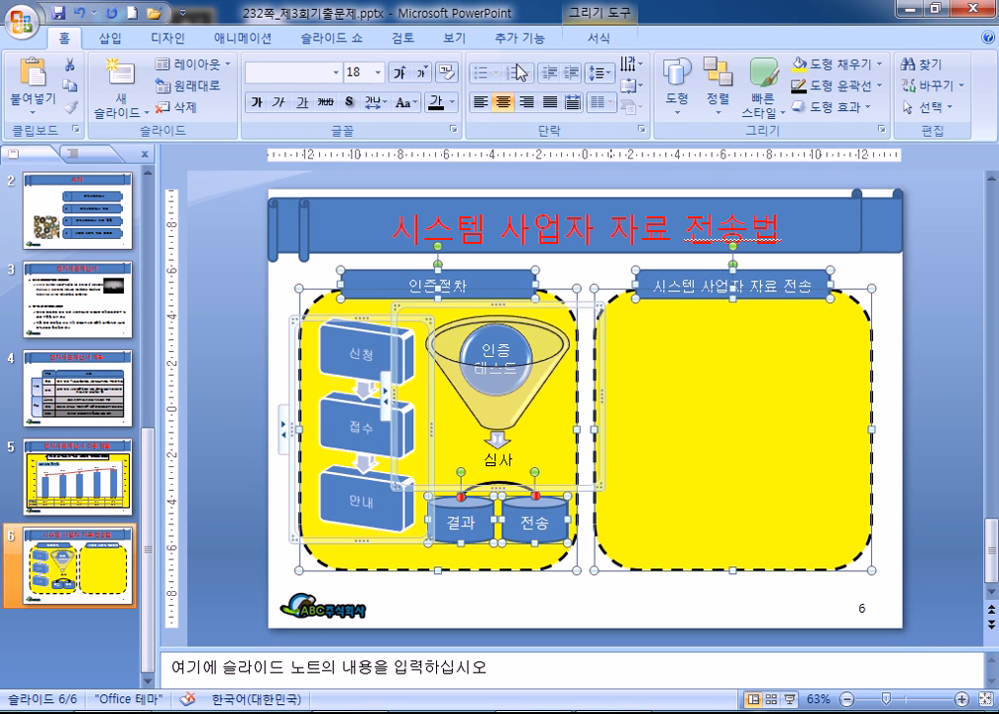
left_click(606, 39)
left_click(436, 88)
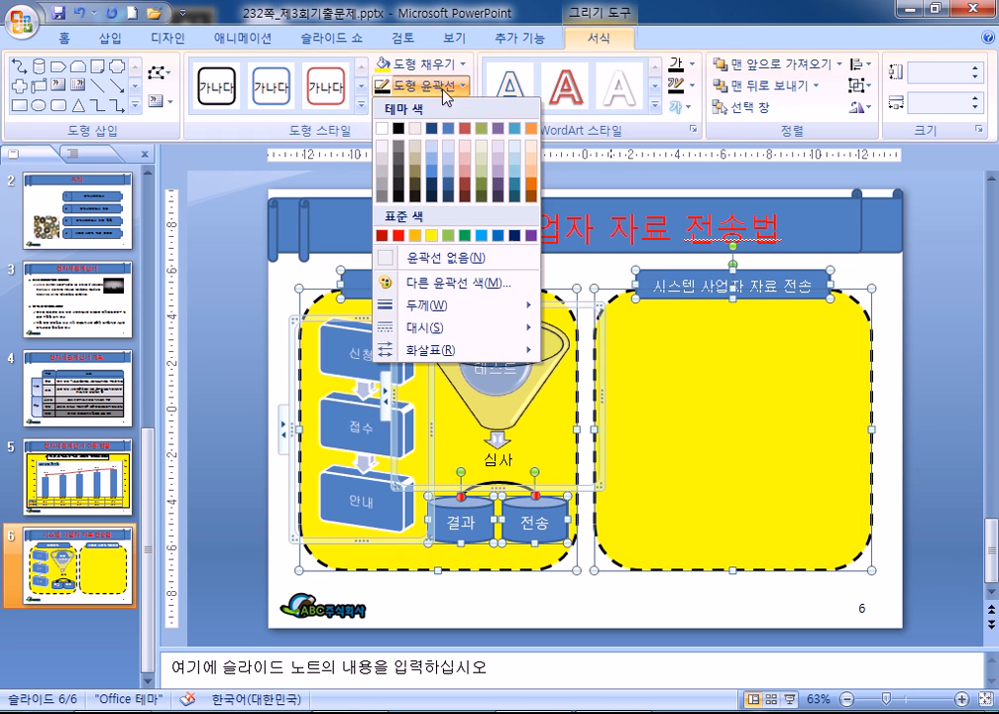
left_click(398, 129)
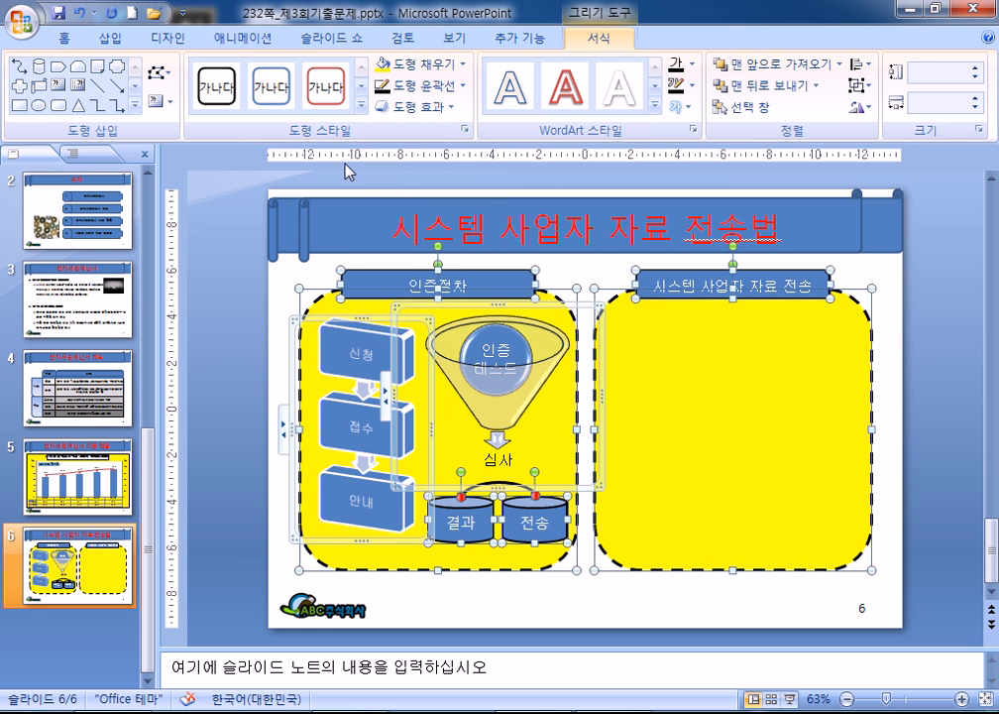
left_click(427, 277)
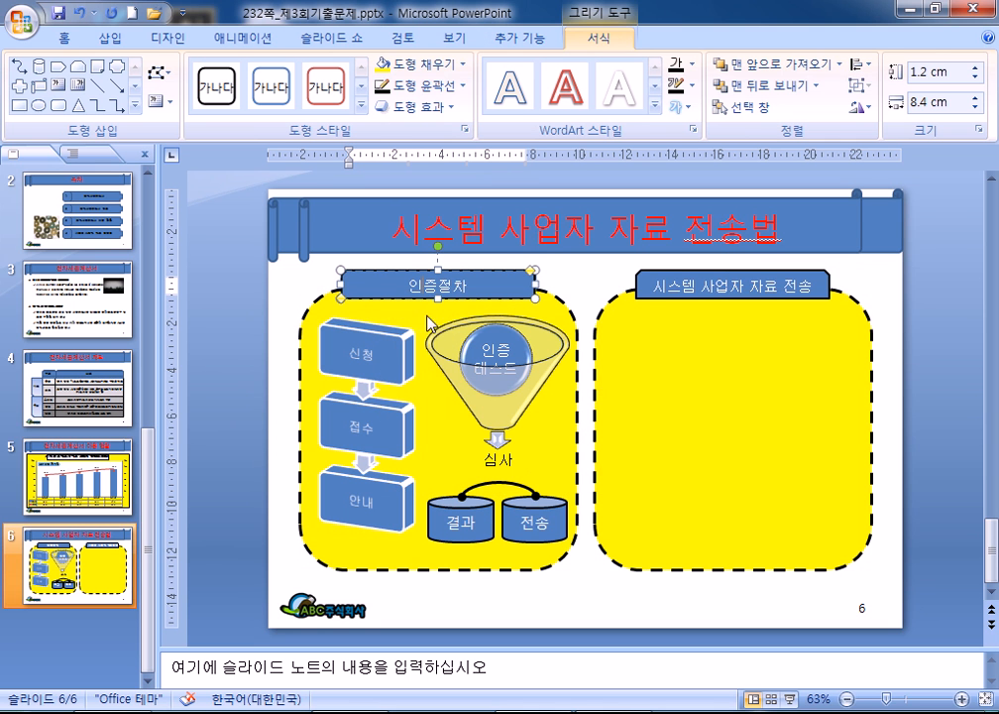
Step: Set the text of the shapes in both panels, including the panel labels and cylinders, to black
left_click_drag(245, 261, 911, 592)
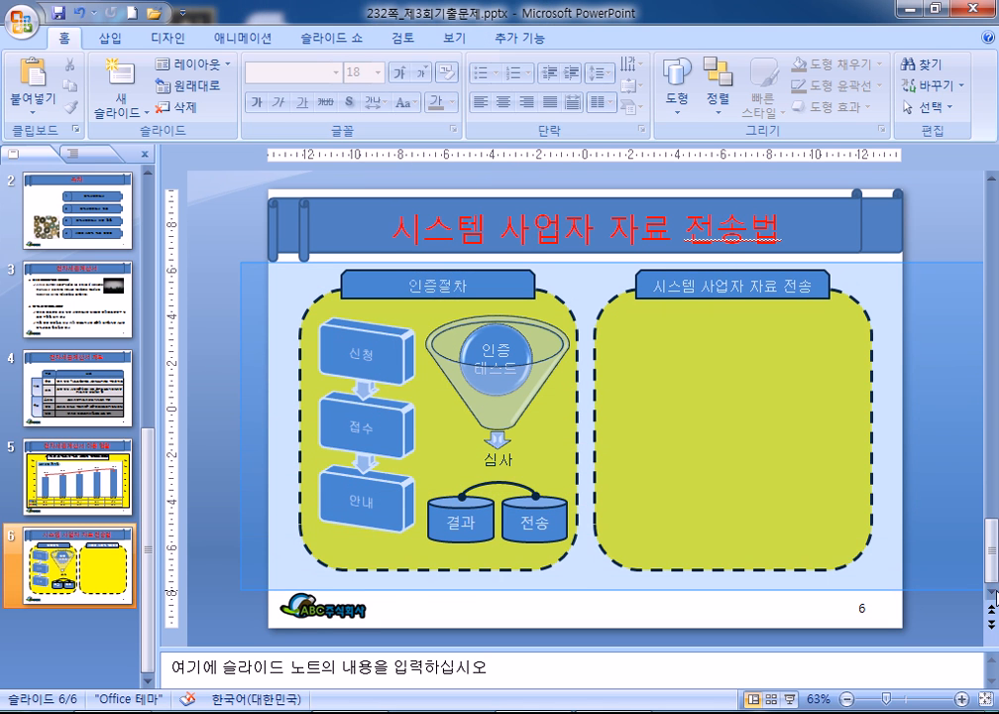
left_click(63, 38)
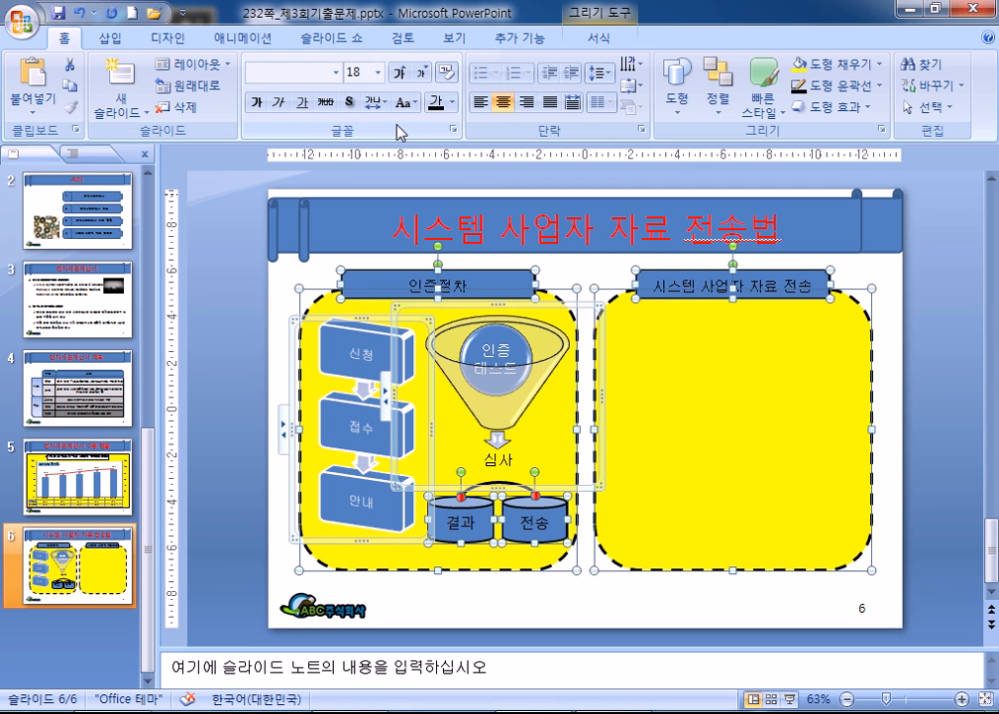
left_click(567, 292)
left_click(540, 342)
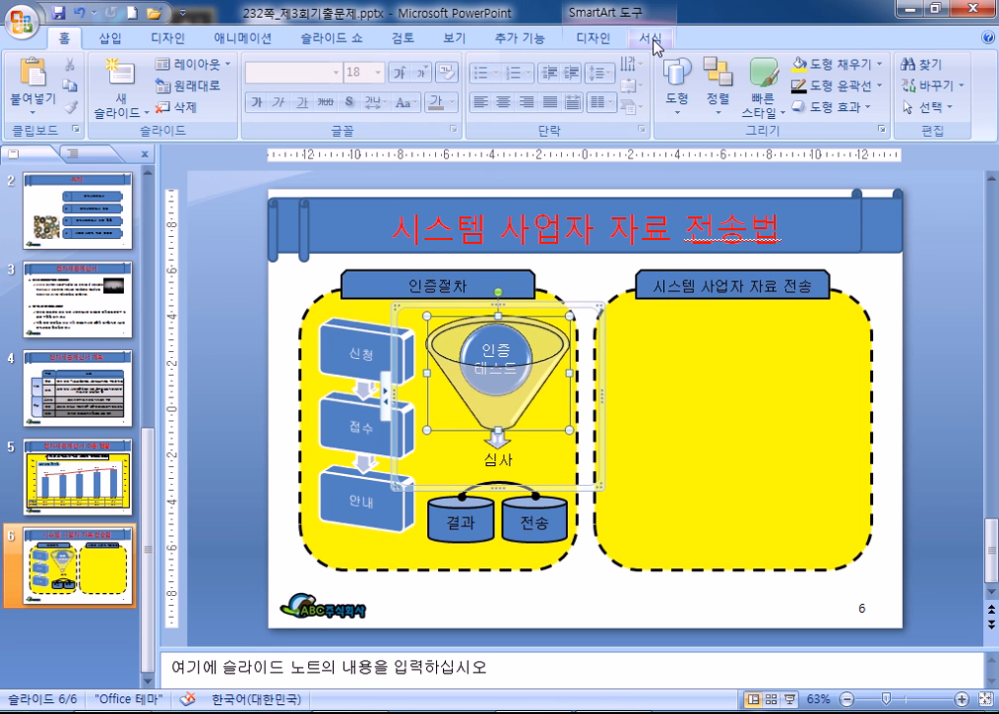
left_click(367, 318)
double_click(374, 320)
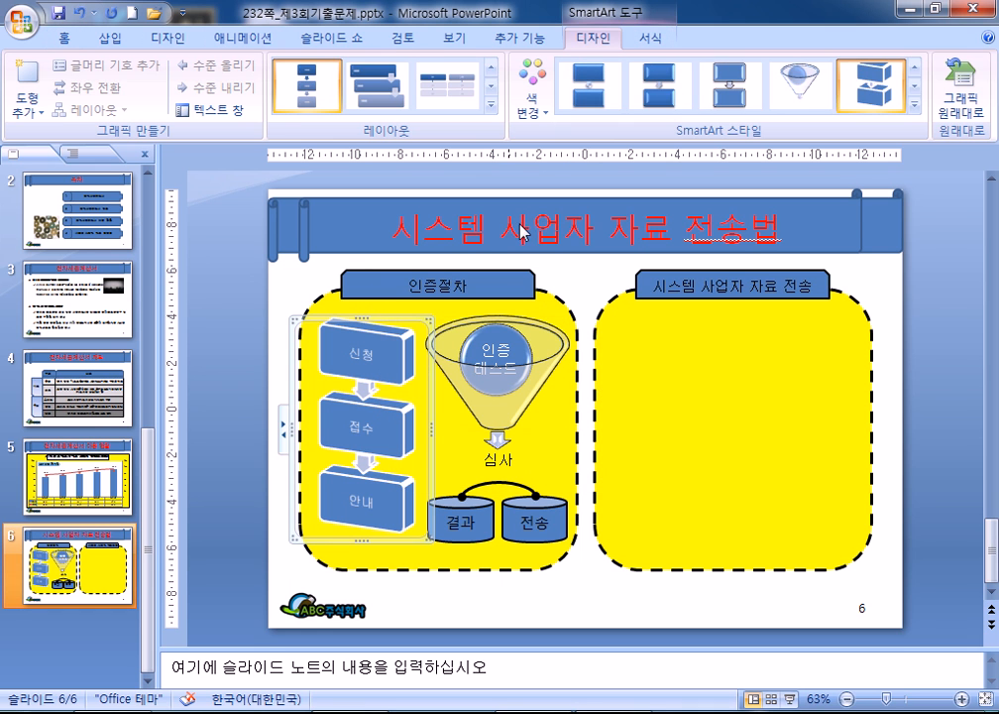
left_click(646, 40)
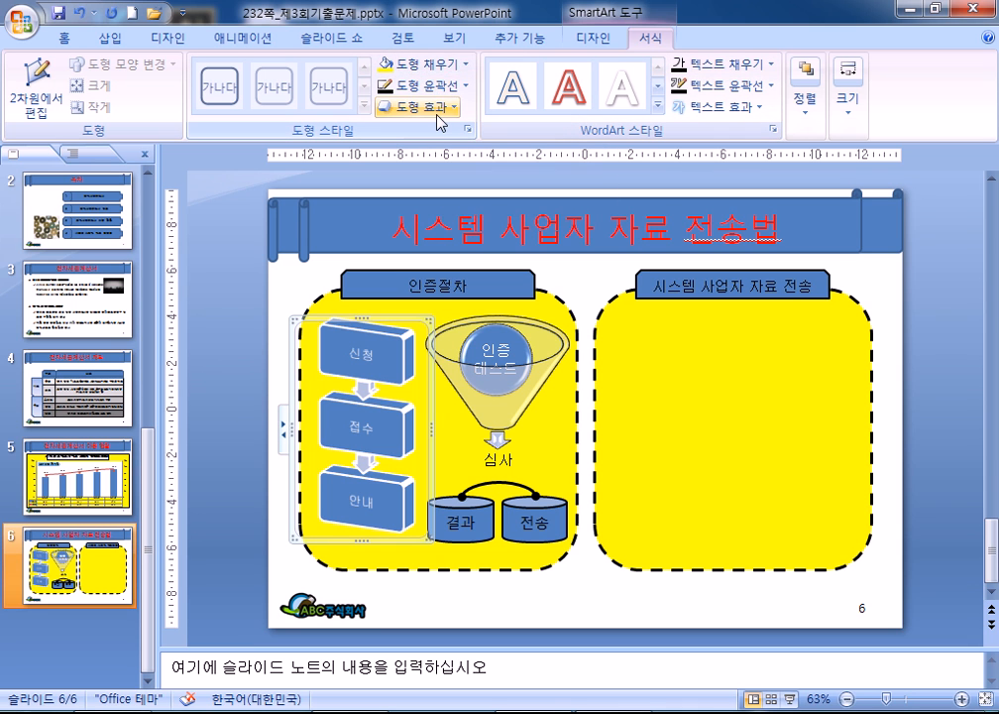
left_click(599, 39)
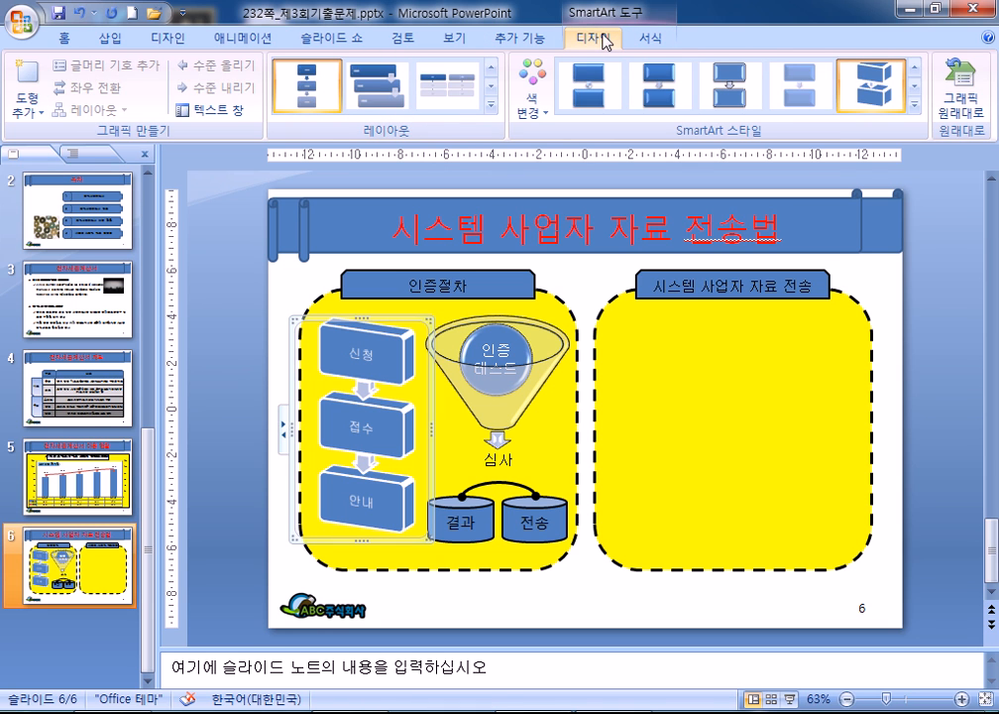
left_click(654, 40)
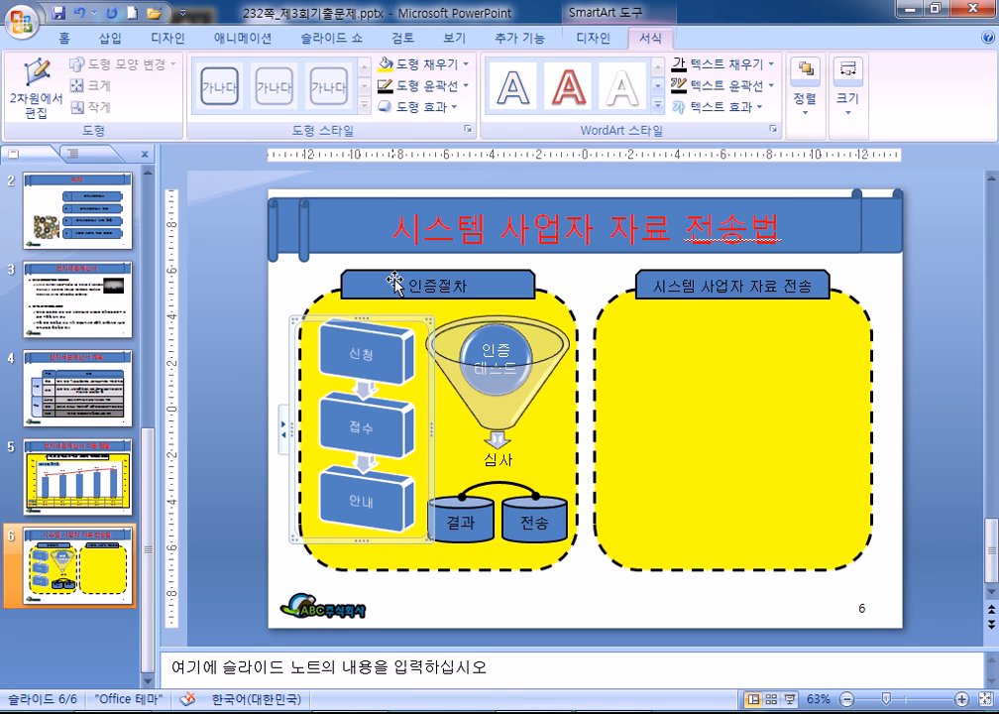
Step: Set the text of the 신청, 접수 and 안내 blocks and of the funnel's 인증 테스트 and 심사 to black
left_click(380, 349)
left_click(384, 414, "shift")
left_click(380, 483, "shift")
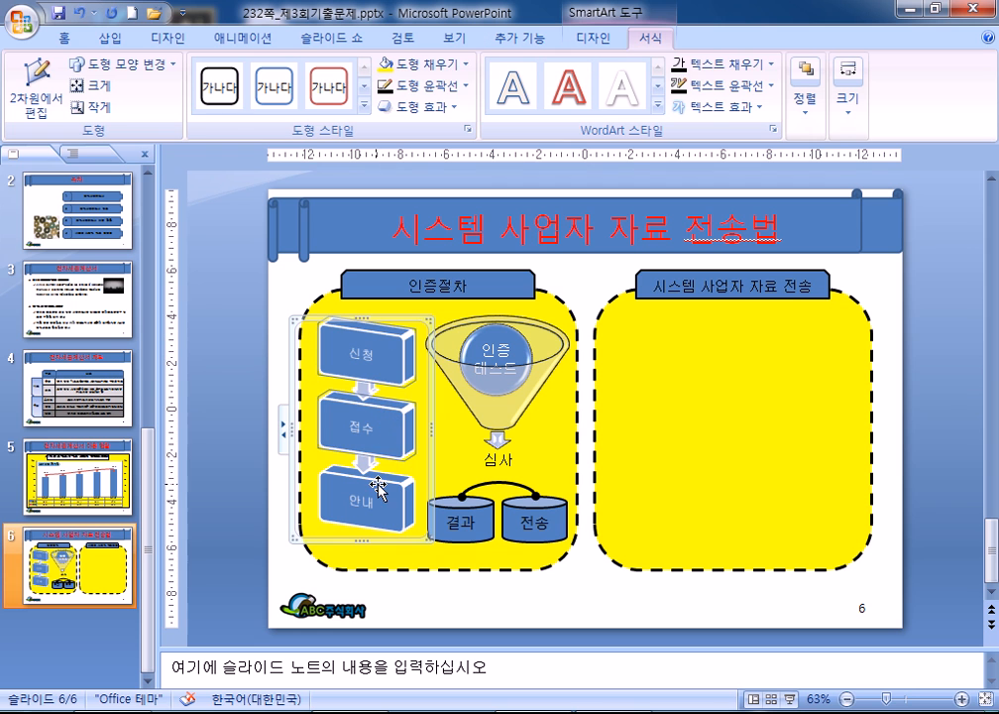
left_click(66, 38)
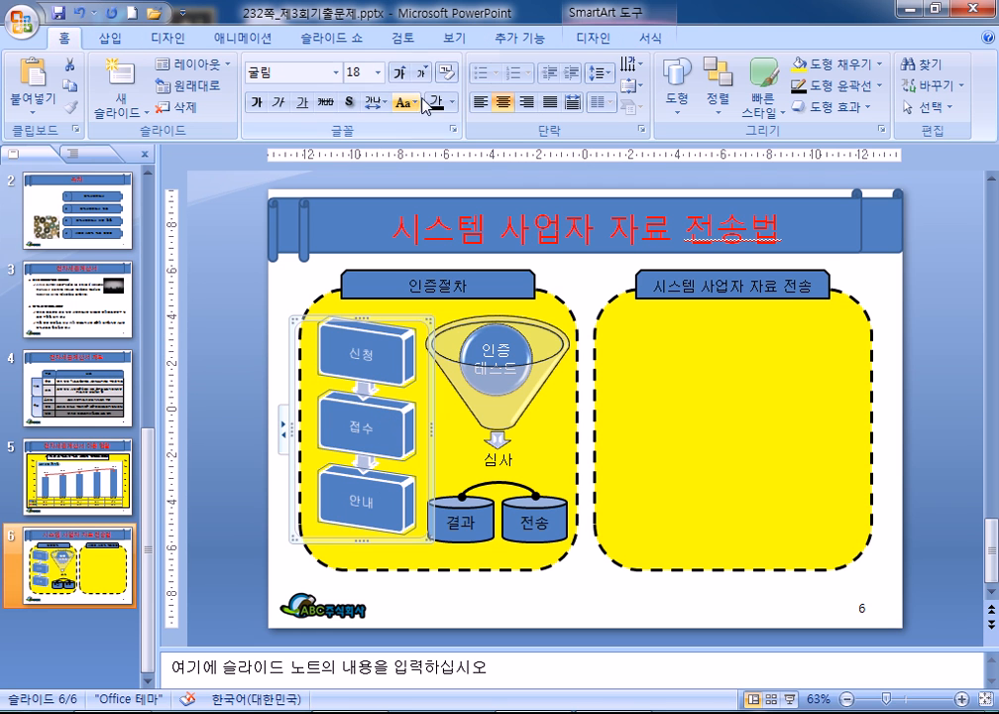
left_click(496, 356)
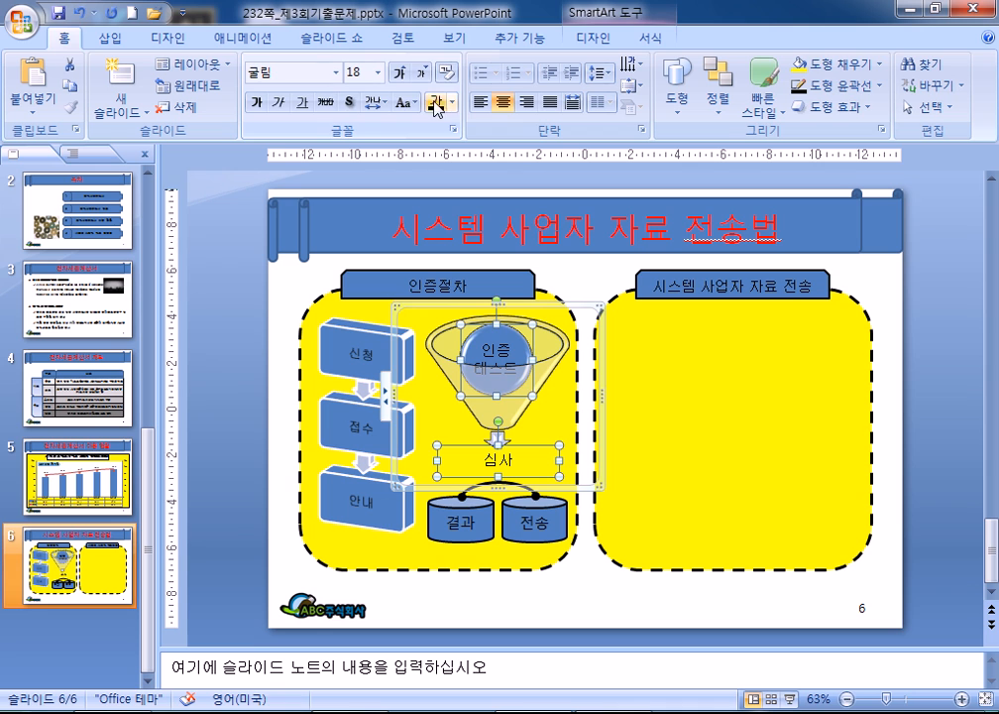
left_click(257, 342)
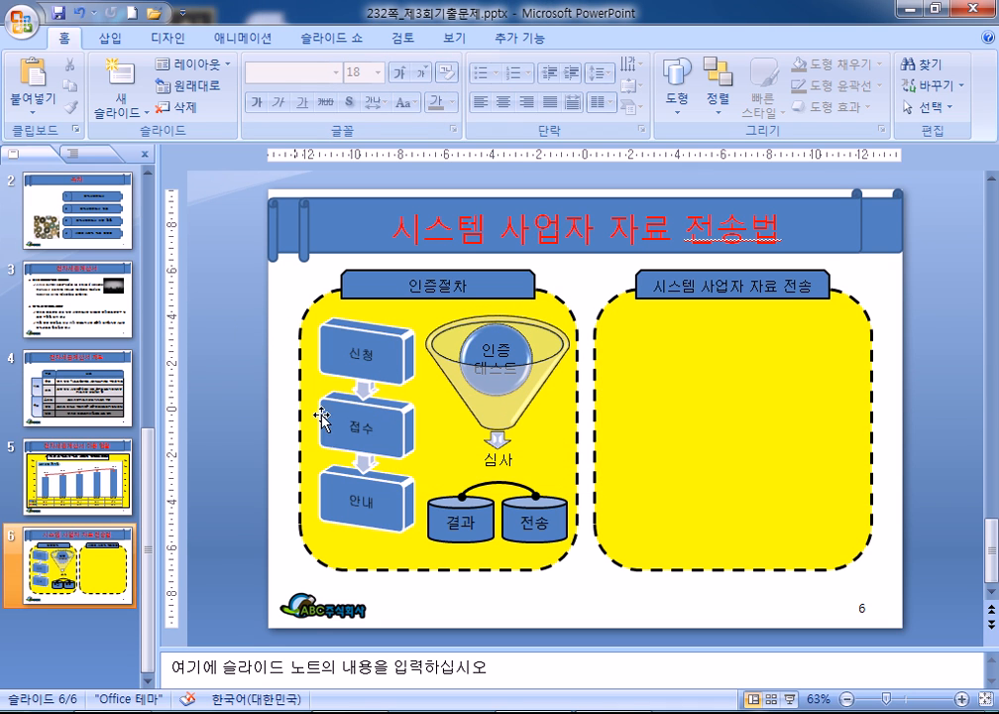
Step: Set the outline weight of the 결과 and 전송 cylinders to 1 pt
left_click(563, 517)
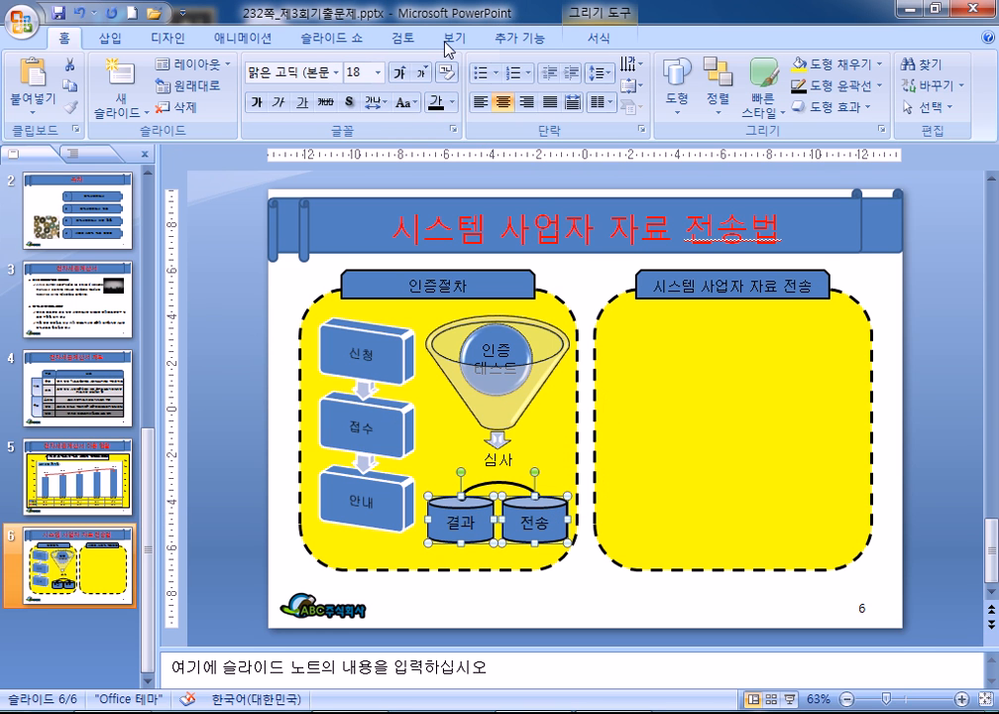
left_click(599, 38)
left_click(446, 89)
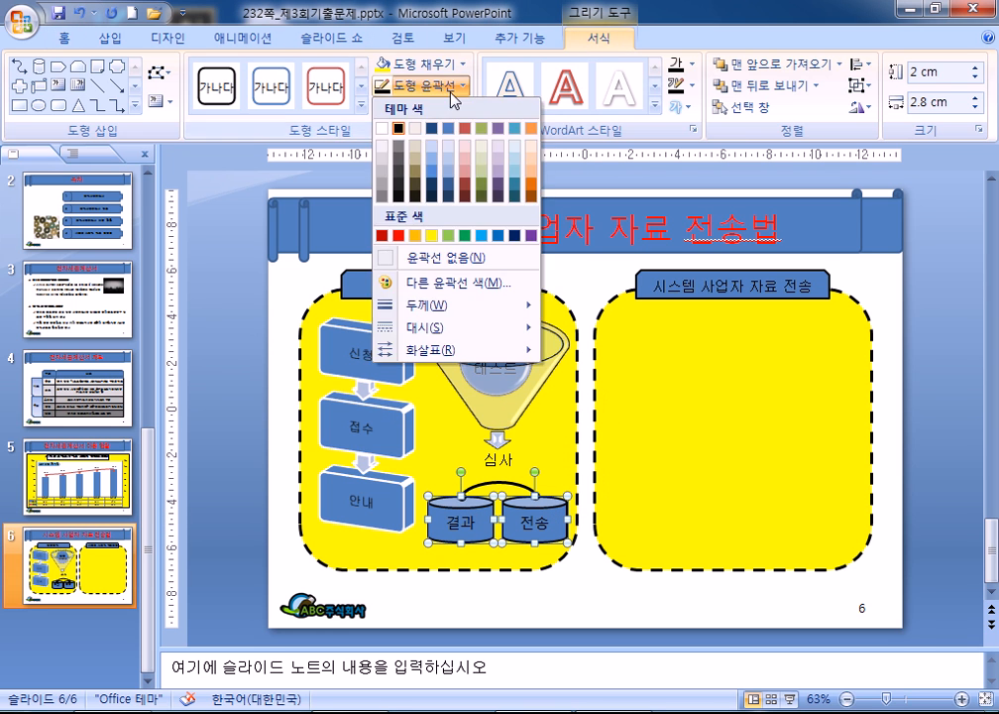
mouse_move(456, 306)
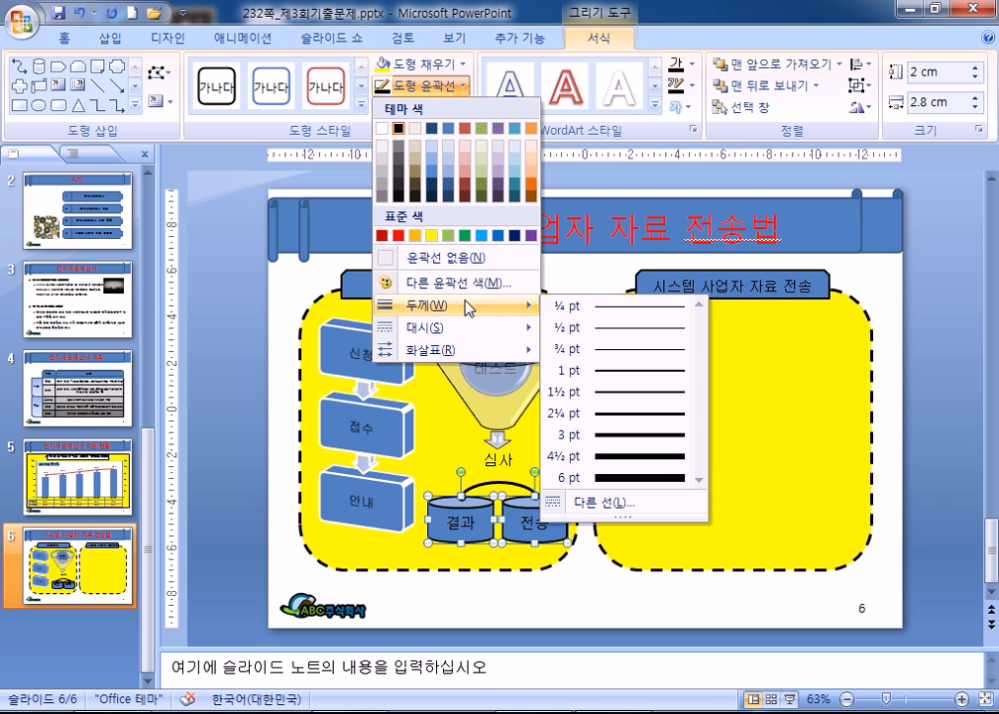
left_click(616, 371)
left_click(233, 462)
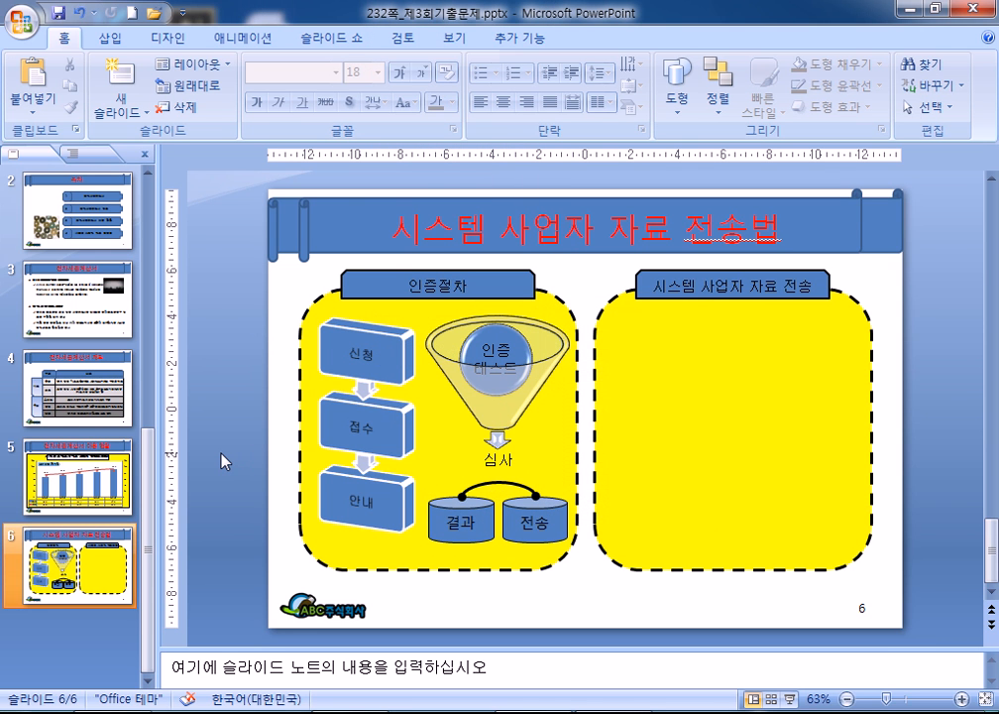
Step: Narrow the 결과 and 전송 cylinders to 2.4 cm and move the 전송 cylinder slightly closer to 결과
left_click(521, 520)
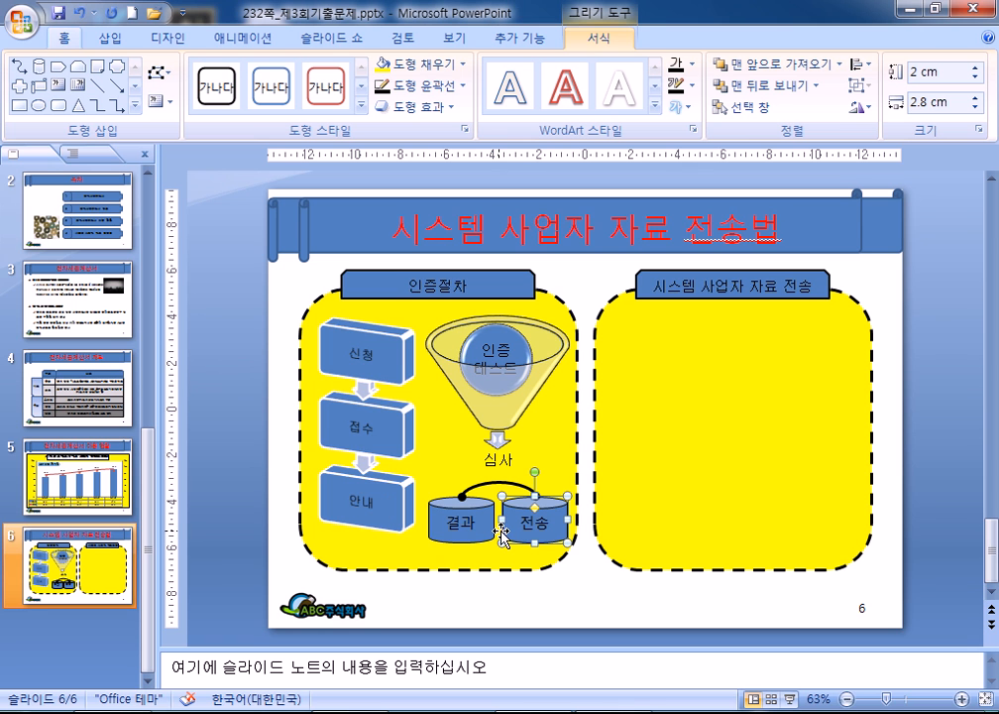
left_click_drag(502, 519, 486, 519)
key("ctrl+z")
left_click(495, 525, "shift")
left_click(511, 555)
left_click(550, 526)
left_click_drag(550, 525, 554, 525)
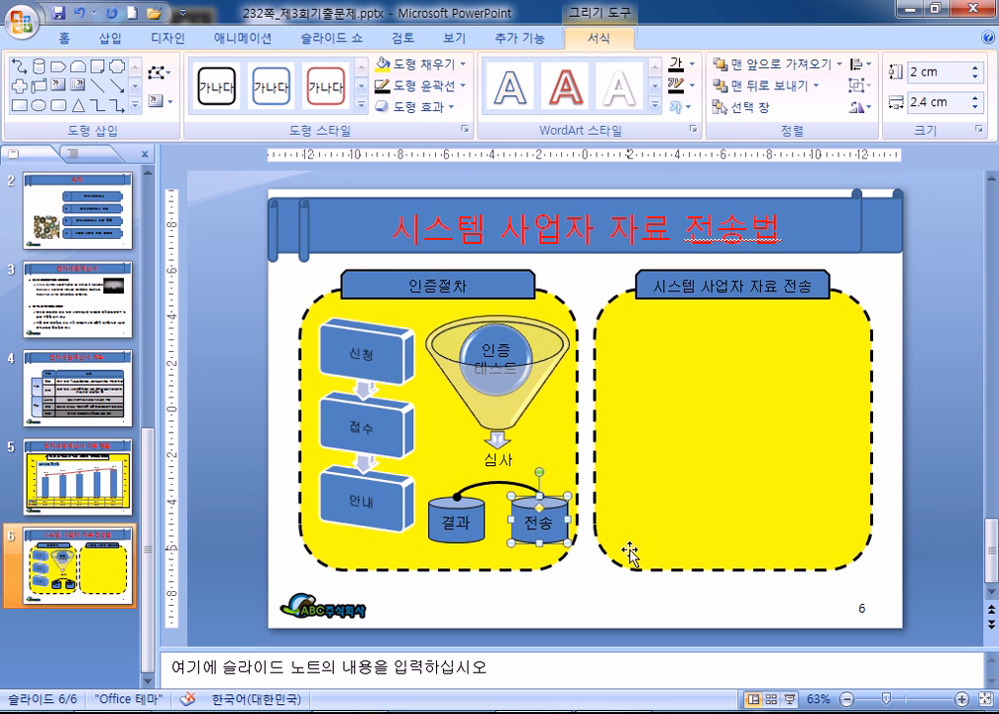
left_click(617, 623)
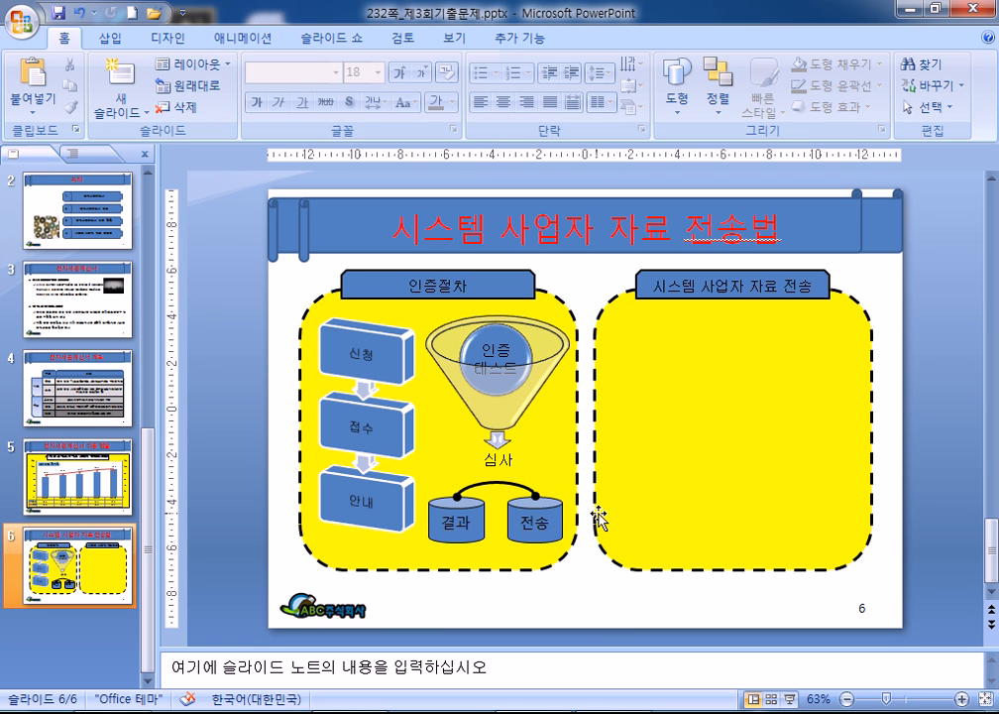
Step: Draw an ellipse in the upper-left part of the 시스템 사업자 자료 전송 panel
left_click(104, 38)
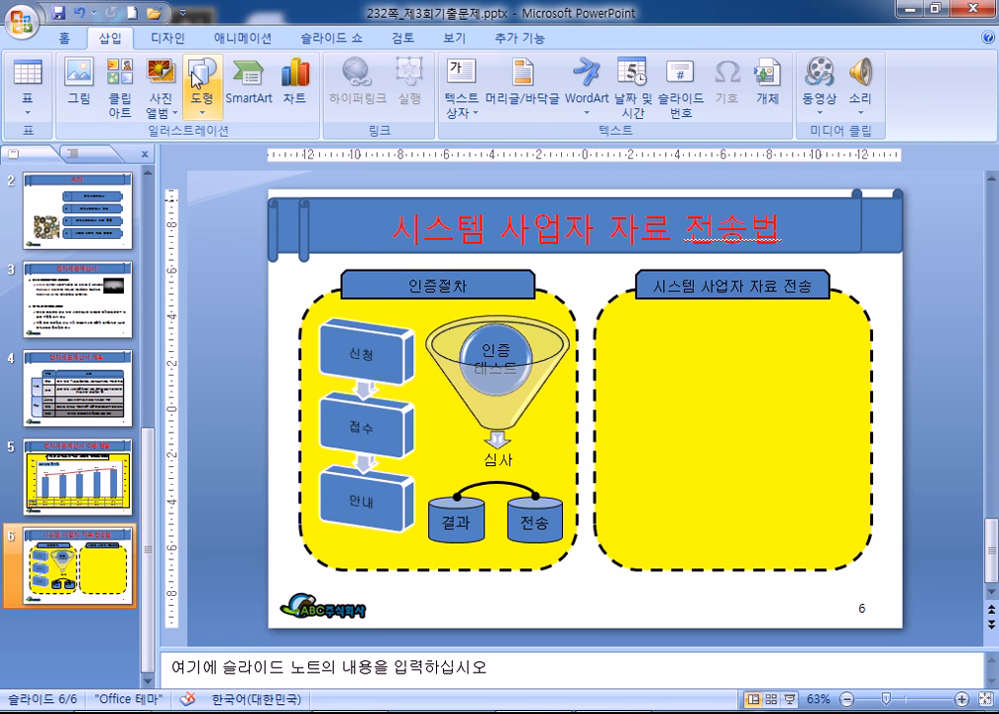
left_click(196, 80)
left_click(232, 295)
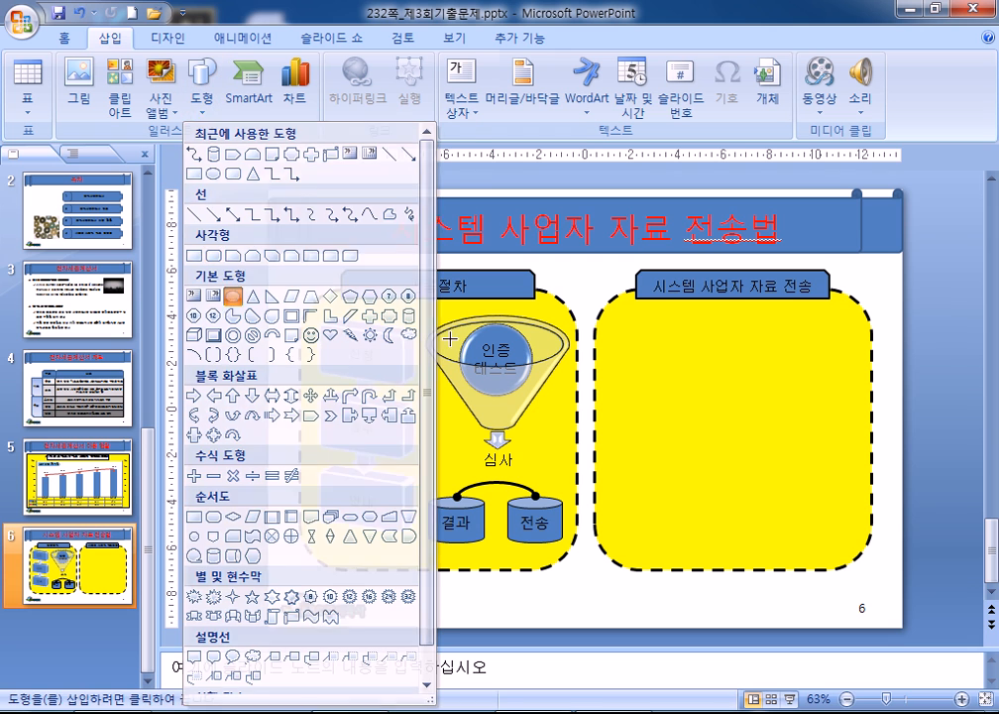
left_click_drag(615, 325, 710, 385)
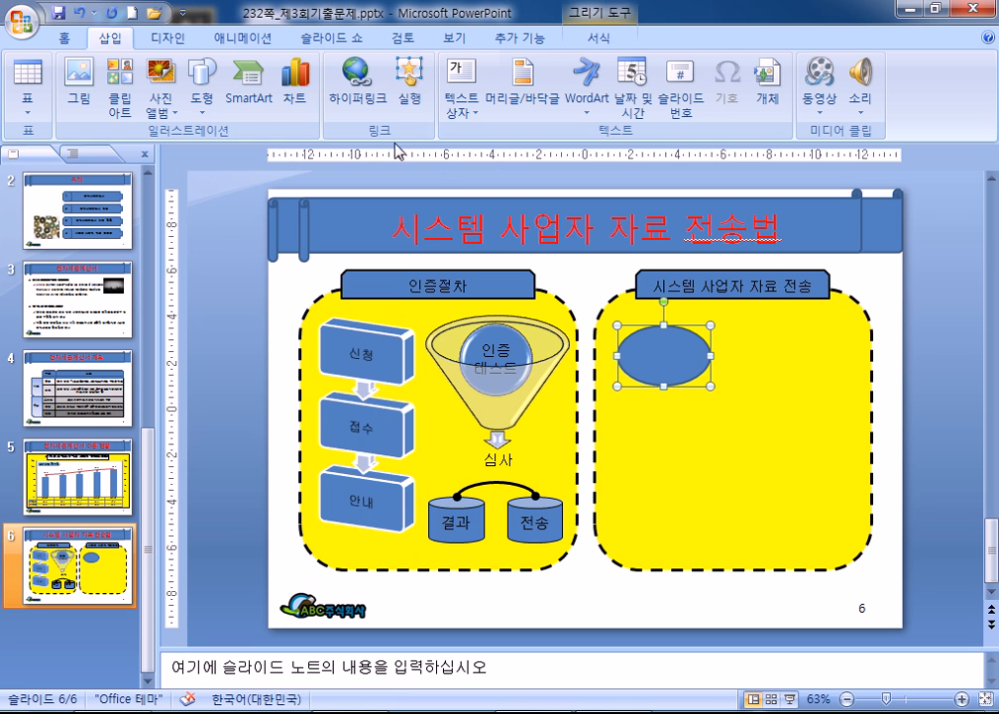
Step: Draw a cube to the right of the ellipse and place a copy below it, offset slightly to the left
left_click(202, 83)
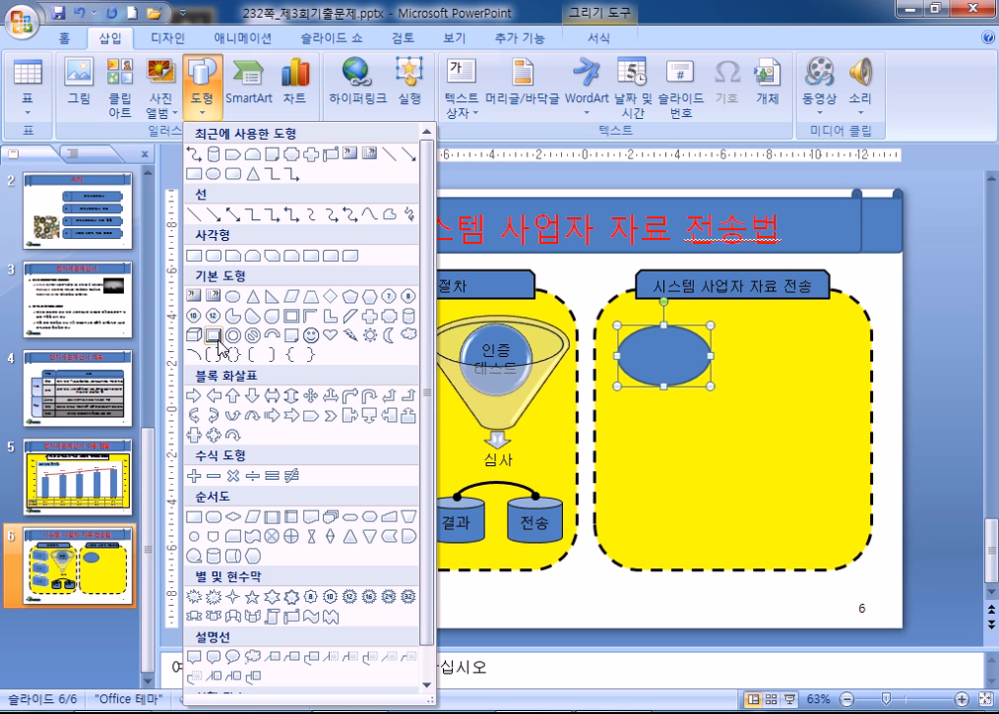
left_click(195, 334)
left_click_drag(760, 320, 773, 393)
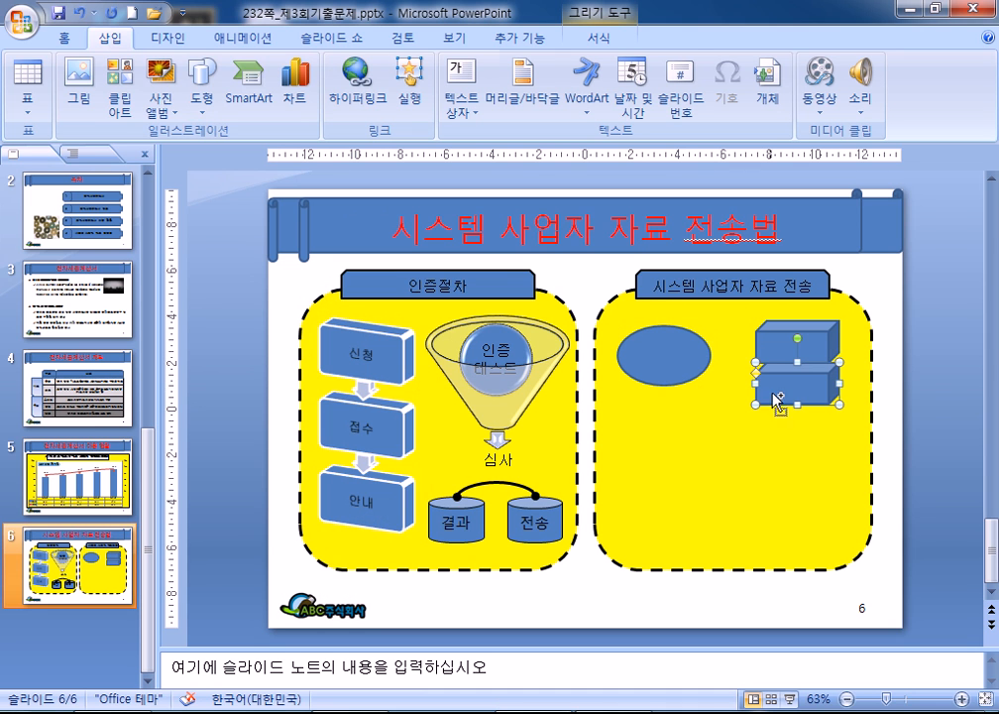
key("Left")
key("Left")
key("Left")
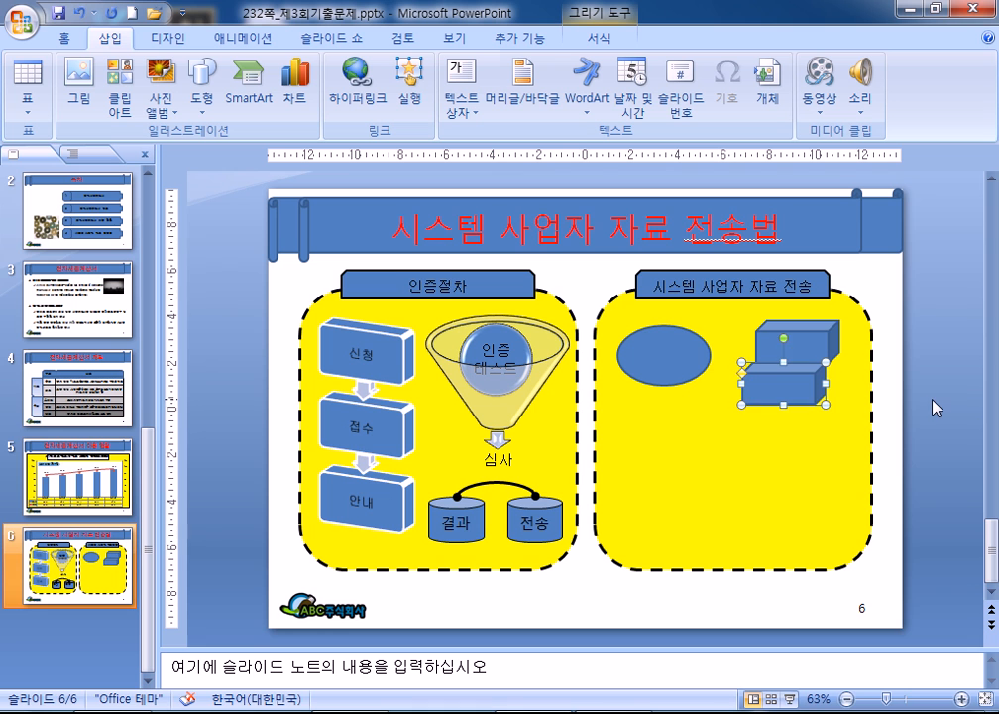
key("Up")
key("Up")
Step: Bring the upper cube in front of the lower one
left_click(813, 342)
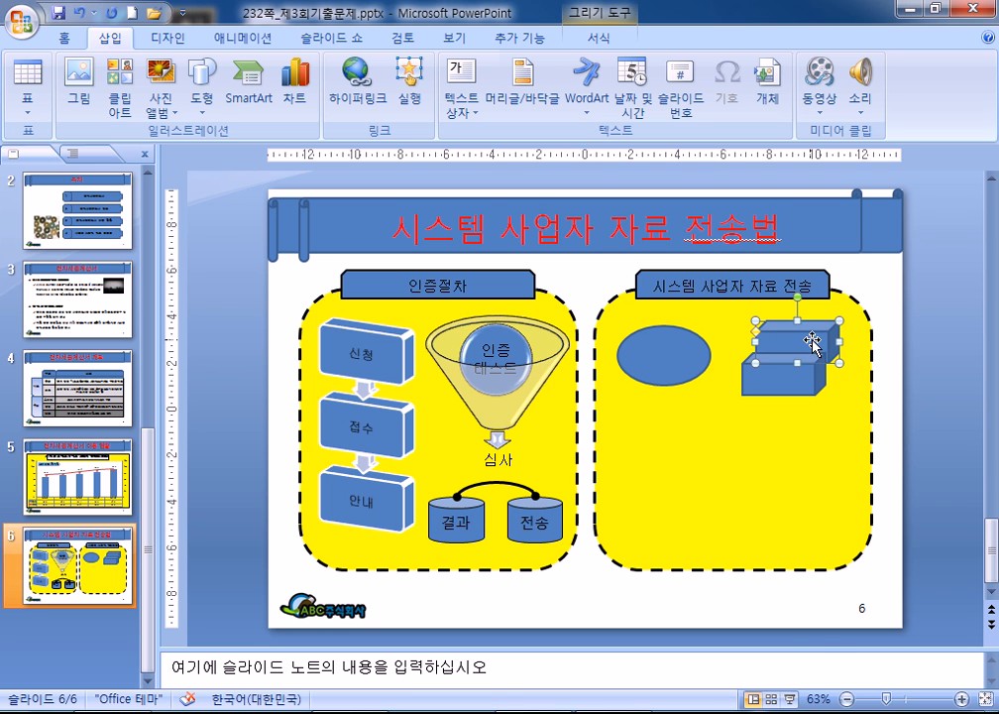
right_click(813, 342)
left_click(847, 465)
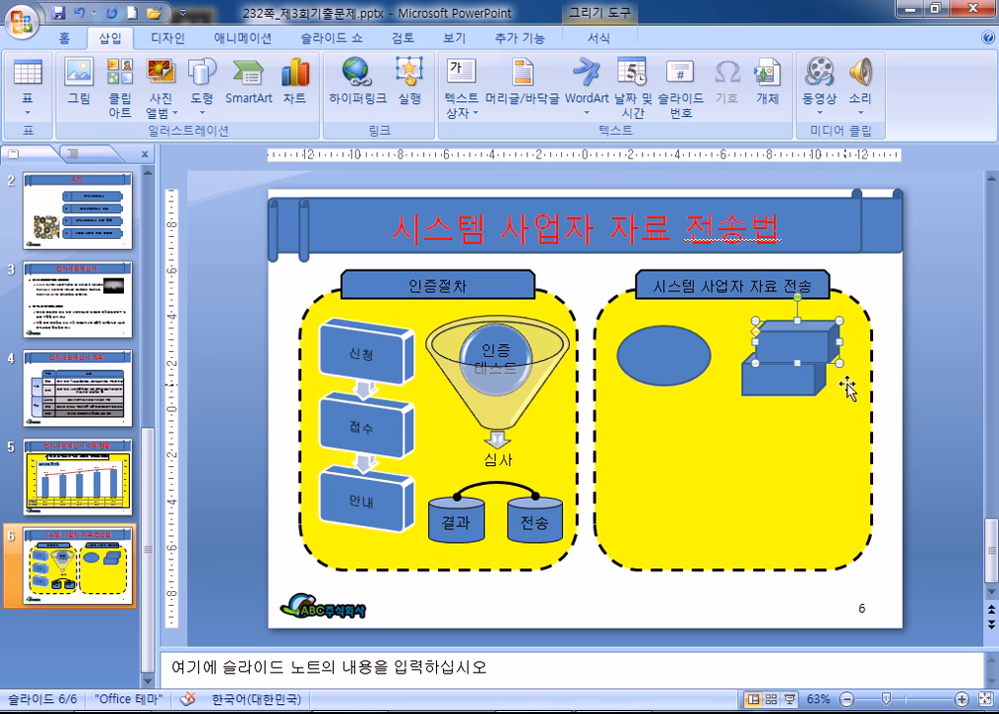
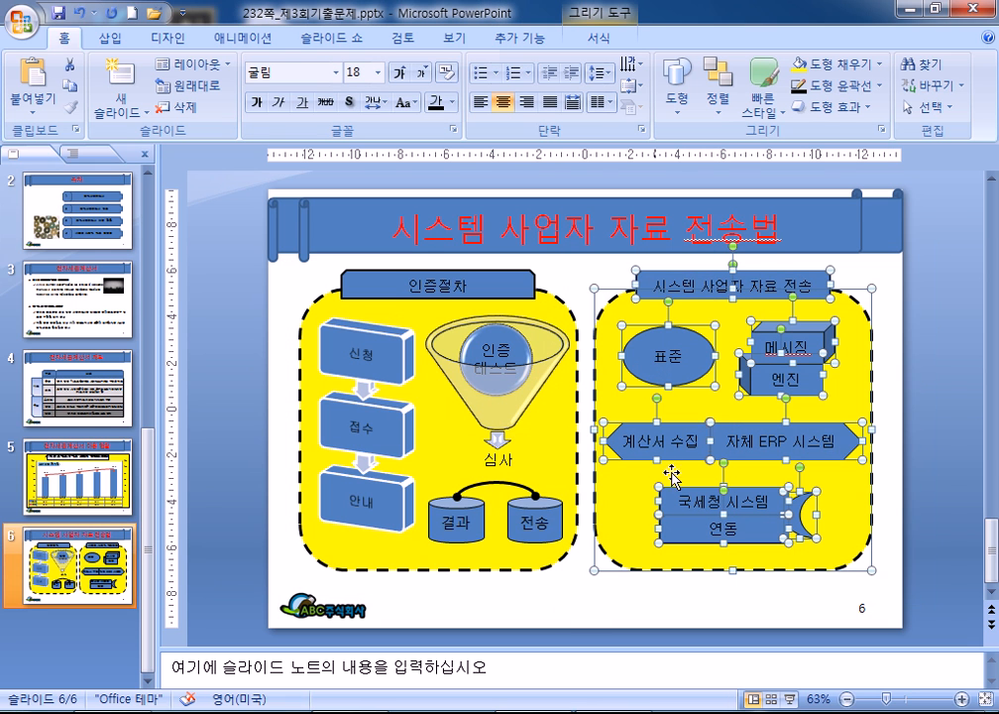
Step: Group all the selected shapes of the 시스템 사업자 자료 전송 panel
right_click(790, 275)
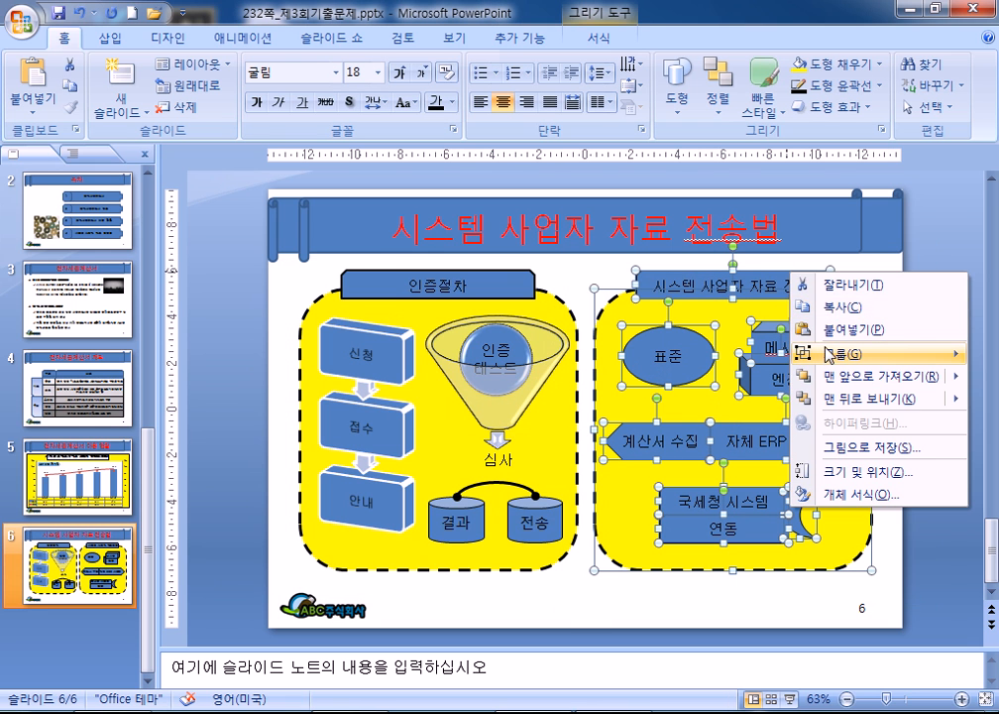
mouse_move(830, 351)
left_click(738, 354)
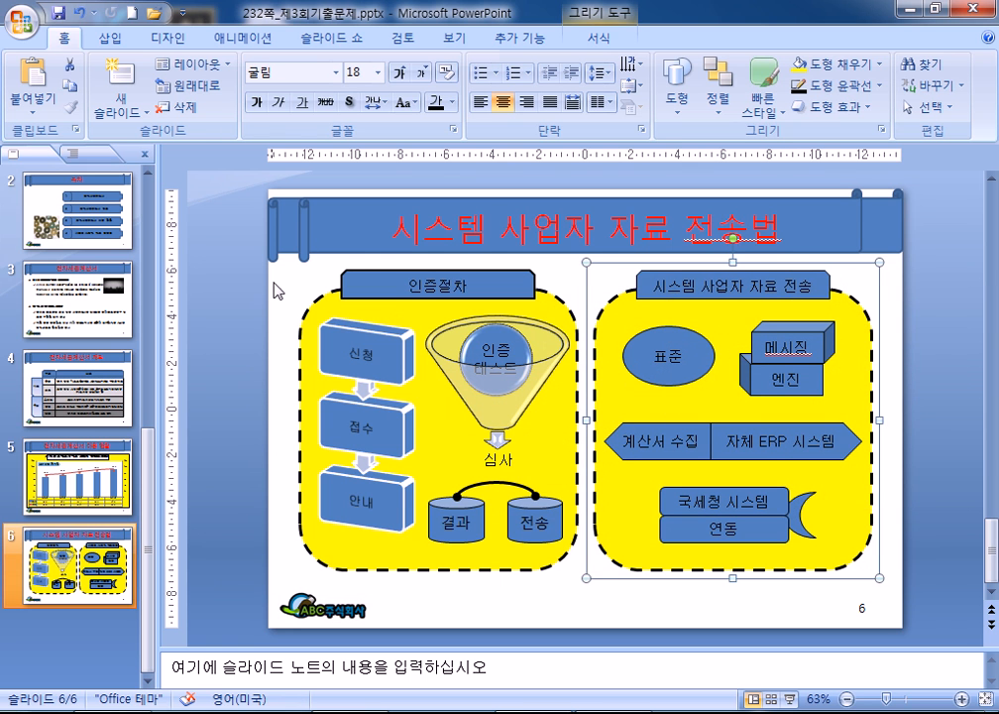
left_click(269, 189)
Step: Give the 인증절차 group a Fly In (날아오기) entrance animation coming from the left (왼쪽에서)
left_click(246, 40)
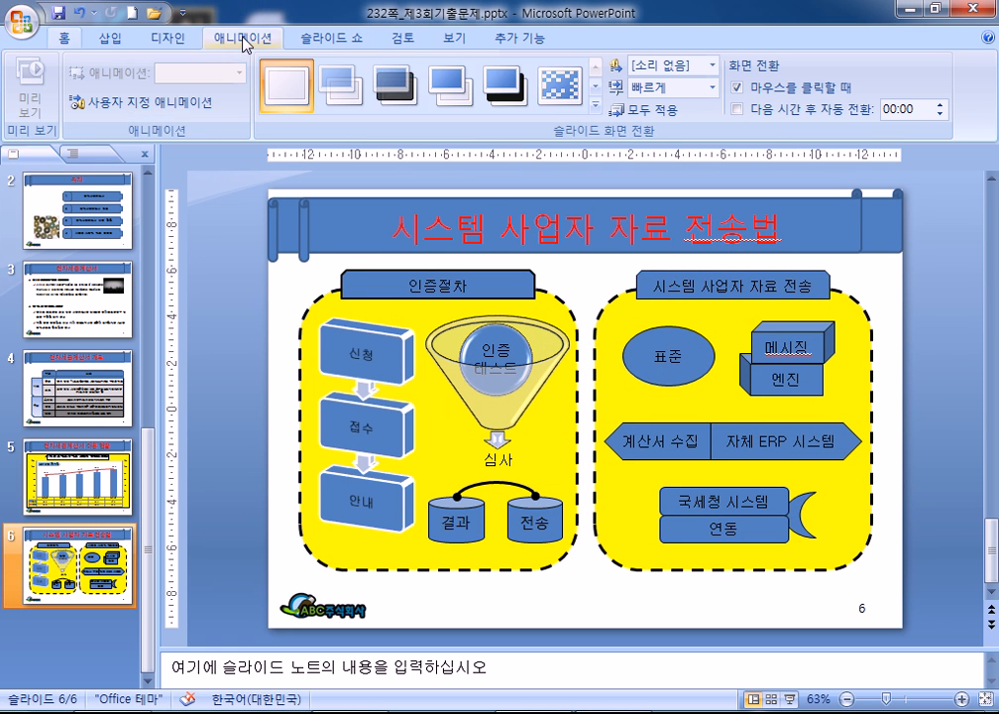
left_click(139, 100)
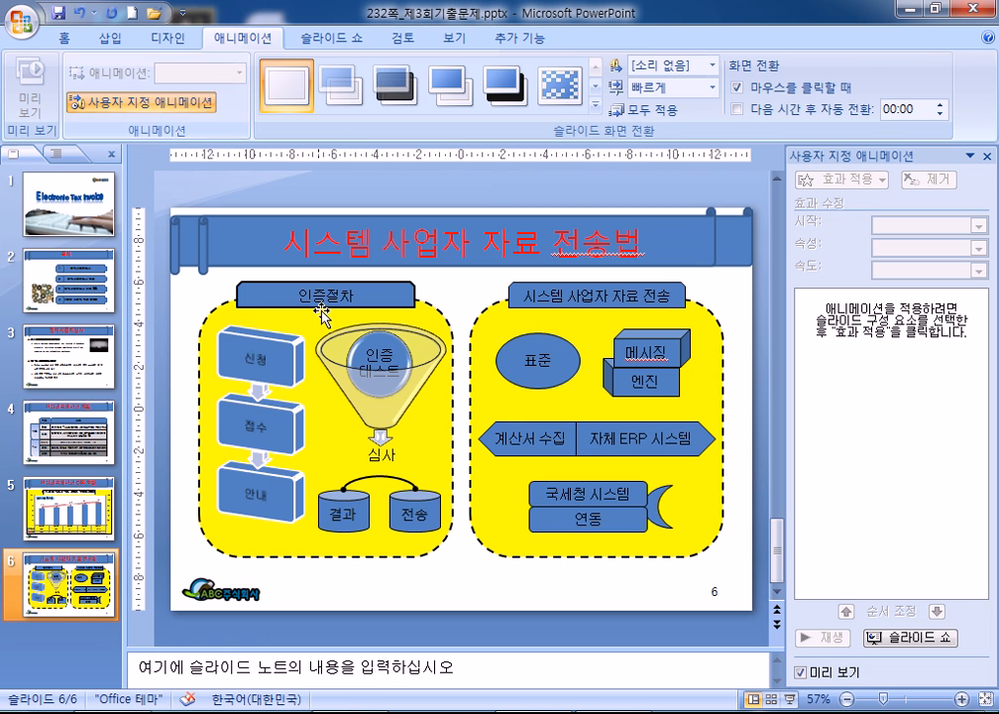
left_click(212, 313)
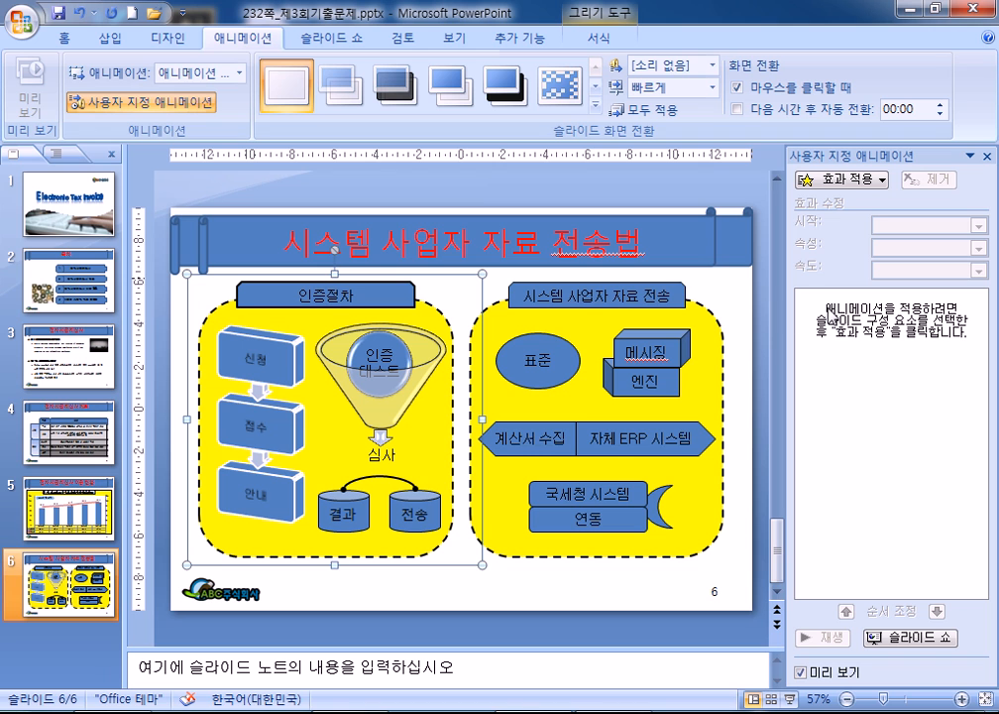
left_click(878, 185)
mouse_move(830, 202)
left_click(674, 201)
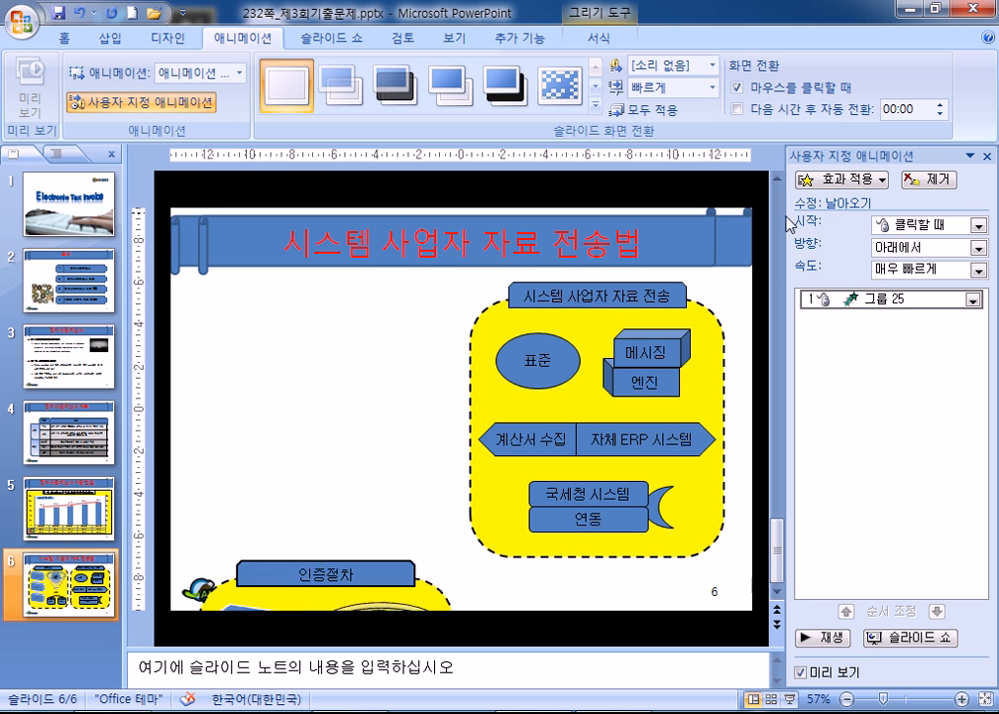
left_click(922, 247)
left_click(859, 291)
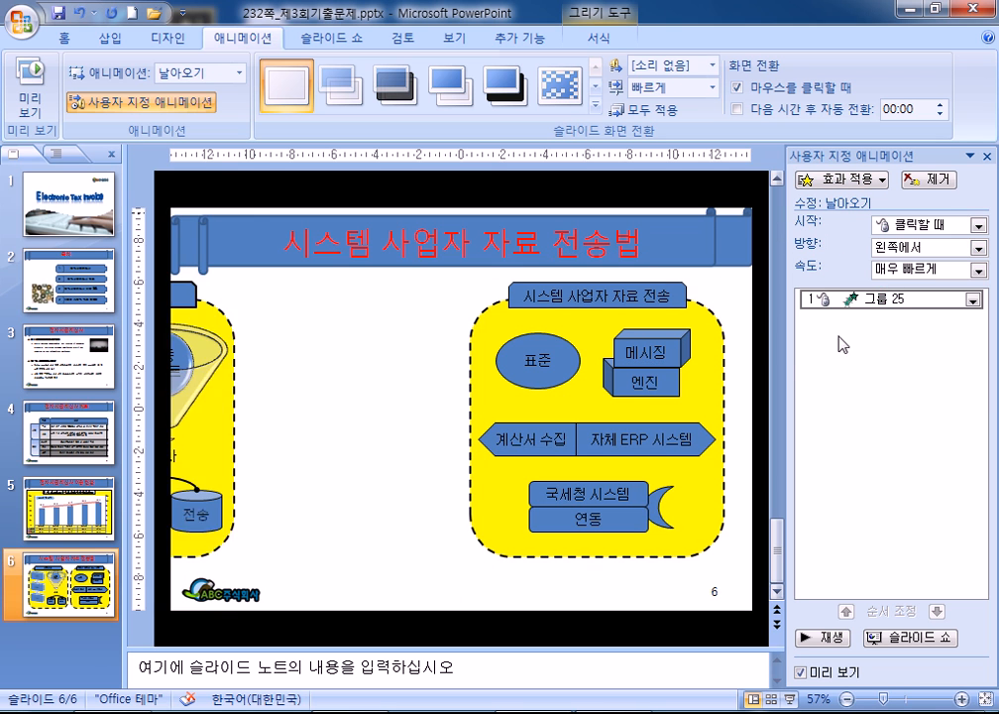
Step: Give the 시스템 사업자 자료 전송 group a Blinds (블라인드) entrance animation
left_click(713, 318)
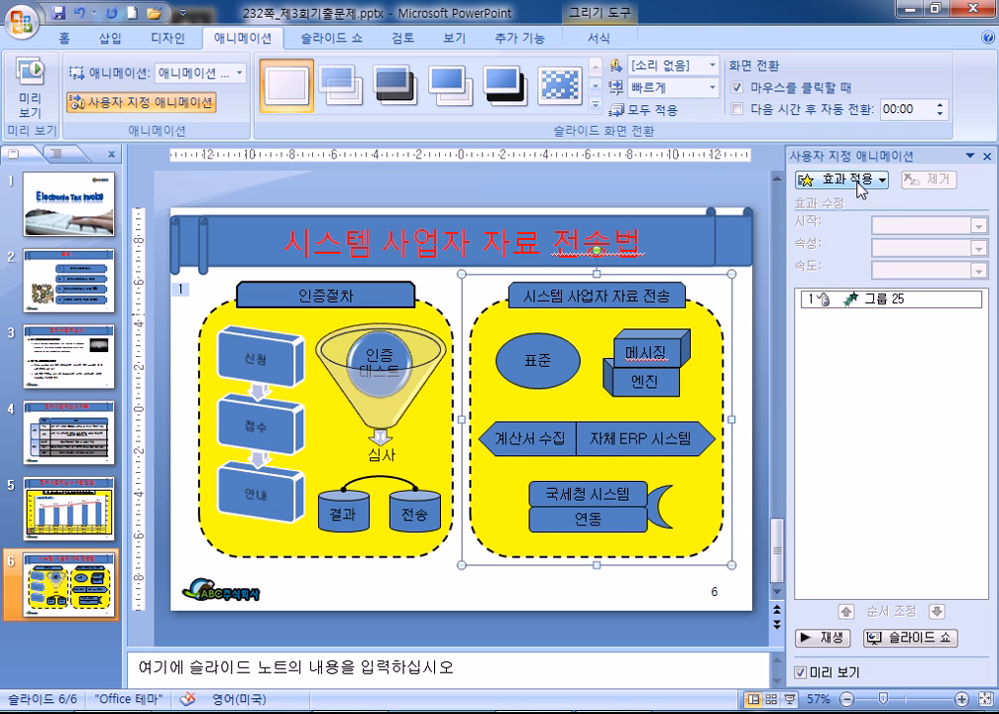
left_click(858, 182)
mouse_move(815, 202)
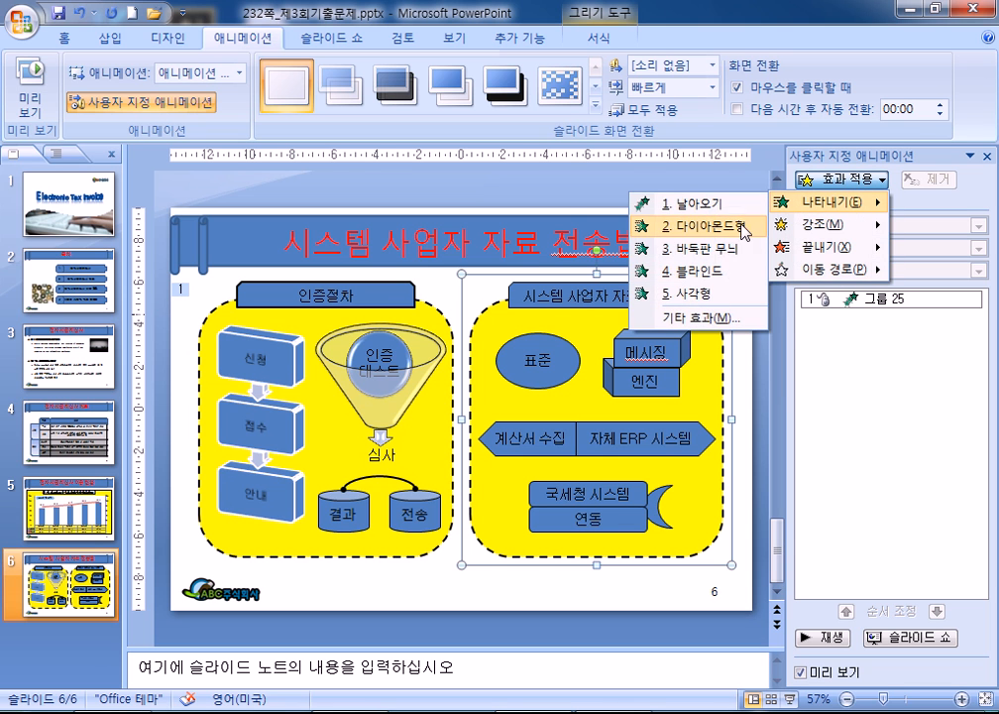
left_click(706, 277)
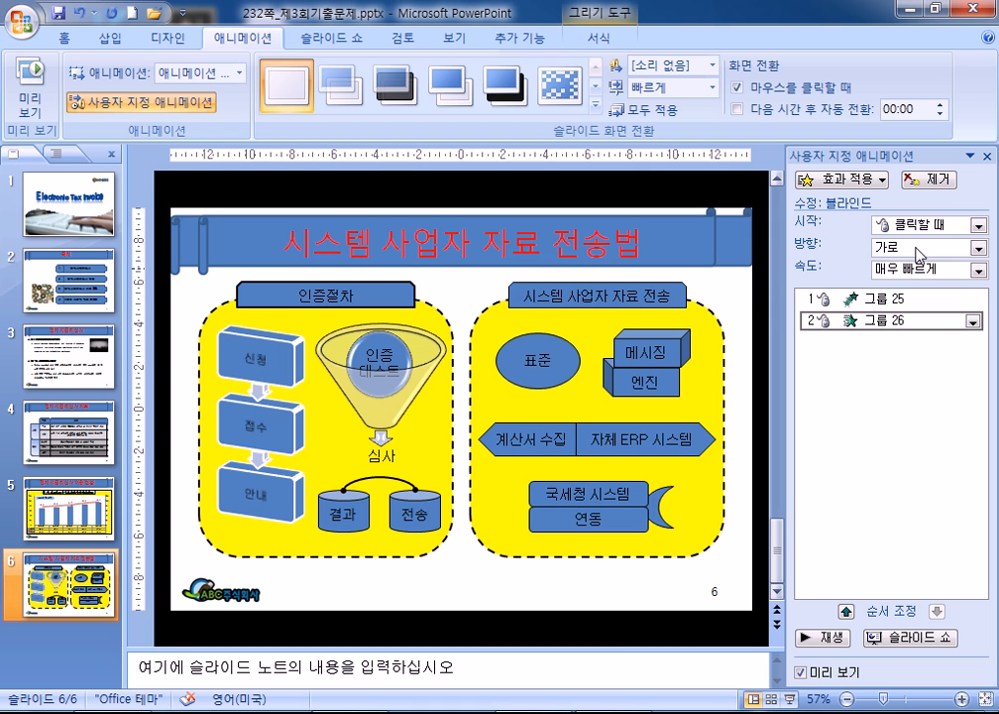
Step: Set the Blinds (블라인드) animation direction of the 시스템 사업자 자료 전송 group to 세로 and close the custom animation pane
left_click(920, 254)
left_click(858, 290)
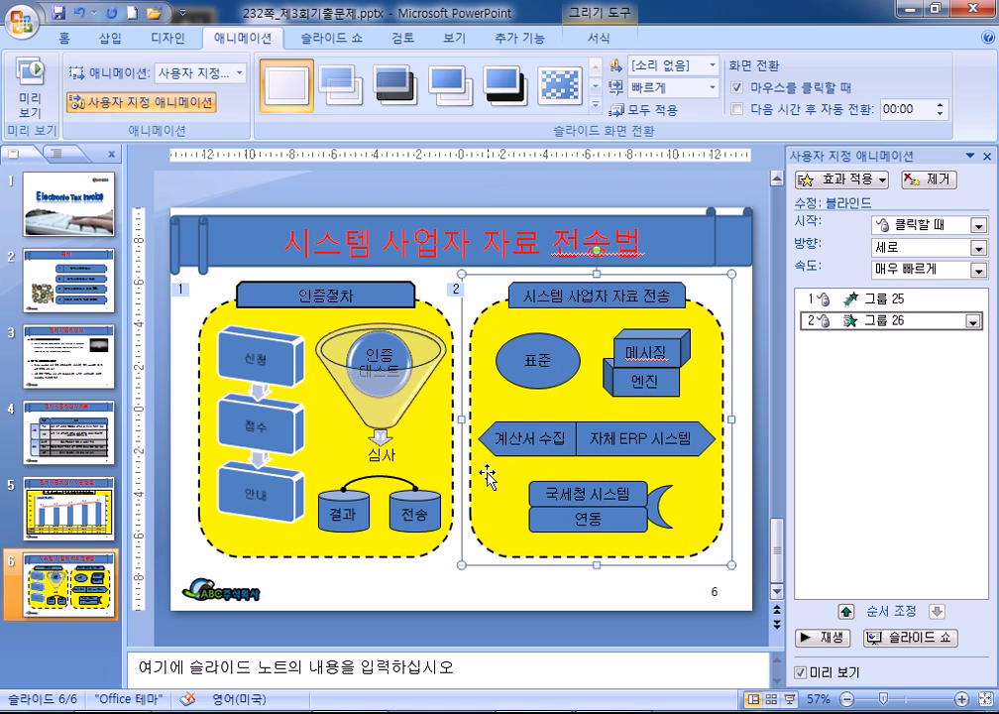
left_click(372, 475)
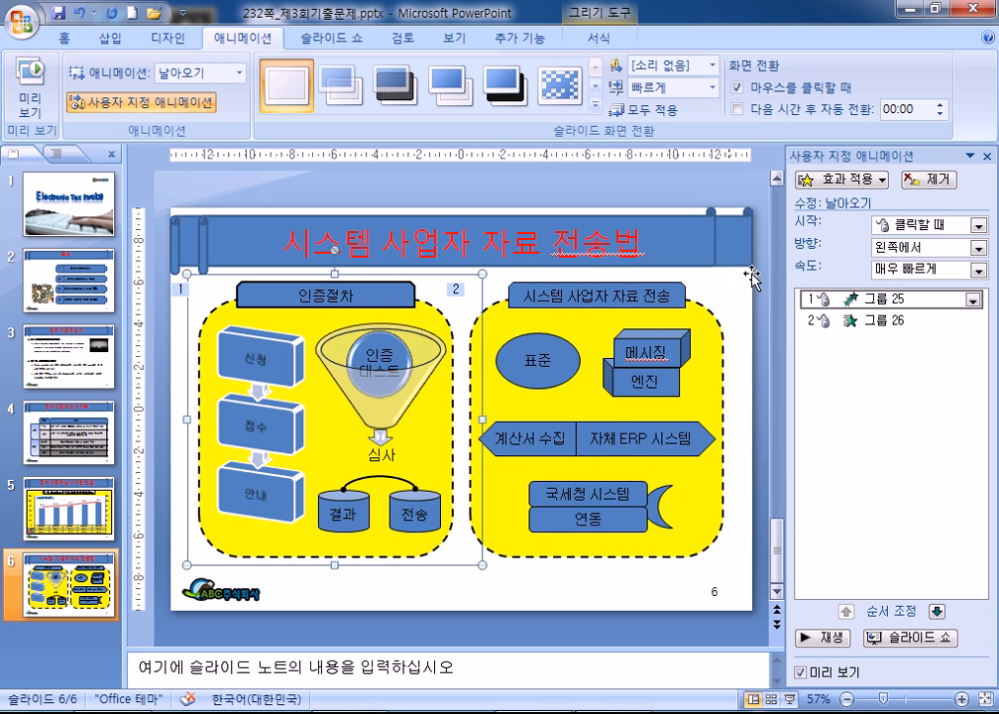
left_click(987, 156)
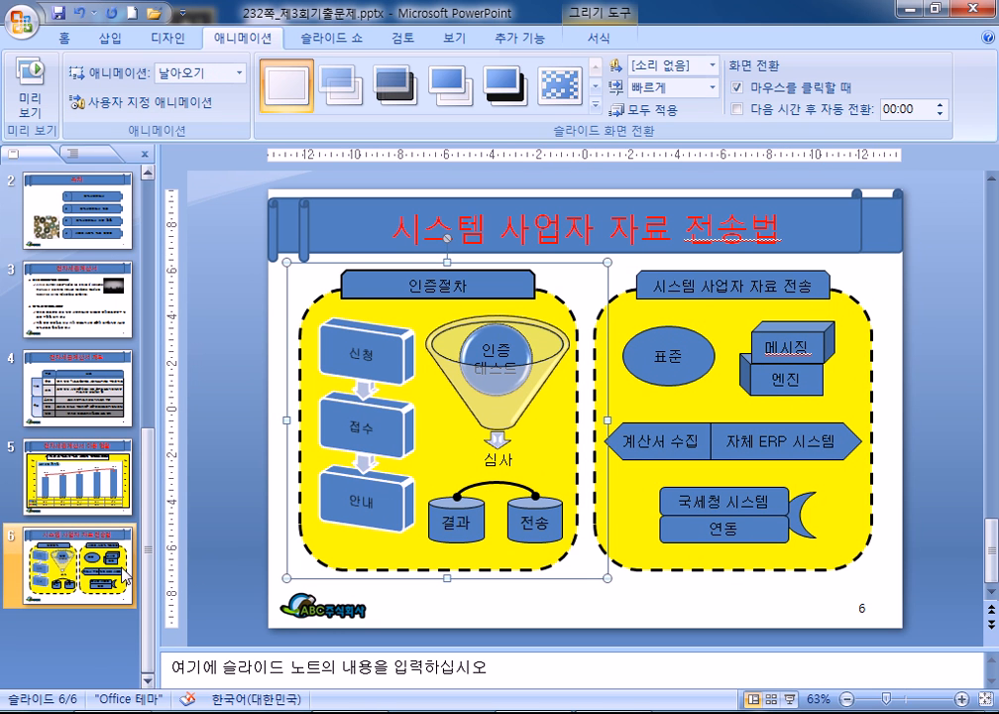
Step: Duplicate slide 6 and ungroup both the 인증절차 and 시스템 사업자 자료 전송 panels on the copy
left_click(127, 540)
key("ctrl+d")
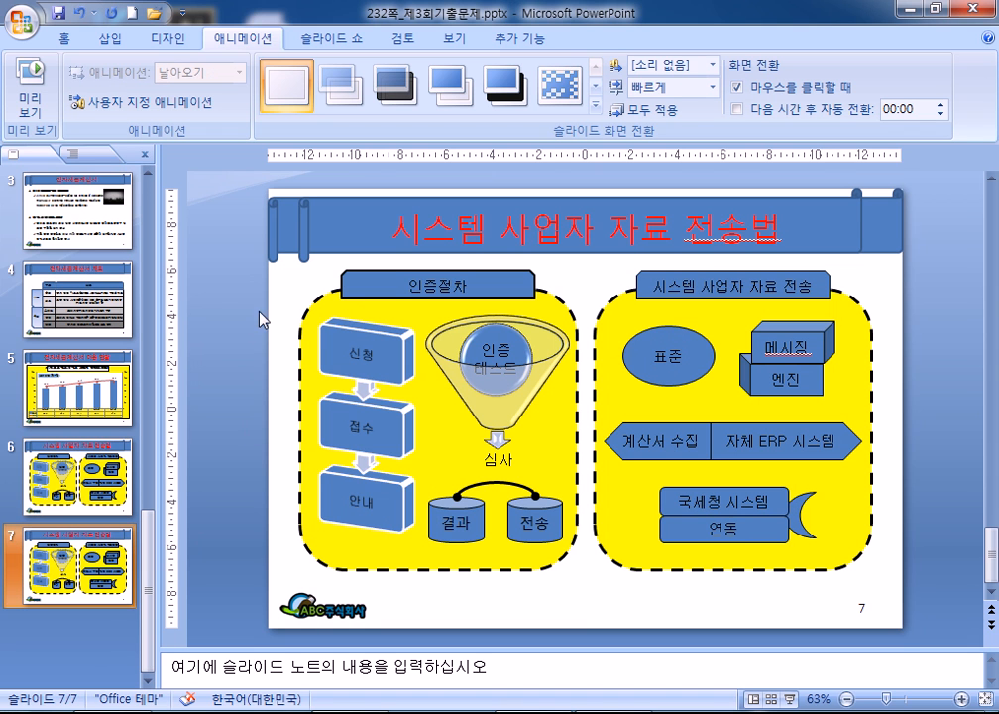
right_click(304, 316)
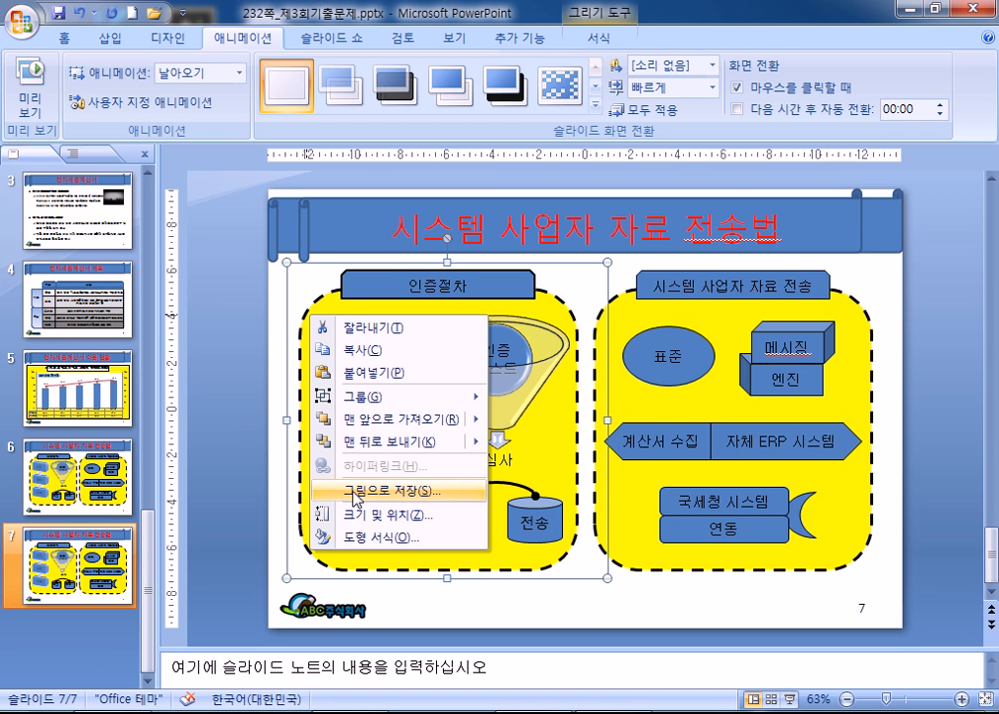
mouse_move(447, 404)
left_click(553, 445)
left_click(626, 303)
right_click(627, 303)
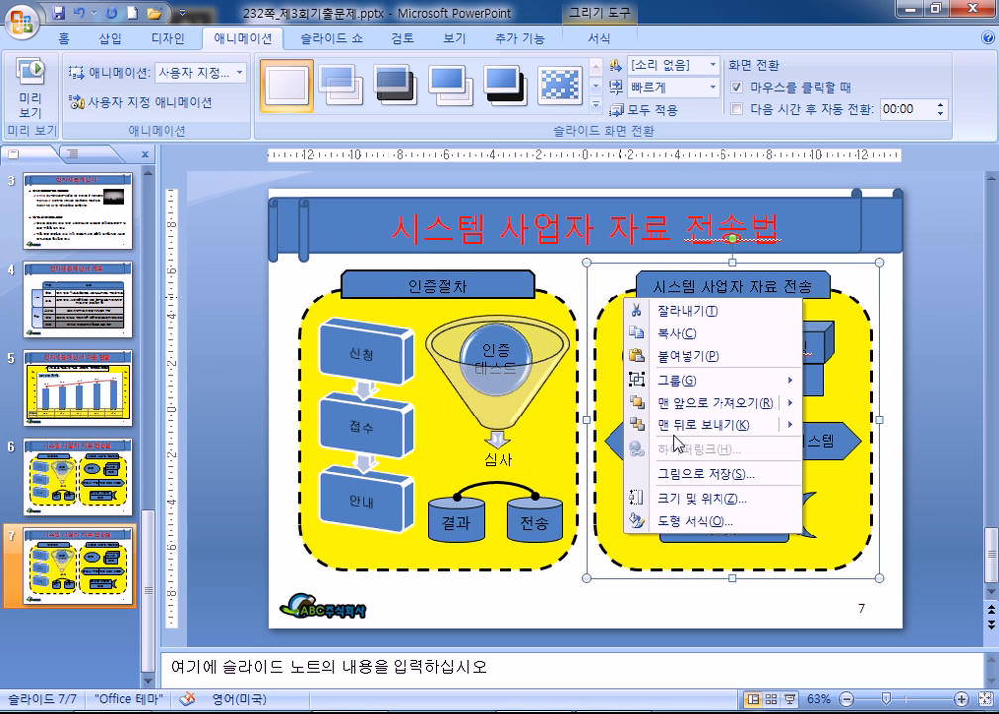
mouse_move(714, 380)
left_click(858, 428)
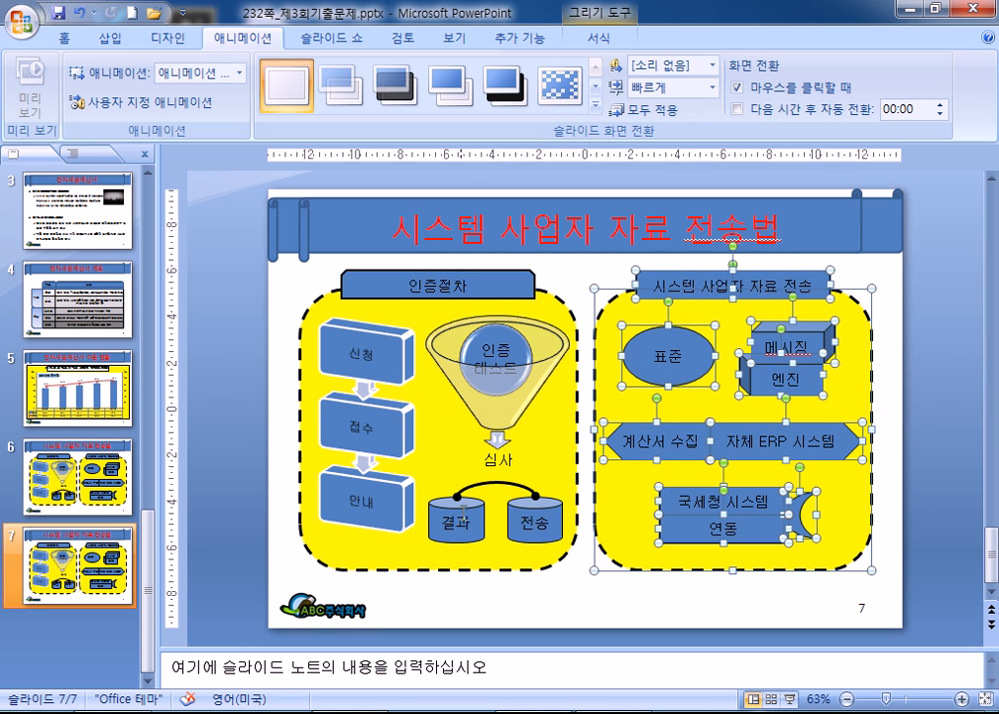
Step: Delete the curved line joining the 결과 and 전송 cylinders on slide 7
left_click(939, 601)
left_click_drag(532, 493, 532, 492)
key("ctrl+z")
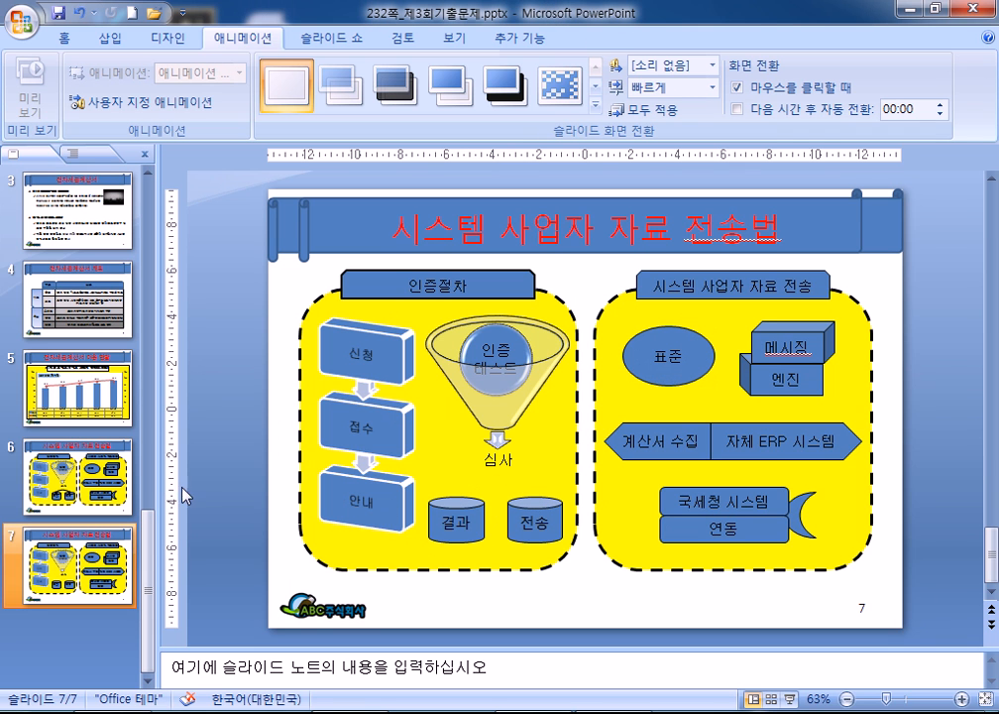
Step: Draw a curved connector from the top of the 결과 cylinder to the top of the 전송 cylinder on slide 7
left_click(109, 38)
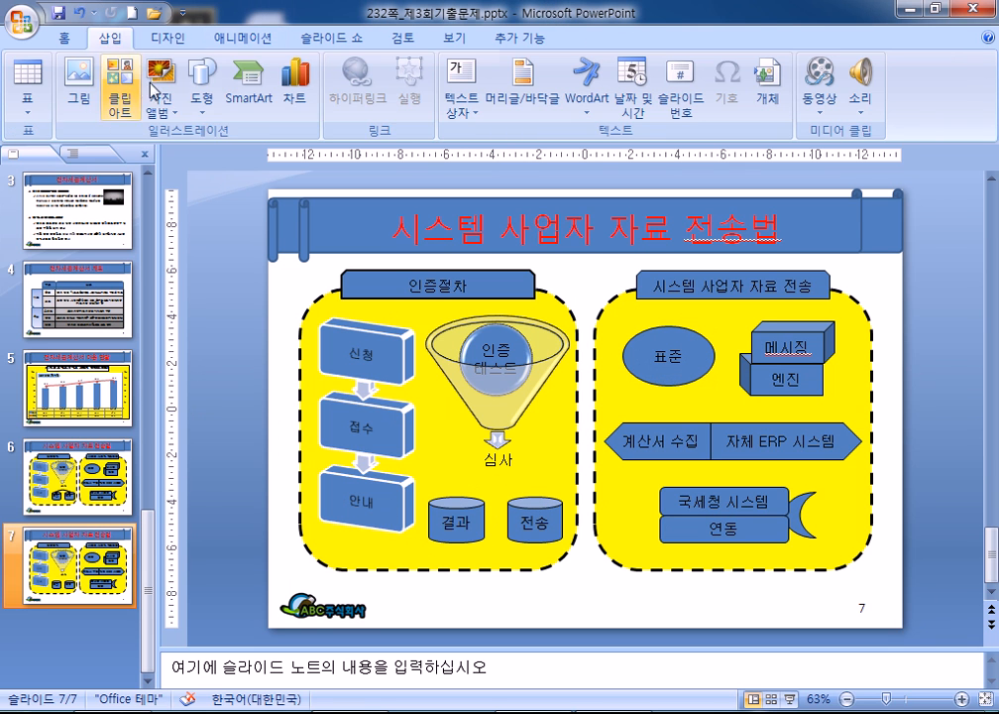
left_click(202, 94)
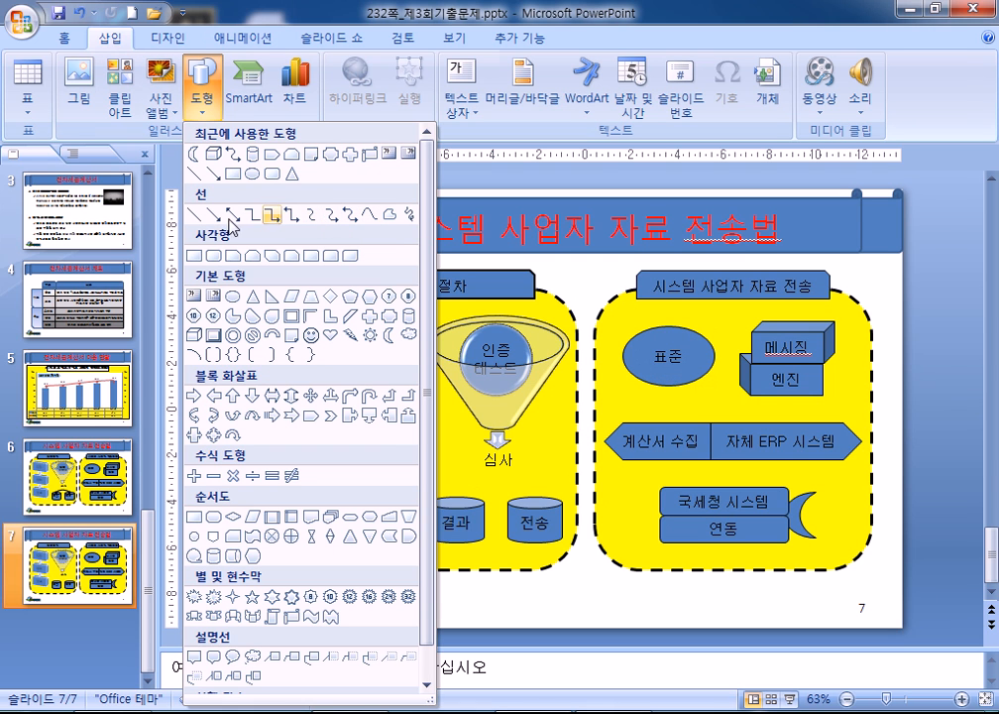
left_click(312, 216)
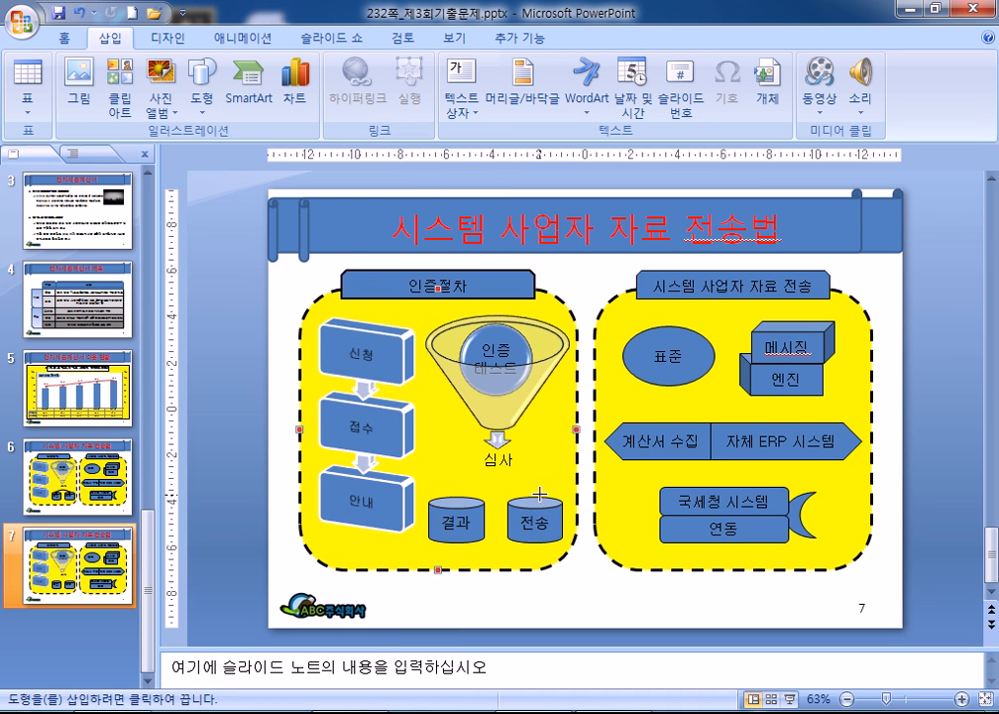
left_click_drag(455, 496, 536, 495)
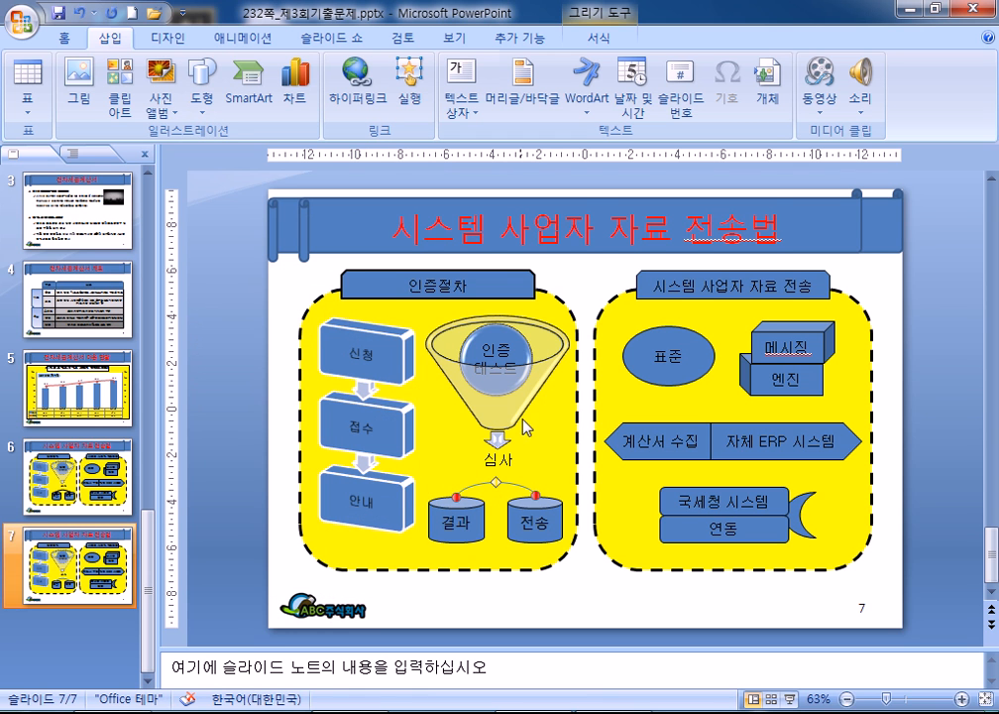
scroll(495, 519, "up", 5)
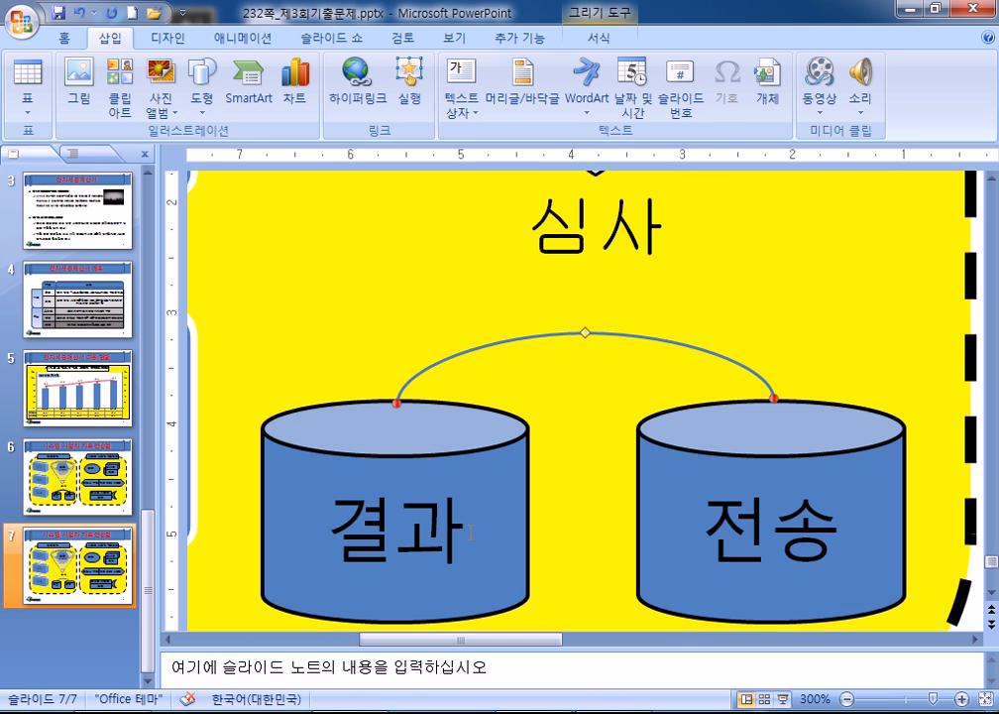
left_click(621, 362)
left_click(621, 337)
mouse_move(396, 403)
left_mouse_down()
mouse_move(395, 377)
mouse_move(390, 442)
mouse_move(504, 503)
mouse_move(462, 430)
mouse_move(399, 400)
left_mouse_up()
Step: Set the new curved connector's outline to 3 pt thickness and black
left_click(593, 37)
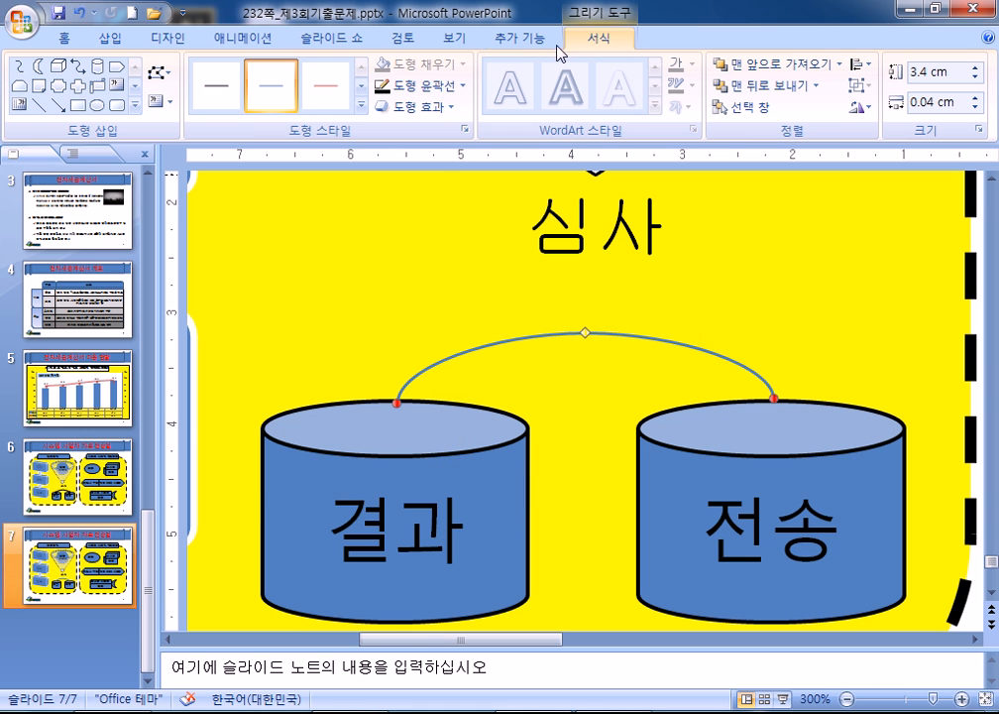
left_click(421, 91)
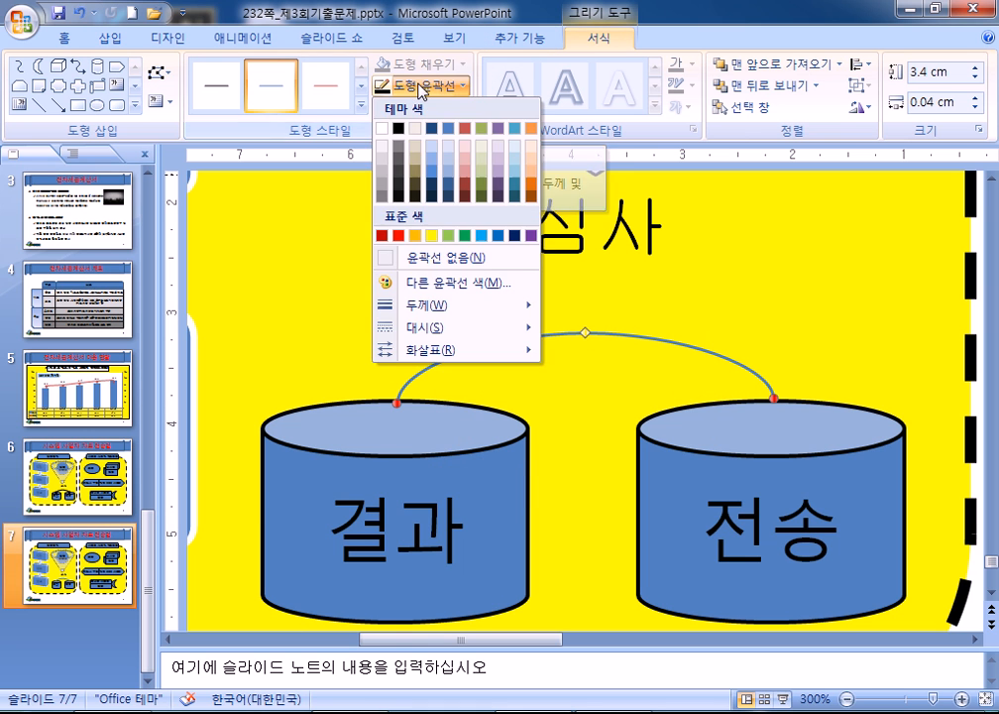
mouse_move(416, 306)
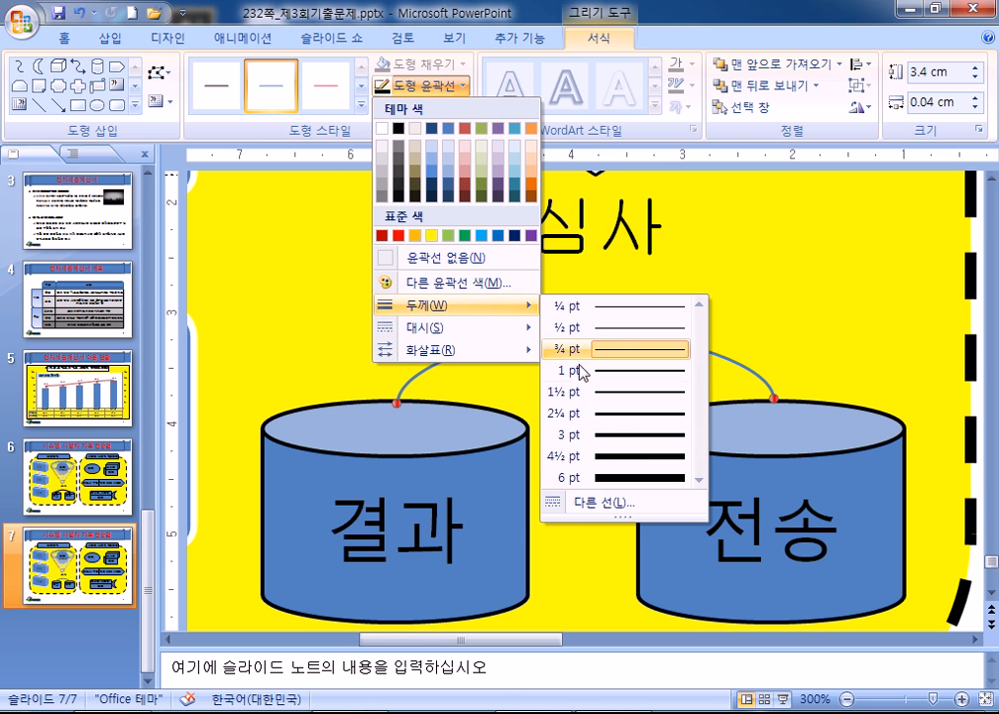
left_click(616, 435)
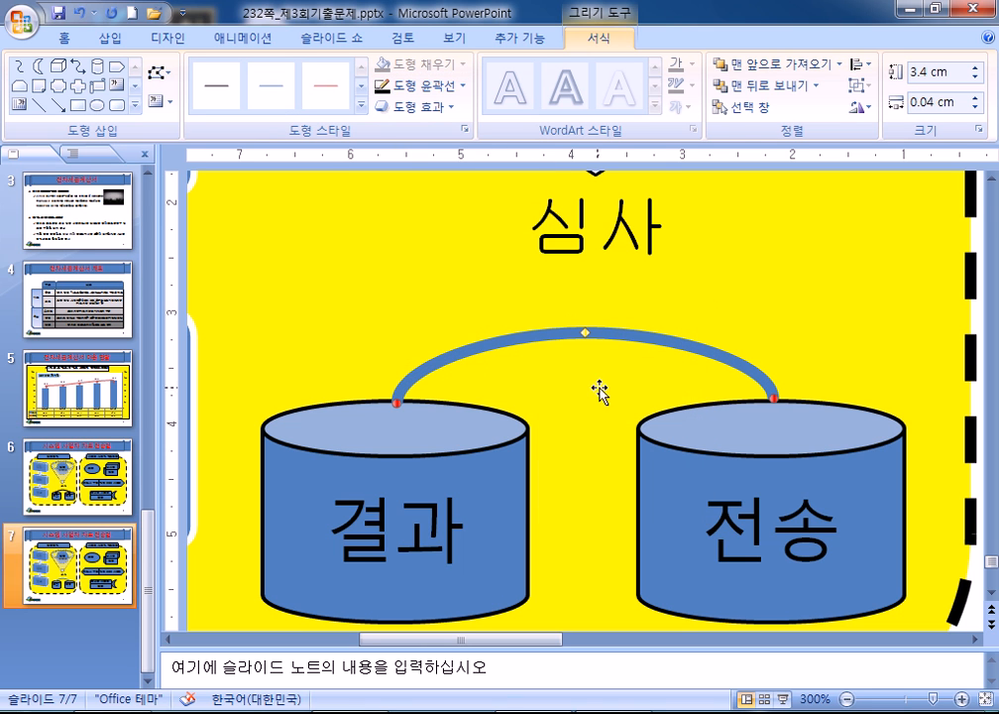
left_click(421, 86)
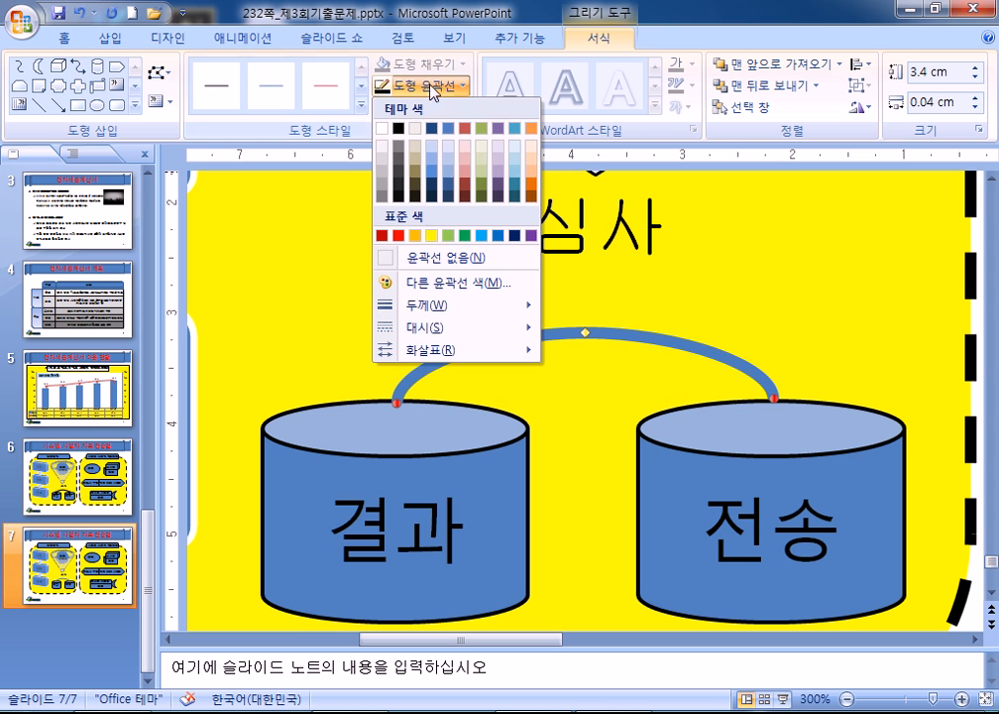
left_click(399, 129)
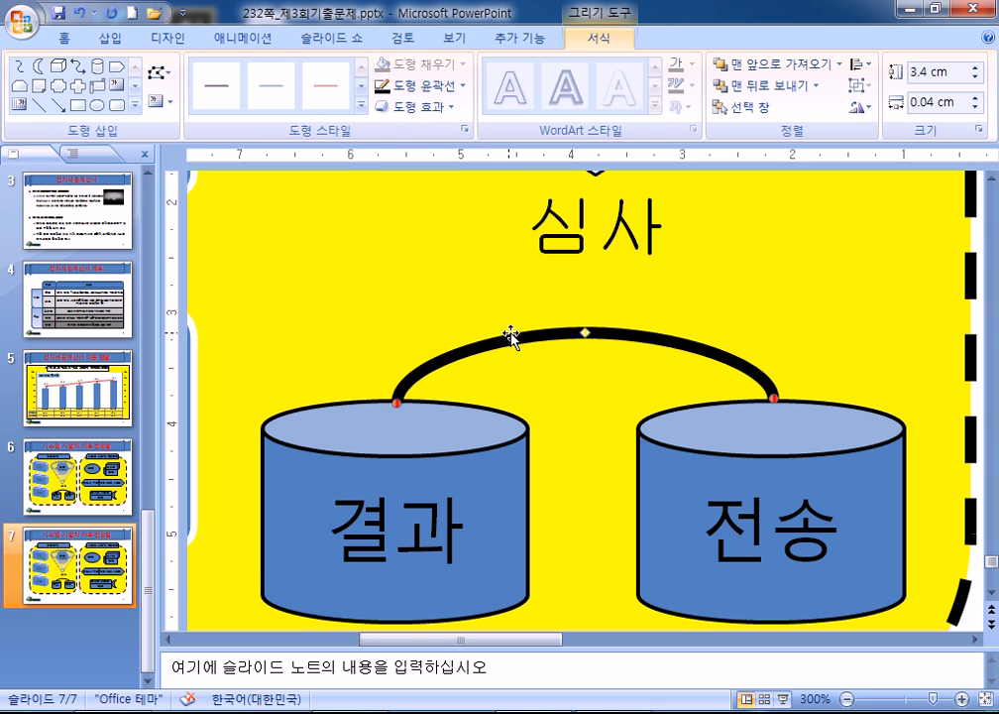
Step: Give the curved connector on slide 7 round dot ends on both sides
left_click(437, 87)
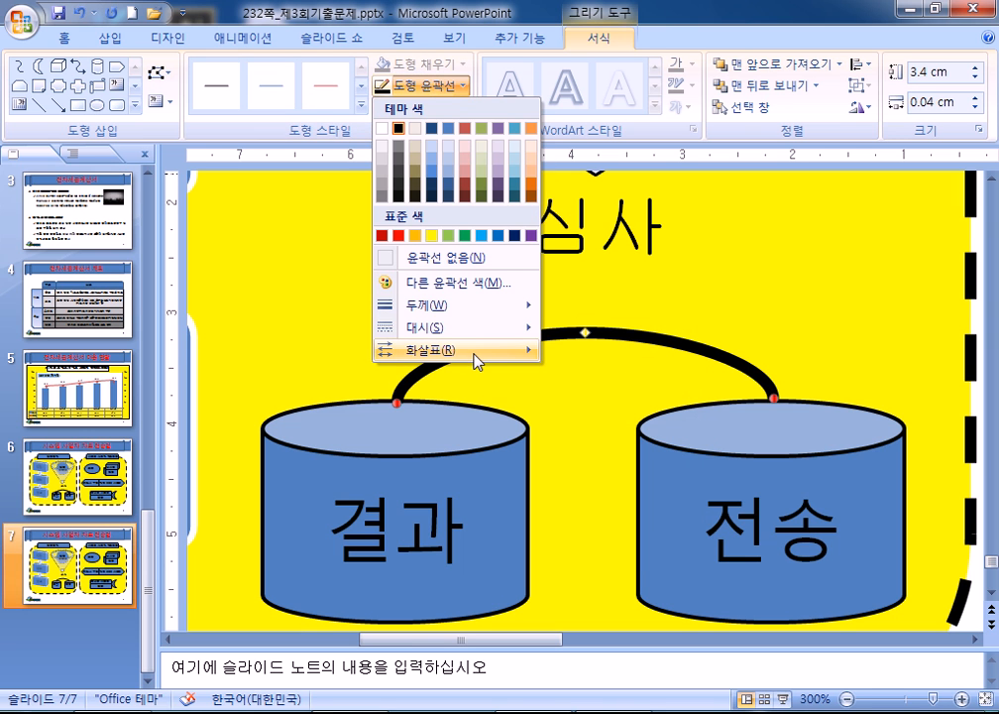
mouse_move(504, 355)
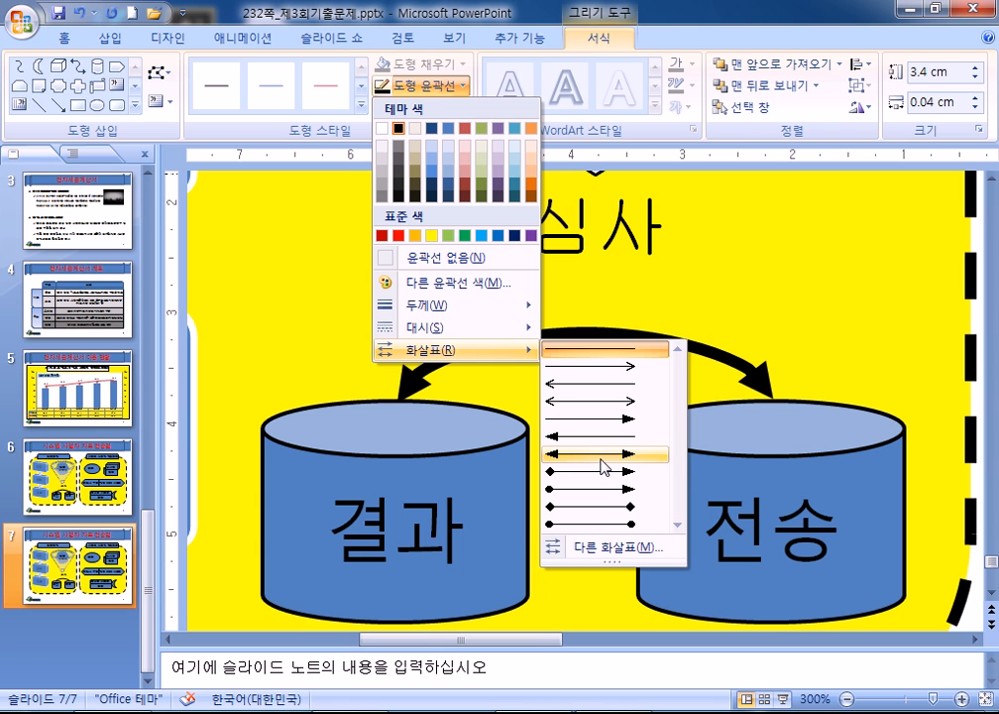
left_click(593, 525)
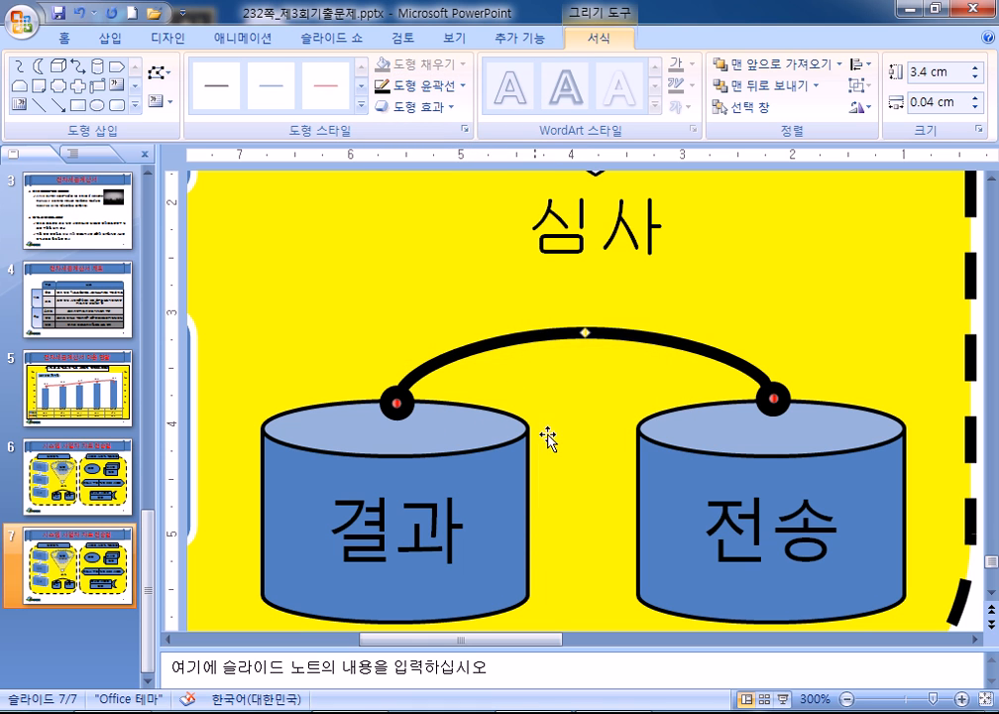
left_click(567, 454)
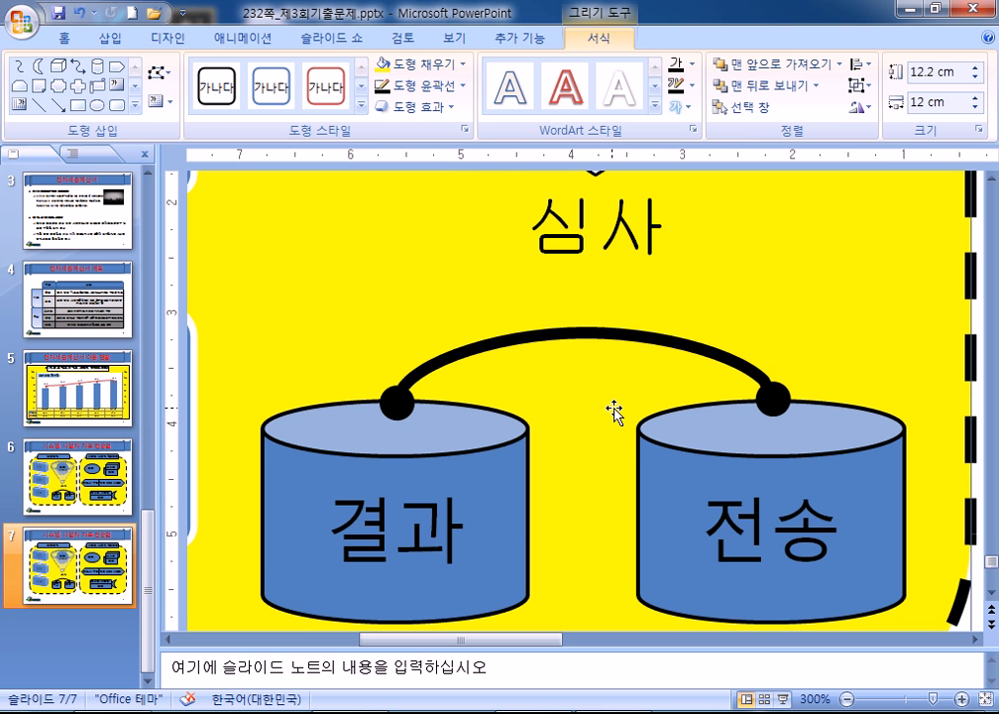
scroll(617, 420, "down", 3)
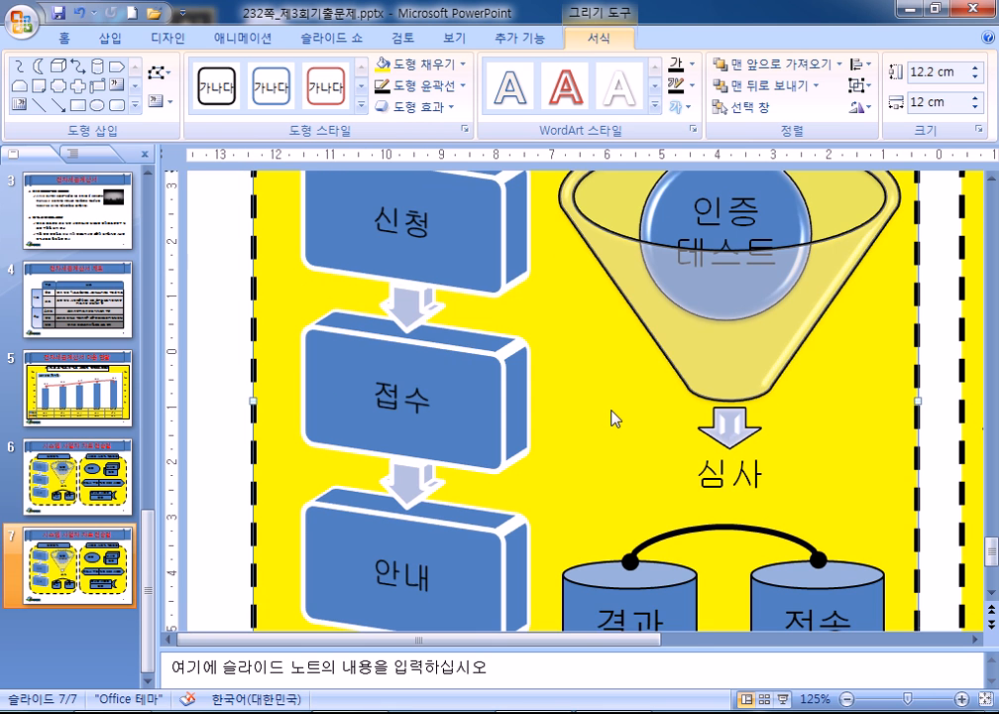
scroll(616, 420, "down", 1)
scroll(614, 412, "down", 1)
scroll(614, 412, "up", 3)
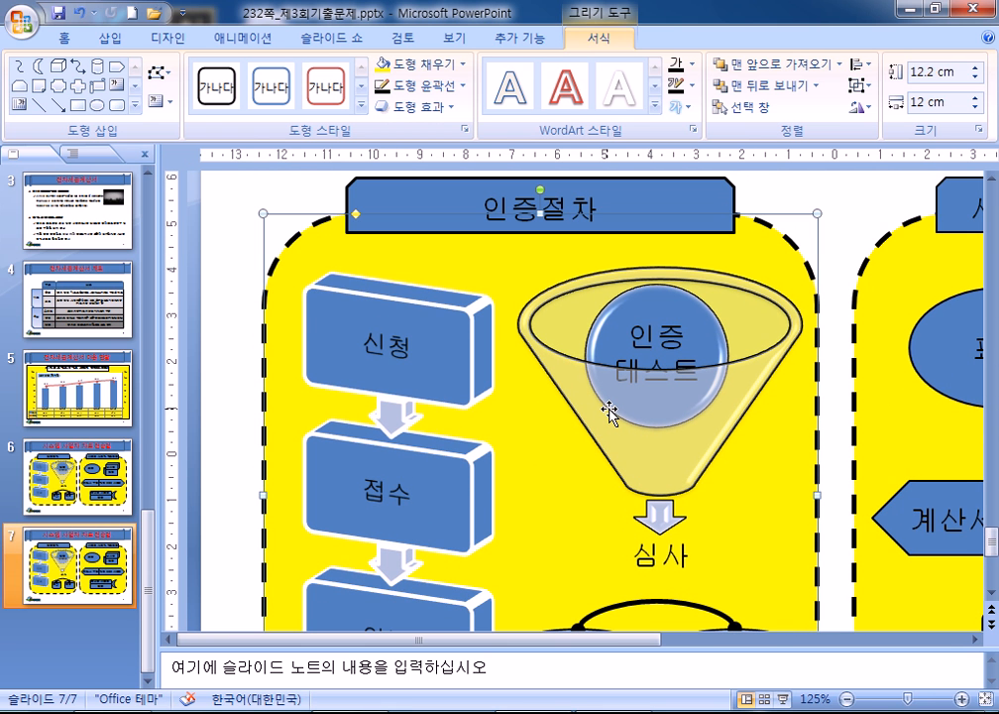
scroll(608, 412, "down", 3)
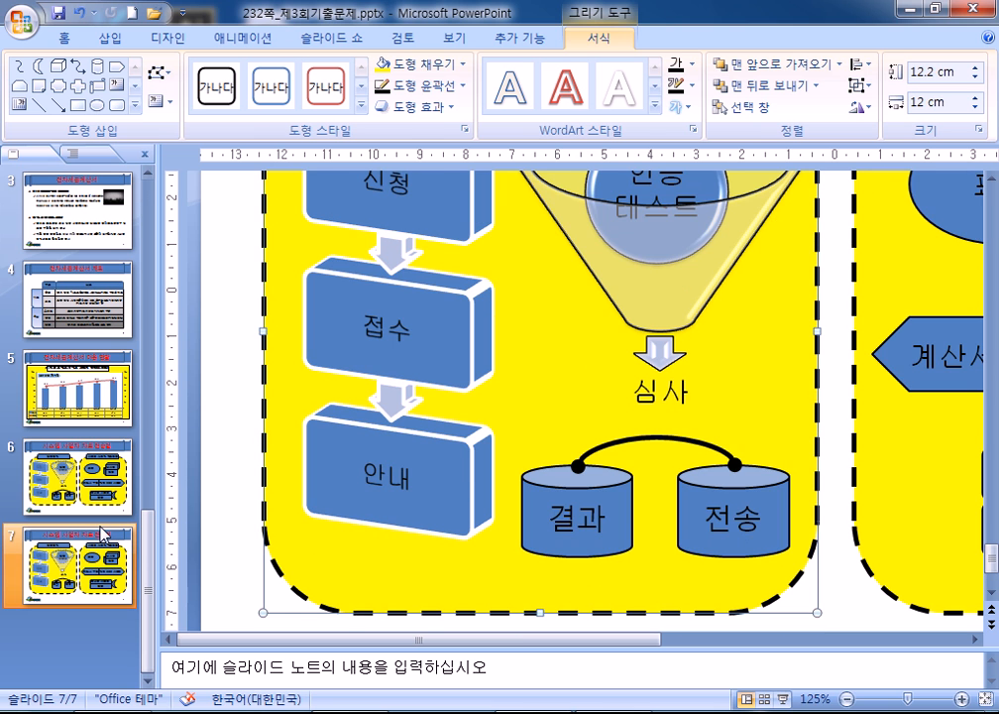
Step: Delete the duplicated slide 7 and return to the original slide 6
left_click(72, 496)
key("Delete")
left_click(72, 496)
left_click(79, 540)
left_click(600, 454)
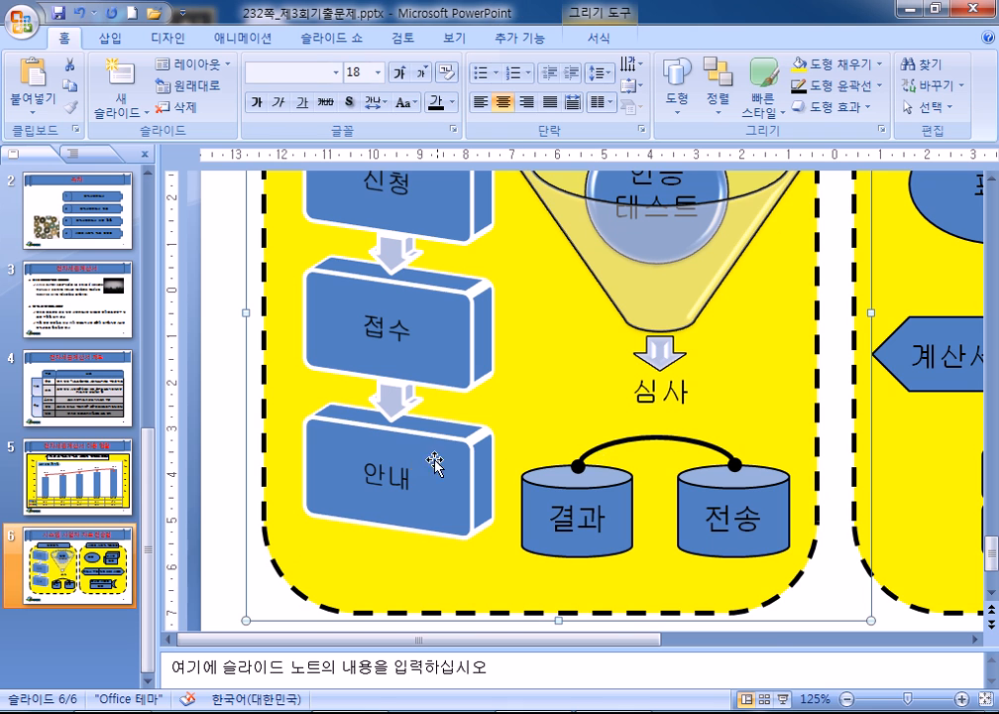
Step: Draw a curved connector from the bottom of the 결과 cylinder to the bottom of the 전송 cylinder on slide 6
scroll(400, 456, "down", 6)
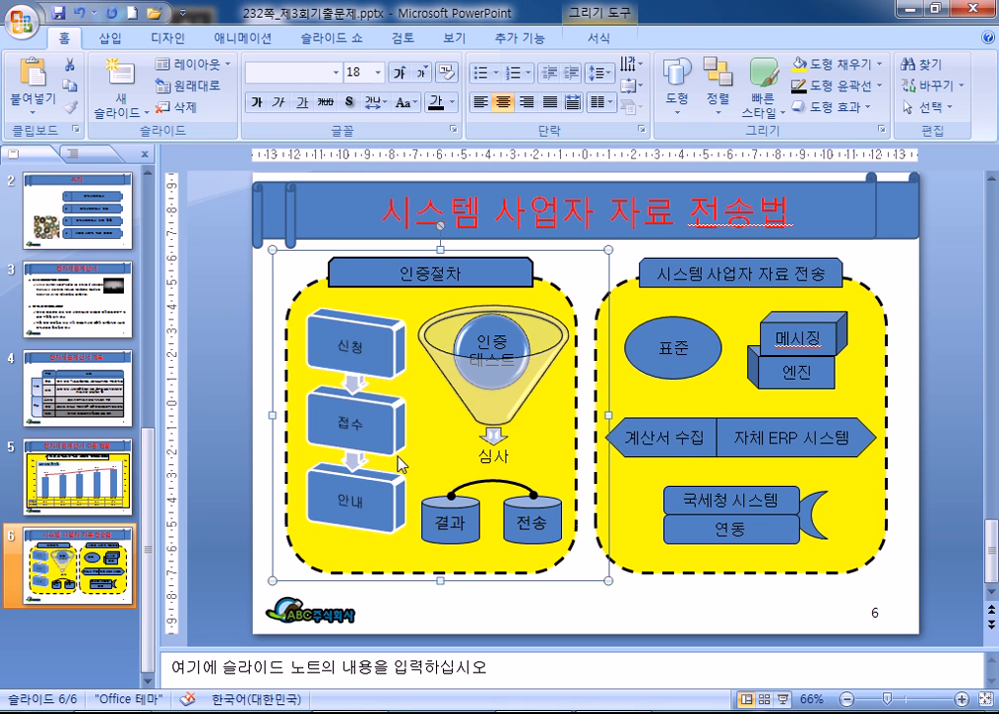
left_click(235, 370)
left_click(110, 38)
left_click(198, 78)
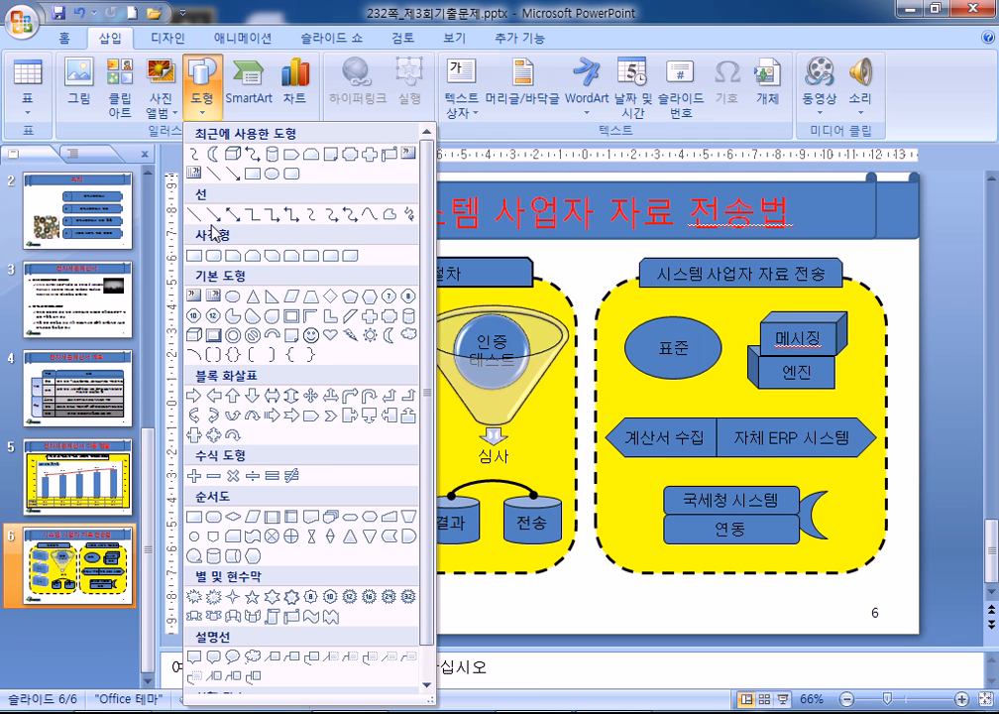
left_click(313, 217)
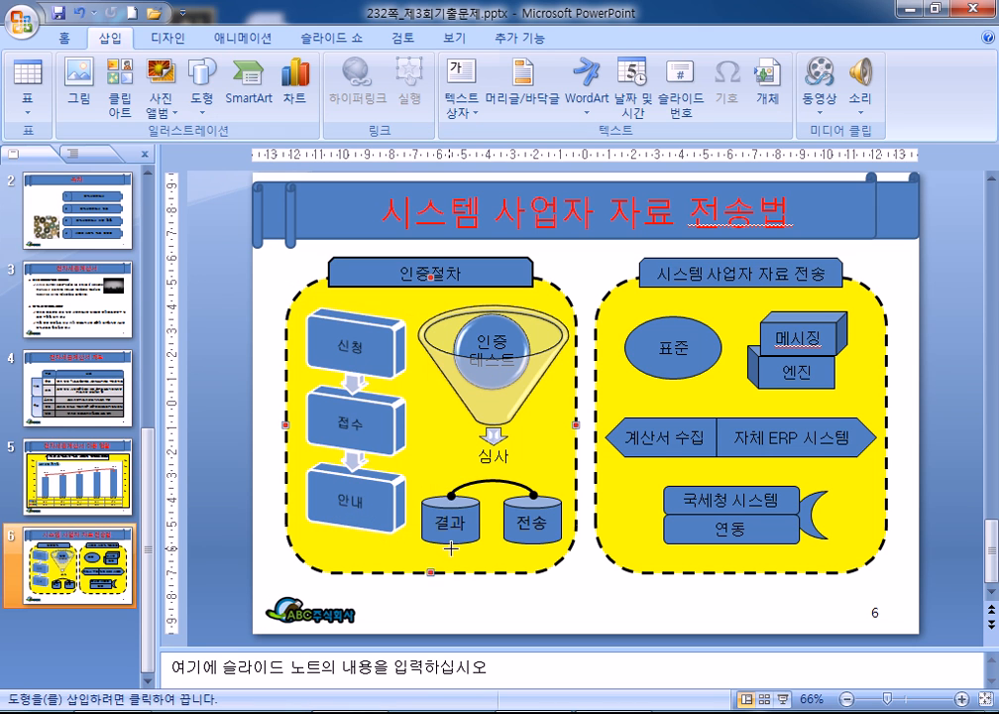
left_click_drag(449, 542, 533, 543)
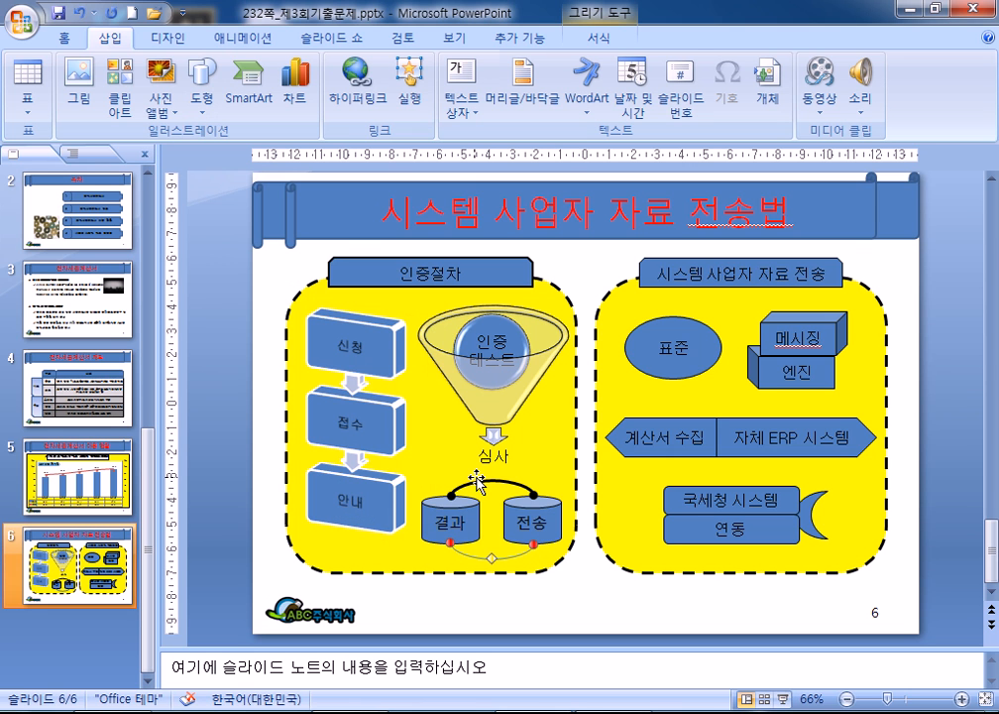
Step: Set the thickness of the curved connector below the cylinders to 2¼ pt
left_click(598, 39)
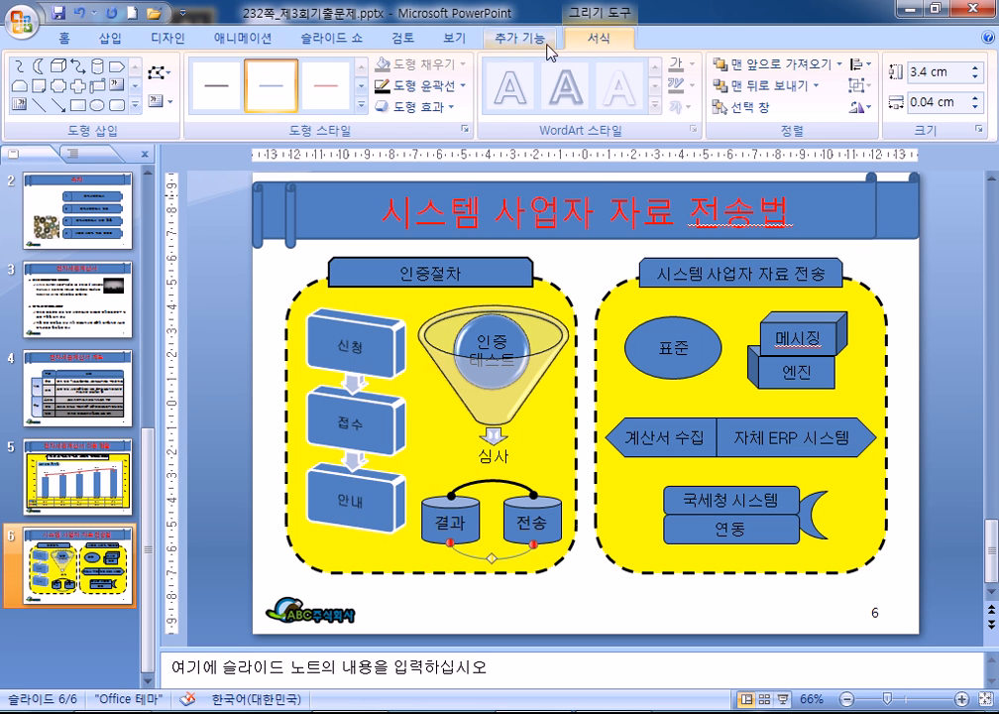
left_click(438, 97)
mouse_move(446, 328)
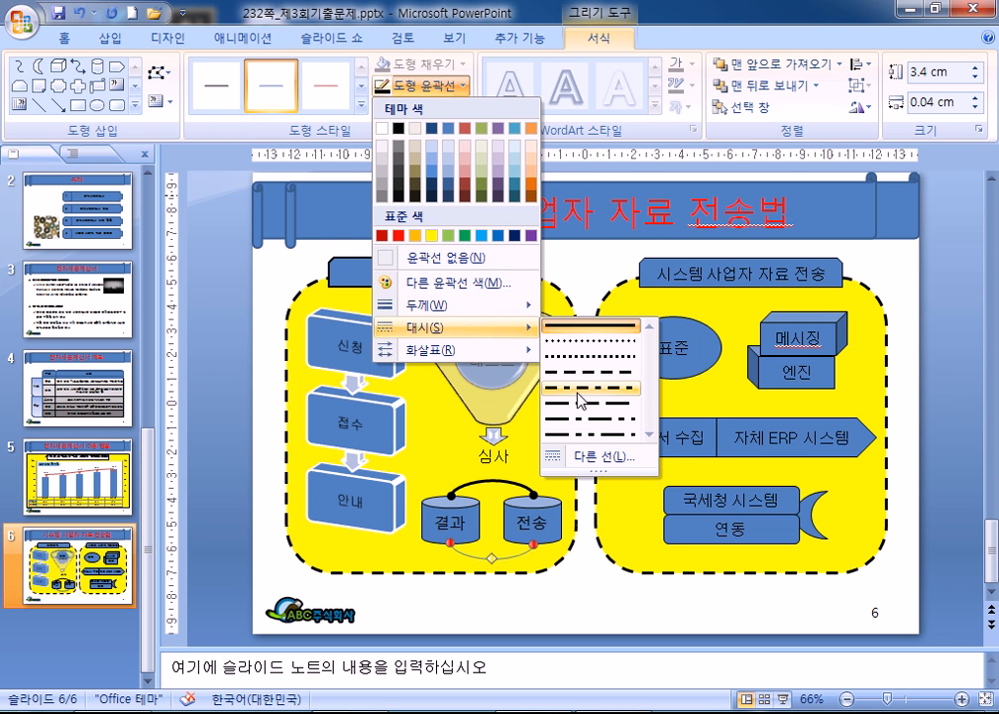
mouse_move(437, 305)
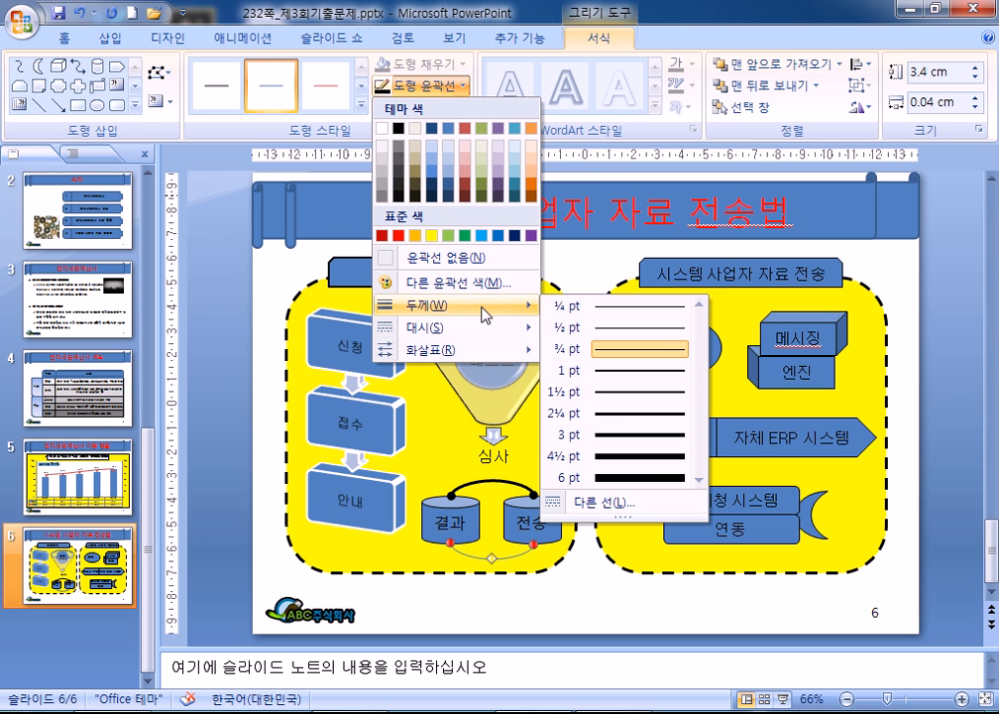
left_click(609, 415)
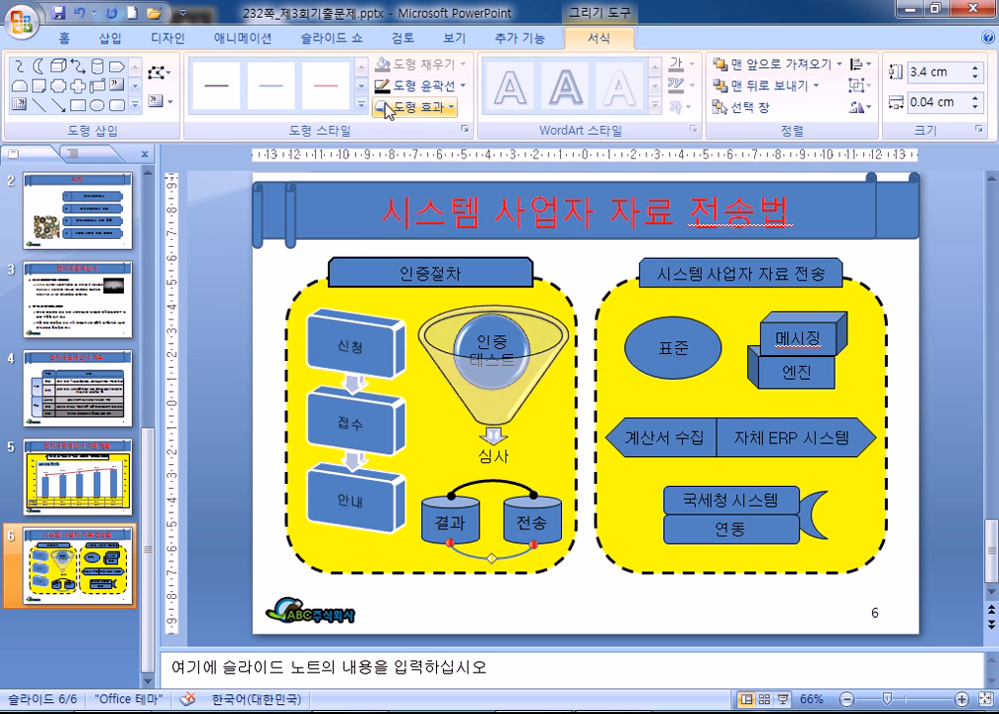
Step: Color the curved connector below the 결과 and 전송 cylinders black and give it round dot ends on both sides
left_click(414, 86)
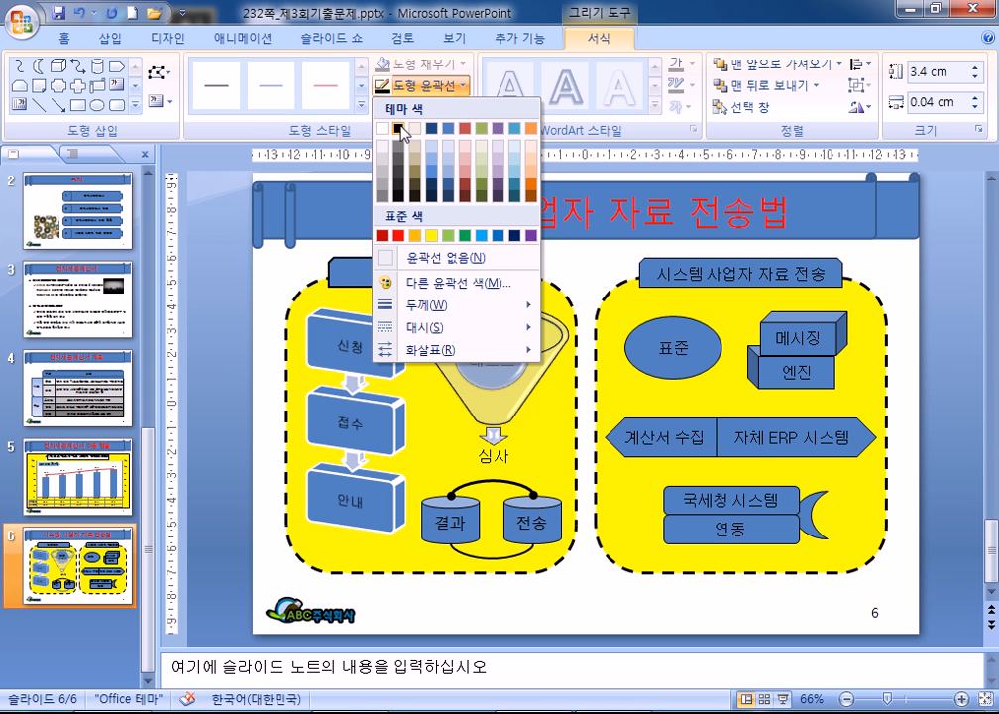
left_click(402, 130)
left_click(415, 86)
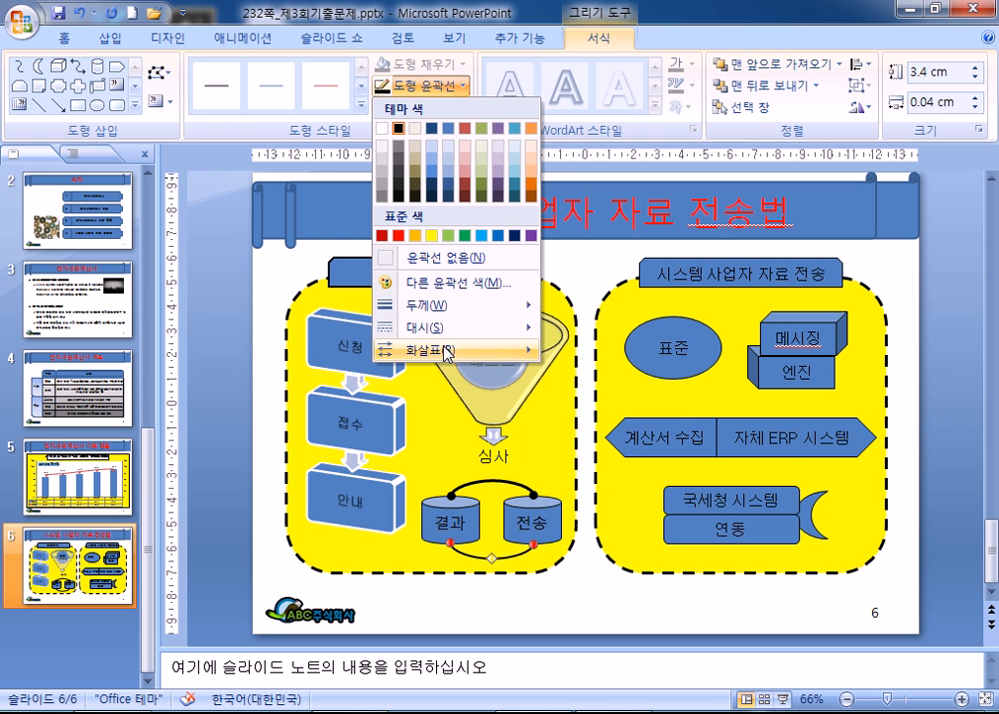
mouse_move(451, 347)
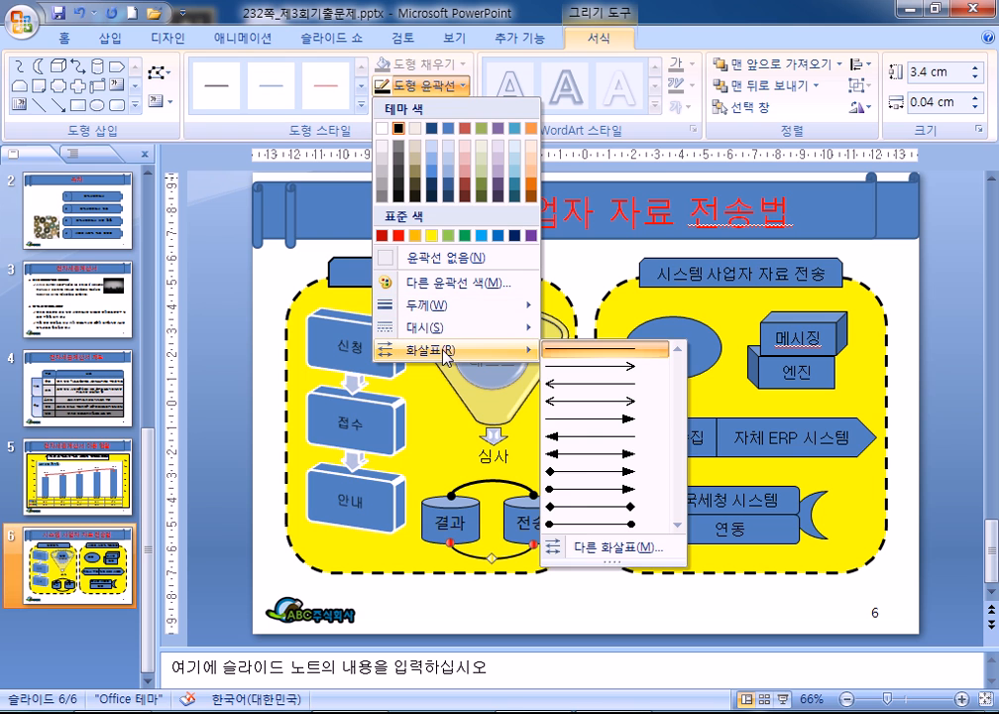
left_click(582, 526)
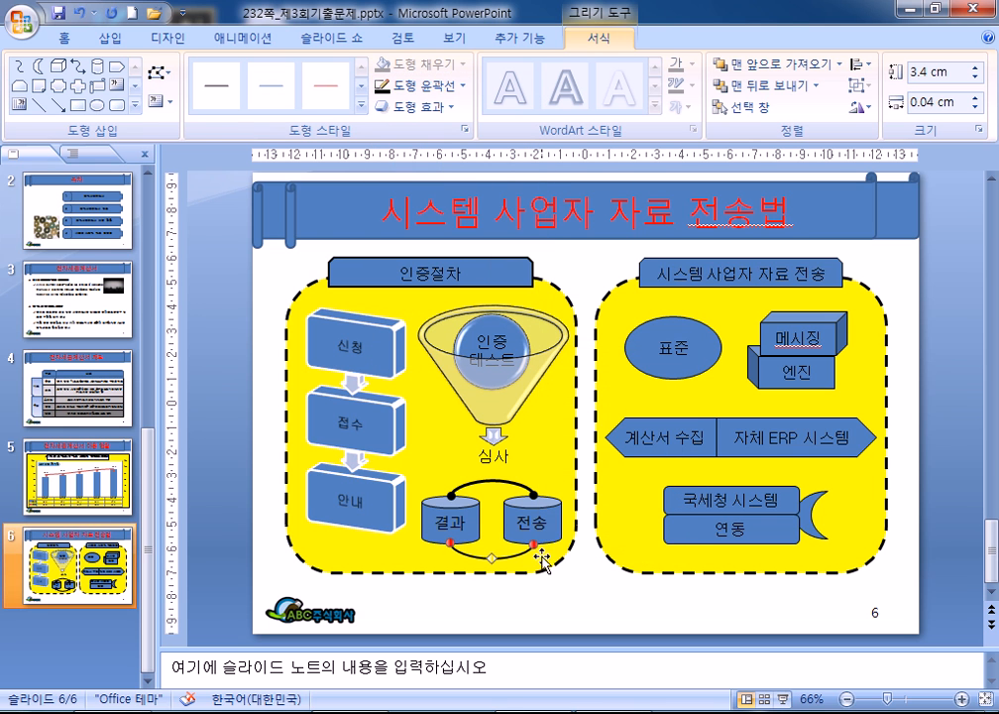
Step: Delete the curved connector that joins the bottoms of the 결과 and 전송 cylinders on slide 6
left_click(420, 552)
left_click(477, 558)
left_click(480, 485)
left_click(478, 483)
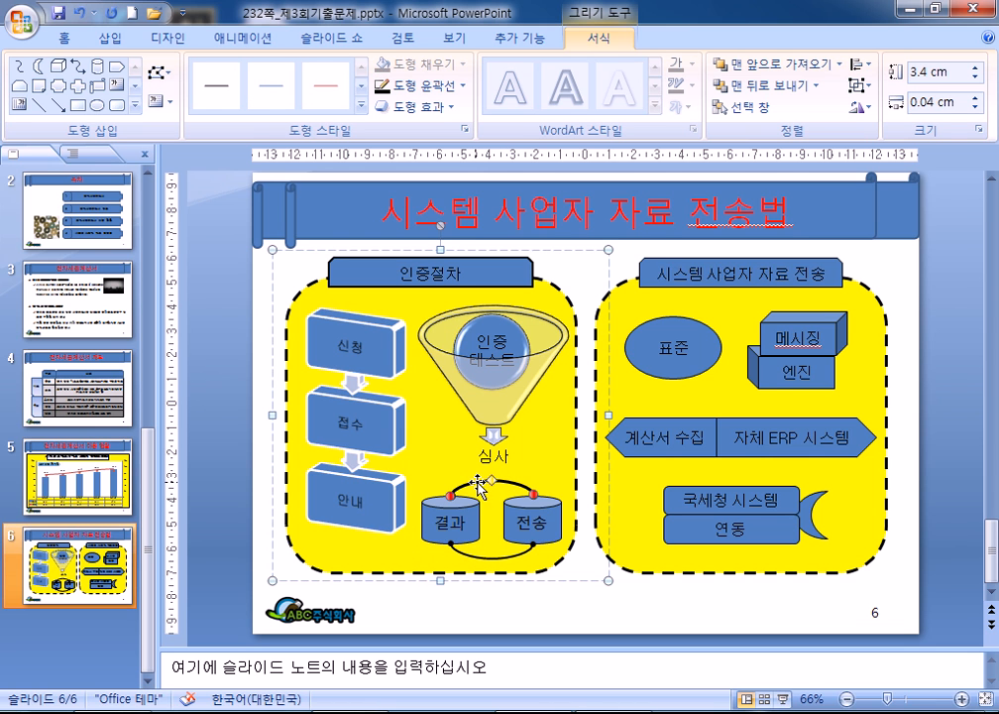
left_click(469, 558)
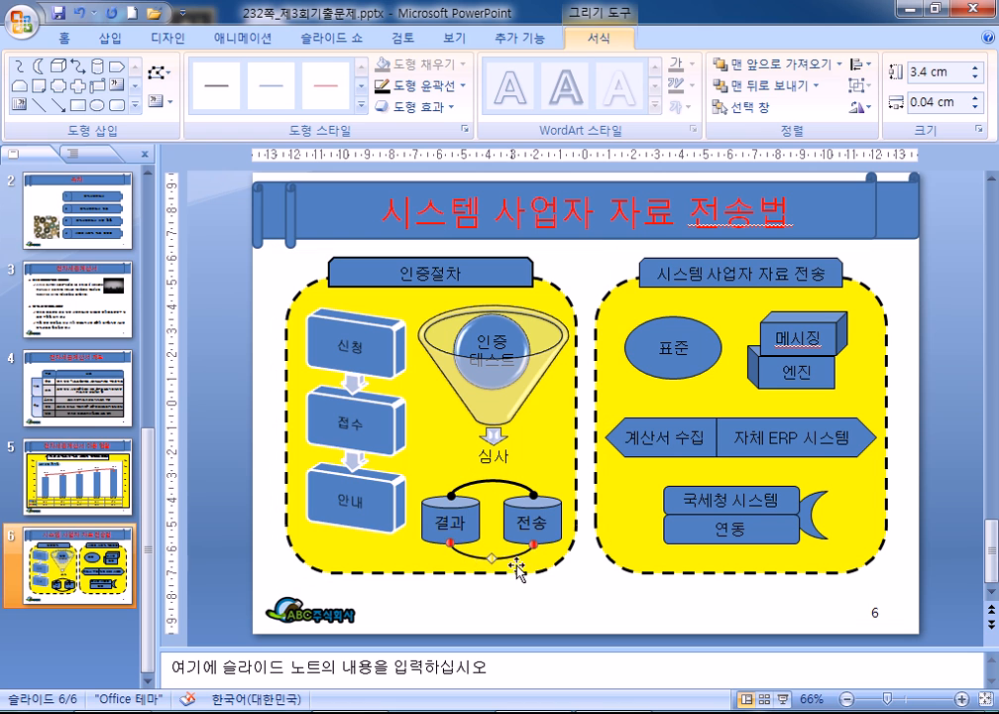
key("Escape")
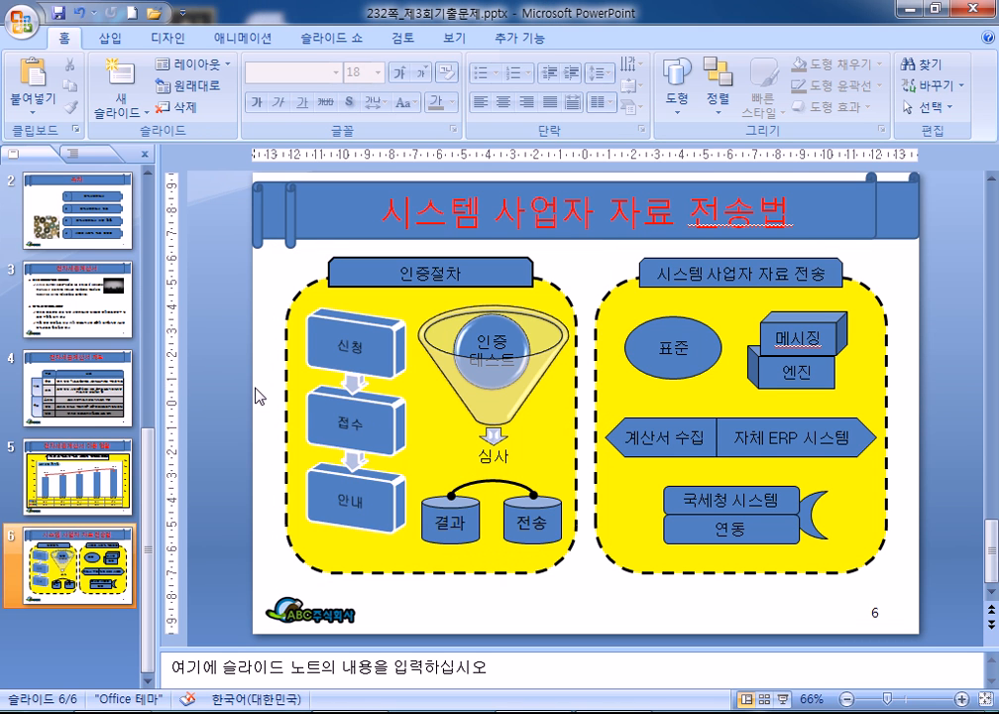
Step: Review the finished slides from the title slide through slide 6
scroll(254, 399, "up", 5)
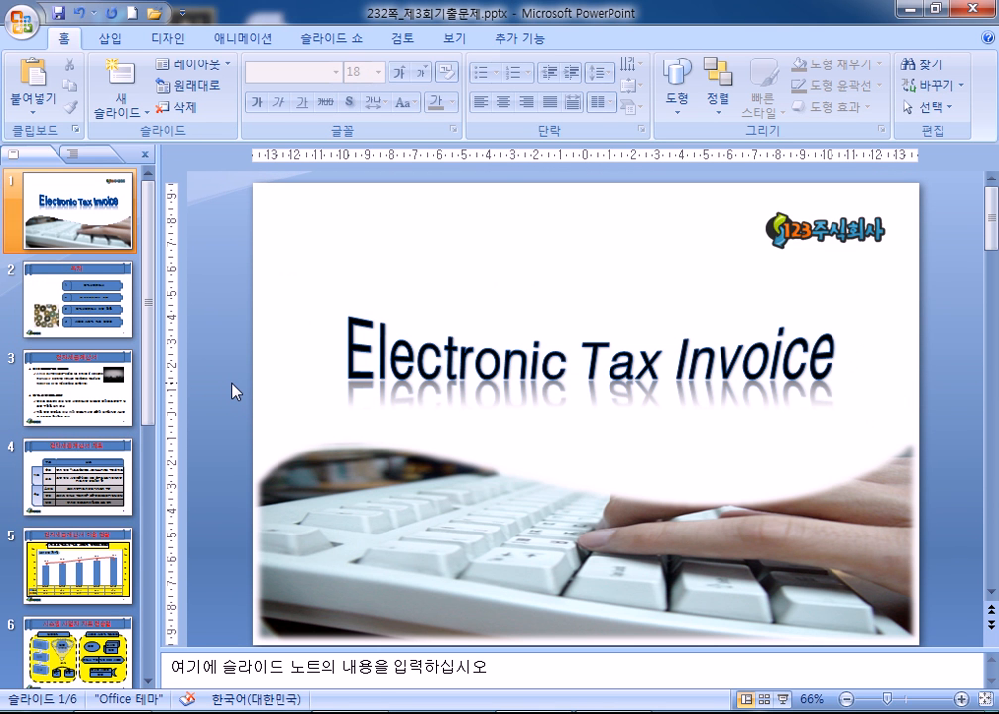
scroll(268, 516, "down", 1)
scroll(268, 516, "down", 5)
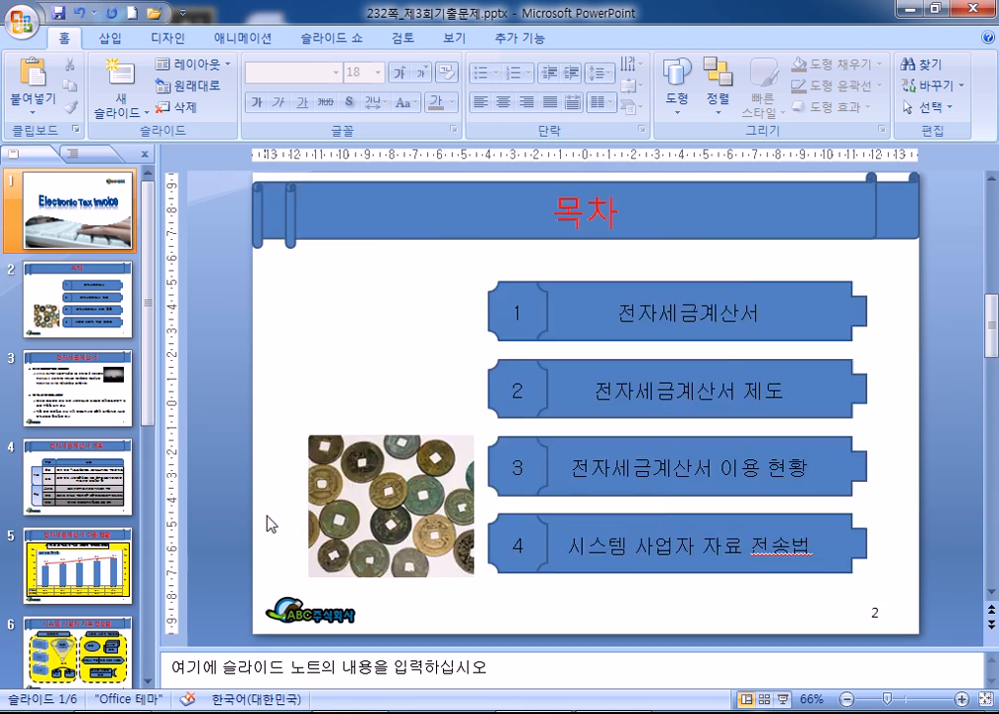
scroll(269, 525, "up", 2)
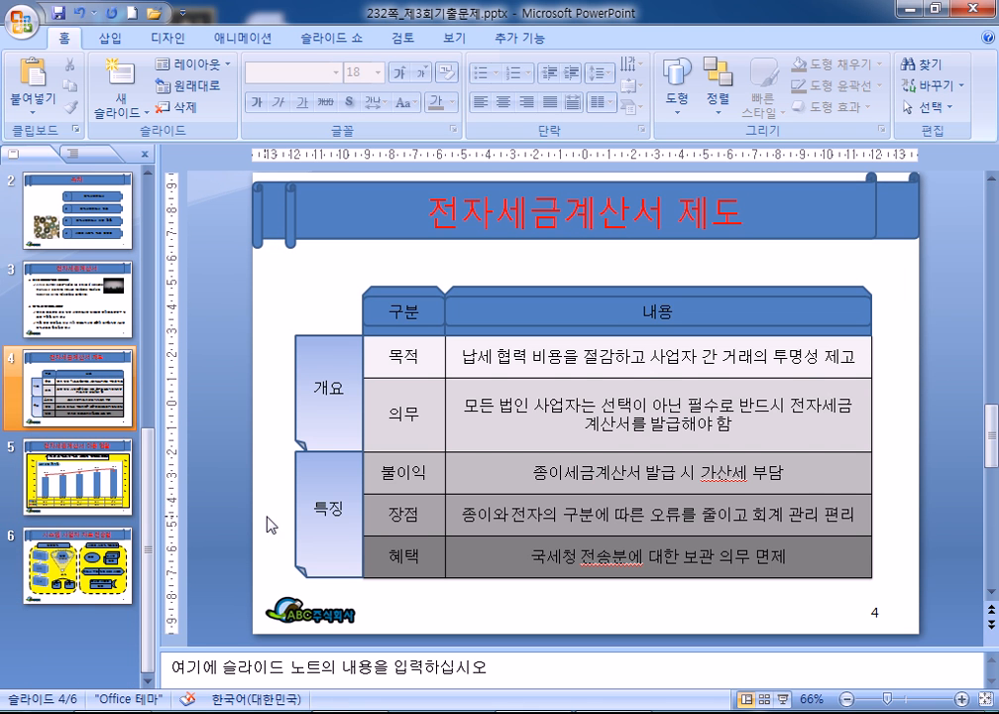
scroll(269, 525, "down", 1)
scroll(269, 525, "up", 1)
scroll(272, 524, "down", 2)
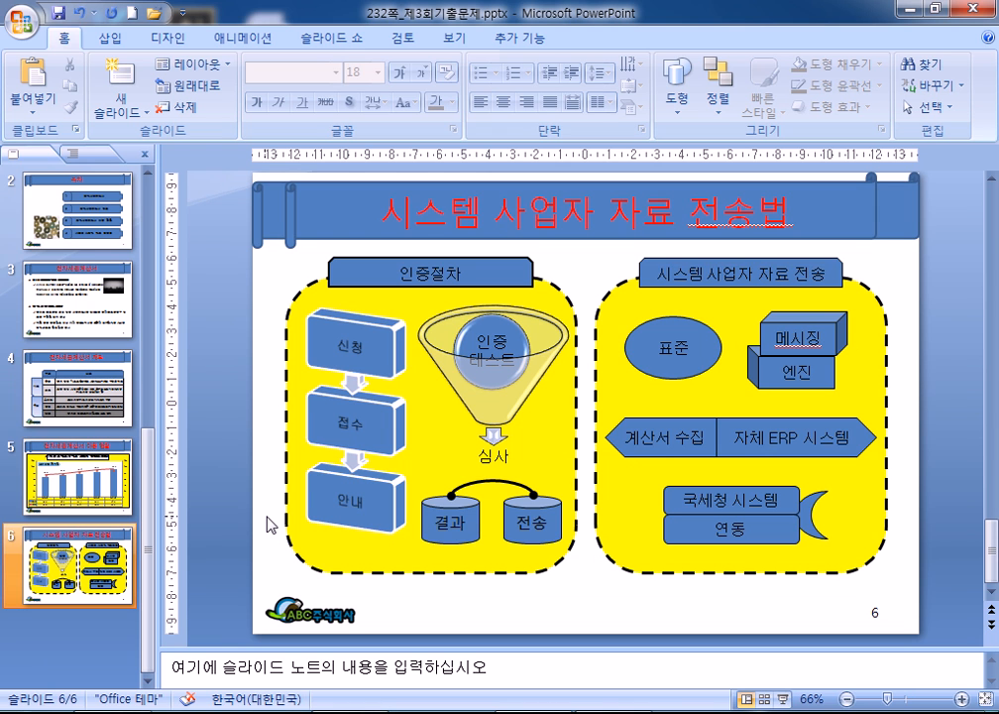
Step: Examine the 3-D SmartArt styles available for the 신청, 접수, 안내 process diagram on slide 6
left_click(393, 331)
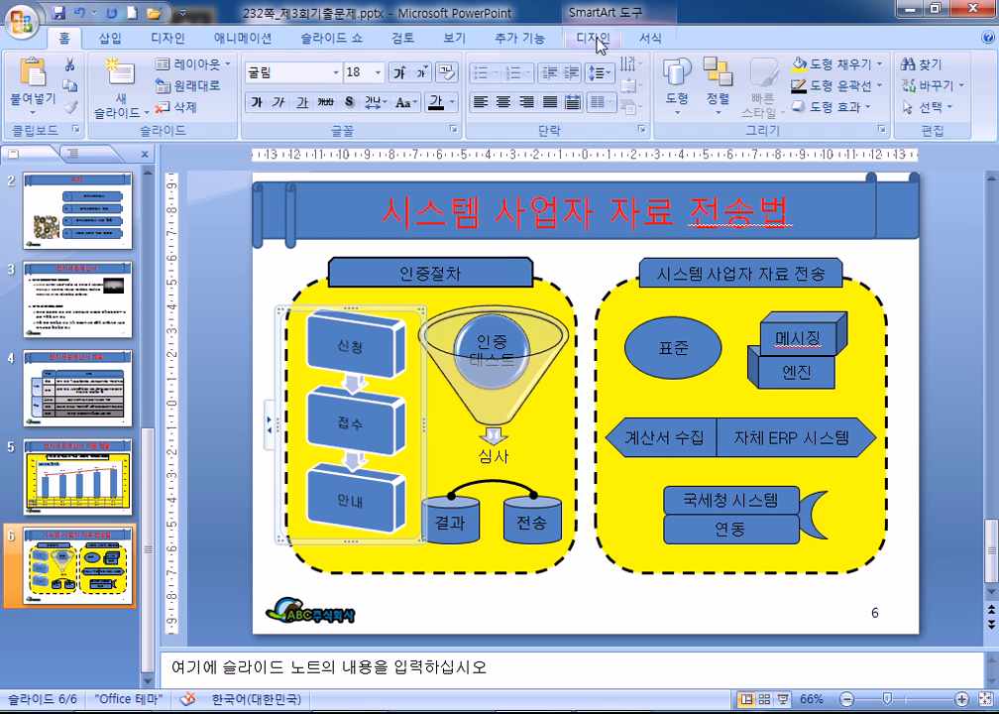
left_click(598, 37)
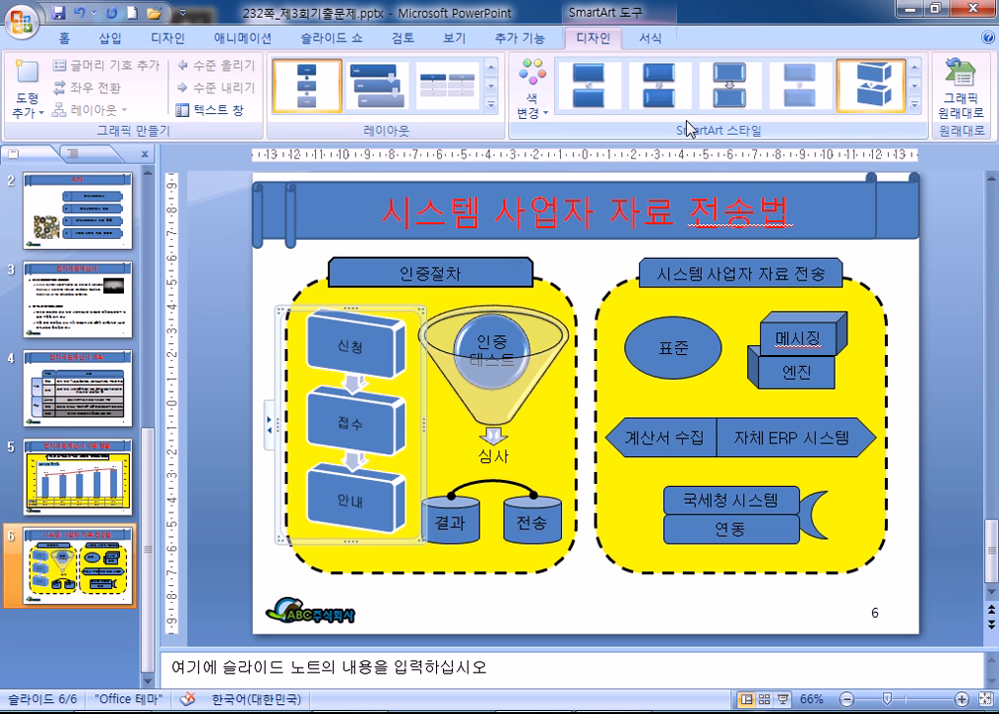
left_click(915, 107)
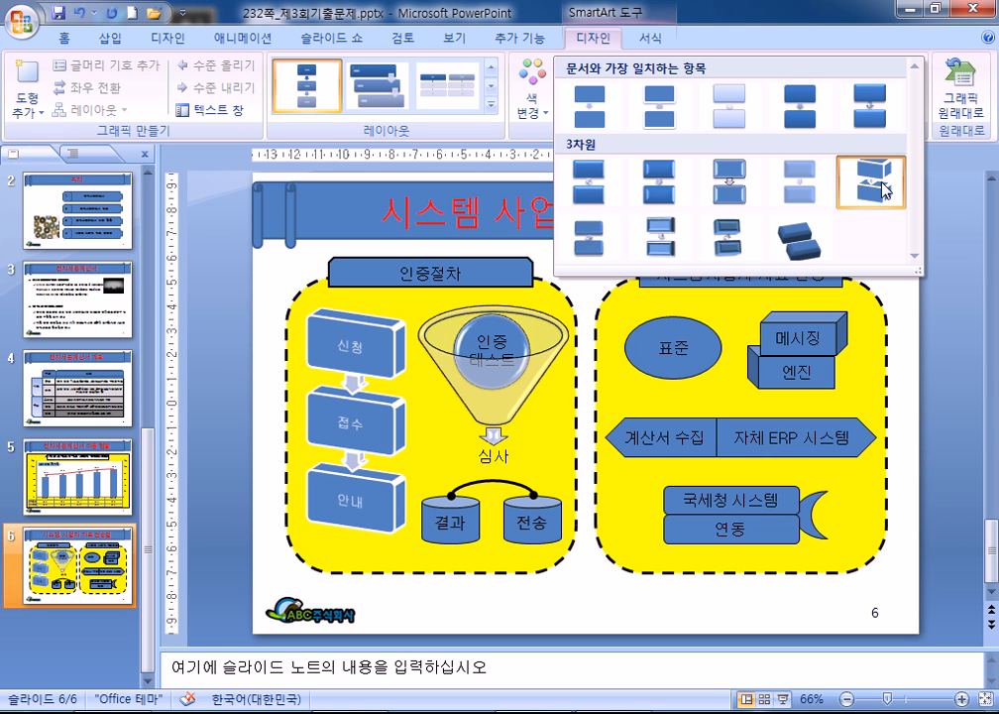
Step: Apply the 3-D SmartArt style 만화 to the 인증 테스트 funnel diagram and deselect it
left_click(495, 327)
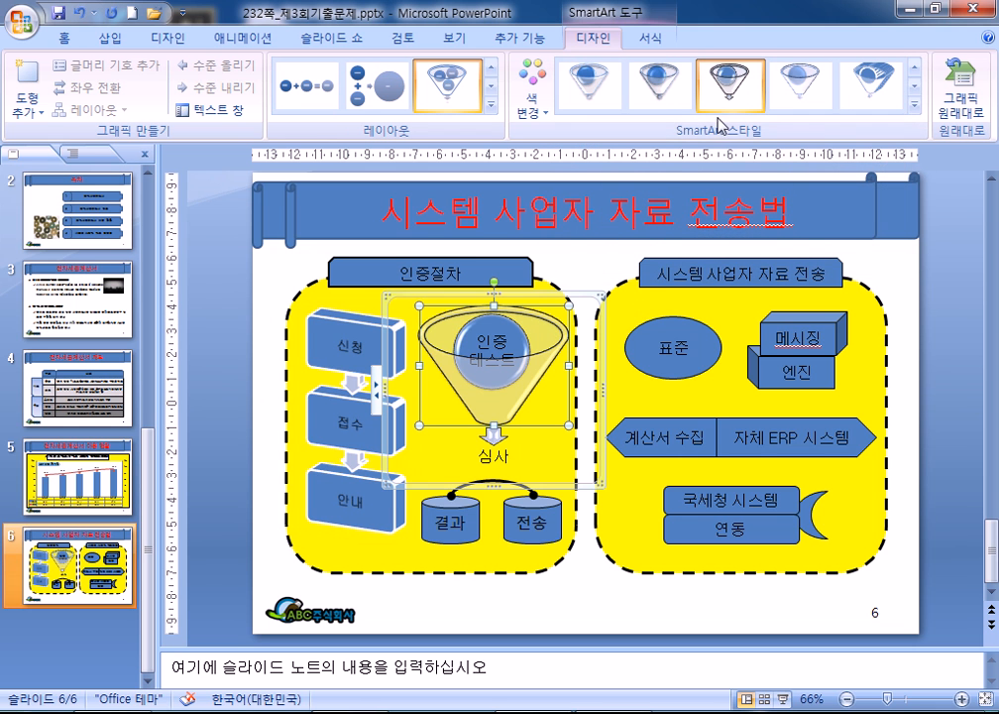
left_click(913, 103)
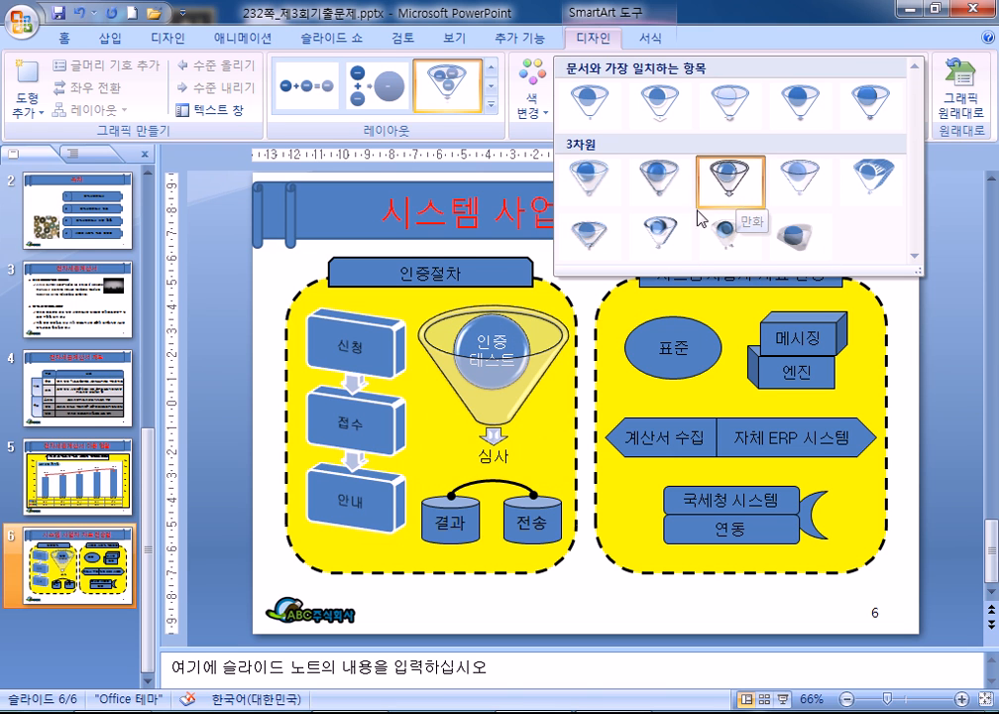
left_click(735, 188)
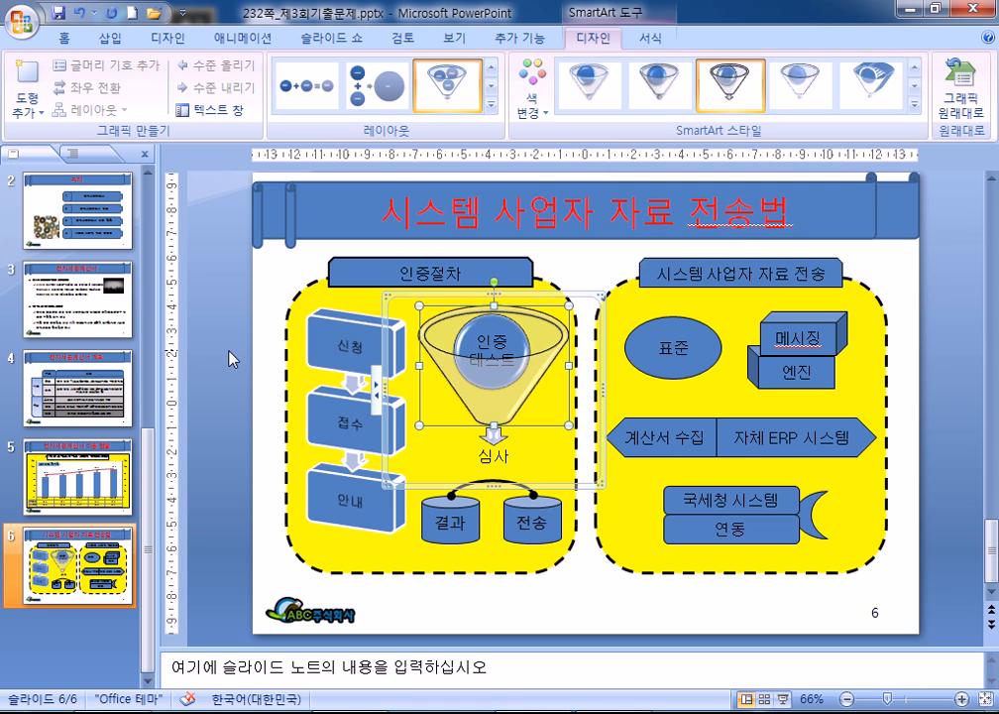
left_click(231, 357)
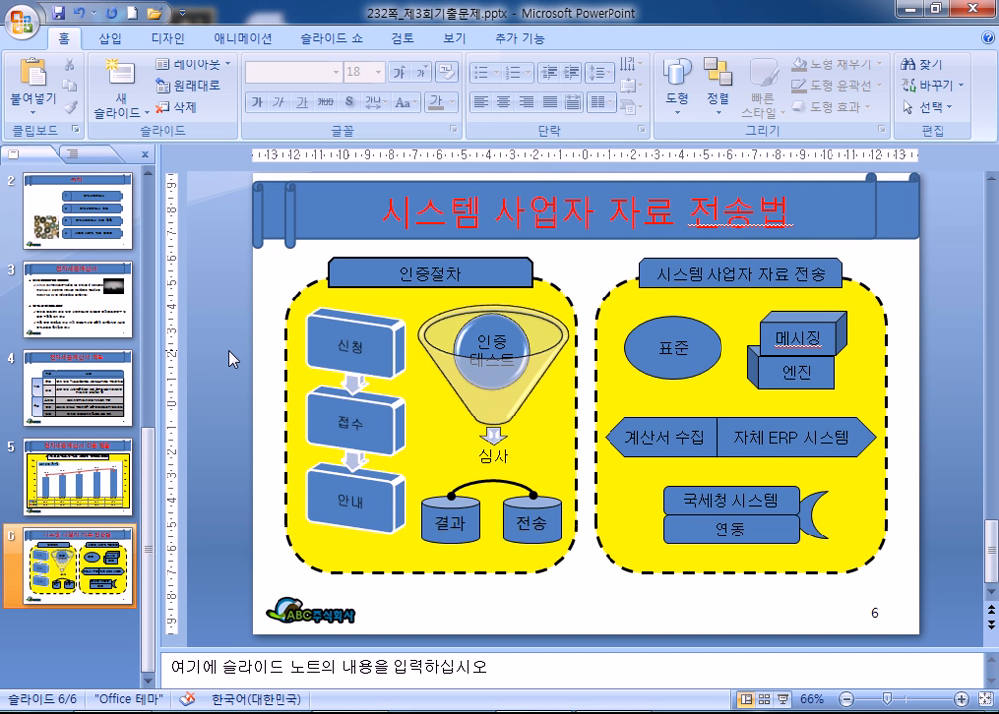